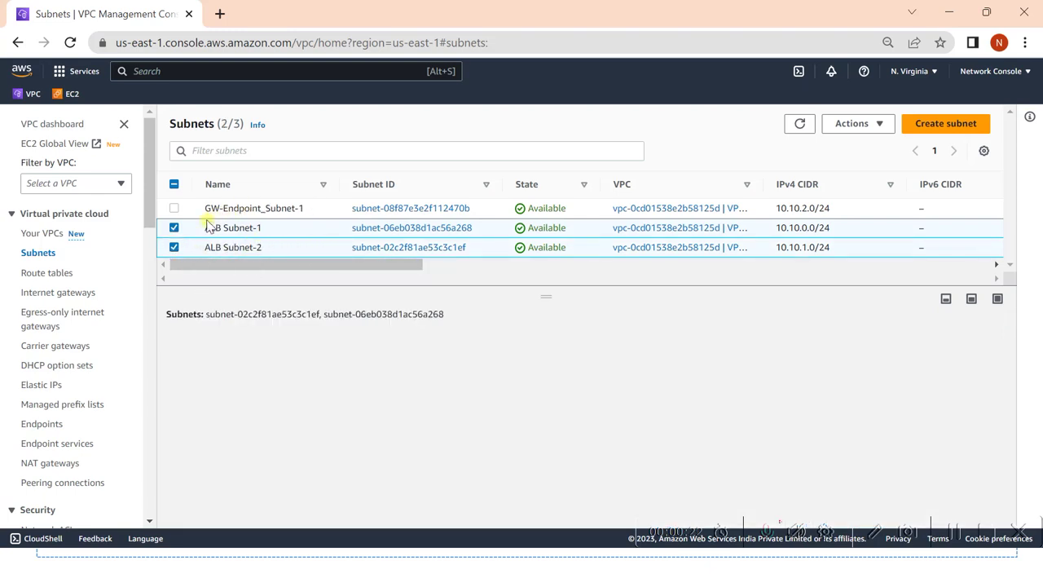
- Narrow the subnet selection to GW-Endpoint_Subnet-1 only, deselecting ALB Subnet-1 and Subnet-2
{"action": "left_click", "coordinate": [174, 209]}
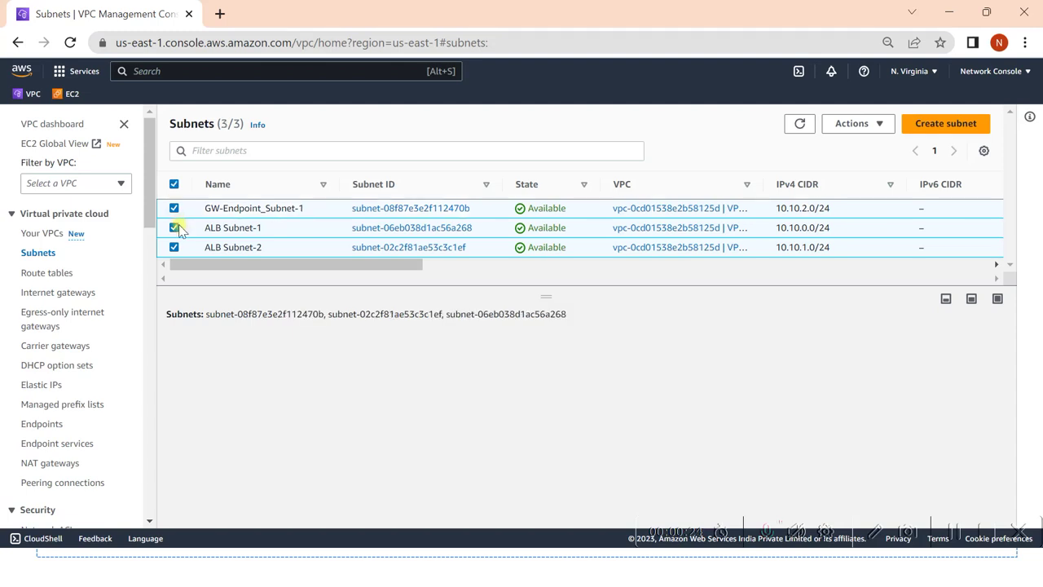
{"action": "left_click", "coordinate": [174, 228]}
{"action": "left_click", "coordinate": [175, 248]}
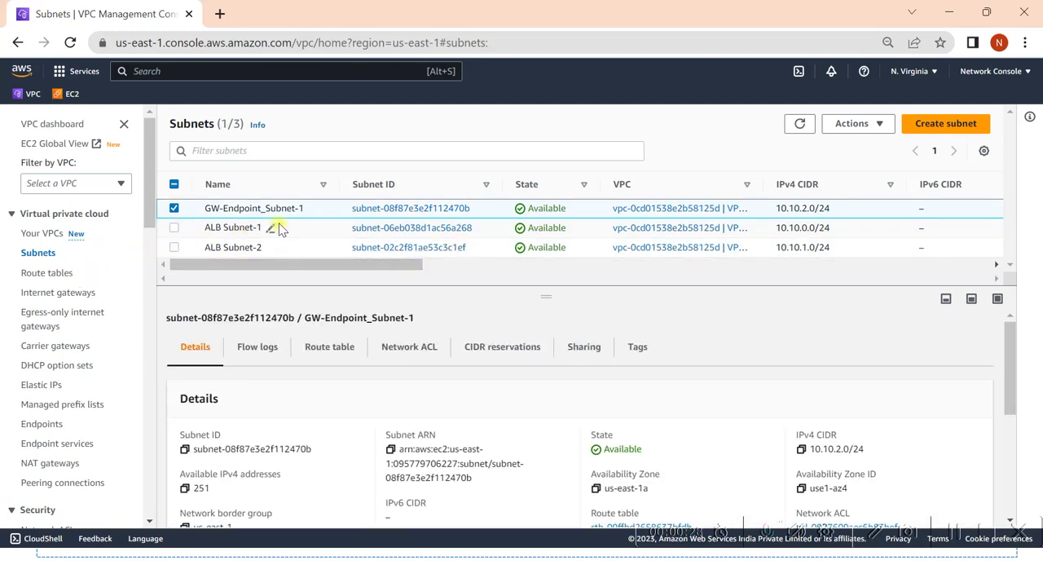
{"action": "scroll", "coordinate": [82, 277], "scroll_direction": "down", "scroll_amount": 4}
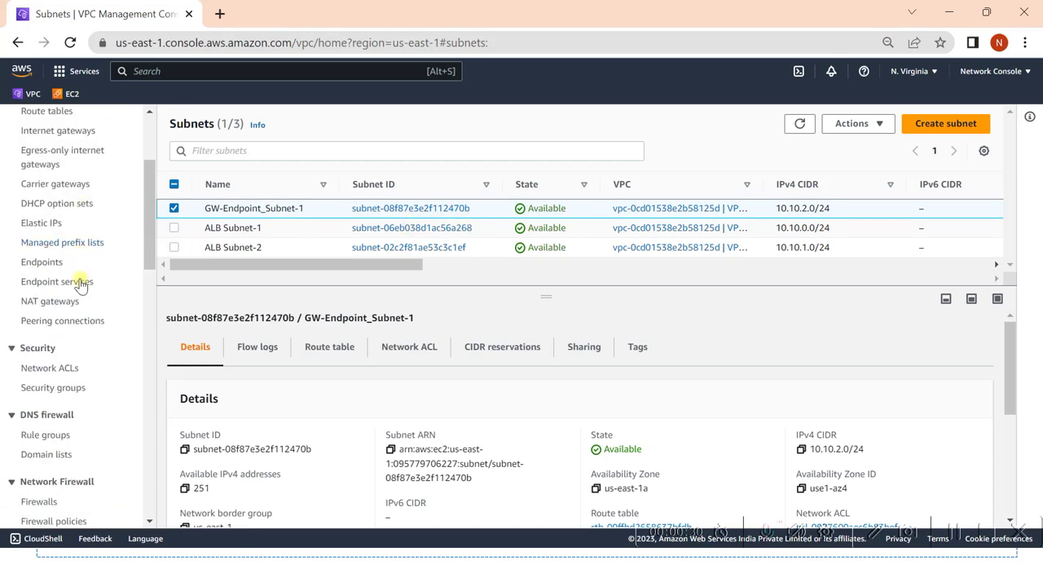
- Select ASG-1 under EC2 Load Balancers and copy its DNS name from the details panel
{"action": "left_click", "coordinate": [70, 96]}
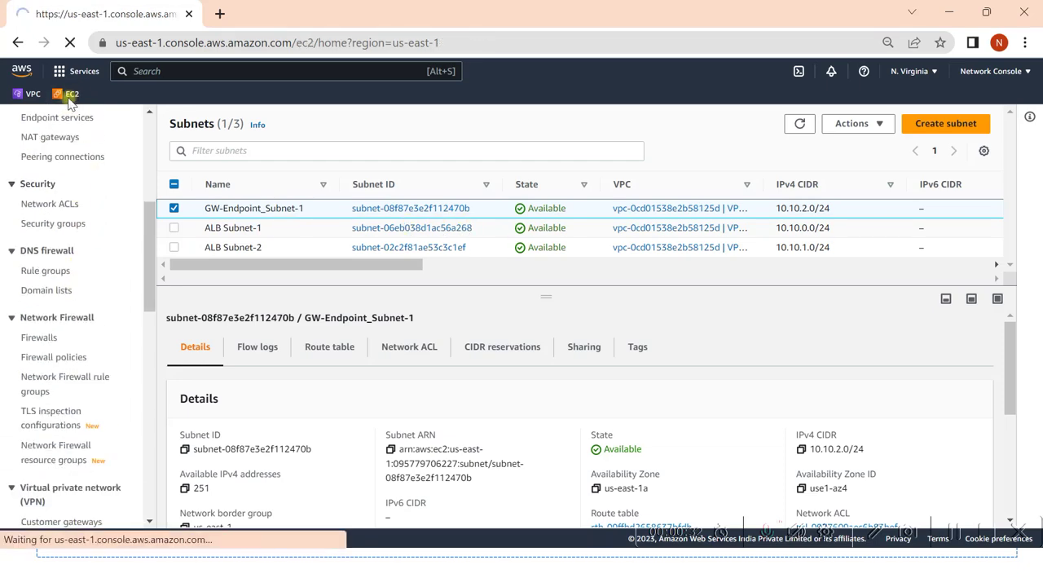
{"action": "scroll", "coordinate": [69, 353], "scroll_direction": "down", "scroll_amount": 4}
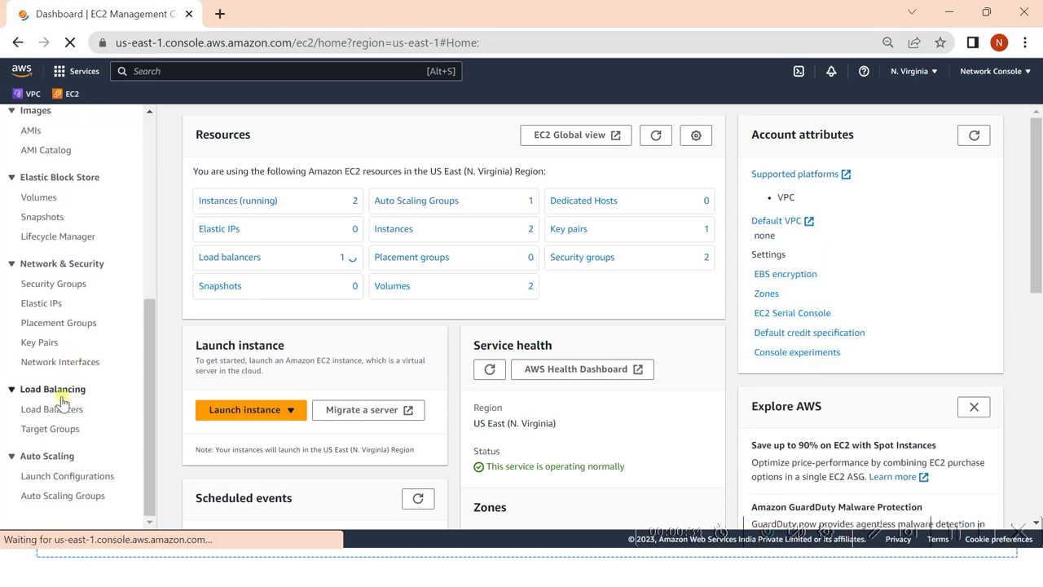
{"action": "left_click", "coordinate": [63, 410]}
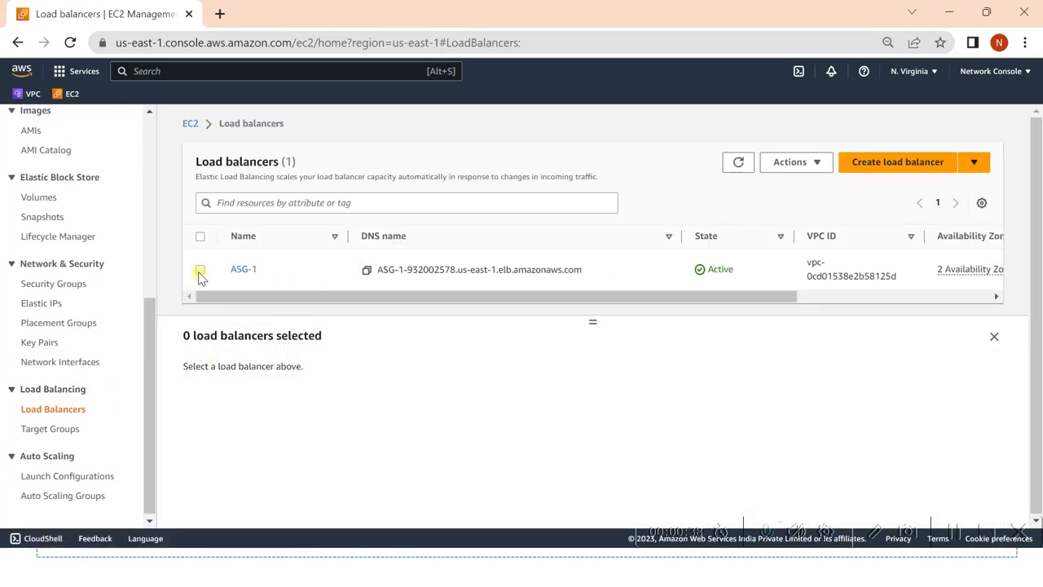
{"action": "left_click", "coordinate": [201, 272]}
{"action": "scroll", "coordinate": [261, 351], "scroll_direction": "down", "scroll_amount": 3}
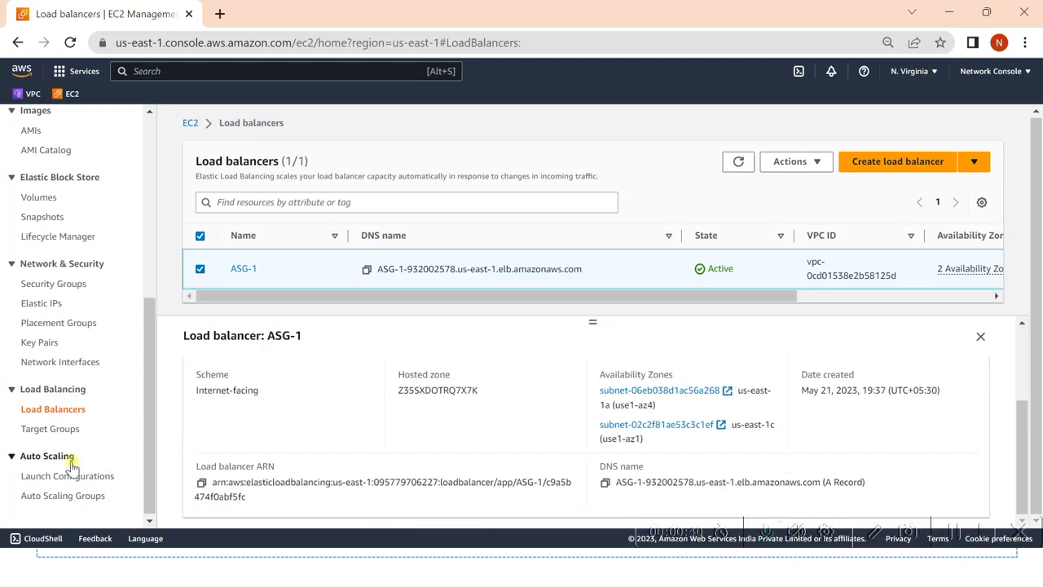
{"action": "left_click", "coordinate": [61, 496]}
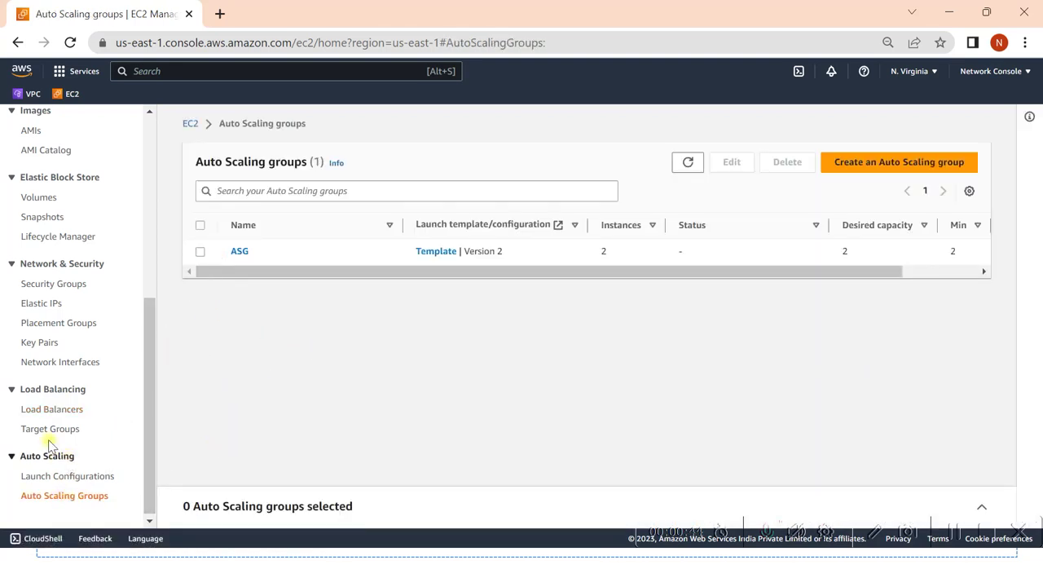
{"action": "left_click", "coordinate": [48, 409]}
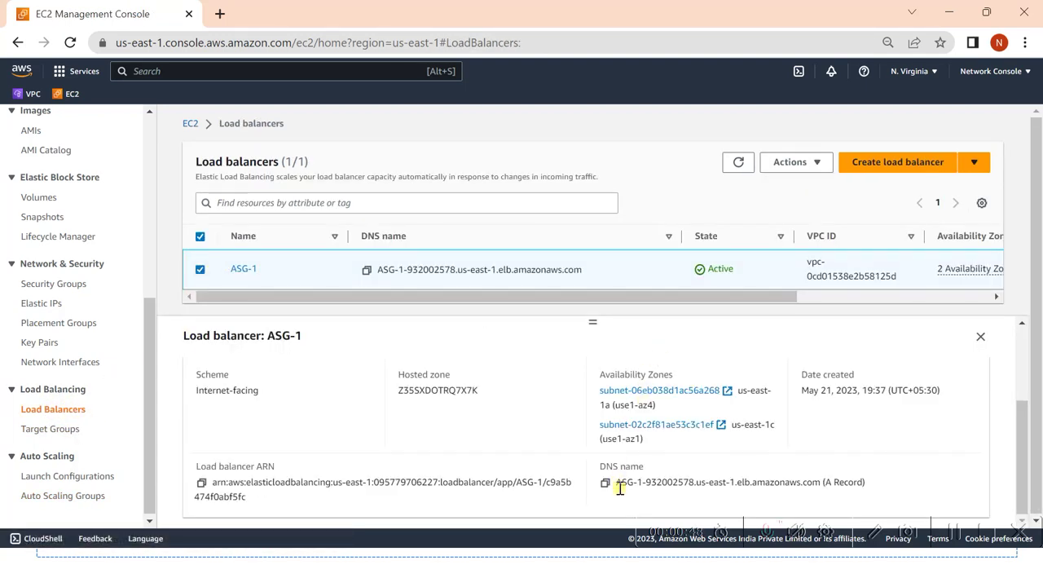
{"action": "left_click", "coordinate": [605, 485]}
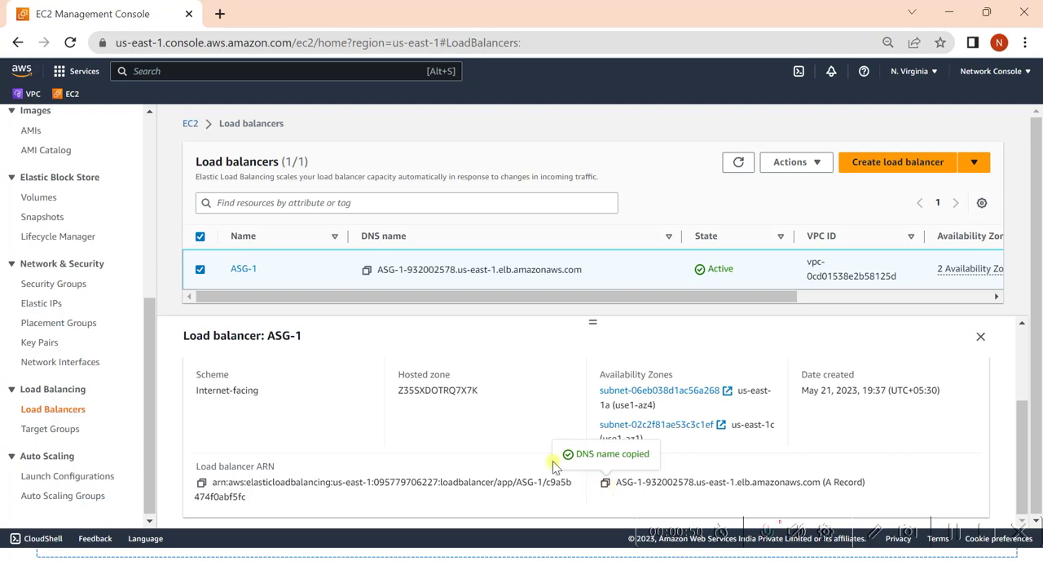
- Open the copied ASG-1 DNS name in a new Chrome tab
{"action": "left_click", "coordinate": [218, 14]}
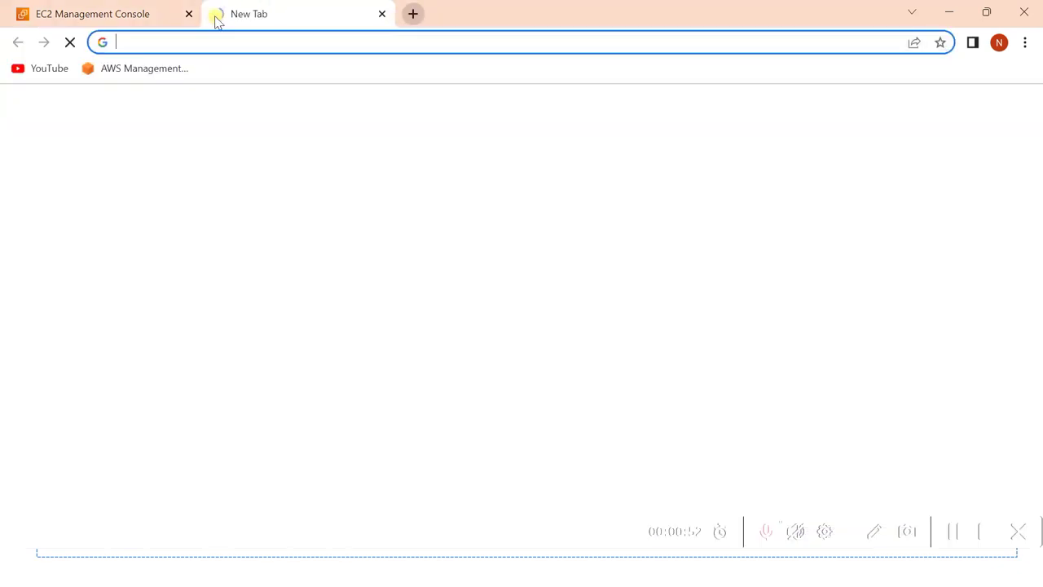
{"action": "left_click", "coordinate": [195, 48]}
{"action": "key", "text": "ctrl+v"}
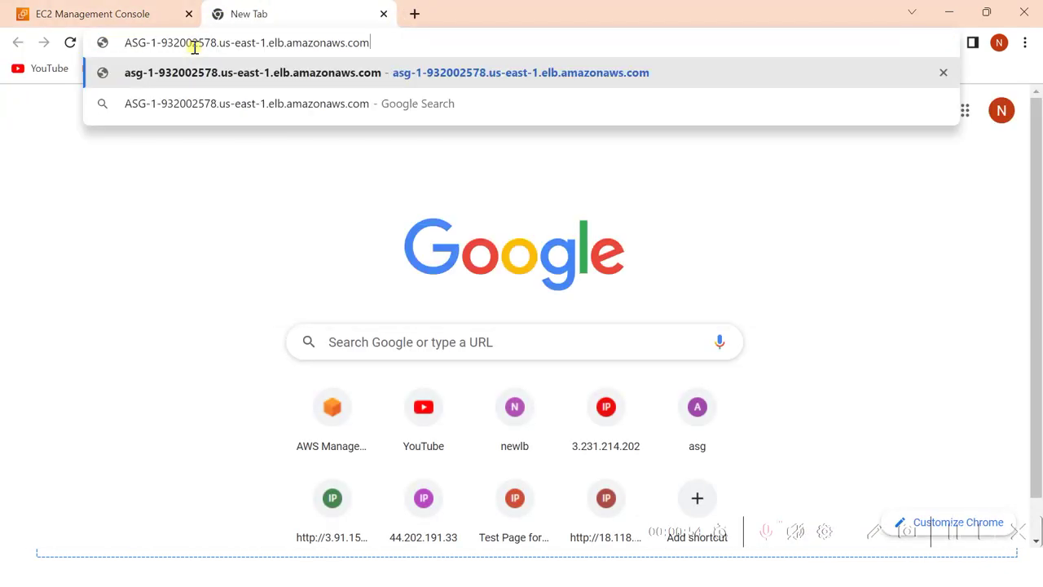
{"action": "key", "text": "Return"}
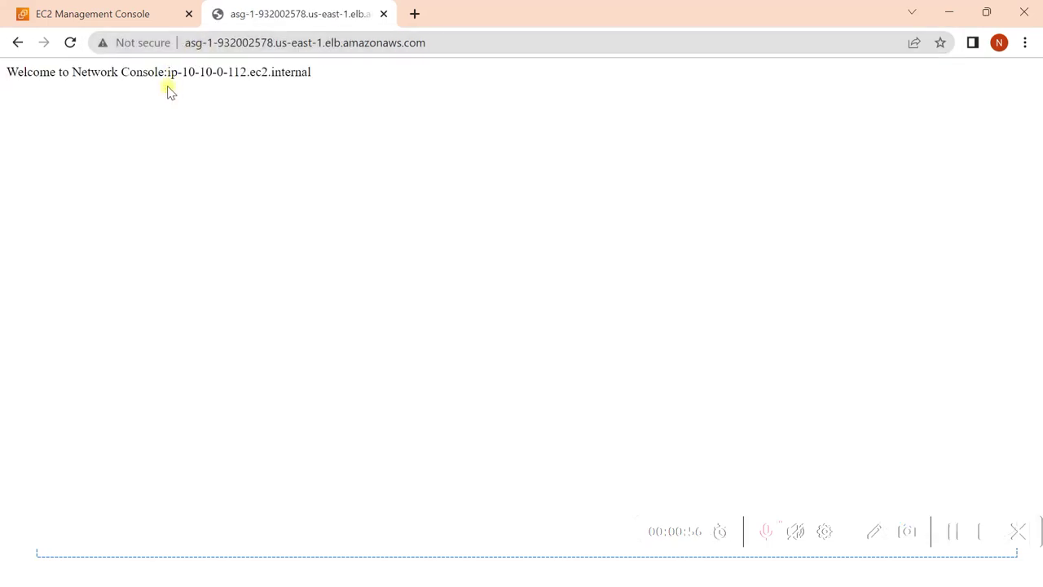
- Reload the page repeatedly to see welcome pages from both backend instances
{"action": "left_click", "coordinate": [70, 45]}
{"action": "left_click", "coordinate": [70, 45]}
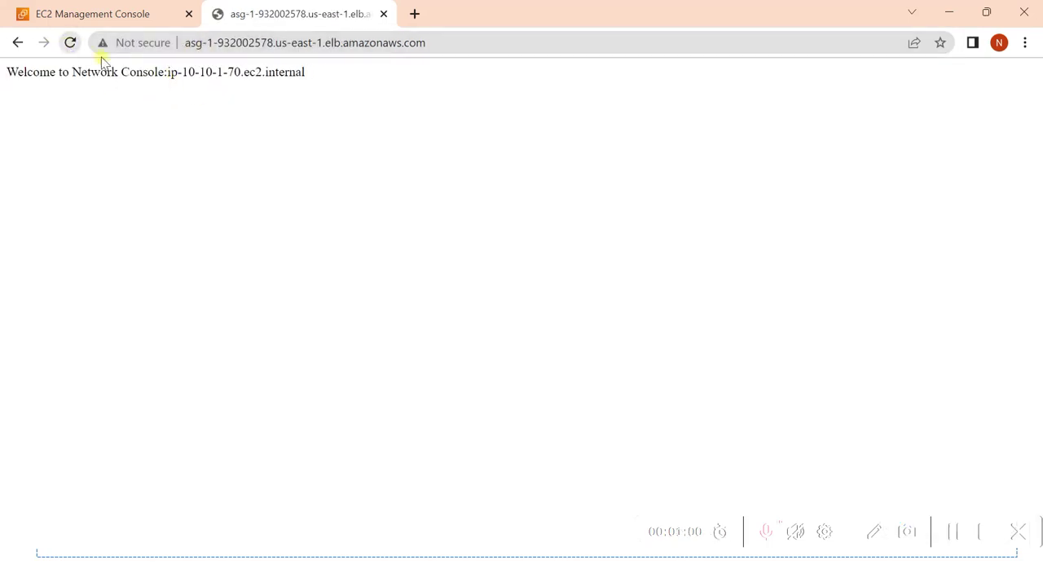
{"action": "left_click", "coordinate": [70, 45]}
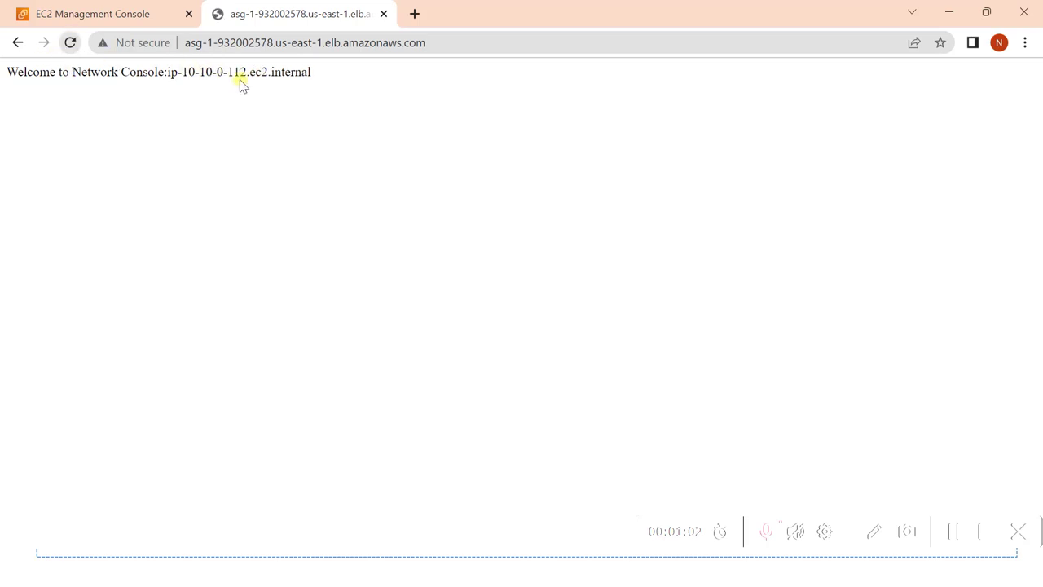
{"action": "left_click", "coordinate": [74, 42]}
{"action": "left_click", "coordinate": [73, 42]}
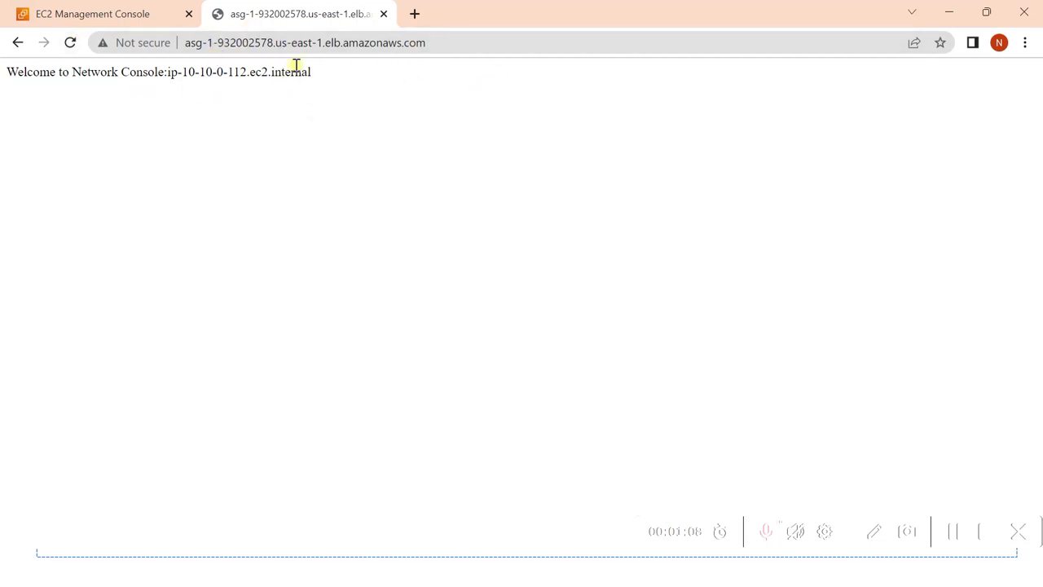
{"action": "left_click", "coordinate": [961, 534]}
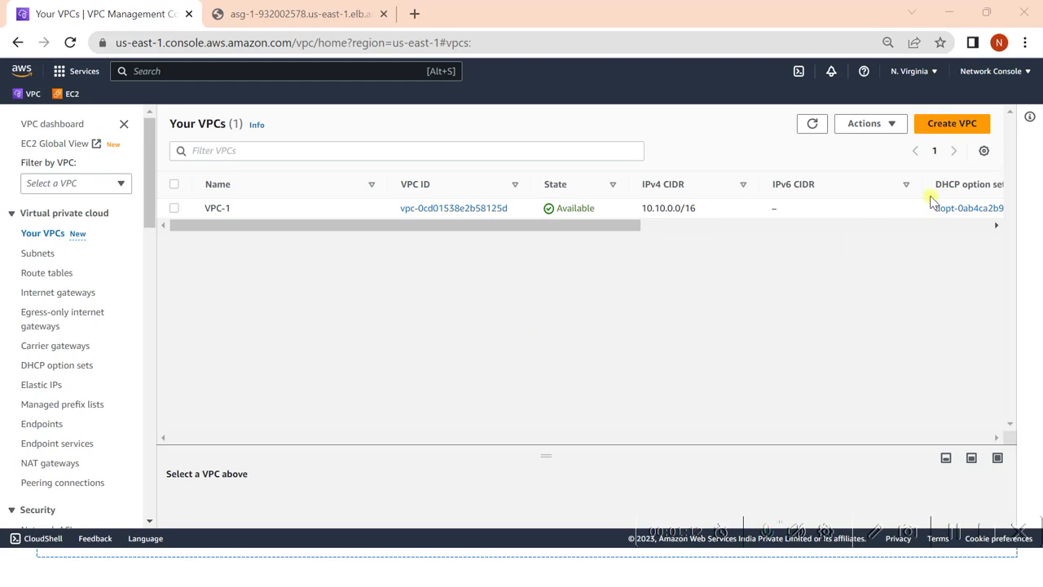
- Create a VPC-only VPC named VPC-2 with IPv4 CIDR 10.20.0.0/16 and view it in Your VPCs
{"action": "left_click", "coordinate": [953, 129]}
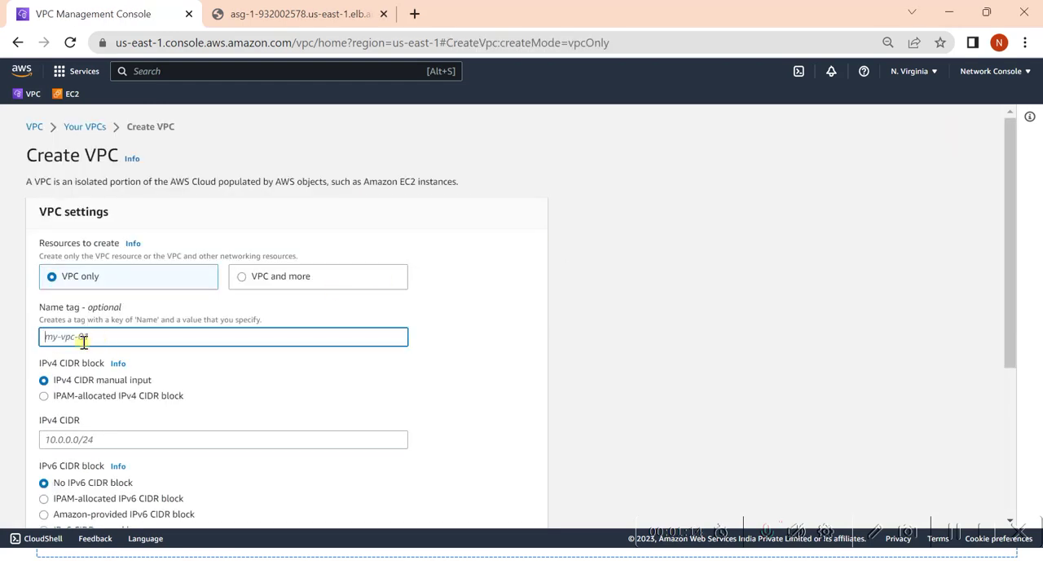
{"action": "type", "text": "VPC-2"}
{"action": "scroll", "coordinate": [179, 400], "scroll_direction": "down", "scroll_amount": 1}
{"action": "left_click", "coordinate": [47, 360]}
{"action": "type", "text": "1"}
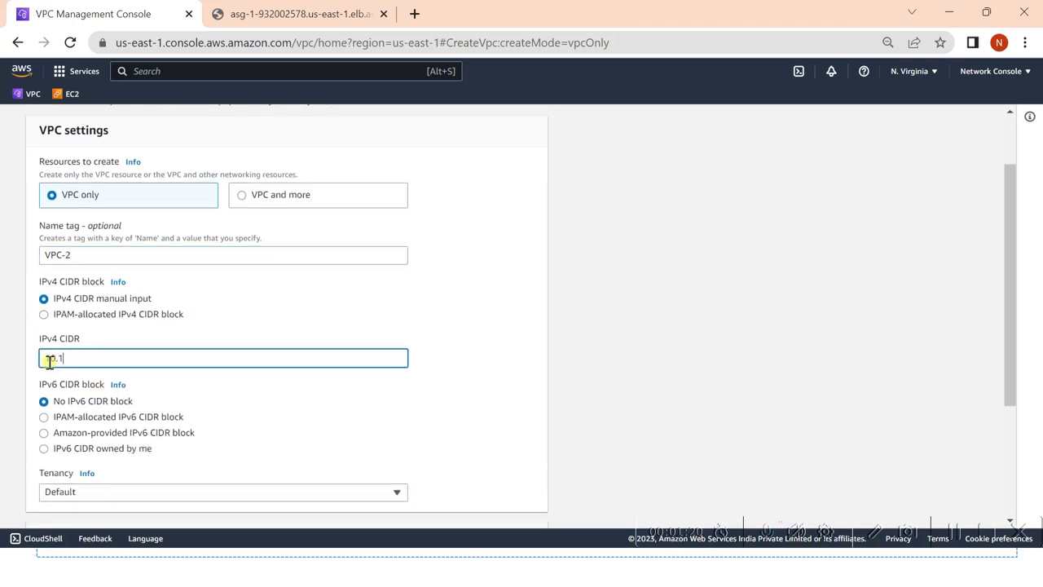
{"action": "type", "text": "0.20.0.0/16"}
{"action": "scroll", "coordinate": [517, 468], "scroll_direction": "down", "scroll_amount": 3}
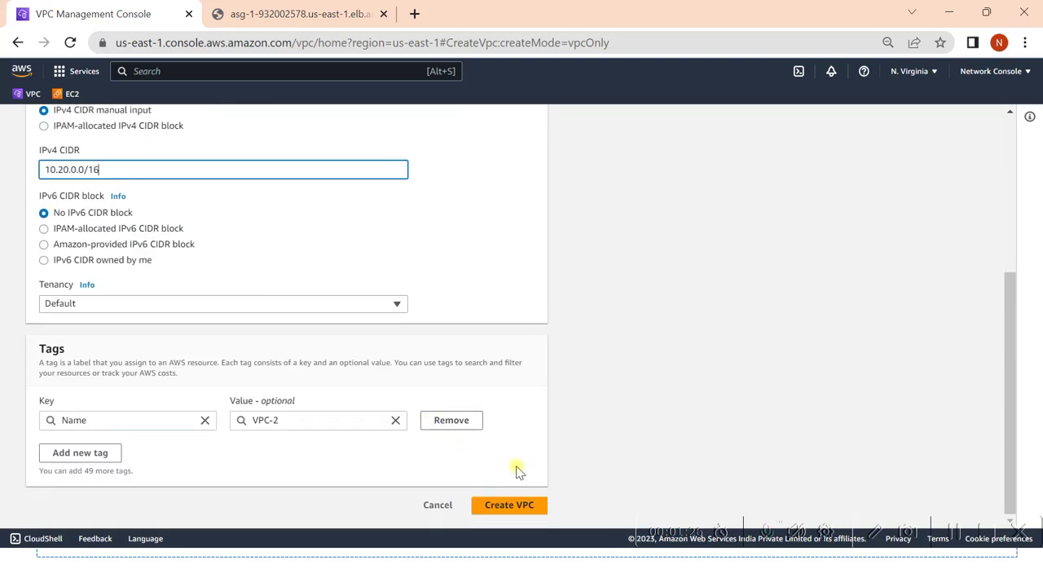
{"action": "left_click", "coordinate": [526, 514]}
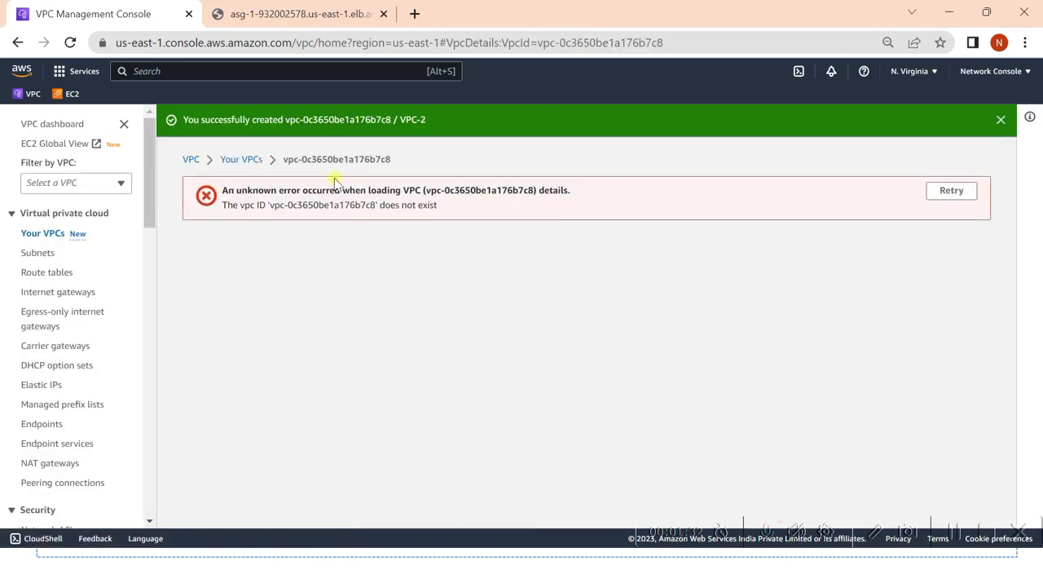
{"action": "left_click", "coordinate": [247, 160]}
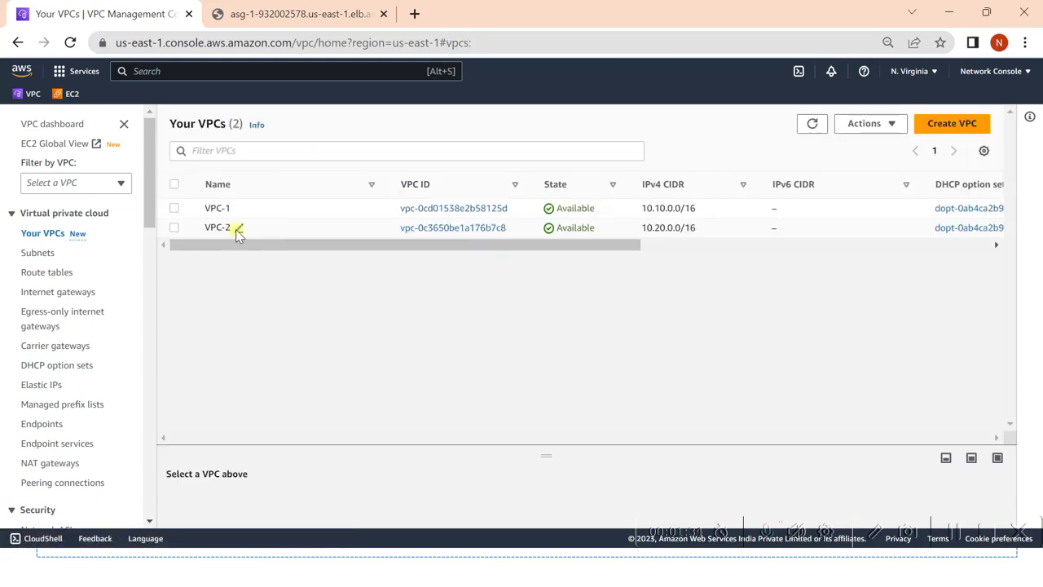
{"action": "left_click_drag", "start_coordinate": [497, 241], "coordinate": [325, 249]}
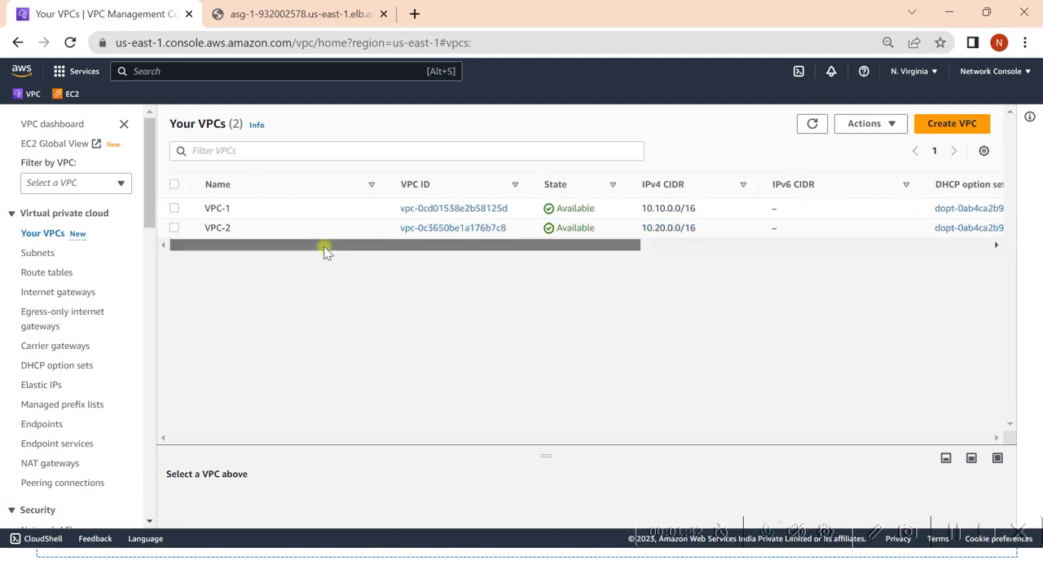
- Start a new subnet in VPC-2 named Mng_Subnet
{"action": "left_click", "coordinate": [39, 255]}
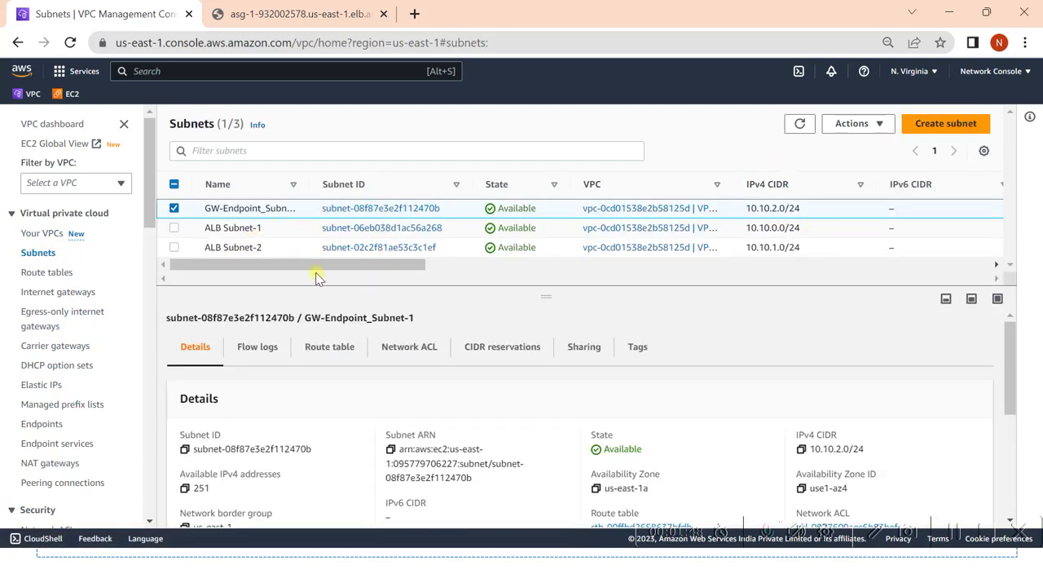
{"action": "left_click", "coordinate": [930, 125]}
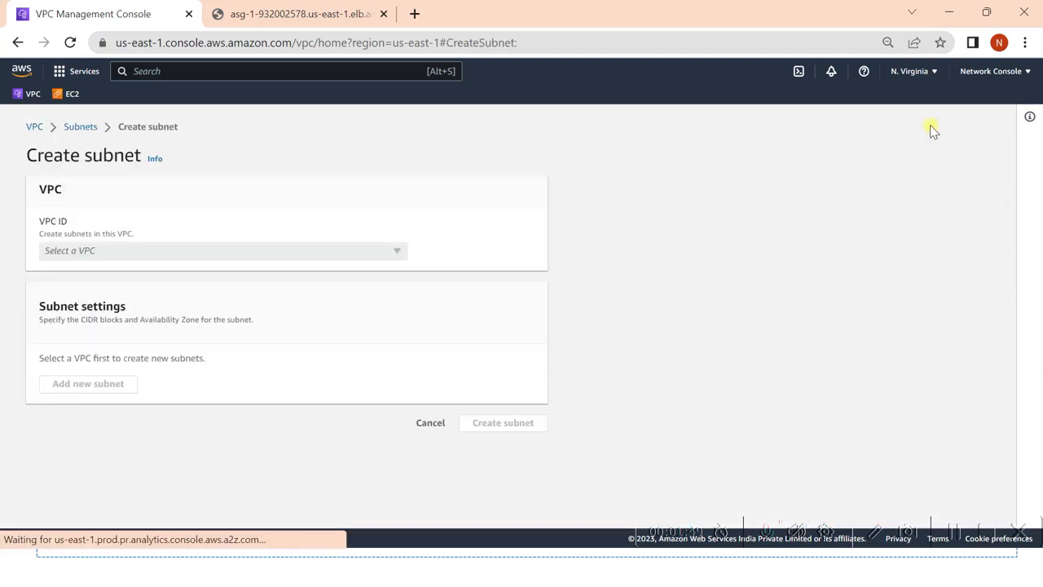
{"action": "left_click", "coordinate": [71, 253]}
{"action": "left_click", "coordinate": [126, 333]}
{"action": "scroll", "coordinate": [127, 397], "scroll_direction": "down", "scroll_amount": 1}
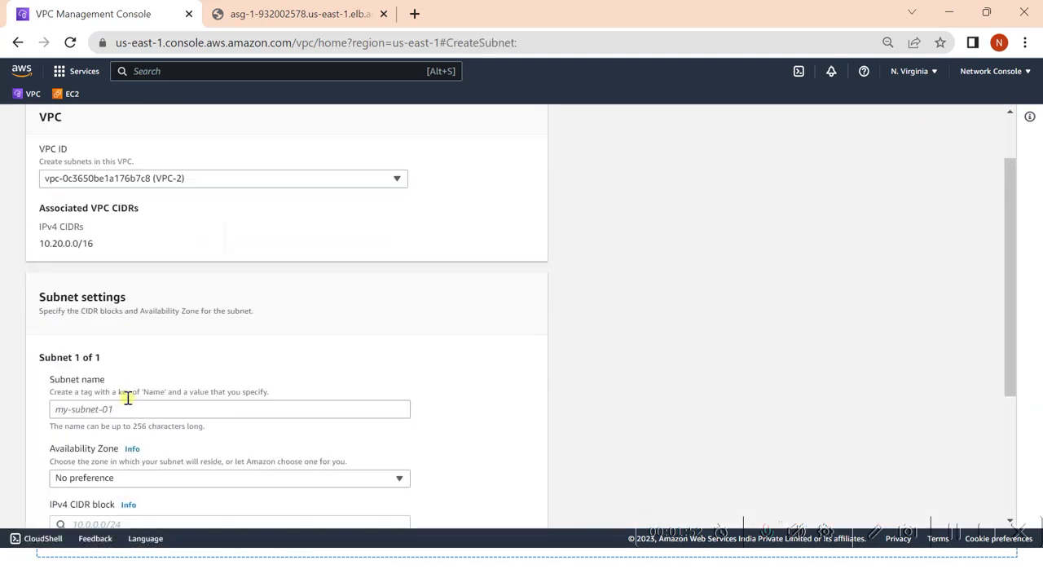
{"action": "scroll", "coordinate": [127, 398], "scroll_direction": "down", "scroll_amount": 1}
{"action": "left_click", "coordinate": [82, 322]}
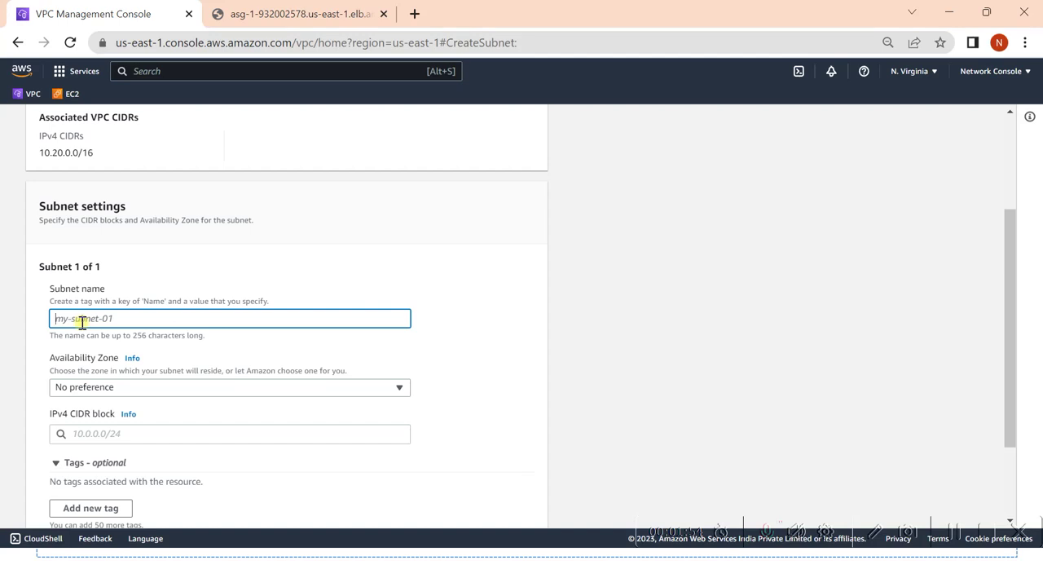
{"action": "type", "text": "Mng_Subnet"}
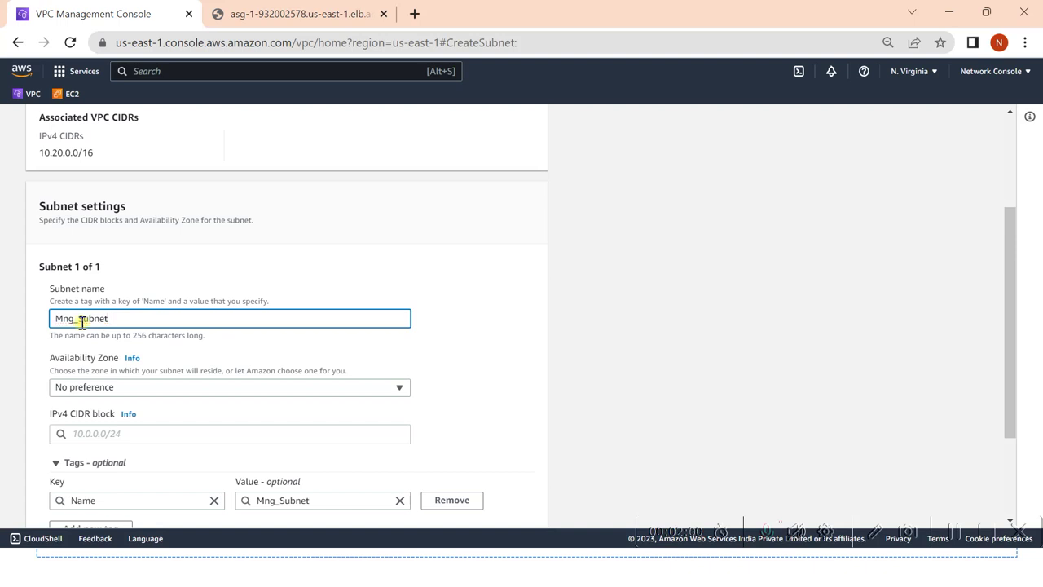
- Give it CIDR 10.20.0.0/24 with no zone preference, create it, and start a second VPC-2 subnet
{"action": "left_click", "coordinate": [91, 388]}
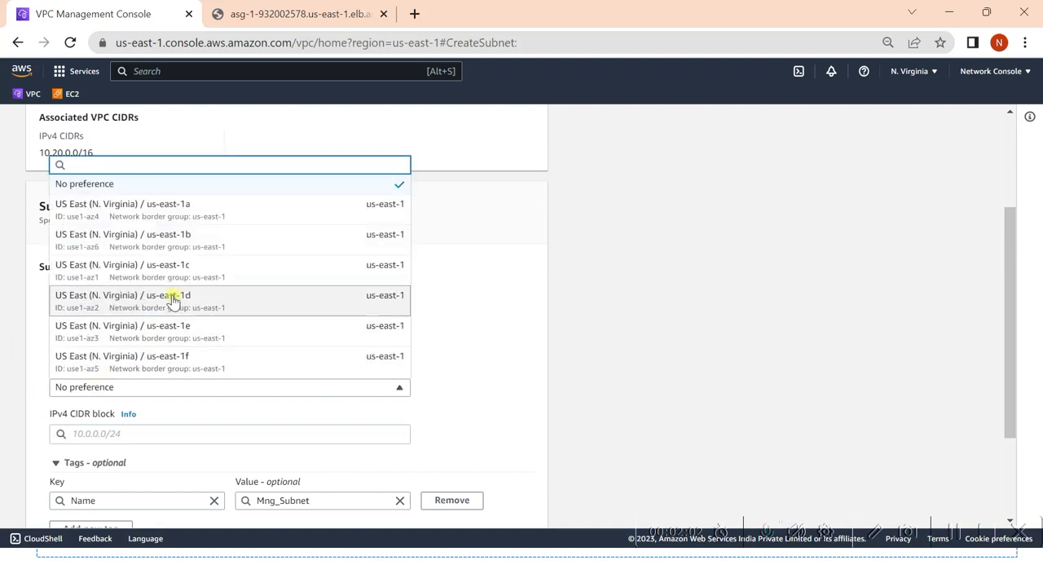
{"action": "left_click", "coordinate": [468, 277]}
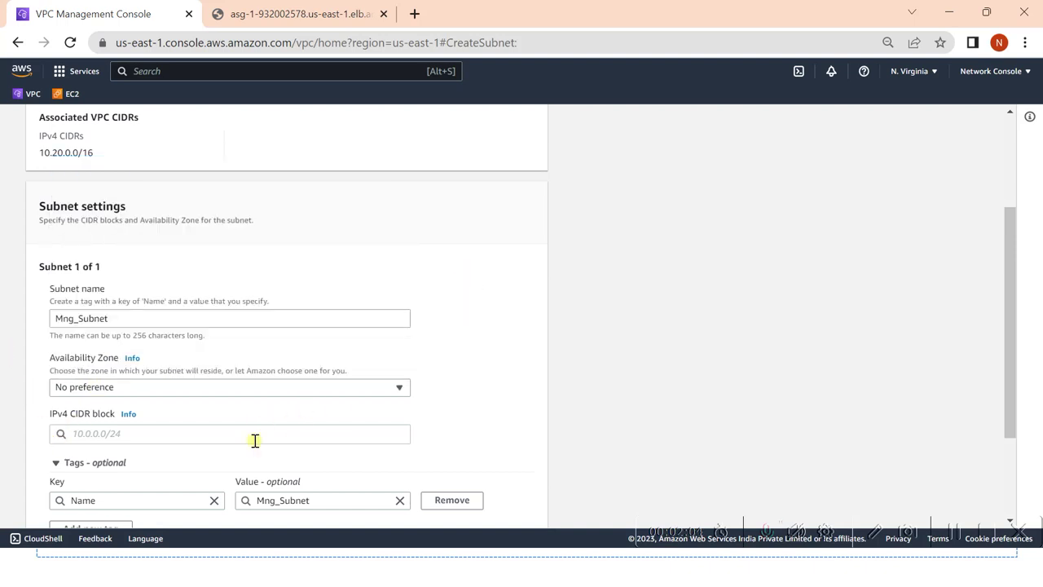
{"action": "left_click", "coordinate": [138, 432]}
{"action": "type", "text": "10.10."}
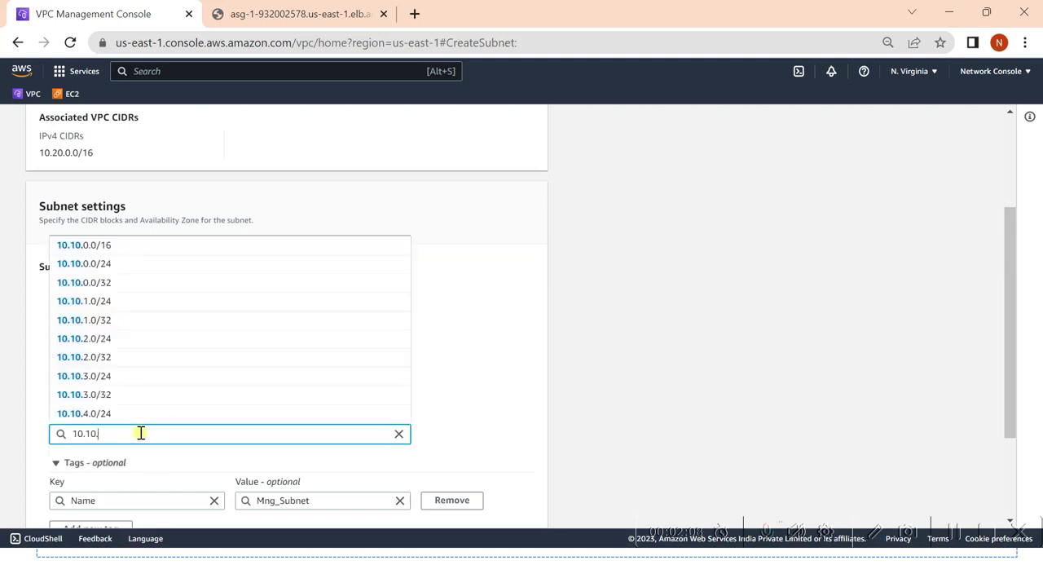
{"action": "key", "text": "BackSpace"}
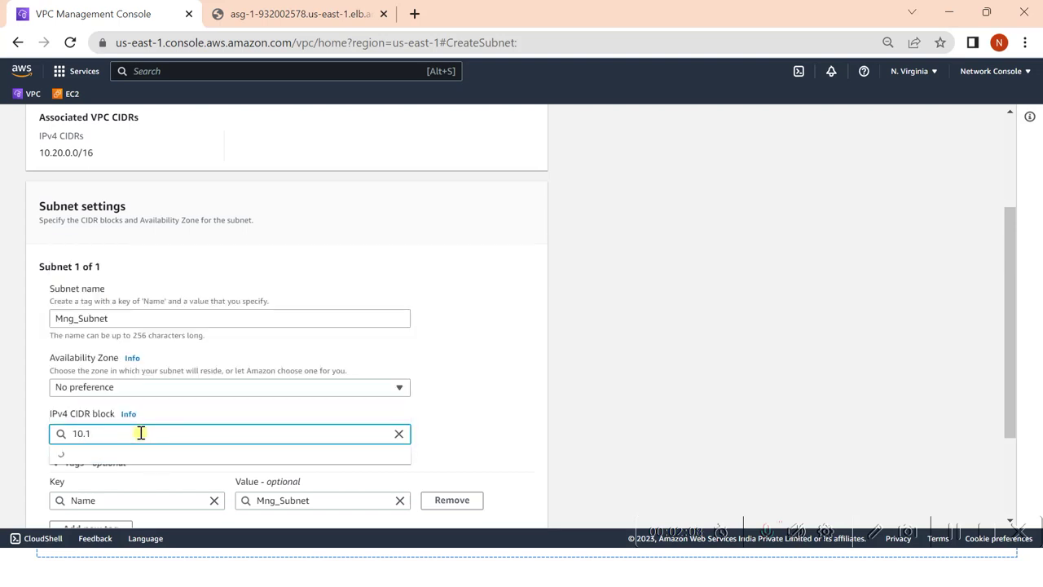
{"action": "type", "text": ".0.0/24"}
{"action": "left_click", "coordinate": [190, 455]}
{"action": "scroll", "coordinate": [290, 379], "scroll_direction": "down", "scroll_amount": 2}
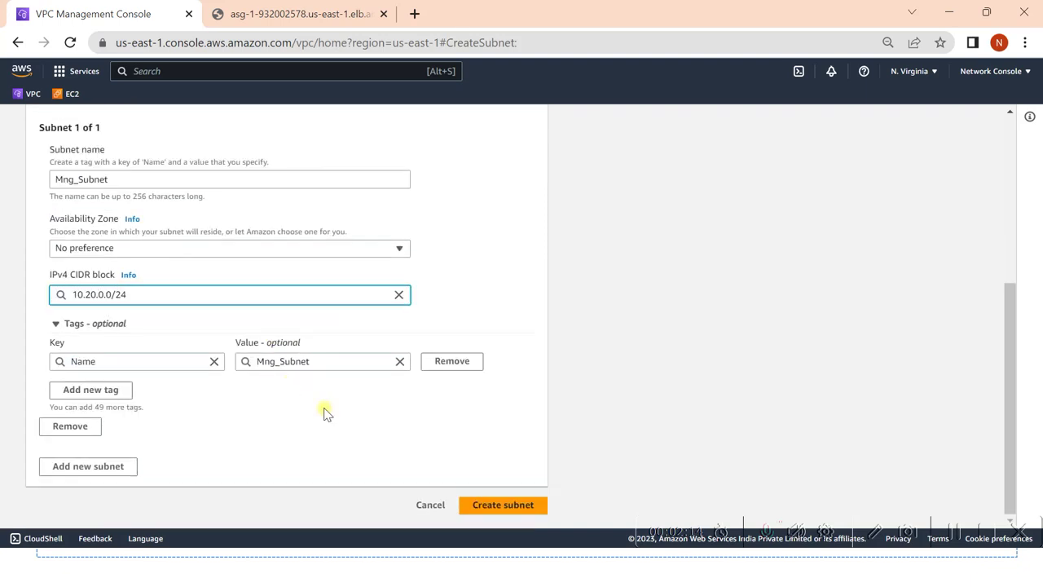
{"action": "left_click", "coordinate": [503, 505]}
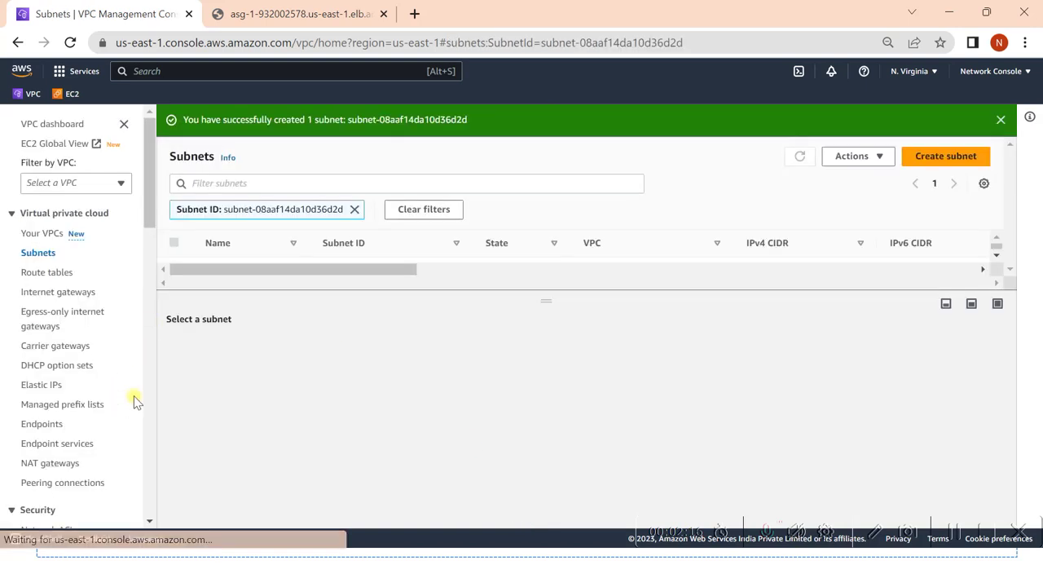
{"action": "left_click", "coordinate": [949, 159]}
{"action": "left_click", "coordinate": [349, 255]}
- Place the new subnet in VPC-2 and name it Subnet_GWLB
{"action": "left_click", "coordinate": [133, 323]}
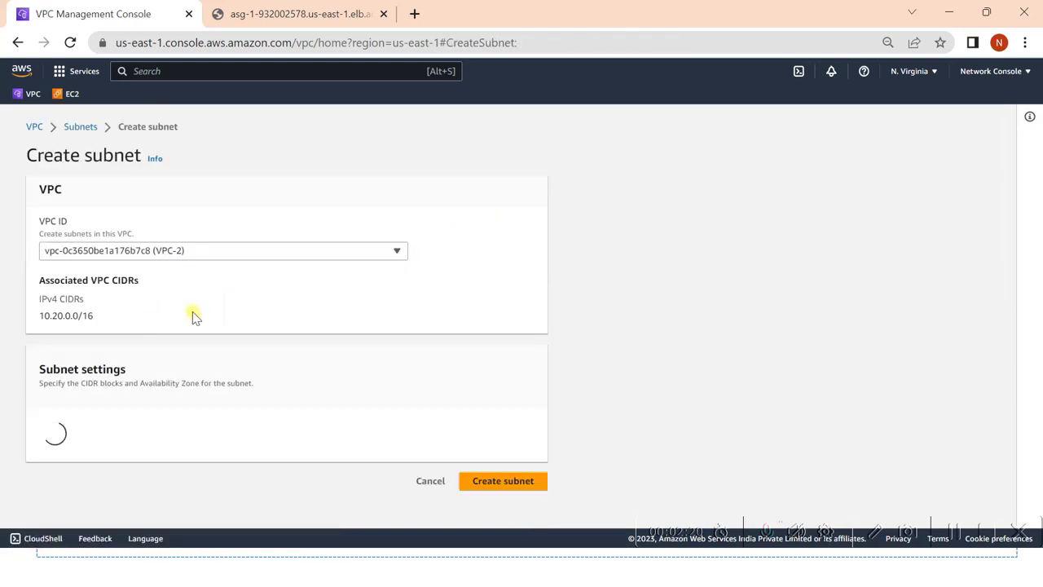
{"action": "scroll", "coordinate": [122, 440], "scroll_direction": "down", "scroll_amount": 2}
{"action": "left_click", "coordinate": [94, 321]}
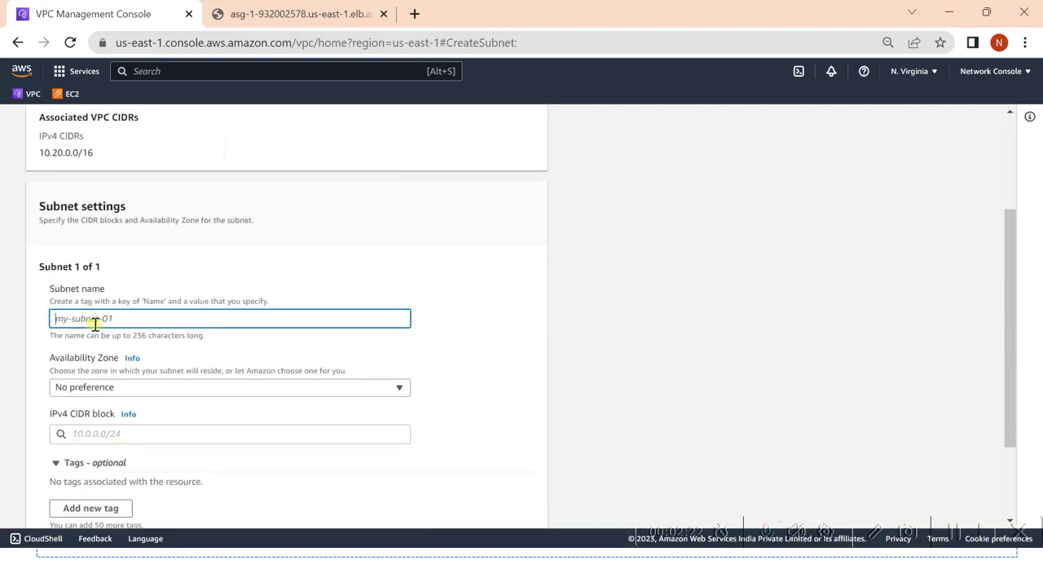
{"action": "type", "text": "GatewayLoadbalancer"}
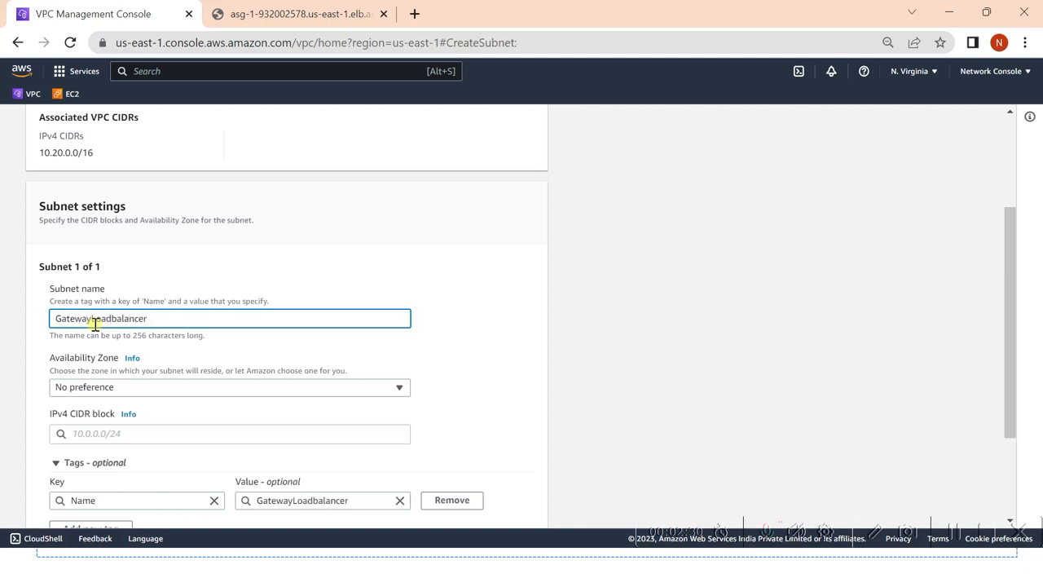
{"action": "key", "text": "BackSpace"}
{"action": "key", "text": "BackSpace"}
{"action": "key", "text": "BackSpace"}
{"action": "key", "text": "BackSpace"}
{"action": "key", "text": "BackSpace"}
{"action": "key", "text": "BackSpace"}
{"action": "key", "text": "BackSpace"}
{"action": "key", "text": "BackSpace"}
{"action": "key", "text": "BackSpace"}
{"action": "key", "text": "BackSpace"}
{"action": "key", "text": "BackSpace"}
{"action": "key", "text": "BackSpace"}
{"action": "key", "text": "BackSpace"}
{"action": "key", "text": "BackSpace"}
{"action": "key", "text": "BackSpace"}
{"action": "key", "text": "BackSpace"}
{"action": "key", "text": "BackSpace"}
{"action": "key", "text": "BackSpace"}
{"action": "type", "text": "S"}
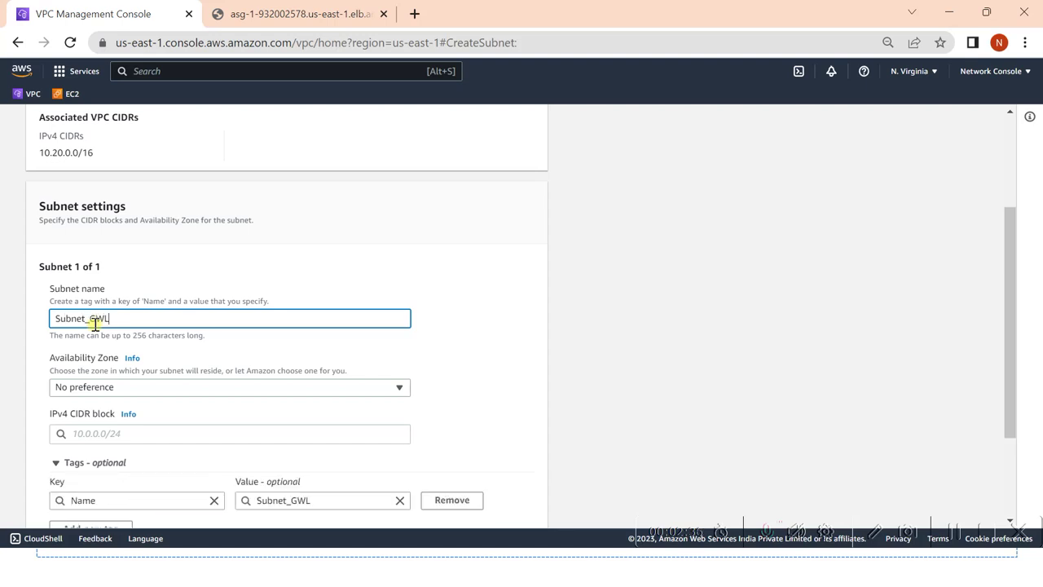
{"action": "type", "text": "ubnet_GWL"}
- Keep No preference zone, set CIDR 10.20.1.0/24, and create the subnet
{"action": "scroll", "coordinate": [181, 358], "scroll_direction": "down", "scroll_amount": 1}
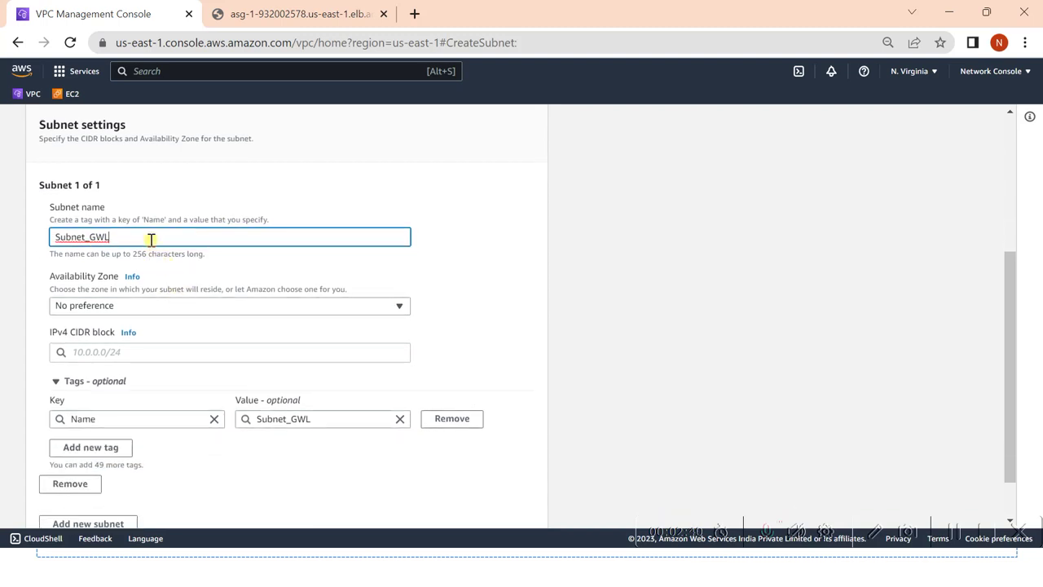
{"action": "left_click", "coordinate": [130, 307]}
{"action": "left_click", "coordinate": [131, 306]}
{"action": "scroll", "coordinate": [340, 323], "scroll_direction": "down", "scroll_amount": 1}
{"action": "left_click", "coordinate": [115, 294]}
{"action": "type", "text": "10.20.1.0/24"}
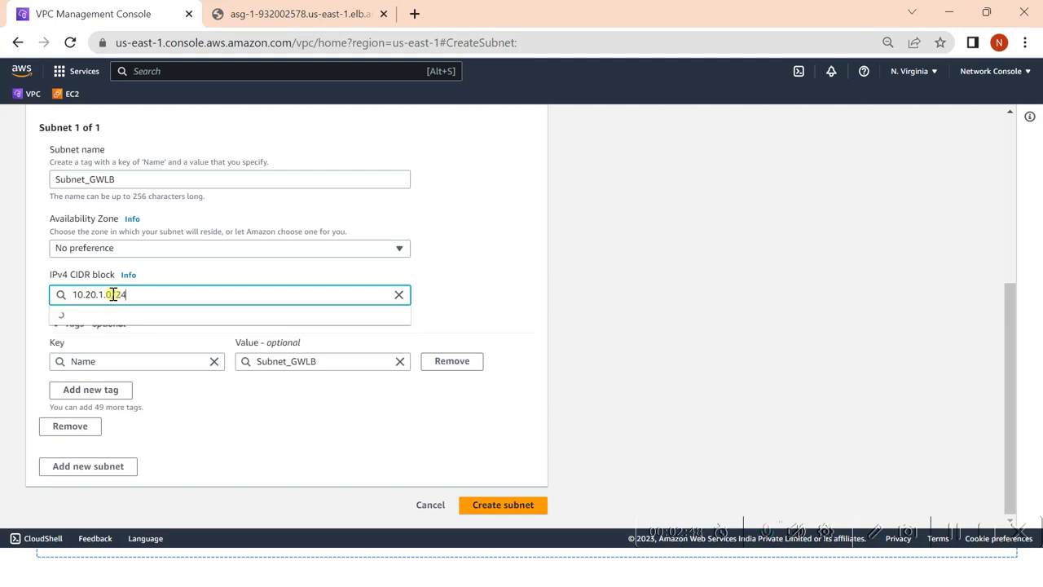
{"action": "left_click", "coordinate": [135, 313]}
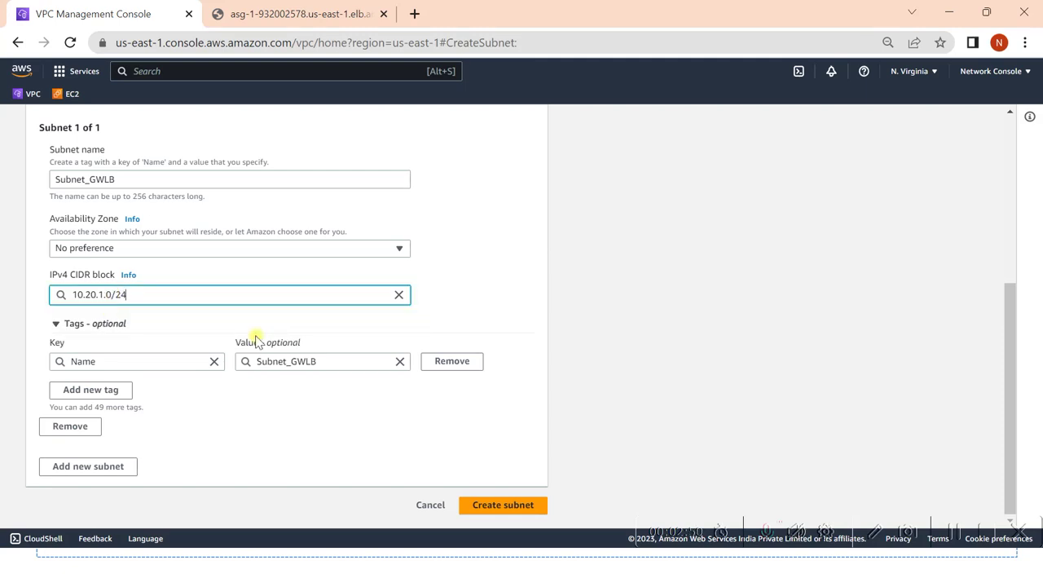
{"action": "left_click", "coordinate": [500, 504]}
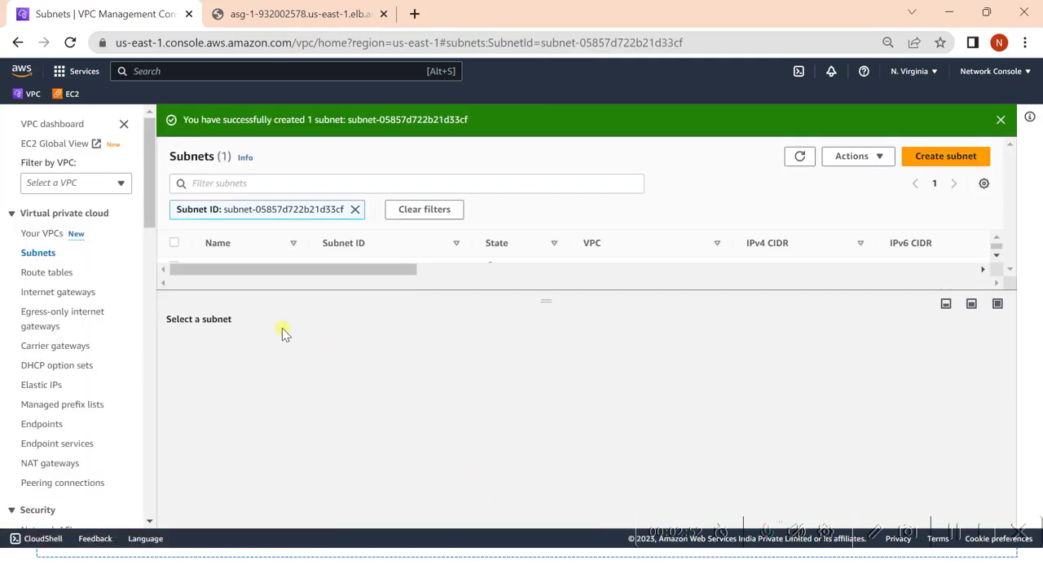
{"action": "left_click", "coordinate": [936, 156]}
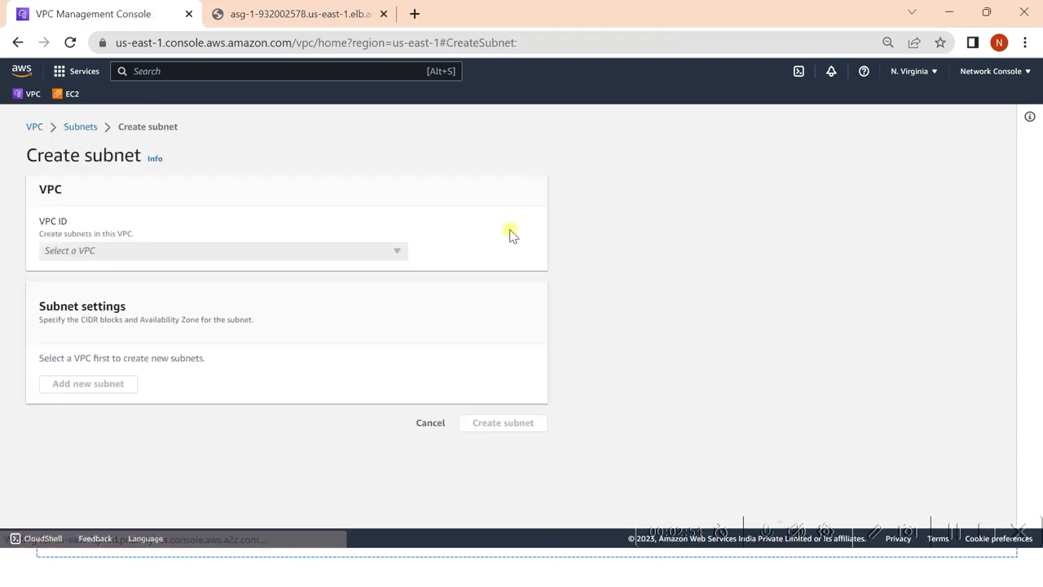
- Create subnet Subent_PA in VPC-2 with IPv4 CIDR 10.20.2.0/24
{"action": "left_click", "coordinate": [192, 251]}
{"action": "left_click", "coordinate": [158, 319]}
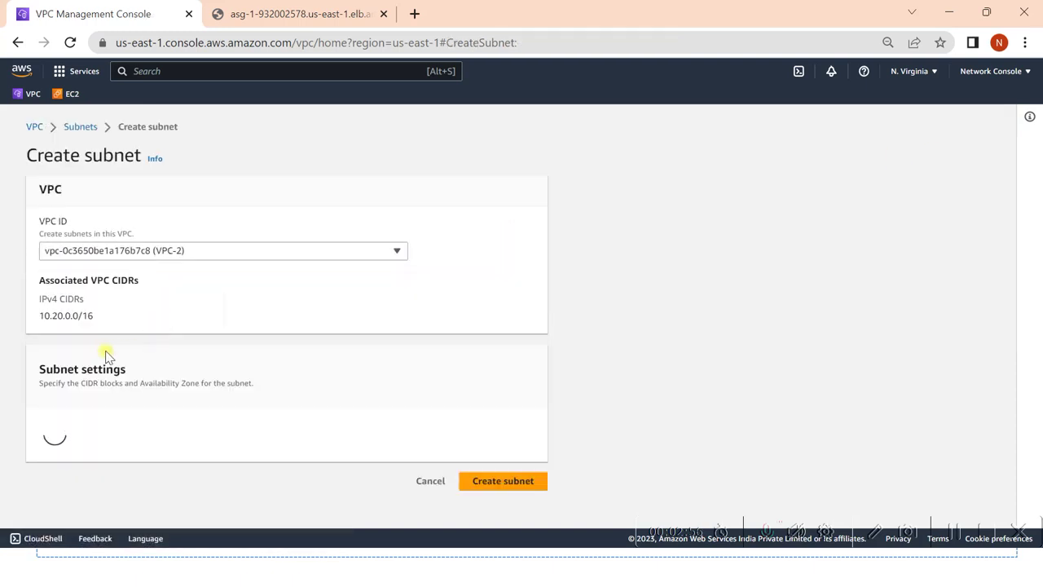
{"action": "scroll", "coordinate": [104, 440], "scroll_direction": "down", "scroll_amount": 2}
{"action": "left_click", "coordinate": [81, 310]}
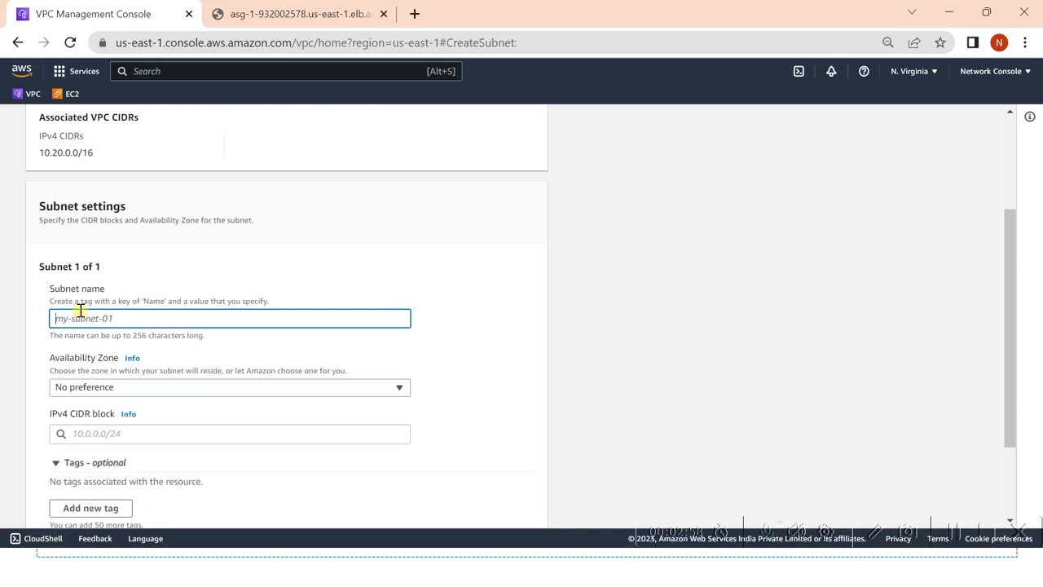
{"action": "type", "text": "Subent"}
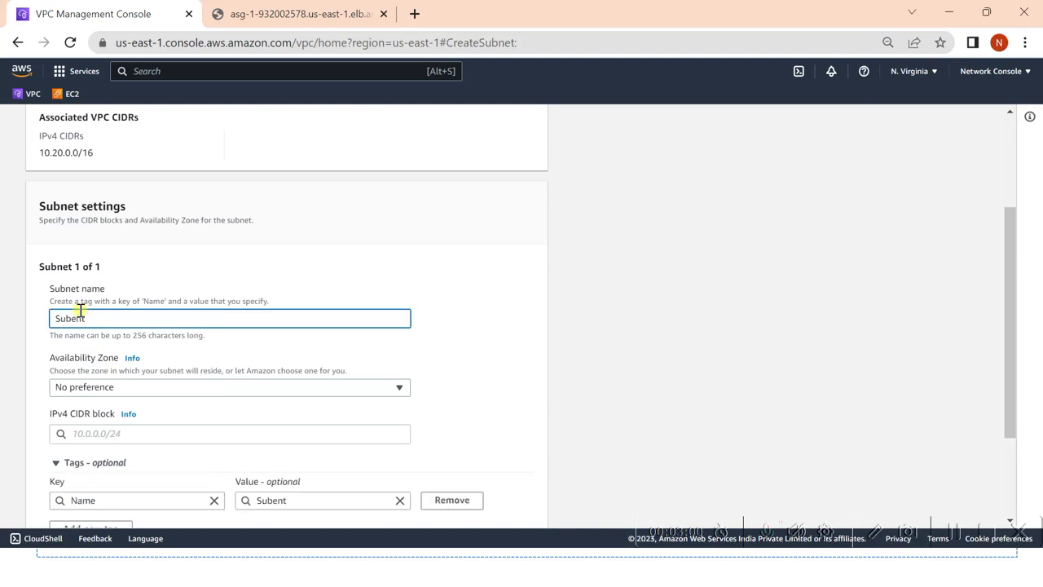
{"action": "type", "text": "_PA"}
{"action": "left_click", "coordinate": [255, 432]}
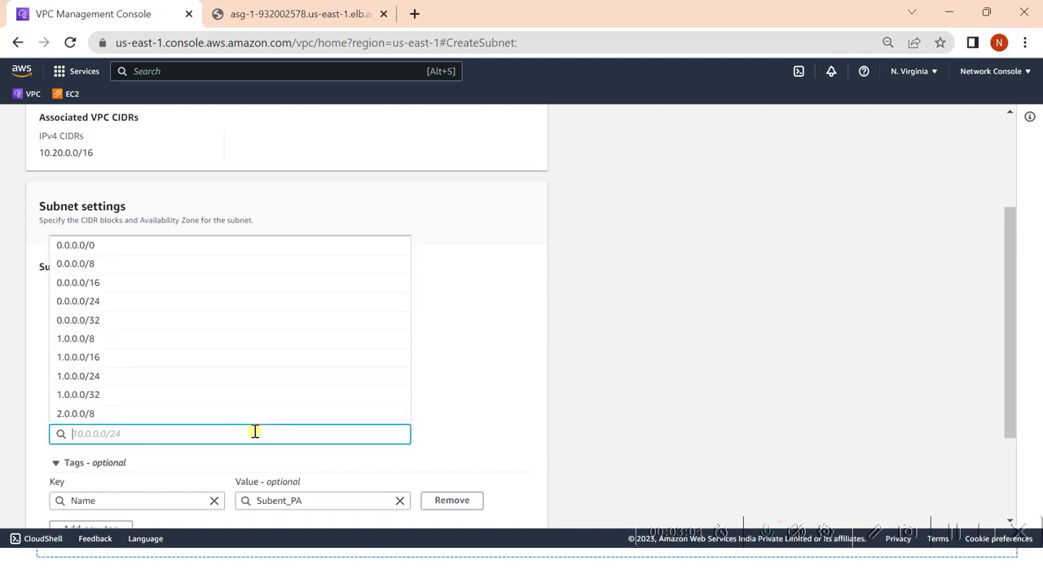
{"action": "type", "text": "10.1"}
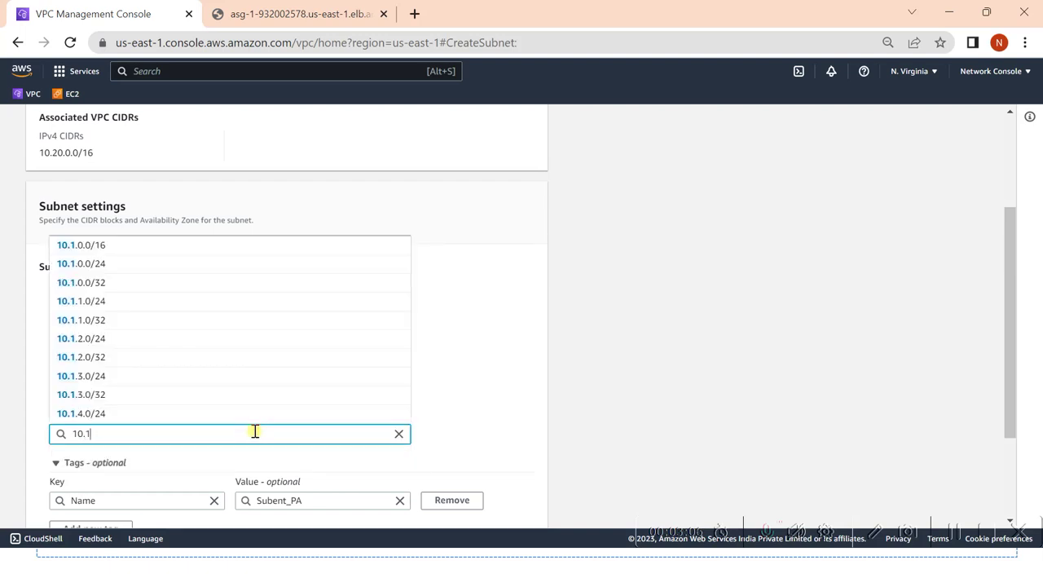
{"action": "key", "text": "BackSpace"}
{"action": "type", "text": "20."}
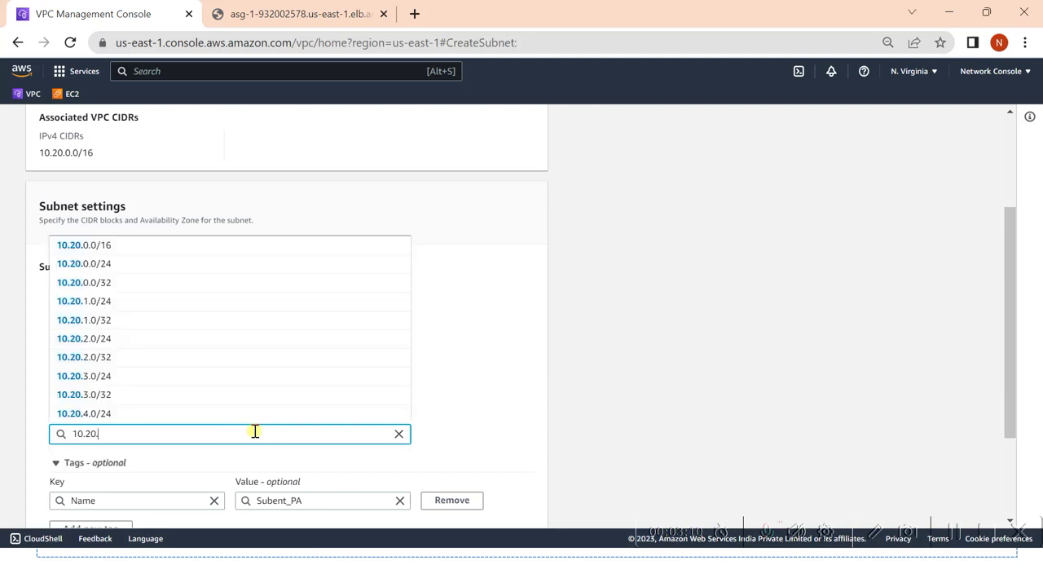
{"action": "type", "text": "2.0/24"}
{"action": "scroll", "coordinate": [512, 344], "scroll_direction": "down", "scroll_amount": 3}
{"action": "left_click", "coordinate": [166, 318]}
{"action": "left_click", "coordinate": [493, 504]}
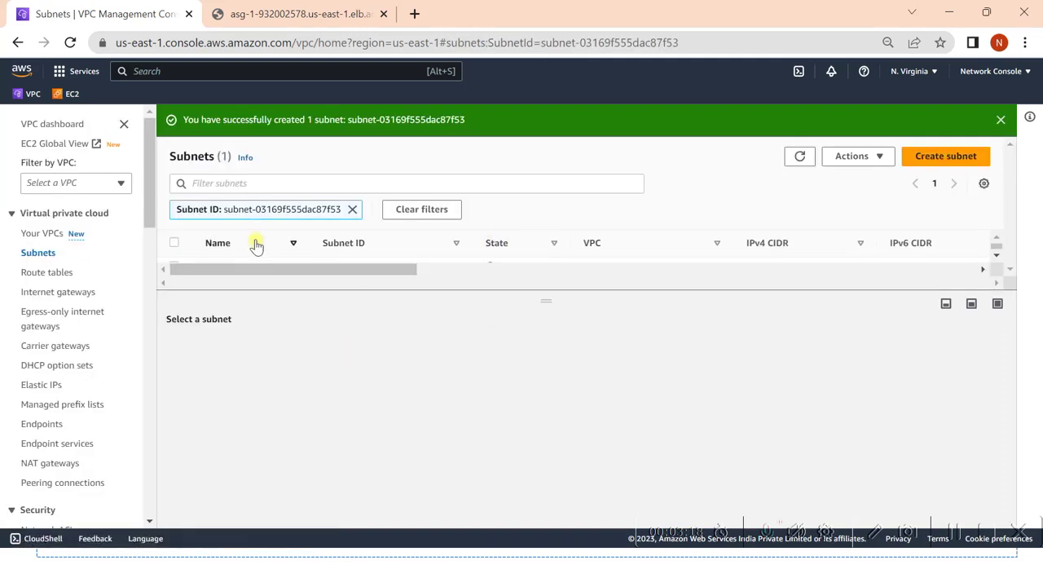
- Clear the Subnet ID filter and enlarge the table and Name/VPC columns to show all six subnets
{"action": "left_click", "coordinate": [354, 209]}
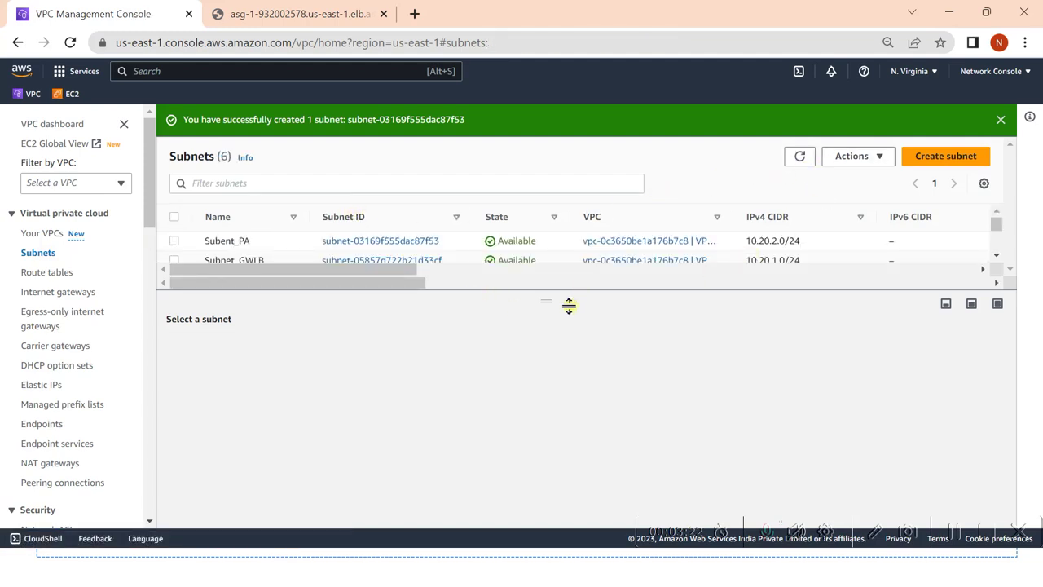
{"action": "left_click_drag", "start_coordinate": [556, 303], "coordinate": [550, 431]}
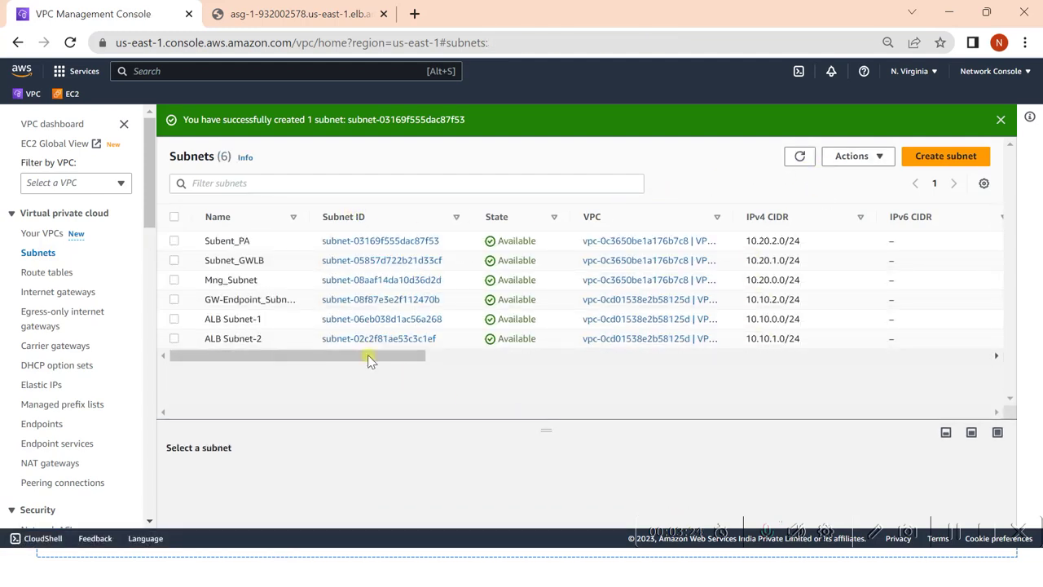
{"action": "left_click_drag", "start_coordinate": [317, 220], "coordinate": [329, 219]}
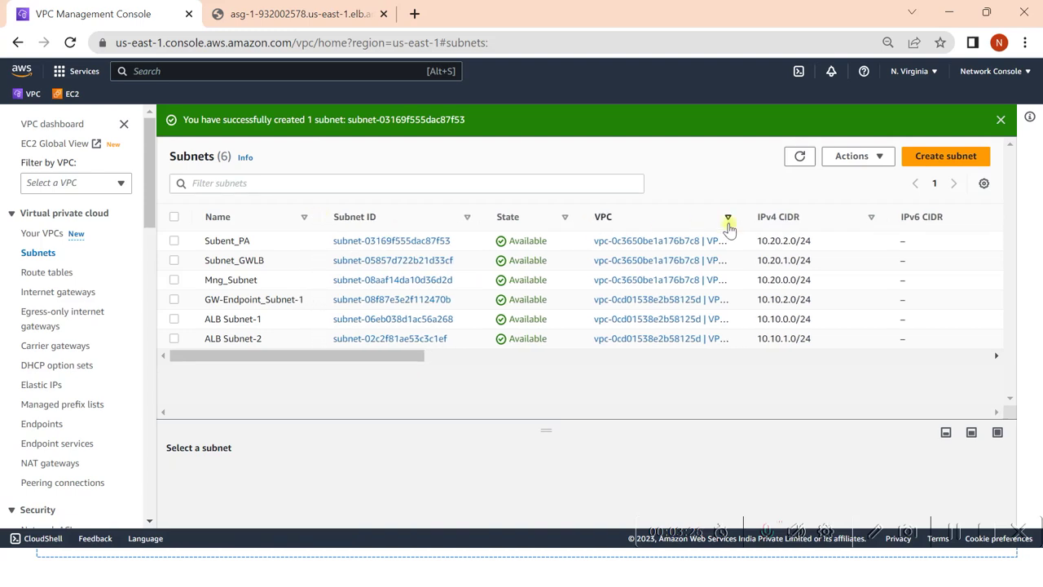
{"action": "left_click_drag", "start_coordinate": [743, 216], "coordinate": [880, 217]}
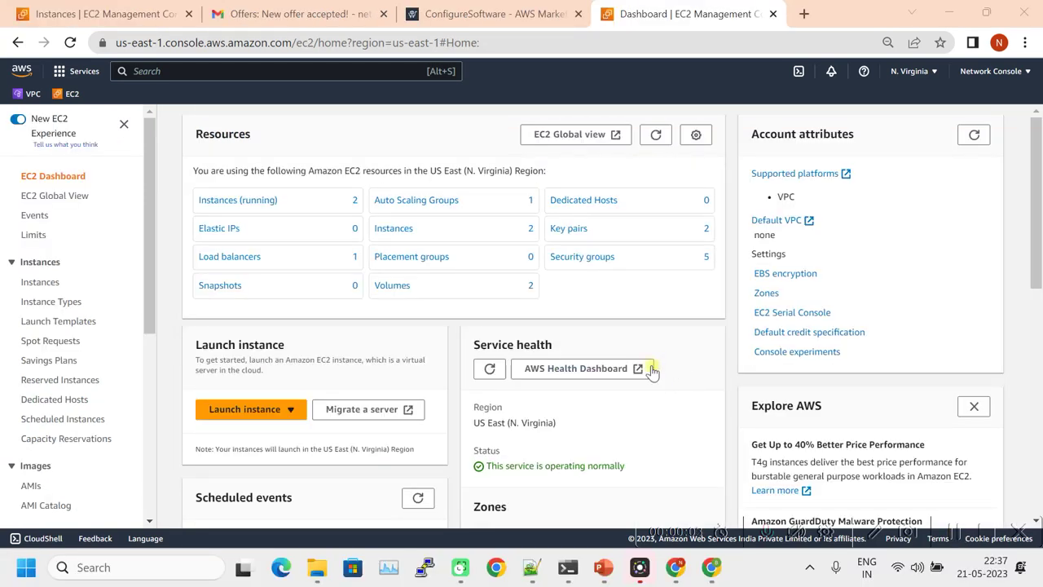
- Launch a new instance named PA-Firewall and search the AMI catalog for paloalto
{"action": "left_click", "coordinate": [251, 201]}
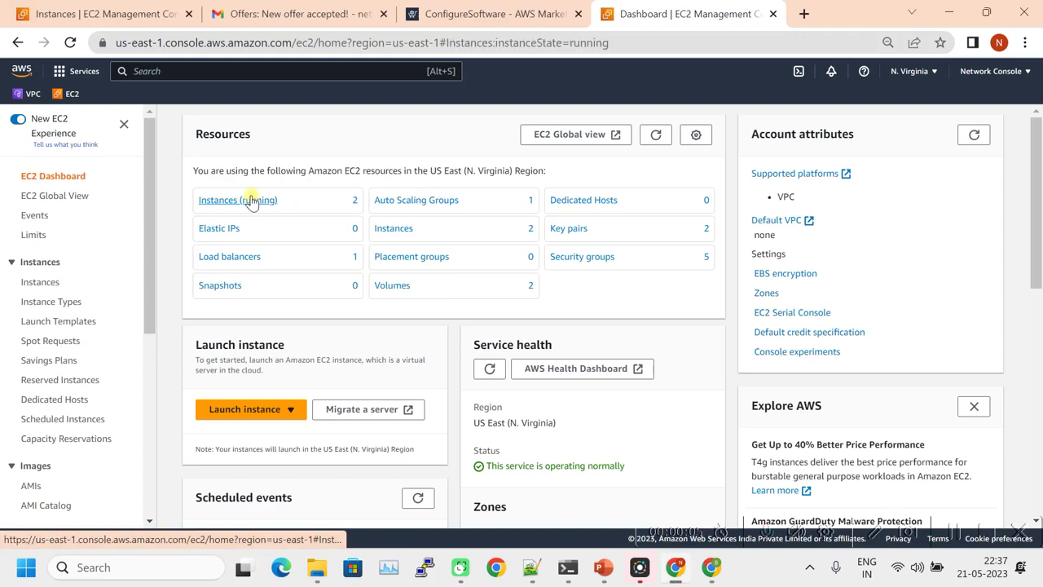
{"action": "left_click", "coordinate": [948, 120]}
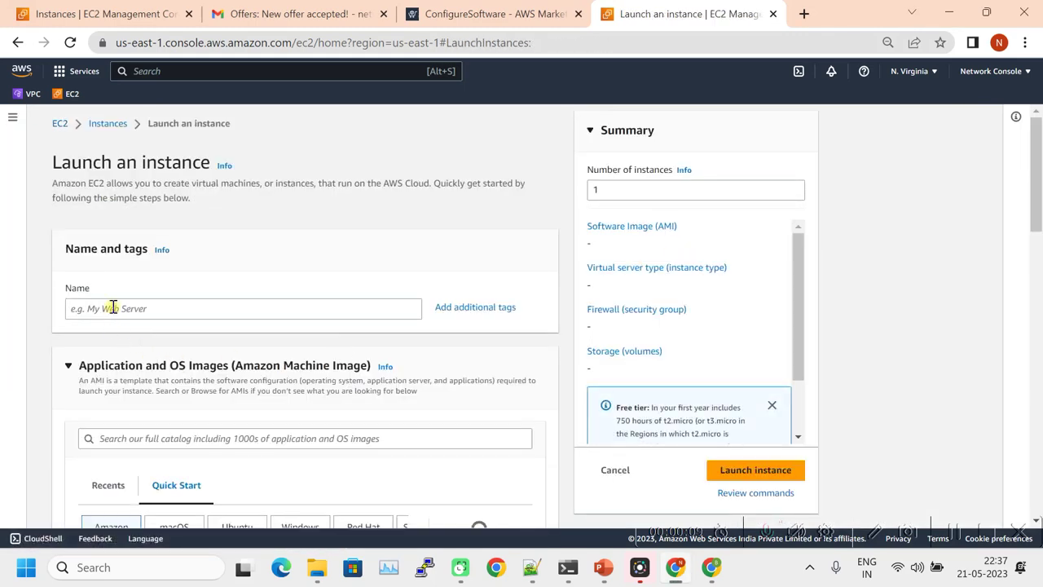
{"action": "left_click", "coordinate": [112, 307]}
{"action": "type", "text": "PA-Firewall"}
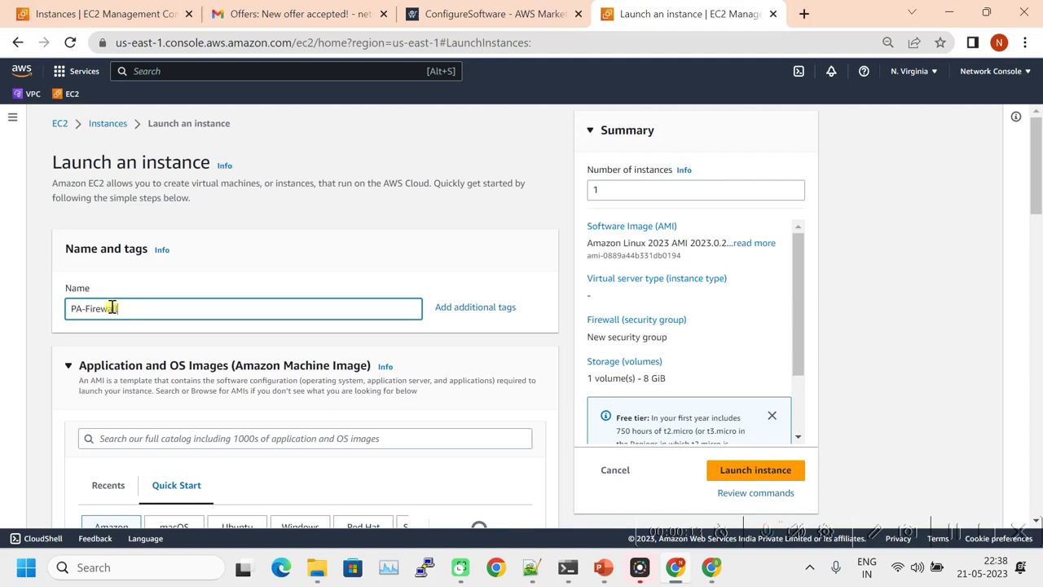
{"action": "left_click", "coordinate": [155, 443]}
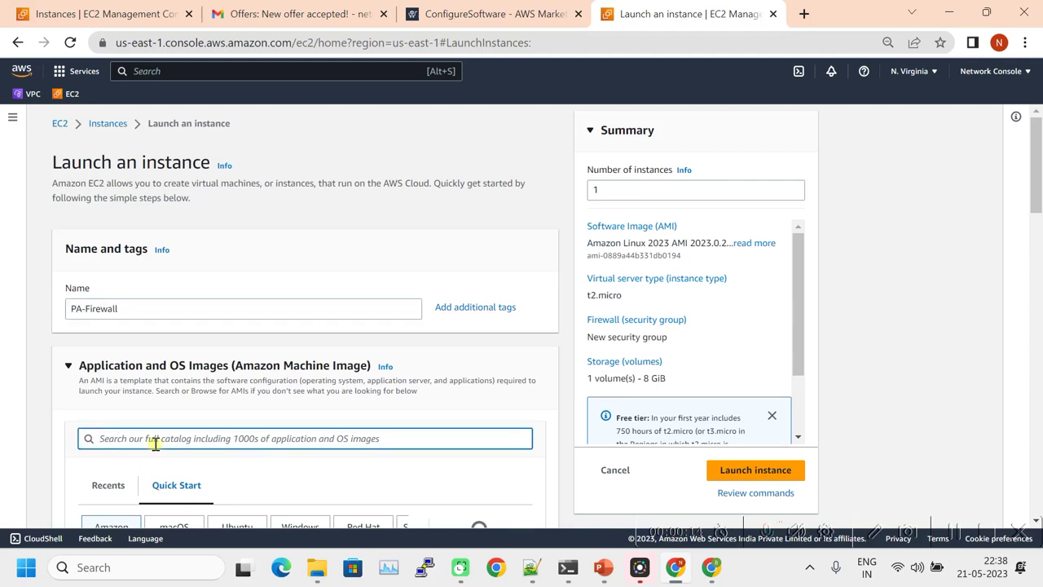
{"action": "type", "text": "paloalto"}
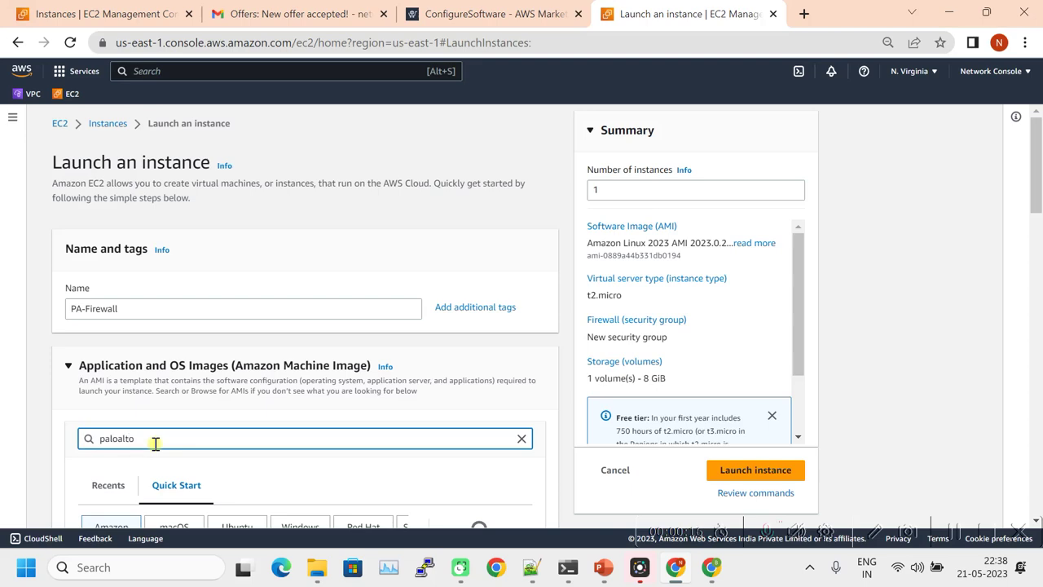
{"action": "key", "text": "Return"}
- Select the VM-Series Virtual NextGen Firewall Bundle2 AWS image from AWS Marketplace and continue
{"action": "left_click", "coordinate": [318, 249]}
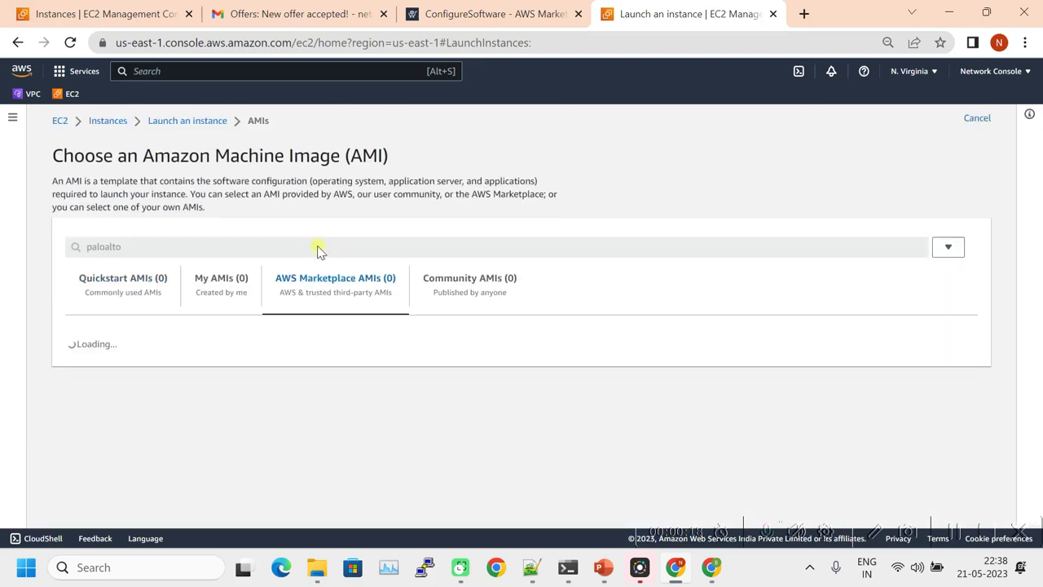
{"action": "scroll", "coordinate": [526, 383], "scroll_direction": "down", "scroll_amount": 10}
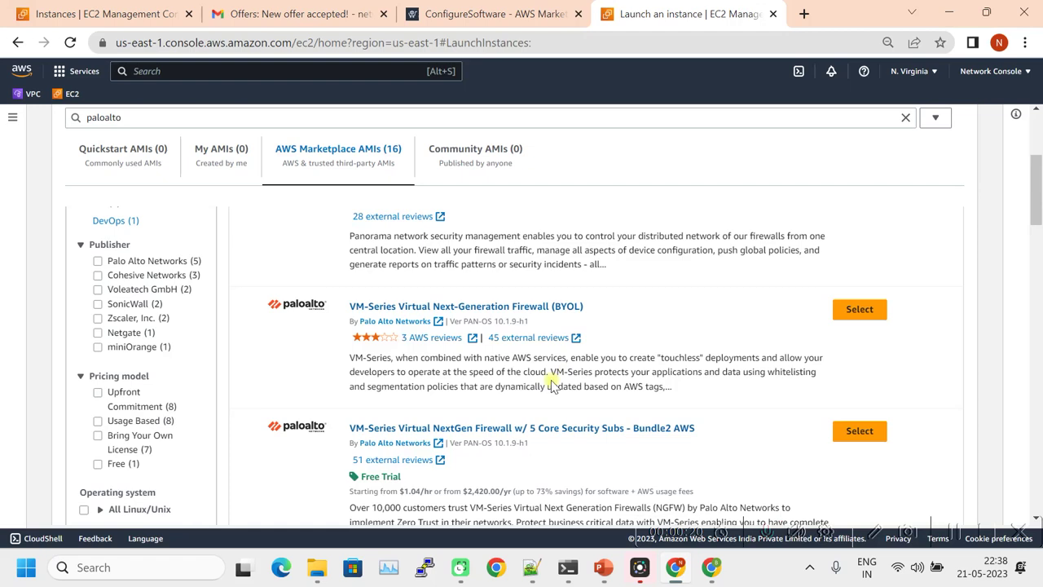
{"action": "left_click", "coordinate": [864, 436]}
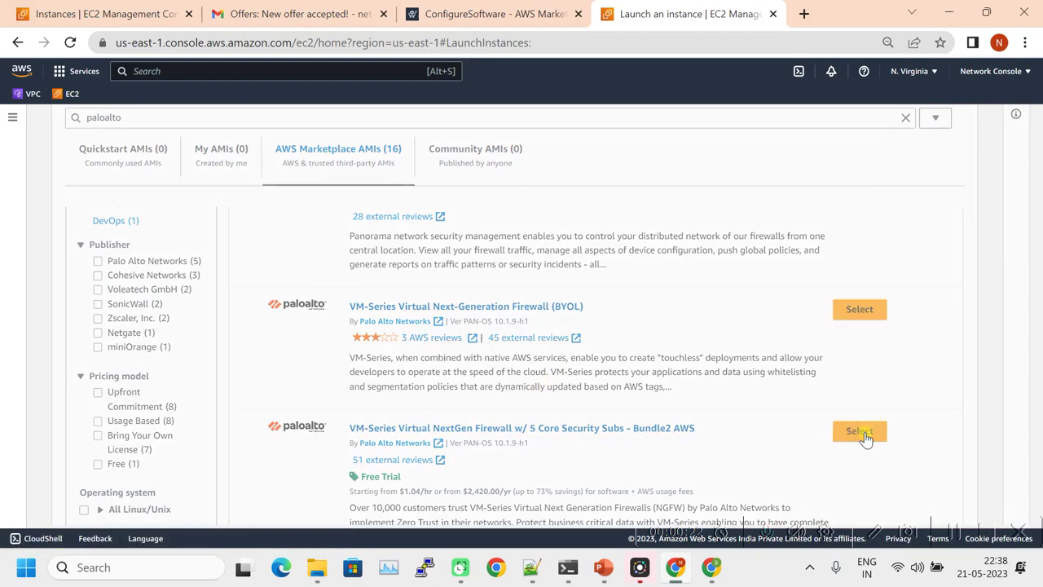
{"action": "scroll", "coordinate": [538, 379], "scroll_direction": "down", "scroll_amount": 10}
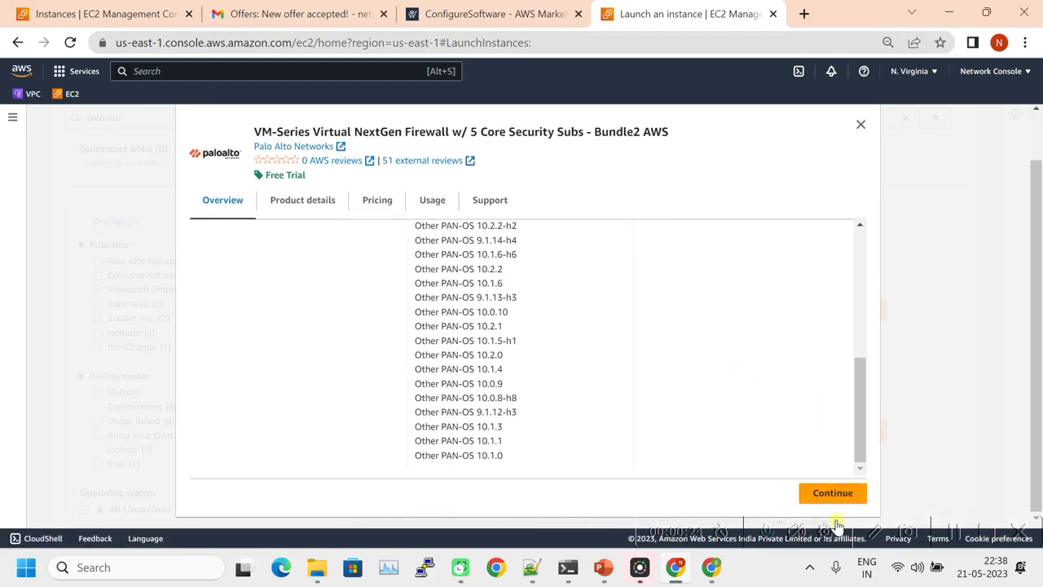
{"action": "left_click", "coordinate": [827, 492]}
{"action": "scroll", "coordinate": [587, 436], "scroll_direction": "down", "scroll_amount": 10}
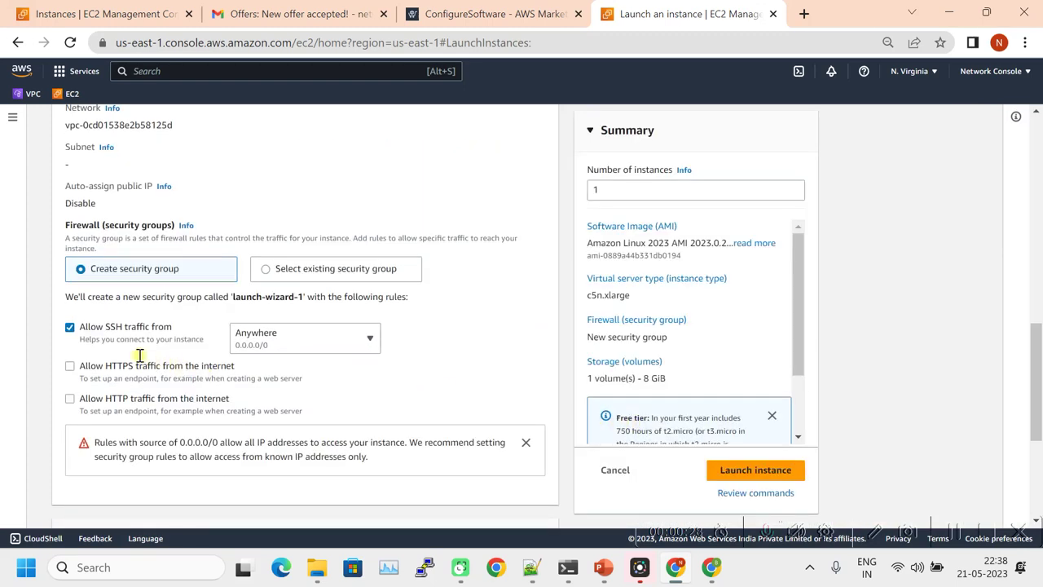
- Leave the instance type at c5n.xlarge
{"action": "scroll", "coordinate": [260, 296], "scroll_direction": "up", "scroll_amount": 5}
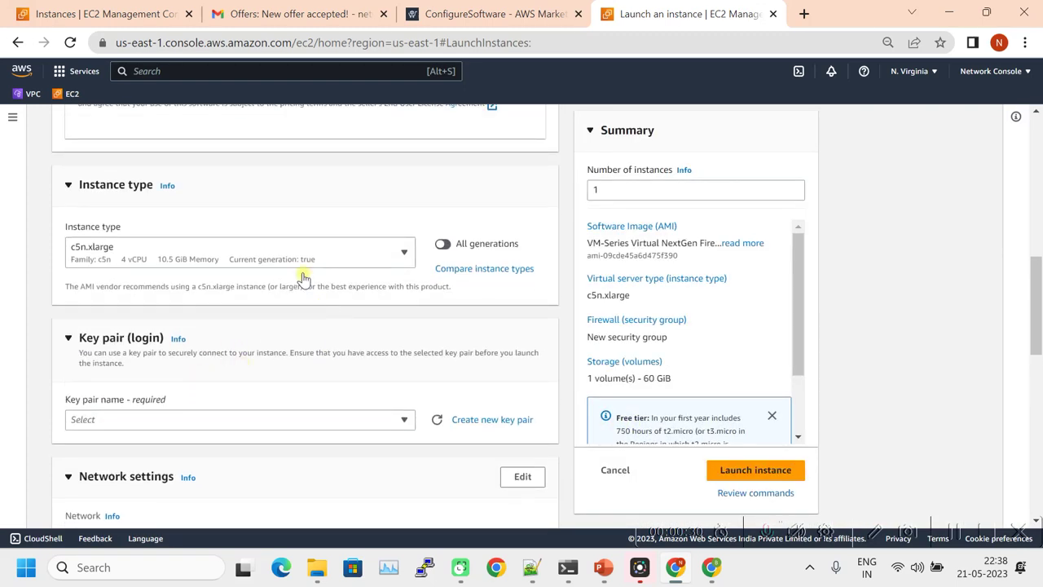
{"action": "scroll", "coordinate": [302, 274], "scroll_direction": "up", "scroll_amount": 2}
{"action": "scroll", "coordinate": [334, 304], "scroll_direction": "up", "scroll_amount": 3}
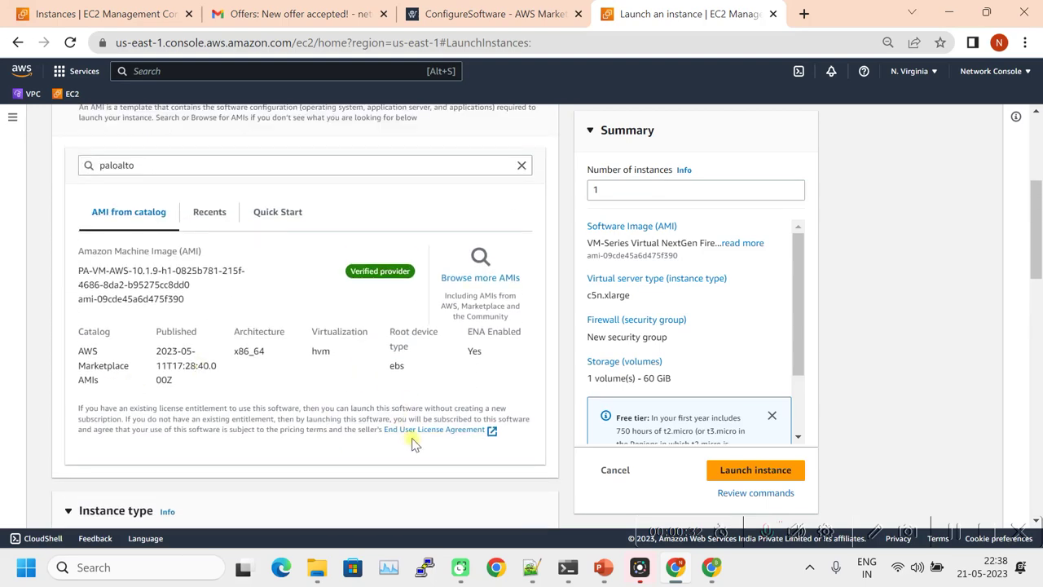
{"action": "scroll", "coordinate": [396, 441], "scroll_direction": "down", "scroll_amount": 2}
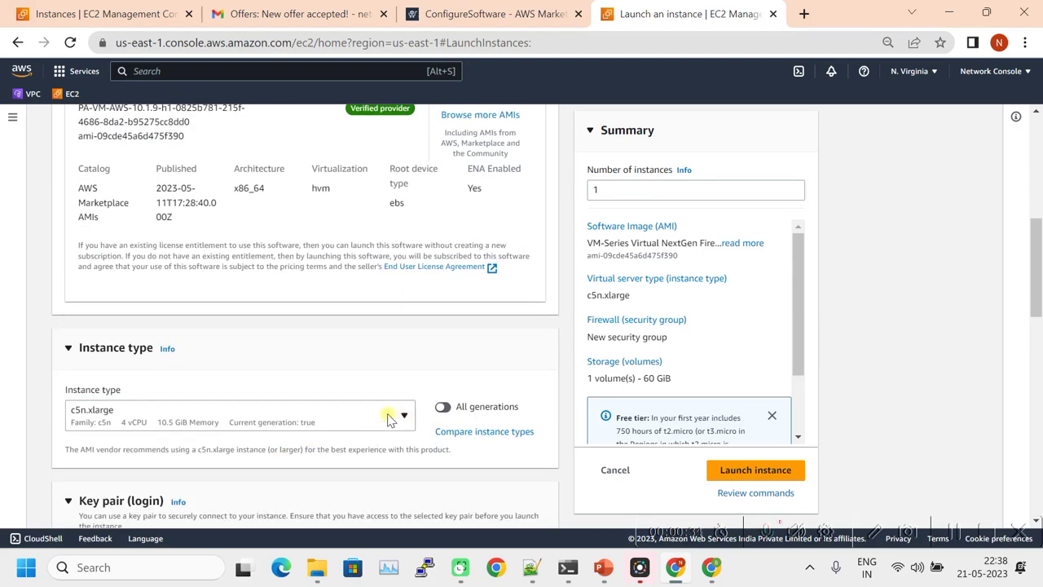
{"action": "left_click", "coordinate": [389, 417]}
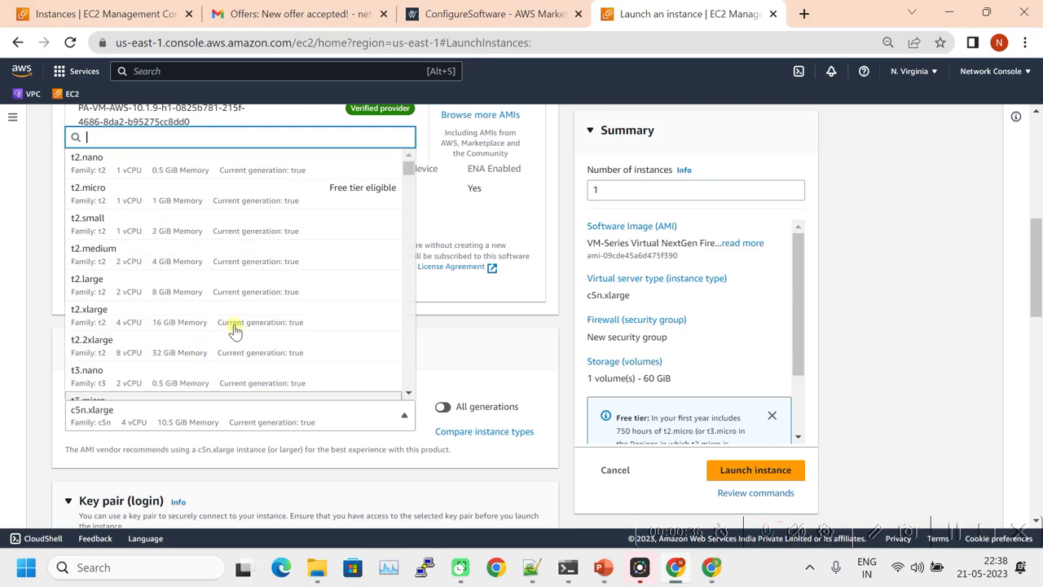
{"action": "left_click", "coordinate": [483, 349]}
{"action": "left_click", "coordinate": [484, 345]}
- Choose PA_Key as the key pair for the firewall instance
{"action": "scroll", "coordinate": [321, 419], "scroll_direction": "up", "scroll_amount": 1}
{"action": "scroll", "coordinate": [204, 449], "scroll_direction": "up", "scroll_amount": 2}
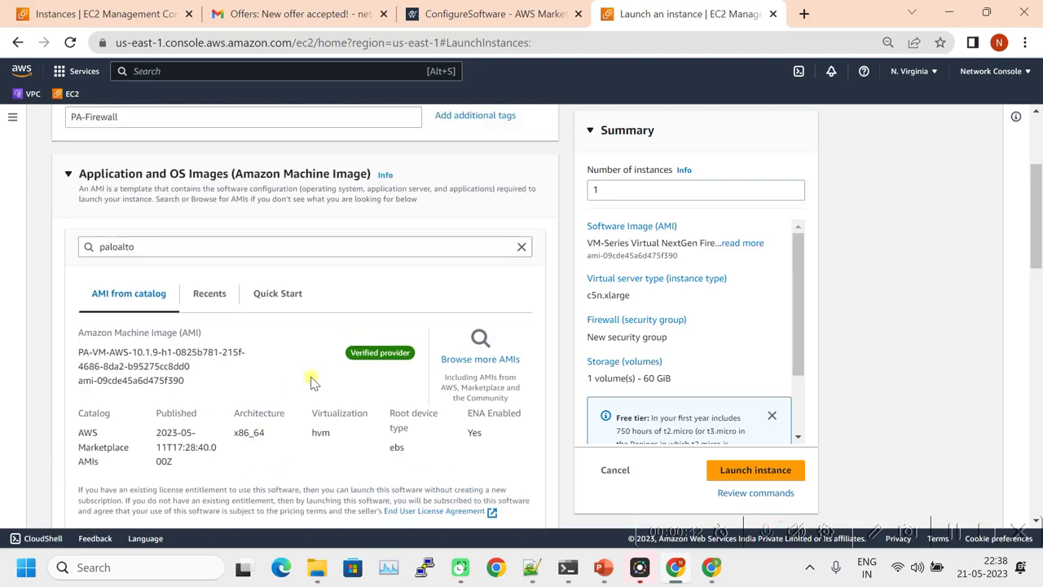
{"action": "scroll", "coordinate": [310, 384], "scroll_direction": "down", "scroll_amount": 1}
{"action": "scroll", "coordinate": [309, 383], "scroll_direction": "down", "scroll_amount": 2}
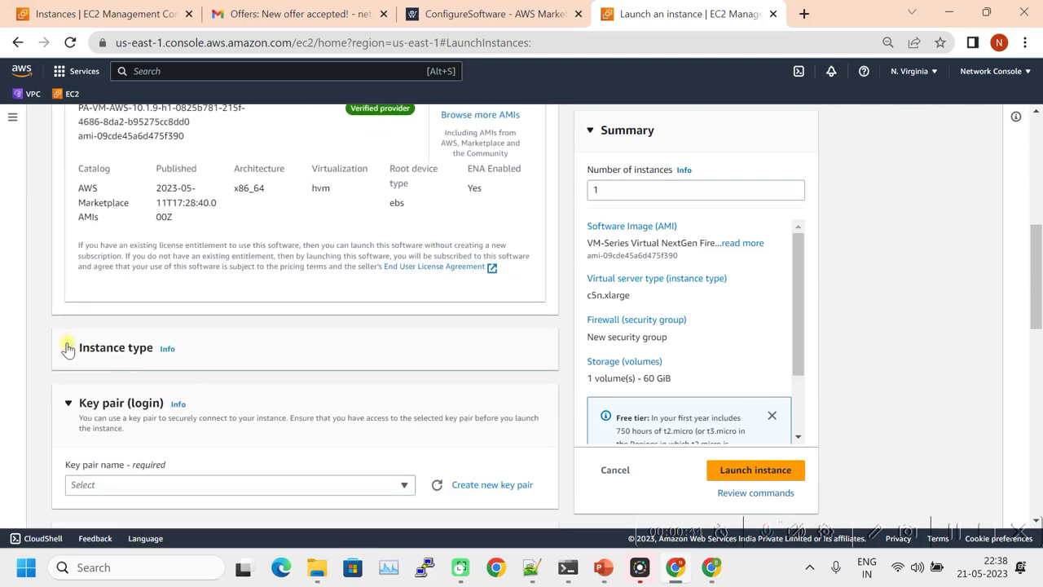
{"action": "left_click", "coordinate": [69, 348]}
{"action": "scroll", "coordinate": [326, 375], "scroll_direction": "down", "scroll_amount": 2}
{"action": "left_click", "coordinate": [257, 422]}
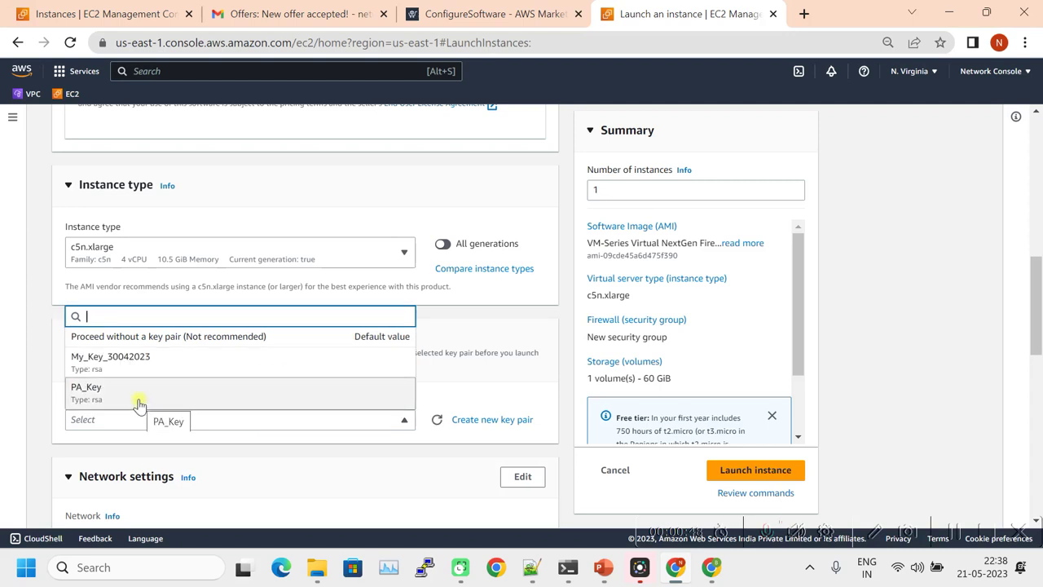
{"action": "left_click", "coordinate": [138, 393]}
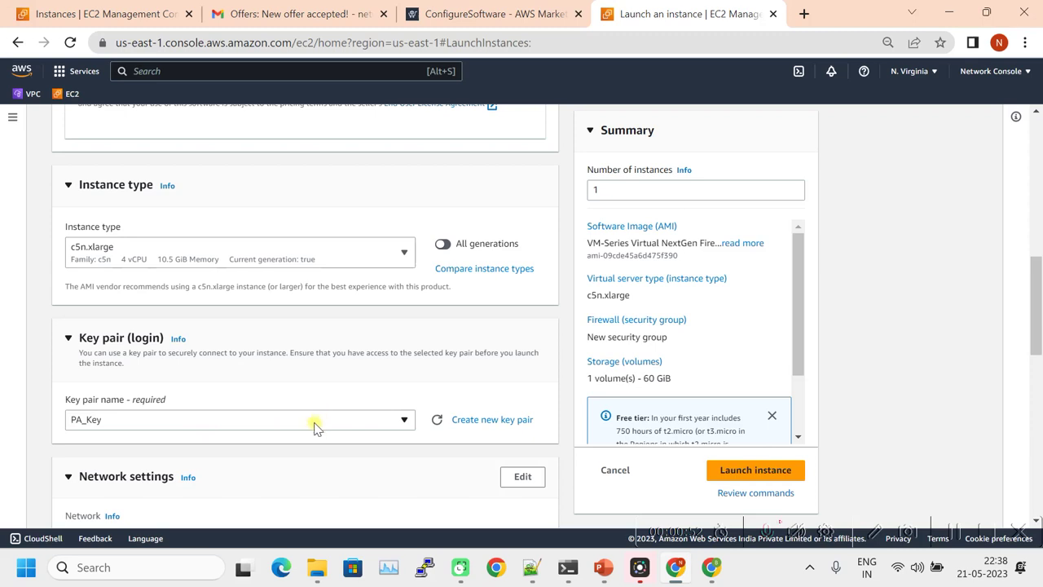
{"action": "scroll", "coordinate": [295, 453], "scroll_direction": "down", "scroll_amount": 2}
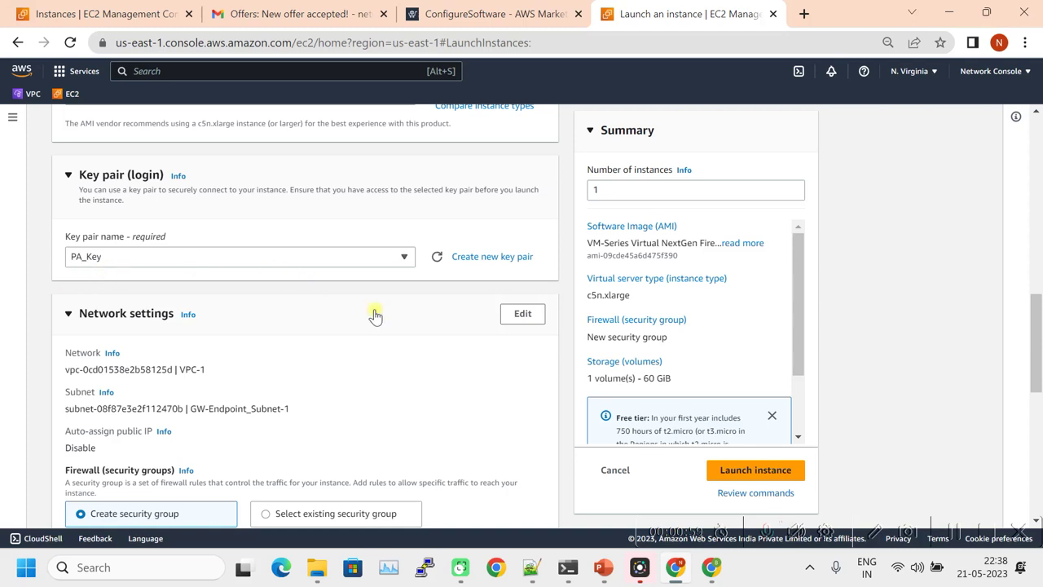
- Move the PA-Firewall's network settings to VPC-2 with subnet Subent_PA (10.20.2.0/24)
{"action": "left_click", "coordinate": [522, 316]}
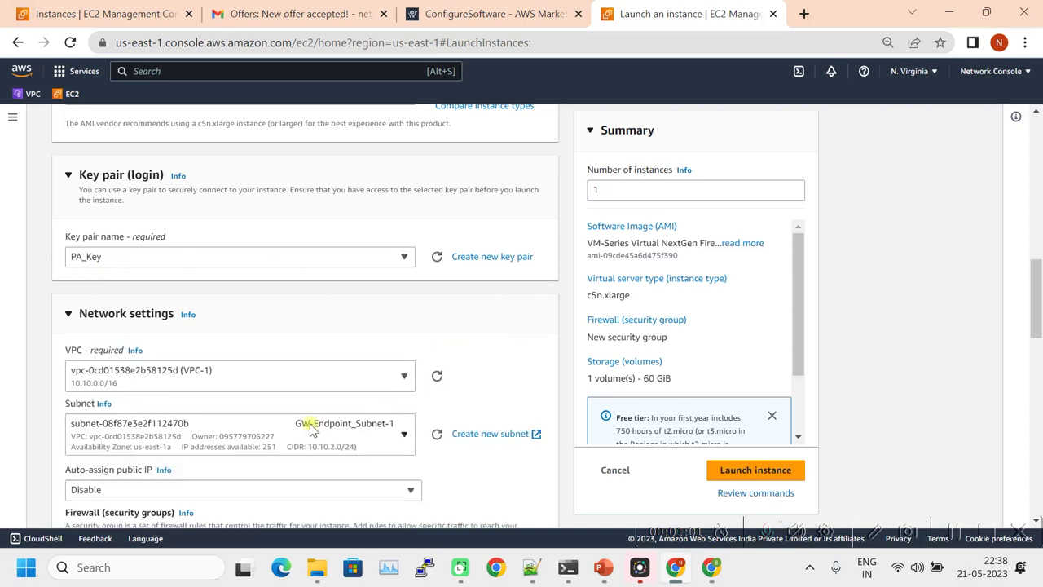
{"action": "left_click", "coordinate": [336, 375]}
{"action": "left_click", "coordinate": [156, 459]}
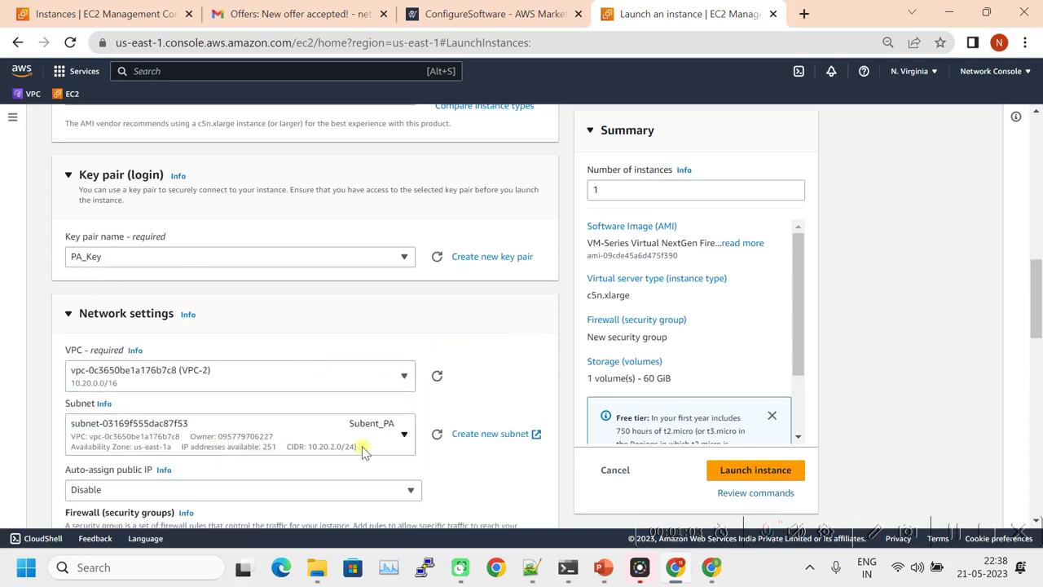
{"action": "scroll", "coordinate": [387, 440], "scroll_direction": "down", "scroll_amount": 1}
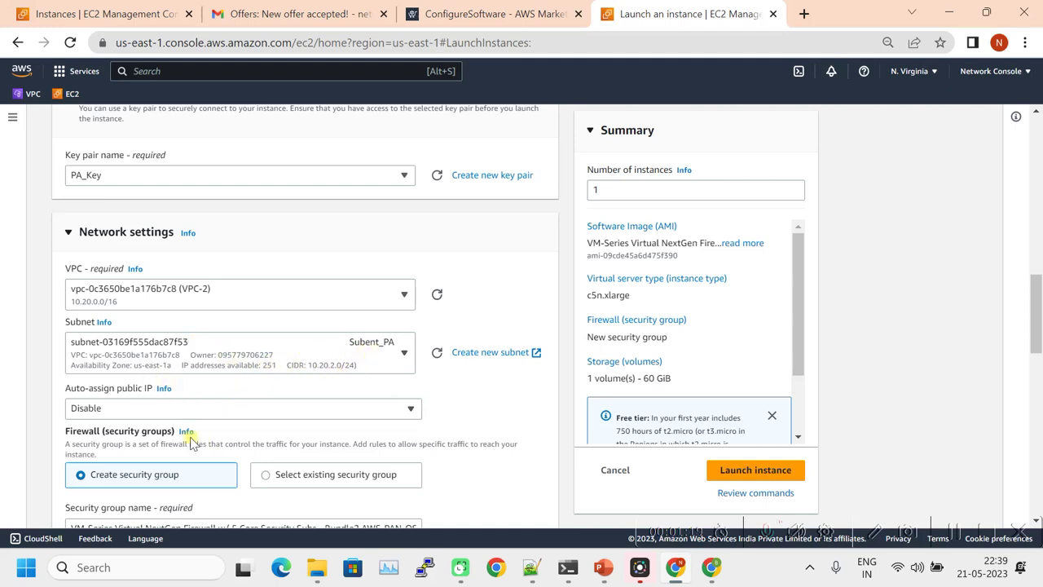
{"action": "scroll", "coordinate": [190, 441], "scroll_direction": "down", "scroll_amount": 1}
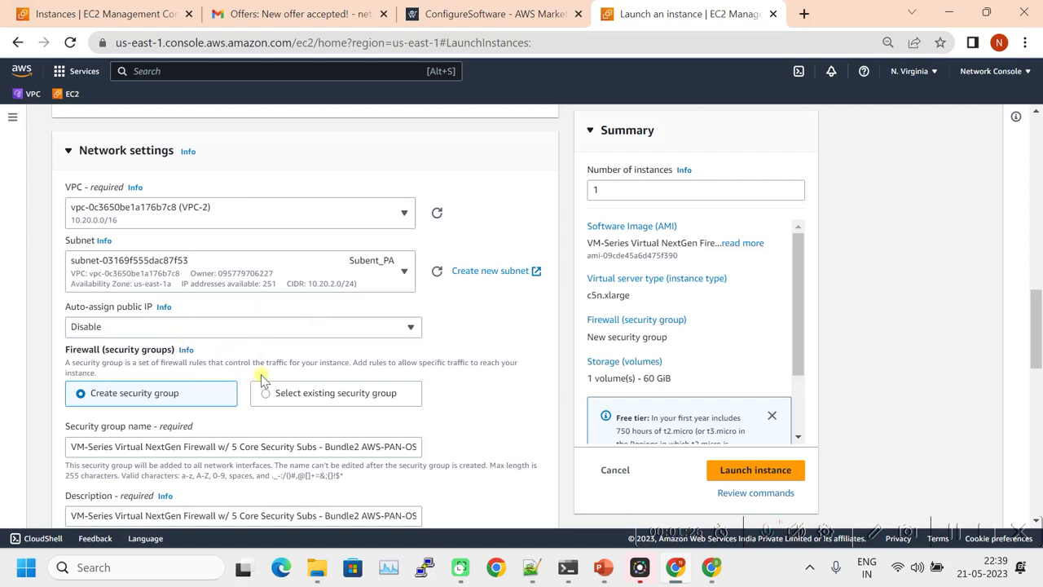
- Delete the SSH inbound rule and add an HTTP port 80 rule open to anywhere
{"action": "scroll", "coordinate": [135, 301], "scroll_direction": "down", "scroll_amount": 2}
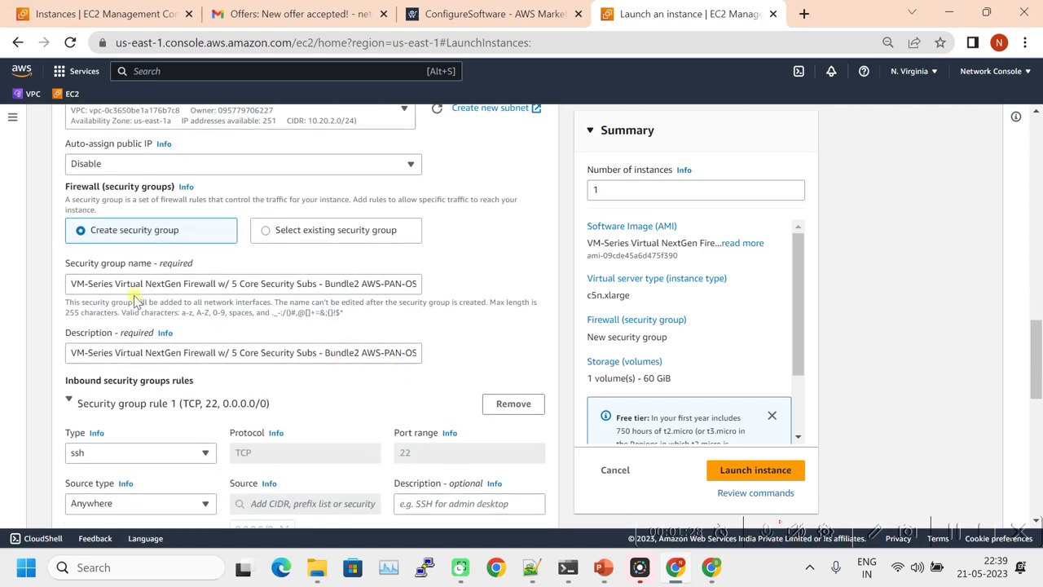
{"action": "scroll", "coordinate": [163, 377], "scroll_direction": "down", "scroll_amount": 1}
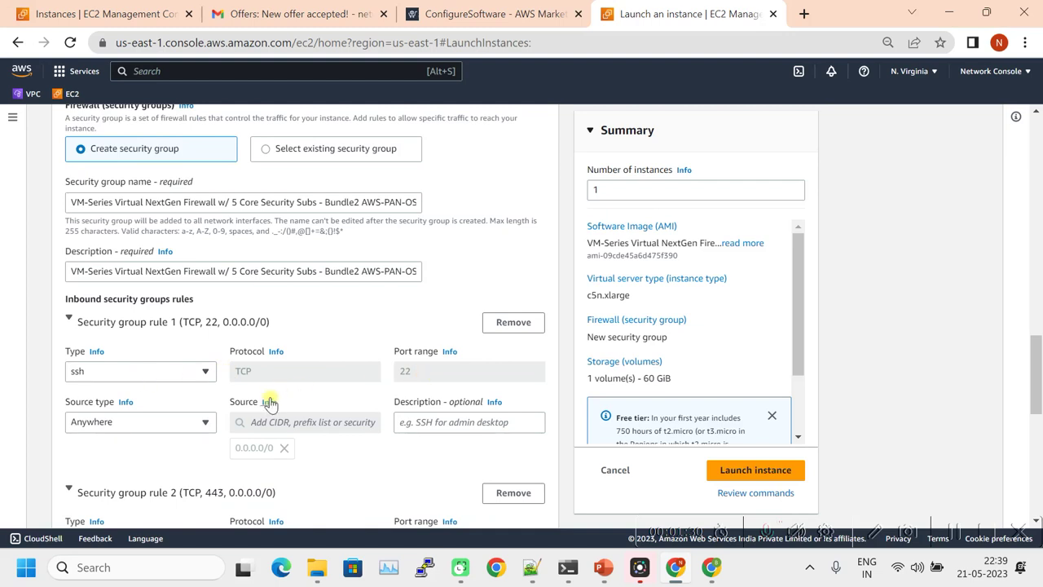
{"action": "scroll", "coordinate": [268, 402], "scroll_direction": "down", "scroll_amount": 1}
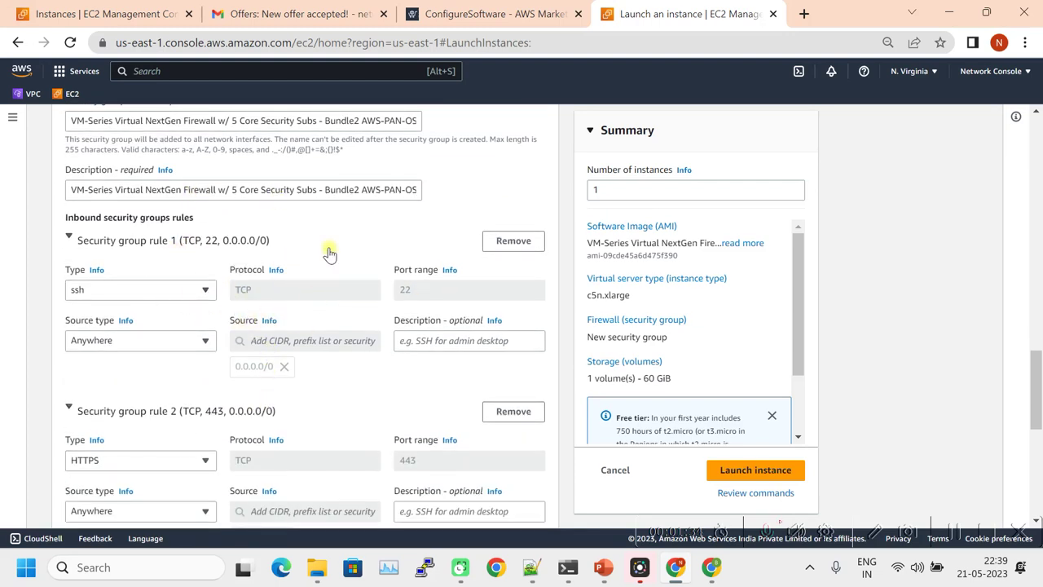
{"action": "scroll", "coordinate": [163, 399], "scroll_direction": "down", "scroll_amount": 1}
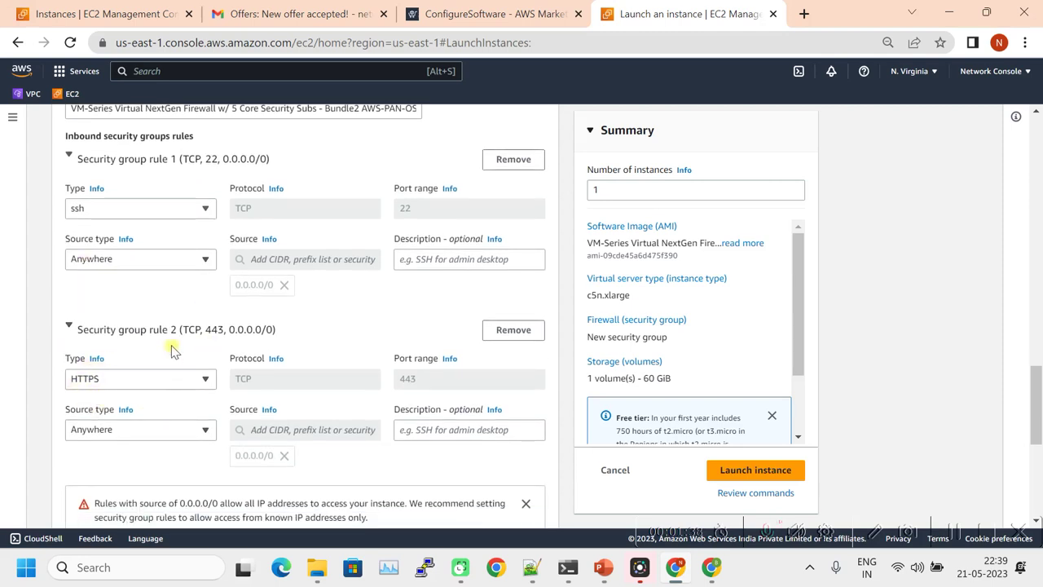
{"action": "left_click", "coordinate": [506, 161]}
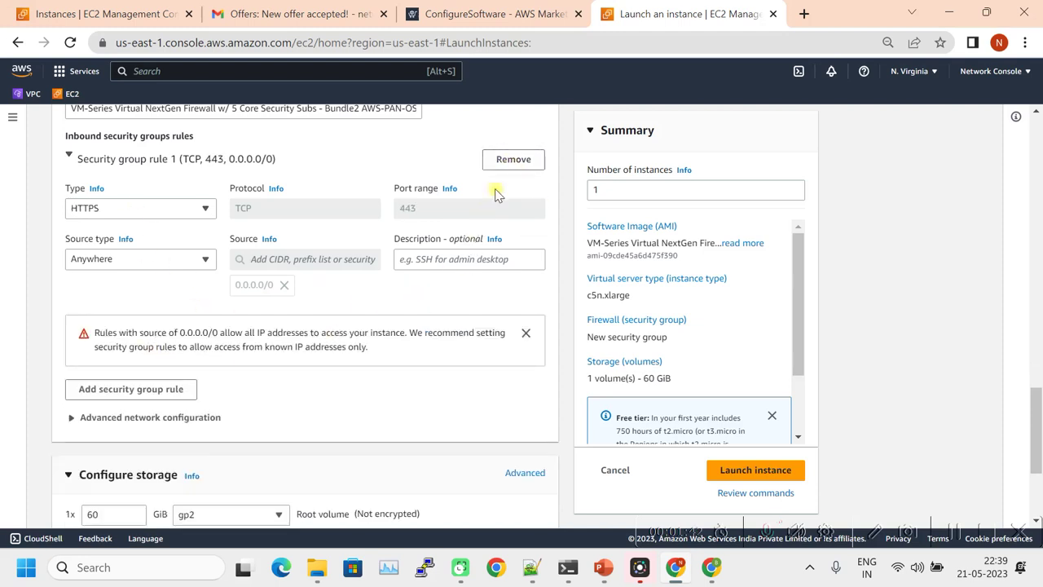
{"action": "left_click", "coordinate": [126, 389]}
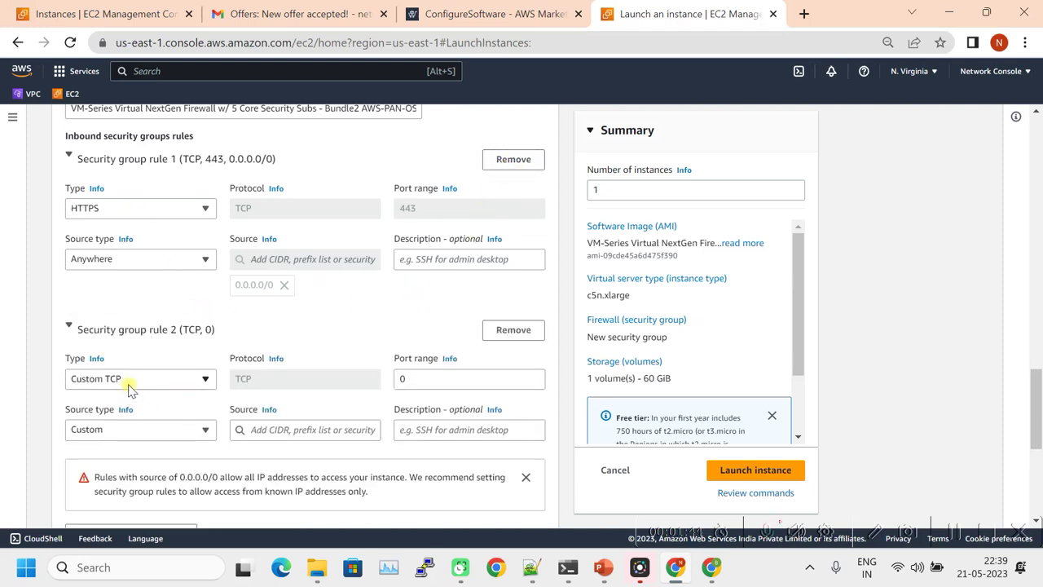
{"action": "left_click", "coordinate": [131, 379]}
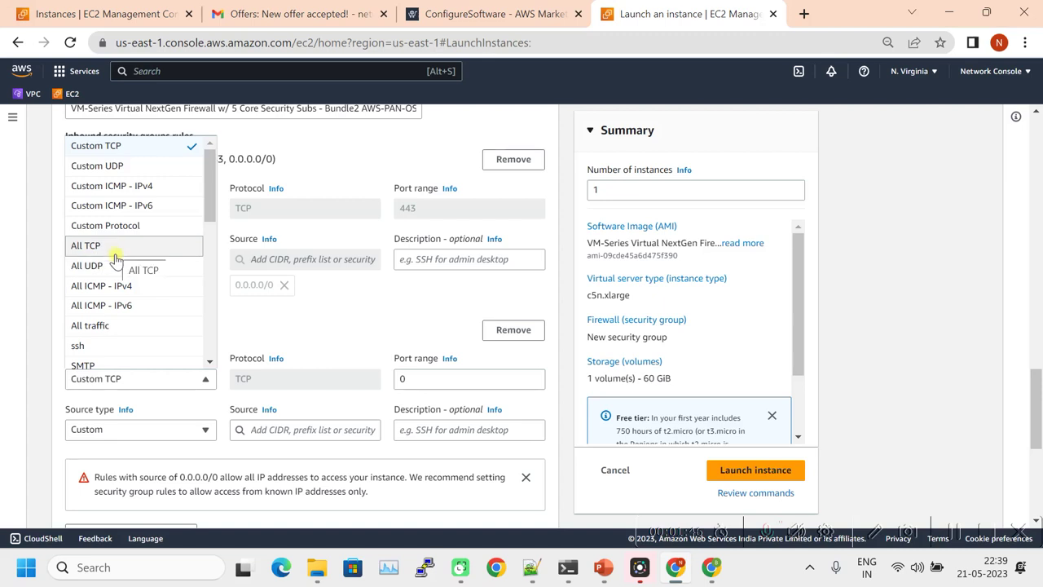
{"action": "scroll", "coordinate": [98, 235], "scroll_direction": "up", "scroll_amount": 1}
{"action": "scroll", "coordinate": [123, 317], "scroll_direction": "down", "scroll_amount": 1}
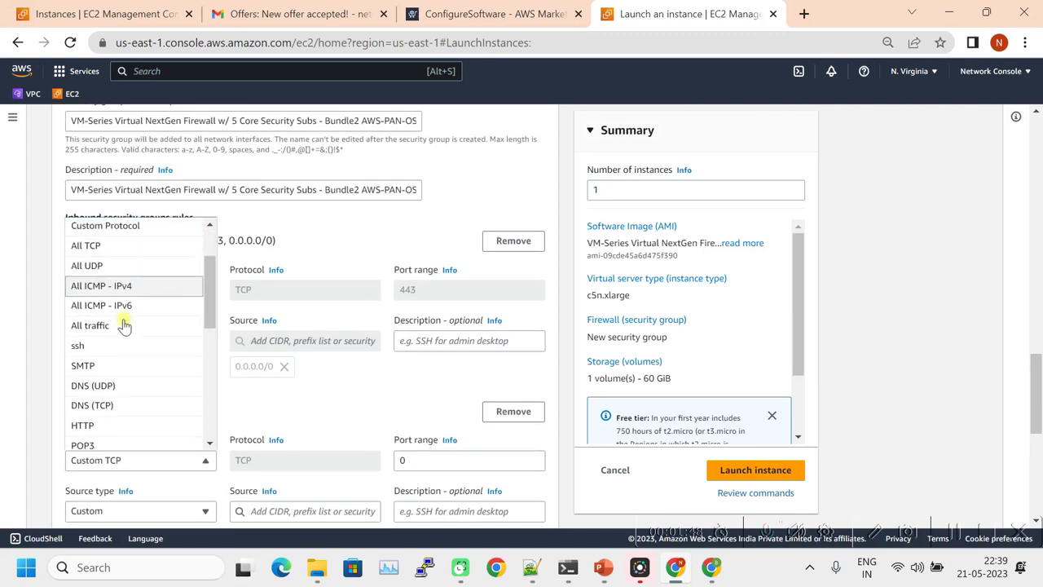
{"action": "scroll", "coordinate": [94, 374], "scroll_direction": "down", "scroll_amount": 2}
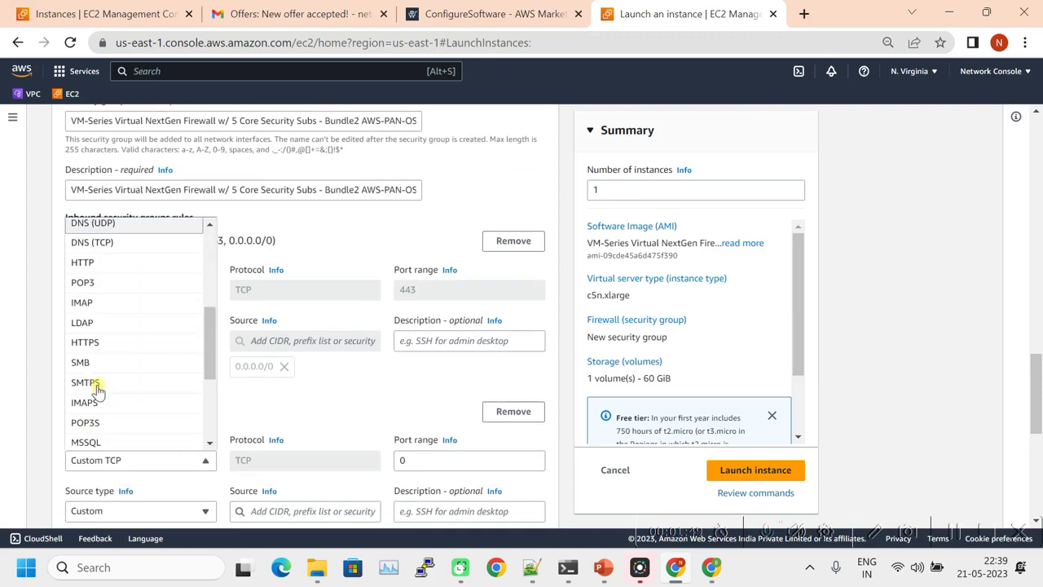
{"action": "left_click", "coordinate": [84, 264]}
{"action": "scroll", "coordinate": [274, 410], "scroll_direction": "down", "scroll_amount": 3}
{"action": "left_click", "coordinate": [171, 271]}
{"action": "left_click", "coordinate": [149, 287]}
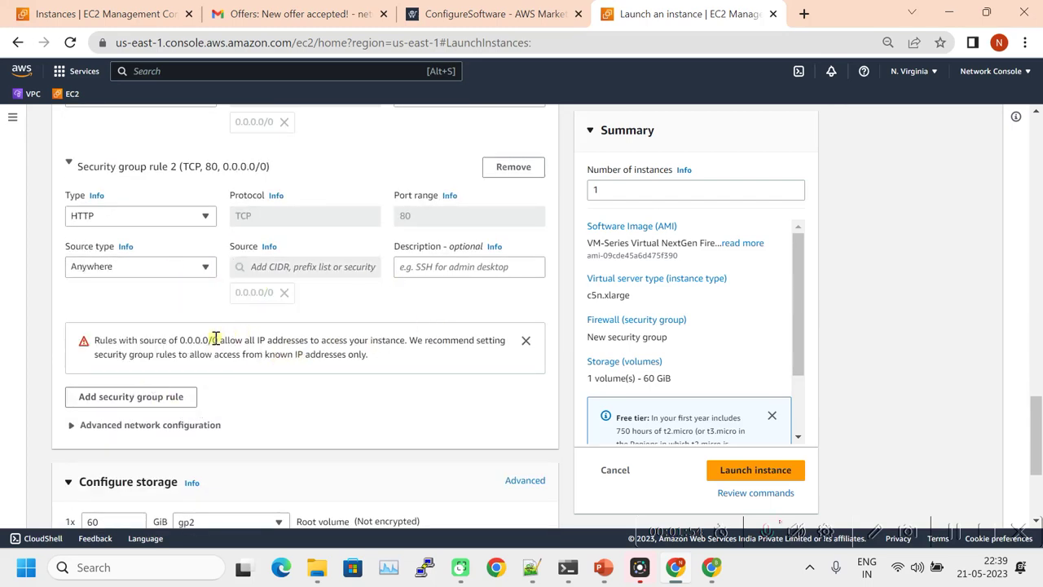
- Add a third inbound rule of type Custom UDP on port 6081
{"action": "left_click", "coordinate": [155, 397]}
{"action": "left_click", "coordinate": [147, 389]}
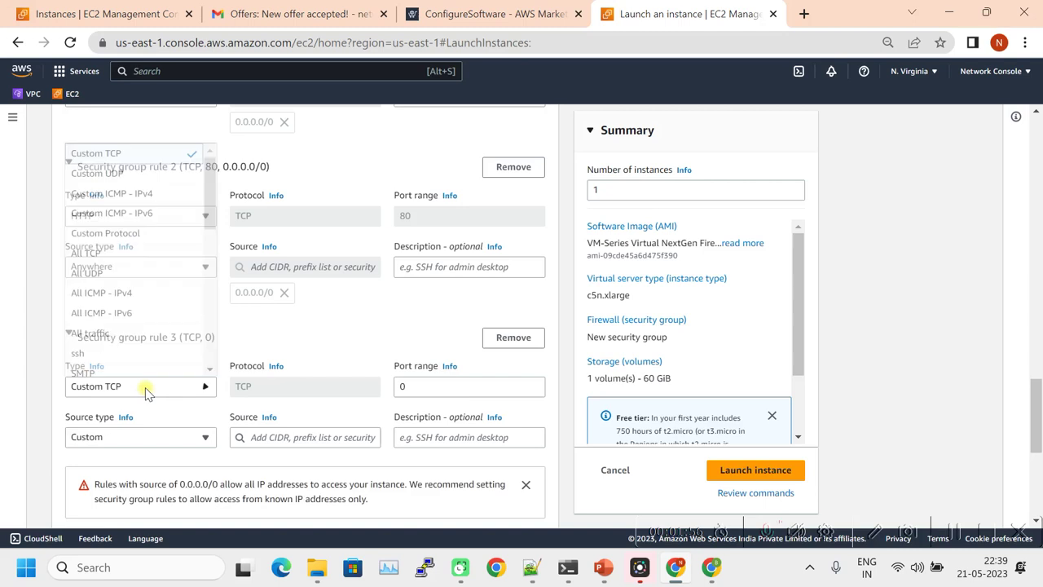
{"action": "left_click", "coordinate": [118, 173]}
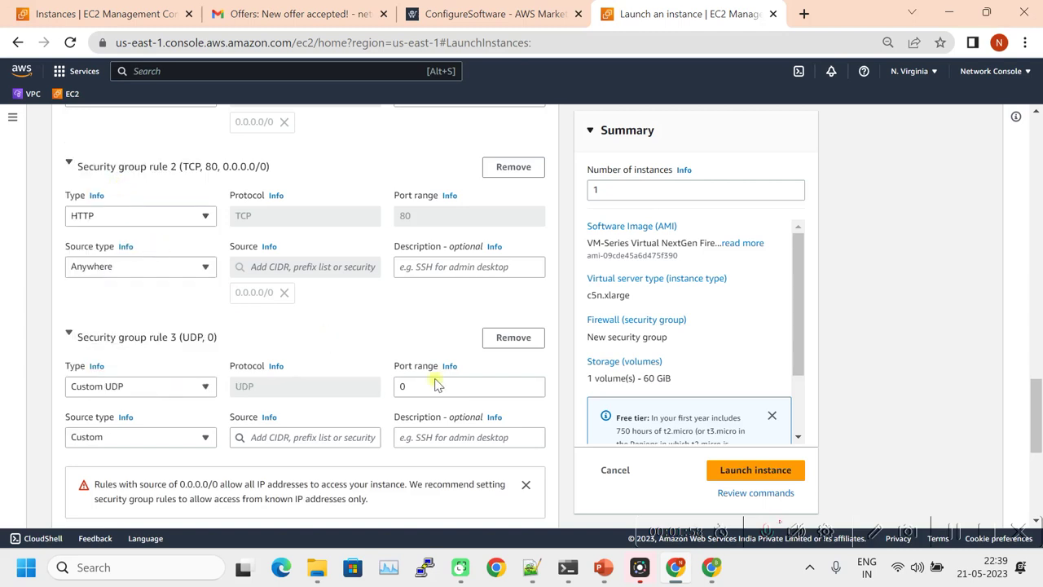
{"action": "left_click_drag", "start_coordinate": [419, 390], "coordinate": [364, 388]}
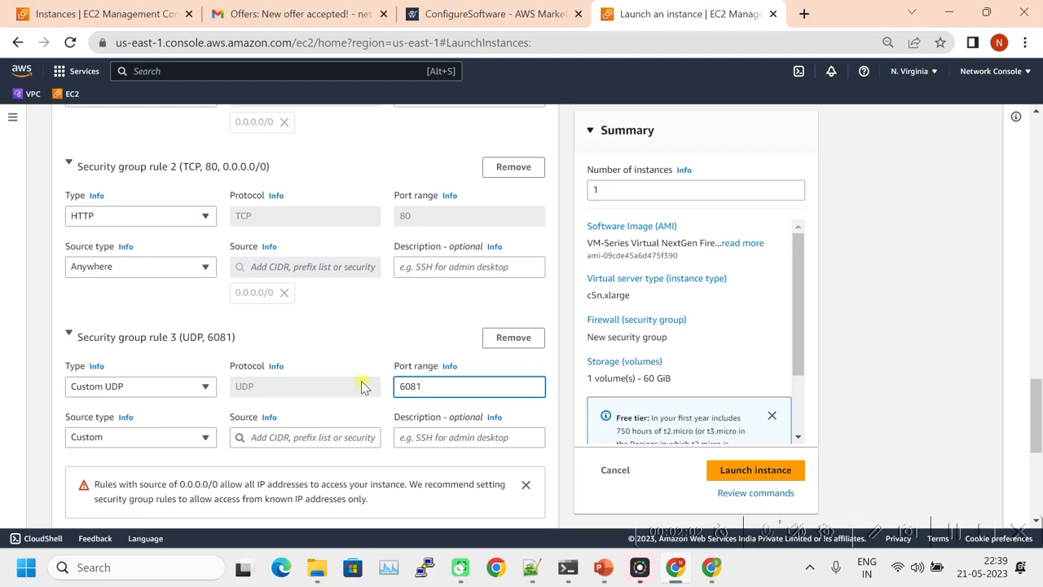
{"action": "left_click", "coordinate": [378, 339]}
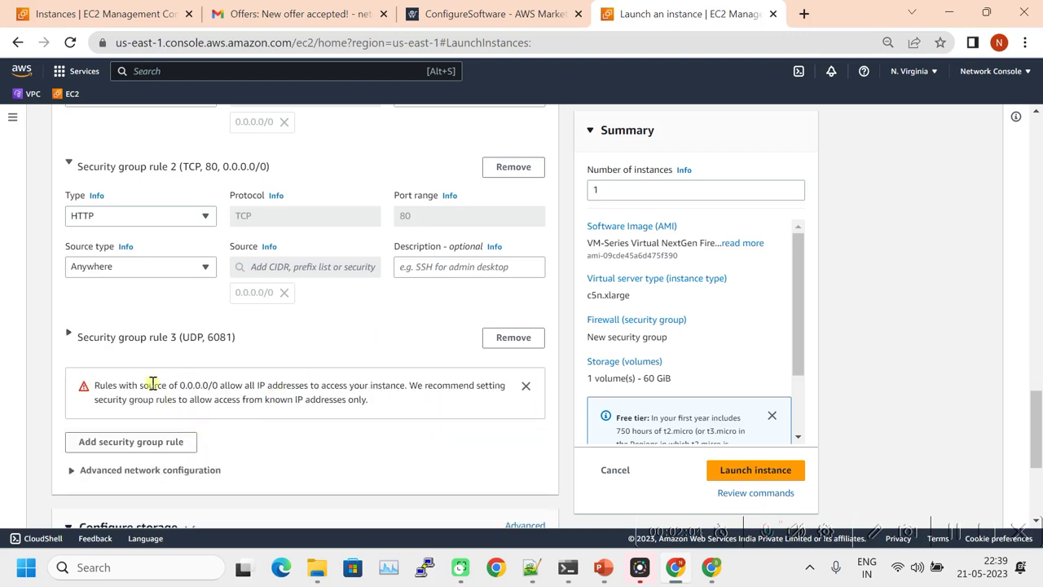
{"action": "left_click", "coordinate": [69, 338]}
{"action": "scroll", "coordinate": [310, 389], "scroll_direction": "up", "scroll_amount": 4}
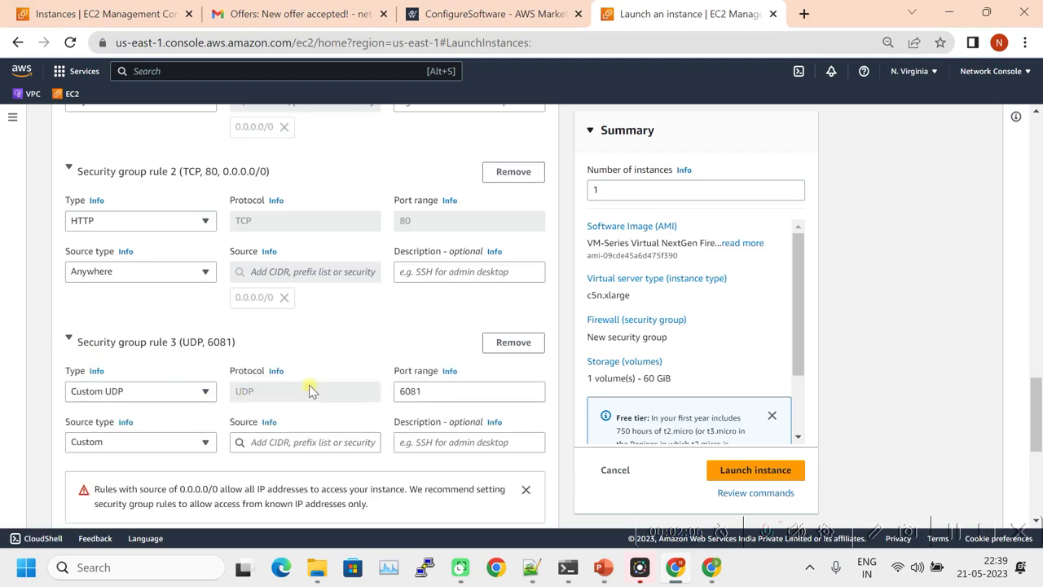
{"action": "scroll", "coordinate": [181, 405], "scroll_direction": "up", "scroll_amount": 1}
{"action": "left_click_drag", "start_coordinate": [70, 284], "coordinate": [561, 281]}
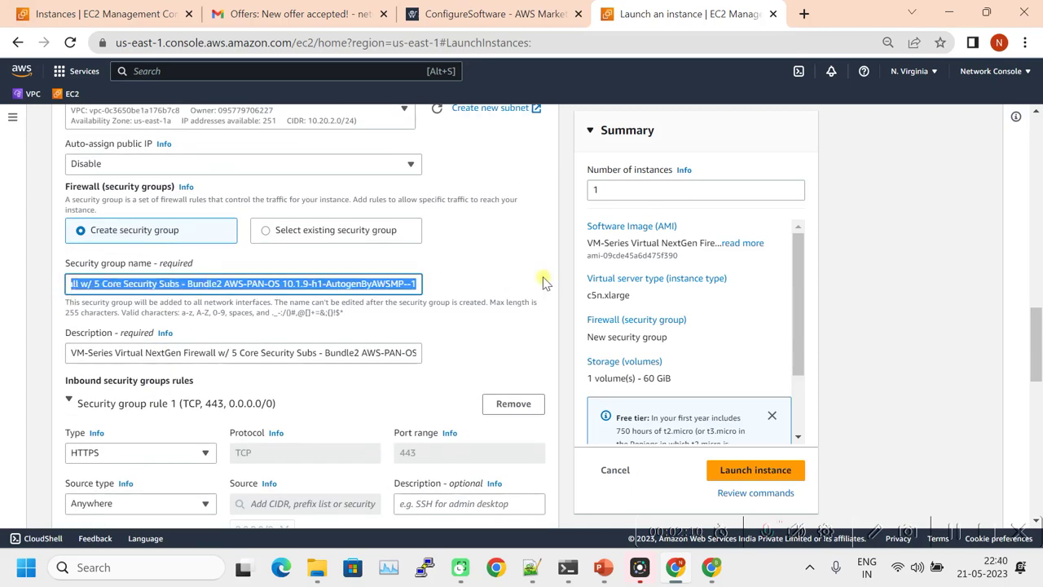
- Name the security group PA_data_NSG and use the same text for its description
{"action": "type", "text": "PA_data_NSG"}
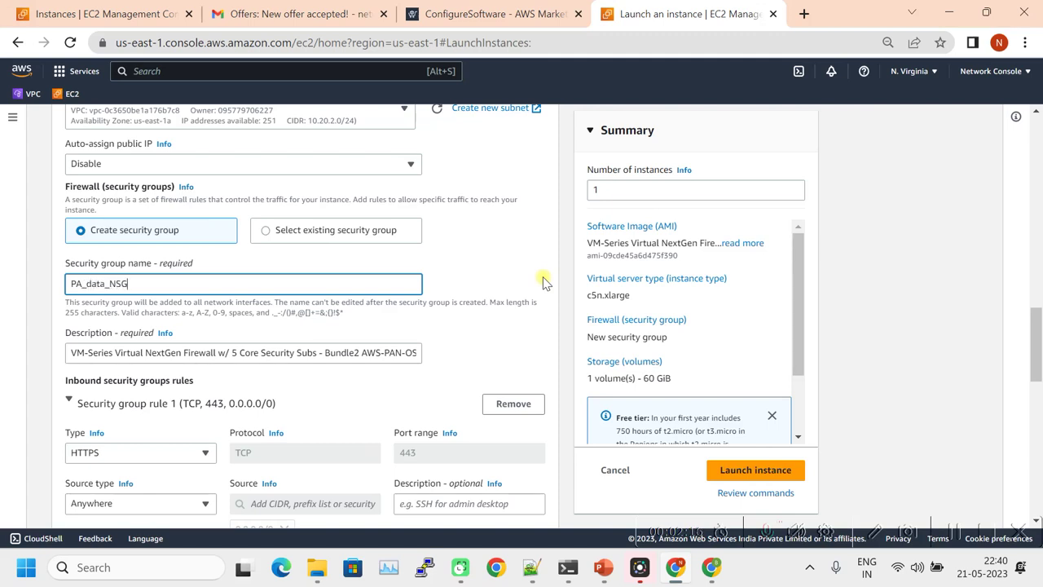
{"action": "left_click_drag", "start_coordinate": [135, 283], "coordinate": [10, 287]}
{"action": "key", "text": "ctrl+c"}
{"action": "triple_click", "coordinate": [119, 346]}
{"action": "key", "text": "ctrl+v"}
- Expand Advanced details and scroll down to the User data field
{"action": "scroll", "coordinate": [447, 342], "scroll_direction": "down", "scroll_amount": 10}
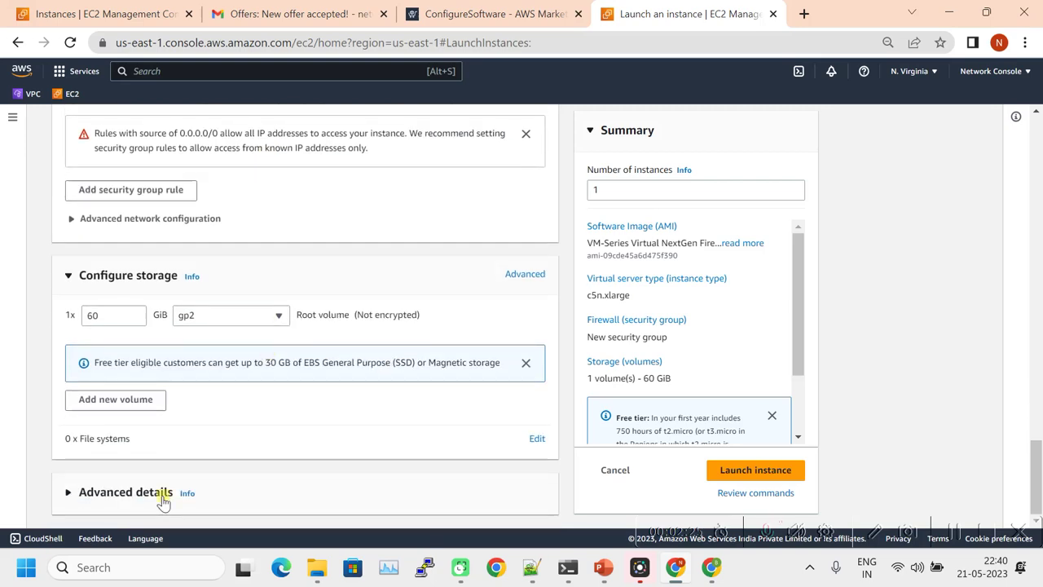
{"action": "left_click", "coordinate": [70, 498]}
{"action": "scroll", "coordinate": [223, 342], "scroll_direction": "down", "scroll_amount": 15}
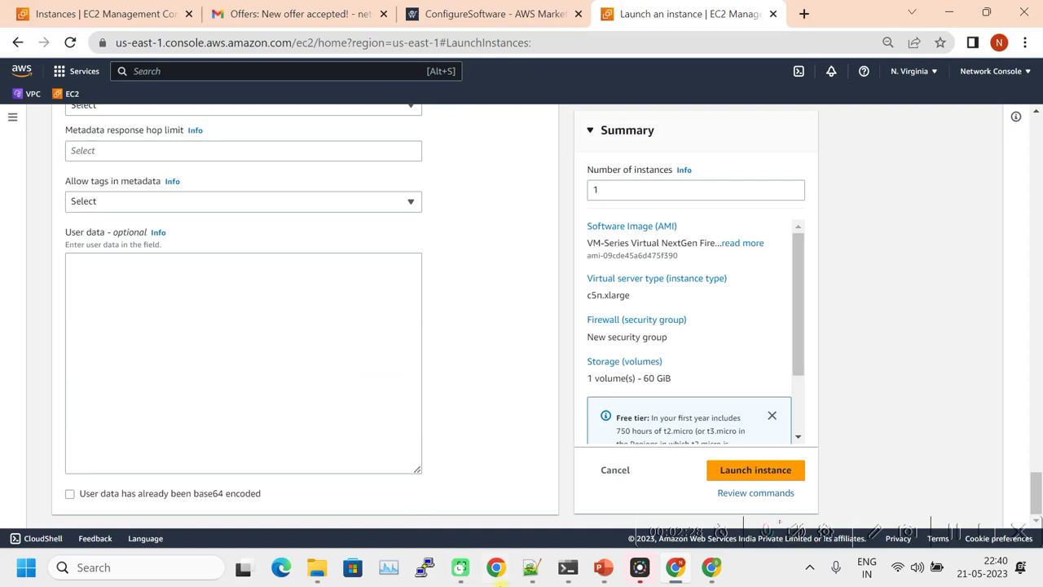
- Copy mgmt-interface-swap=enable from Notepad++ into the instance's User data box
{"action": "left_click", "coordinate": [532, 567]}
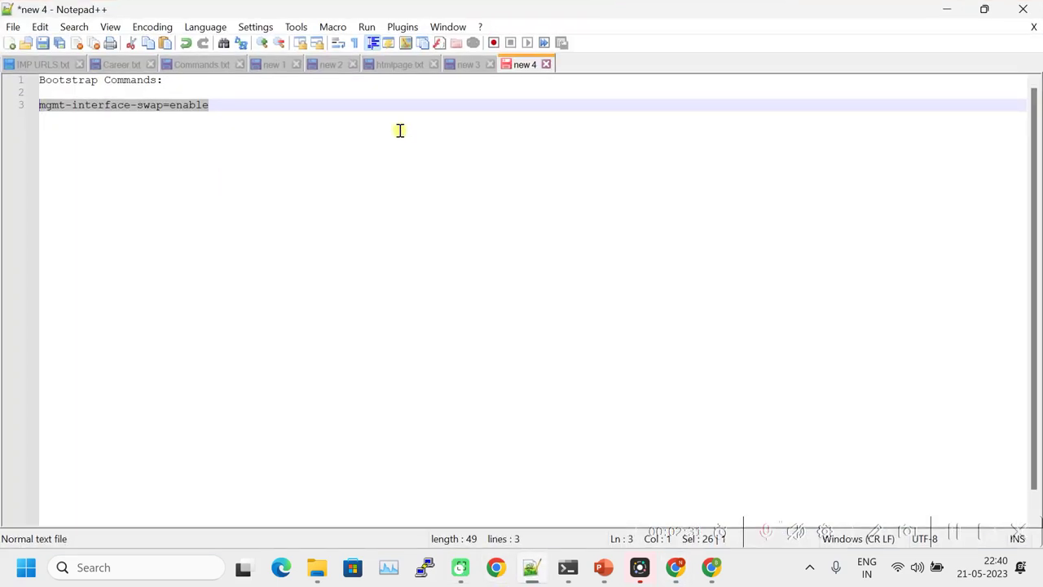
{"action": "left_click_drag", "start_coordinate": [213, 105], "coordinate": [14, 109]}
{"action": "key", "text": "ctrl+c"}
{"action": "left_click", "coordinate": [946, 11]}
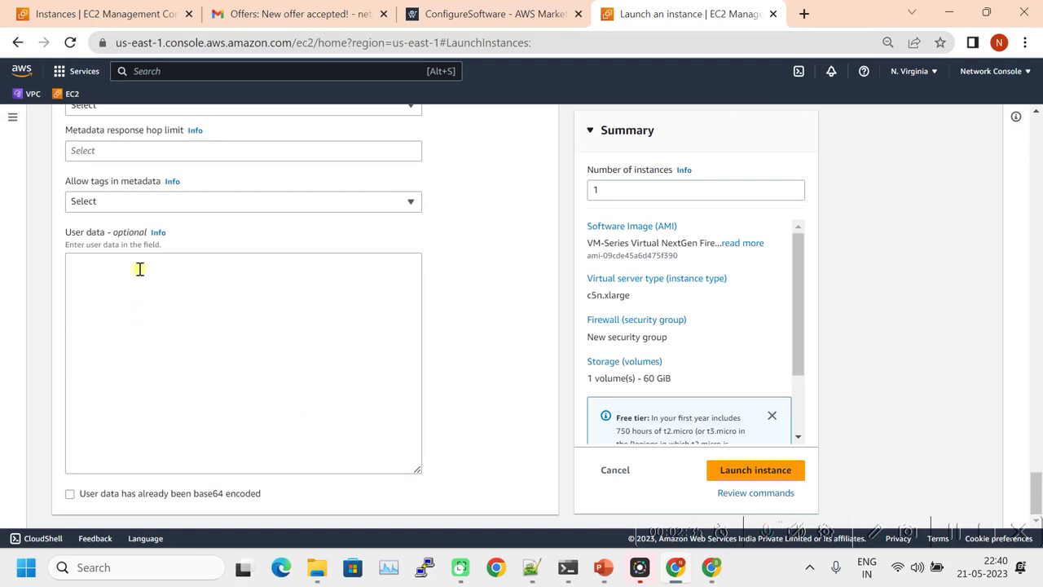
{"action": "left_click", "coordinate": [197, 302]}
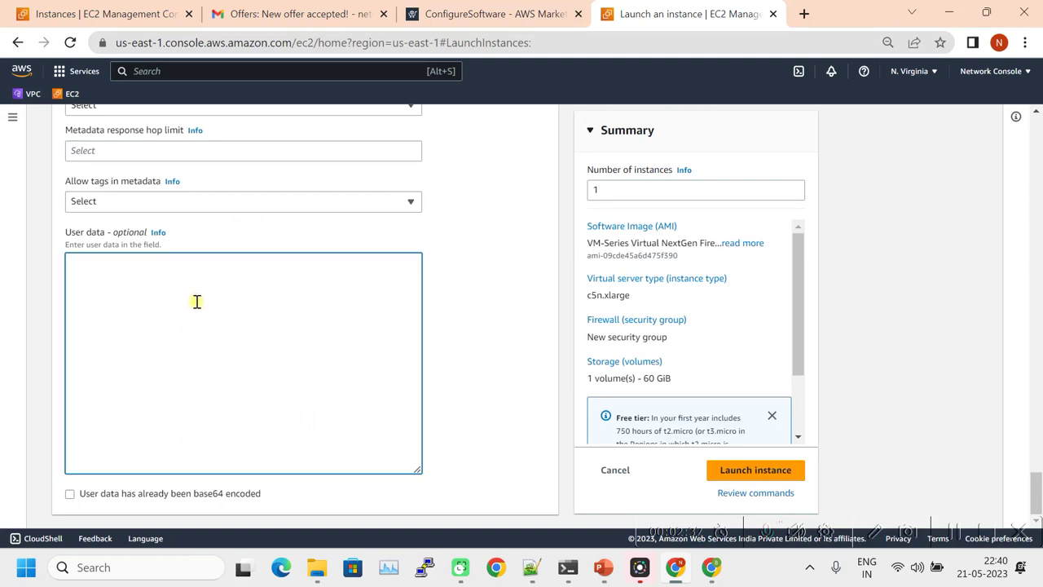
{"action": "key", "text": "ctrl+v"}
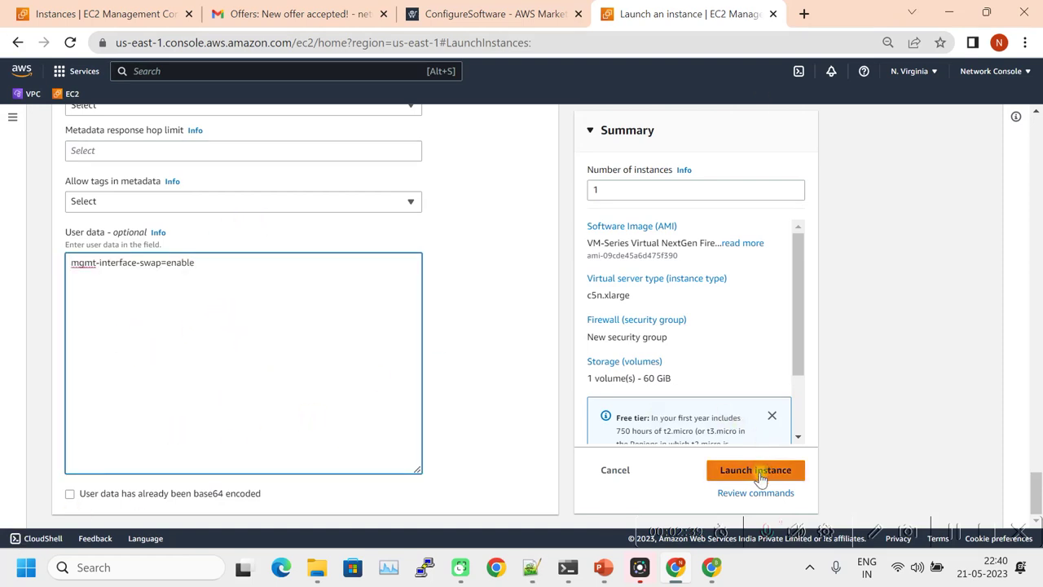
{"action": "scroll", "coordinate": [601, 473], "scroll_direction": "up", "scroll_amount": 15}
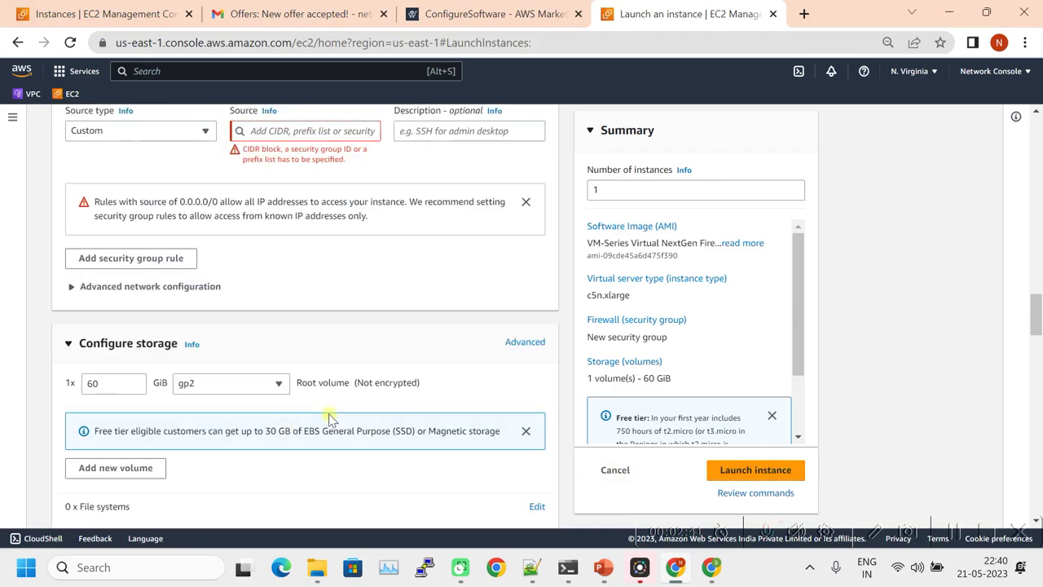
- Set security group rule 3 (UDP 6081) to accept traffic from Anywhere
{"action": "scroll", "coordinate": [356, 351], "scroll_direction": "up", "scroll_amount": 3}
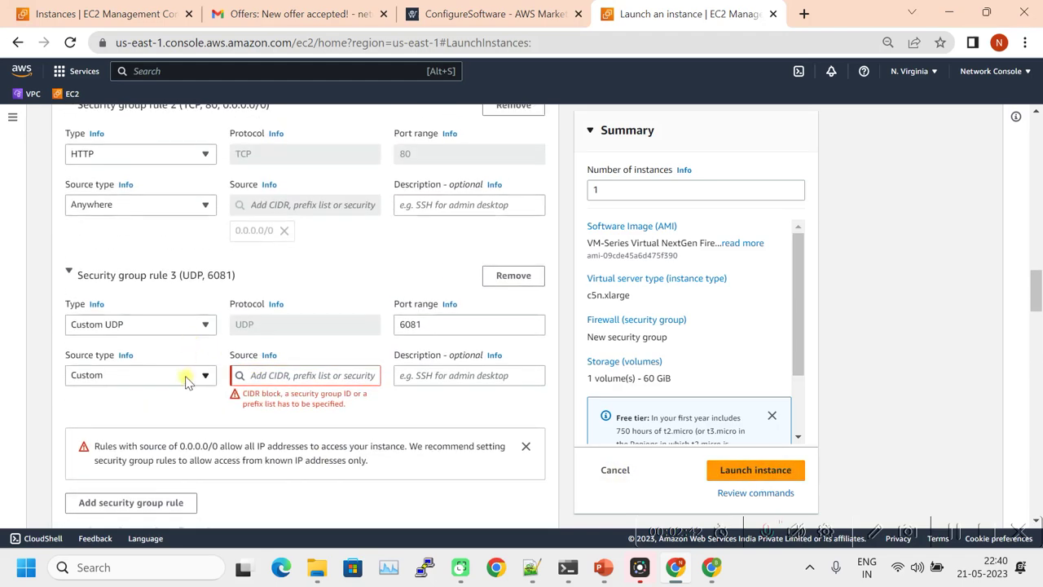
{"action": "left_click", "coordinate": [185, 379]}
{"action": "left_click", "coordinate": [151, 396]}
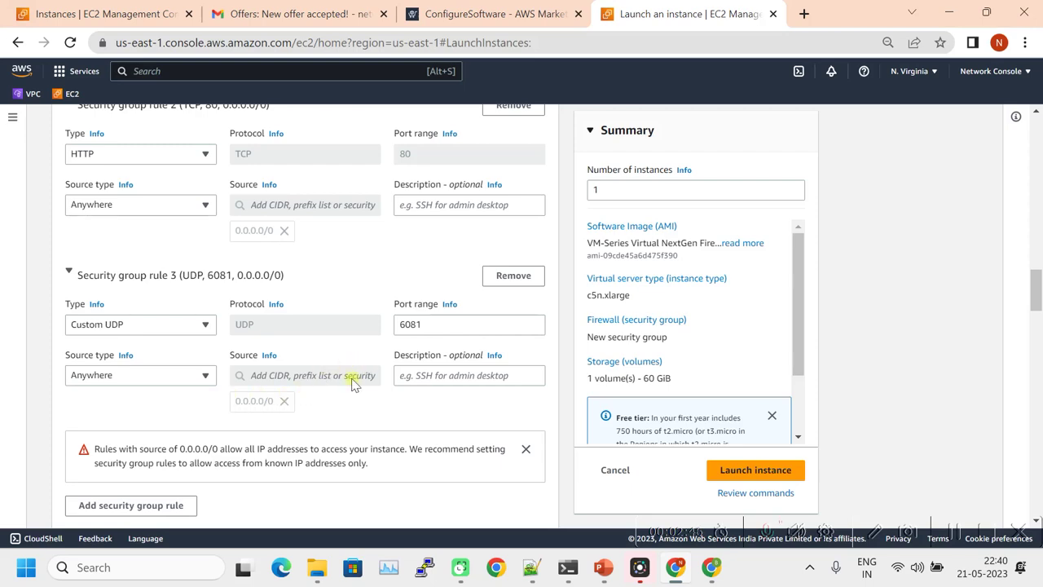
- Review the launch settings and launch the PA-Firewall instance
{"action": "scroll", "coordinate": [359, 389], "scroll_direction": "up", "scroll_amount": 2}
{"action": "scroll", "coordinate": [154, 305], "scroll_direction": "up", "scroll_amount": 2}
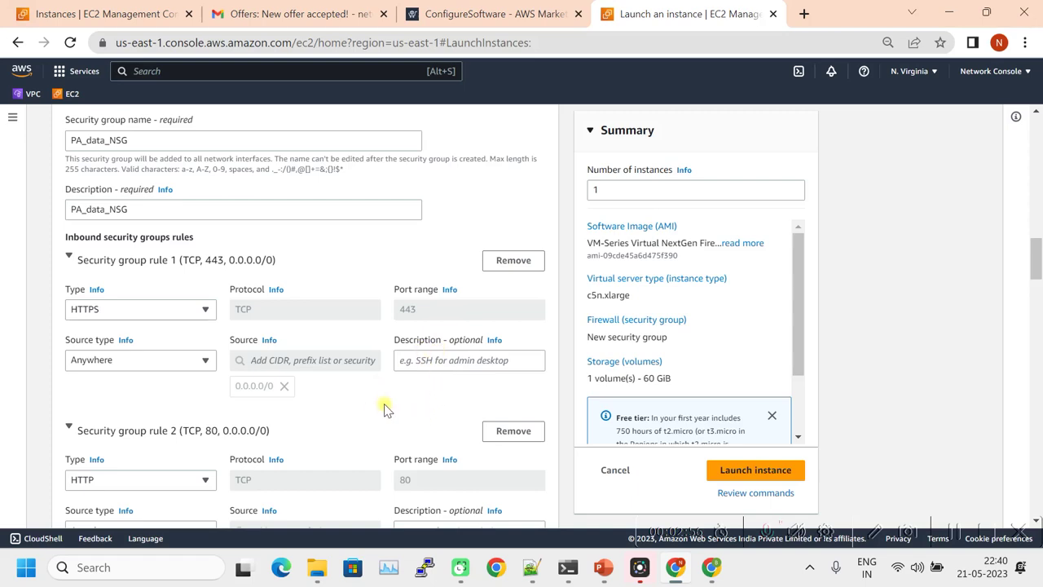
{"action": "scroll", "coordinate": [410, 437], "scroll_direction": "up", "scroll_amount": 3}
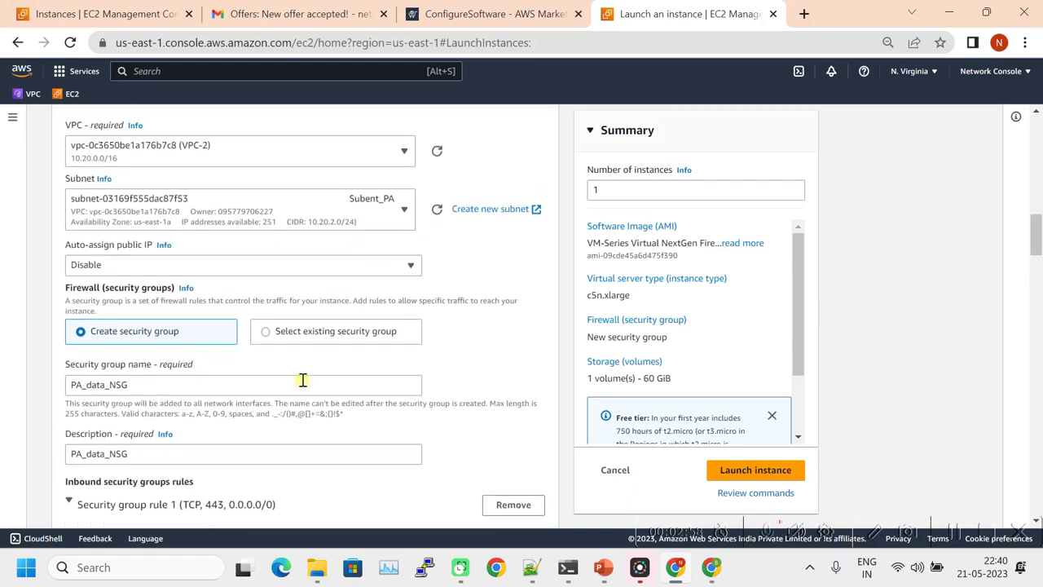
{"action": "scroll", "coordinate": [375, 383], "scroll_direction": "up", "scroll_amount": 1}
{"action": "scroll", "coordinate": [381, 387], "scroll_direction": "down", "scroll_amount": 12}
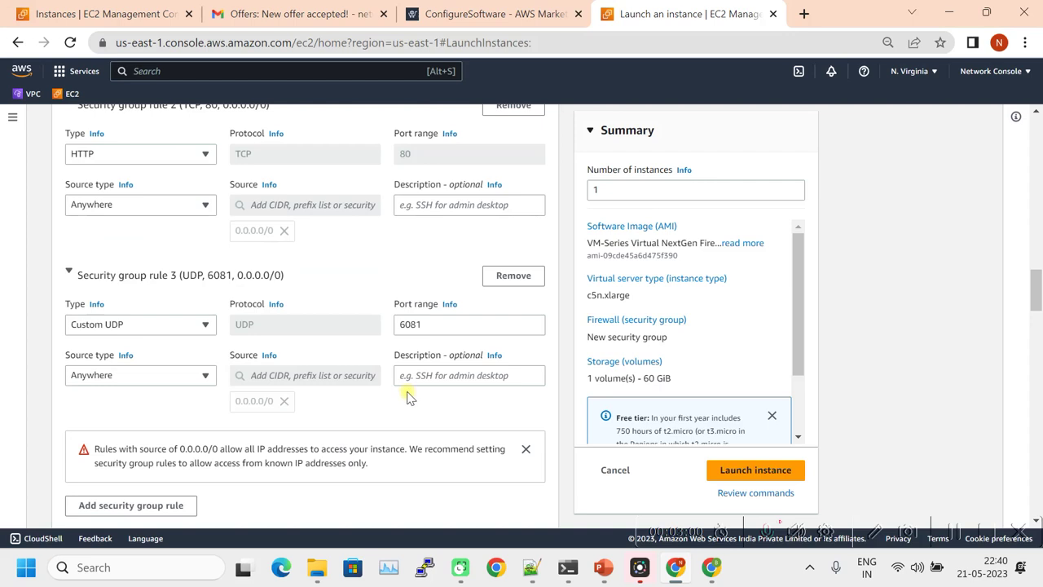
{"action": "left_click", "coordinate": [745, 472]}
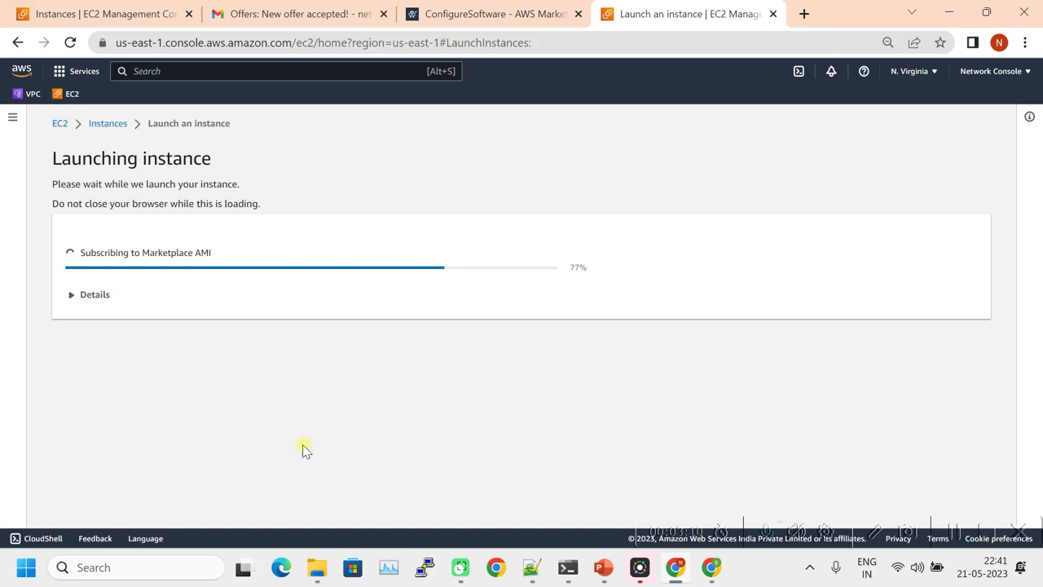
- Check the launch progress and refresh Instances to see PA-Firewall running and initializing
{"action": "left_click", "coordinate": [72, 297]}
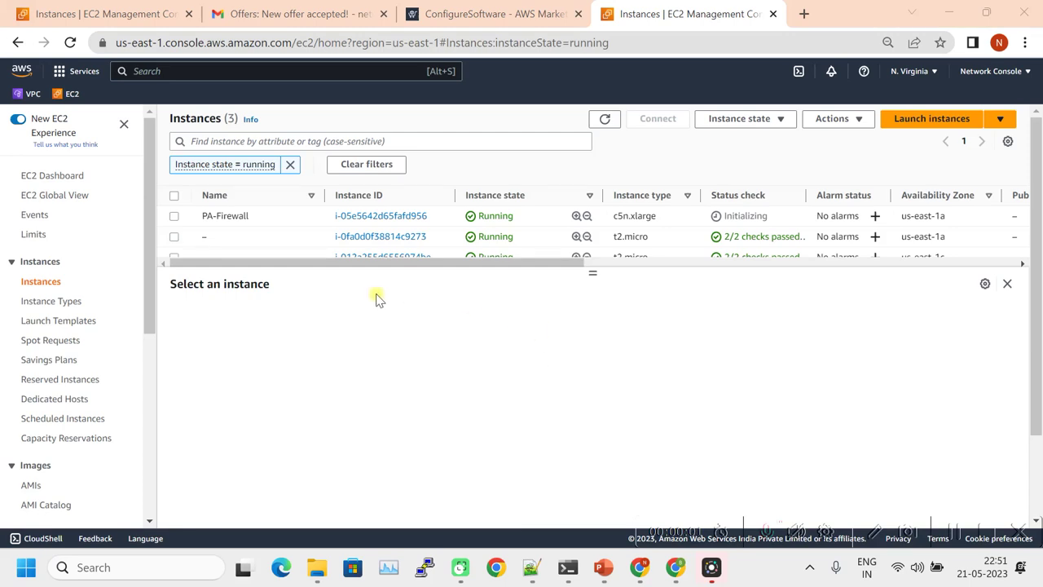
{"action": "left_click", "coordinate": [605, 119]}
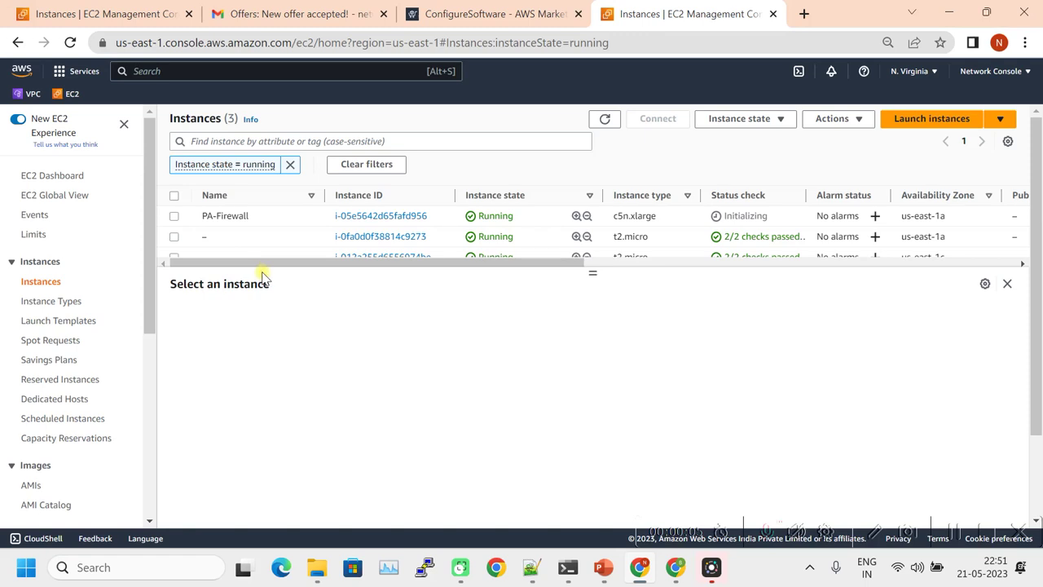
{"action": "left_click", "coordinate": [69, 93]}
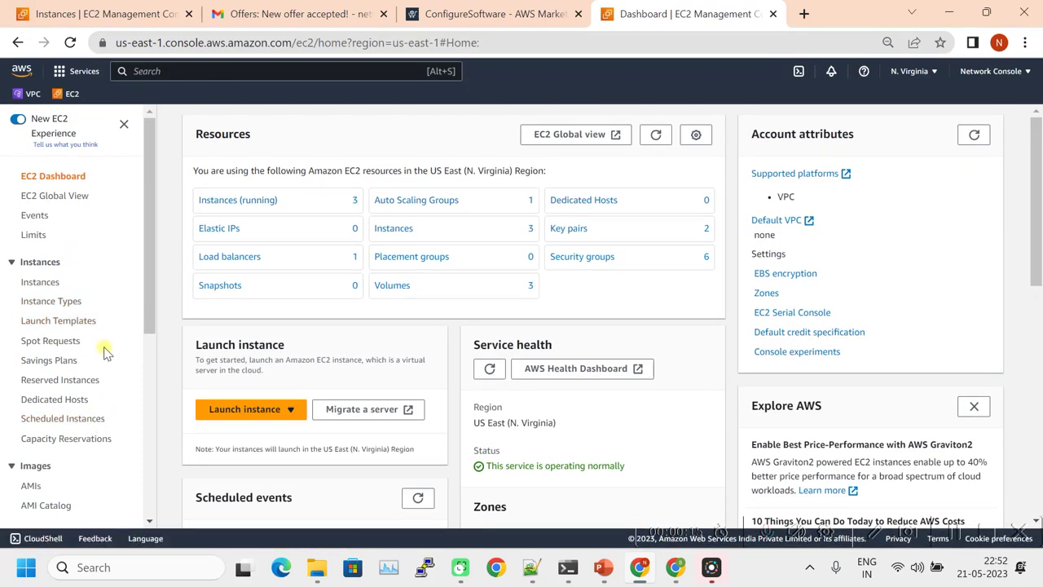
- Go to Security Groups and start a new Create security group form
{"action": "scroll", "coordinate": [124, 337], "scroll_direction": "down", "scroll_amount": 5}
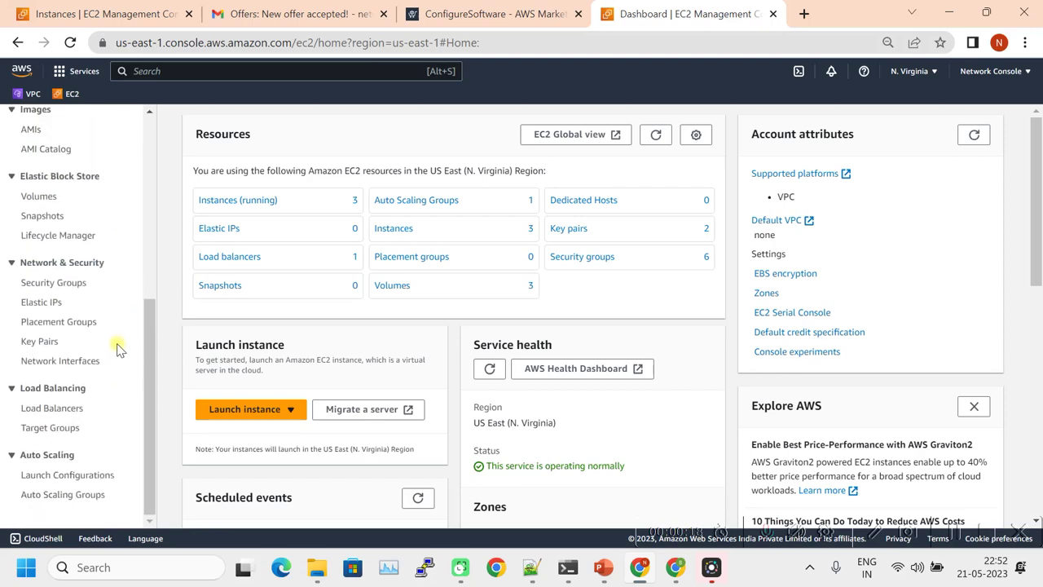
{"action": "left_click", "coordinate": [70, 282]}
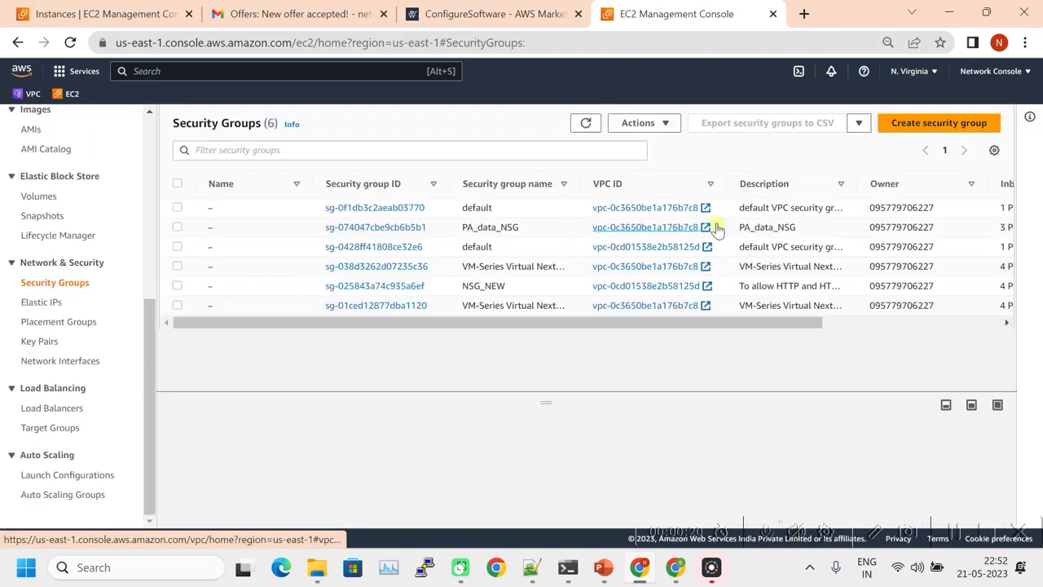
{"action": "left_click", "coordinate": [903, 122]}
{"action": "left_click", "coordinate": [124, 277]}
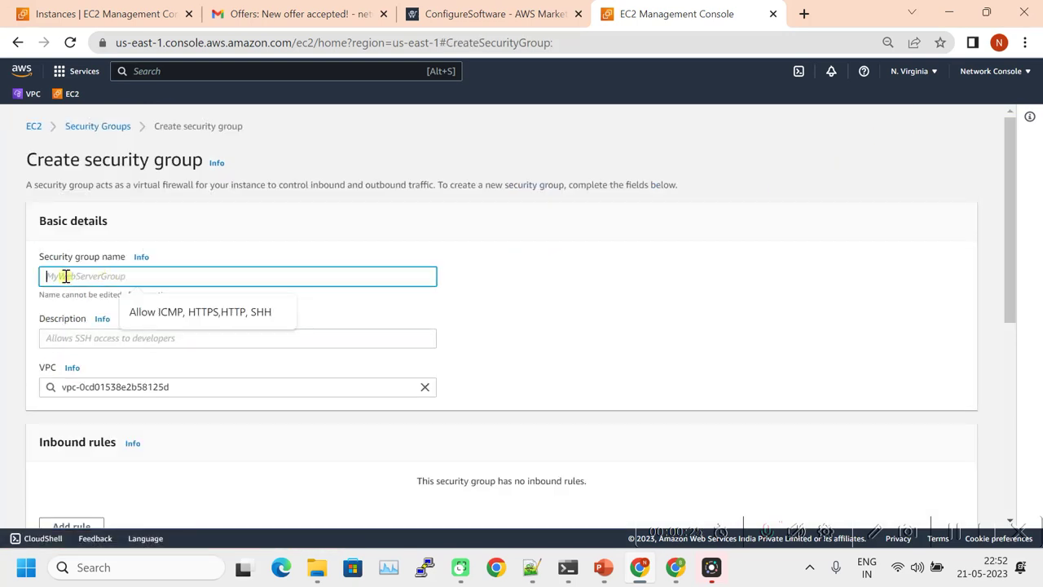
- Name the group PA_MNG_NSG with description 'Allow HTTP, HTTPs,ICMP,SSH'
{"action": "type", "text": "PA_MNG_NSG"}
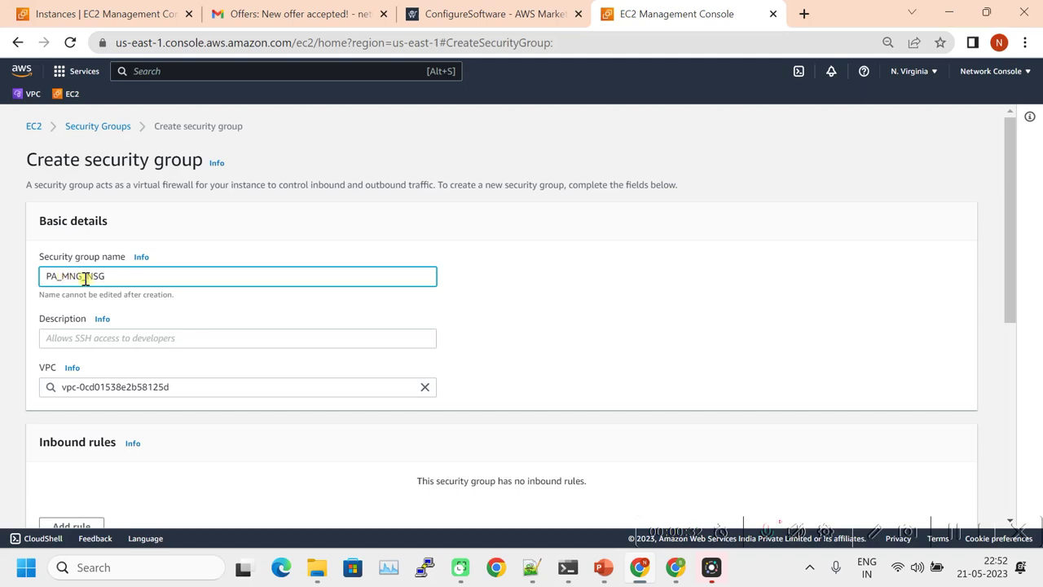
{"action": "scroll", "coordinate": [85, 278], "scroll_direction": "down", "scroll_amount": 1}
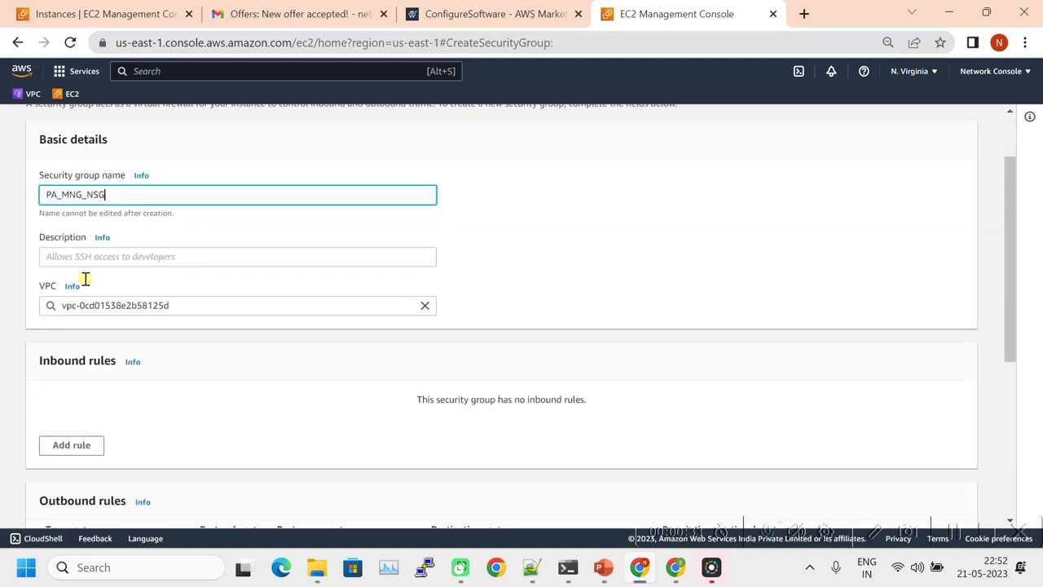
{"action": "left_click", "coordinate": [89, 258]}
{"action": "type", "text": "ALl"}
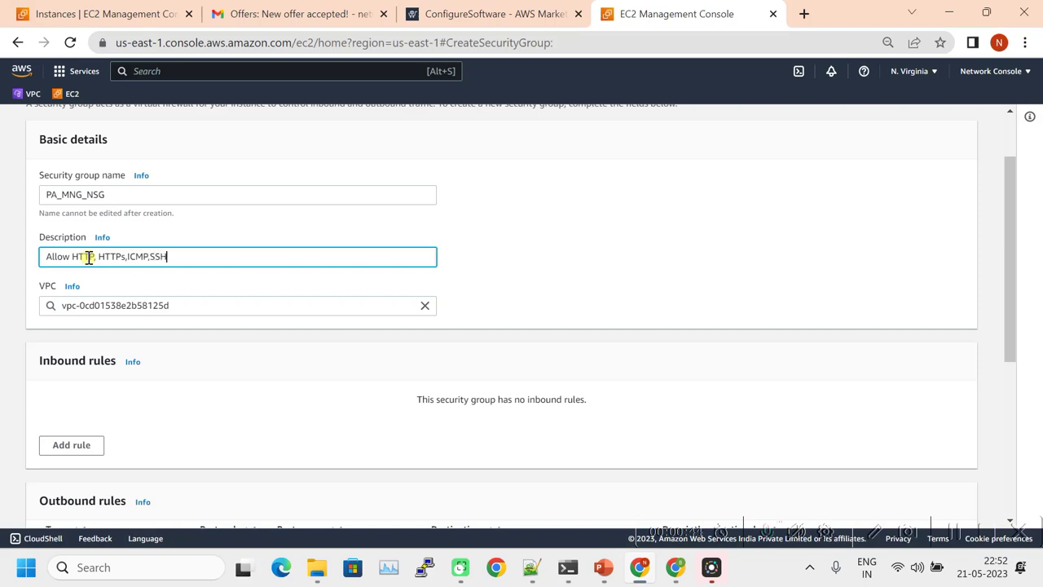
- Place the security group in VPC-2 and add a first inbound rule
{"action": "left_click", "coordinate": [188, 309]}
{"action": "scroll", "coordinate": [344, 405], "scroll_direction": "down", "scroll_amount": 1}
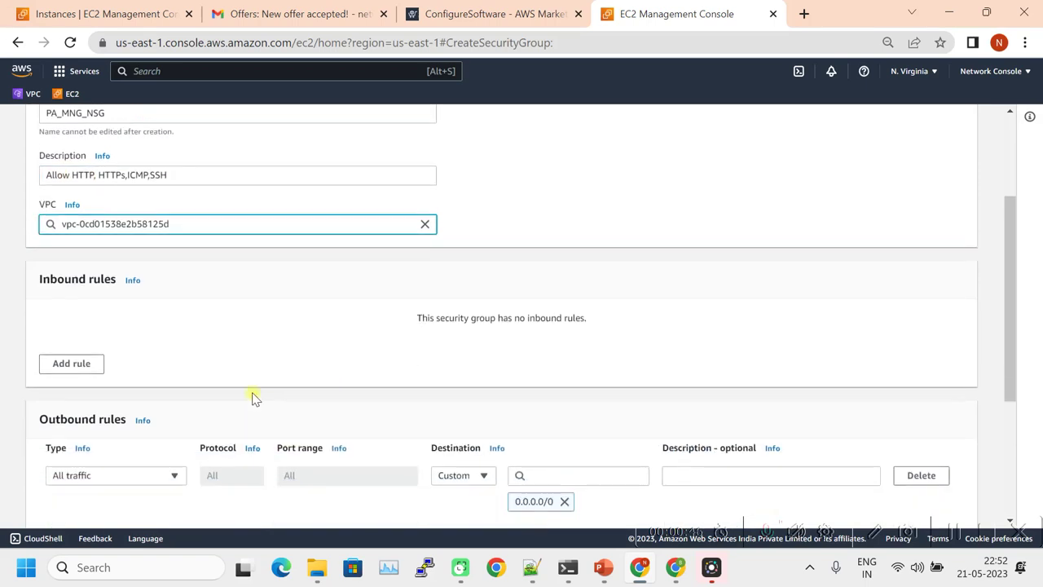
{"action": "scroll", "coordinate": [256, 398], "scroll_direction": "up", "scroll_amount": 3}
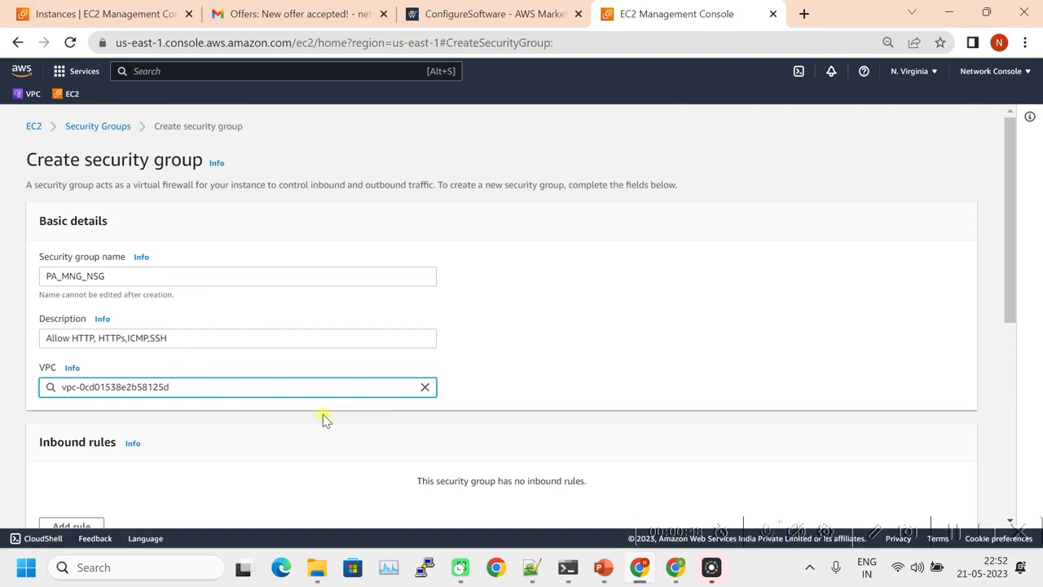
{"action": "scroll", "coordinate": [308, 429], "scroll_direction": "down", "scroll_amount": 1}
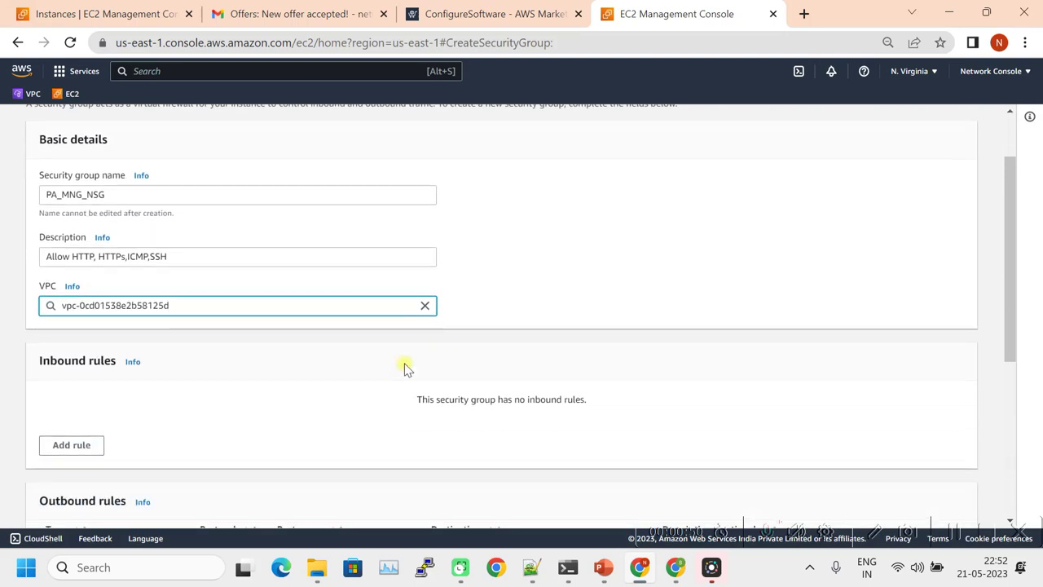
{"action": "left_click", "coordinate": [424, 305]}
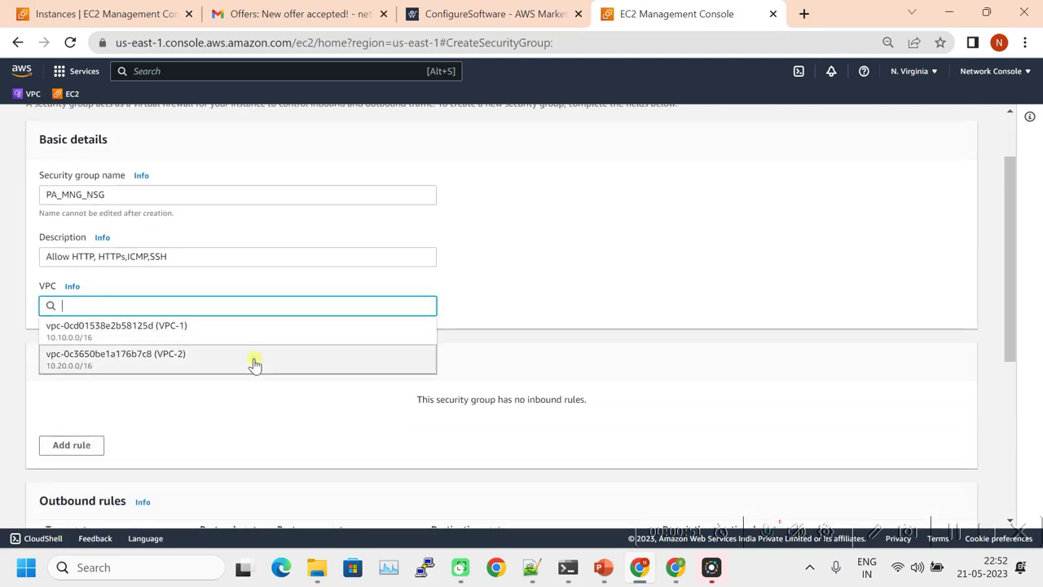
{"action": "left_click", "coordinate": [115, 359]}
{"action": "scroll", "coordinate": [163, 347], "scroll_direction": "down", "scroll_amount": 1}
{"action": "scroll", "coordinate": [163, 326], "scroll_direction": "down", "scroll_amount": 1}
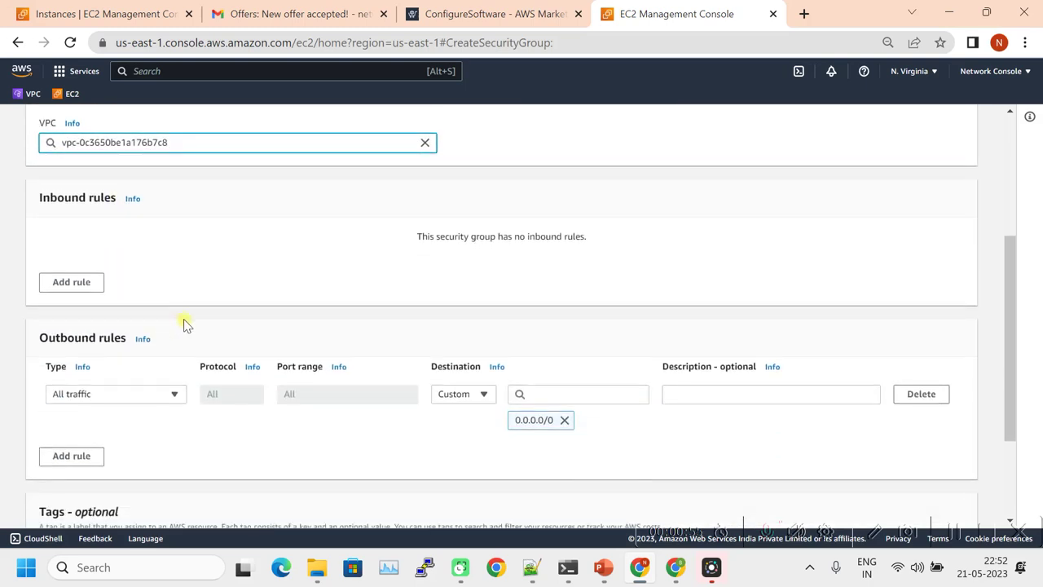
{"action": "left_click", "coordinate": [57, 288]}
- Make inbound rules All ICMP-IPv4 and SSH port 22, both from Anywhere-IPv4
{"action": "left_click", "coordinate": [147, 256]}
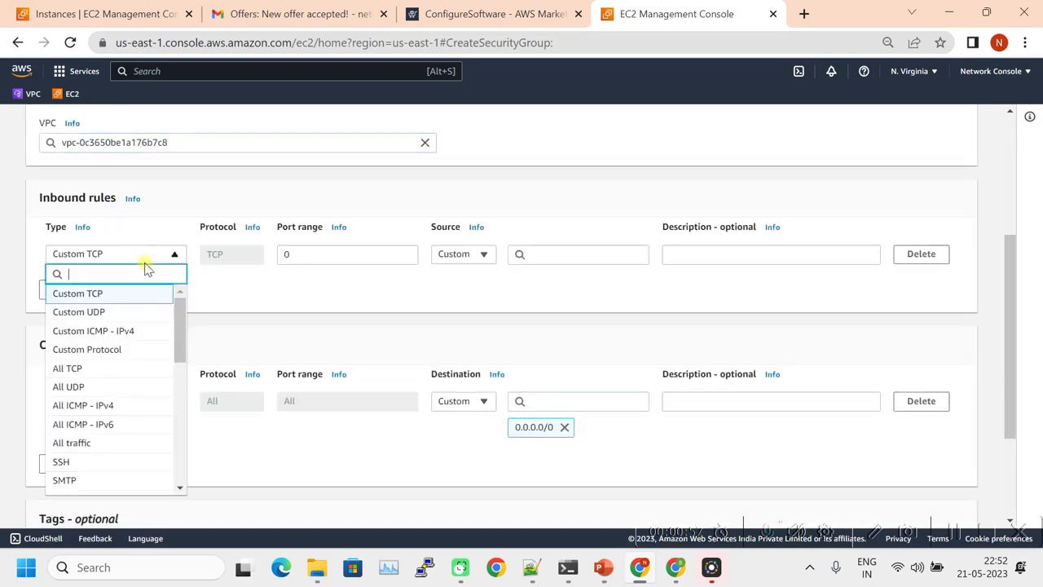
{"action": "left_click", "coordinate": [92, 406]}
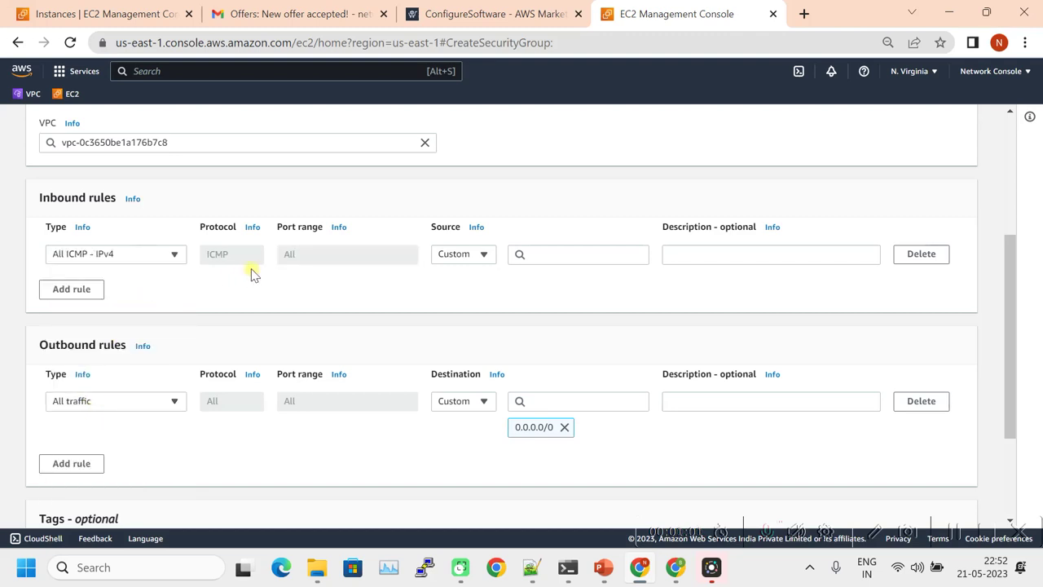
{"action": "left_click", "coordinate": [461, 256]}
{"action": "left_click", "coordinate": [460, 291]}
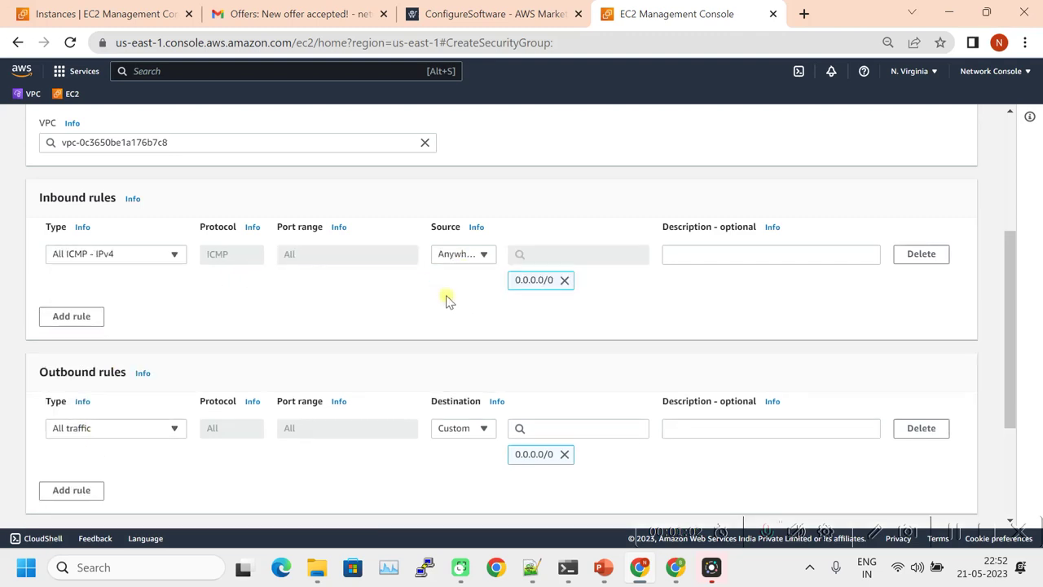
{"action": "left_click", "coordinate": [96, 318]}
{"action": "left_click", "coordinate": [130, 312]}
{"action": "scroll", "coordinate": [89, 438], "scroll_direction": "down", "scroll_amount": 3}
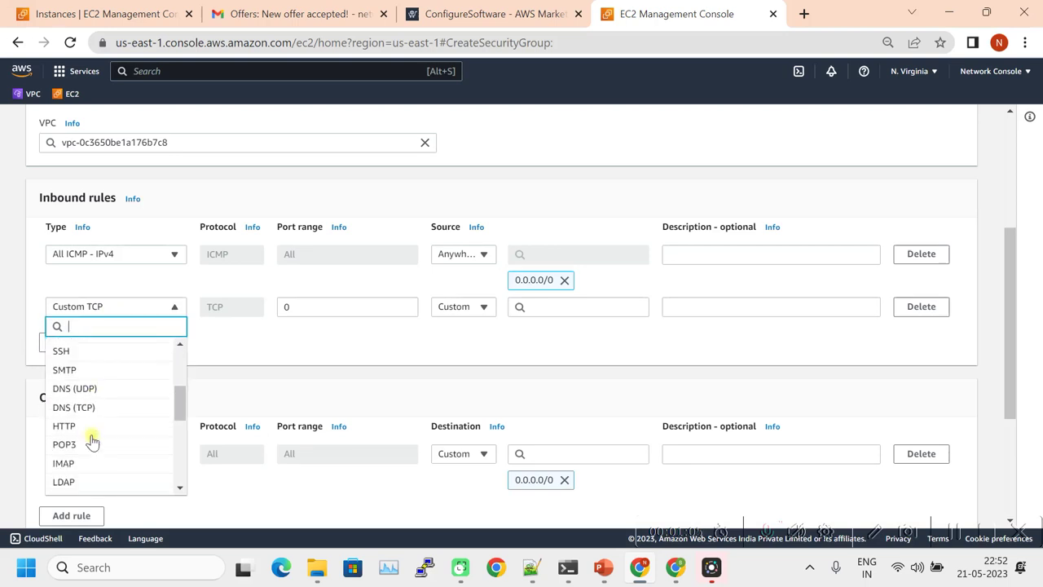
{"action": "left_click", "coordinate": [76, 351]}
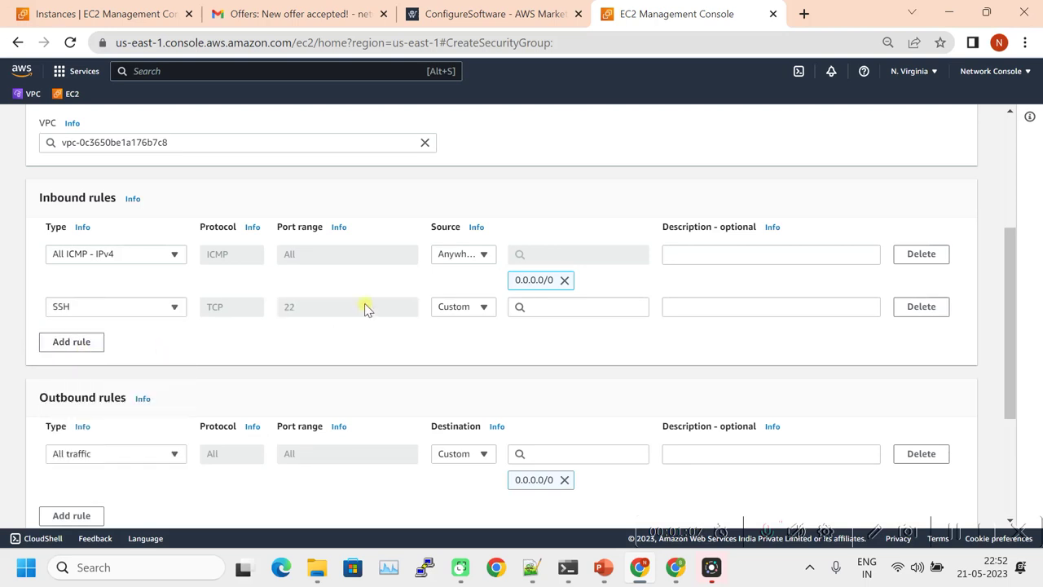
{"action": "left_click", "coordinate": [473, 308]}
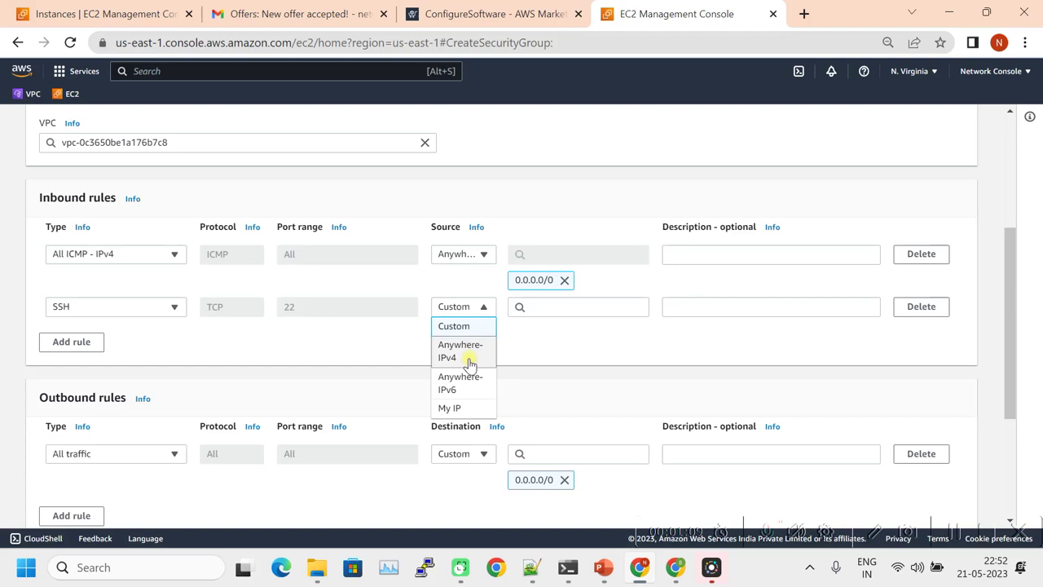
{"action": "left_click", "coordinate": [469, 358]}
- Add HTTP 80 and HTTPS 443 inbound rules, both open to 0.0.0.0/0
{"action": "left_click", "coordinate": [85, 370]}
{"action": "left_click", "coordinate": [132, 361]}
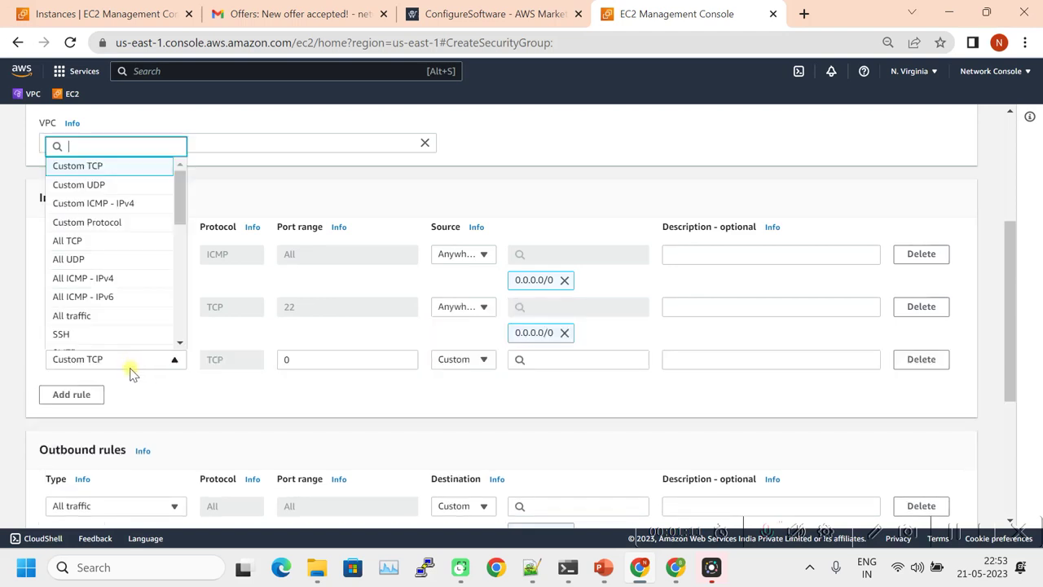
{"action": "scroll", "coordinate": [92, 302], "scroll_direction": "down", "scroll_amount": 1}
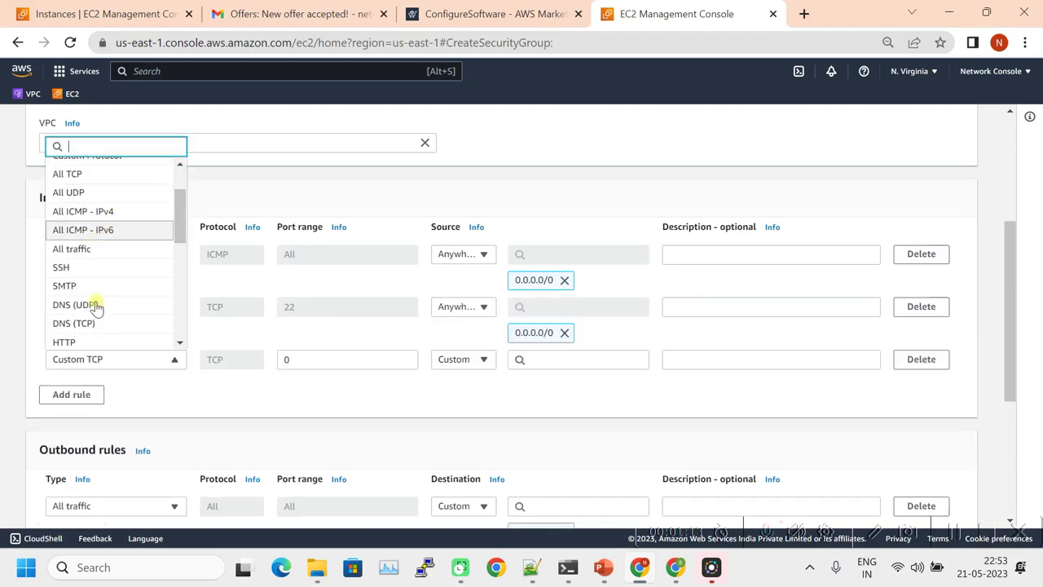
{"action": "left_click", "coordinate": [77, 328]}
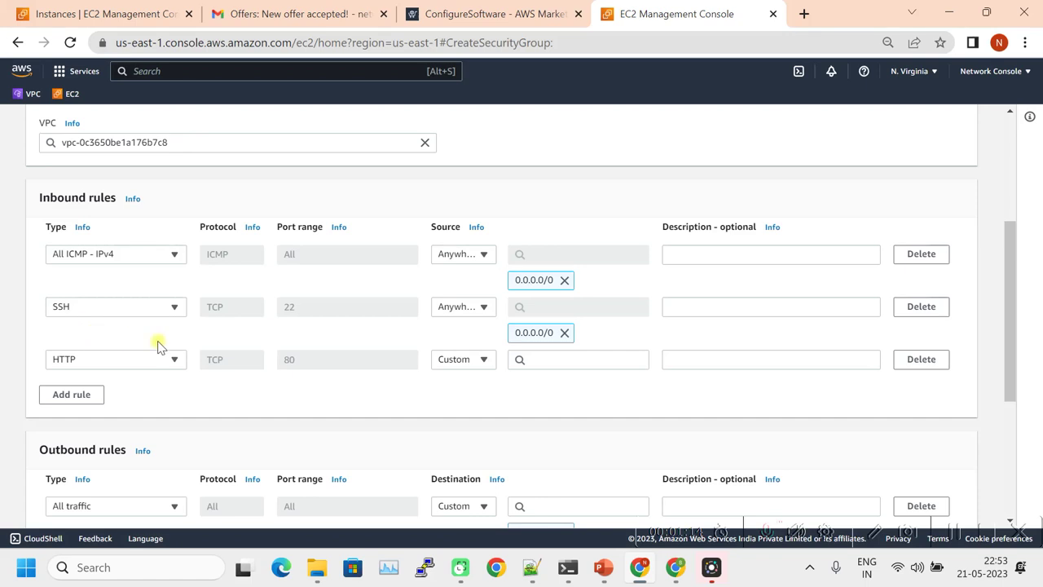
{"action": "left_click", "coordinate": [463, 362]}
{"action": "left_click", "coordinate": [461, 403]}
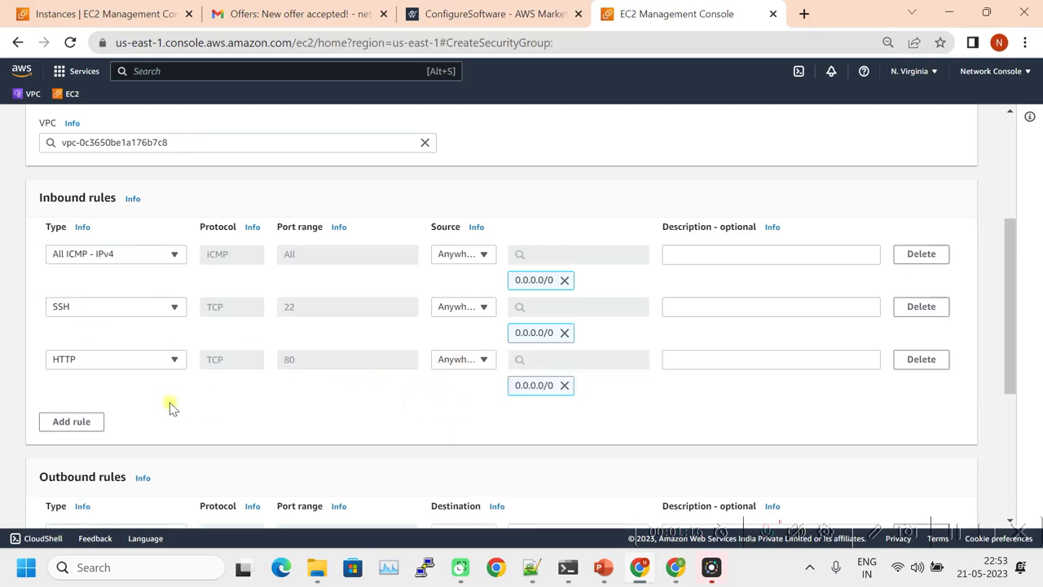
{"action": "left_click", "coordinate": [81, 422]}
{"action": "left_click", "coordinate": [114, 415]}
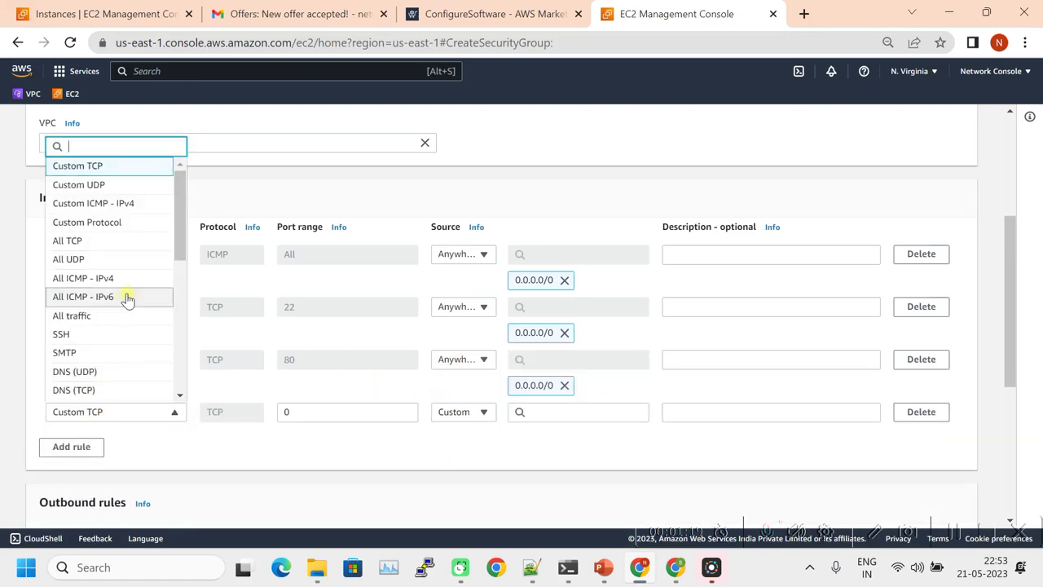
{"action": "scroll", "coordinate": [118, 306], "scroll_direction": "down", "scroll_amount": 2}
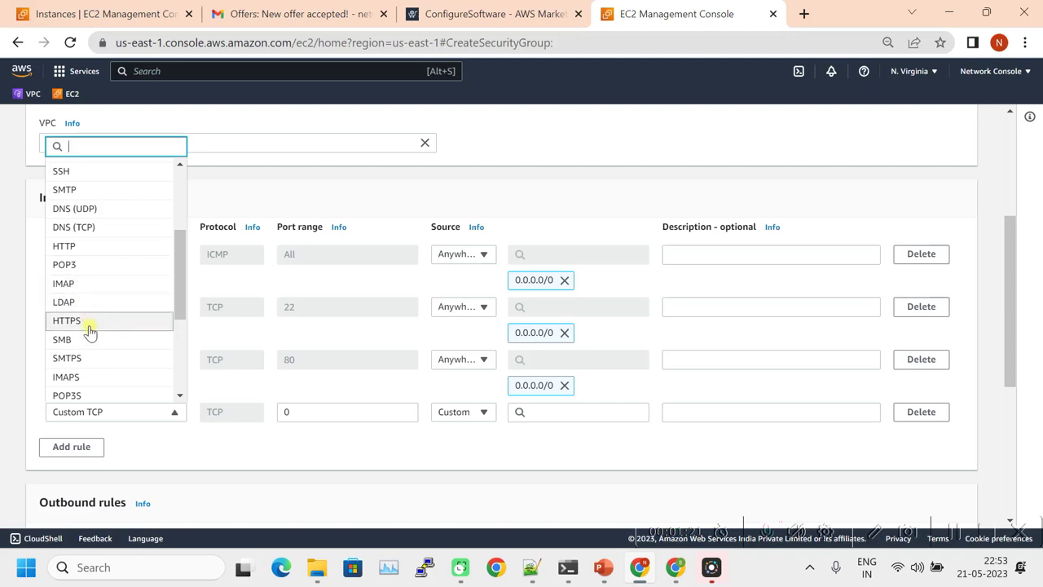
{"action": "left_click", "coordinate": [95, 322]}
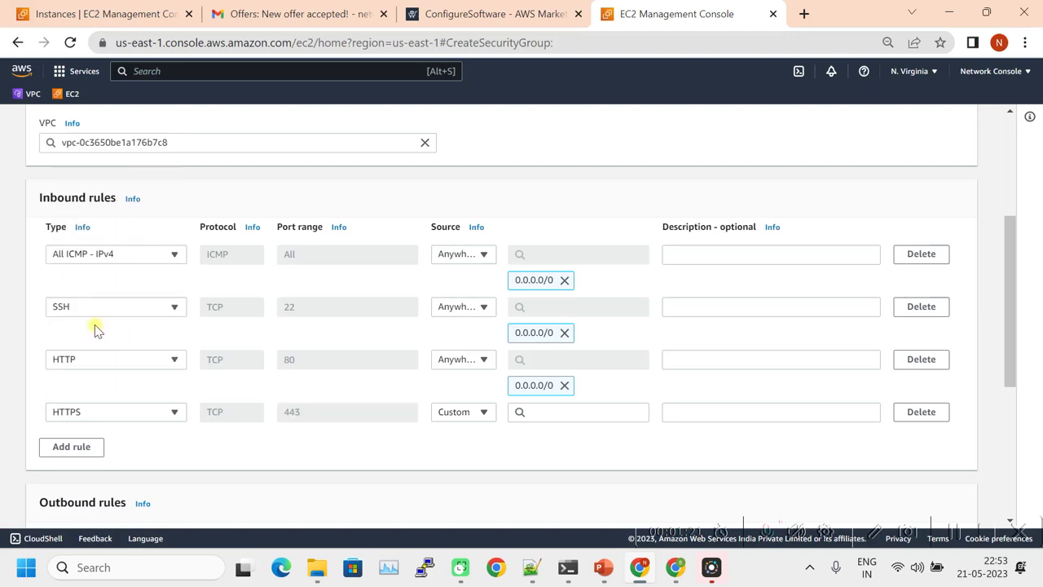
{"action": "left_click", "coordinate": [481, 413]}
{"action": "left_click", "coordinate": [454, 342]}
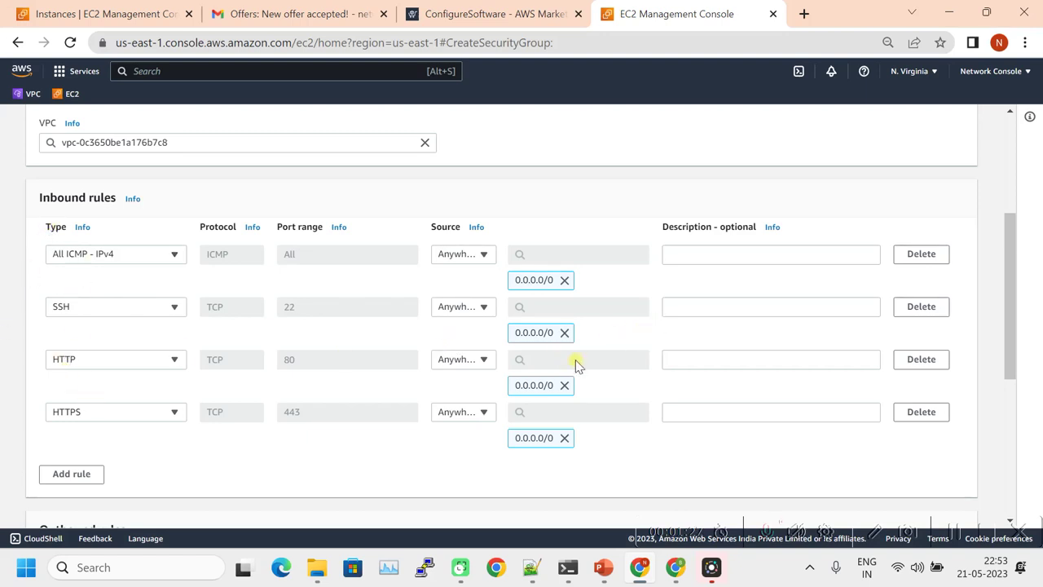
{"action": "scroll", "coordinate": [372, 259], "scroll_direction": "down", "scroll_amount": 1}
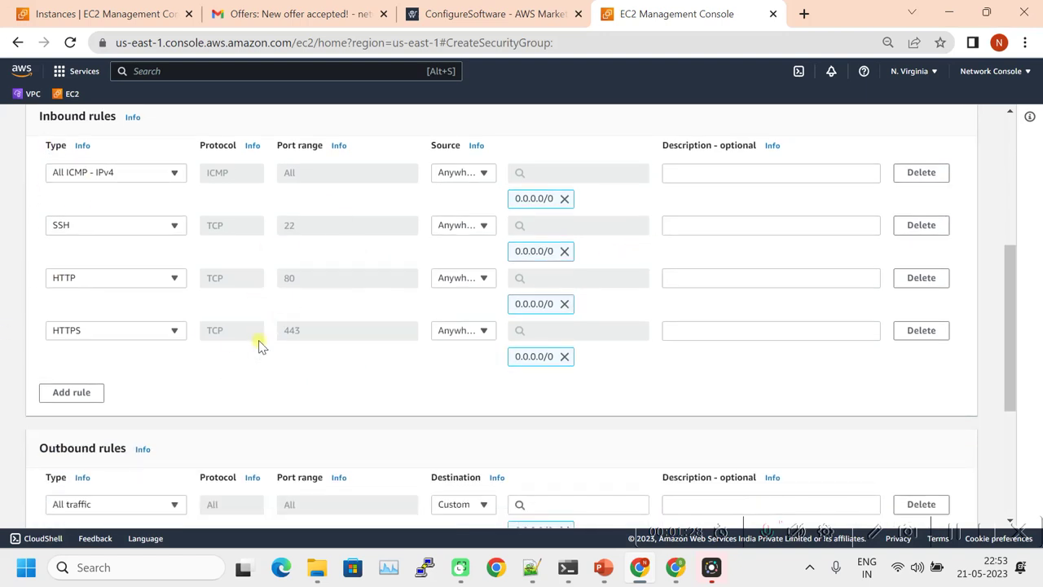
{"action": "scroll", "coordinate": [269, 346], "scroll_direction": "down", "scroll_amount": 1}
{"action": "scroll", "coordinate": [274, 324], "scroll_direction": "down", "scroll_amount": 3}
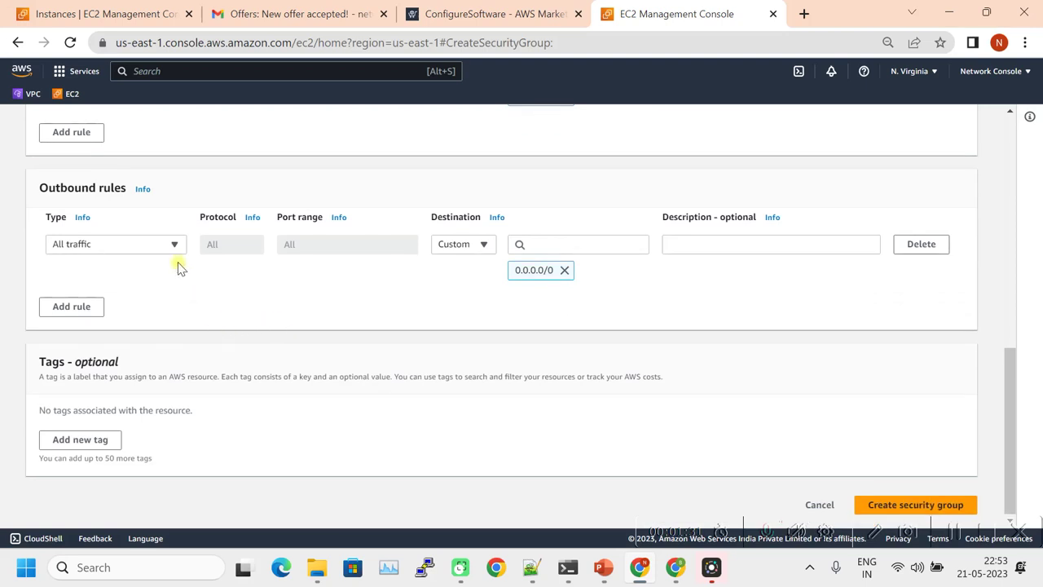
- Add the tag Name = PA_MNG_NSG and create the security group
{"action": "left_click", "coordinate": [87, 441]}
{"action": "type", "text": "Name"}
{"action": "key", "text": "BackSpace"}
{"action": "type", "text": "e"}
{"action": "left_click", "coordinate": [111, 454]}
{"action": "left_click", "coordinate": [460, 434]}
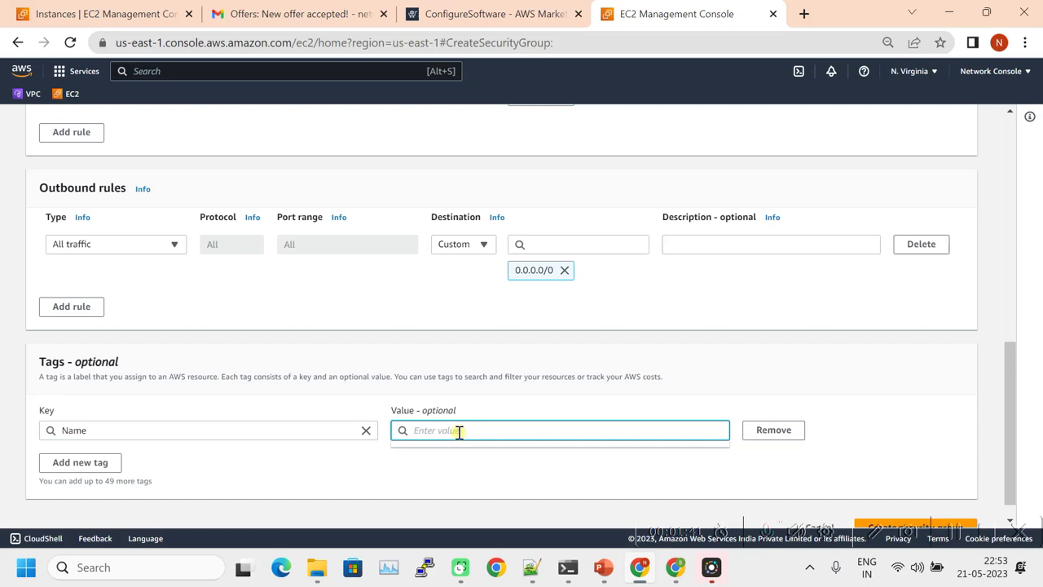
{"action": "type", "text": "PA_"}
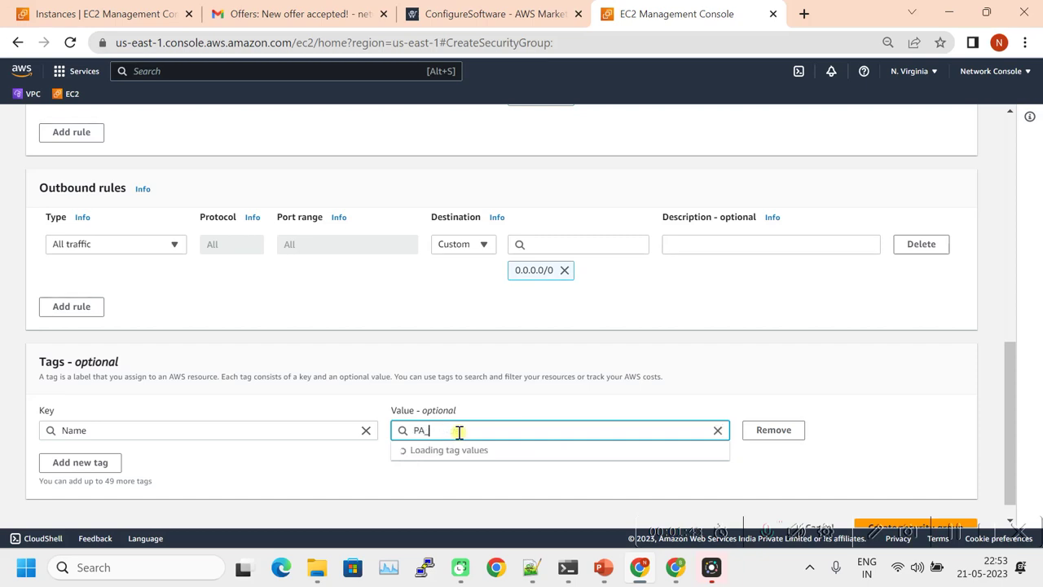
{"action": "type", "text": "MNG_SG"}
{"action": "scroll", "coordinate": [782, 382], "scroll_direction": "down", "scroll_amount": 1}
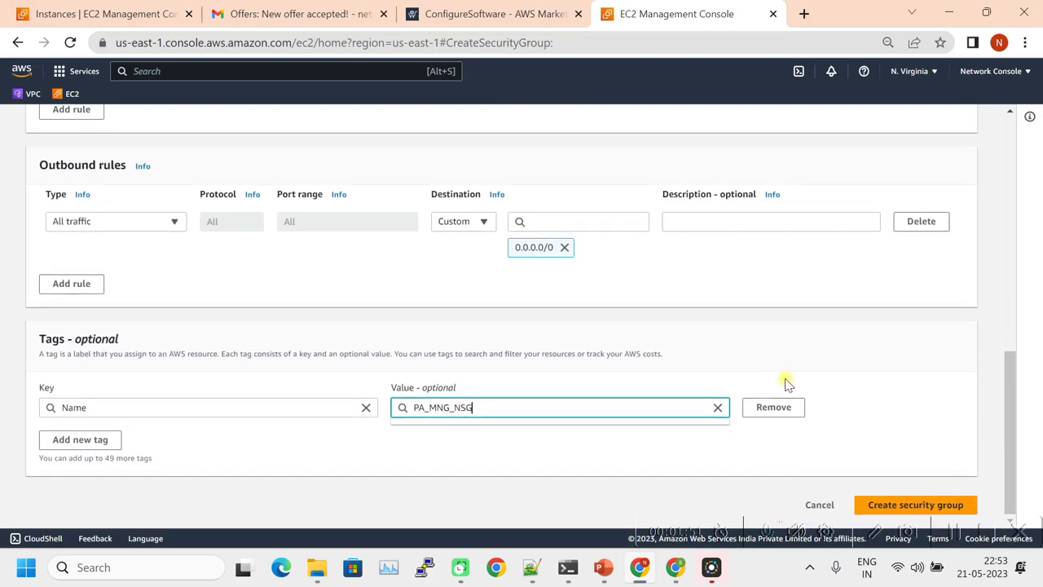
{"action": "left_click", "coordinate": [909, 507]}
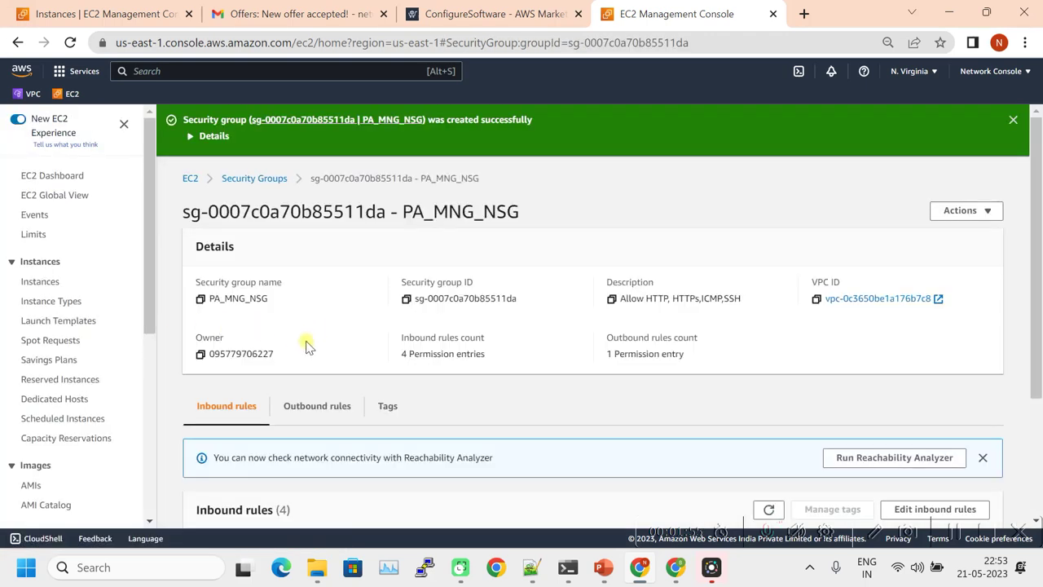
- Open Network Interfaces from the Network & Security section of the EC2 sidebar
{"action": "scroll", "coordinate": [112, 311], "scroll_direction": "down", "scroll_amount": 1}
{"action": "scroll", "coordinate": [112, 310], "scroll_direction": "down", "scroll_amount": 1}
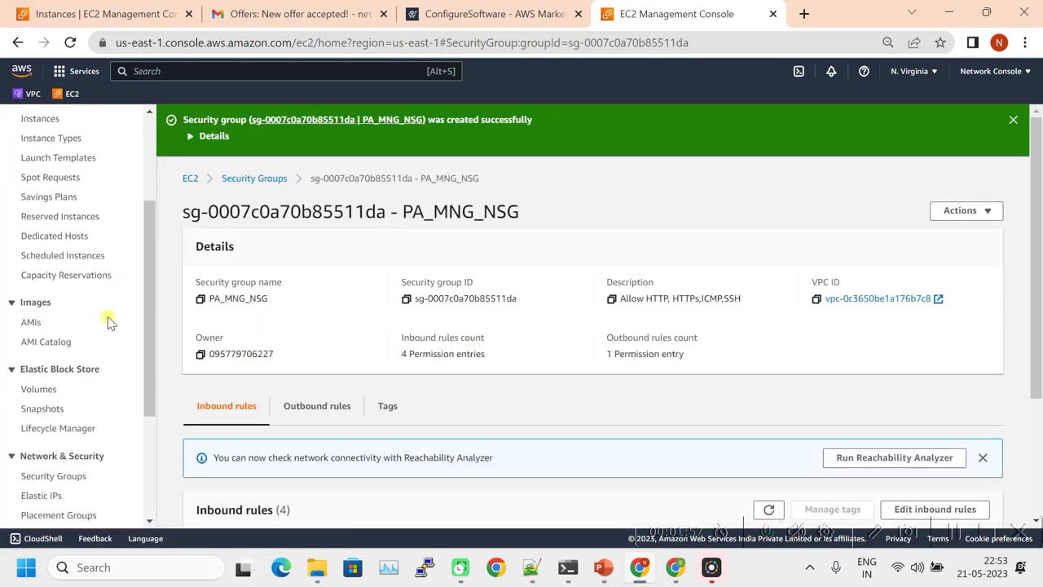
{"action": "scroll", "coordinate": [75, 320], "scroll_direction": "down", "scroll_amount": 2}
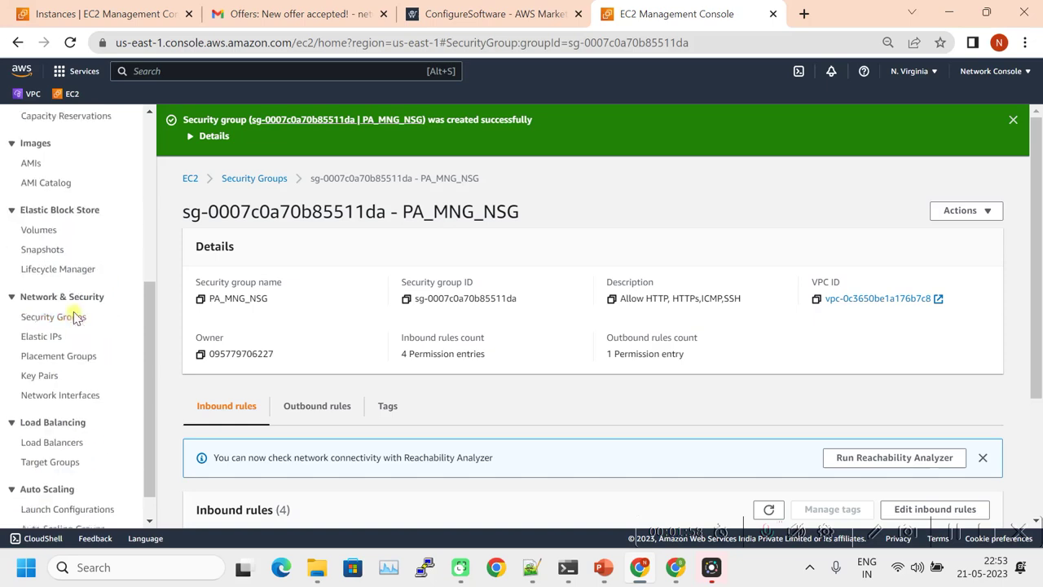
{"action": "left_click", "coordinate": [73, 392]}
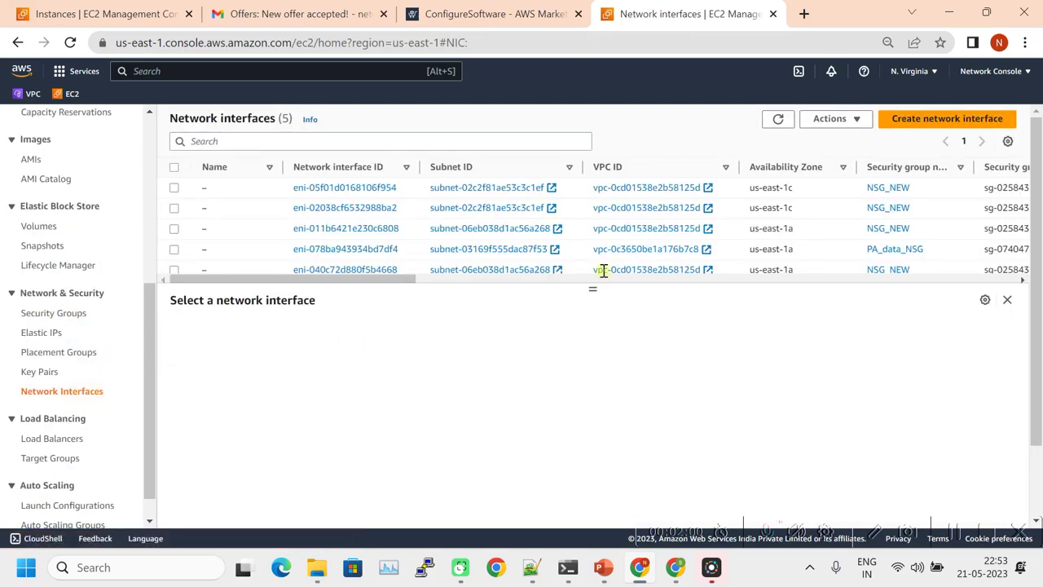
- Add a network interface with description PA_MNG_INT, subnet-08aaf14da10d36d2d and security group PA_MNG_NSG
{"action": "left_click", "coordinate": [936, 122]}
{"action": "left_click", "coordinate": [173, 298]}
{"action": "type", "text": "PA_MNG_INT"}
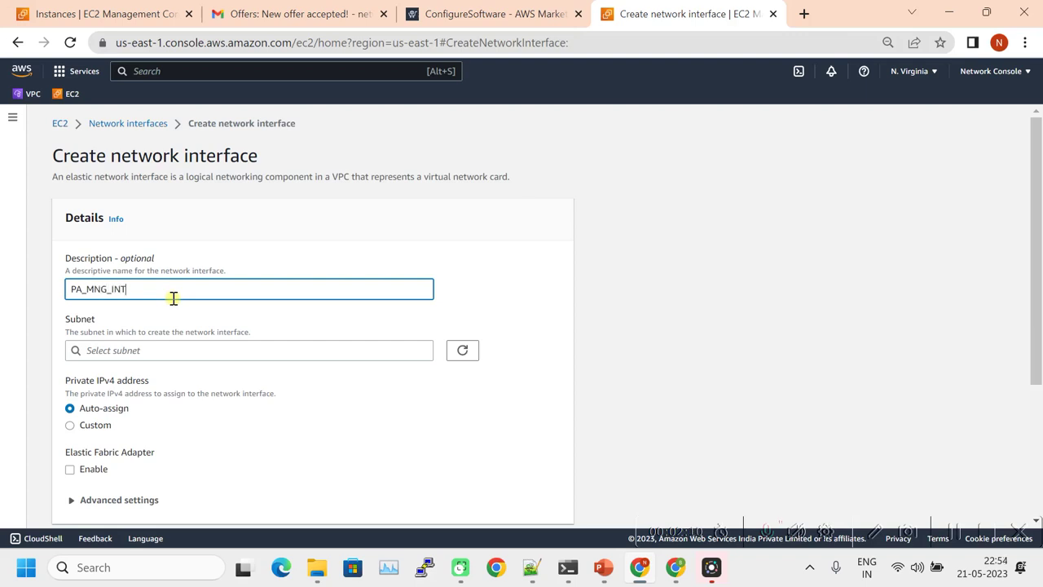
{"action": "left_click", "coordinate": [157, 352]}
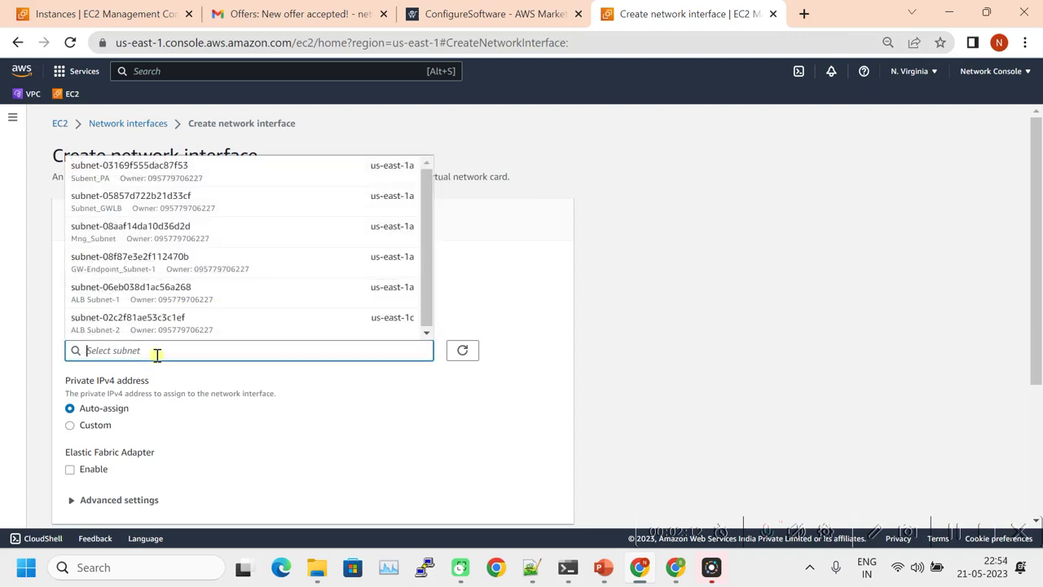
{"action": "left_click", "coordinate": [107, 237]}
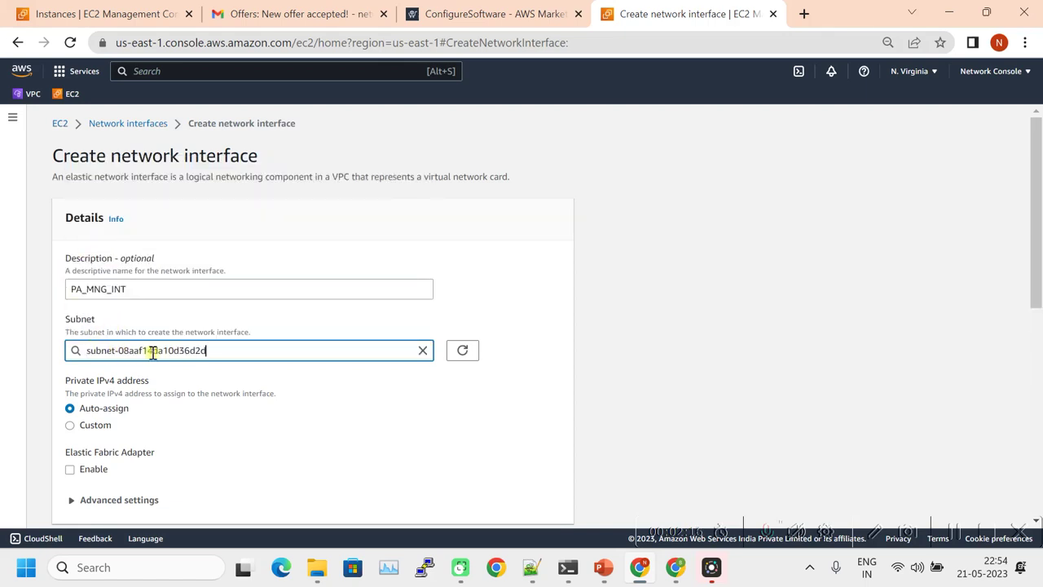
{"action": "scroll", "coordinate": [148, 353], "scroll_direction": "down", "scroll_amount": 1}
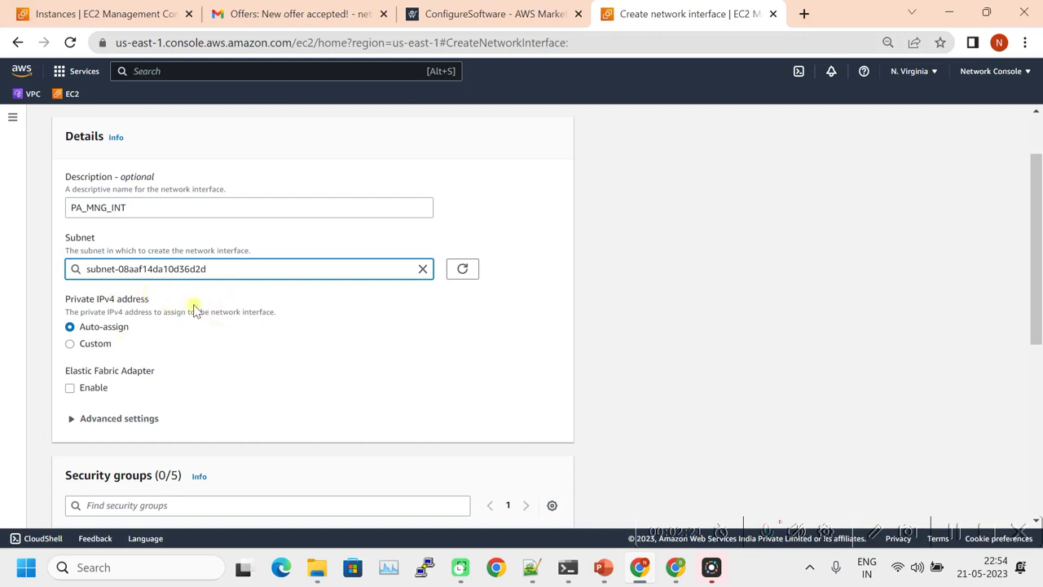
{"action": "scroll", "coordinate": [184, 363], "scroll_direction": "down", "scroll_amount": 2}
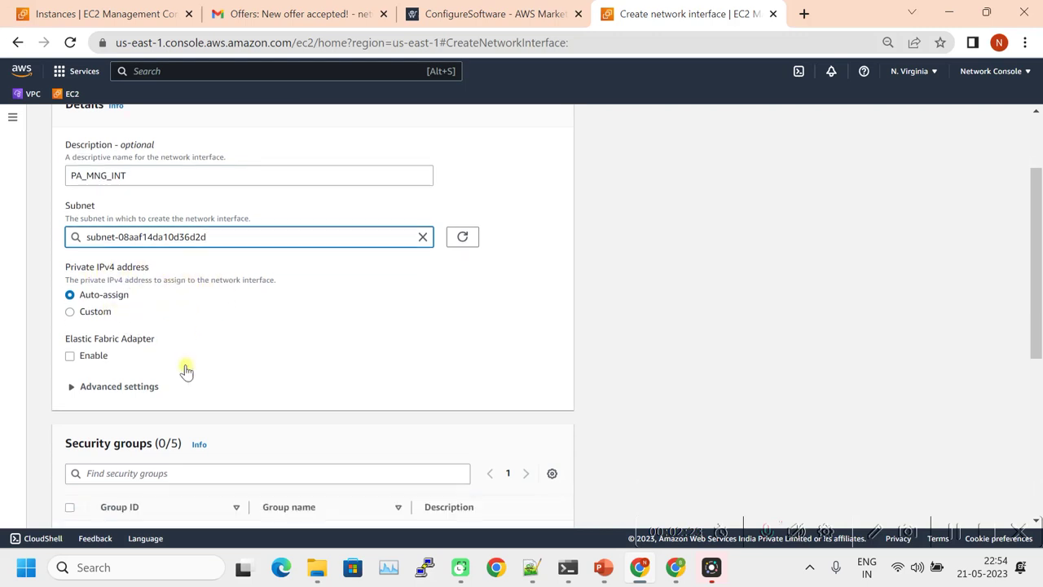
{"action": "scroll", "coordinate": [259, 377], "scroll_direction": "down", "scroll_amount": 2}
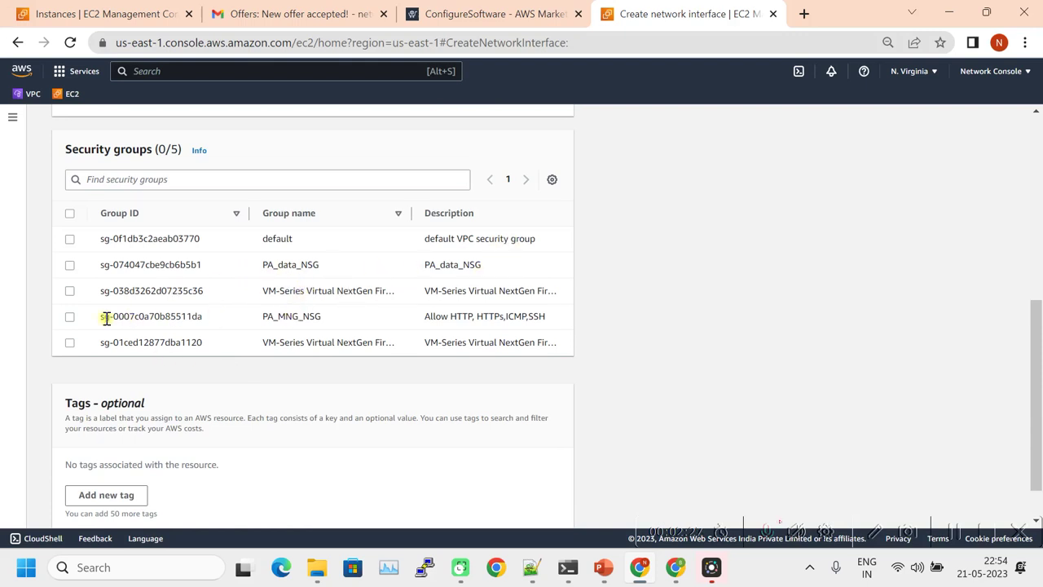
{"action": "left_click", "coordinate": [69, 318]}
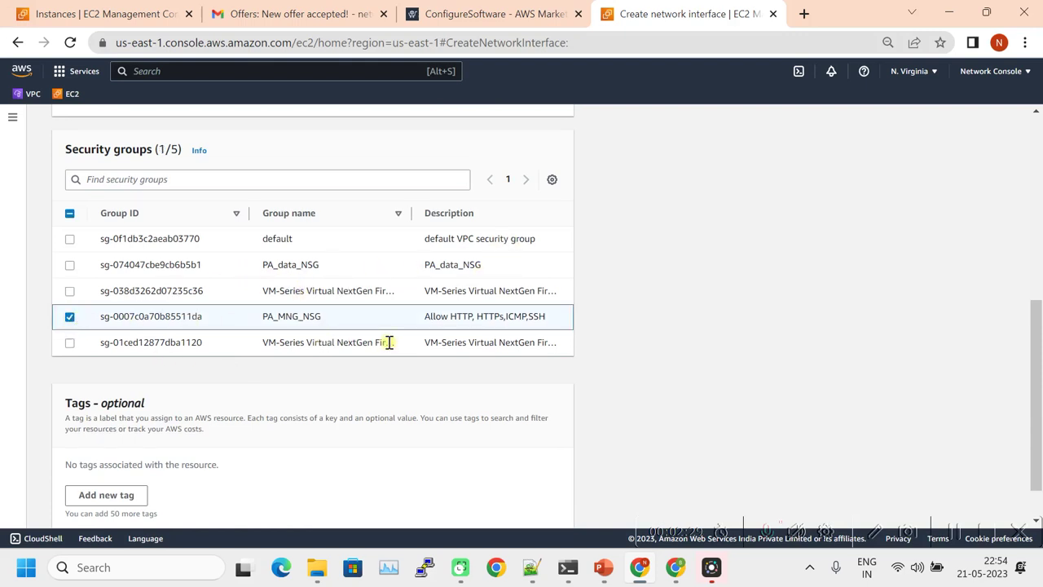
{"action": "scroll", "coordinate": [400, 352], "scroll_direction": "down", "scroll_amount": 1}
{"action": "left_click", "coordinate": [489, 505]}
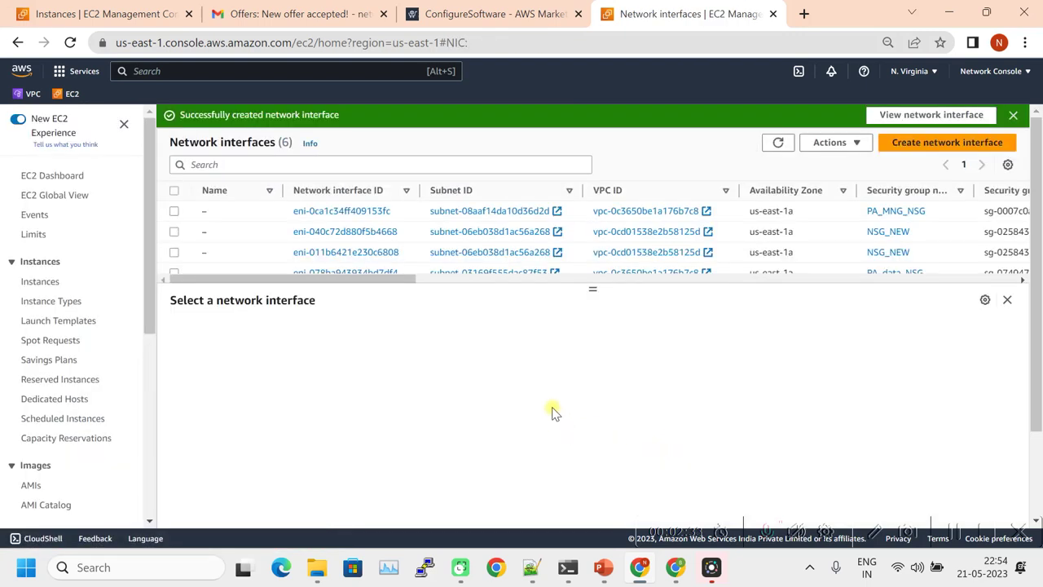
- Name the new network interface eni-0ca1c34ff409153fc PA_MNG-INT
{"action": "scroll", "coordinate": [473, 221], "scroll_direction": "down", "scroll_amount": 1}
{"action": "scroll", "coordinate": [474, 222], "scroll_direction": "down", "scroll_amount": 1}
{"action": "scroll", "coordinate": [452, 231], "scroll_direction": "up", "scroll_amount": 2}
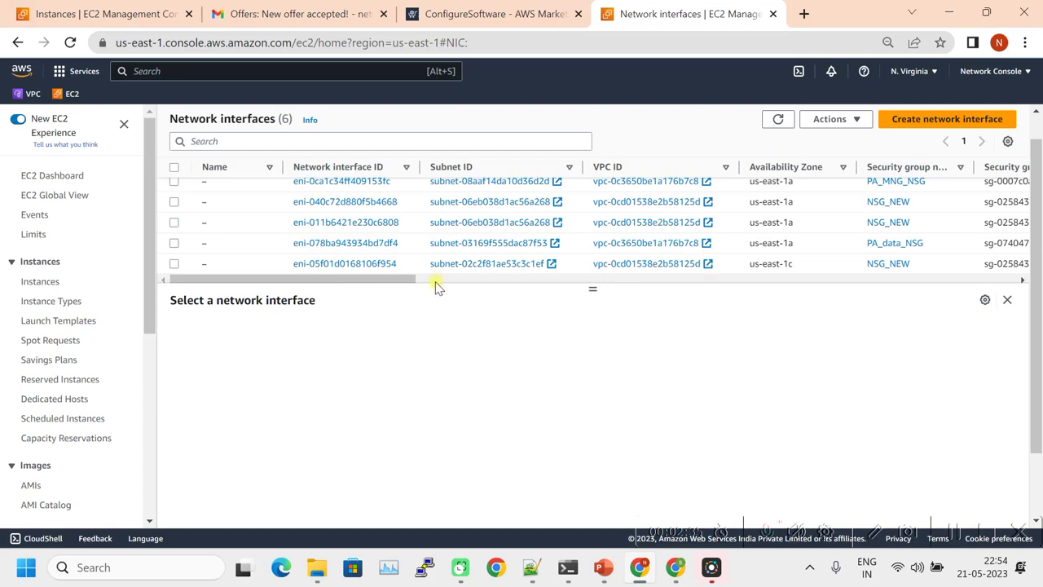
{"action": "left_click_drag", "start_coordinate": [410, 286], "coordinate": [454, 284]}
{"action": "scroll", "coordinate": [723, 269], "scroll_direction": "up", "scroll_amount": 1}
{"action": "scroll", "coordinate": [722, 268], "scroll_direction": "down", "scroll_amount": 2}
{"action": "scroll", "coordinate": [724, 267], "scroll_direction": "up", "scroll_amount": 3}
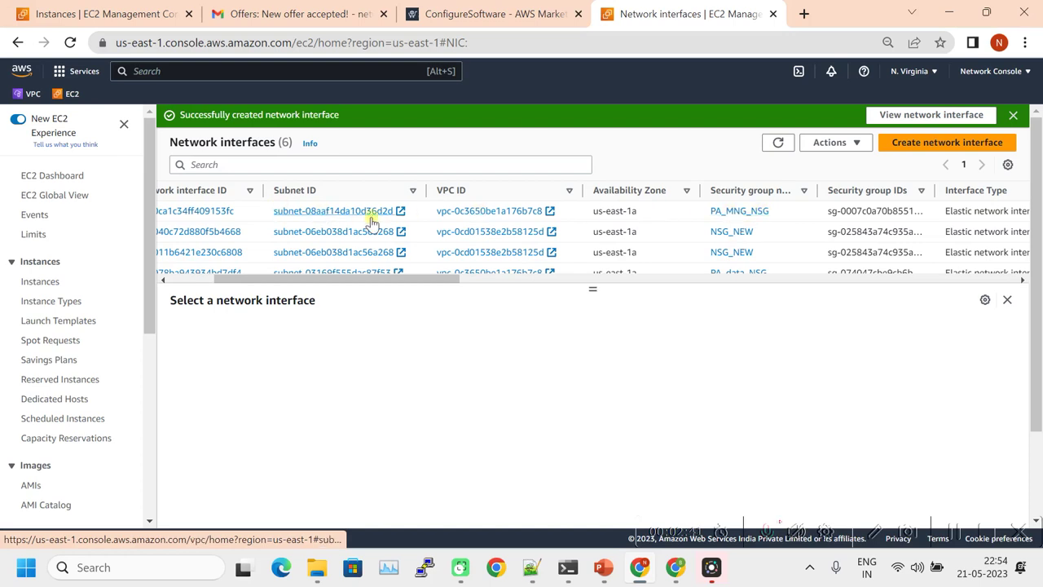
{"action": "left_click_drag", "start_coordinate": [414, 280], "coordinate": [318, 279]}
{"action": "mouse_move", "coordinate": [255, 214]}
{"action": "left_click", "coordinate": [216, 212]}
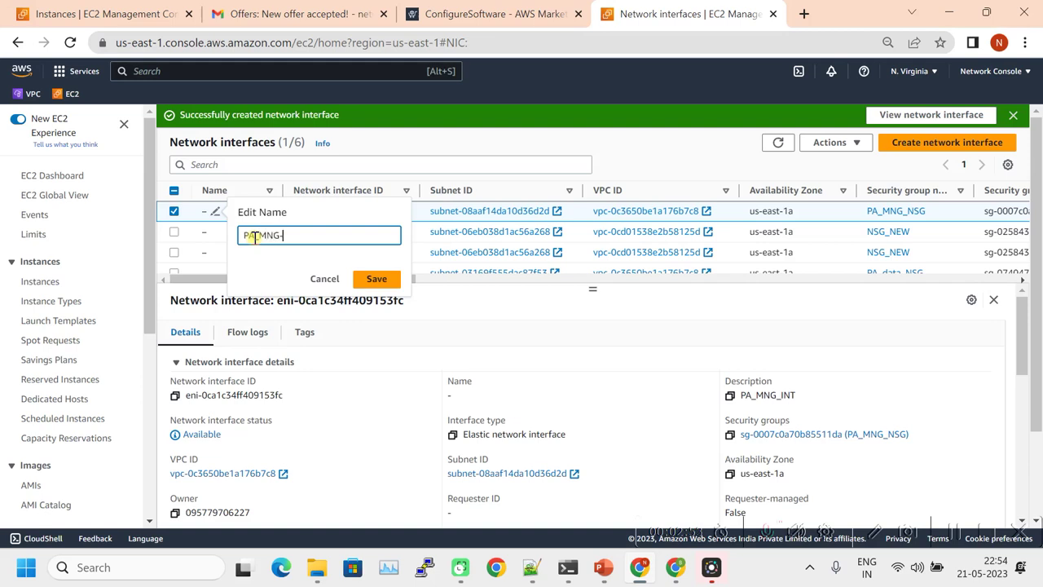
{"action": "left_click", "coordinate": [377, 280]}
- Go to the Elastic IP addresses page in the EC2 sidebar
{"action": "left_click_drag", "start_coordinate": [230, 281], "coordinate": [554, 289]}
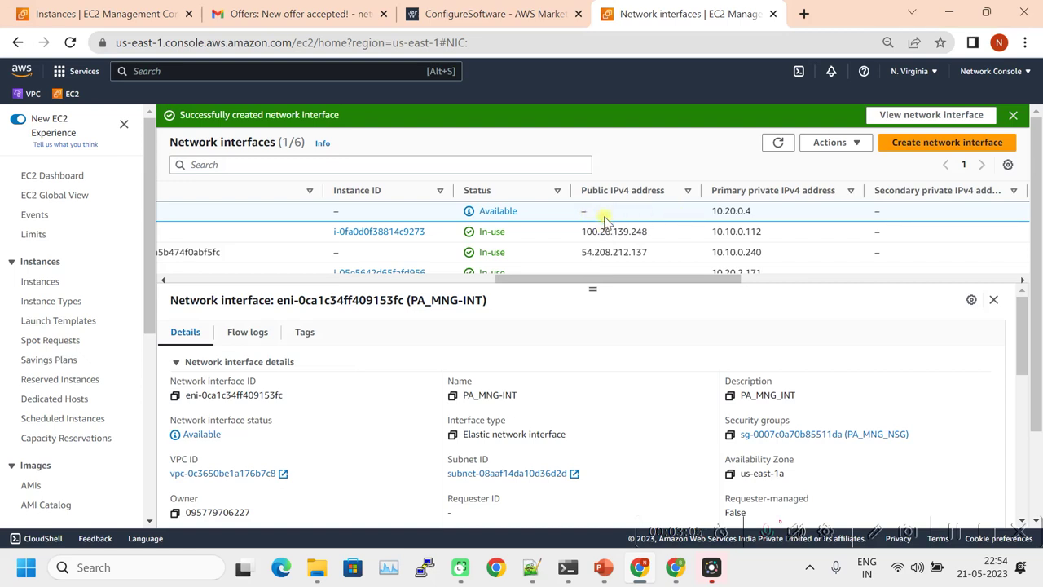
{"action": "left_click_drag", "start_coordinate": [594, 282], "coordinate": [254, 277]}
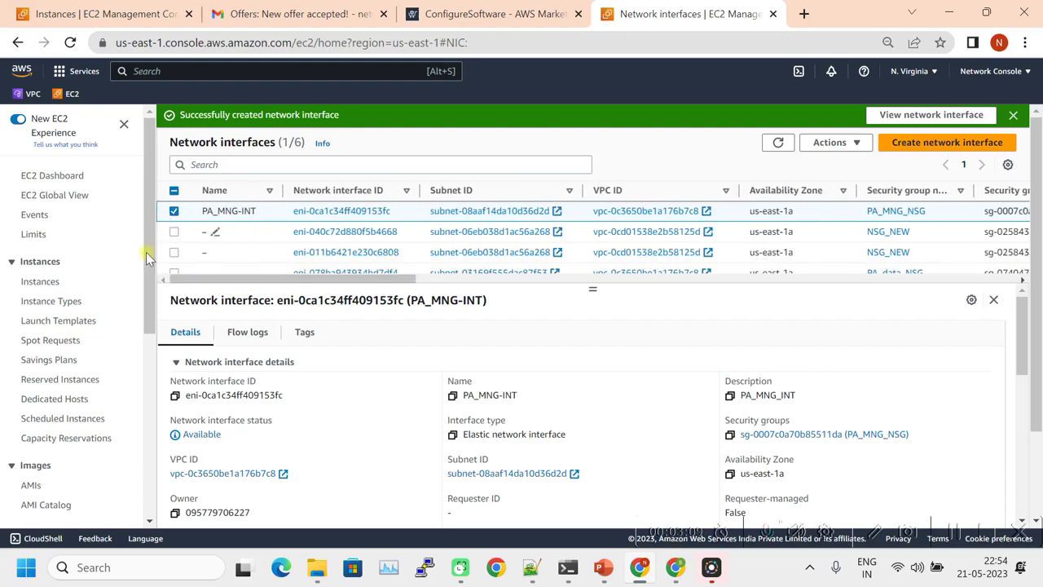
{"action": "scroll", "coordinate": [71, 274], "scroll_direction": "down", "scroll_amount": 2}
{"action": "scroll", "coordinate": [71, 274], "scroll_direction": "down", "scroll_amount": 4}
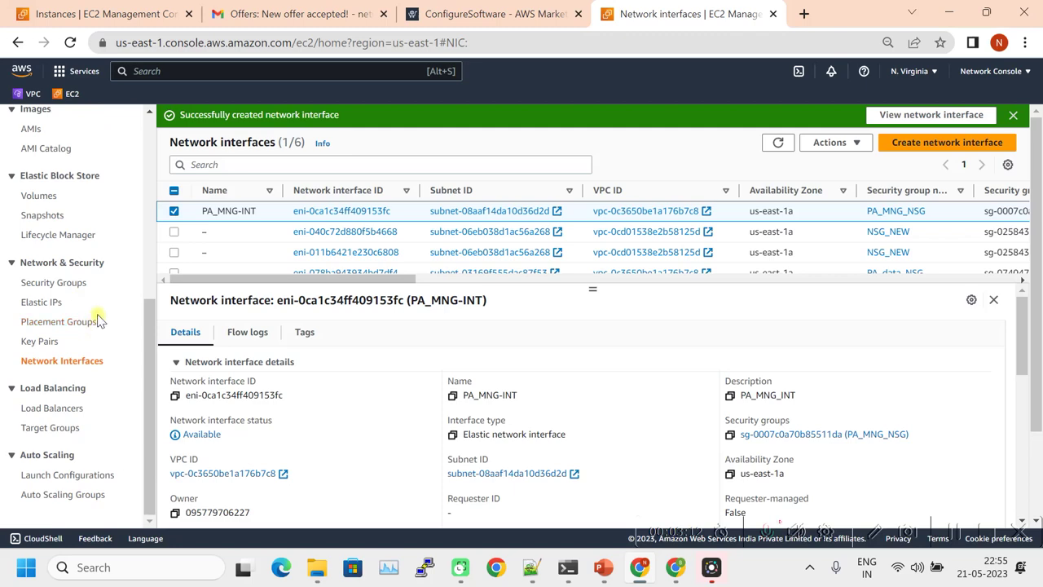
{"action": "left_click", "coordinate": [43, 302]}
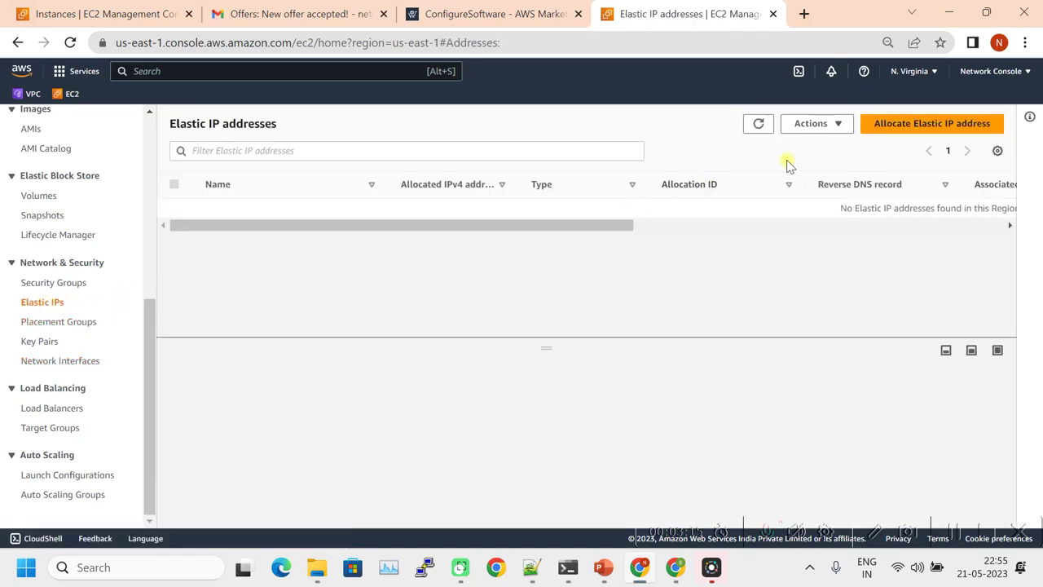
- Allocate Elastic IP 52.206.233.29 from Amazon's IPv4 address pool
{"action": "left_click", "coordinate": [882, 123]}
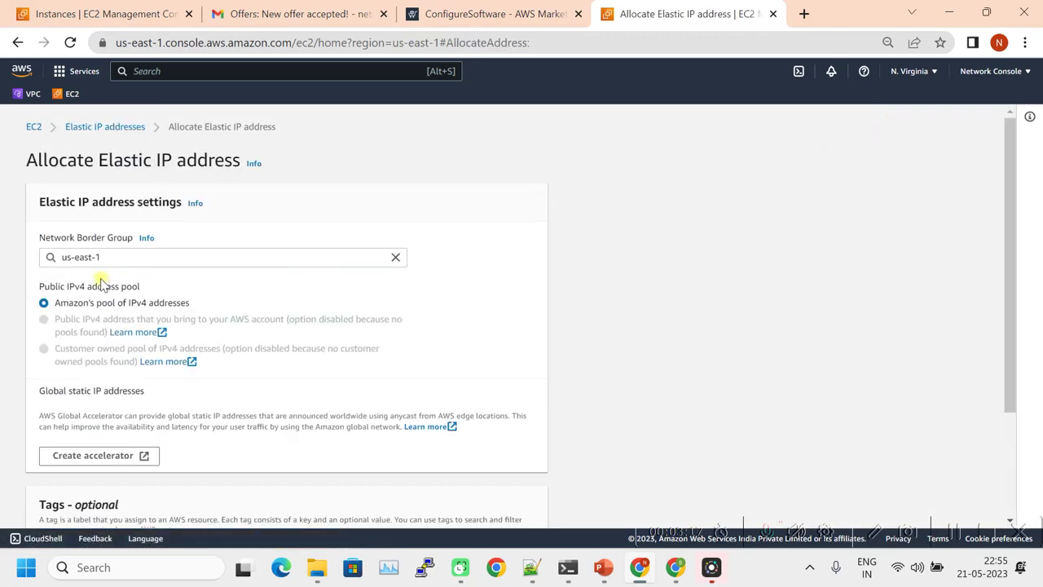
{"action": "scroll", "coordinate": [105, 296], "scroll_direction": "down", "scroll_amount": 1}
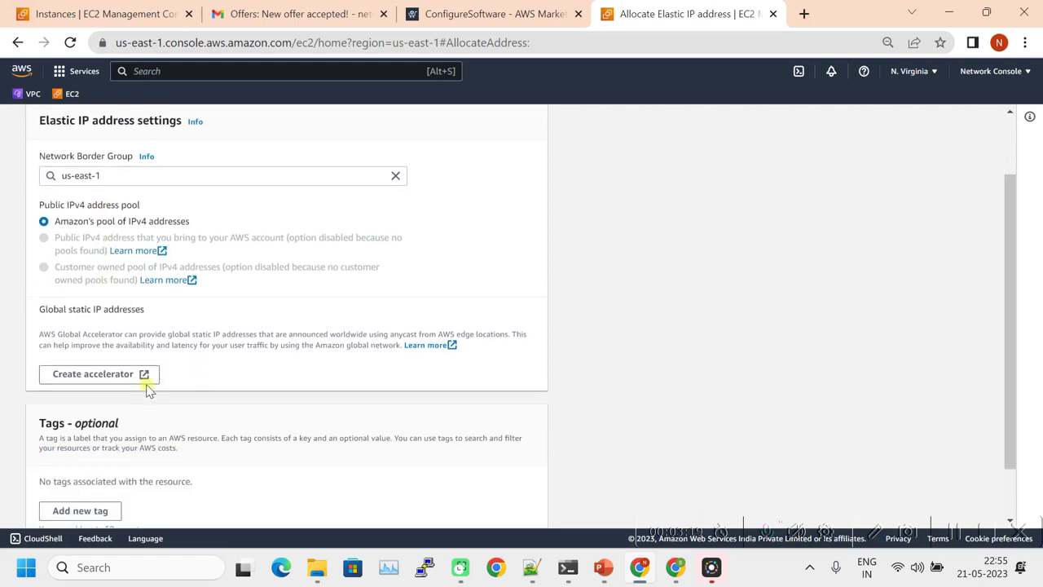
{"action": "scroll", "coordinate": [147, 392], "scroll_direction": "down", "scroll_amount": 1}
{"action": "left_click", "coordinate": [515, 505]}
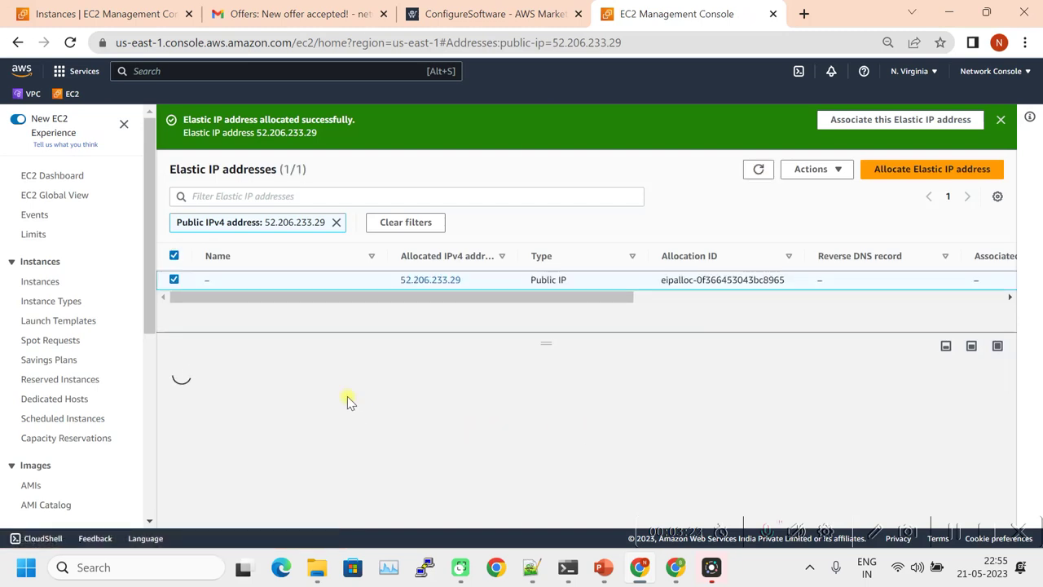
{"action": "left_click", "coordinate": [836, 170]}
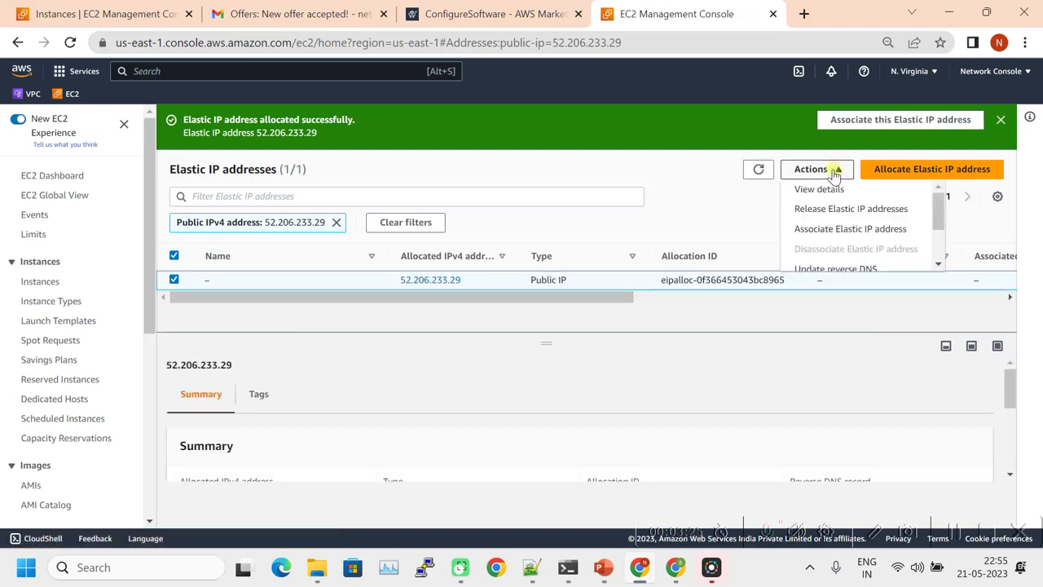
- Try associating 52.206.233.29 with PA_MNG-INT at 10.20.0.4, which fails without an internet gateway
{"action": "left_click", "coordinate": [853, 232]}
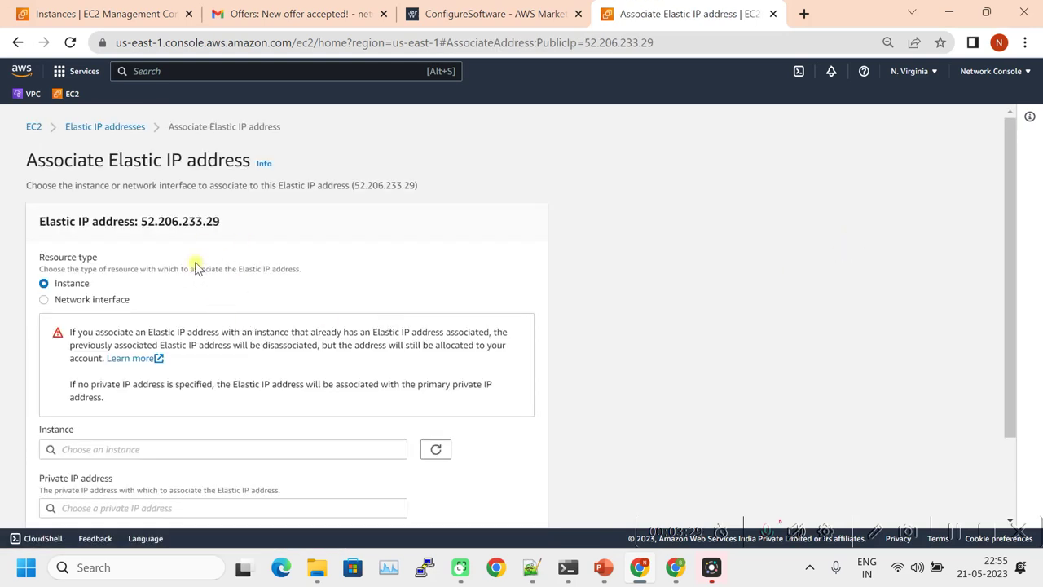
{"action": "scroll", "coordinate": [191, 310], "scroll_direction": "down", "scroll_amount": 1}
{"action": "left_click", "coordinate": [43, 211]}
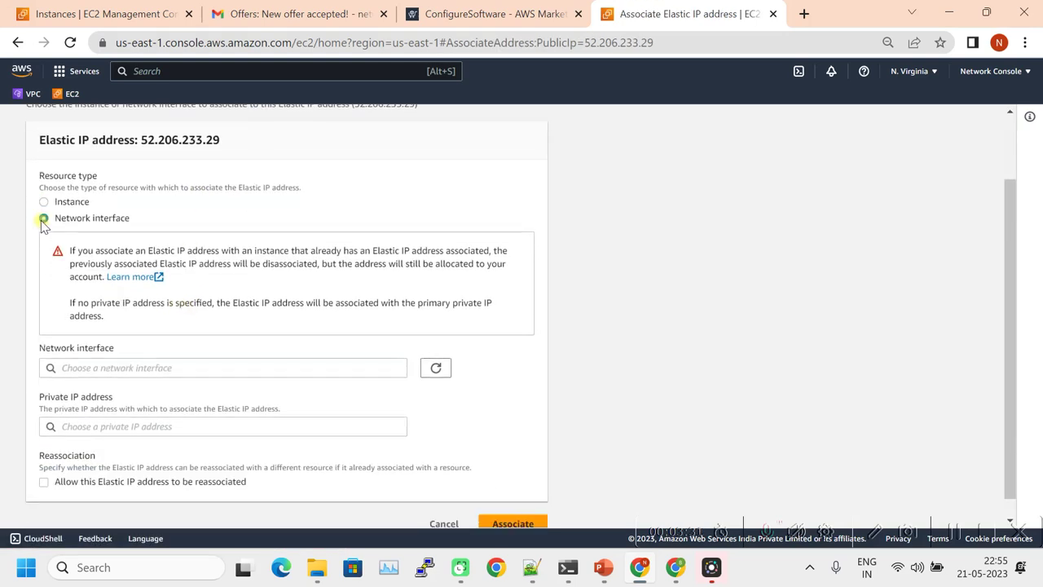
{"action": "scroll", "coordinate": [179, 321], "scroll_direction": "down", "scroll_amount": 1}
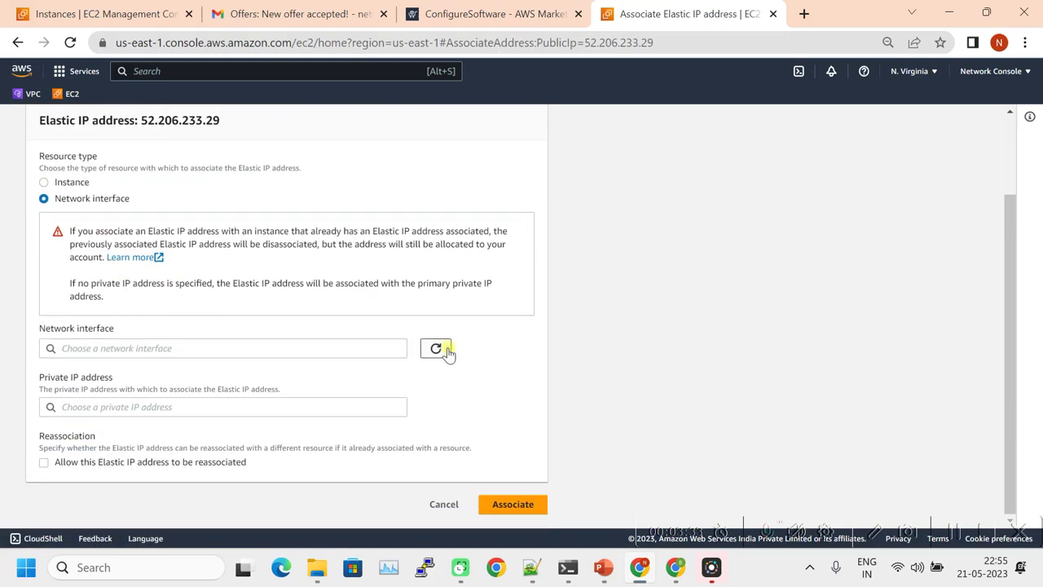
{"action": "left_click", "coordinate": [182, 348]}
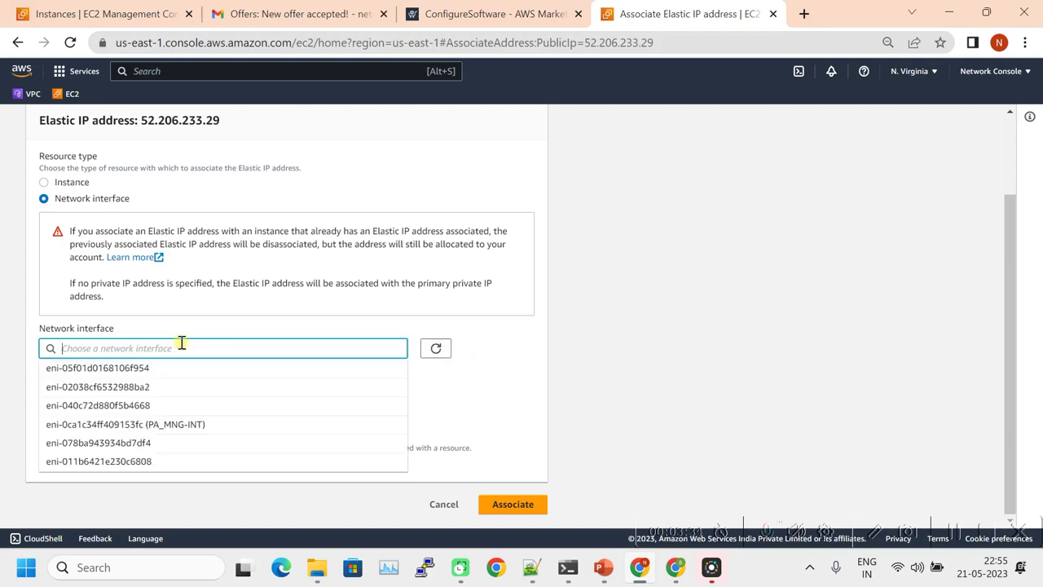
{"action": "left_click", "coordinate": [199, 425]}
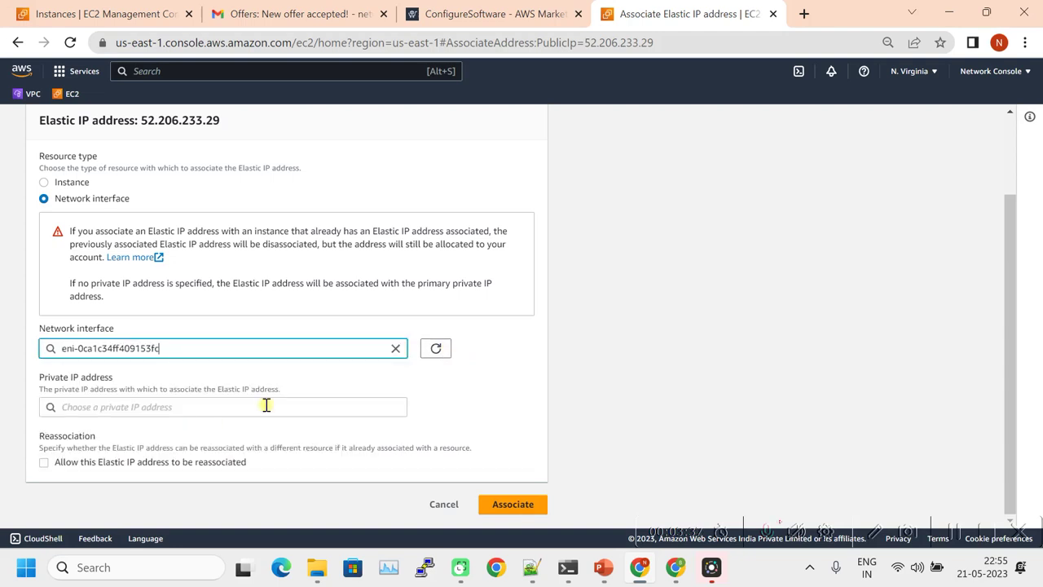
{"action": "left_click", "coordinate": [135, 406]}
{"action": "left_click", "coordinate": [131, 425]}
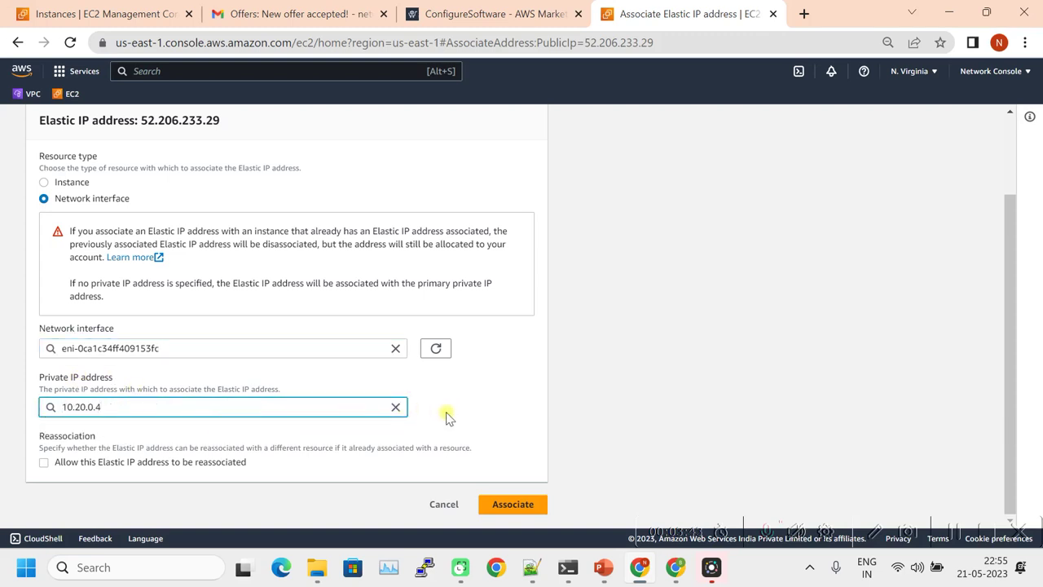
{"action": "left_click", "coordinate": [509, 506]}
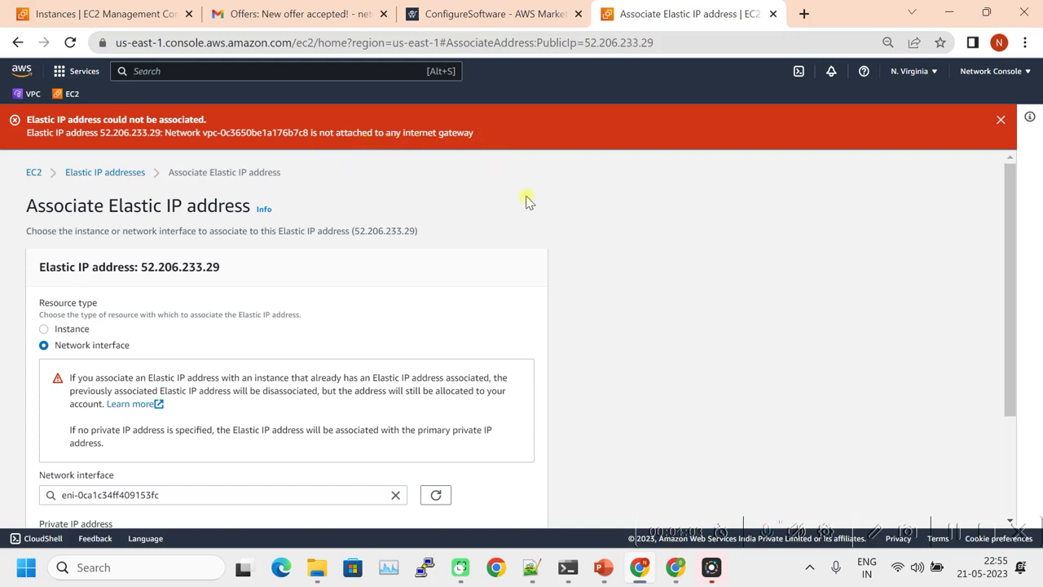
- Create an internet gateway named IGW_VPC2 in the VPC console
{"action": "left_click", "coordinate": [31, 93]}
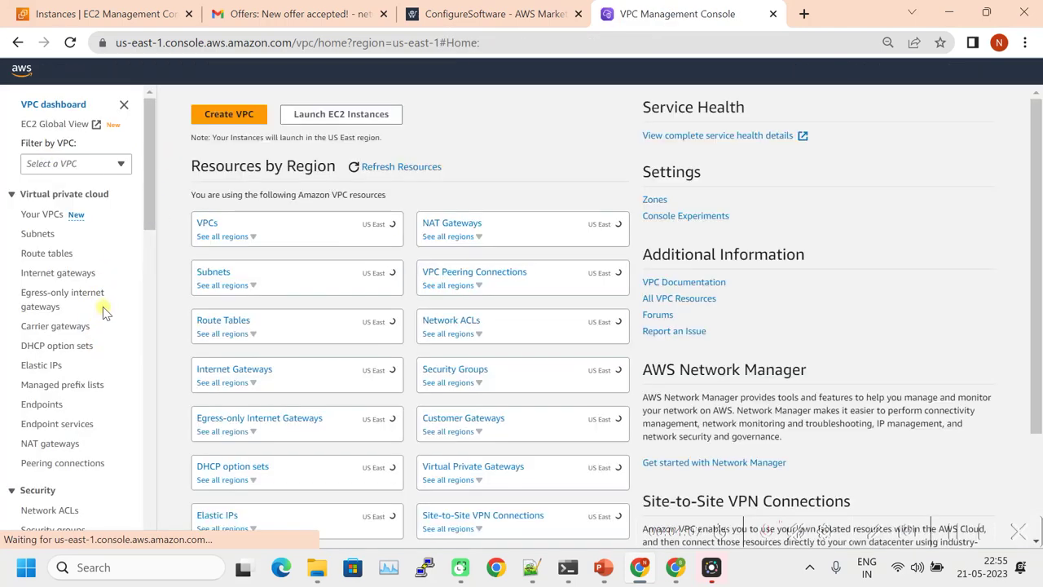
{"action": "left_click", "coordinate": [66, 295]}
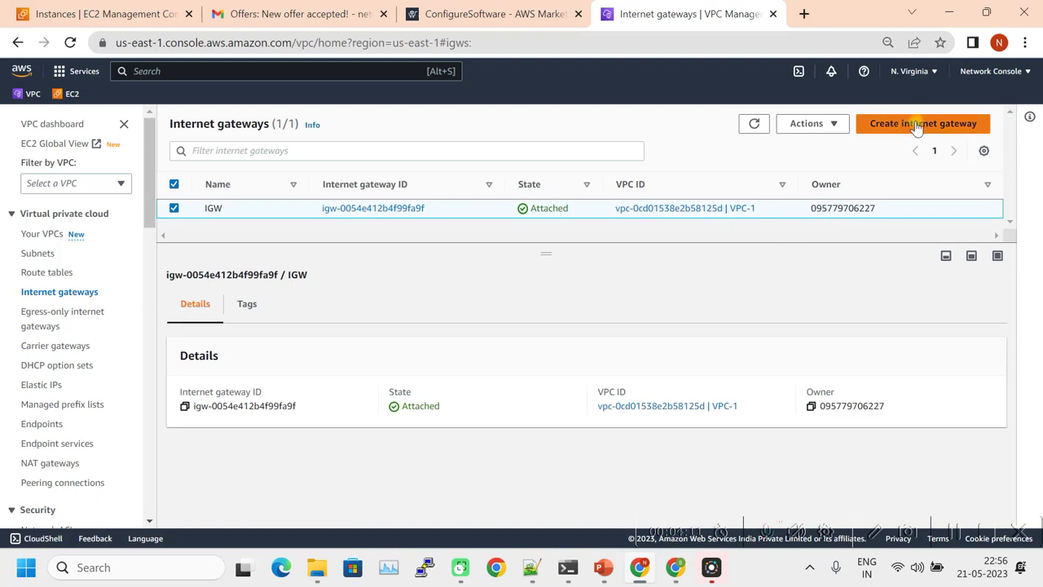
{"action": "left_click", "coordinate": [918, 124]}
{"action": "left_click", "coordinate": [214, 306]}
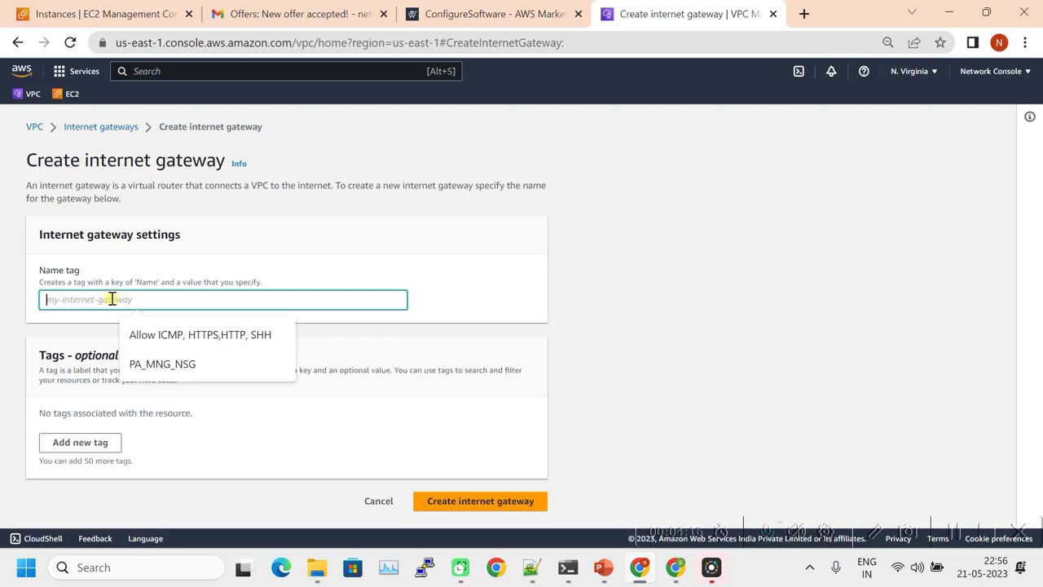
{"action": "type", "text": "IGW_VPC"}
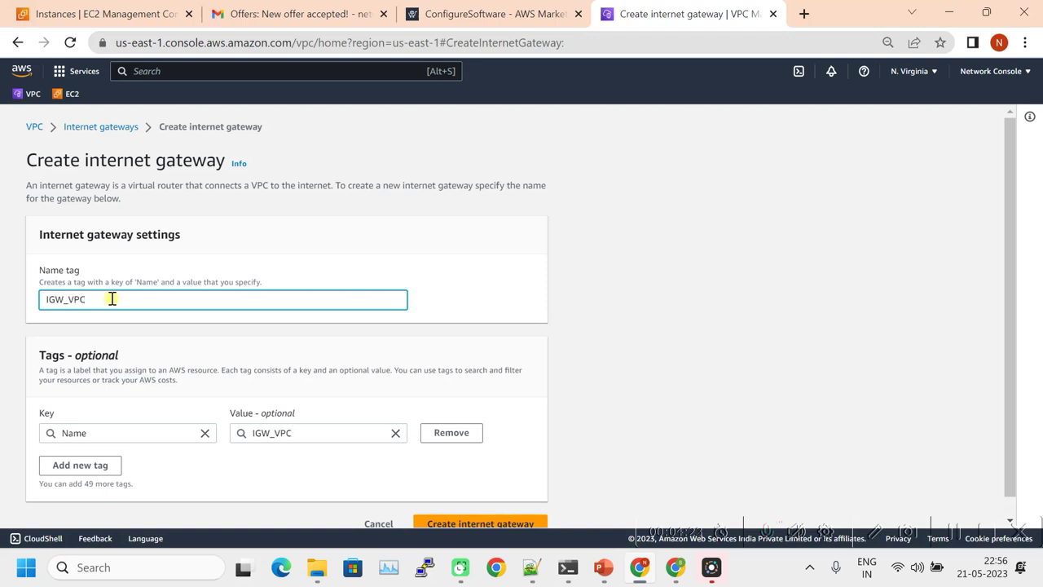
{"action": "scroll", "coordinate": [400, 481], "scroll_direction": "down", "scroll_amount": 1}
{"action": "left_click", "coordinate": [457, 505]}
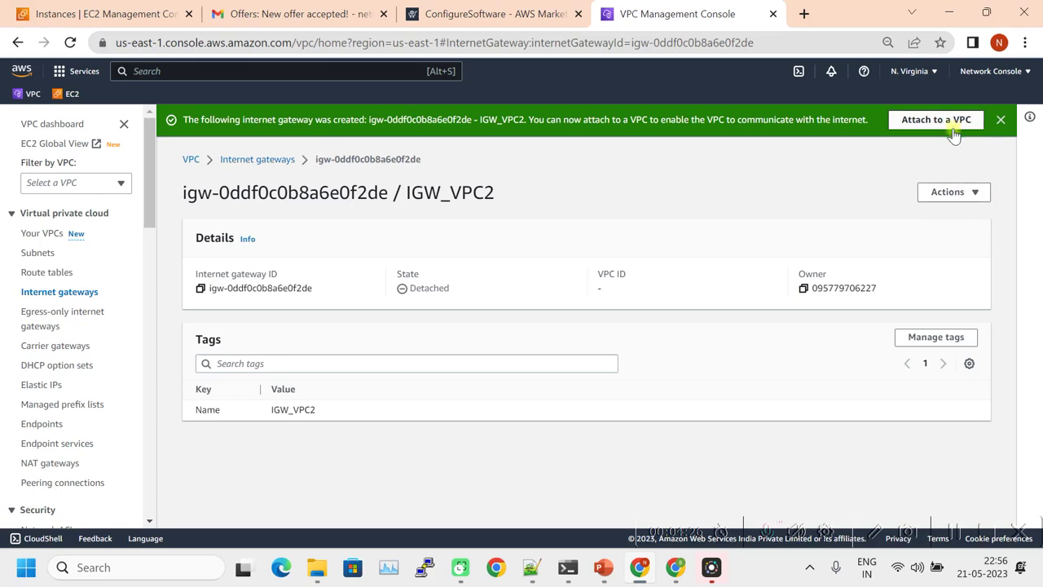
- Attach IGW_VPC2 to VPC-2 (vpc-0c3650be1a176b7c8)
{"action": "left_click", "coordinate": [950, 122]}
{"action": "left_click", "coordinate": [183, 282]}
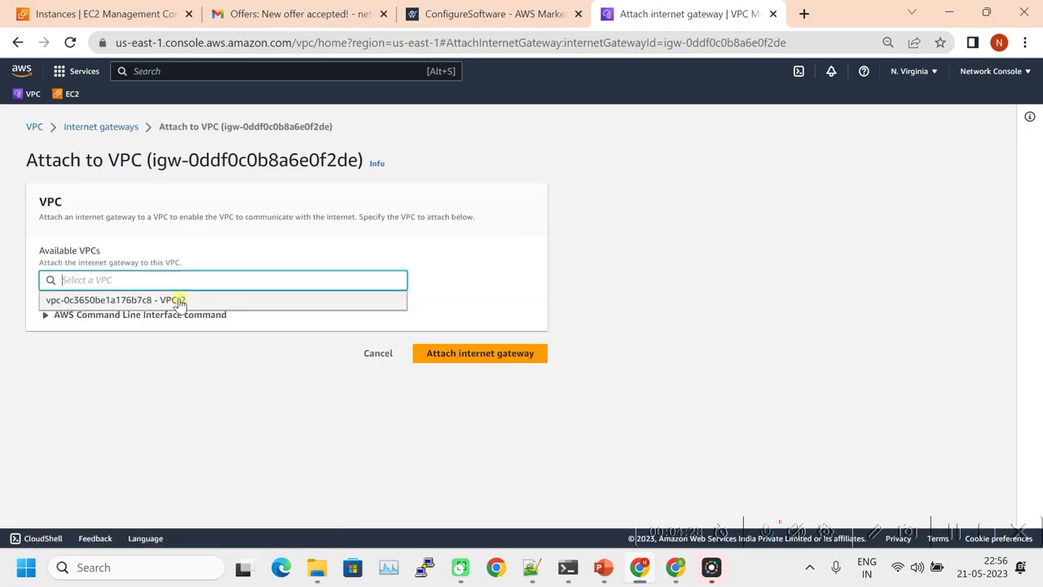
{"action": "left_click", "coordinate": [180, 300]}
{"action": "left_click", "coordinate": [468, 356]}
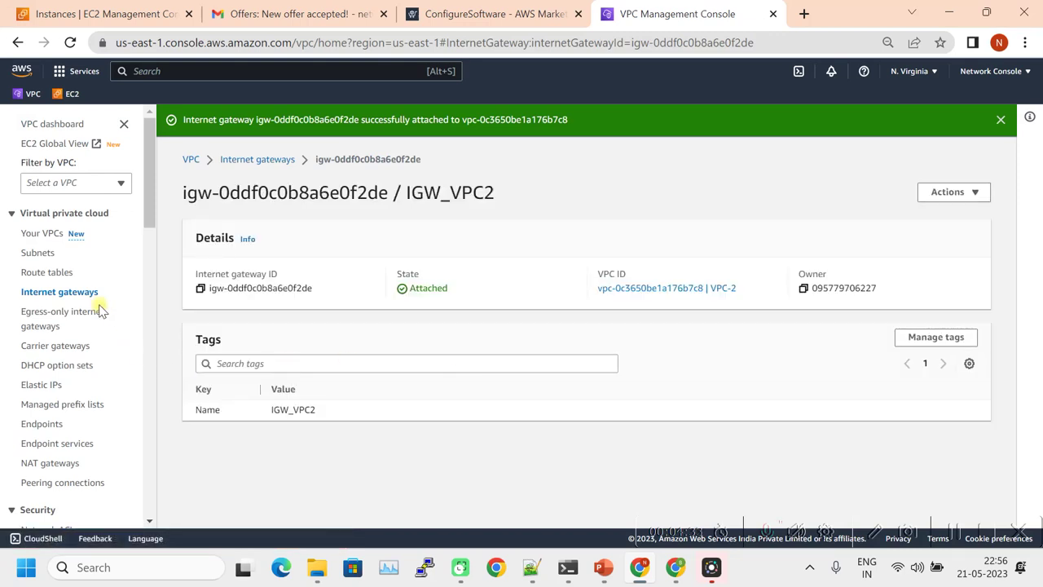
{"action": "scroll", "coordinate": [97, 326], "scroll_direction": "down", "scroll_amount": 3}
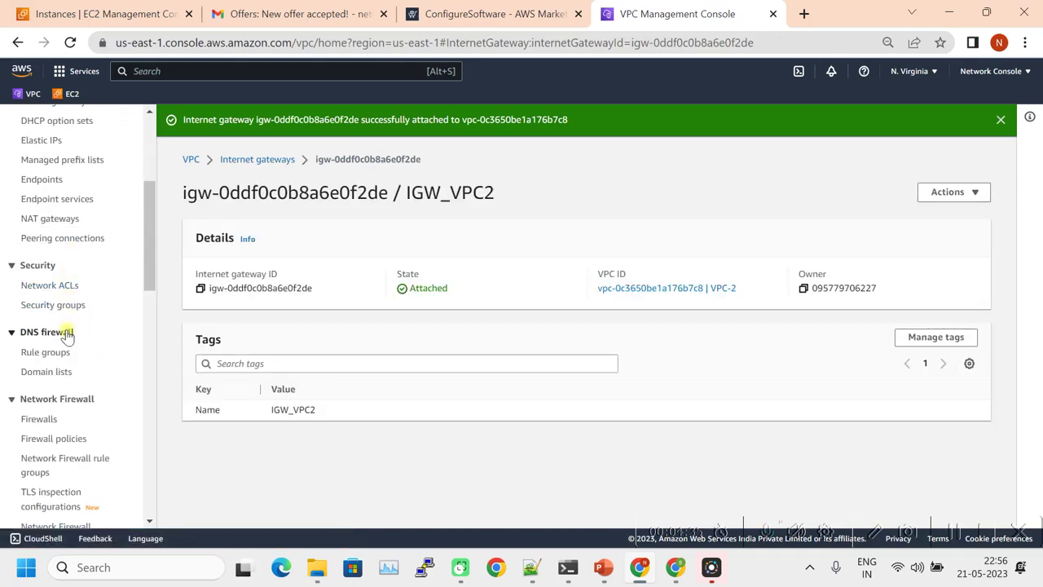
{"action": "scroll", "coordinate": [70, 334], "scroll_direction": "up", "scroll_amount": 1}
{"action": "scroll", "coordinate": [70, 336], "scroll_direction": "up", "scroll_amount": 1}
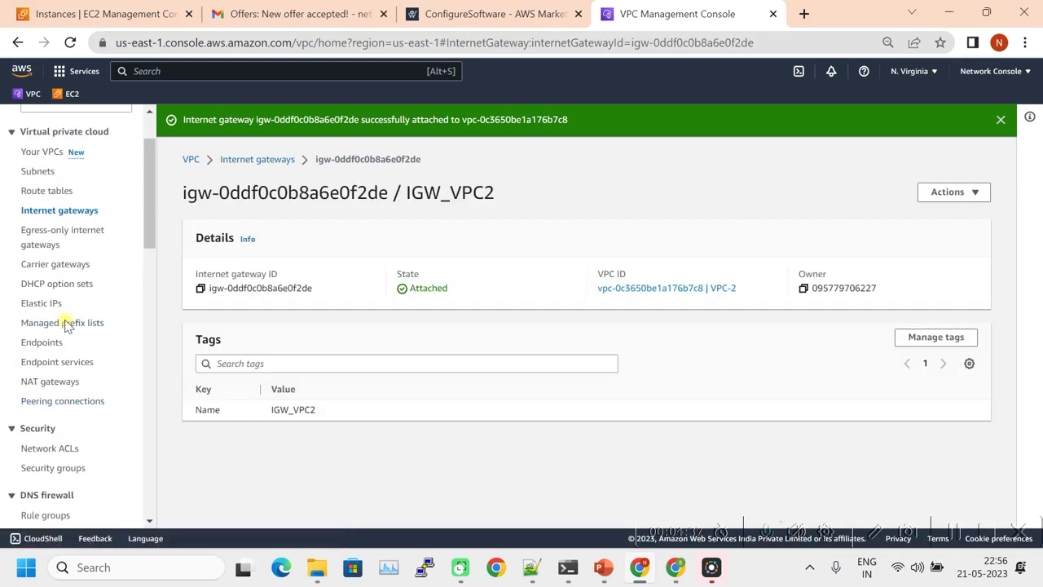
- Retry associating 52.206.233.29 with eni-0ca1c34ff409153fc at 10.20.0.4, now successfully
{"action": "left_click", "coordinate": [40, 304]}
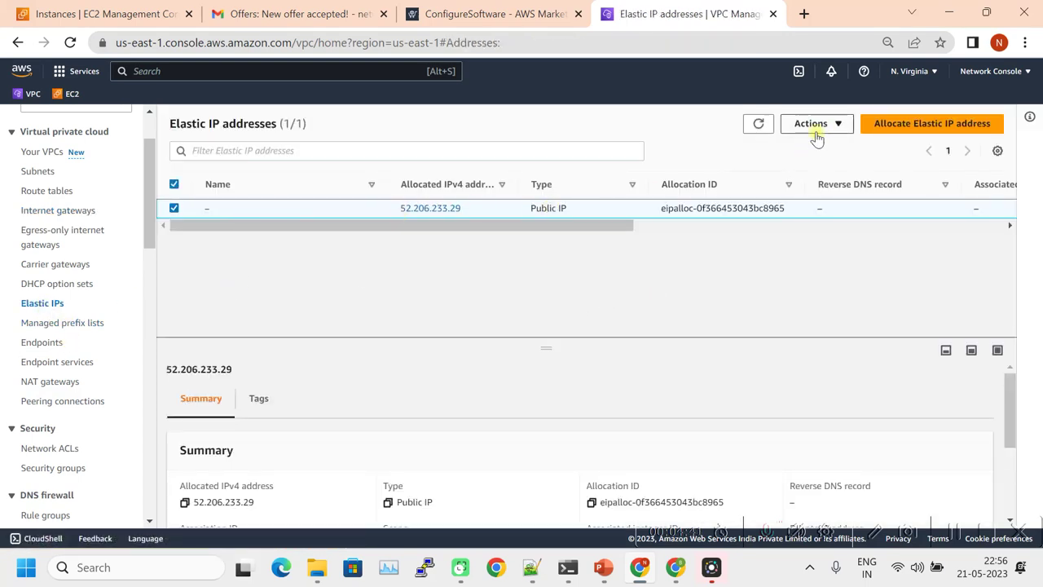
{"action": "left_click", "coordinate": [815, 124]}
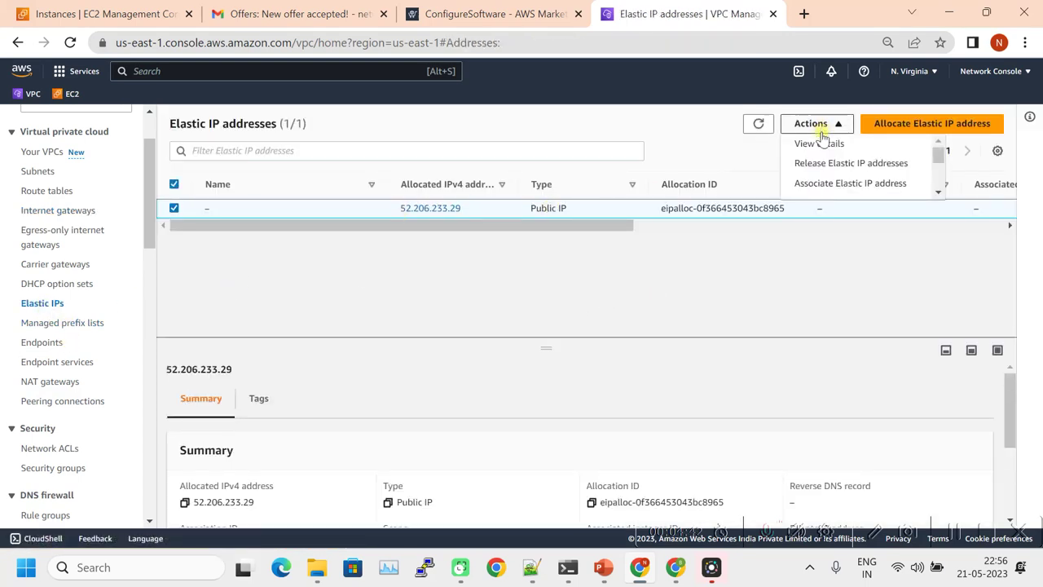
{"action": "left_click", "coordinate": [863, 184]}
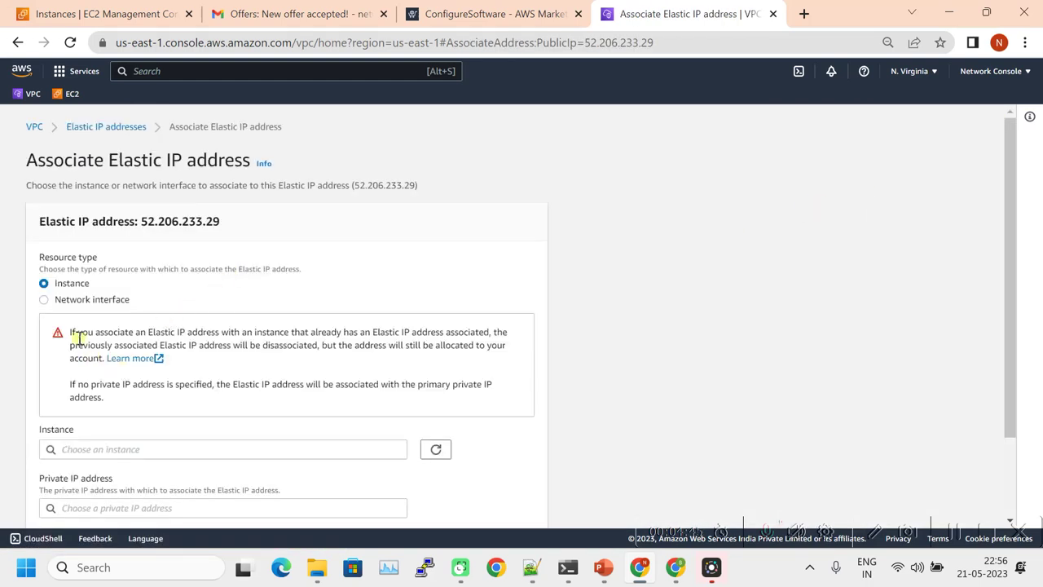
{"action": "left_click", "coordinate": [44, 300]}
{"action": "scroll", "coordinate": [177, 320], "scroll_direction": "down", "scroll_amount": 2}
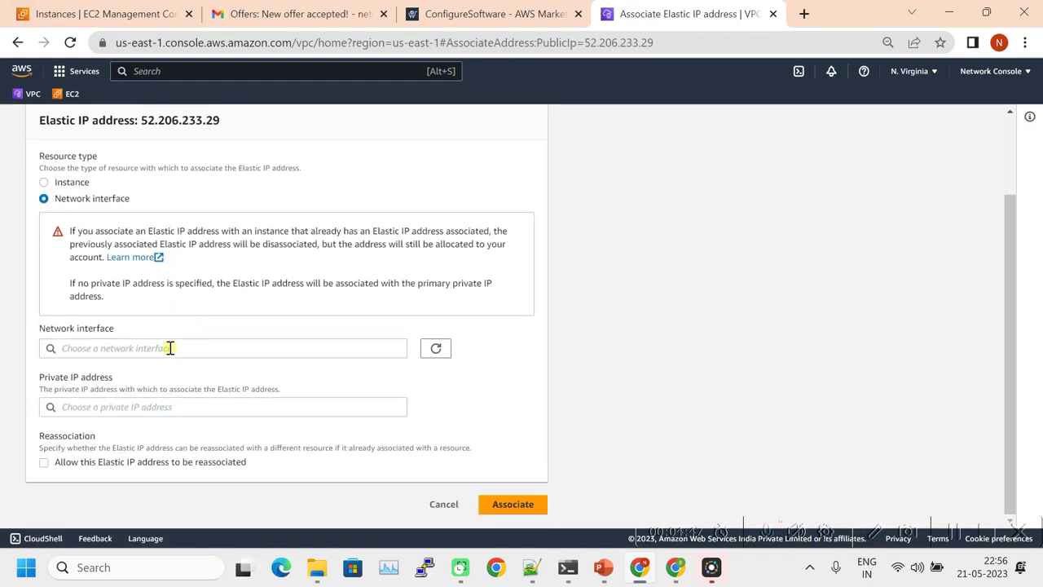
{"action": "left_click", "coordinate": [169, 348]}
{"action": "left_click", "coordinate": [171, 462]}
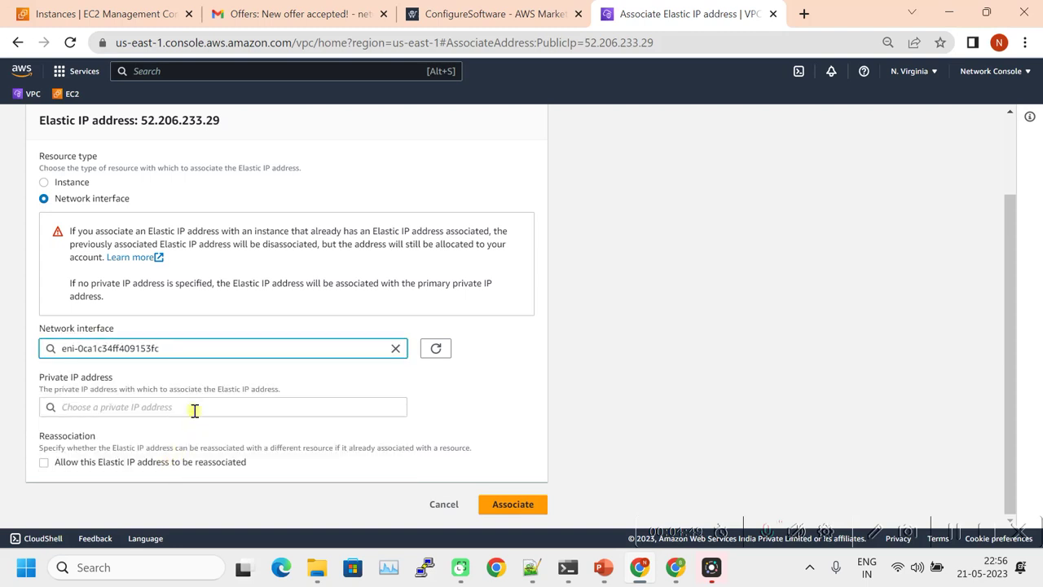
{"action": "left_click", "coordinate": [194, 410]}
{"action": "left_click", "coordinate": [175, 427]}
{"action": "left_click", "coordinate": [520, 505]}
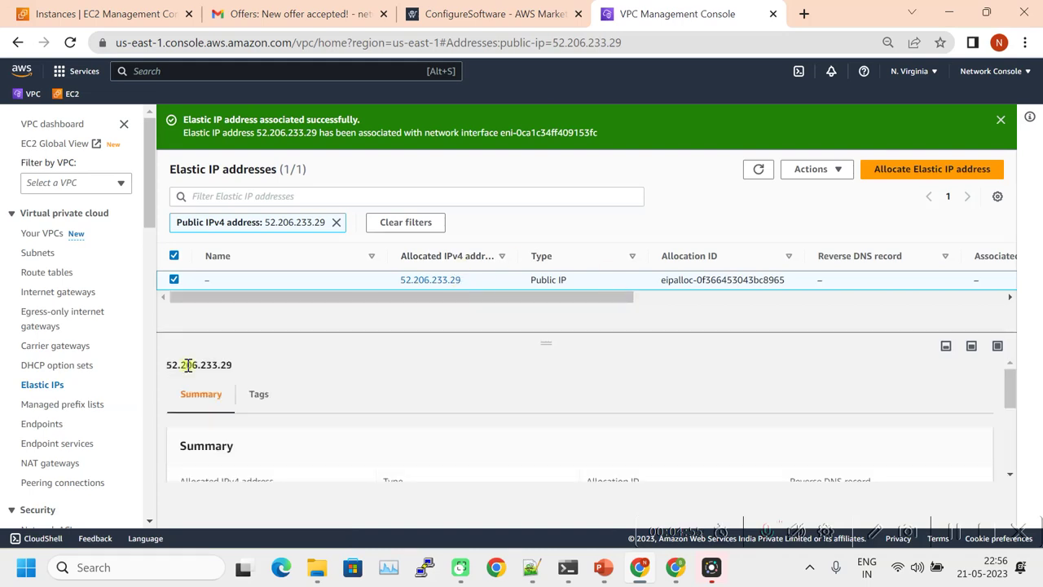
- Return to the EC2 dashboard and open the Network Interfaces list
{"action": "scroll", "coordinate": [81, 383], "scroll_direction": "down", "scroll_amount": 2}
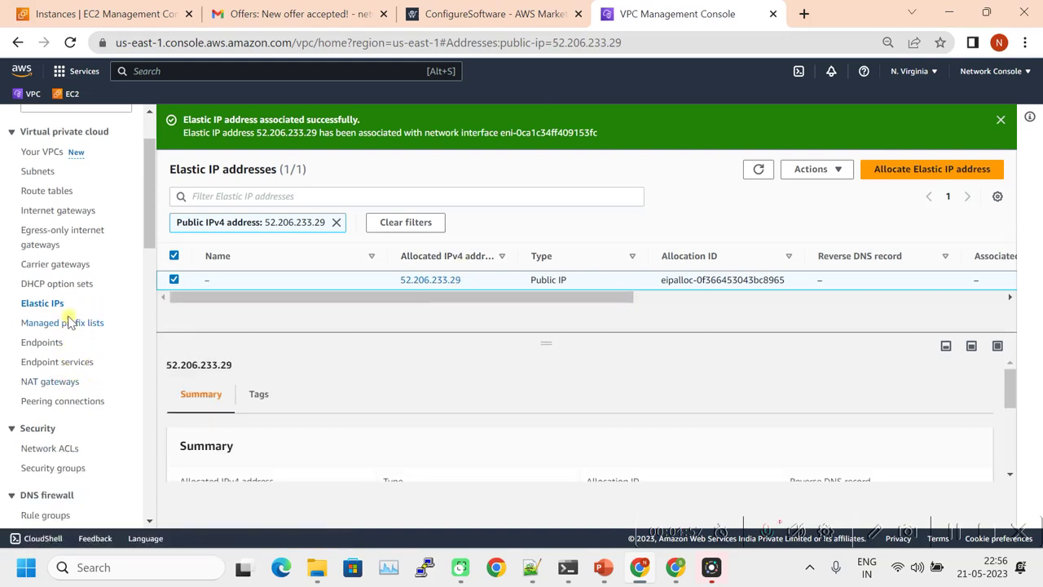
{"action": "scroll", "coordinate": [98, 326], "scroll_direction": "down", "scroll_amount": 4}
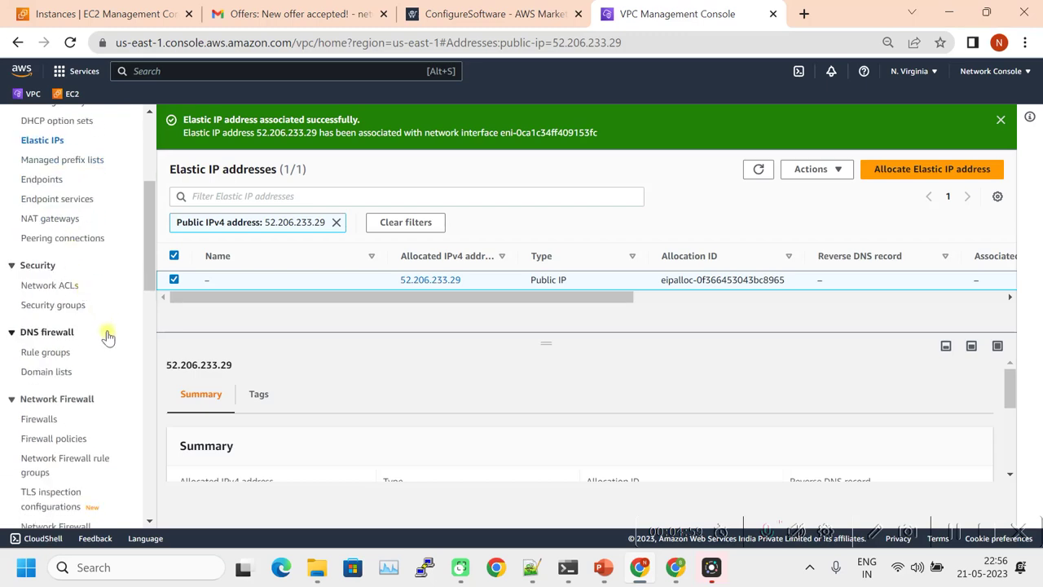
{"action": "left_click", "coordinate": [72, 94]}
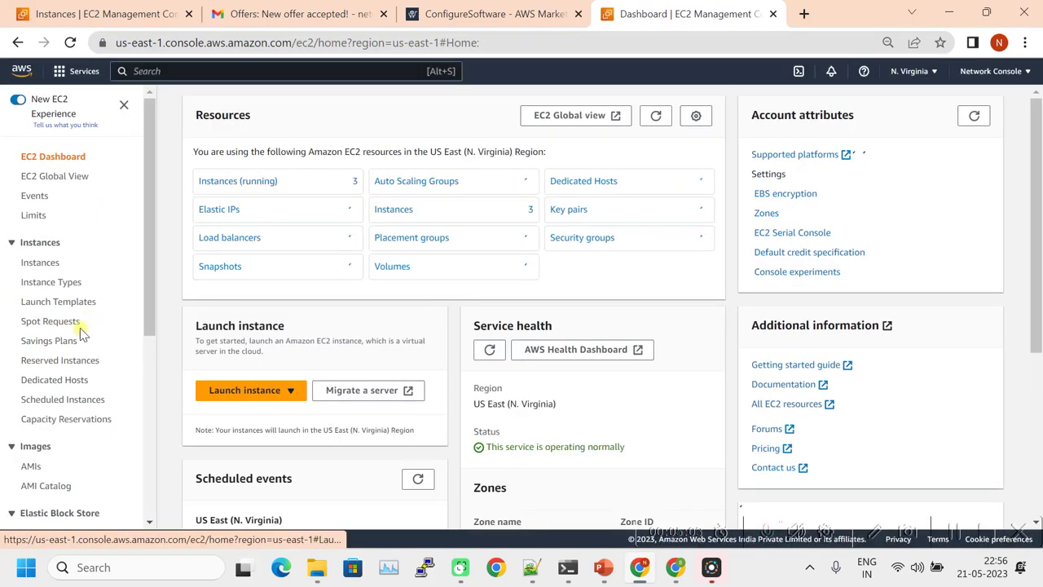
{"action": "scroll", "coordinate": [73, 428], "scroll_direction": "down", "scroll_amount": 2}
{"action": "scroll", "coordinate": [57, 269], "scroll_direction": "down", "scroll_amount": 2}
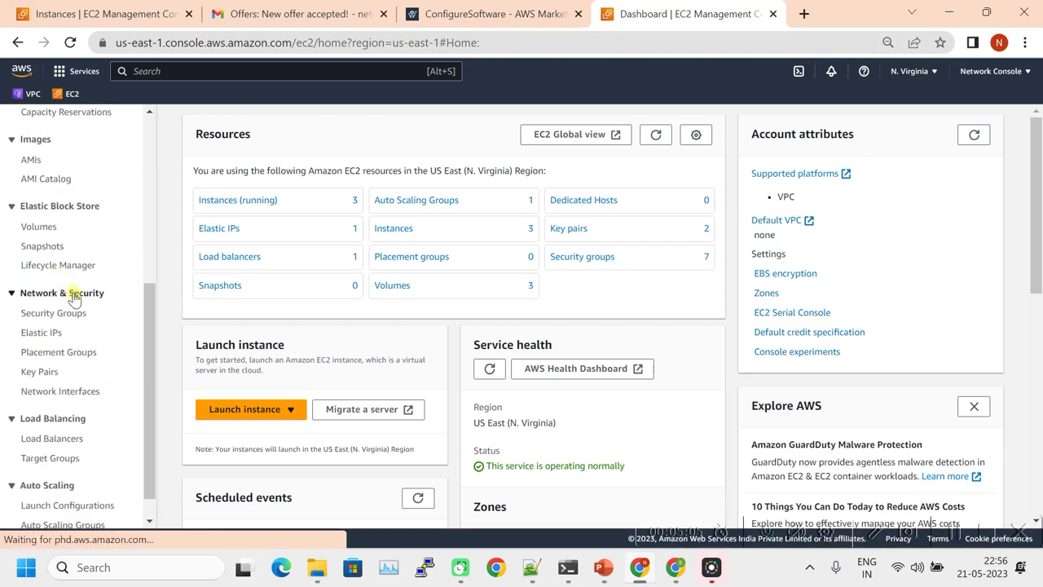
{"action": "left_click", "coordinate": [68, 394]}
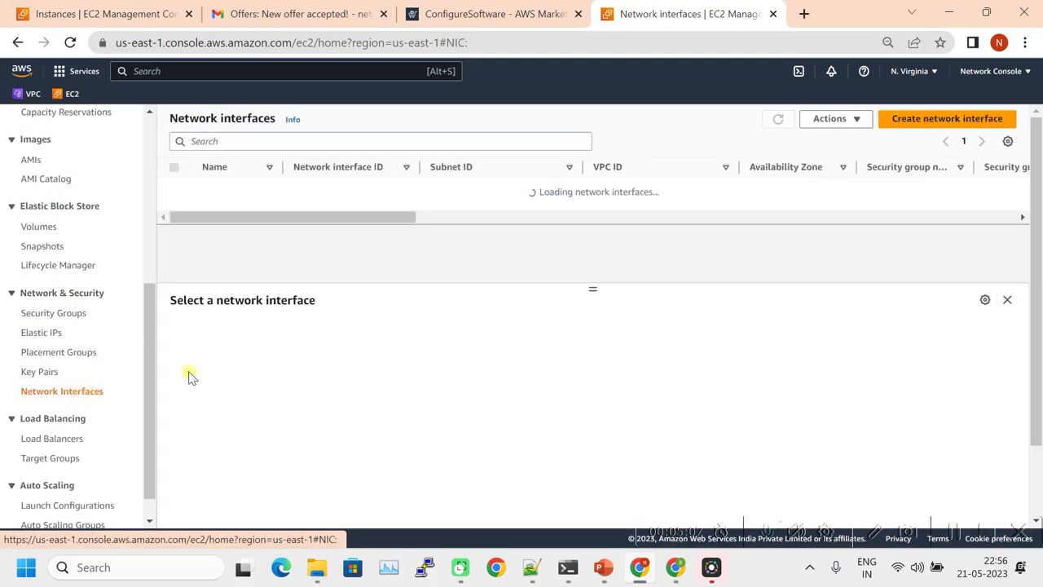
{"action": "scroll", "coordinate": [196, 245], "scroll_direction": "down", "scroll_amount": 2}
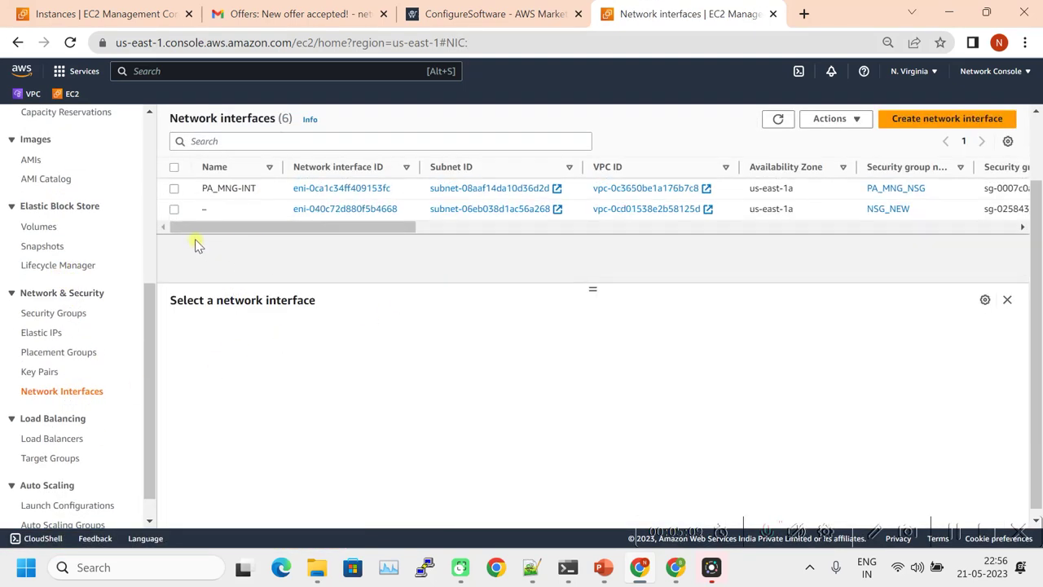
{"action": "left_click_drag", "start_coordinate": [251, 232], "coordinate": [420, 229]}
{"action": "left_click_drag", "start_coordinate": [526, 230], "coordinate": [702, 227]}
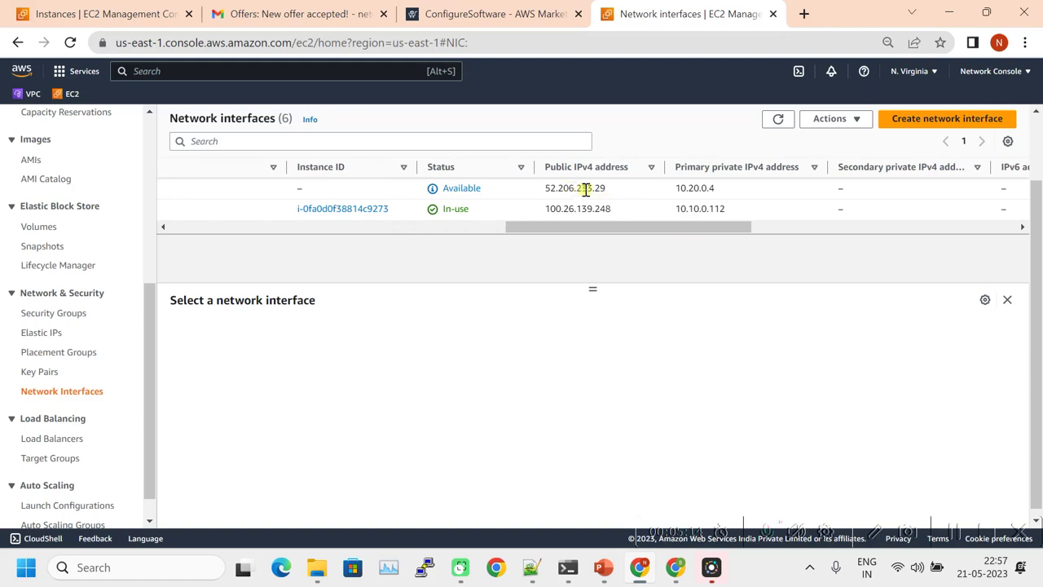
{"action": "left_click_drag", "start_coordinate": [559, 228], "coordinate": [218, 232]}
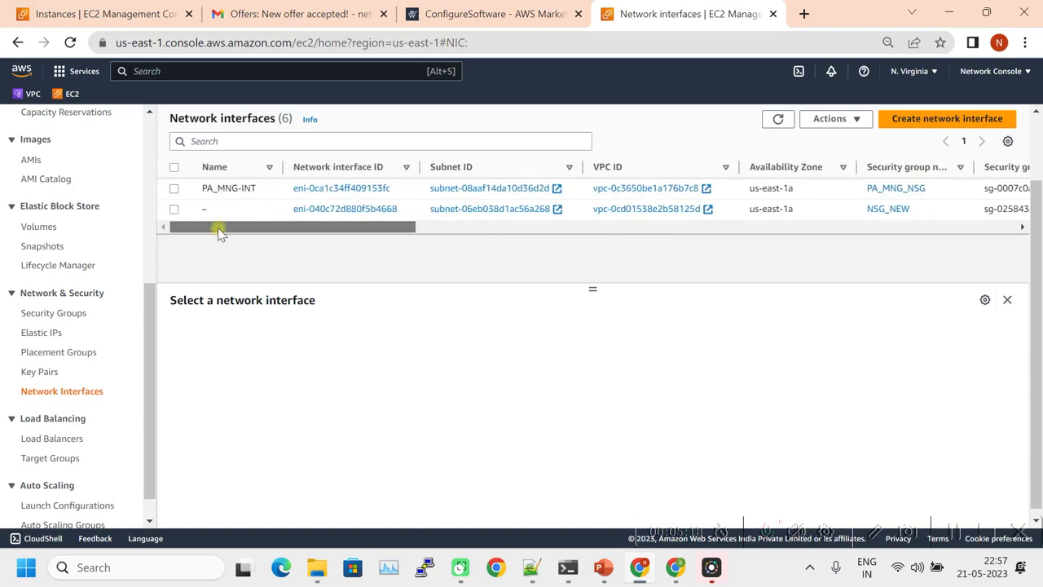
- Attach PA_MNG-INT to the PA-Firewall instance i-05e5642d65fafd956
{"action": "left_click", "coordinate": [175, 189]}
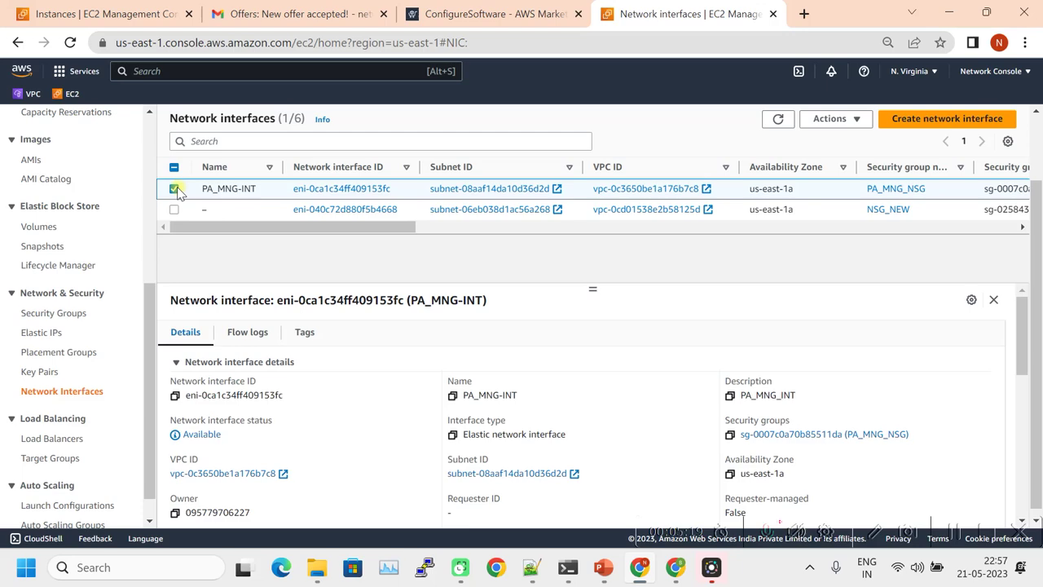
{"action": "left_click", "coordinate": [856, 119]}
{"action": "left_click", "coordinate": [860, 144]}
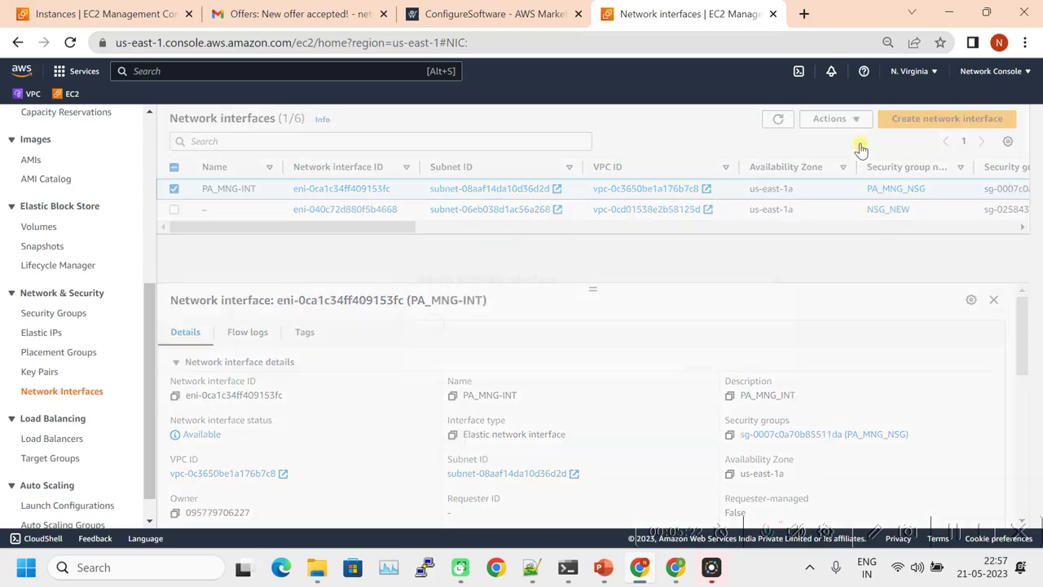
{"action": "left_click", "coordinate": [549, 287]}
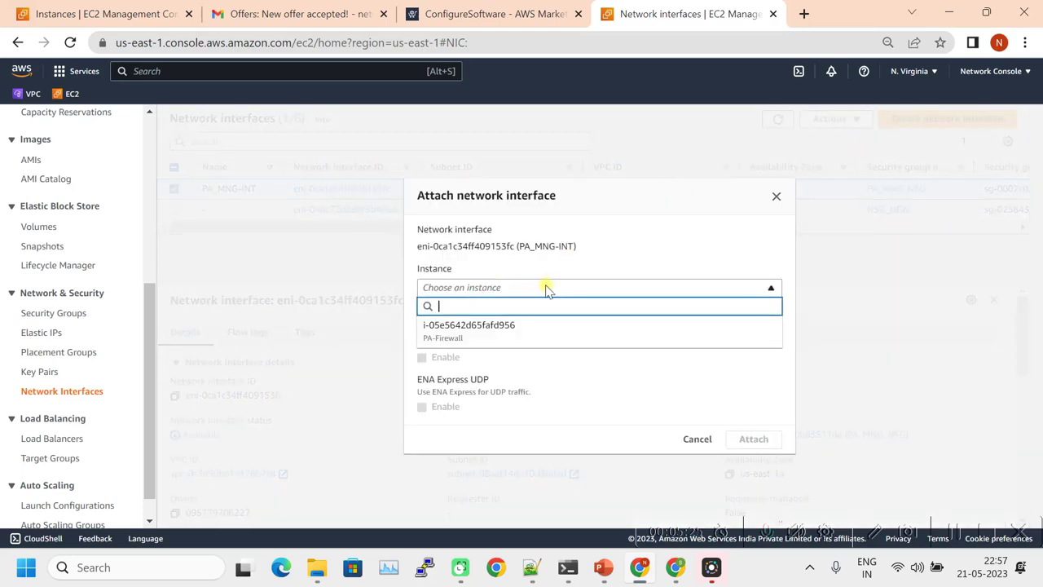
{"action": "left_click", "coordinate": [493, 330]}
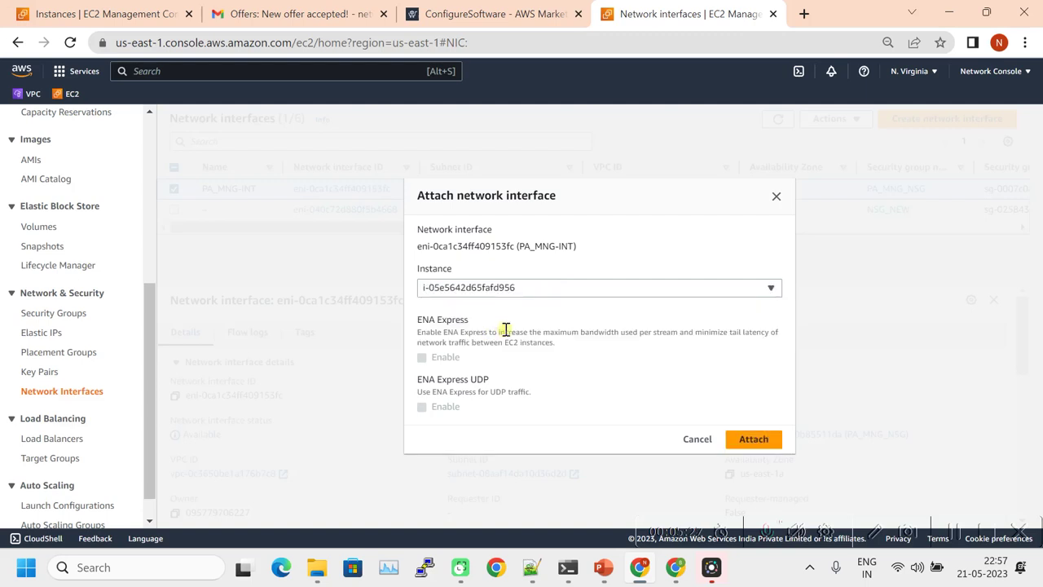
{"action": "left_click", "coordinate": [751, 462]}
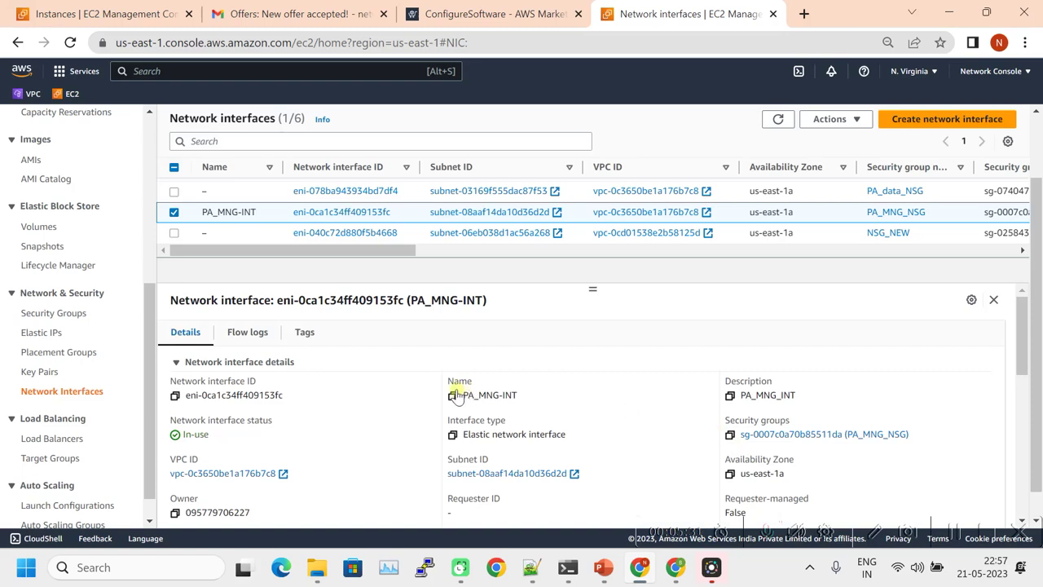
{"action": "scroll", "coordinate": [88, 367], "scroll_direction": "up", "scroll_amount": 3}
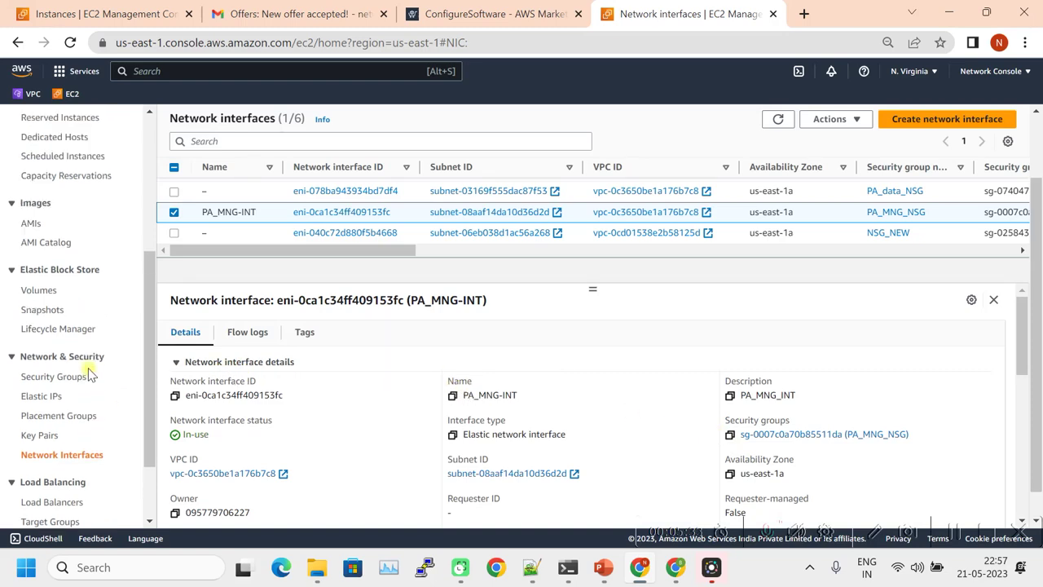
- Copy PA-Firewall's Elastic IP 52.206.233.29 from its instance details
{"action": "left_click", "coordinate": [39, 201]}
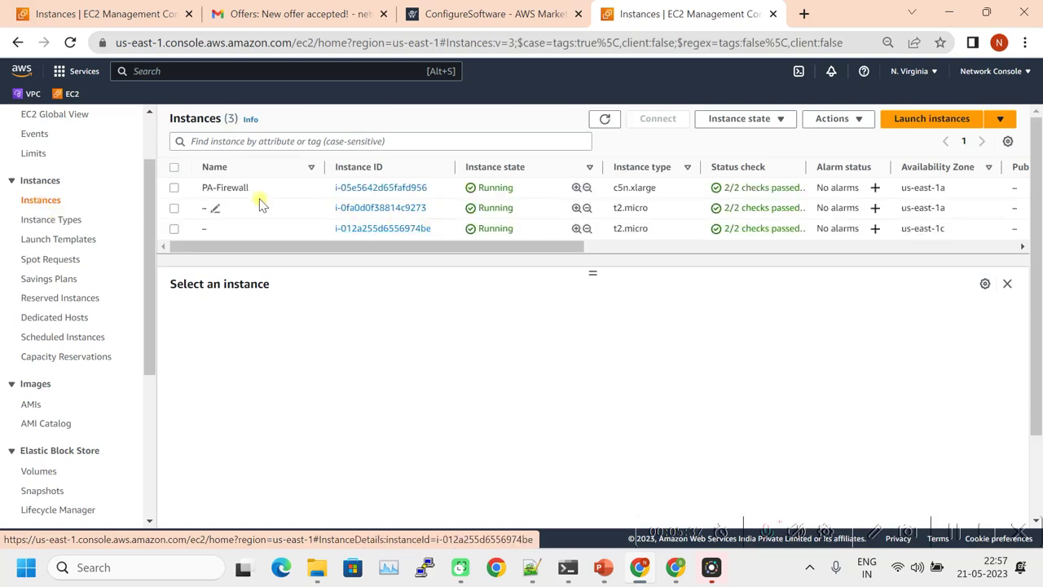
{"action": "left_click", "coordinate": [174, 188]}
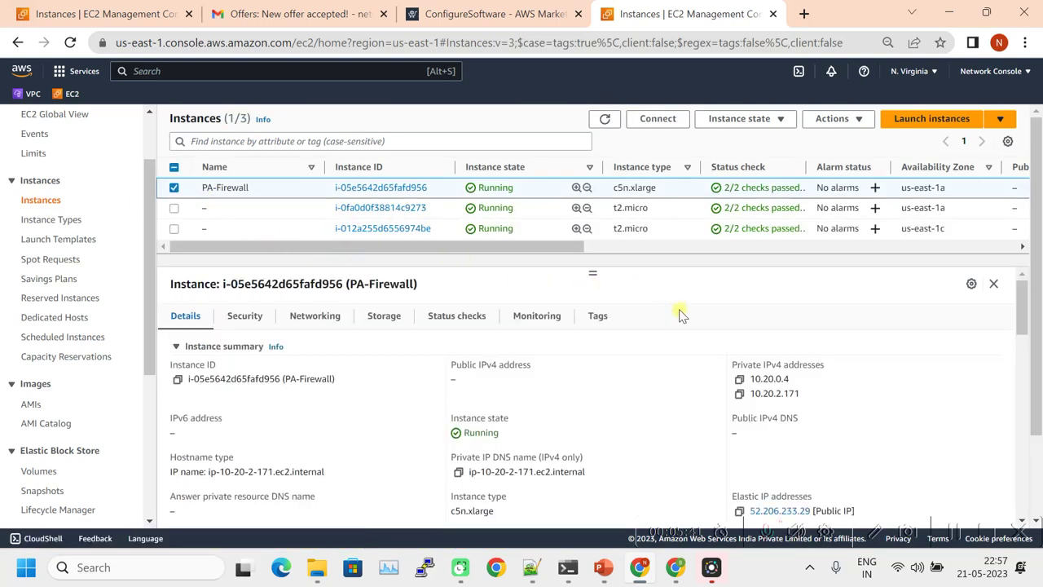
{"action": "scroll", "coordinate": [687, 401], "scroll_direction": "down", "scroll_amount": 1}
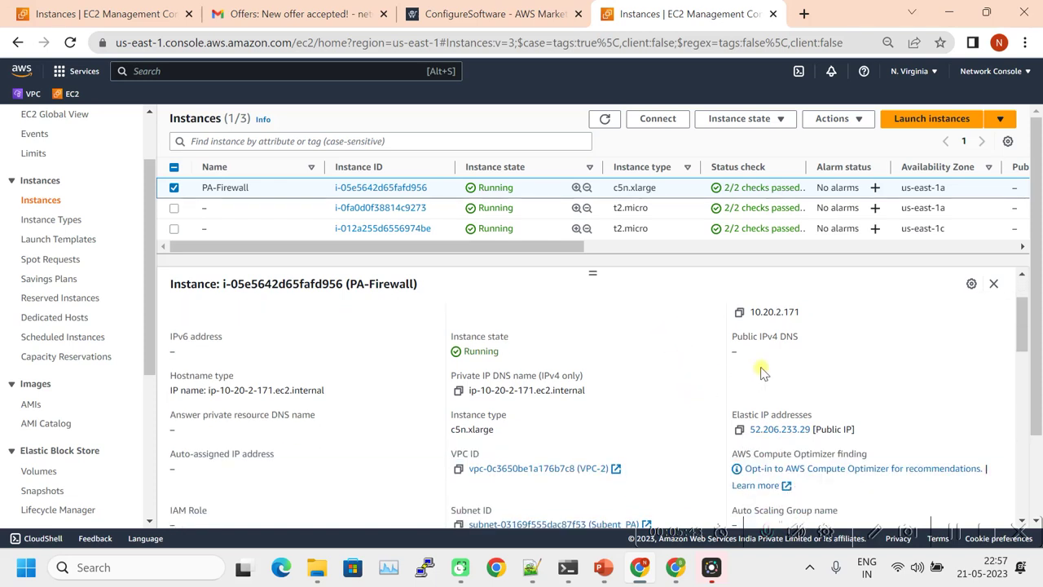
{"action": "scroll", "coordinate": [799, 367], "scroll_direction": "down", "scroll_amount": 1}
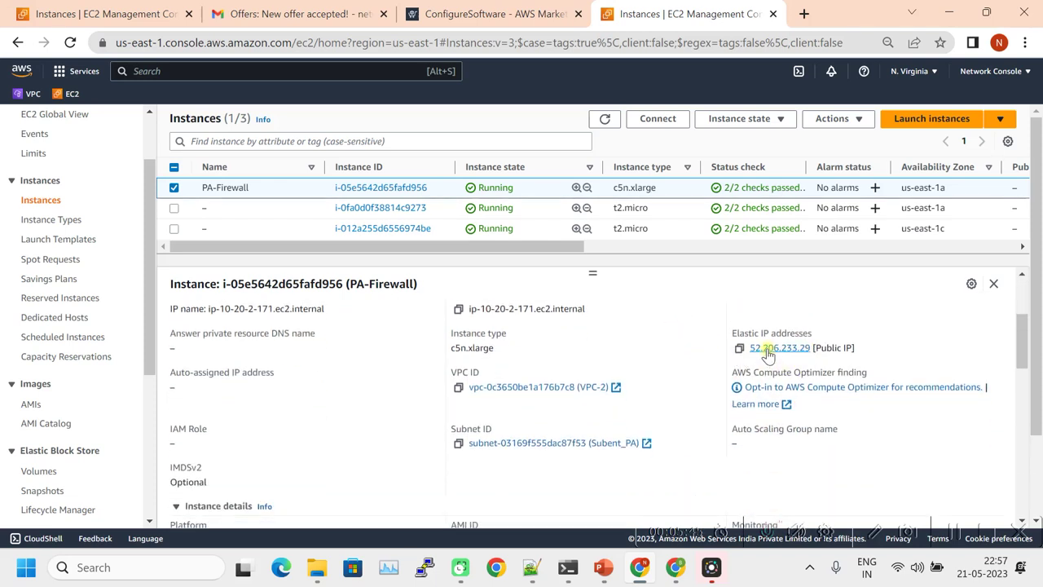
{"action": "left_click", "coordinate": [741, 350]}
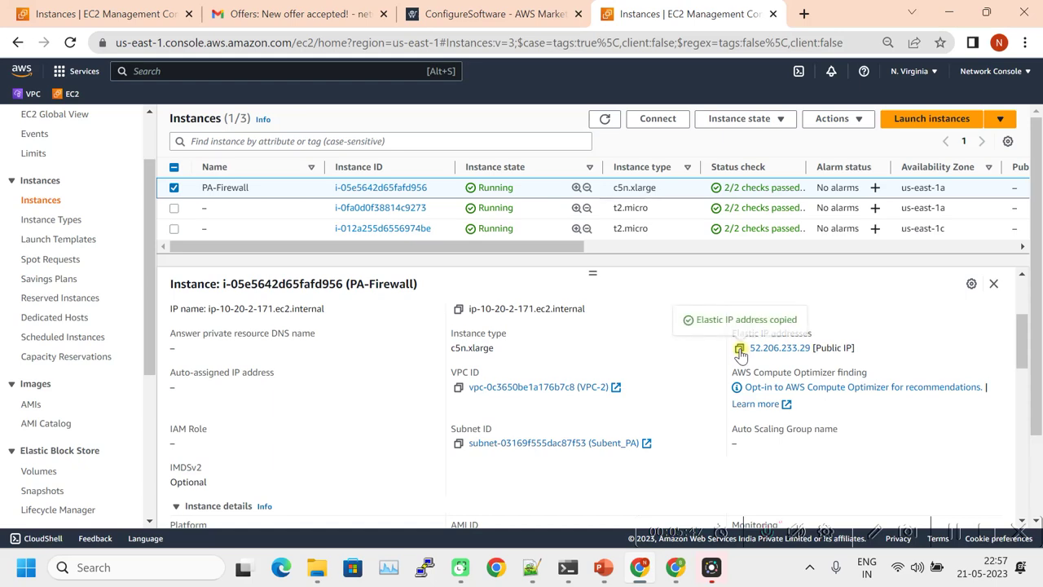
{"action": "left_click", "coordinate": [805, 14]}
- Load the firewall address 52.206.233.29 in the new Chrome tab, then go back to EC2 Instances
{"action": "left_click", "coordinate": [504, 43]}
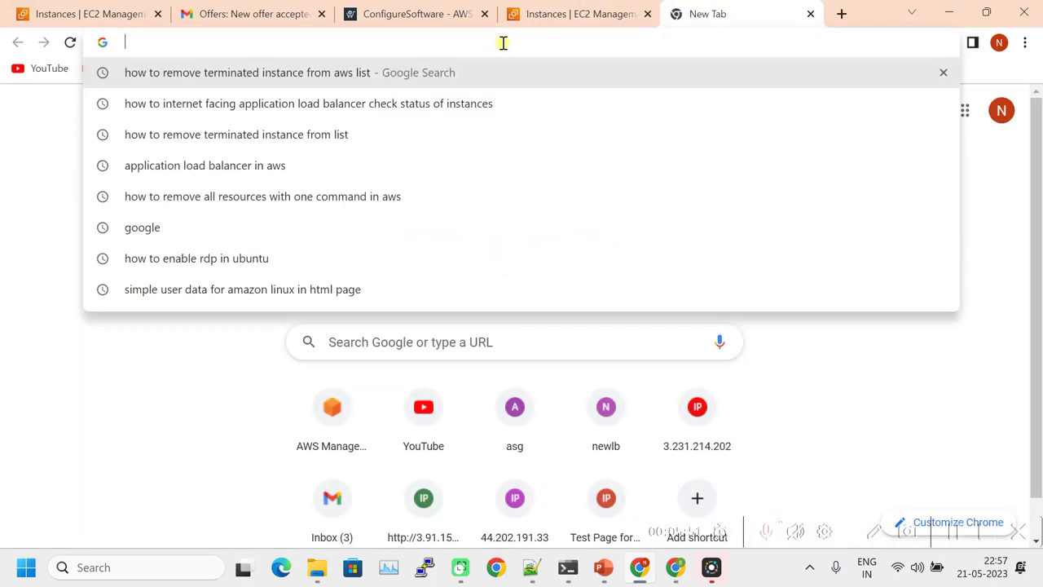
{"action": "key", "text": "ctrl+v"}
{"action": "key", "text": "Return"}
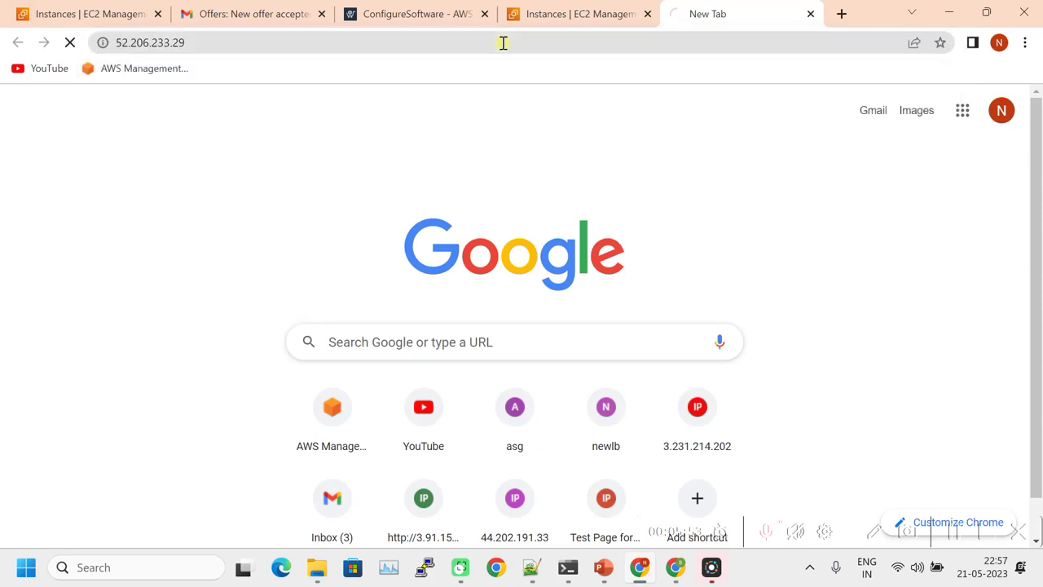
{"action": "left_click", "coordinate": [375, 48]}
{"action": "key", "text": "ctrl+c"}
{"action": "key", "text": "Home"}
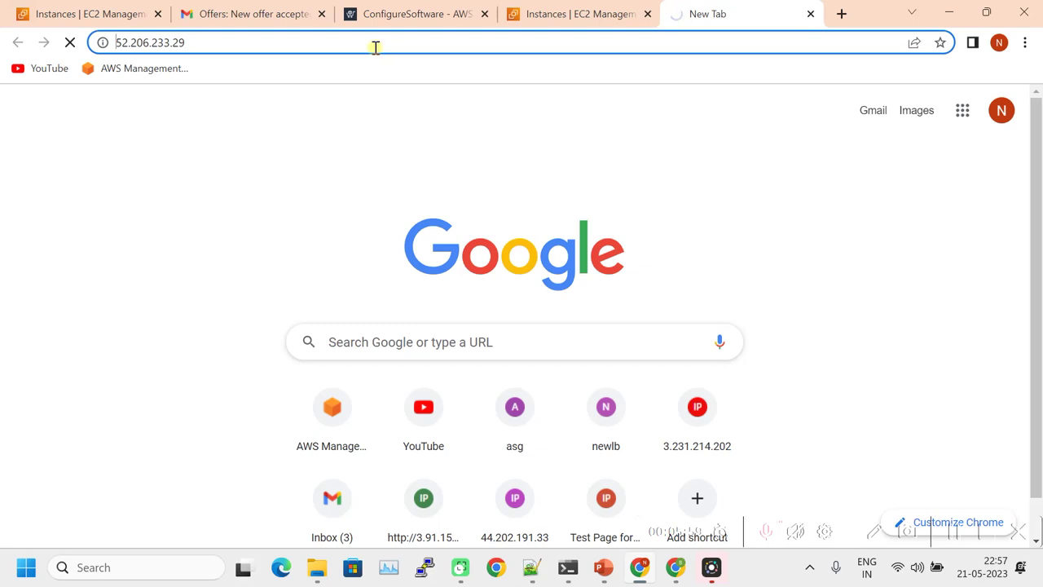
{"action": "left_click", "coordinate": [568, 10]}
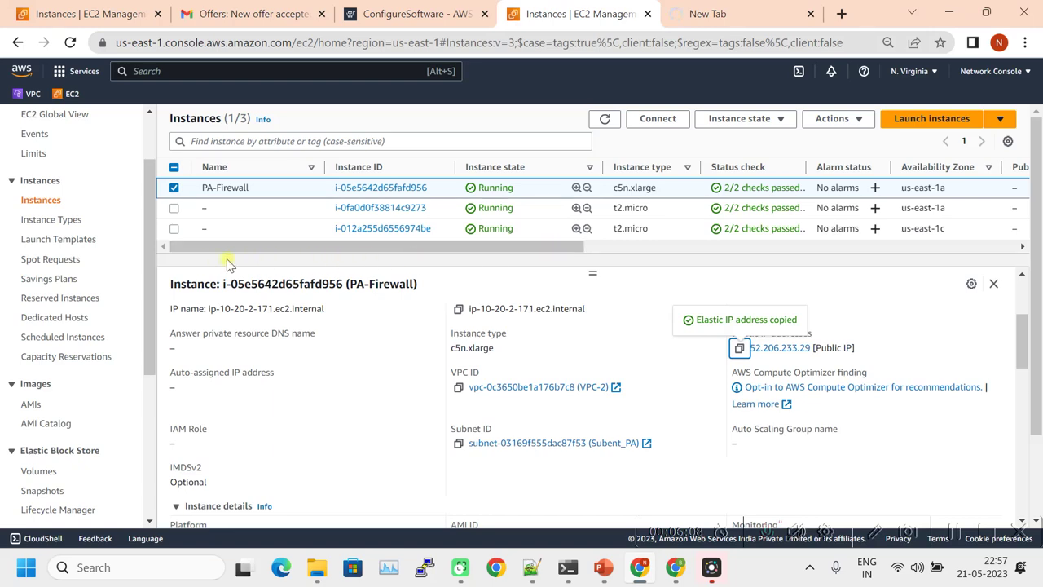
- Inspect the VPC-1 route table with its two subnets, then clear its selection
{"action": "scroll", "coordinate": [93, 275], "scroll_direction": "down", "scroll_amount": 3}
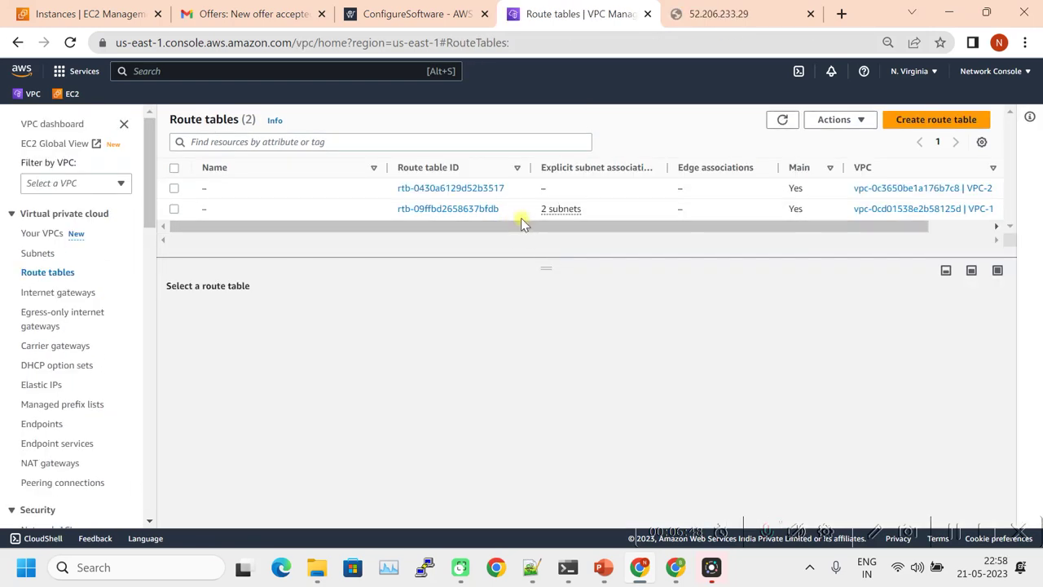
{"action": "left_click_drag", "start_coordinate": [521, 217], "coordinate": [342, 237]}
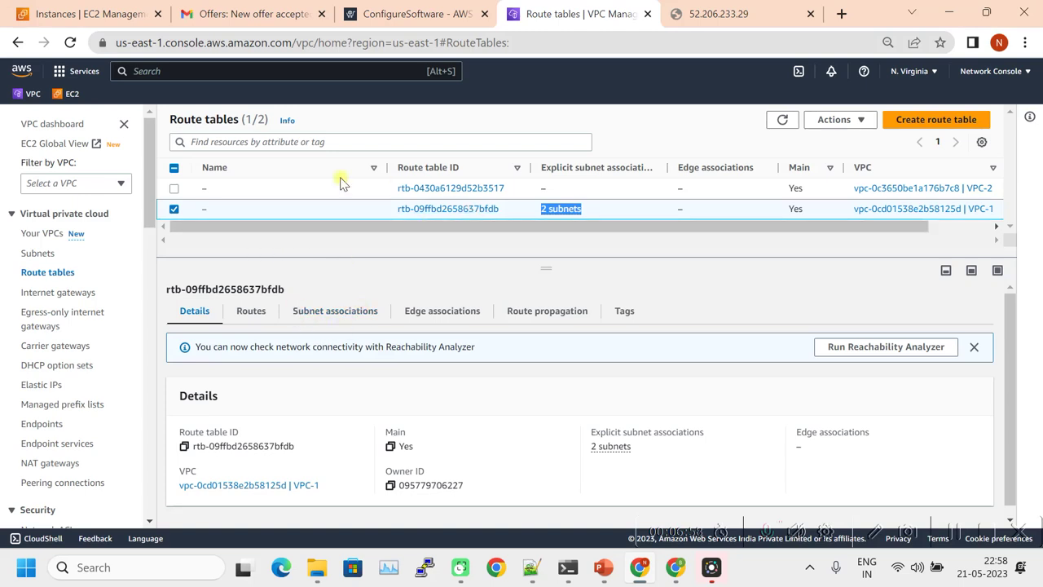
{"action": "left_click", "coordinate": [173, 210]}
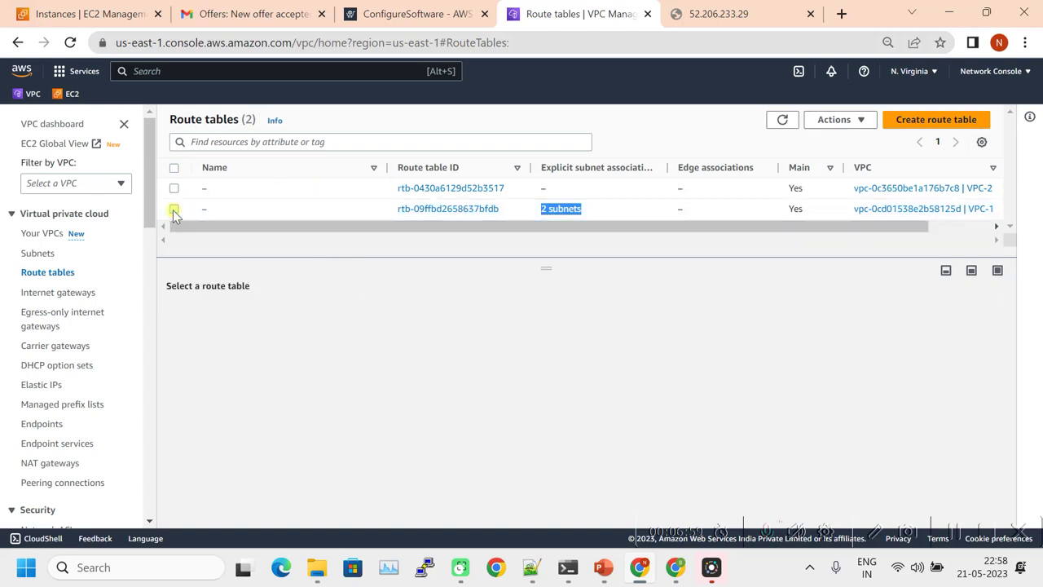
- Create route table MNG_RT in VPC-2 and start editing its routes
{"action": "left_click", "coordinate": [919, 120]}
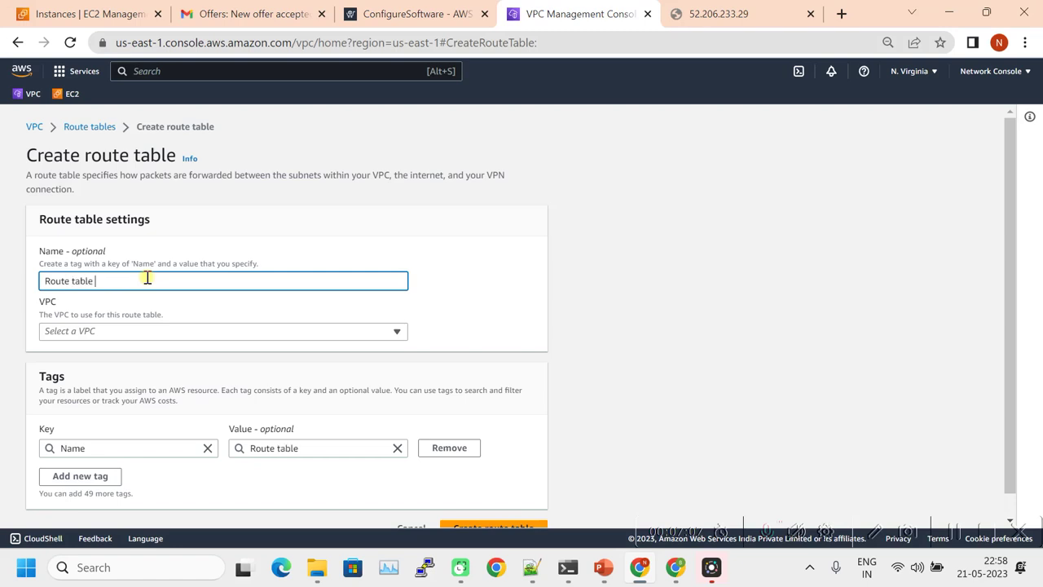
{"action": "key", "text": "BackSpace"}
{"action": "key", "text": "BackSpace"}
{"action": "key", "text": "BackSpace"}
{"action": "key", "text": "BackSpace"}
{"action": "key", "text": "BackSpace"}
{"action": "key", "text": "BackSpace"}
{"action": "key", "text": "BackSpace"}
{"action": "key", "text": "BackSpace"}
{"action": "key", "text": "BackSpace"}
{"action": "key", "text": "BackSpace"}
{"action": "key", "text": "BackSpace"}
{"action": "type", "text": "MNG_RT"}
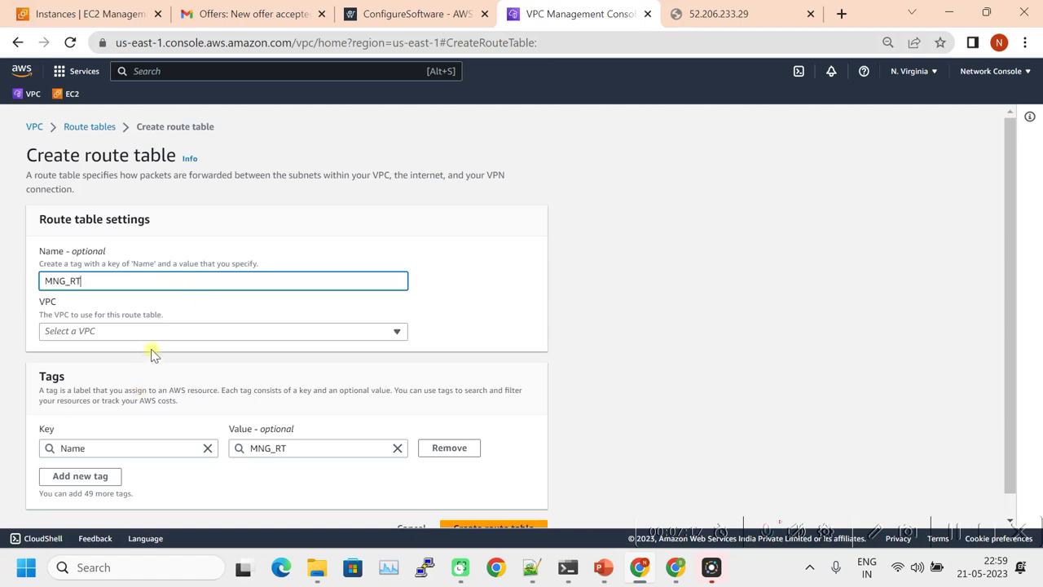
{"action": "left_click", "coordinate": [152, 332]}
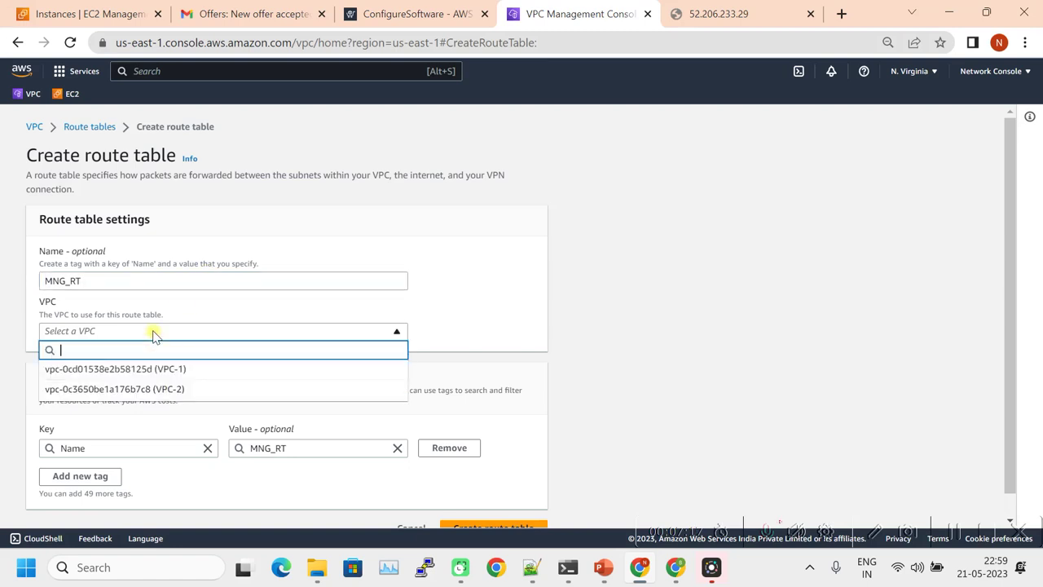
{"action": "left_click", "coordinate": [158, 389]}
{"action": "scroll", "coordinate": [160, 390], "scroll_direction": "down", "scroll_amount": 1}
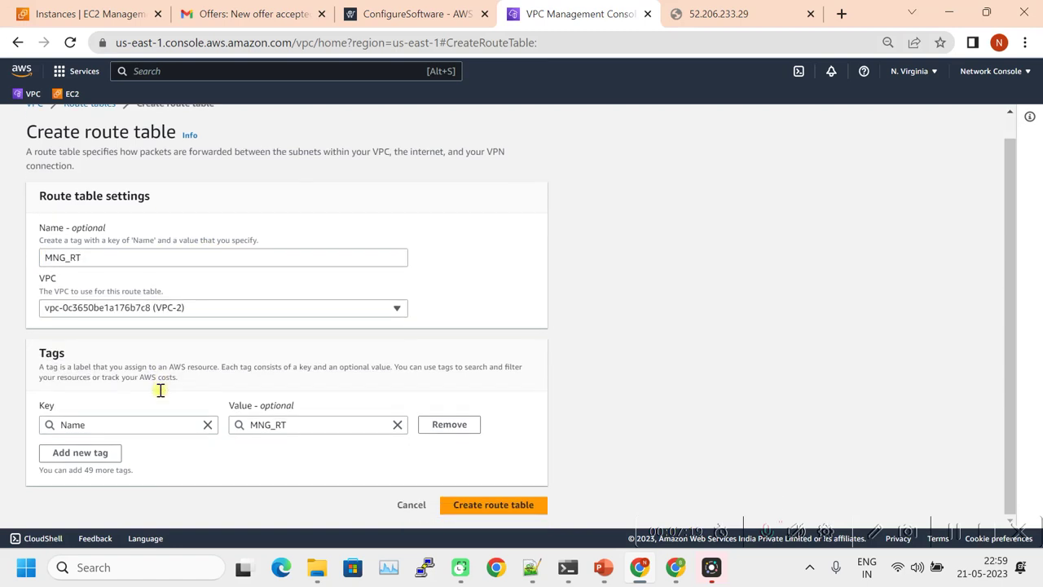
{"action": "left_click", "coordinate": [494, 504]}
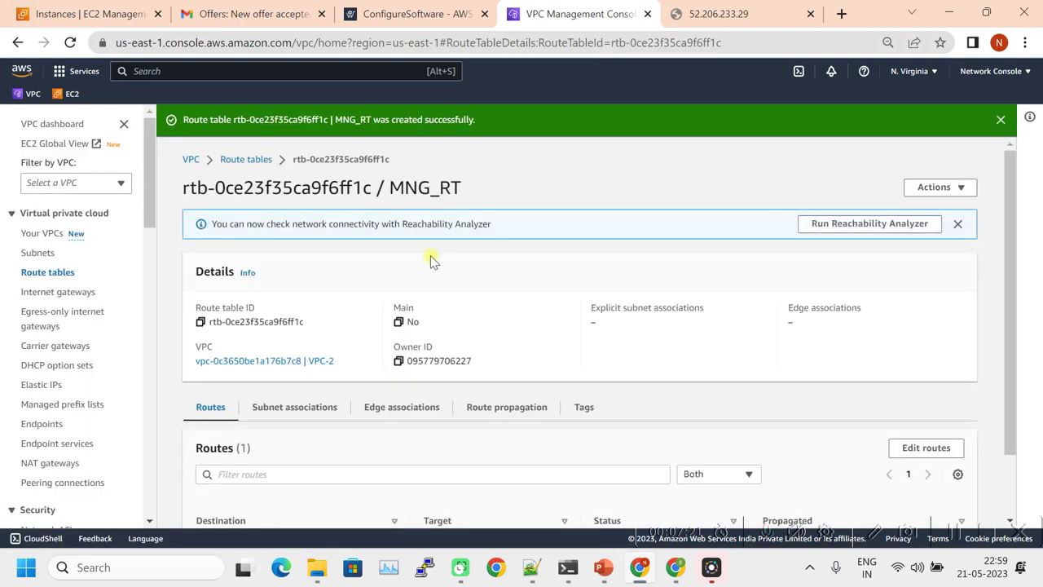
{"action": "scroll", "coordinate": [667, 339], "scroll_direction": "down", "scroll_amount": 1}
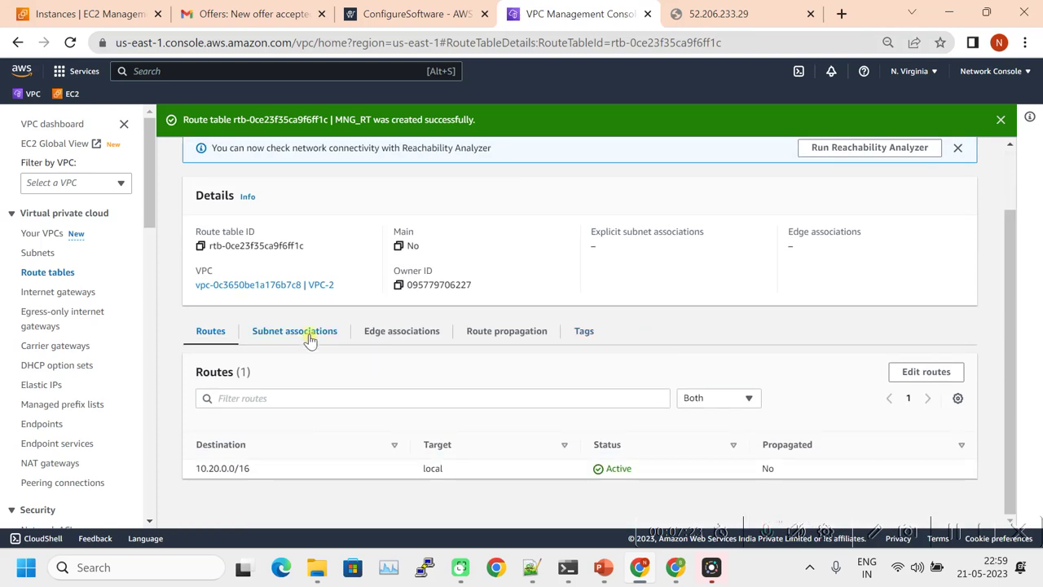
{"action": "left_click", "coordinate": [933, 377]}
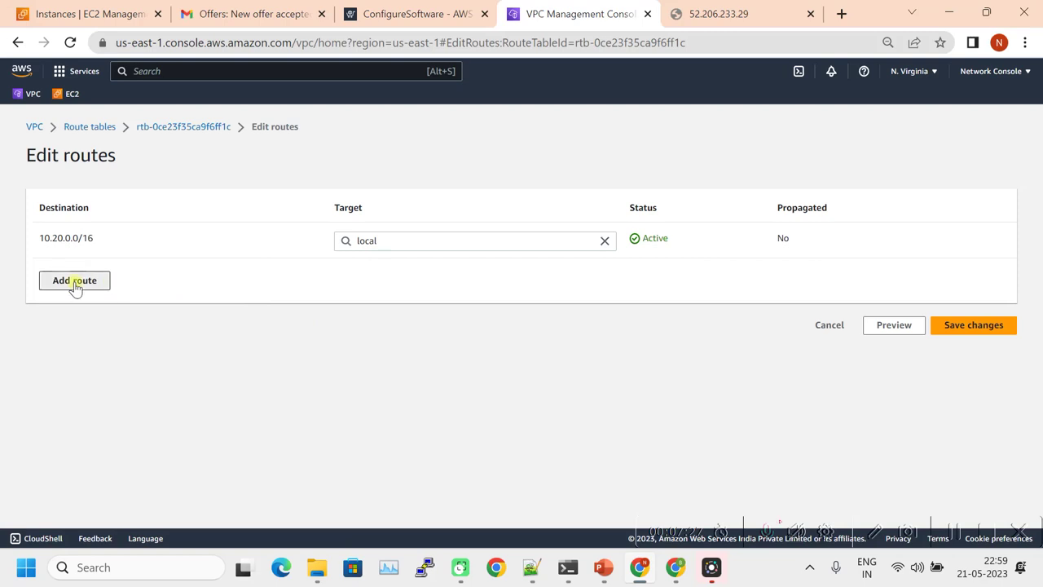
- Add and save a 0.0.0.0/0 route targeting internet gateway igw-0ddf0c0b8a6e0f2de (IGW_VPC2)
{"action": "left_click", "coordinate": [73, 281]}
{"action": "left_click", "coordinate": [141, 282]}
{"action": "left_click", "coordinate": [140, 296]}
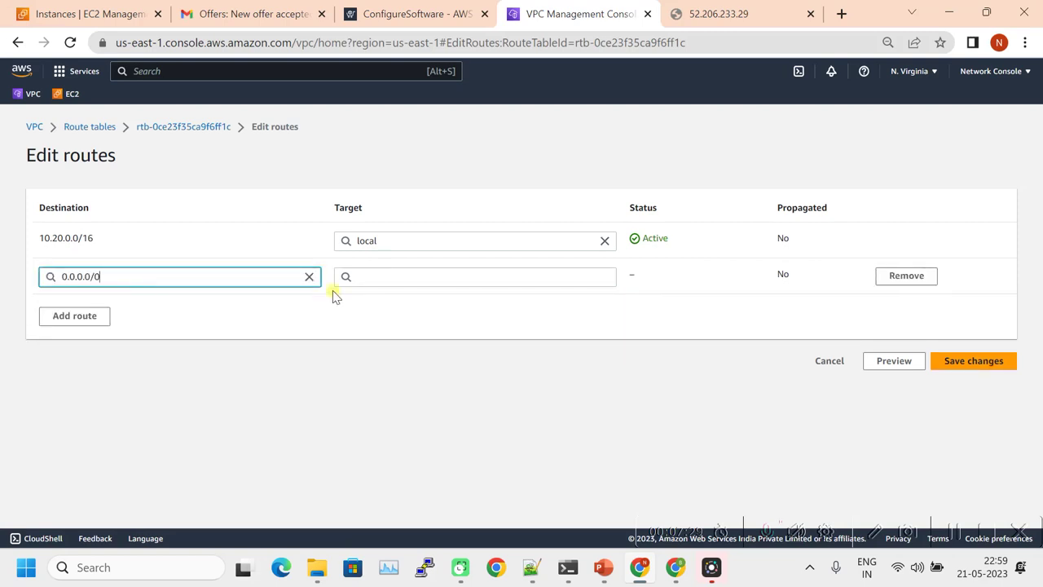
{"action": "left_click", "coordinate": [418, 276]}
{"action": "type", "text": "l"}
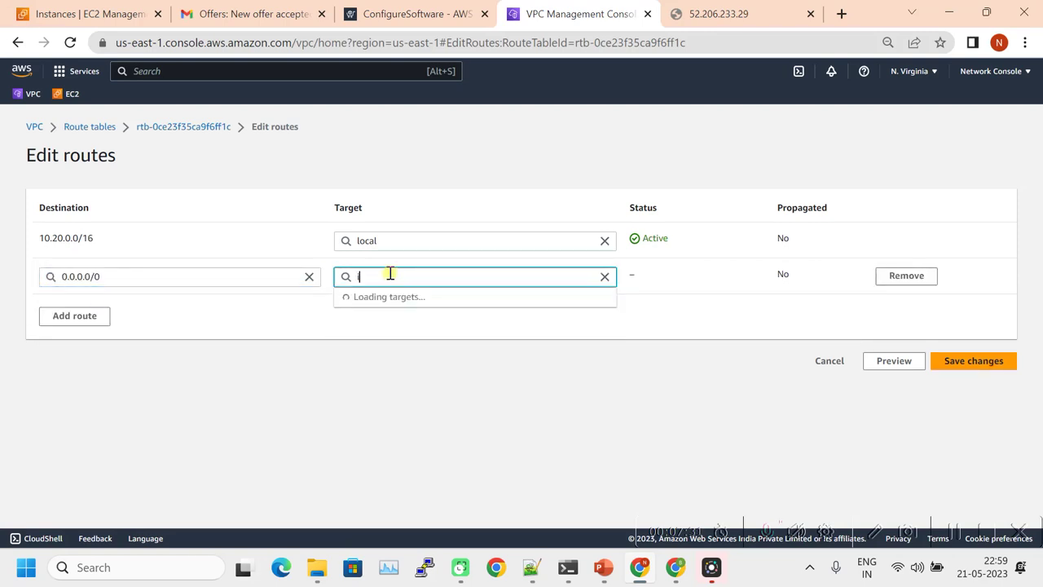
{"action": "type", "text": "nt"}
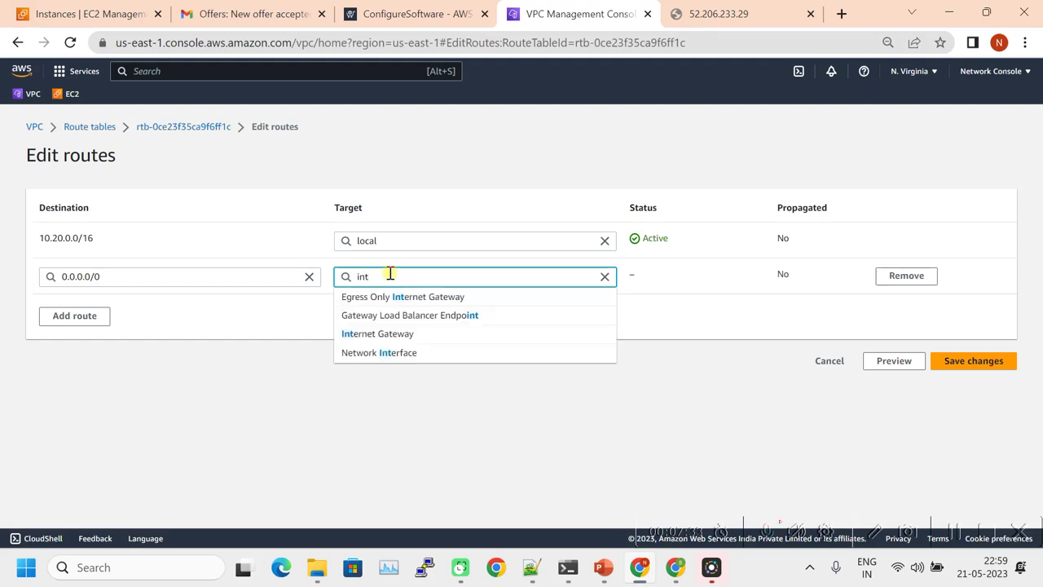
{"action": "left_click", "coordinate": [399, 334]}
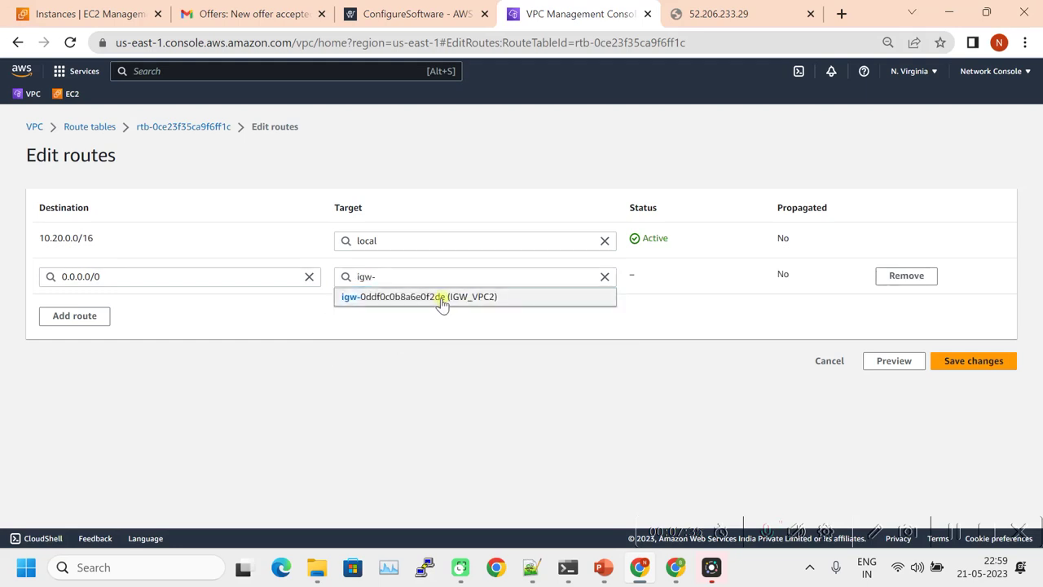
{"action": "left_click", "coordinate": [441, 301]}
{"action": "left_click", "coordinate": [979, 361]}
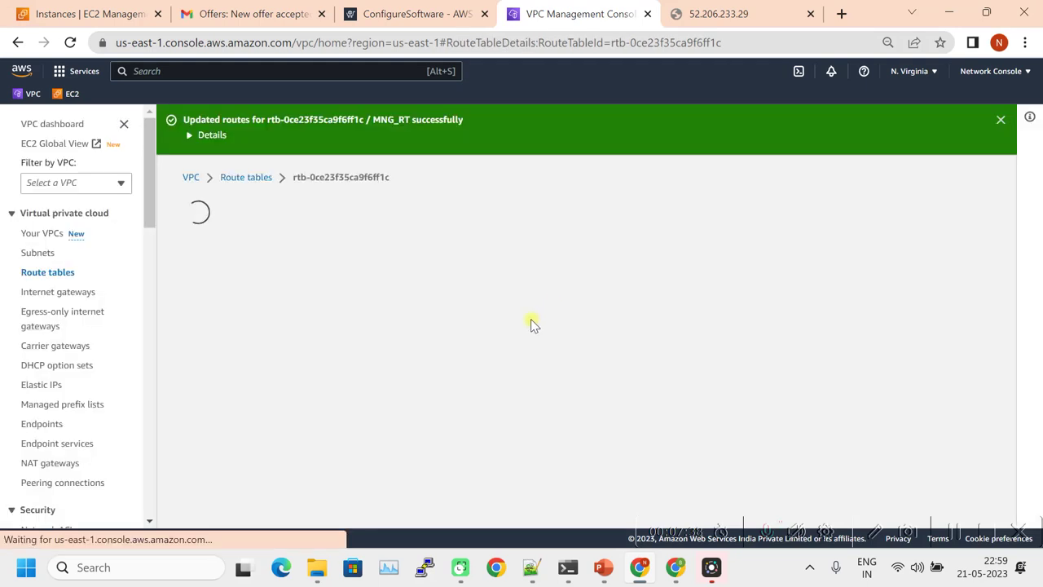
{"action": "scroll", "coordinate": [432, 375], "scroll_direction": "down", "scroll_amount": 1}
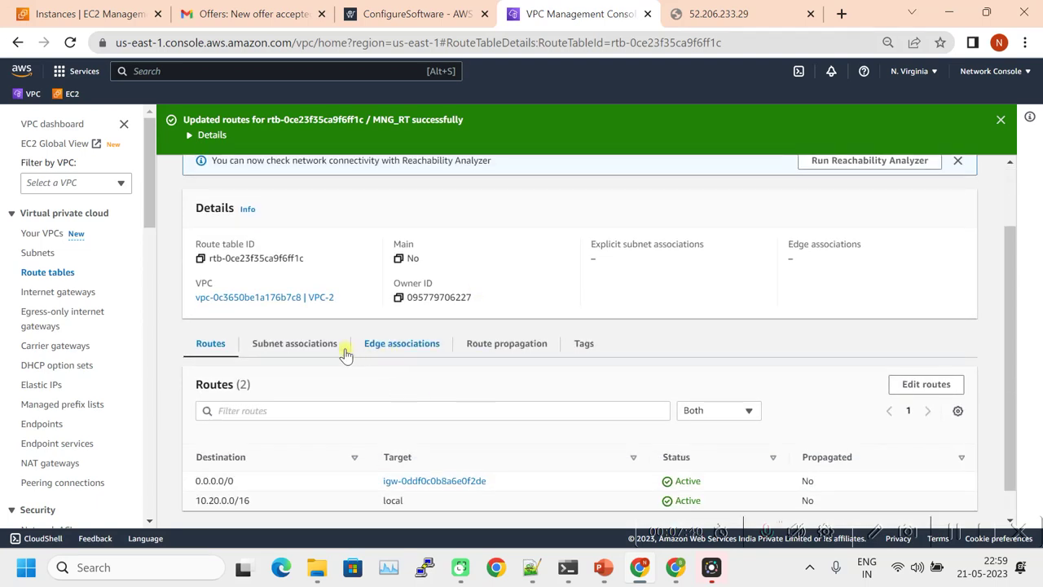
- Tick Mng_Subnet in MNG_RT's subnet associations and save
{"action": "left_click", "coordinate": [305, 350]}
{"action": "scroll", "coordinate": [589, 373], "scroll_direction": "down", "scroll_amount": 2}
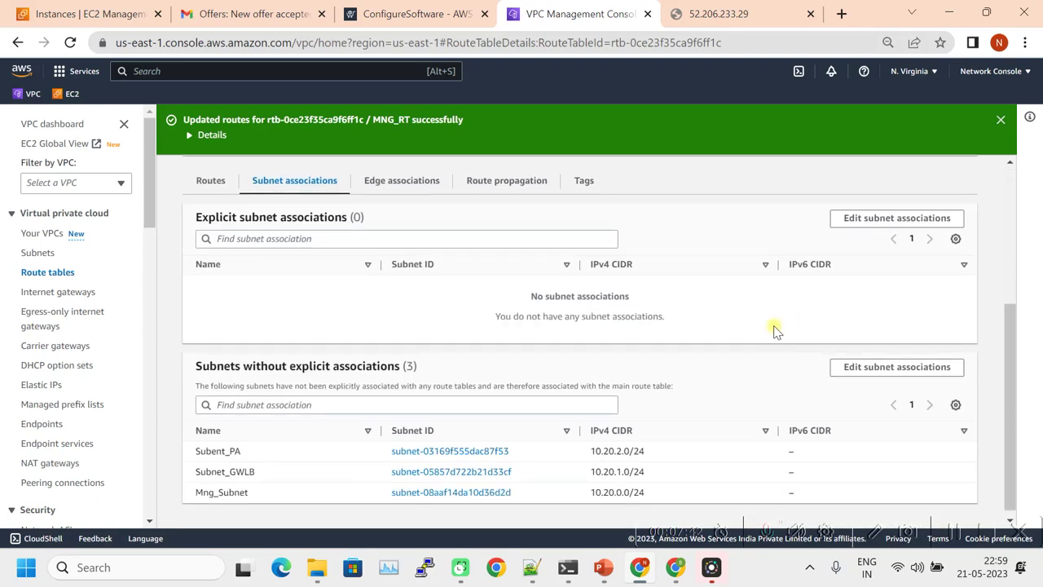
{"action": "scroll", "coordinate": [512, 384], "scroll_direction": "up", "scroll_amount": 1}
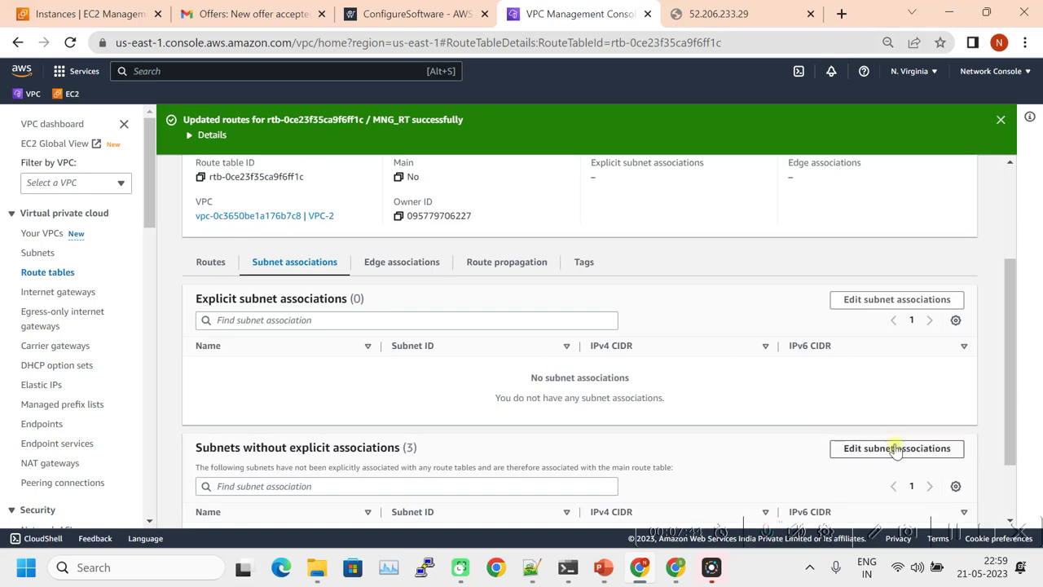
{"action": "scroll", "coordinate": [897, 424], "scroll_direction": "down", "scroll_amount": 1}
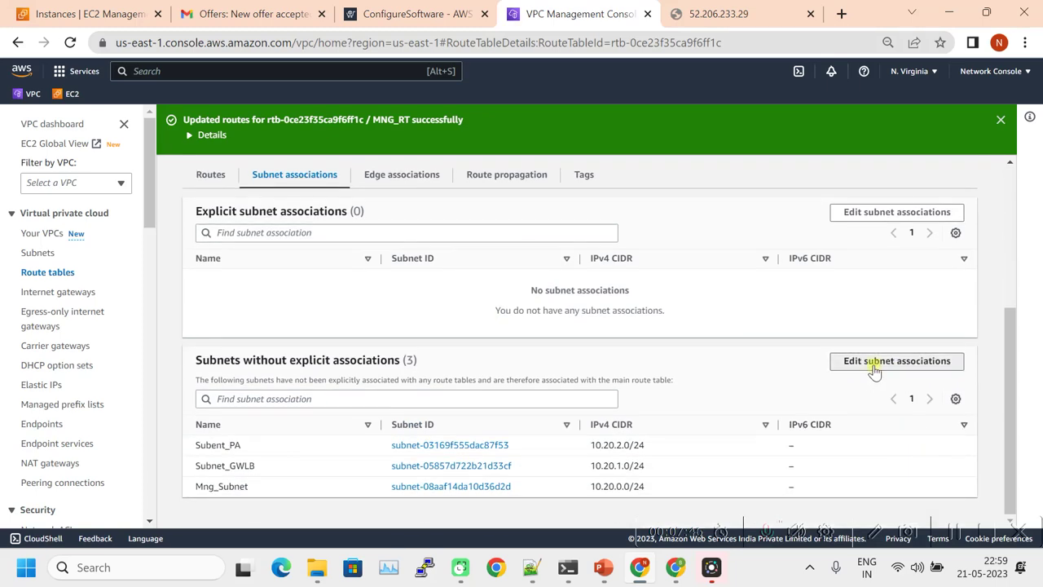
{"action": "left_click", "coordinate": [873, 363]}
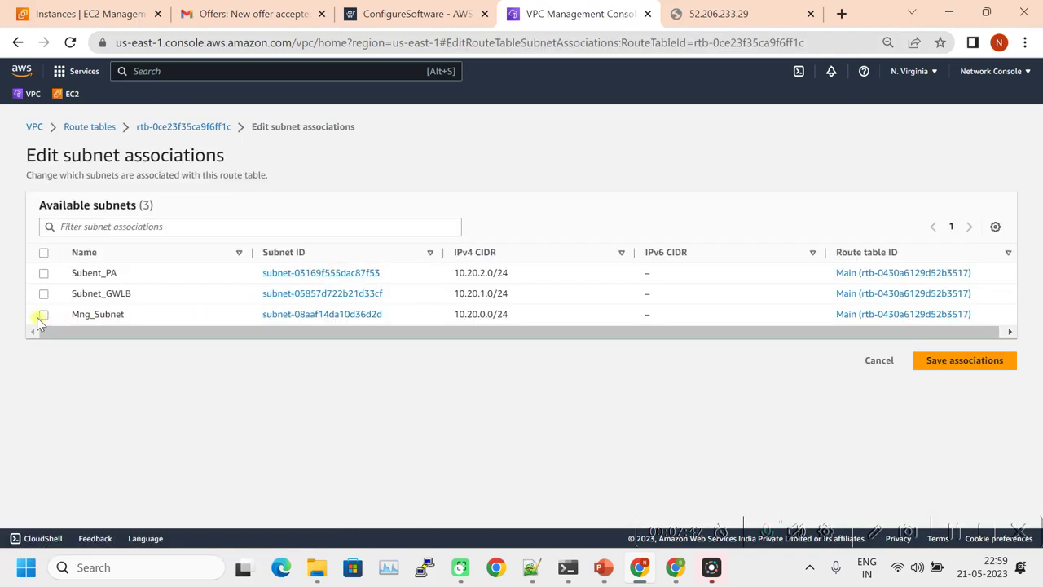
{"action": "left_click", "coordinate": [43, 315]}
{"action": "left_click", "coordinate": [985, 449]}
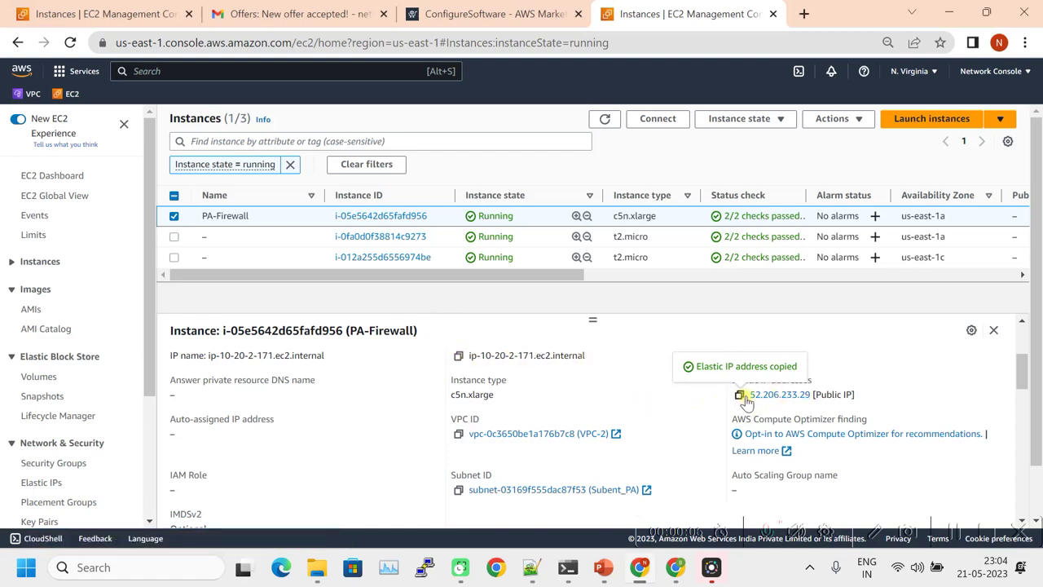
{"action": "left_click", "coordinate": [803, 13]}
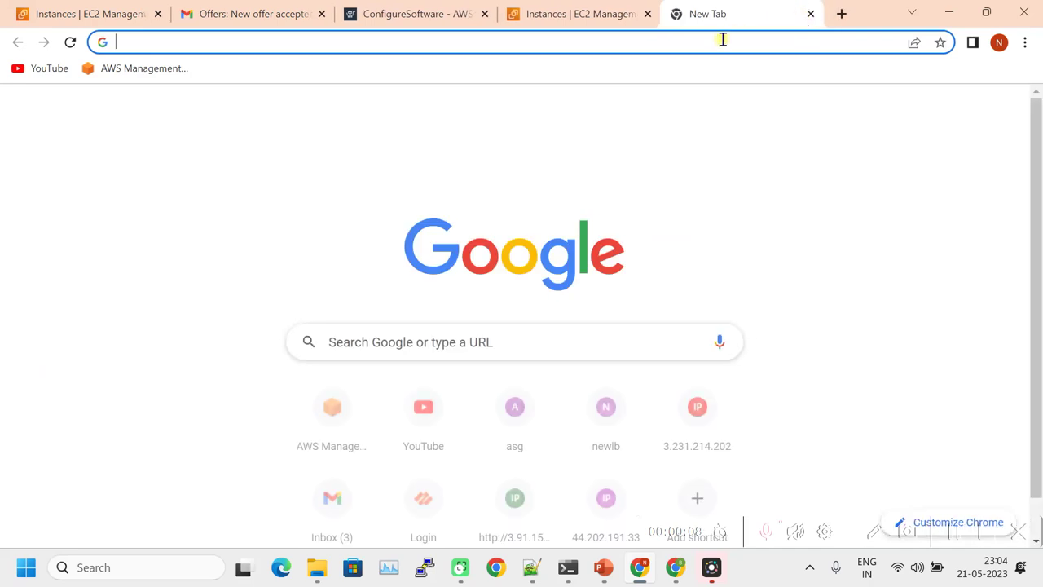
{"action": "left_click", "coordinate": [722, 39]}
{"action": "type", "text": "http"}
{"action": "key", "text": "BackSpace"}
{"action": "type", "text": "ps://"}
{"action": "key", "text": "ctrl+v"}
{"action": "key", "text": "Return"}
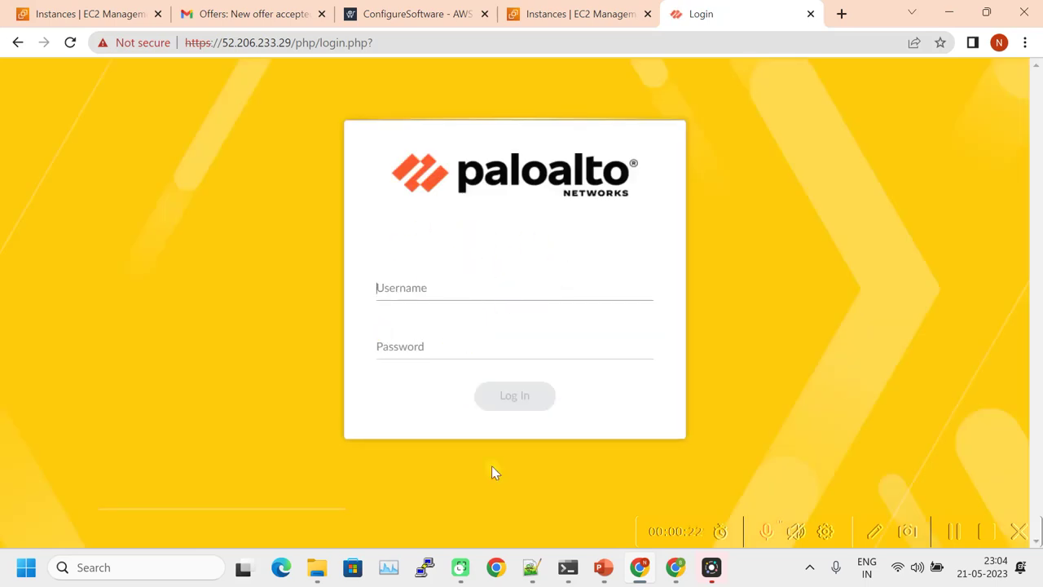
{"action": "left_click", "coordinate": [425, 569]}
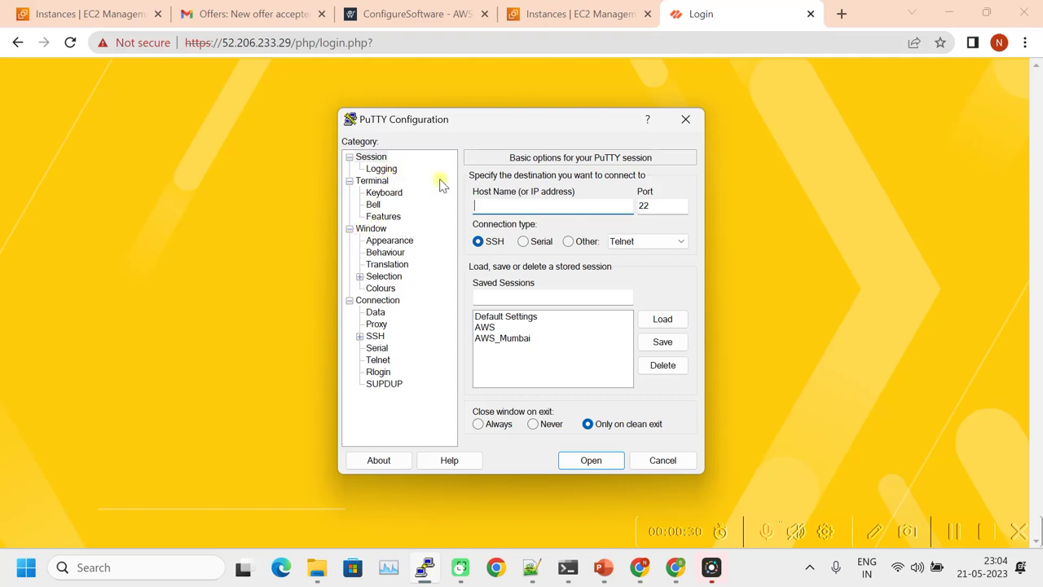
- Set PA_Key.ppk as the SSH authentication private key in PuTTY
{"action": "left_click_drag", "start_coordinate": [469, 132], "coordinate": [864, 134]}
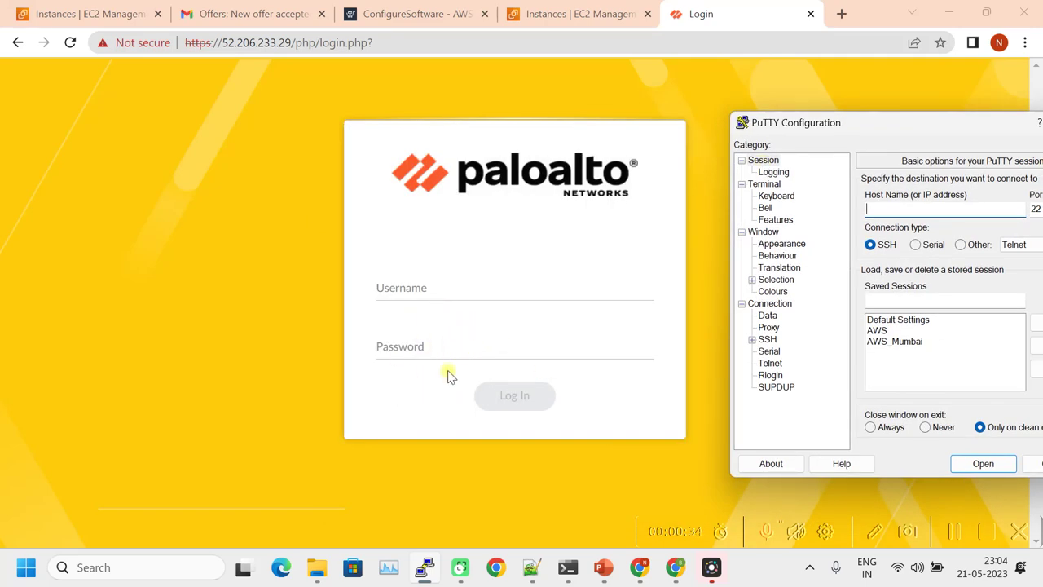
{"action": "left_click_drag", "start_coordinate": [846, 133], "coordinate": [474, 116]}
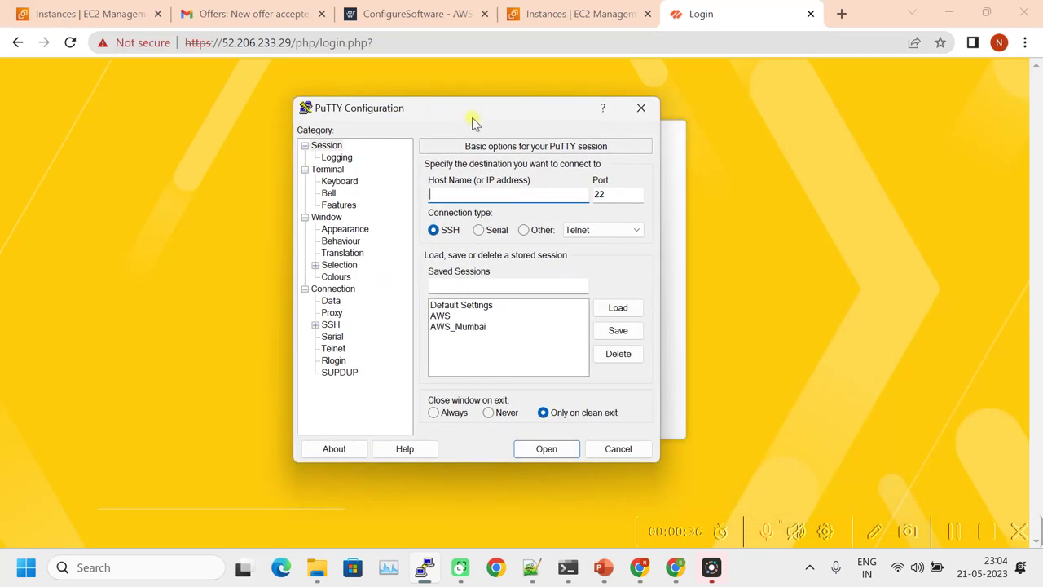
{"action": "double_click", "coordinate": [333, 325]}
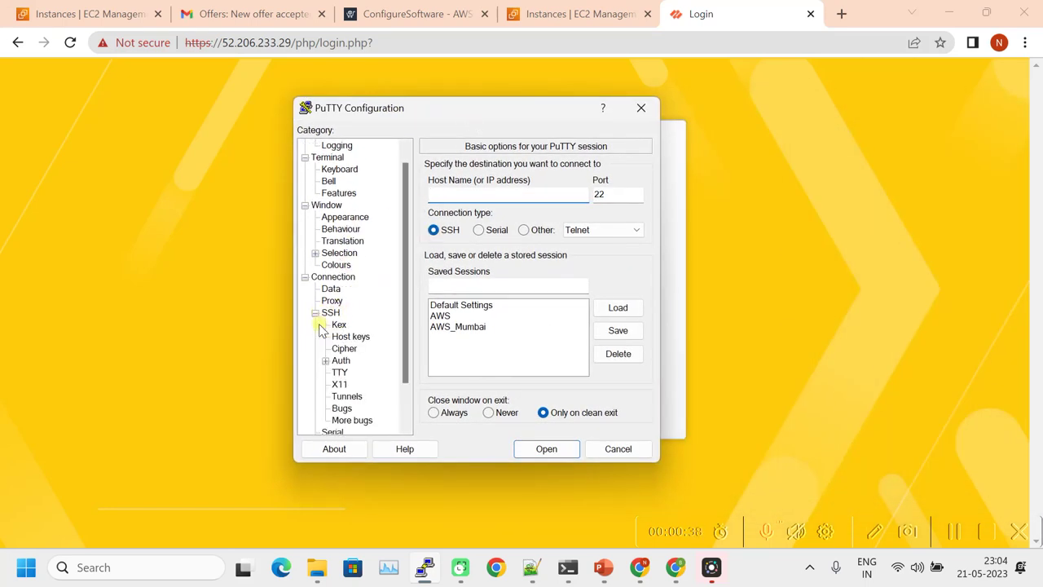
{"action": "left_click", "coordinate": [340, 361]}
{"action": "left_click", "coordinate": [615, 353]}
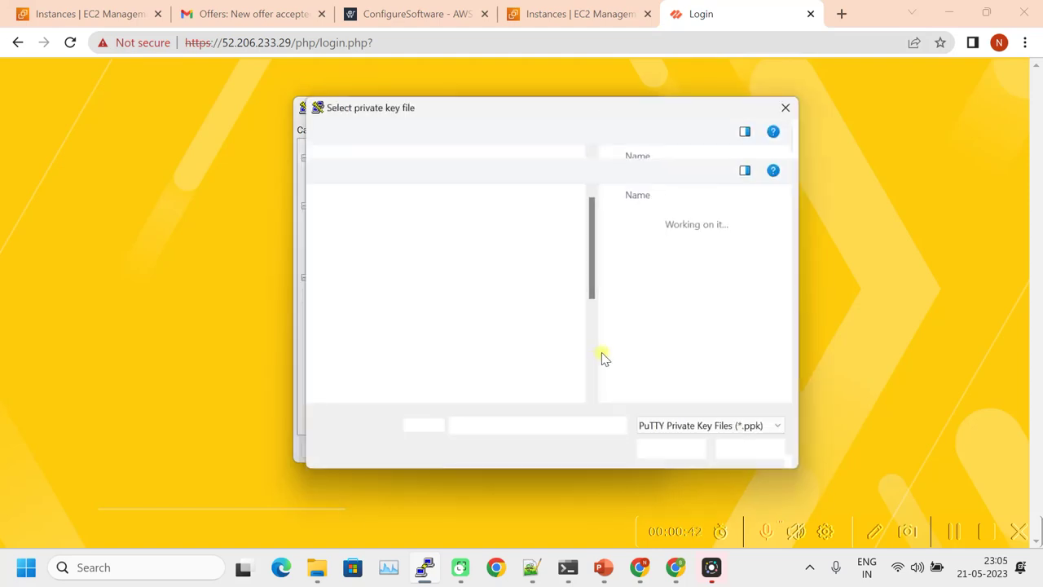
{"action": "double_click", "coordinate": [667, 219]}
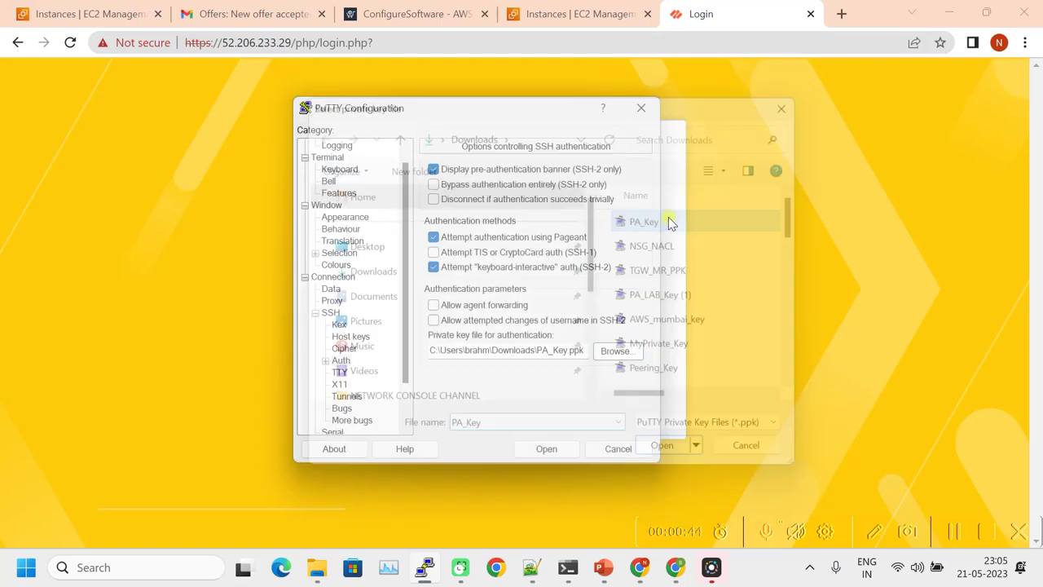
- Enter host 52.206.233.29 in the Session settings and start the SSH connection
{"action": "scroll", "coordinate": [374, 277], "scroll_direction": "up", "scroll_amount": 1}
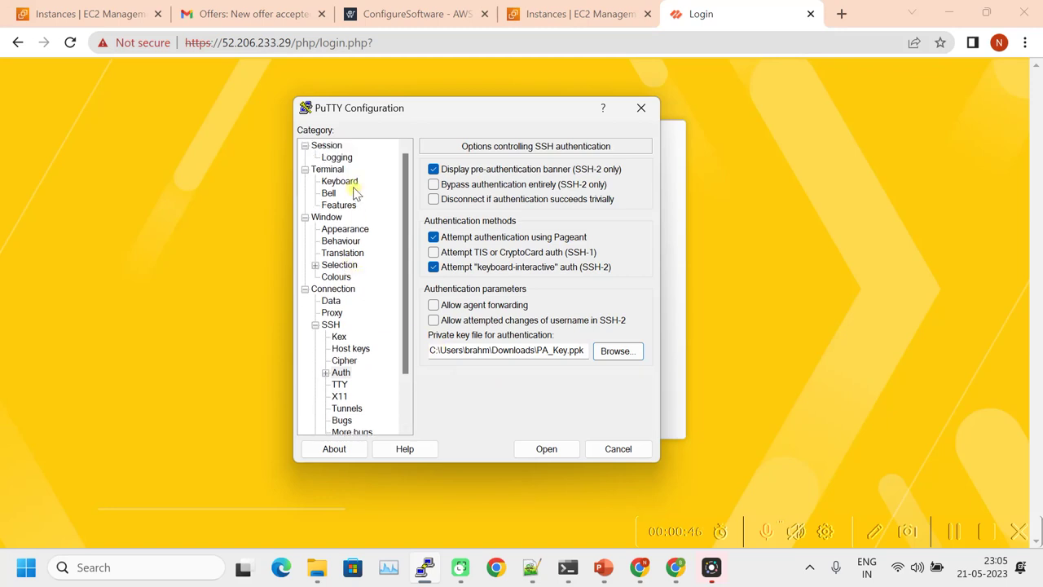
{"action": "left_click", "coordinate": [349, 157]}
{"action": "left_click", "coordinate": [327, 146]}
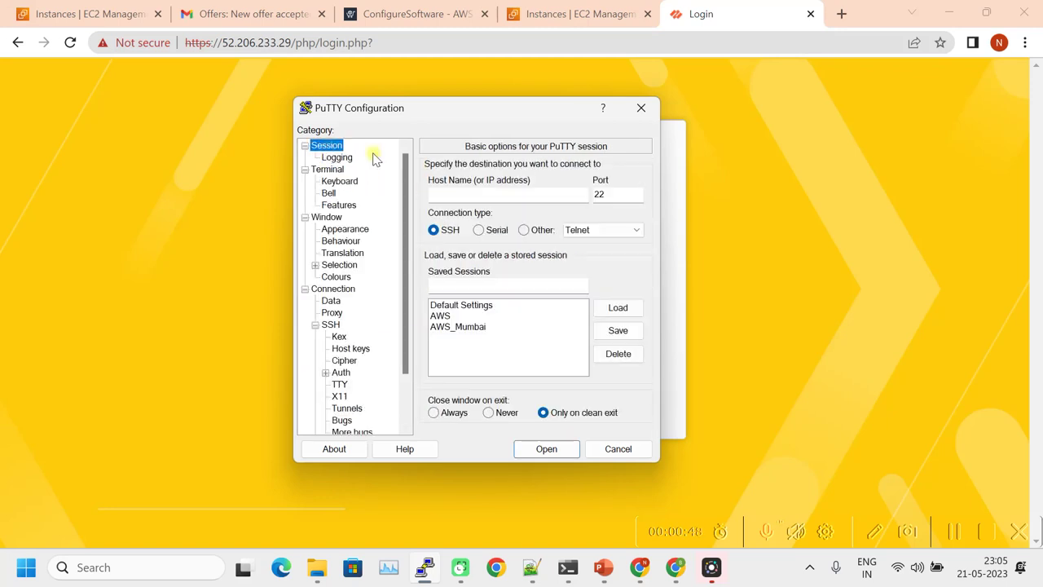
{"action": "left_click", "coordinate": [441, 192]}
{"action": "type", "text": "52.206.233.29"}
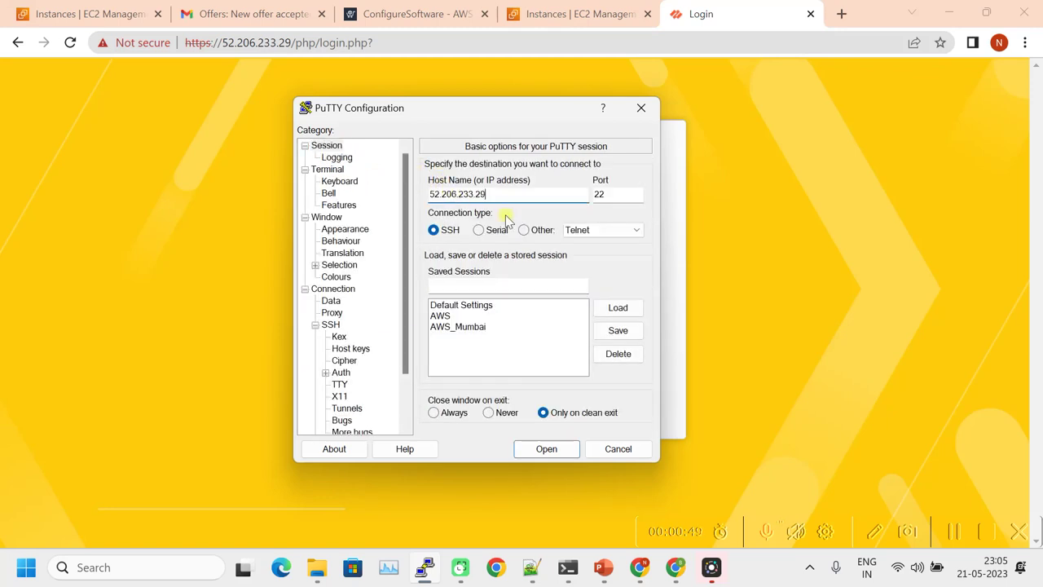
{"action": "left_click", "coordinate": [549, 449]}
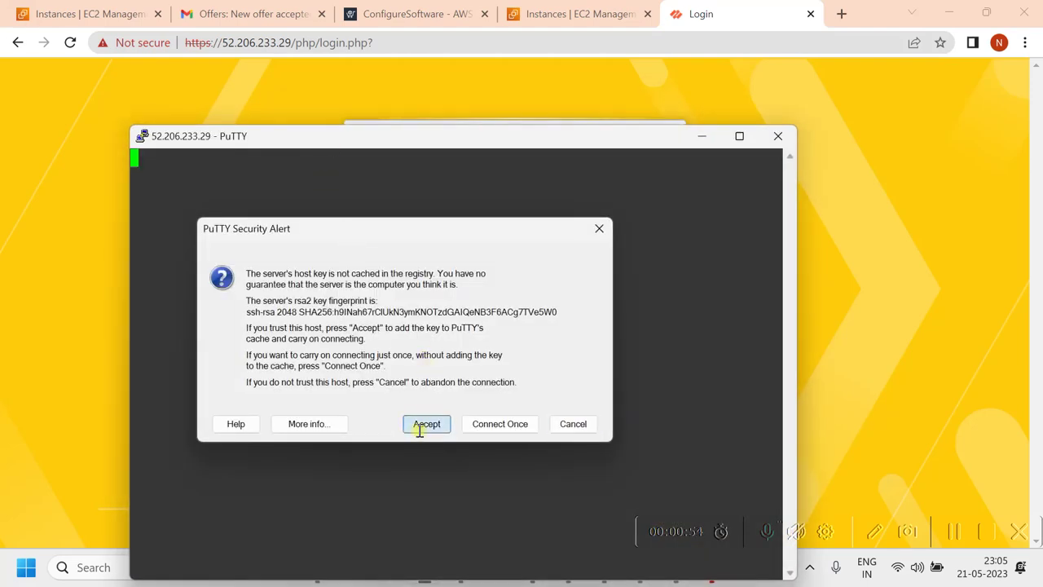
- Accept the host key, log in as admin, and commit a new admin password
{"action": "left_click", "coordinate": [420, 428]}
{"action": "left_click_drag", "start_coordinate": [367, 139], "coordinate": [379, 101]}
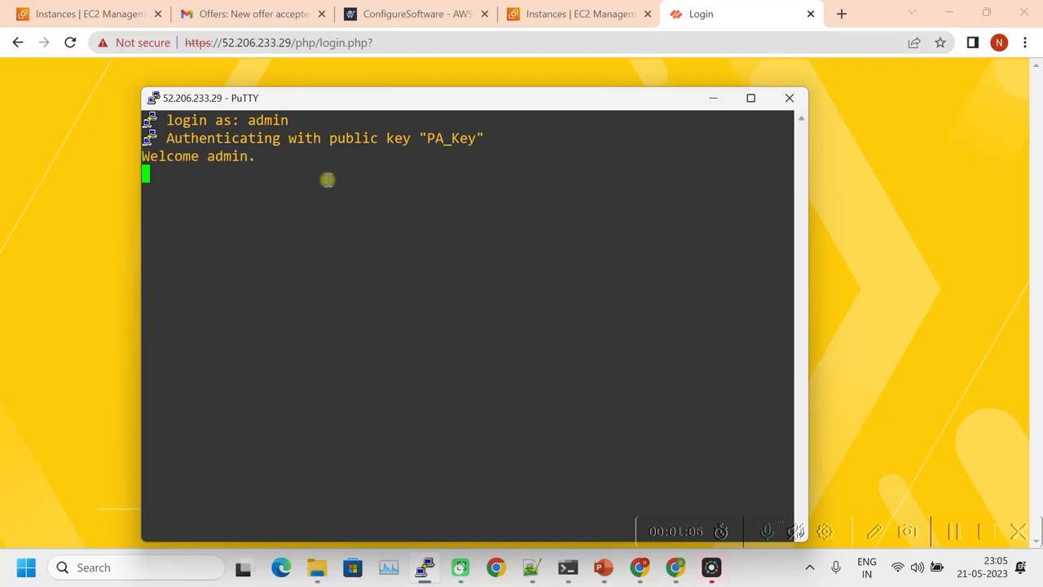
{"action": "key", "text": "Return"}
{"action": "key", "text": "Return"}
{"action": "key", "text": "Return"}
{"action": "key", "text": "Return"}
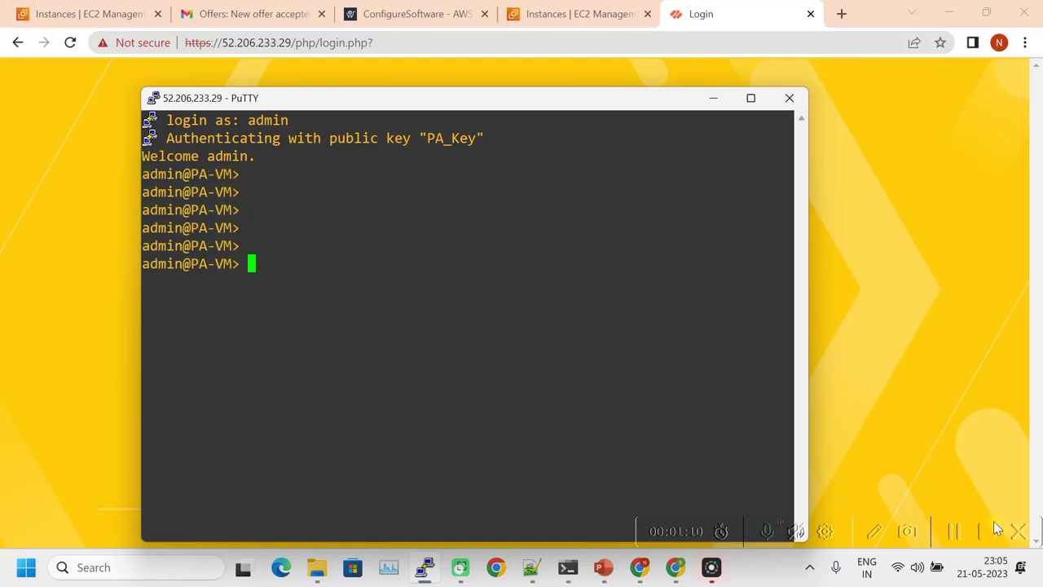
{"action": "left_click", "coordinate": [950, 538]}
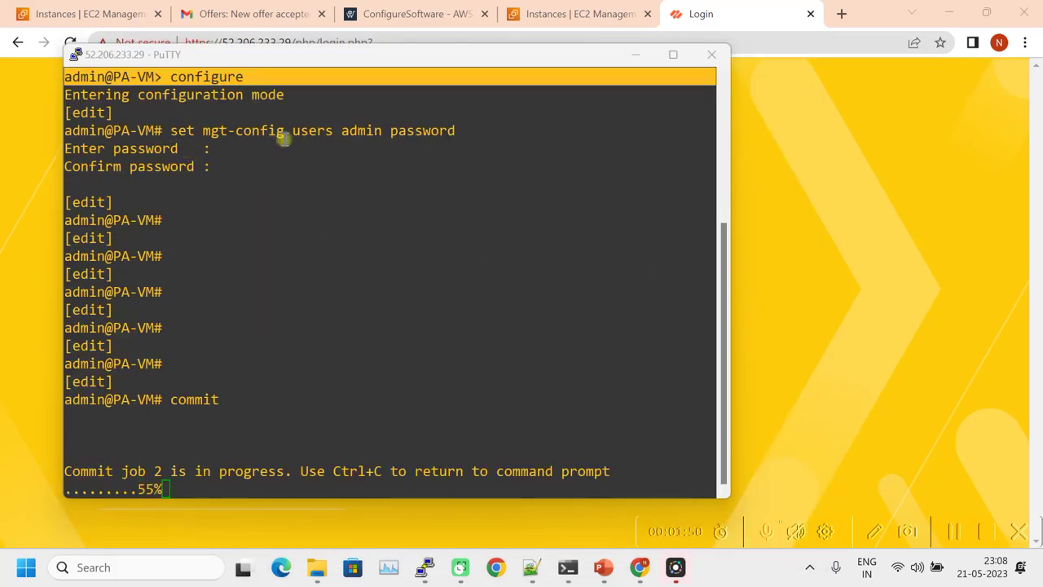
{"action": "left_click", "coordinate": [204, 131]}
{"action": "left_click_drag", "start_coordinate": [204, 130], "coordinate": [471, 132]}
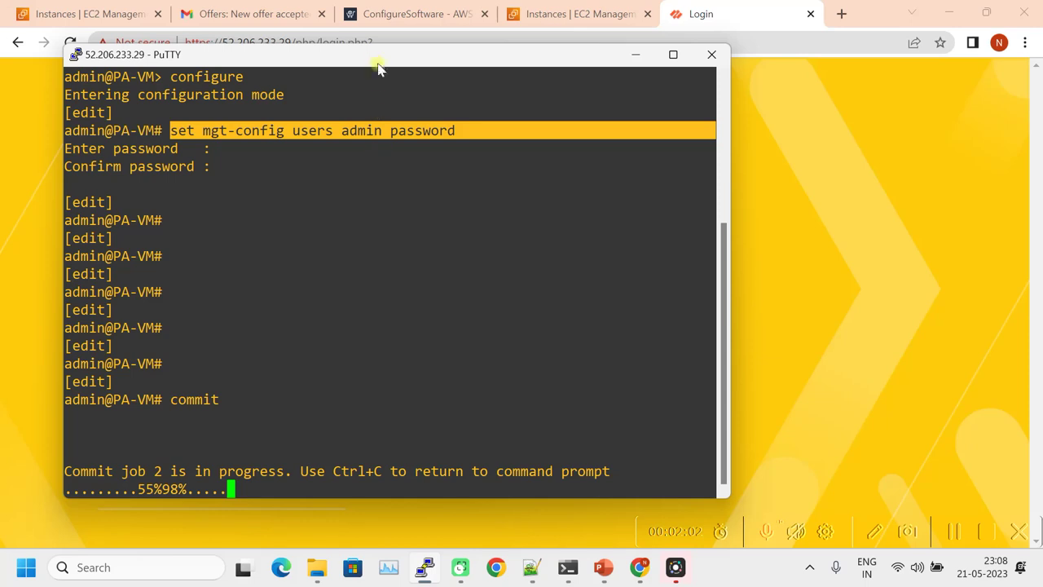
- Return to the PAN-OS login page in the browser and reload it
{"action": "left_click_drag", "start_coordinate": [375, 61], "coordinate": [478, 68]}
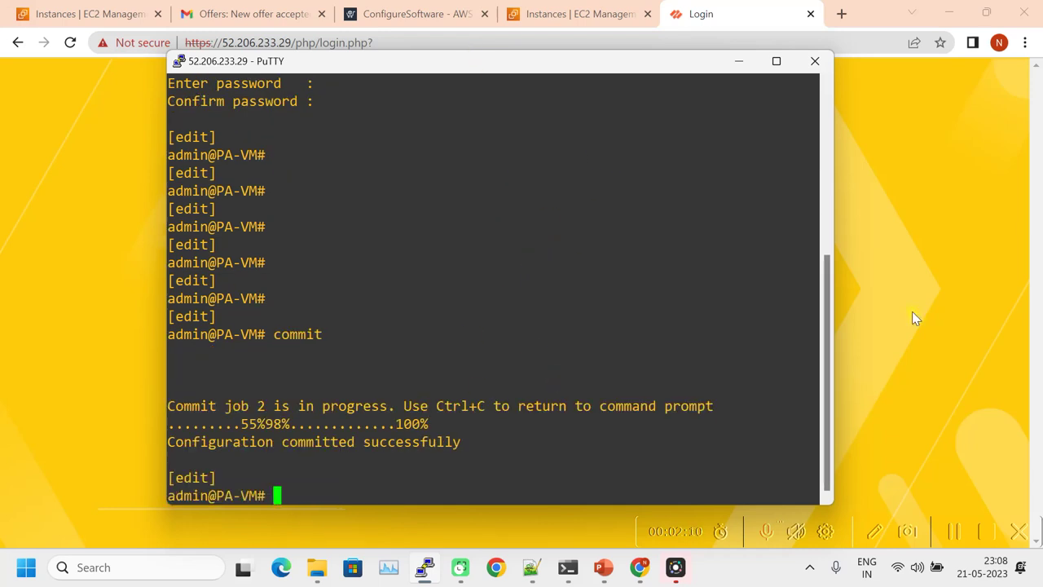
{"action": "left_click", "coordinate": [935, 289]}
{"action": "left_click", "coordinate": [437, 287]}
{"action": "left_click", "coordinate": [71, 42]}
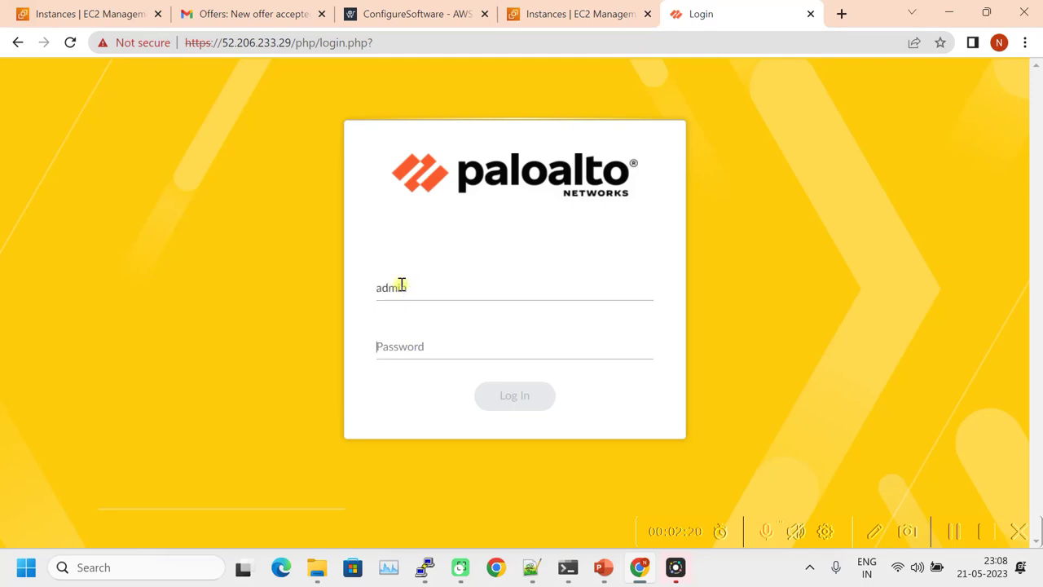
- Enter the admin username and new password on the PAN-OS login page and submit
{"action": "type", "text": "a"}
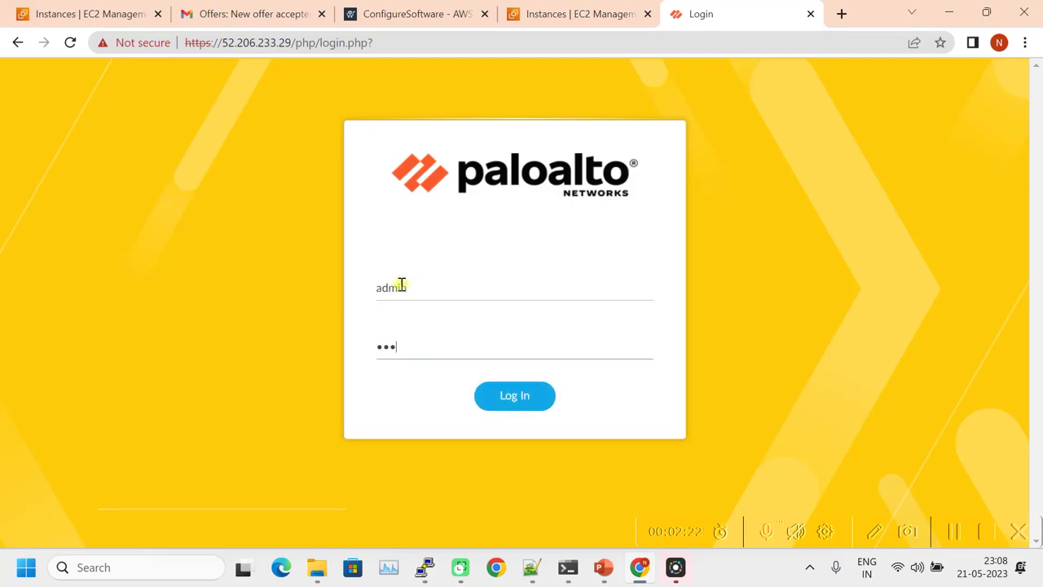
{"action": "key", "text": "Return"}
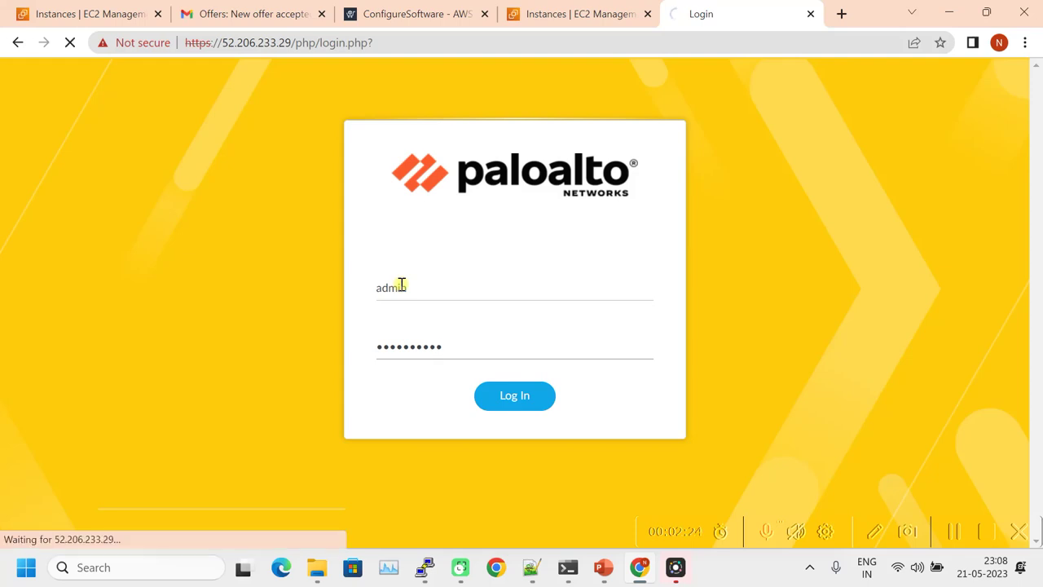
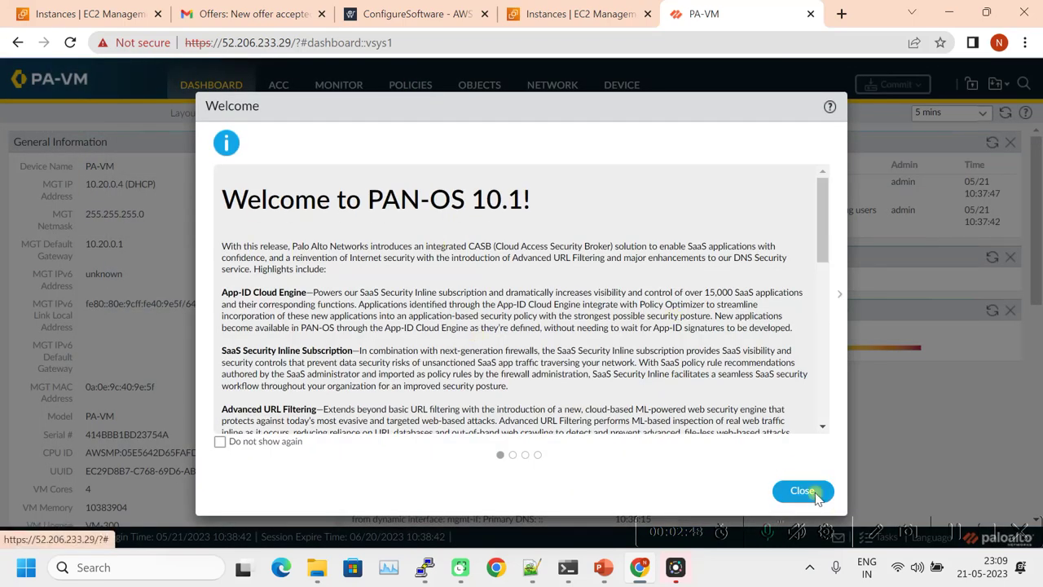
- Dismiss the welcome message and make ethernet1/1 a Layer3 interface using IPv4 DHCP Client
{"action": "left_click", "coordinate": [809, 494]}
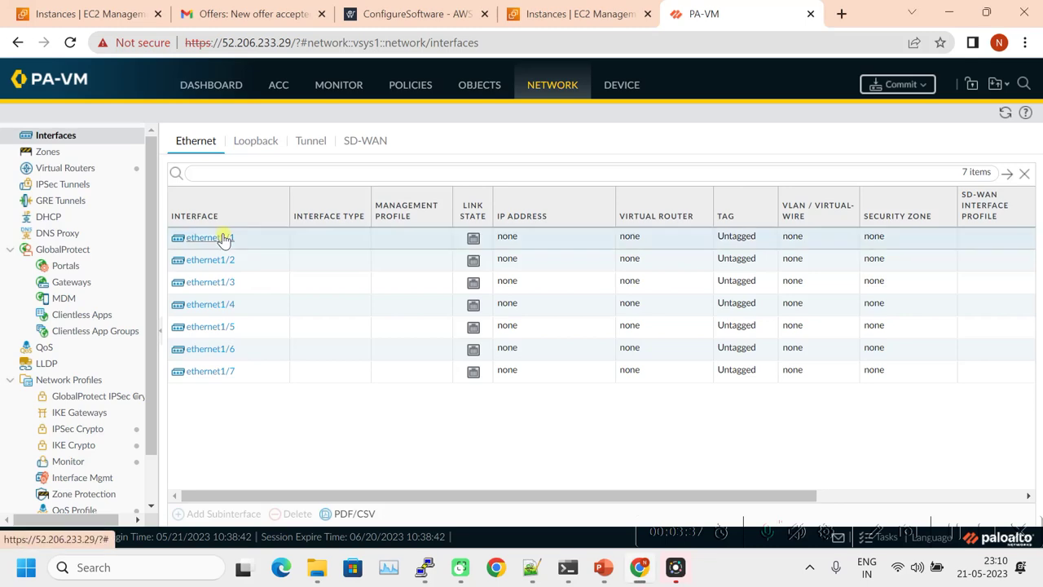
{"action": "left_click", "coordinate": [221, 237]}
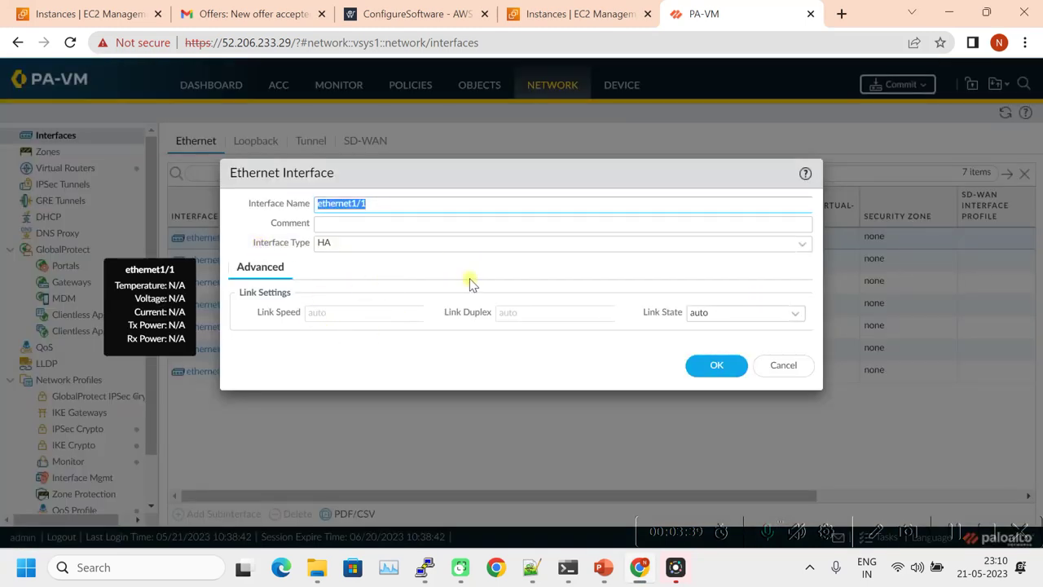
{"action": "left_click", "coordinate": [801, 245]}
{"action": "left_click", "coordinate": [361, 285]}
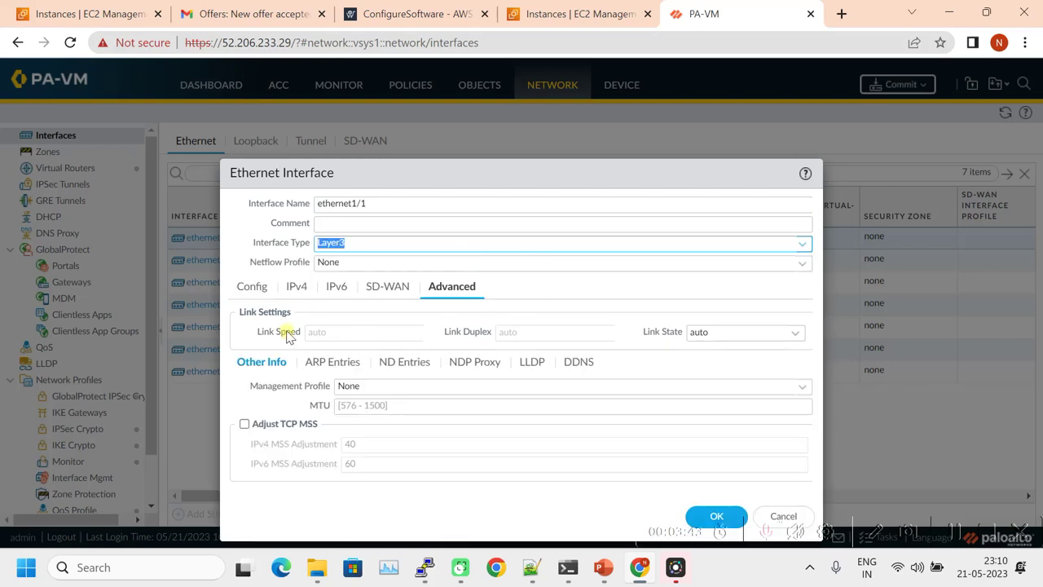
{"action": "left_click", "coordinate": [298, 285]}
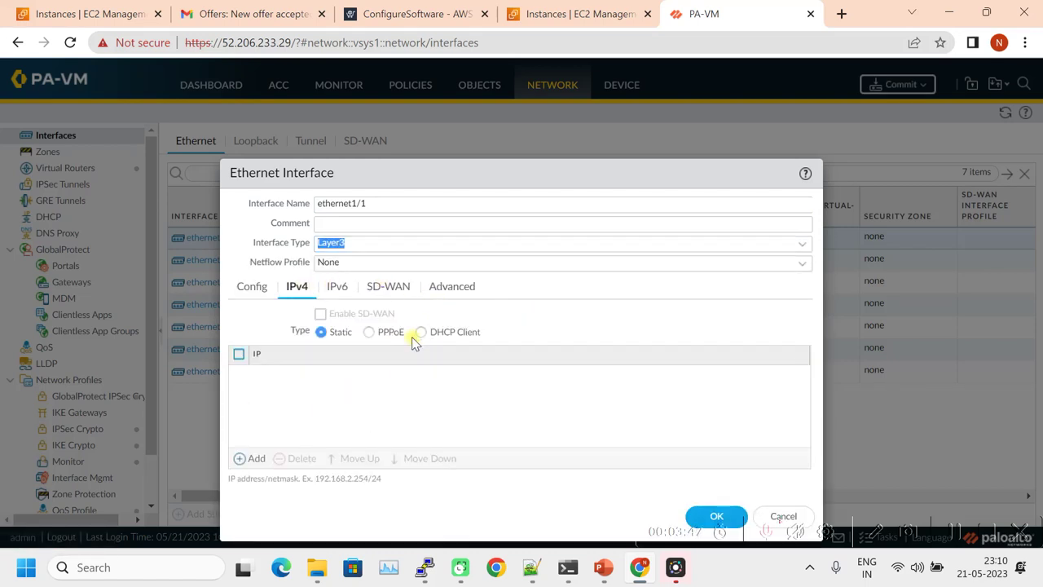
{"action": "left_click", "coordinate": [419, 333]}
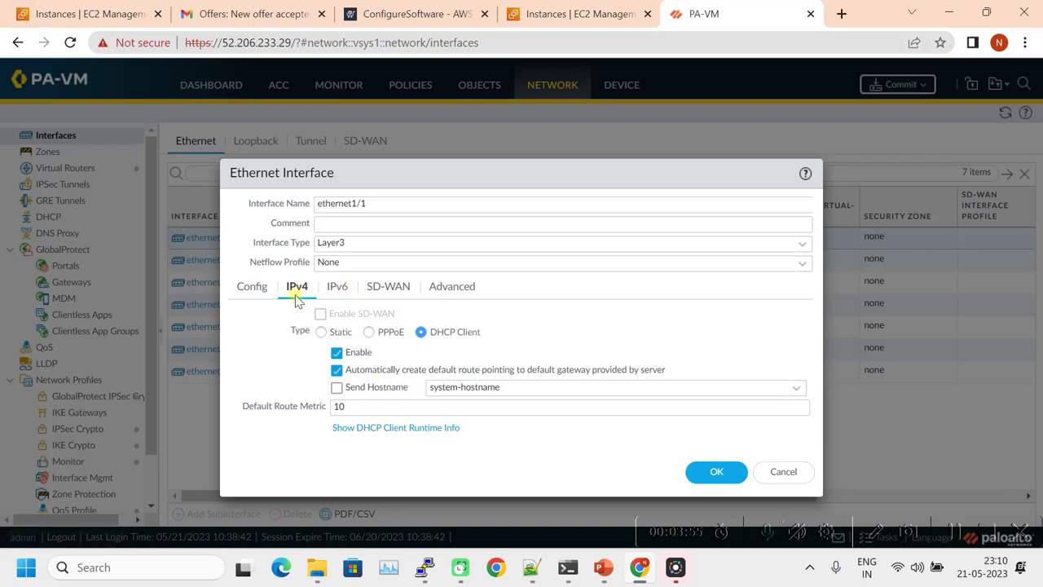
{"action": "left_click", "coordinate": [436, 290]}
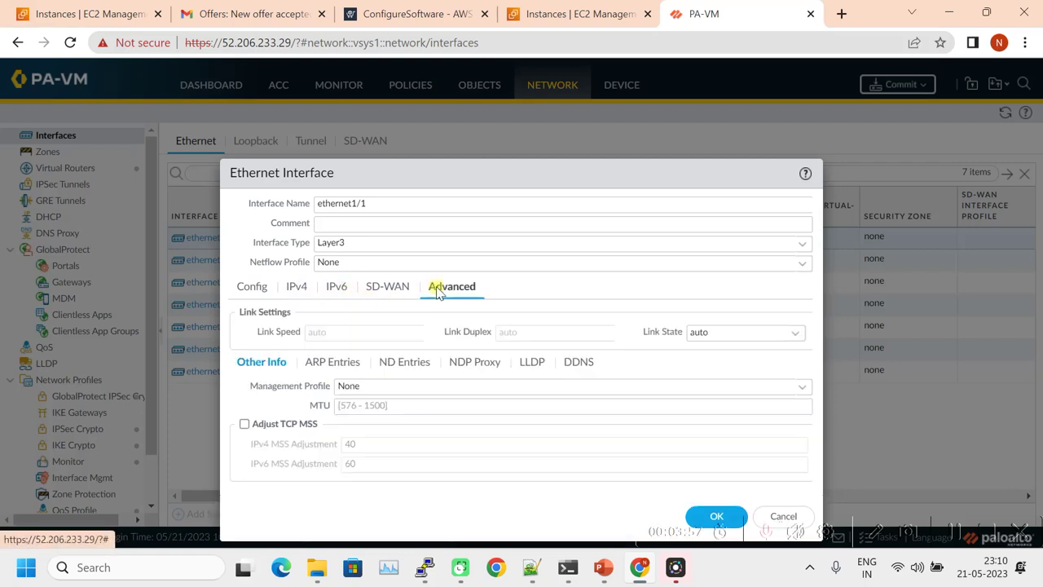
- Create a new management profile named Health-Check allowing HTTP and HTTPS for ethernet1/1
{"action": "left_click", "coordinate": [803, 388]}
{"action": "left_click", "coordinate": [433, 429]}
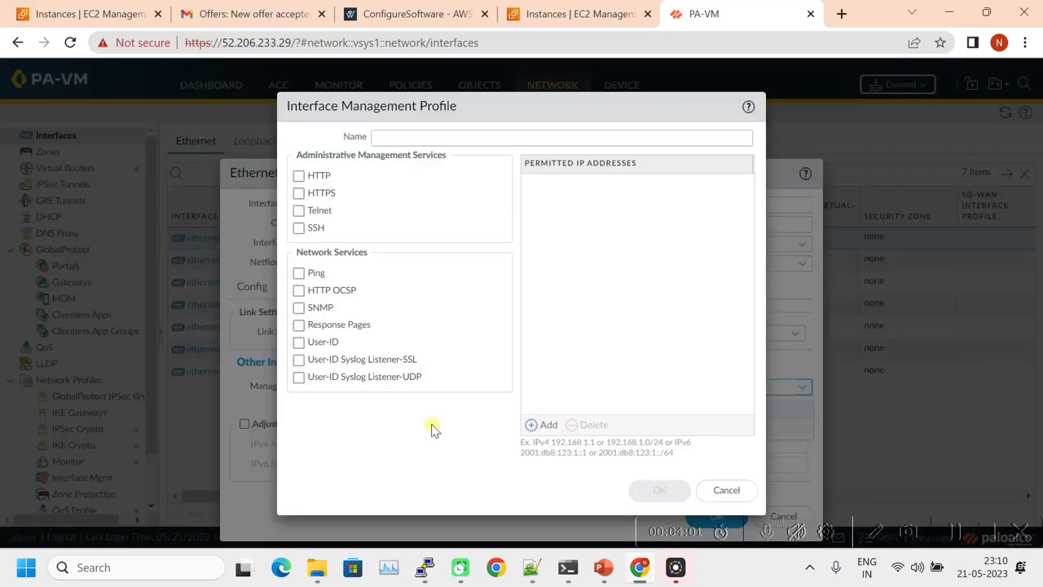
{"action": "left_click", "coordinate": [298, 175]}
{"action": "left_click", "coordinate": [299, 192]}
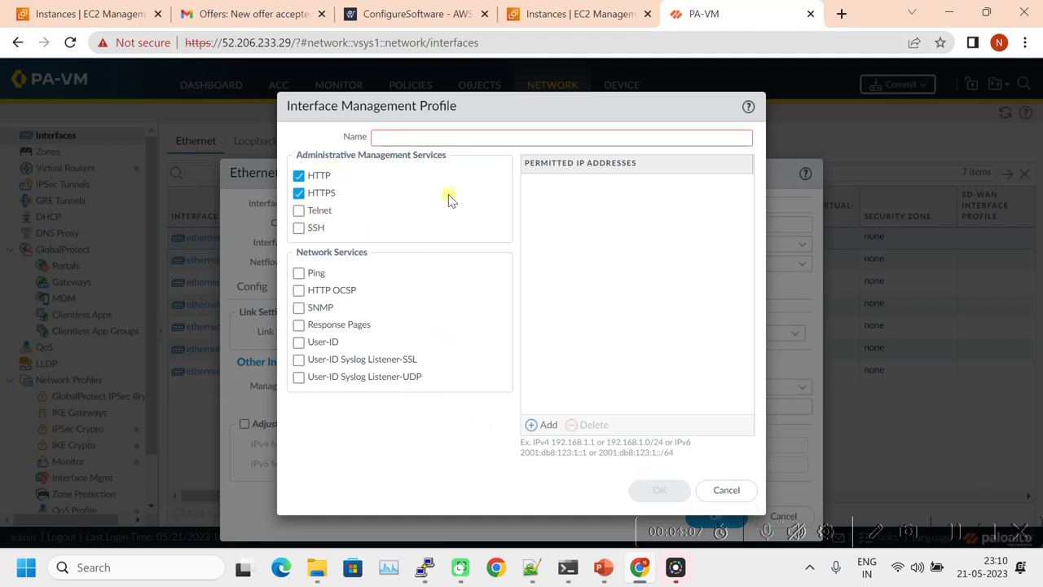
{"action": "left_click", "coordinate": [410, 144]}
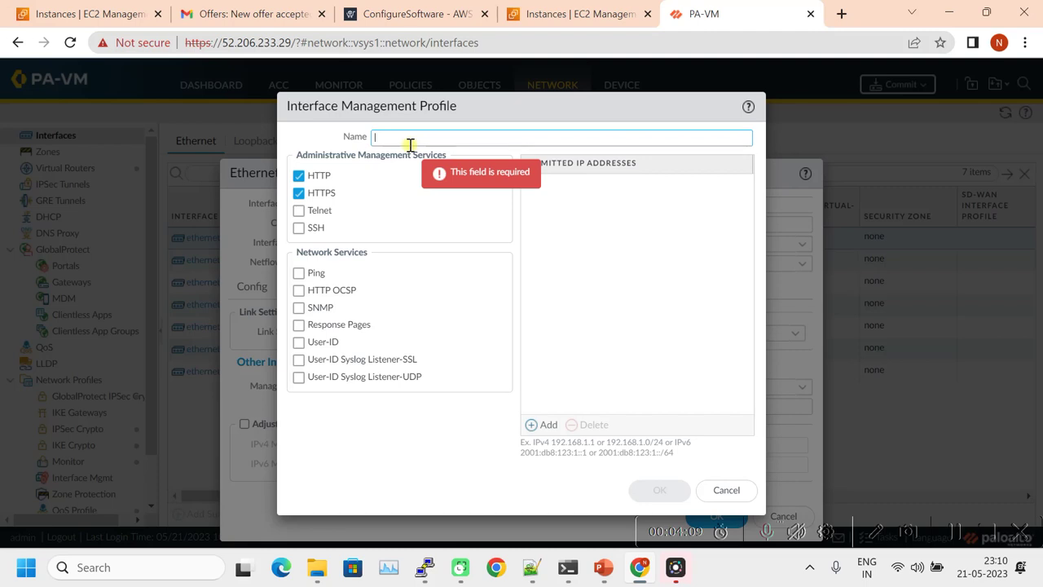
{"action": "type", "text": "Healt"}
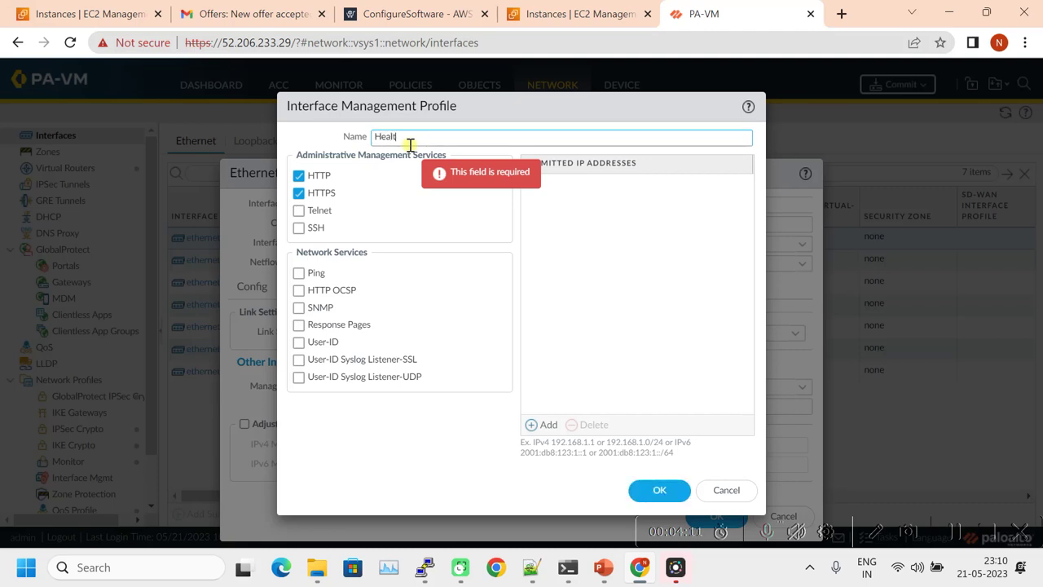
{"action": "type", "text": "g"}
{"action": "key", "text": "BackSpace"}
{"action": "key", "text": "BackSpace"}
{"action": "type", "text": "th-C"}
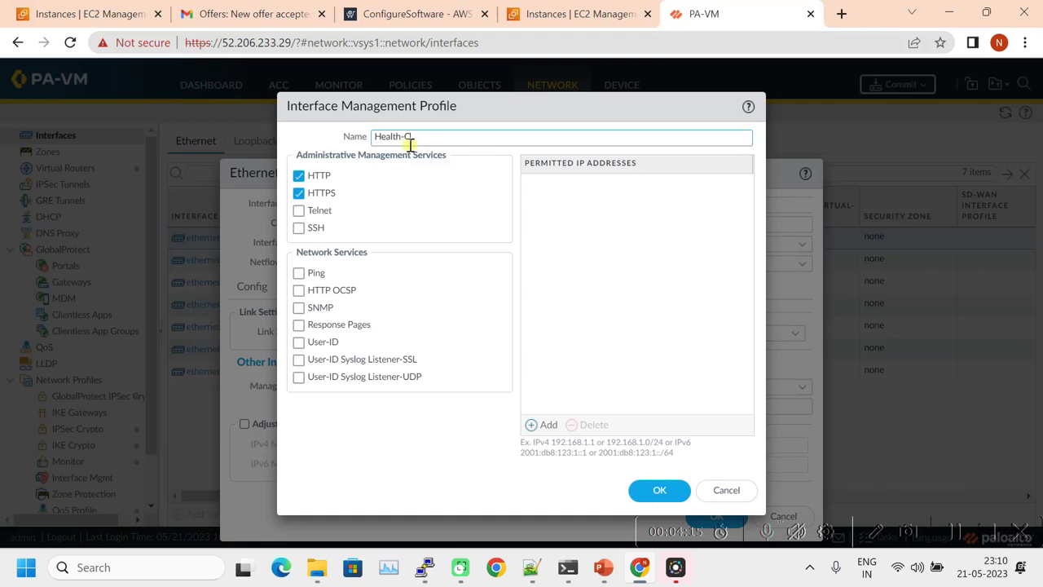
{"action": "type", "text": "heck"}
{"action": "left_click", "coordinate": [675, 493]}
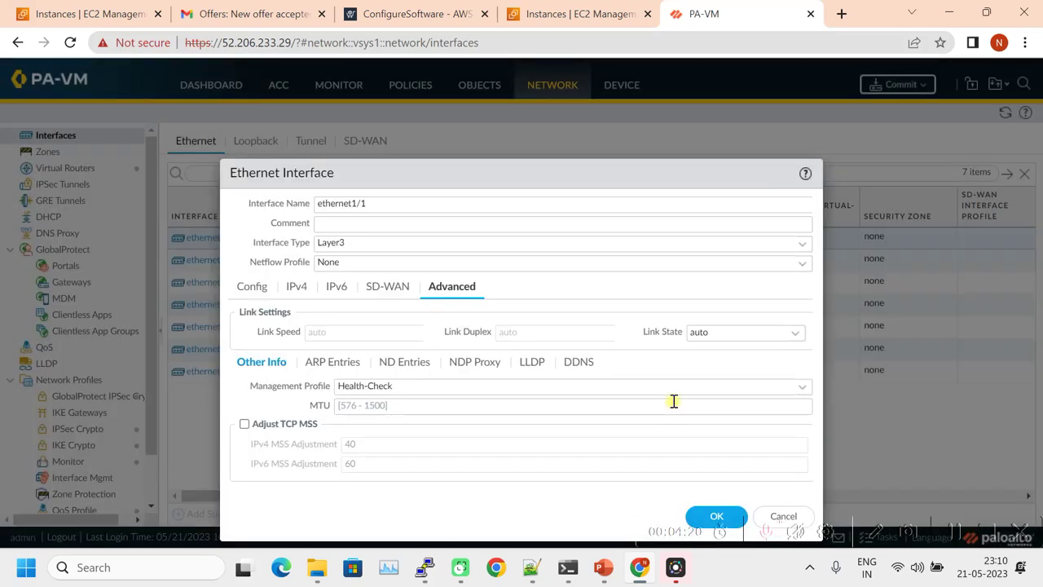
- Save the ethernet1/1 interface configuration and go to the Network Zones list
{"action": "left_click", "coordinate": [726, 515]}
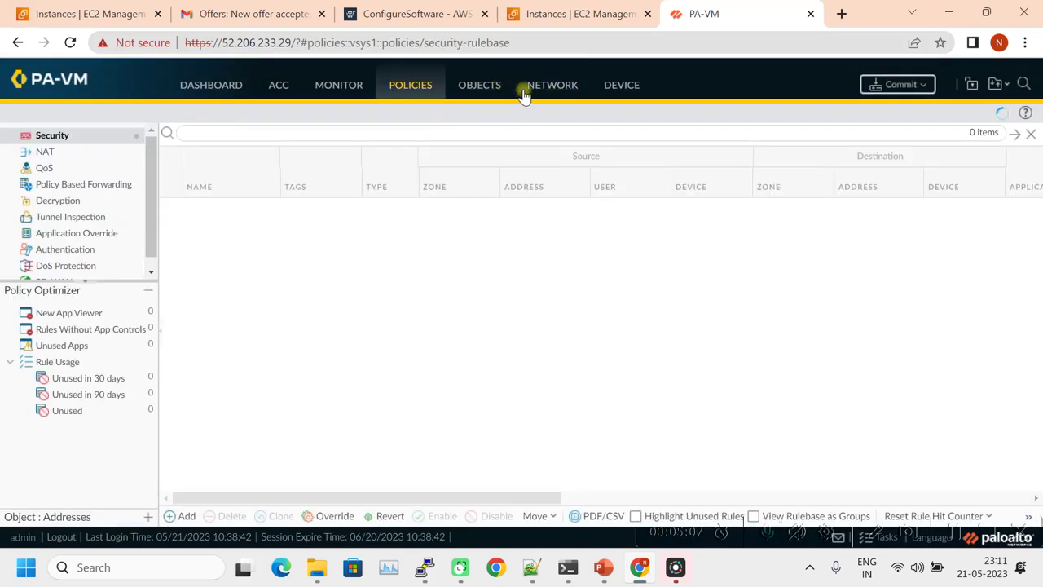
{"action": "left_click", "coordinate": [524, 90]}
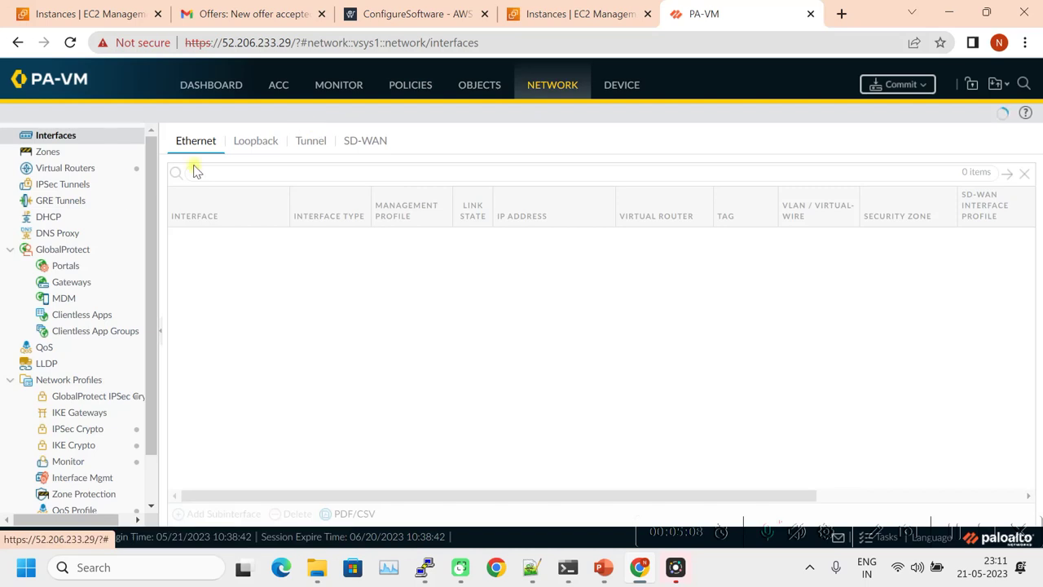
{"action": "left_click", "coordinate": [54, 155]}
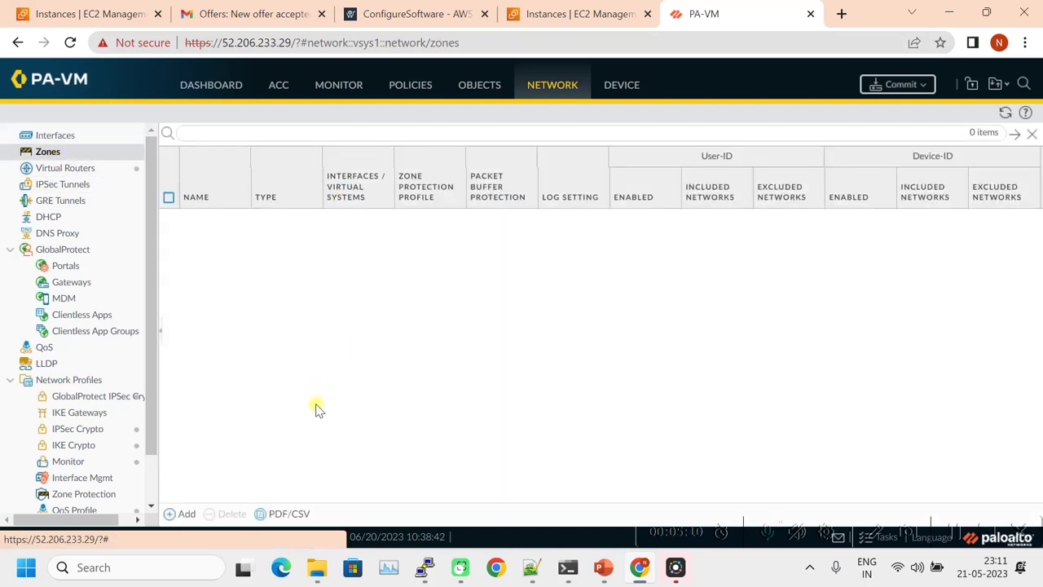
- Add Layer3 zone Zone1 with no zone protection profile or log setting
{"action": "left_click", "coordinate": [187, 515]}
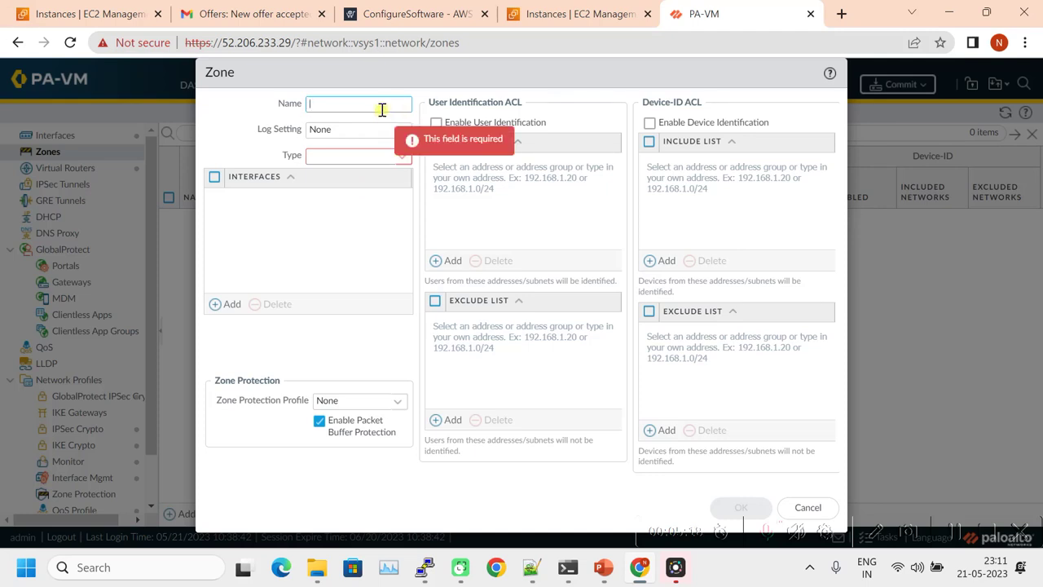
{"action": "type", "text": "Zone1"}
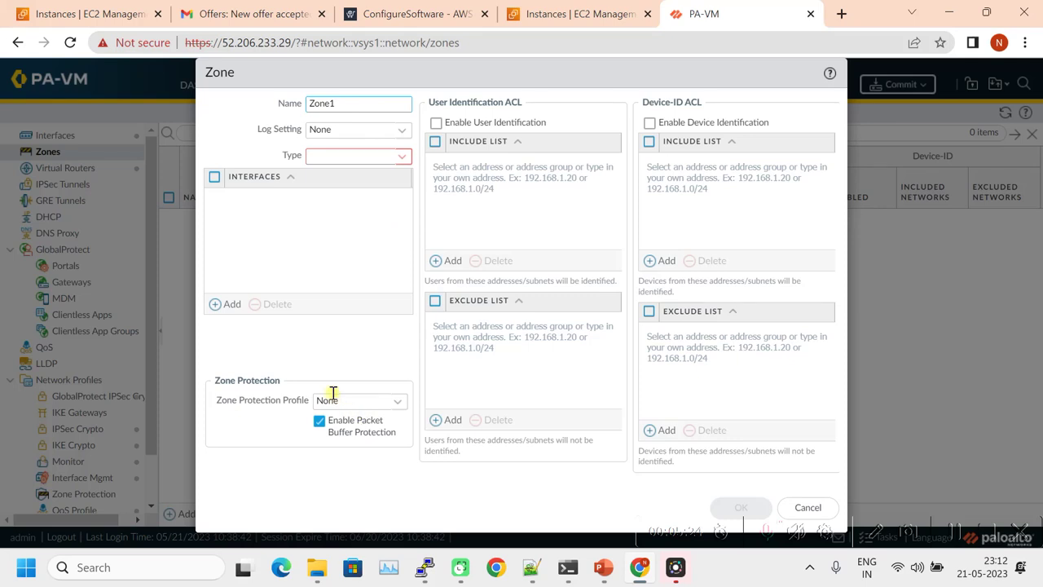
{"action": "left_click", "coordinate": [399, 405]}
{"action": "left_click", "coordinate": [398, 413]}
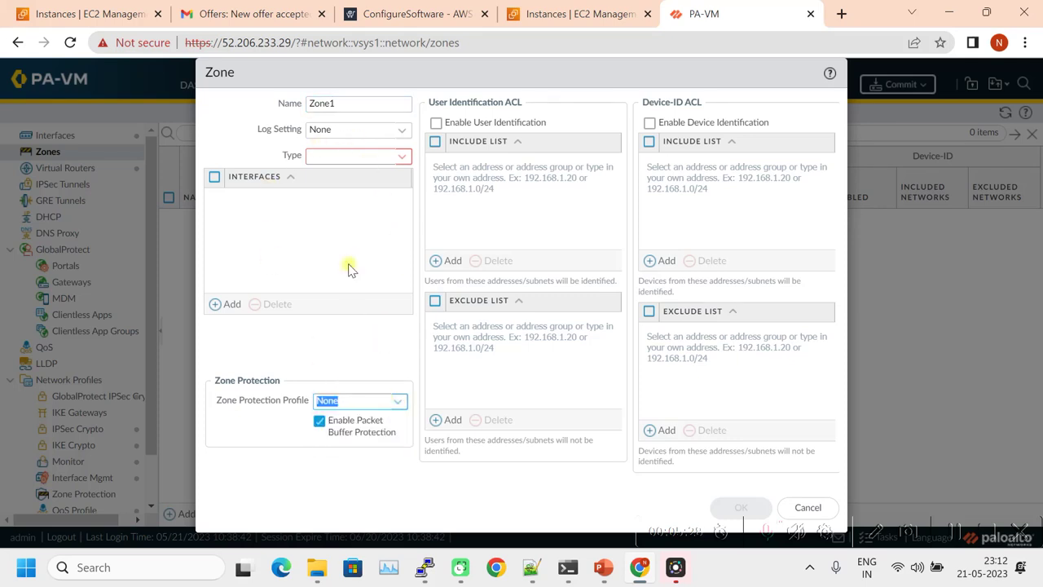
{"action": "left_click", "coordinate": [402, 134]}
{"action": "left_click", "coordinate": [403, 135]}
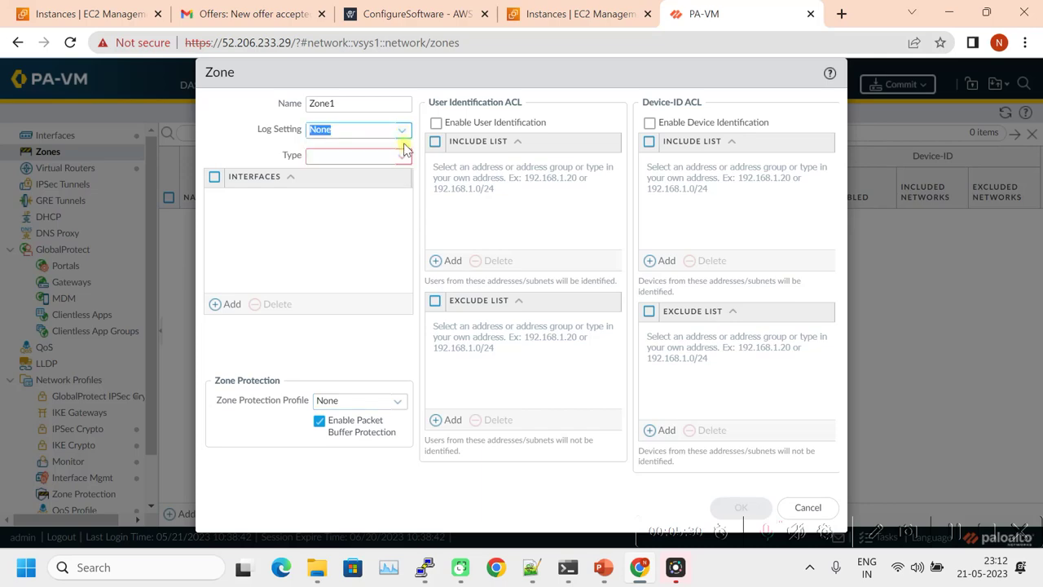
{"action": "left_click", "coordinate": [403, 157]}
{"action": "left_click", "coordinate": [379, 176]}
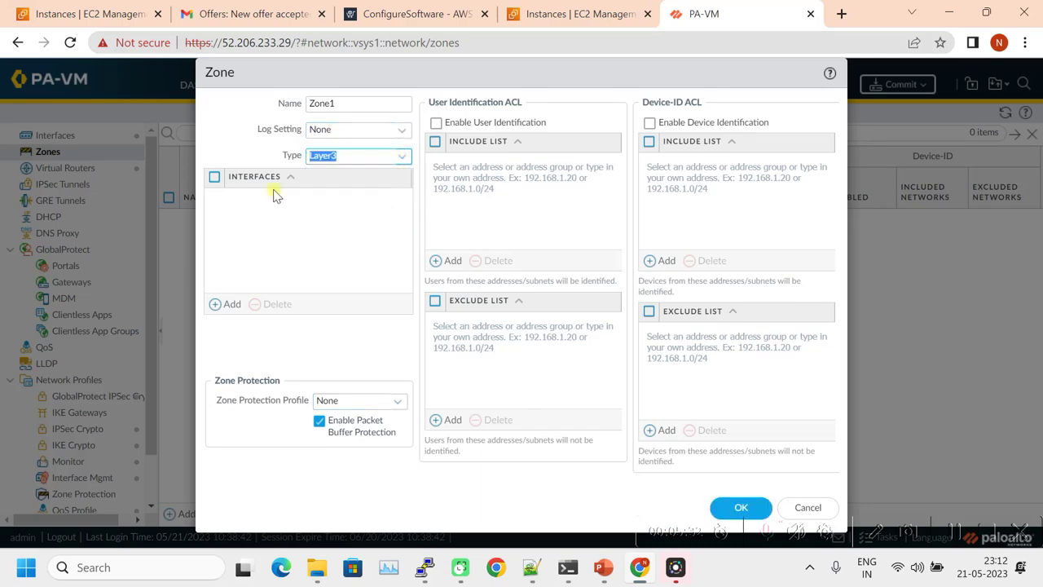
{"action": "left_click", "coordinate": [742, 509]}
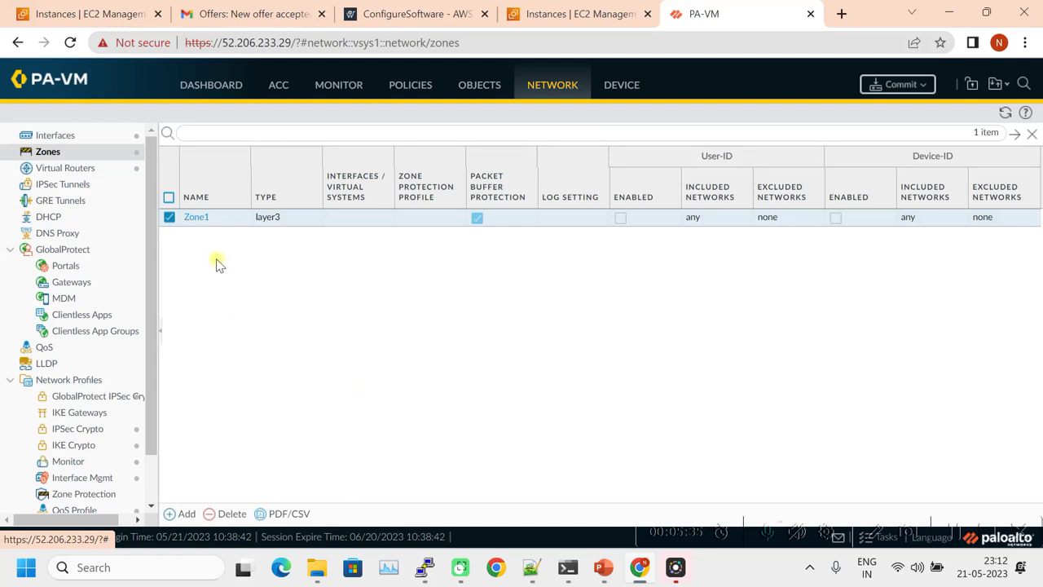
{"action": "left_click", "coordinate": [79, 138]}
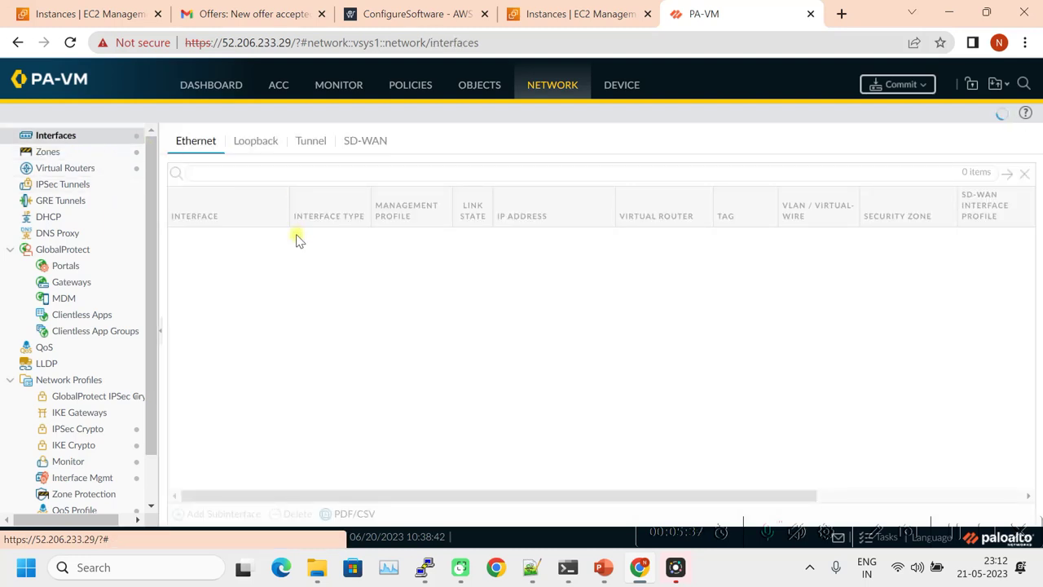
- Reopen ethernet1/1 and review its DHCP Client and Health-Check profile settings
{"action": "left_click", "coordinate": [211, 239]}
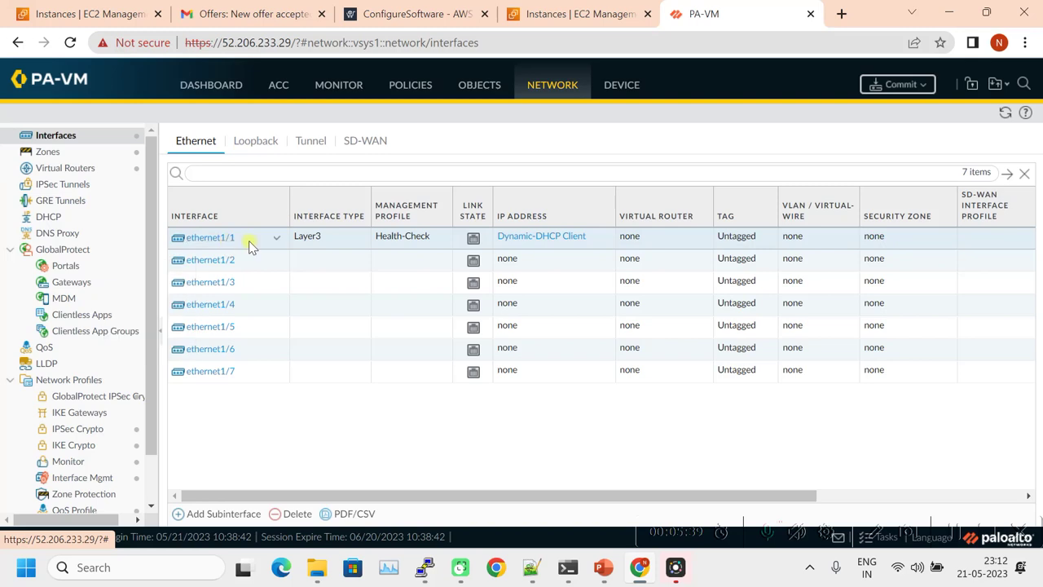
{"action": "left_click", "coordinate": [218, 239]}
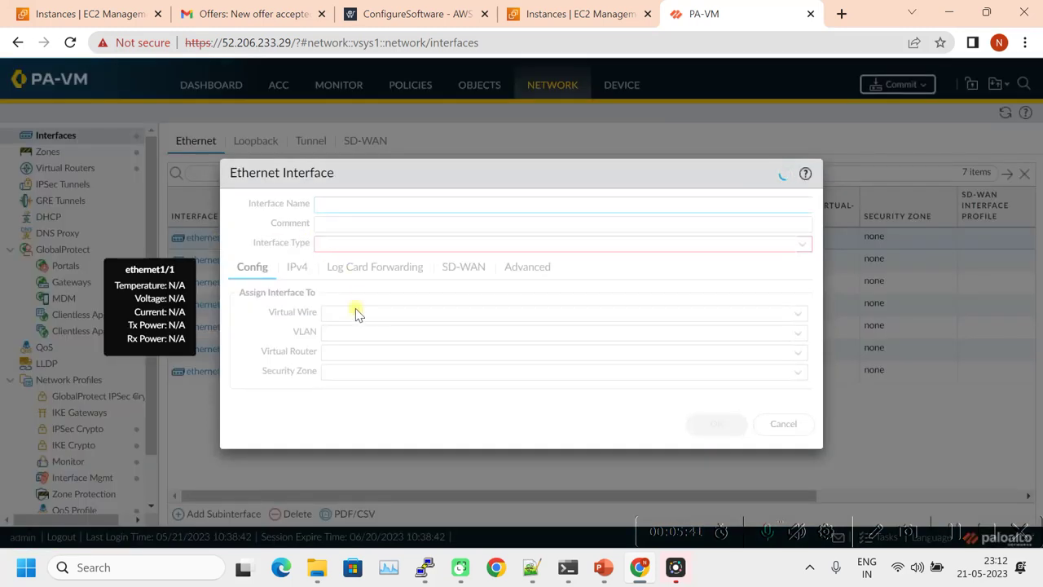
{"action": "left_click", "coordinate": [298, 287]}
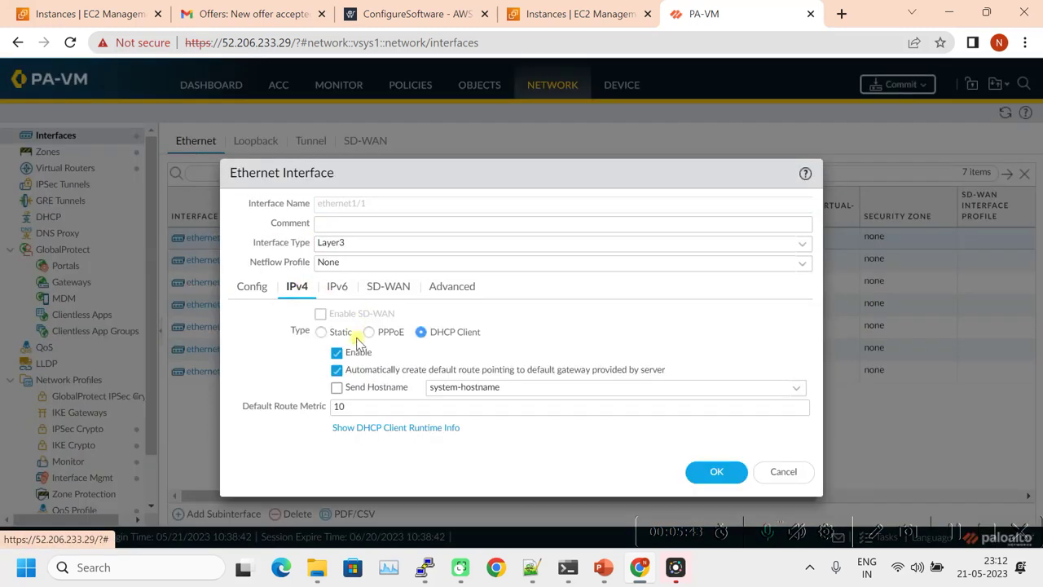
{"action": "left_click", "coordinate": [490, 268]}
{"action": "left_click", "coordinate": [456, 287]}
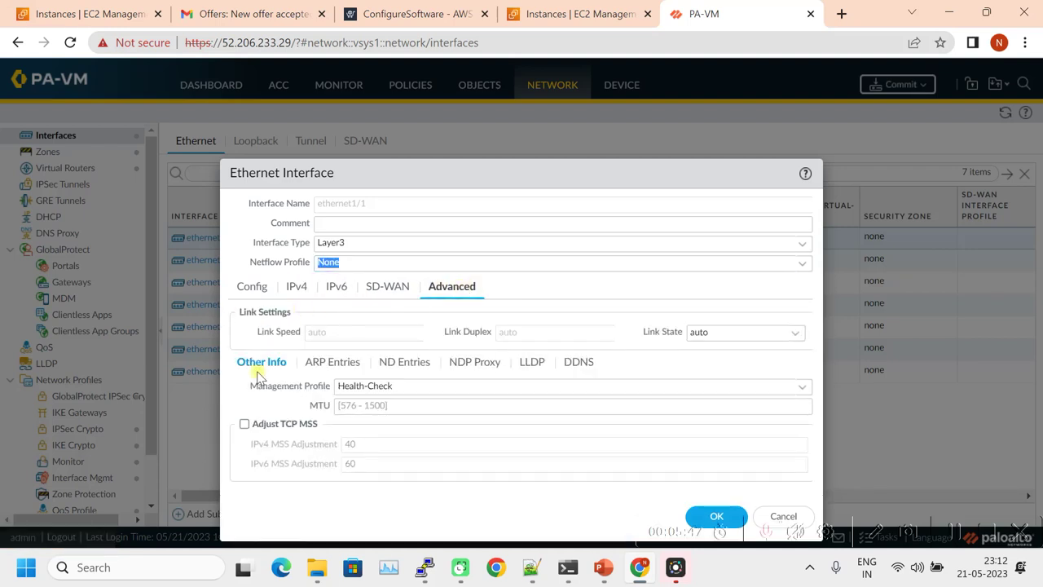
- Assign ethernet1/1 to the default virtual router and Zone1, saving past the warning
{"action": "left_click", "coordinate": [252, 289]}
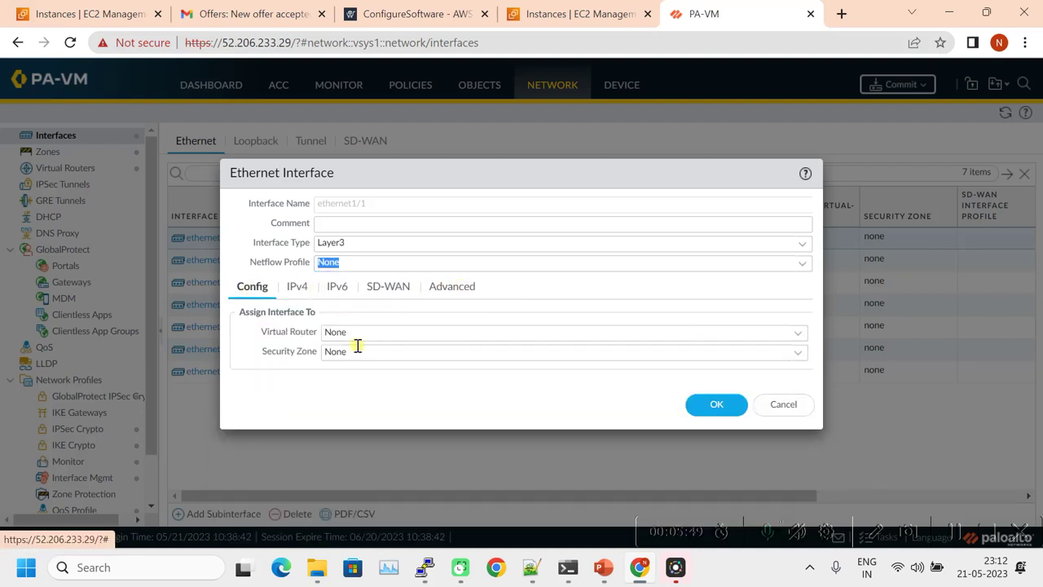
{"action": "left_click", "coordinate": [798, 333]}
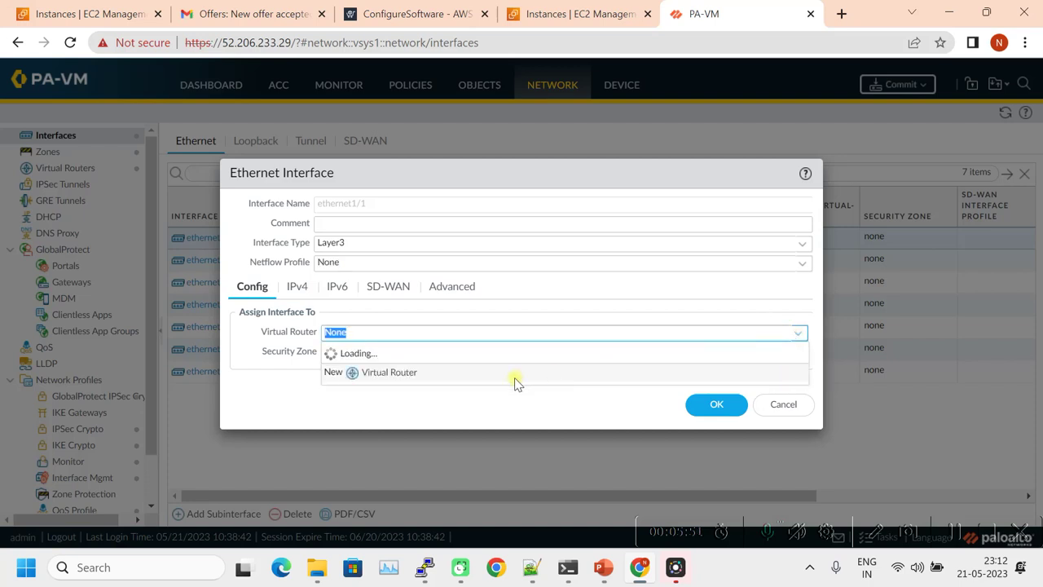
{"action": "left_click", "coordinate": [362, 371]}
{"action": "left_click", "coordinate": [800, 353]}
{"action": "left_click", "coordinate": [354, 389]}
{"action": "left_click", "coordinate": [715, 405]}
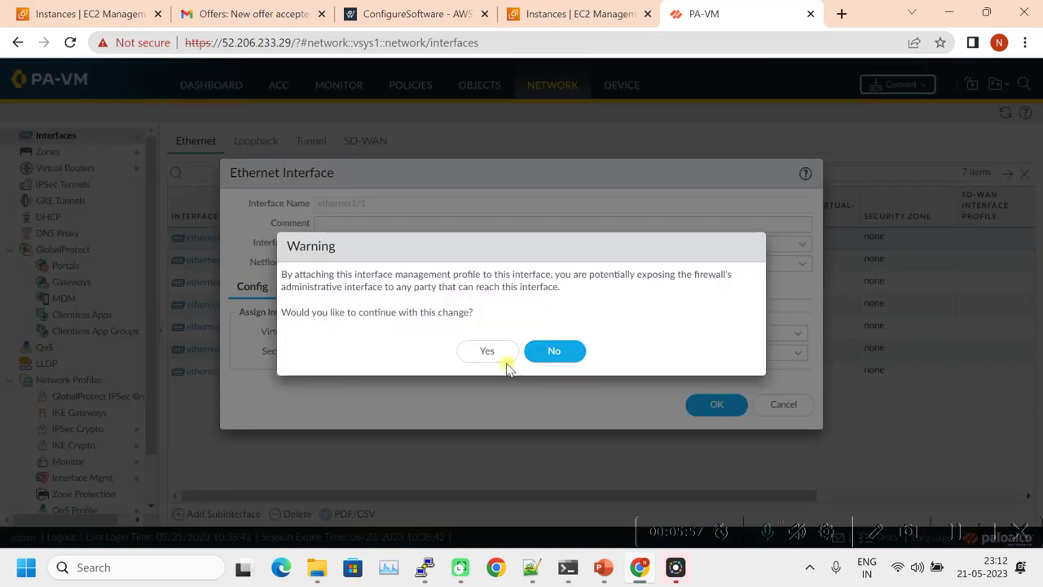
{"action": "left_click", "coordinate": [501, 354]}
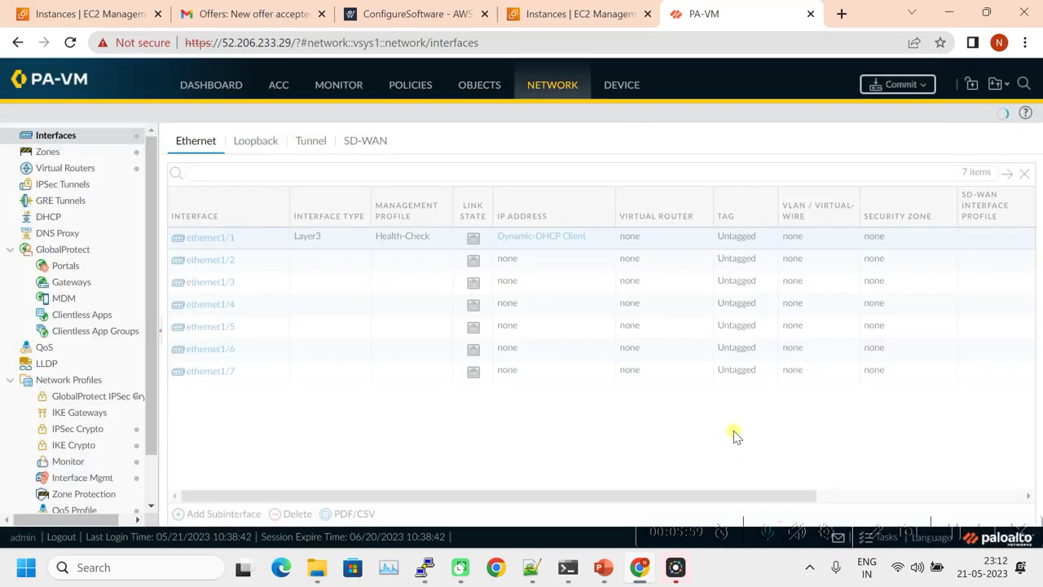
- Commit one administrator's pending changes, close the status report, and refresh the interfaces table
{"action": "left_click", "coordinate": [900, 85]}
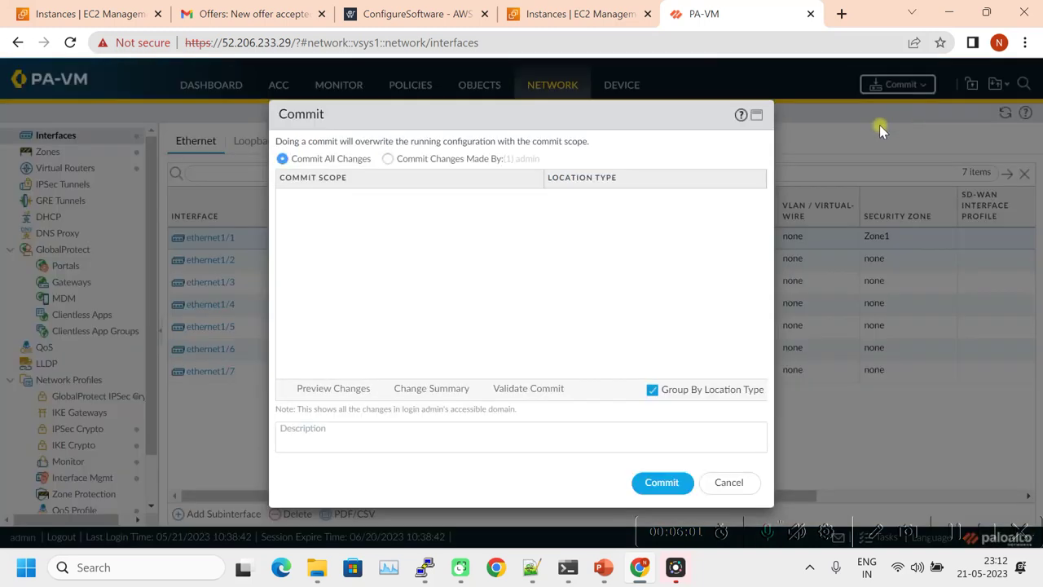
{"action": "left_click", "coordinate": [648, 487]}
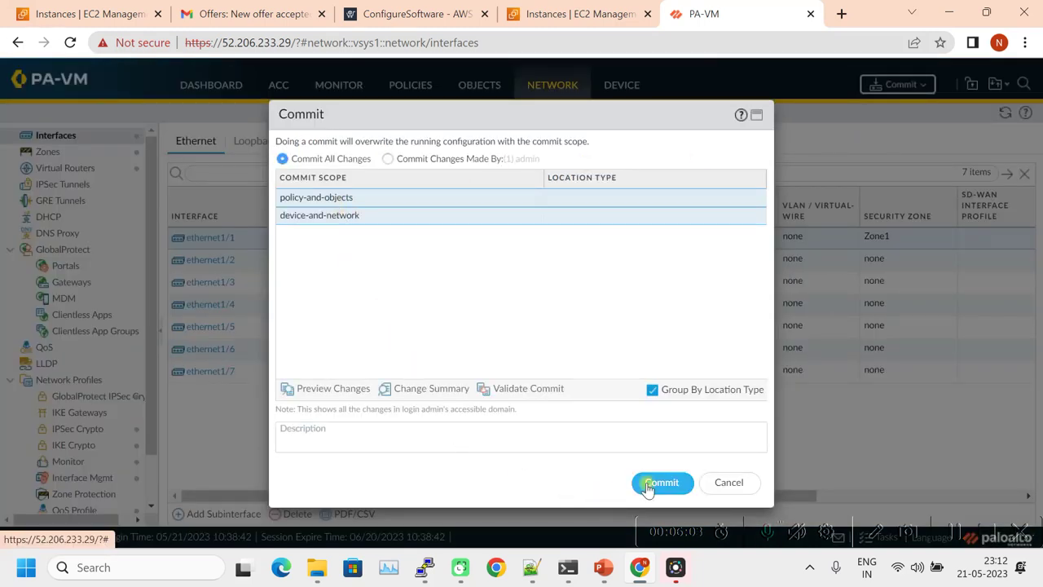
{"action": "left_click", "coordinate": [388, 159]}
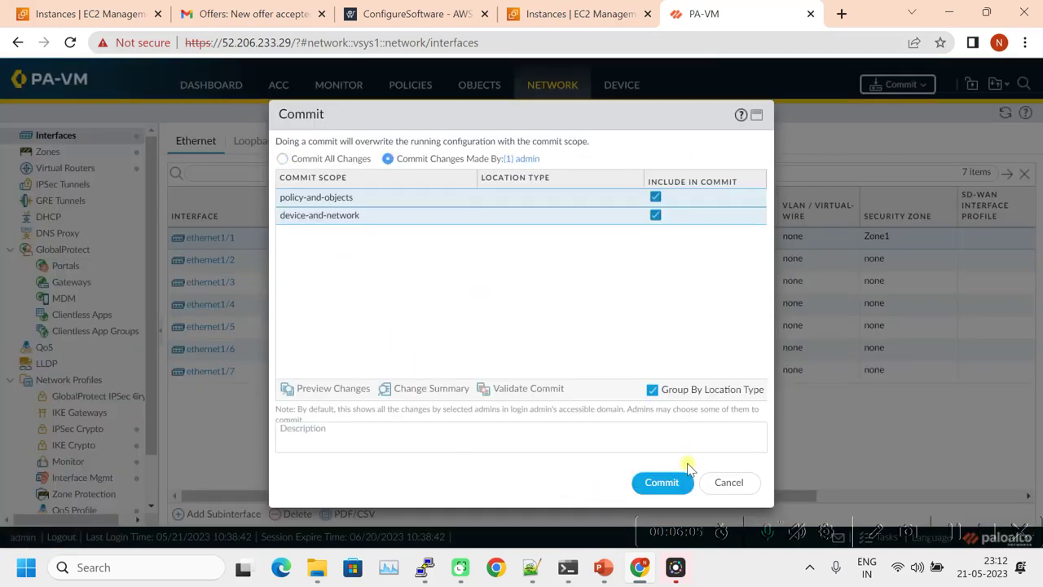
{"action": "left_click", "coordinate": [662, 482]}
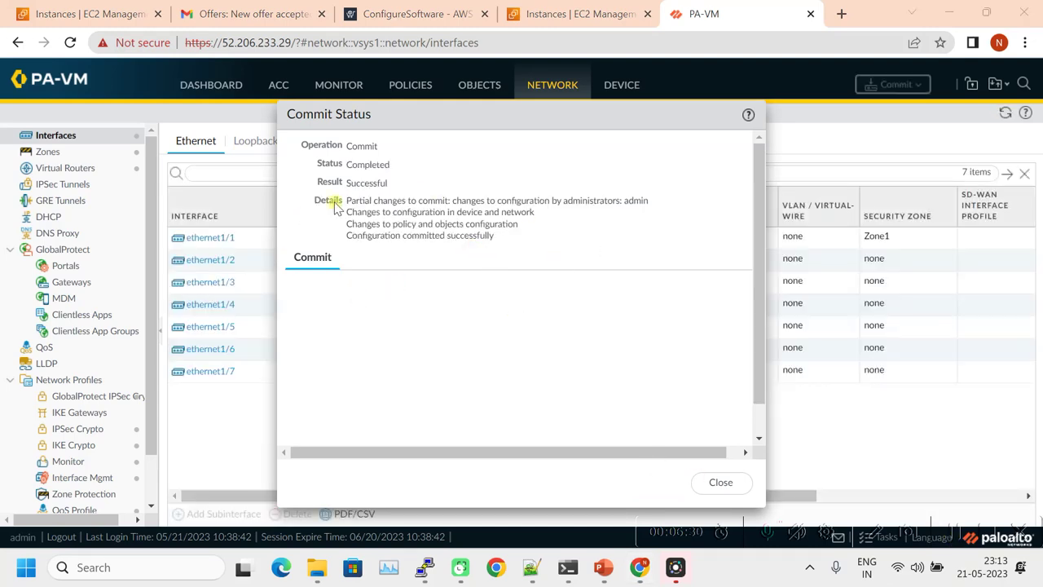
{"action": "left_click", "coordinate": [726, 484]}
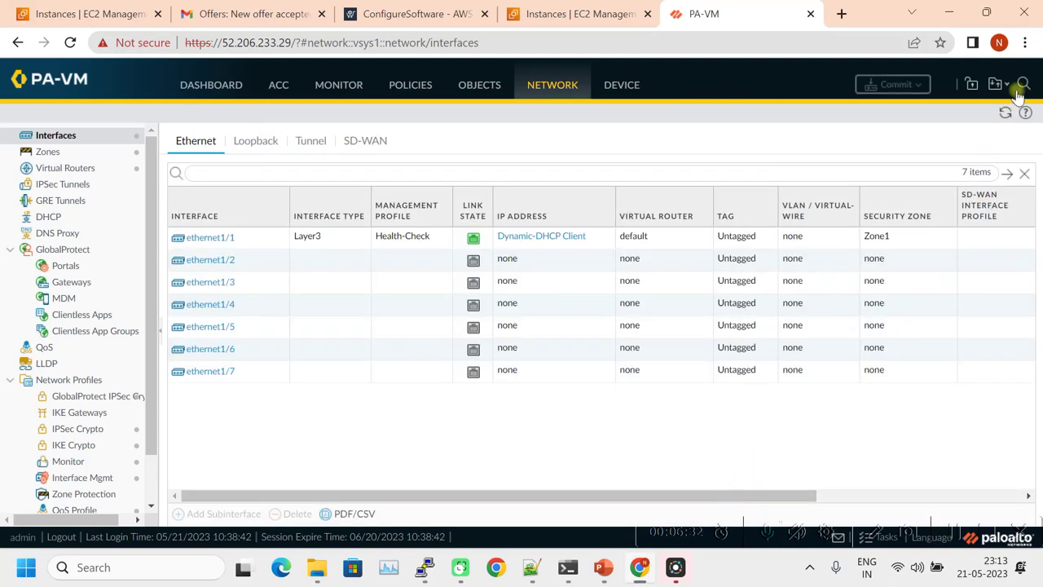
{"action": "left_click", "coordinate": [1004, 114]}
- Switch to the EC2 console and start a new load balancer from Load Balancers
{"action": "left_click", "coordinate": [575, 14]}
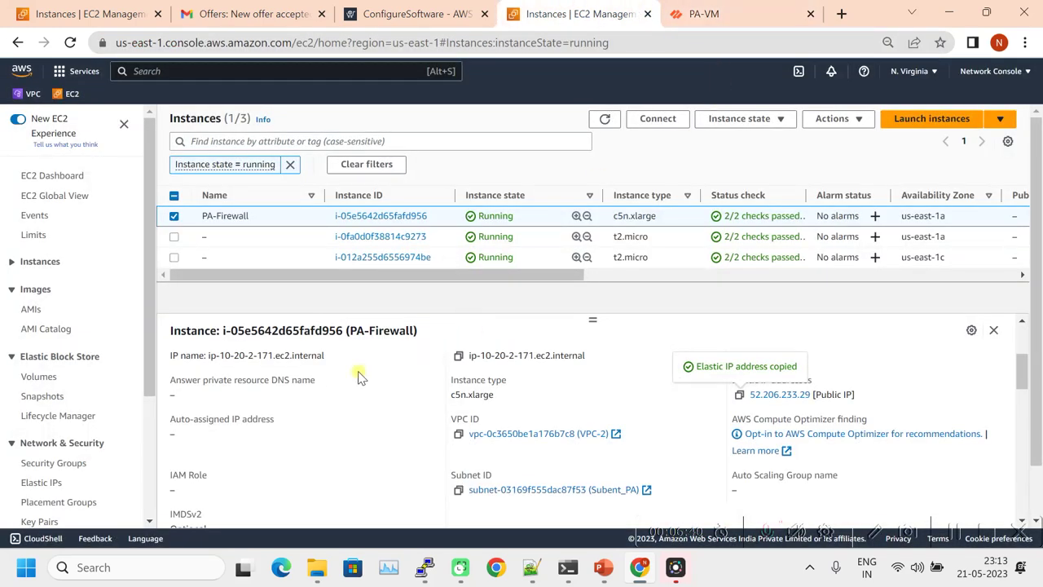
{"action": "left_click", "coordinate": [70, 94]}
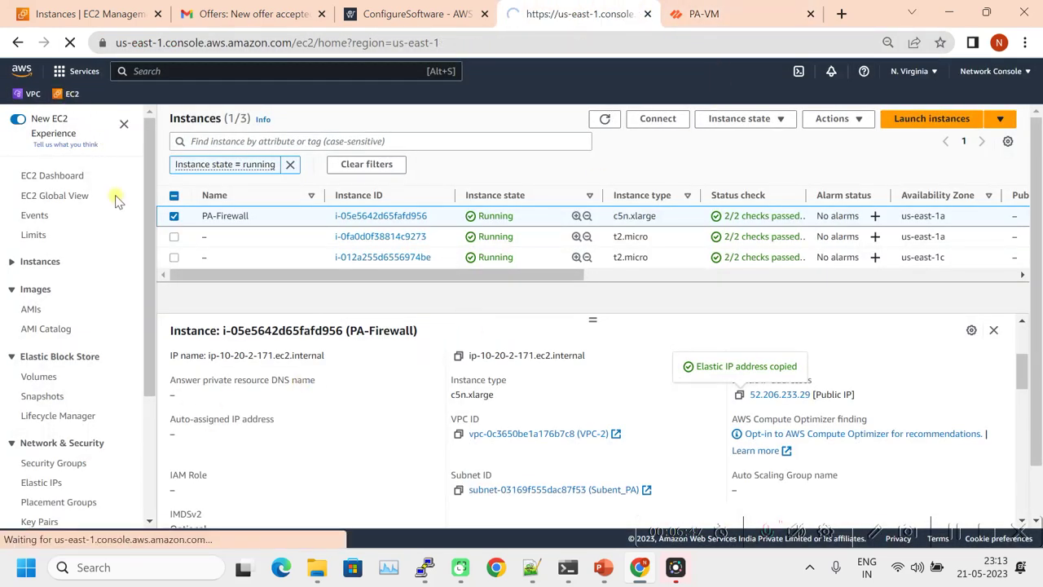
{"action": "scroll", "coordinate": [104, 342], "scroll_direction": "down", "scroll_amount": 2}
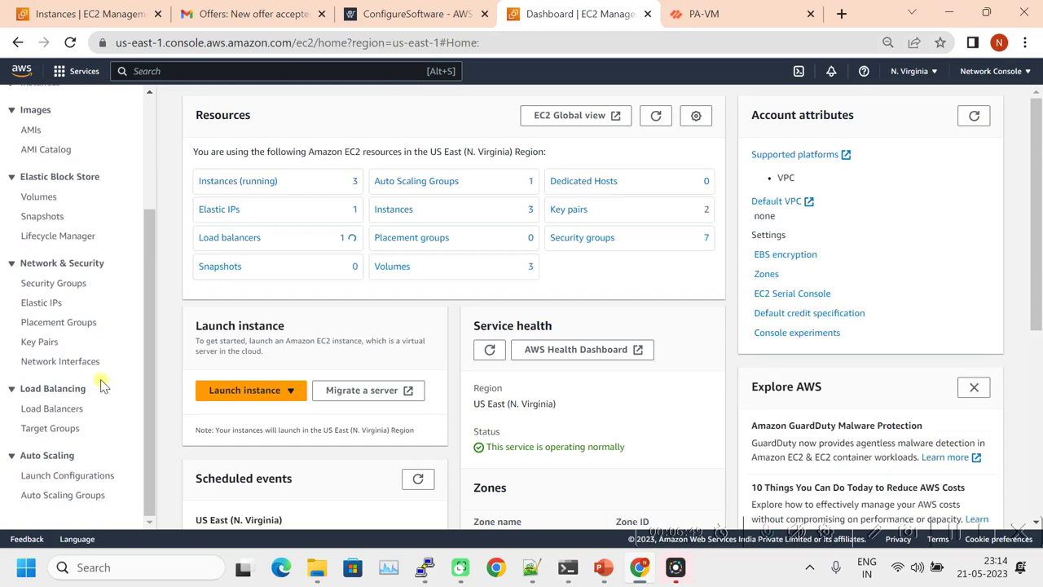
{"action": "left_click", "coordinate": [49, 429]}
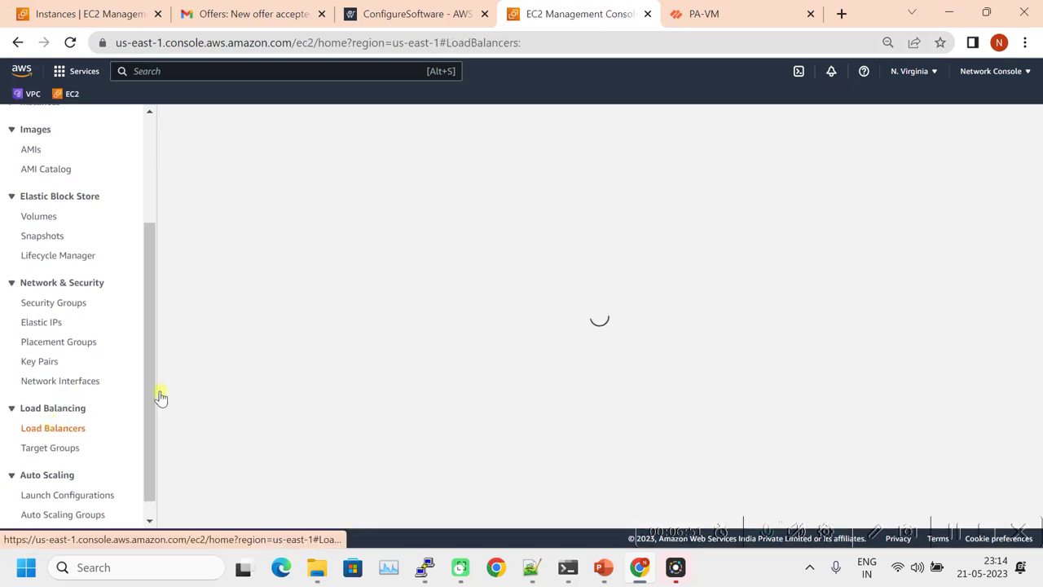
{"action": "left_click", "coordinate": [911, 166]}
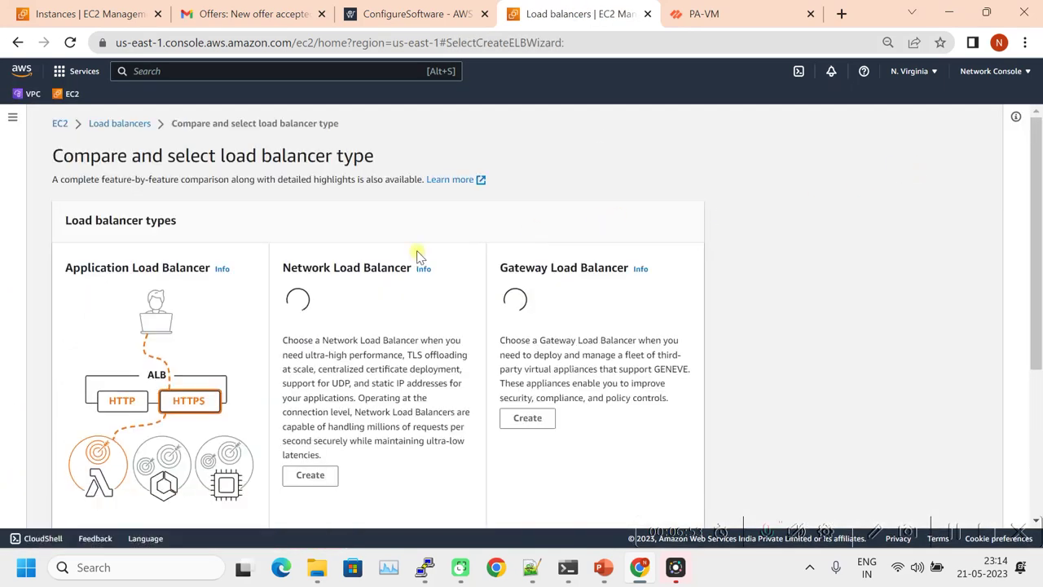
{"action": "scroll", "coordinate": [318, 322], "scroll_direction": "down", "scroll_amount": 2}
- Choose Gateway Load Balancer, enter its name, and select VPC-2
{"action": "left_click", "coordinate": [540, 458]}
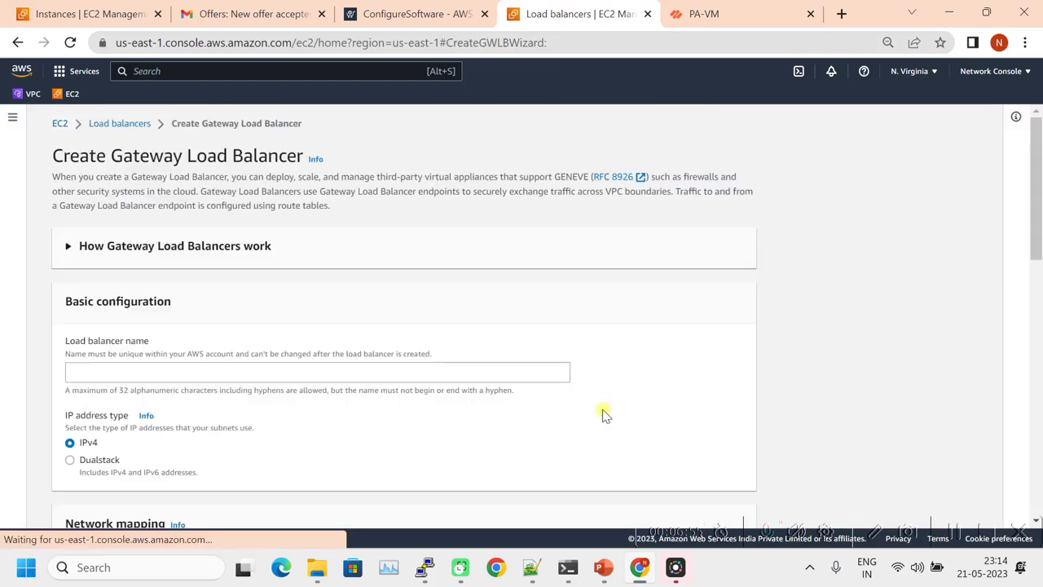
{"action": "left_click", "coordinate": [155, 368]}
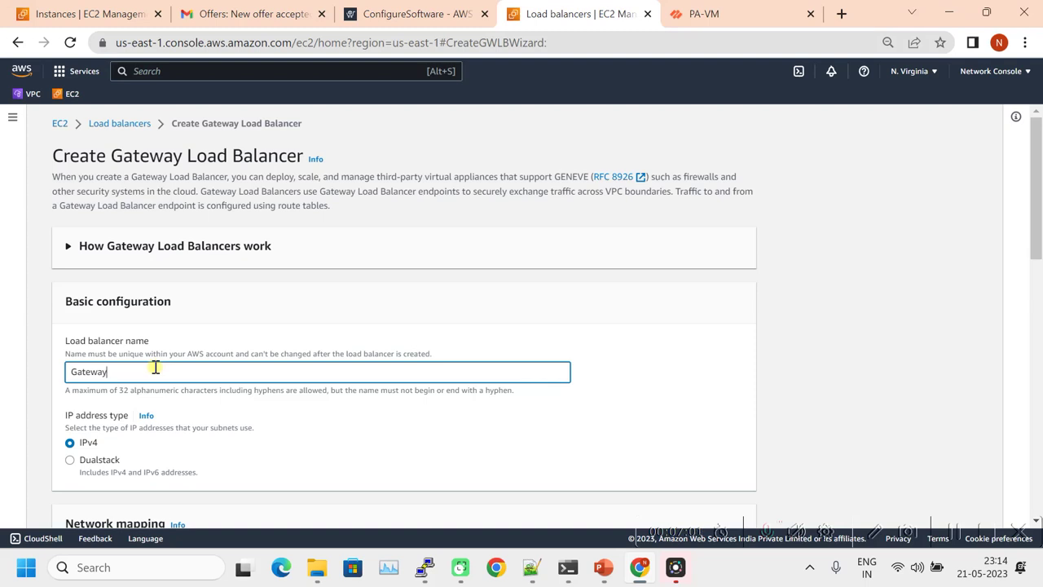
{"action": "scroll", "coordinate": [155, 367], "scroll_direction": "down", "scroll_amount": 4}
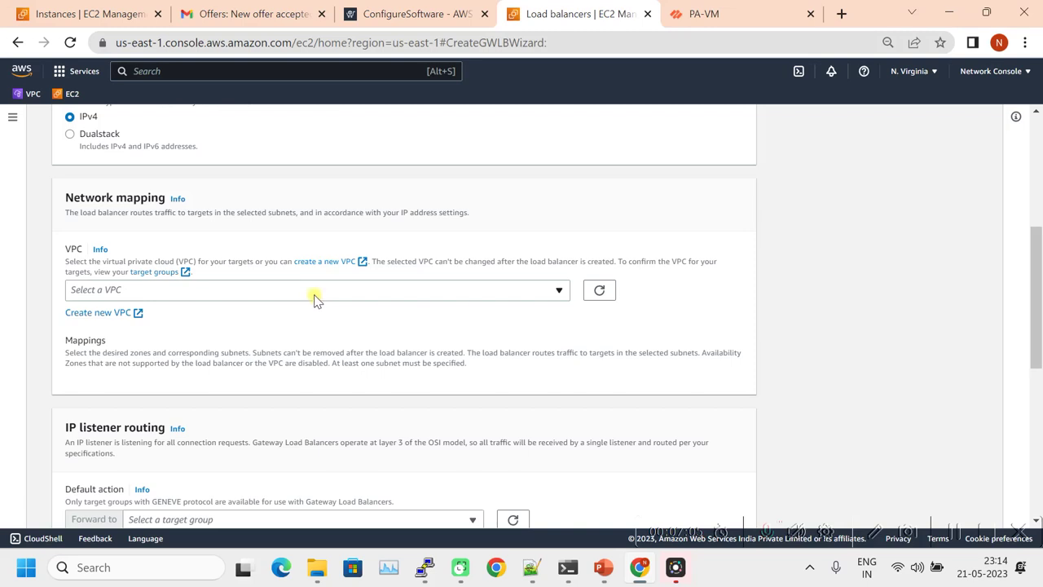
{"action": "left_click", "coordinate": [315, 298]}
{"action": "left_click", "coordinate": [163, 377]}
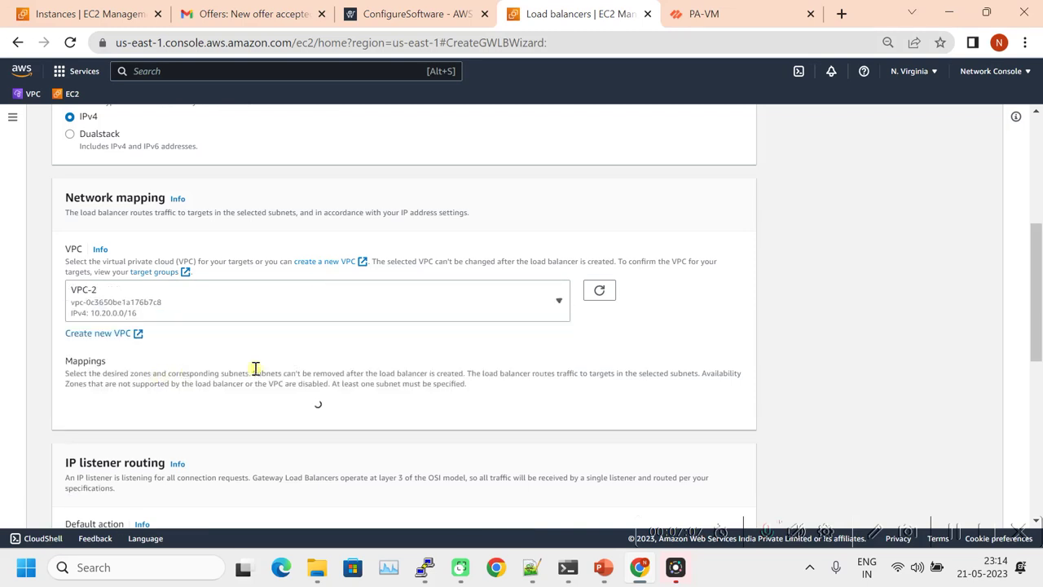
- Map zone us-east-1a to Subnet_GWLB and check for an existing target group
{"action": "scroll", "coordinate": [294, 363], "scroll_direction": "down", "scroll_amount": 2}
{"action": "scroll", "coordinate": [244, 367], "scroll_direction": "down", "scroll_amount": 1}
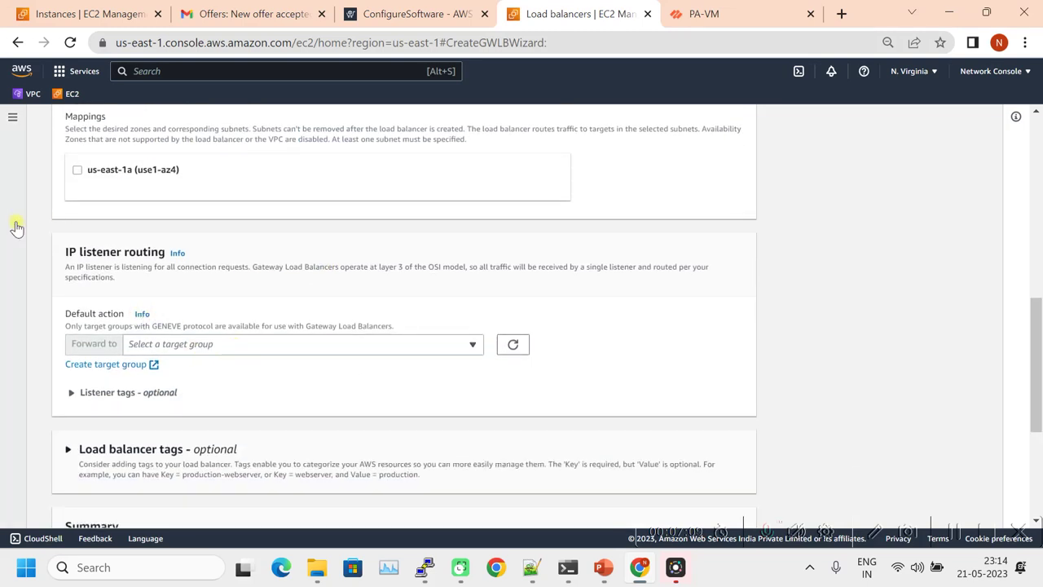
{"action": "left_click", "coordinate": [78, 171]}
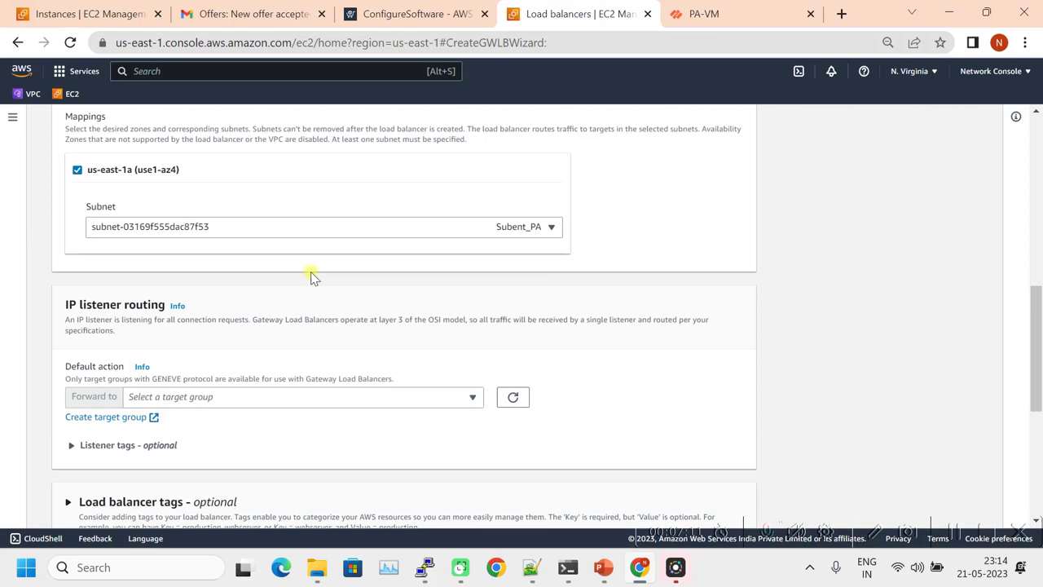
{"action": "left_click", "coordinate": [535, 230]}
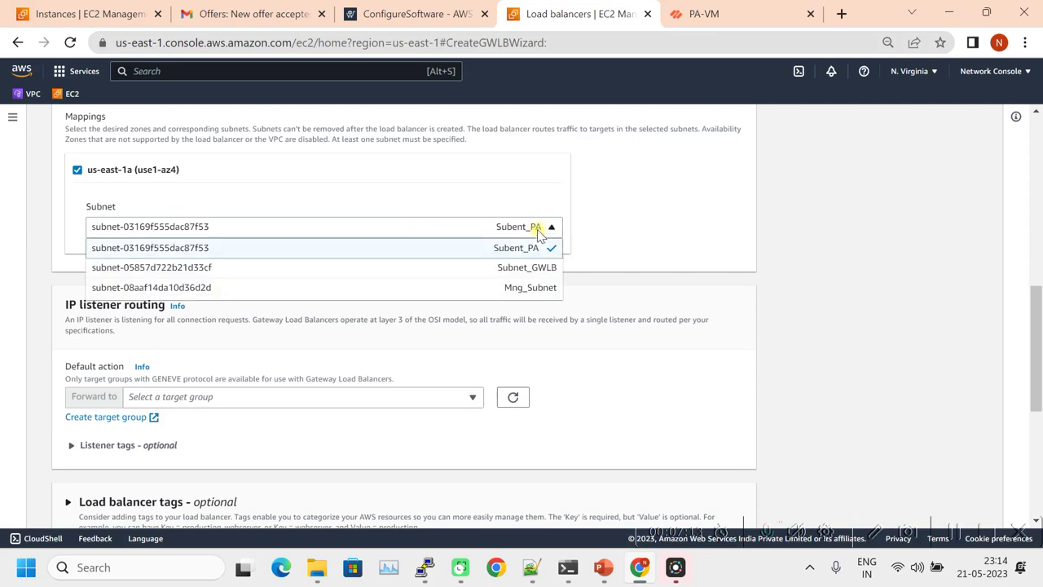
{"action": "left_click", "coordinate": [538, 268]}
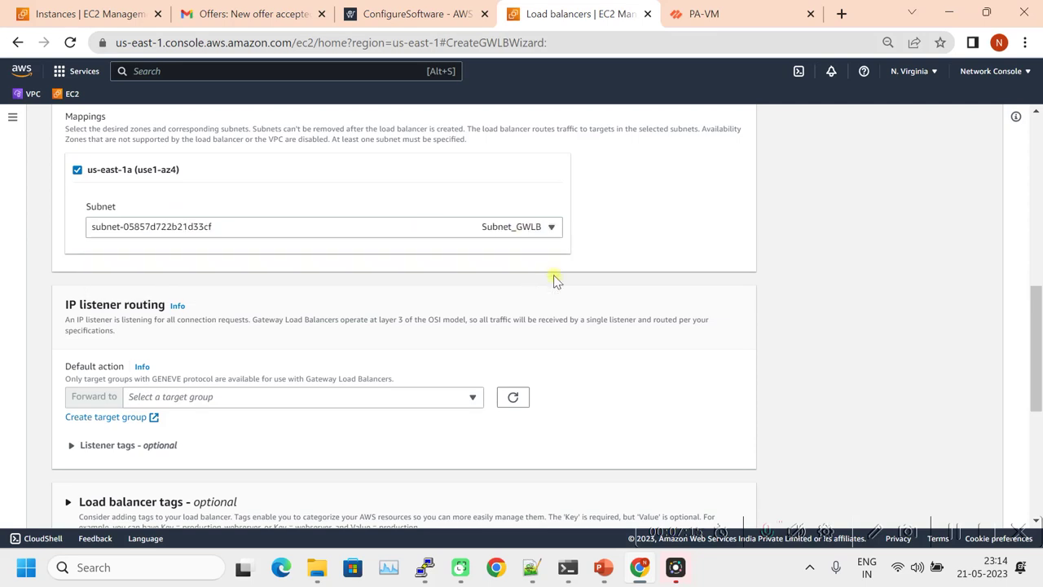
{"action": "scroll", "coordinate": [489, 289], "scroll_direction": "down", "scroll_amount": 1}
{"action": "left_click", "coordinate": [448, 318]}
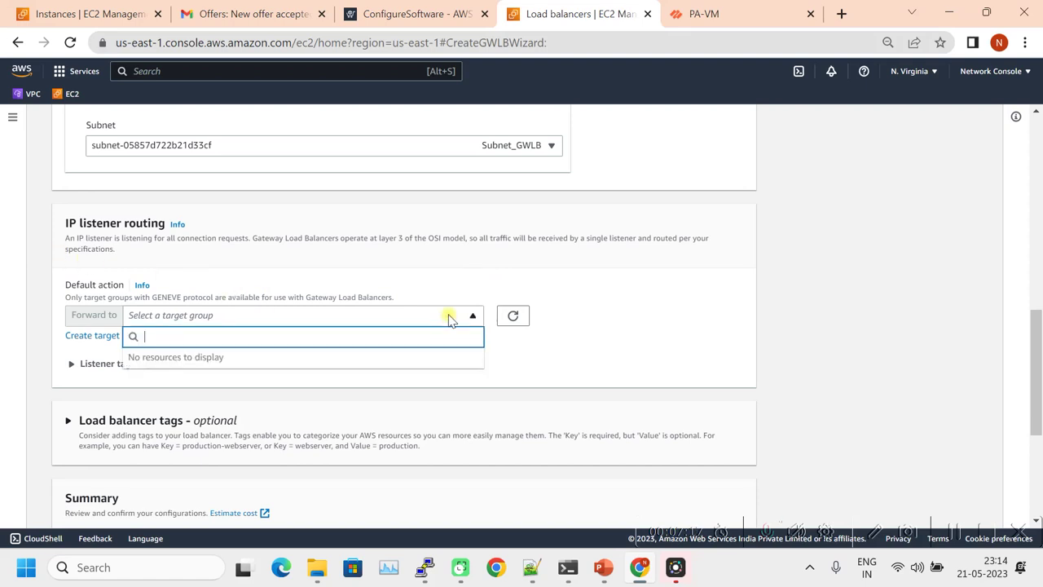
{"action": "left_click", "coordinate": [448, 318]}
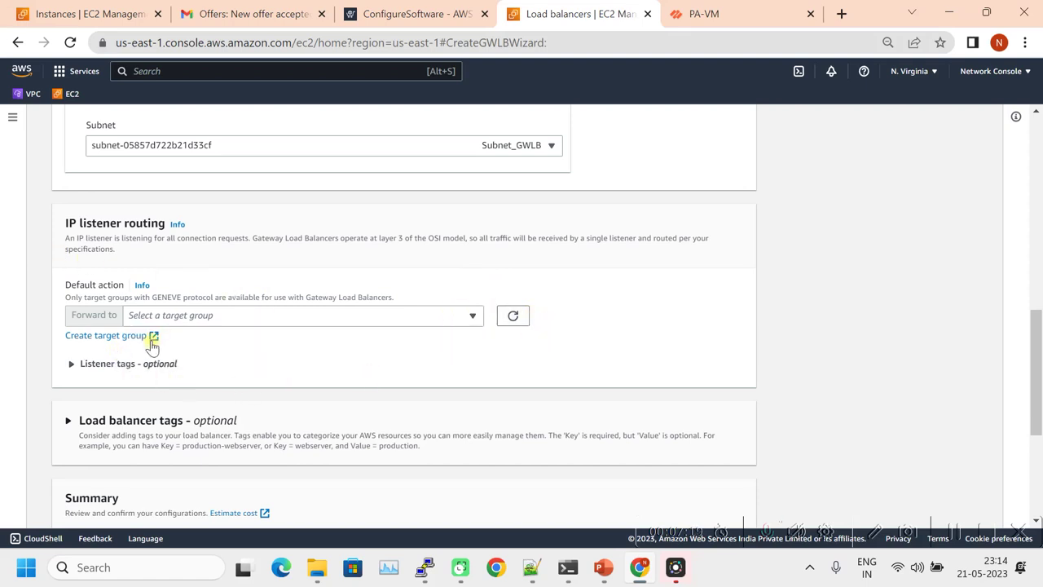
- Begin a new target group named GWL_TR, keeping VPC-2 as its VPC
{"action": "left_click", "coordinate": [122, 336]}
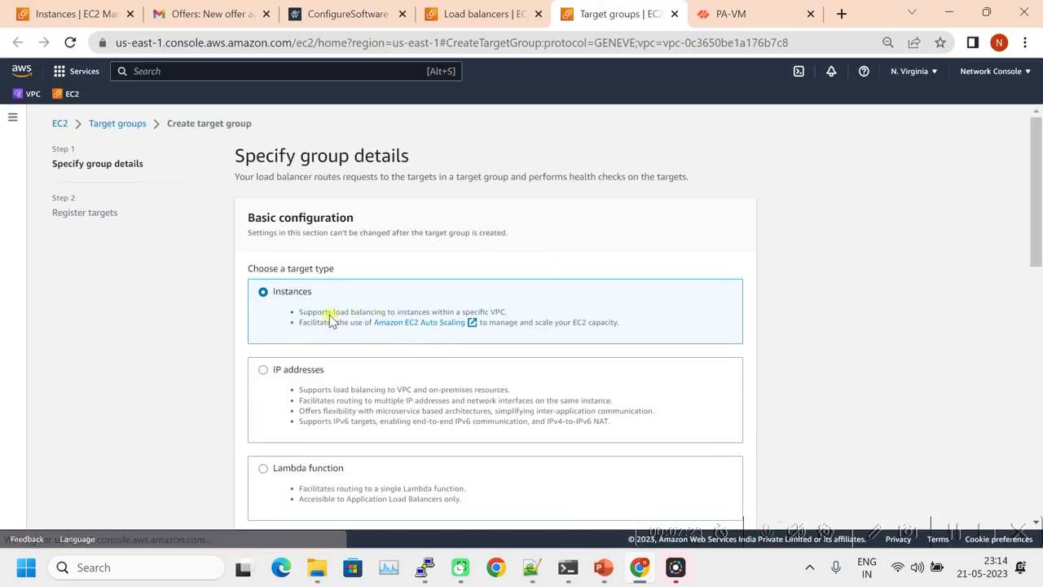
{"action": "scroll", "coordinate": [342, 318], "scroll_direction": "down", "scroll_amount": 2}
{"action": "scroll", "coordinate": [349, 310], "scroll_direction": "down", "scroll_amount": 3}
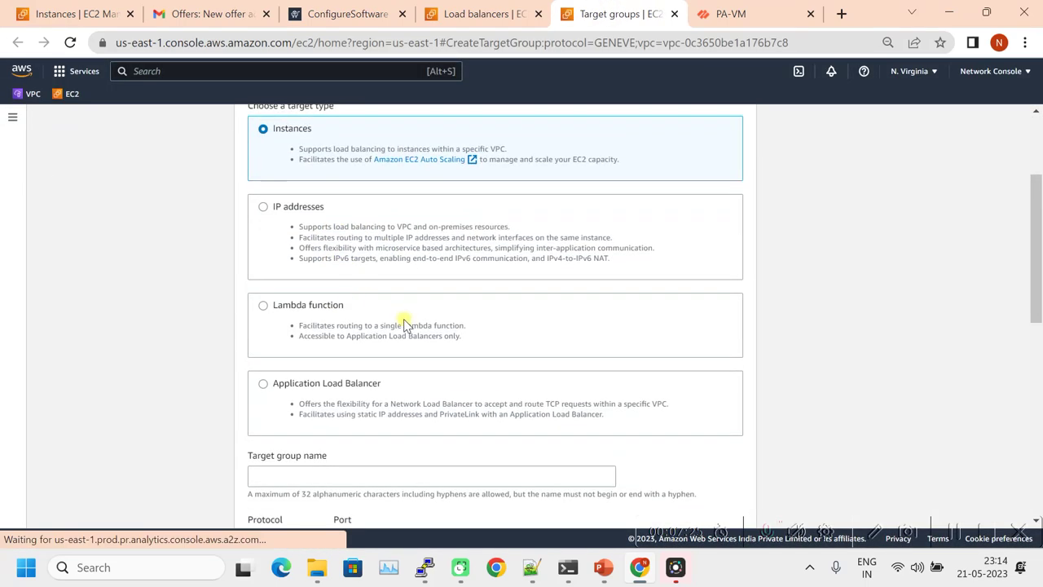
{"action": "left_click", "coordinate": [318, 308]}
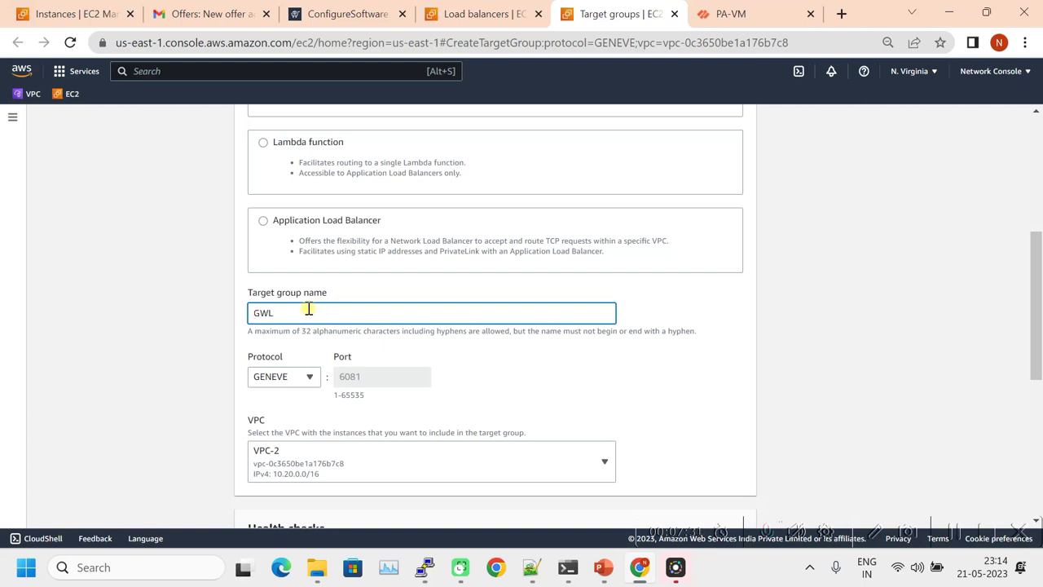
{"action": "type", "text": "GWL_TRGT"}
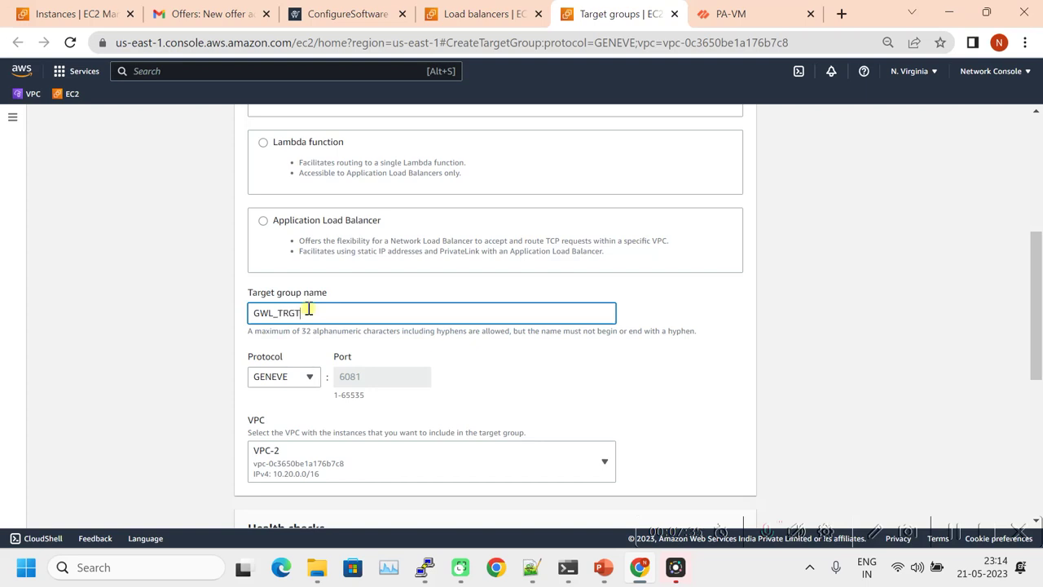
{"action": "scroll", "coordinate": [318, 327], "scroll_direction": "down", "scroll_amount": 1}
{"action": "left_click", "coordinate": [566, 390]}
{"action": "left_click", "coordinate": [562, 389]}
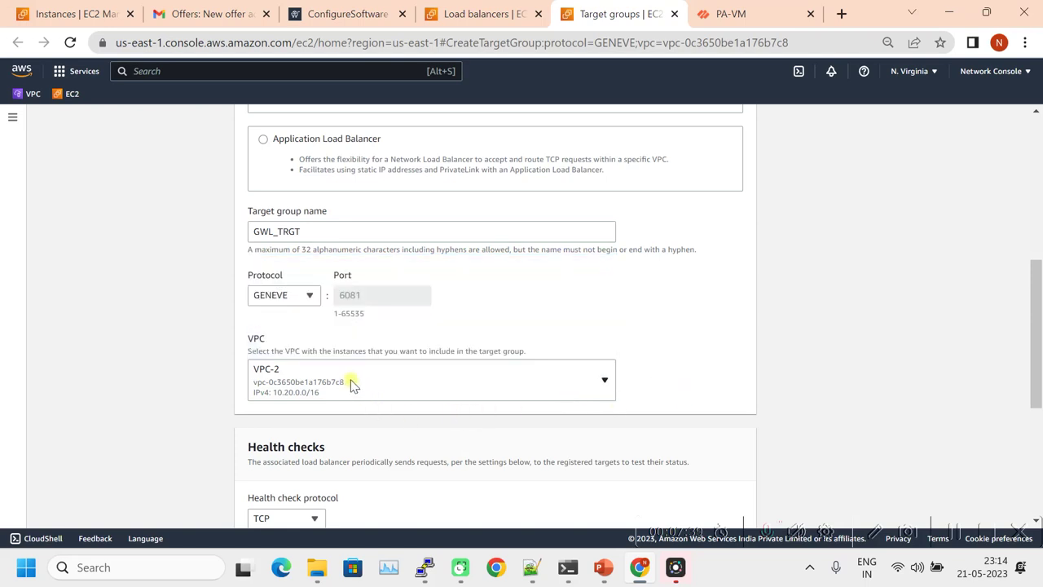
{"action": "scroll", "coordinate": [473, 380], "scroll_direction": "down", "scroll_amount": 1}
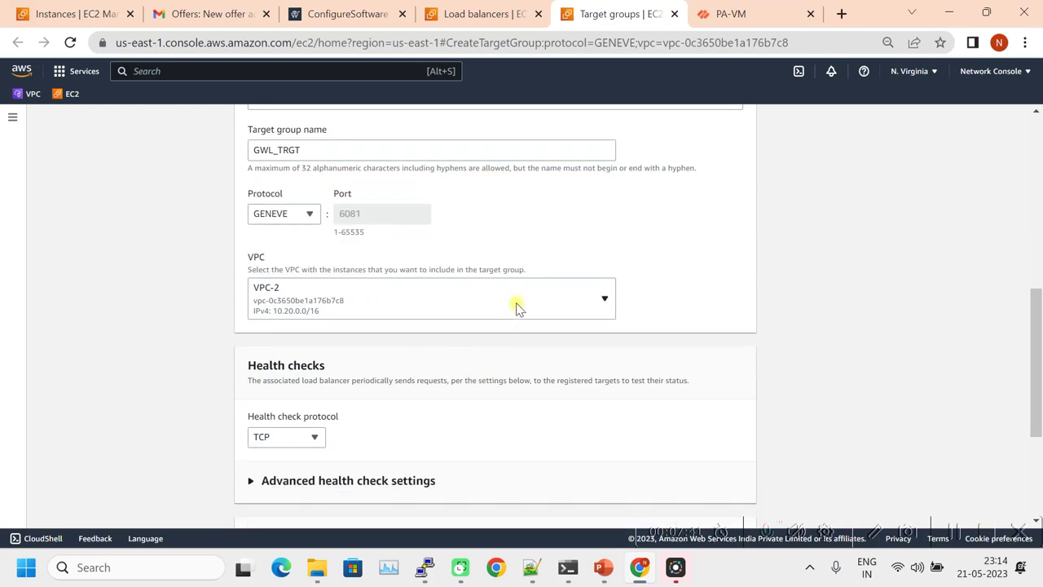
{"action": "left_click", "coordinate": [516, 306]}
{"action": "left_click", "coordinate": [350, 414]}
{"action": "scroll", "coordinate": [470, 389], "scroll_direction": "down", "scroll_amount": 1}
{"action": "scroll", "coordinate": [382, 352], "scroll_direction": "down", "scroll_amount": 2}
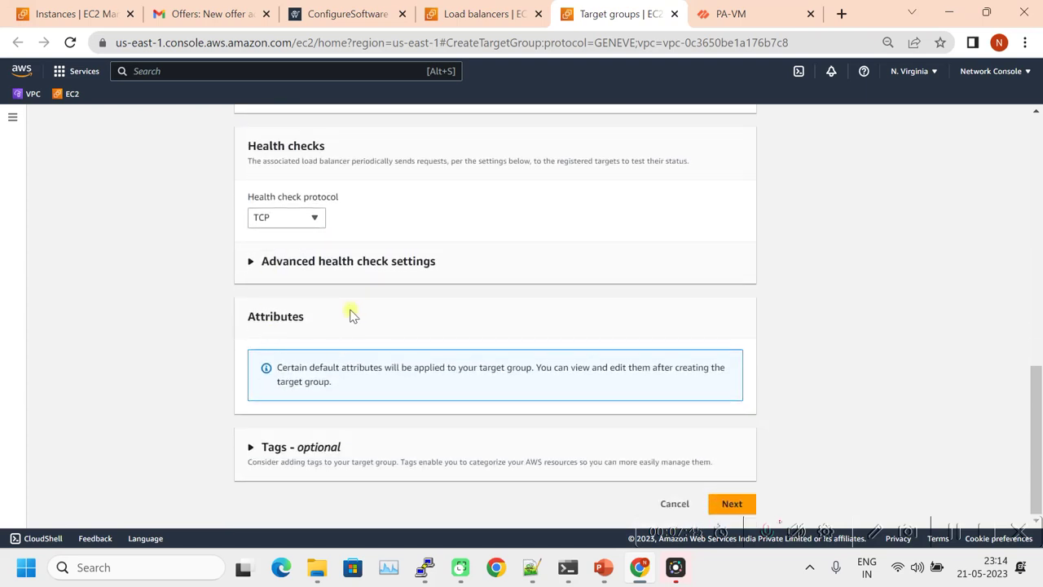
{"action": "left_click", "coordinate": [743, 513]}
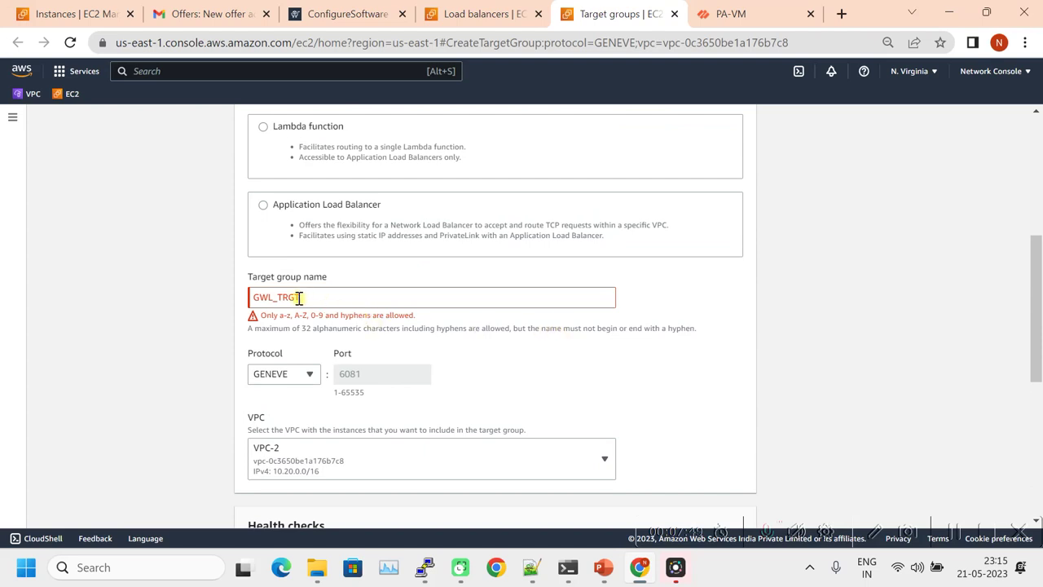
- Fix the name to GWLTRGT, add PA-Firewall as a pending target, and create the group
{"action": "left_click", "coordinate": [278, 297]}
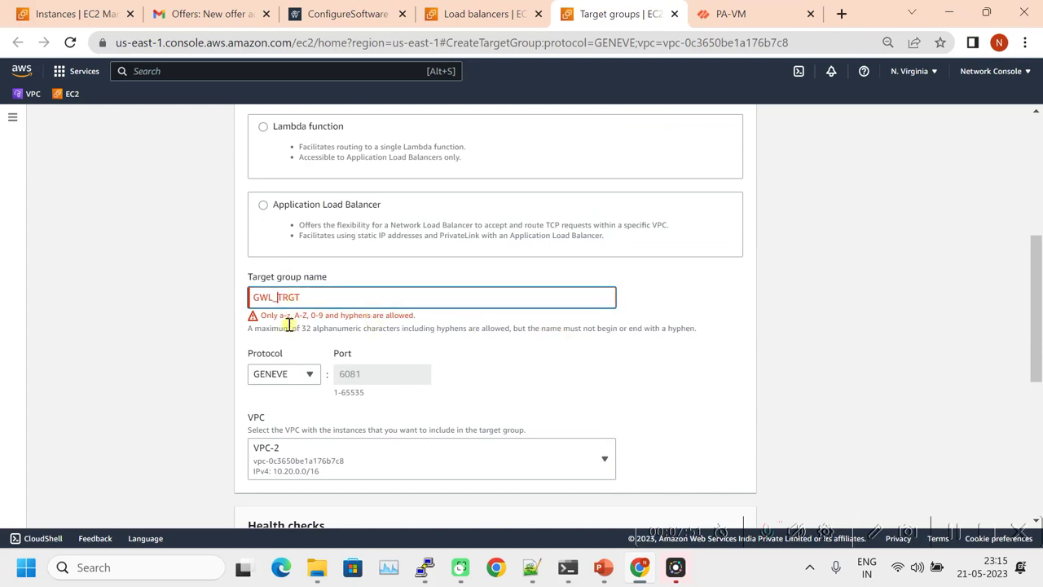
{"action": "key", "text": "BackSpace"}
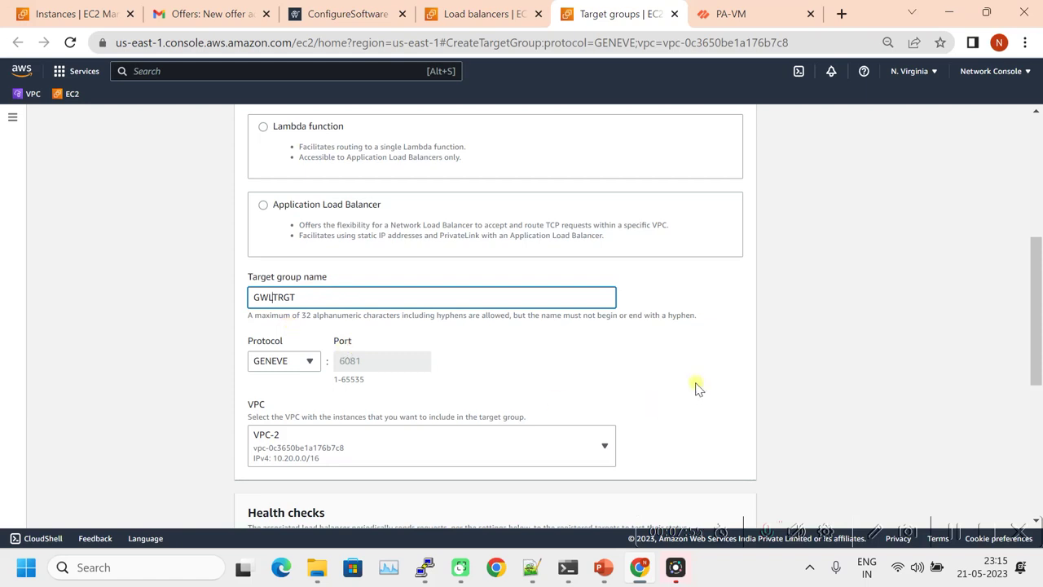
{"action": "scroll", "coordinate": [701, 391], "scroll_direction": "down", "scroll_amount": 5}
{"action": "left_click", "coordinate": [732, 503]}
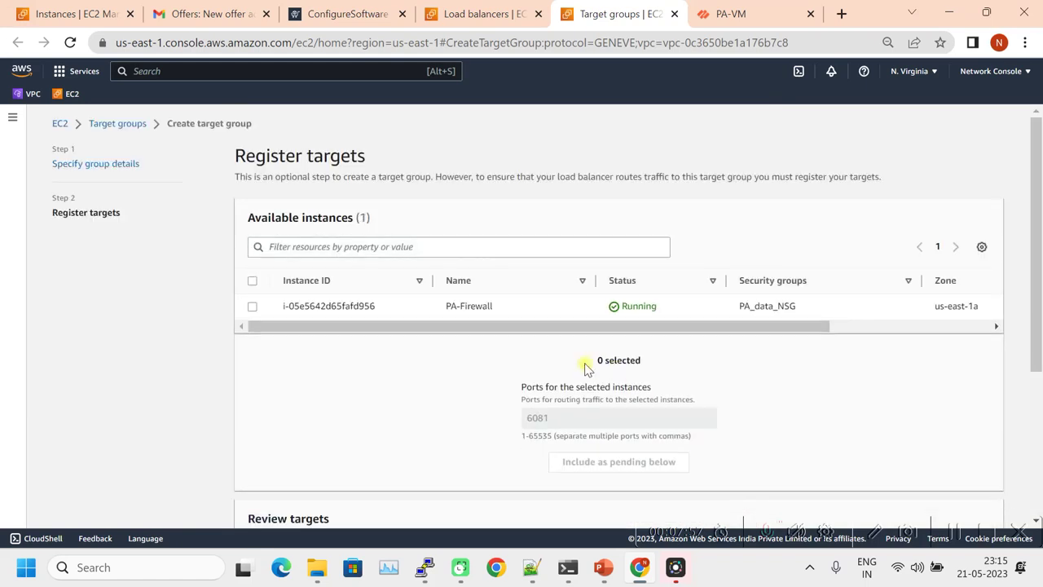
{"action": "left_click", "coordinate": [253, 307]}
{"action": "scroll", "coordinate": [693, 306], "scroll_direction": "down", "scroll_amount": 3}
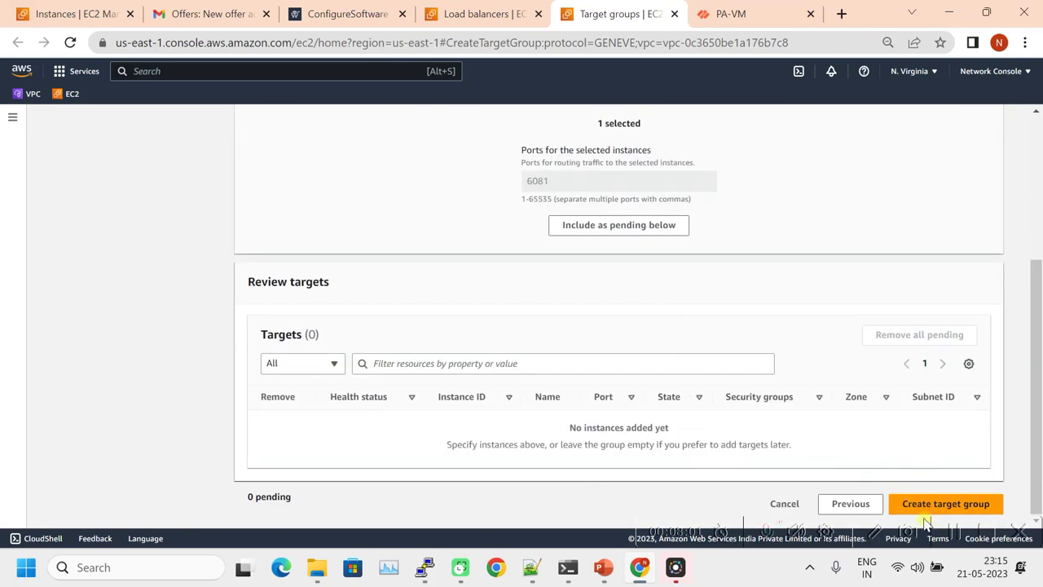
{"action": "left_click", "coordinate": [621, 226]}
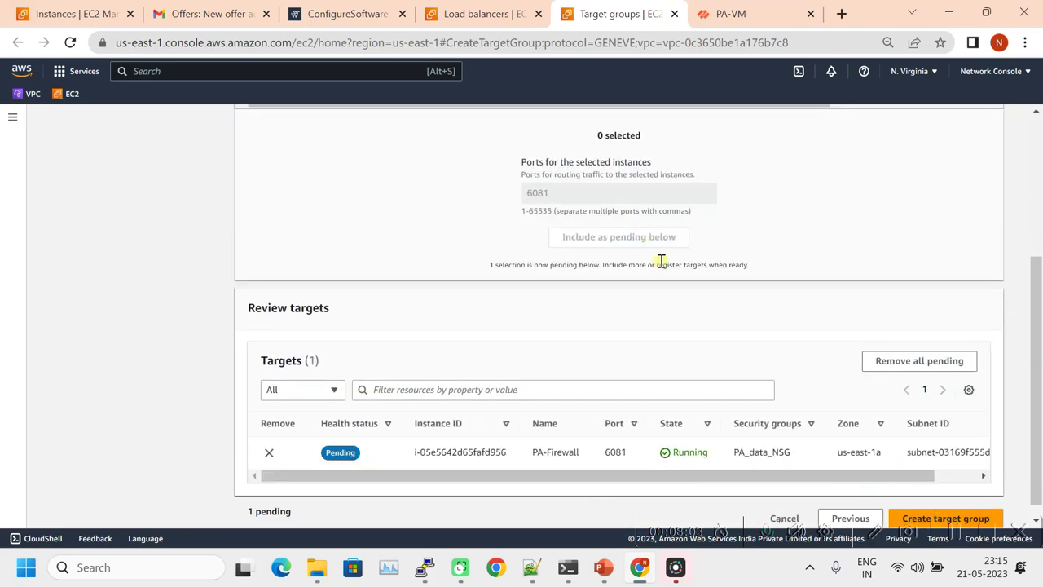
{"action": "left_click", "coordinate": [959, 506]}
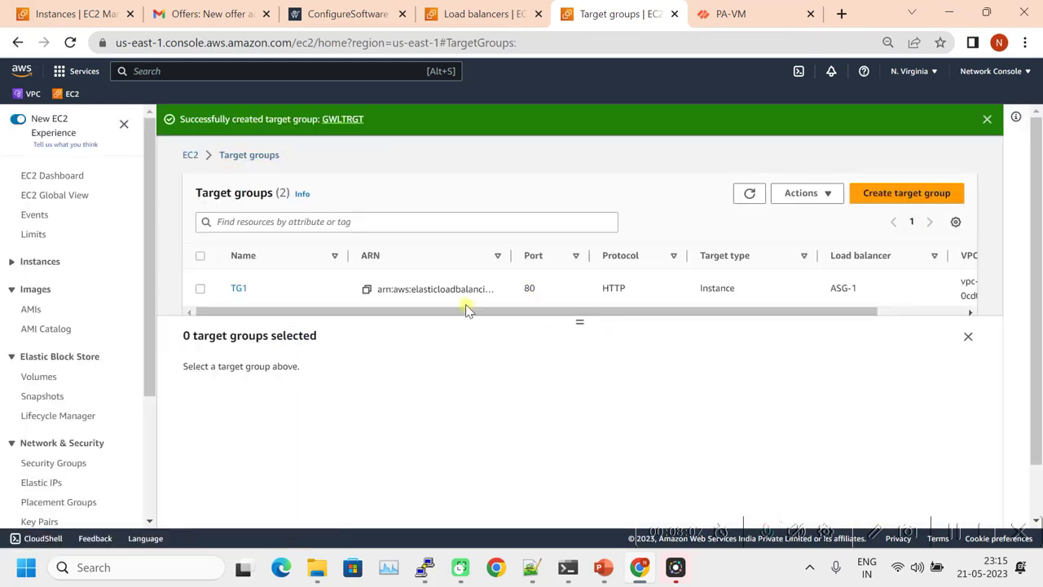
- Forward the Gateway Load Balancer's listener to GWLTRGT and create the load balancer
{"action": "left_click", "coordinate": [472, 14]}
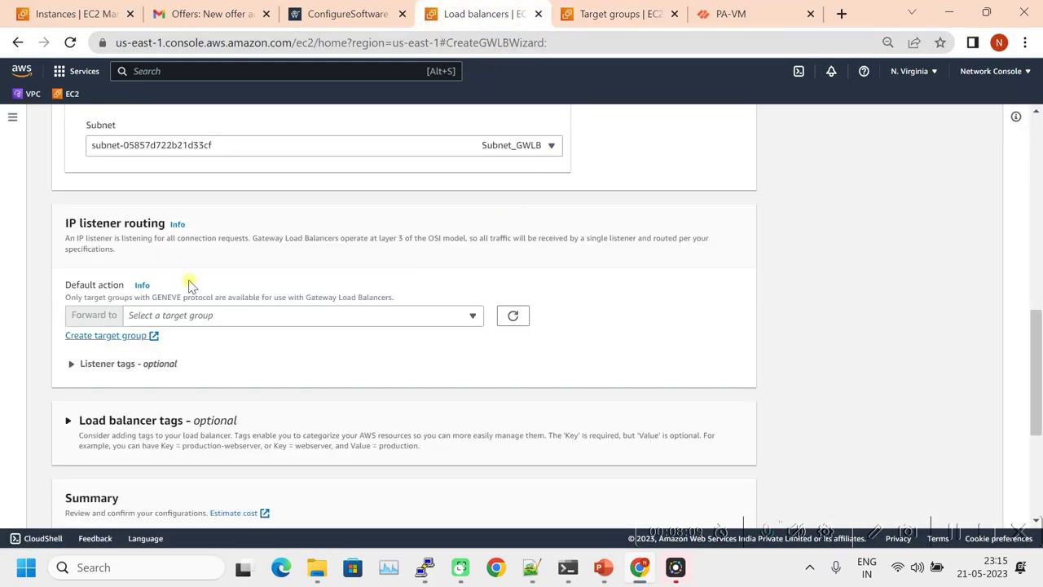
{"action": "left_click", "coordinate": [514, 318]}
{"action": "left_click", "coordinate": [434, 322]}
{"action": "left_click", "coordinate": [236, 364]}
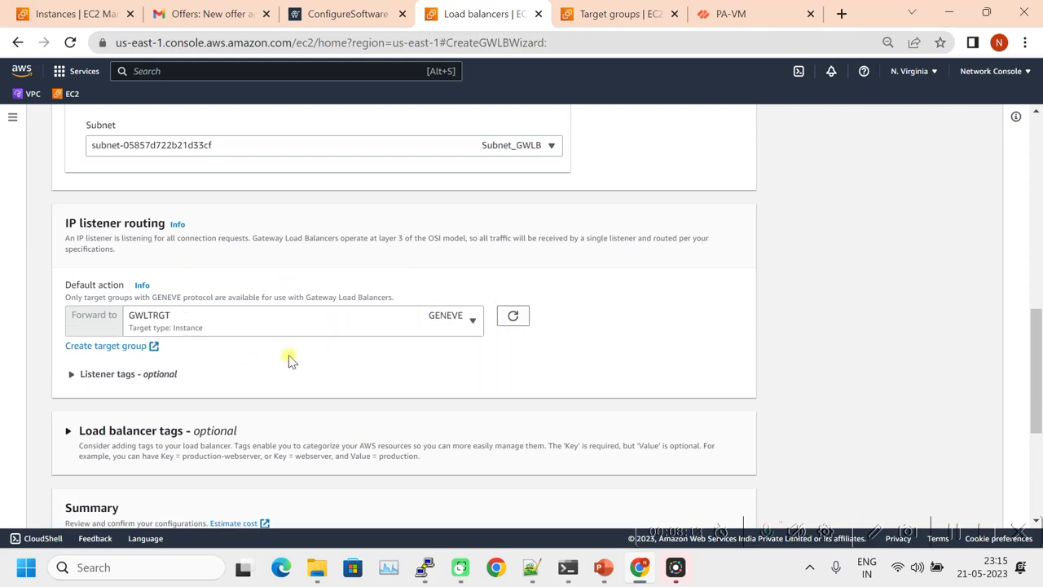
{"action": "scroll", "coordinate": [334, 346], "scroll_direction": "down", "scroll_amount": 3}
{"action": "scroll", "coordinate": [244, 330], "scroll_direction": "down", "scroll_amount": 1}
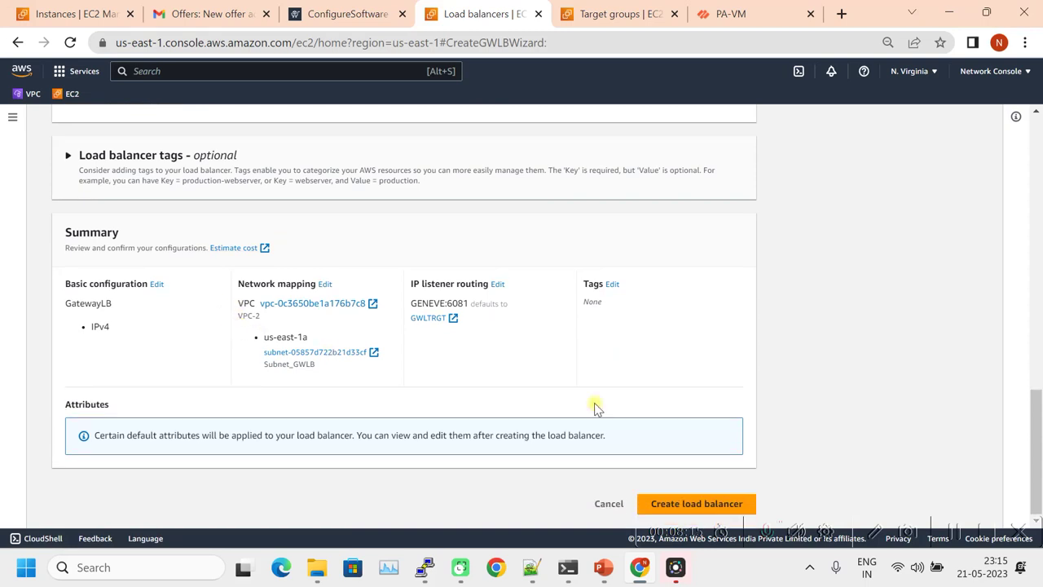
{"action": "left_click", "coordinate": [730, 501]}
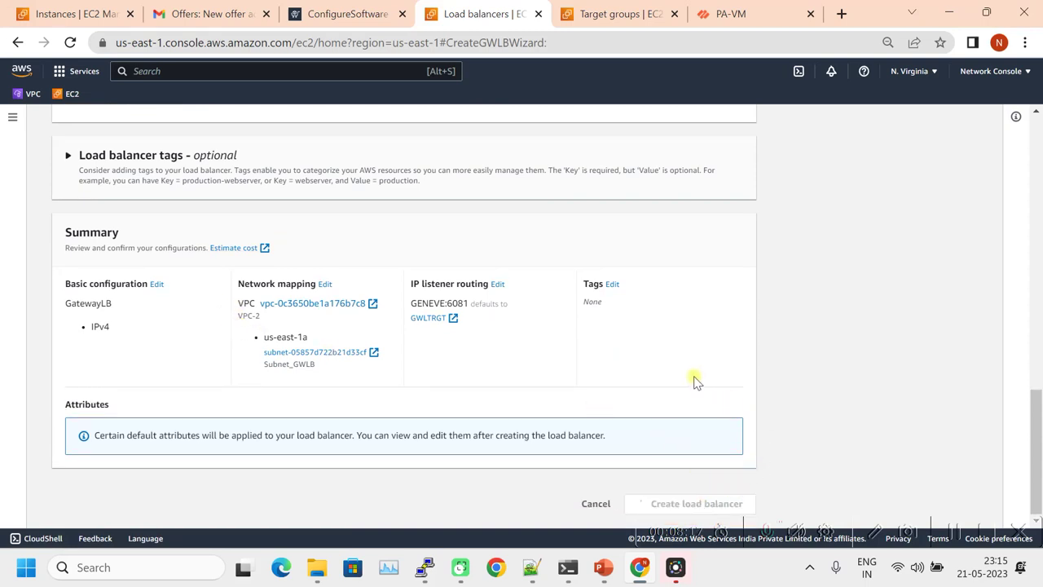
- View GatewayLB's details in the load balancers list
{"action": "left_click", "coordinate": [706, 476]}
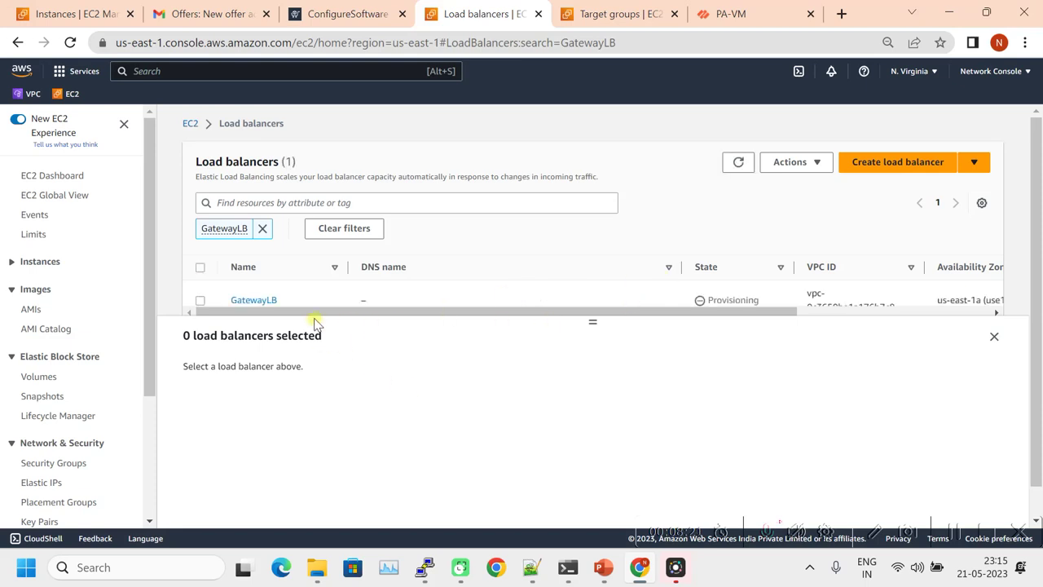
{"action": "left_click", "coordinate": [200, 301]}
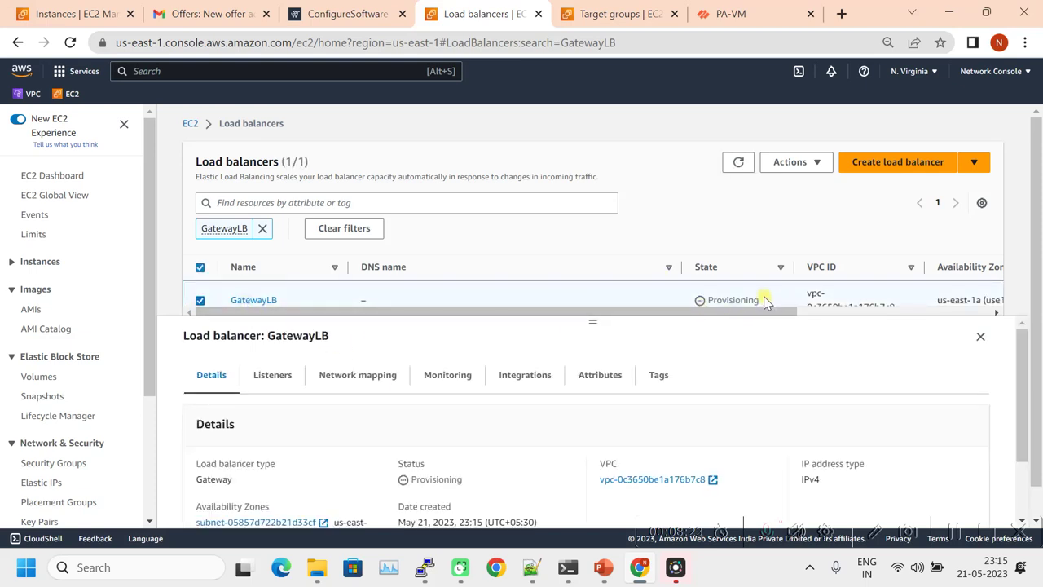
{"action": "scroll", "coordinate": [765, 302], "scroll_direction": "down", "scroll_amount": 1}
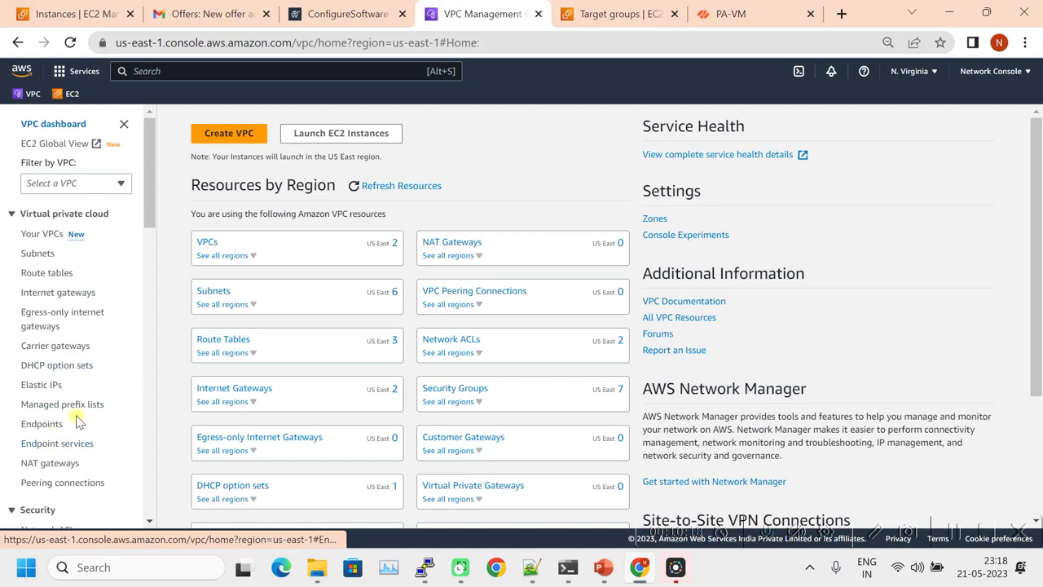
- Start a new endpoint service named GWLB_Endpoint_Service
{"action": "left_click", "coordinate": [73, 447]}
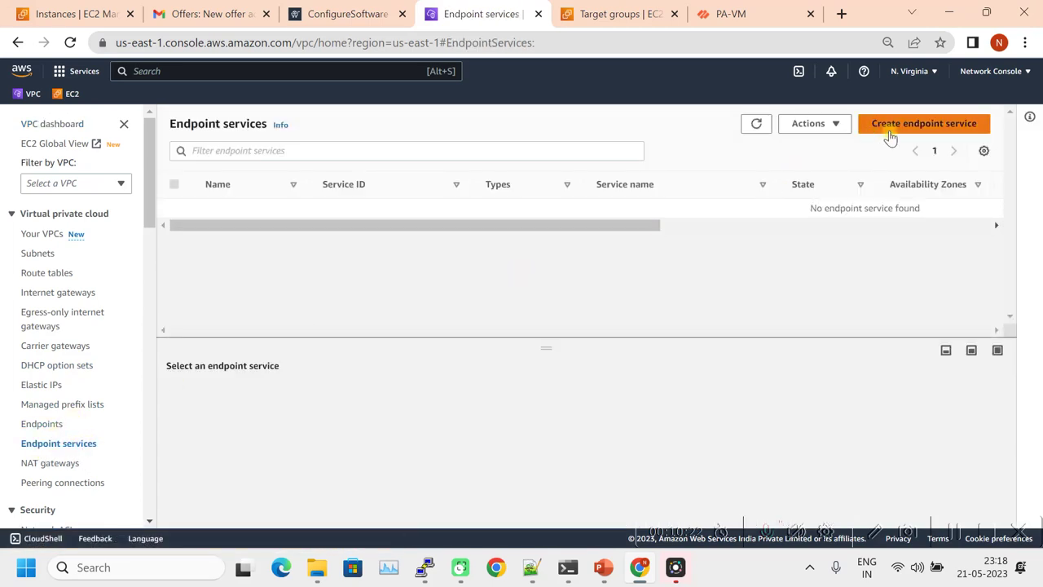
{"action": "left_click", "coordinate": [891, 130]}
{"action": "left_click", "coordinate": [172, 273]}
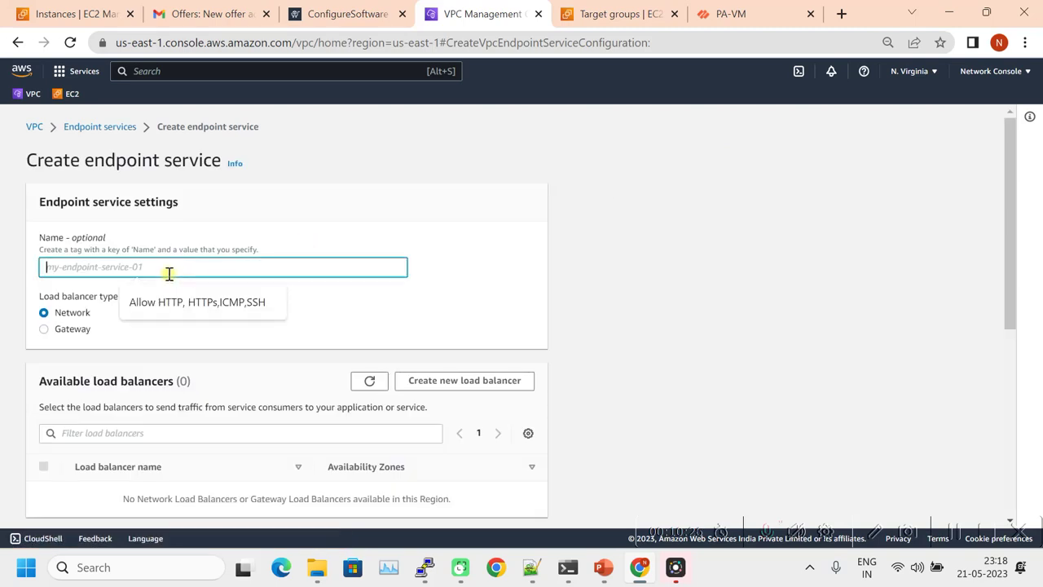
{"action": "type", "text": "GWLB_Endpoint_Service"}
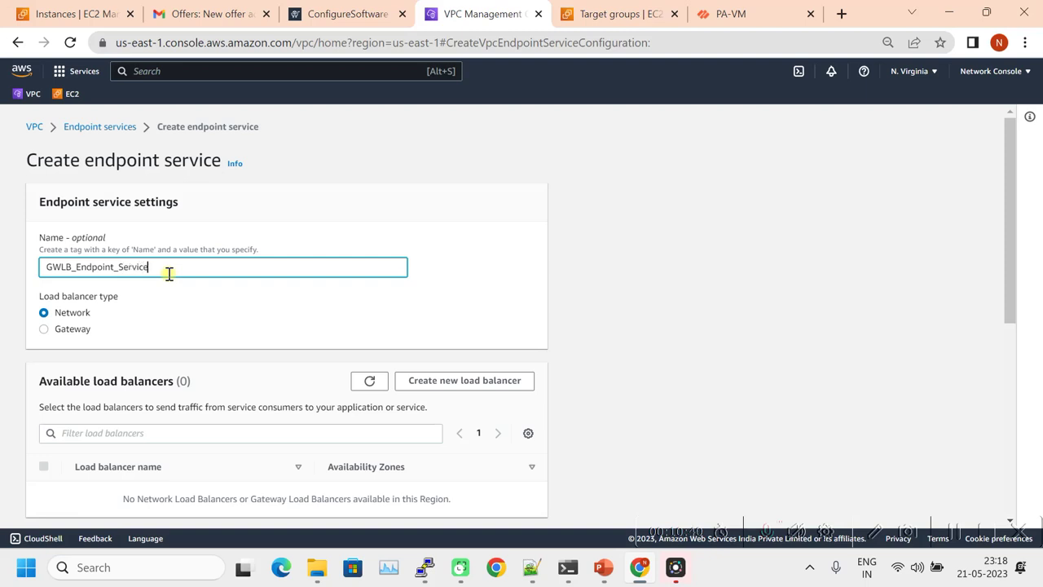
- Set type Gateway with GatewayLB, enable IPv4, and create the endpoint service
{"action": "left_click", "coordinate": [45, 330]}
{"action": "scroll", "coordinate": [82, 330], "scroll_direction": "down", "scroll_amount": 1}
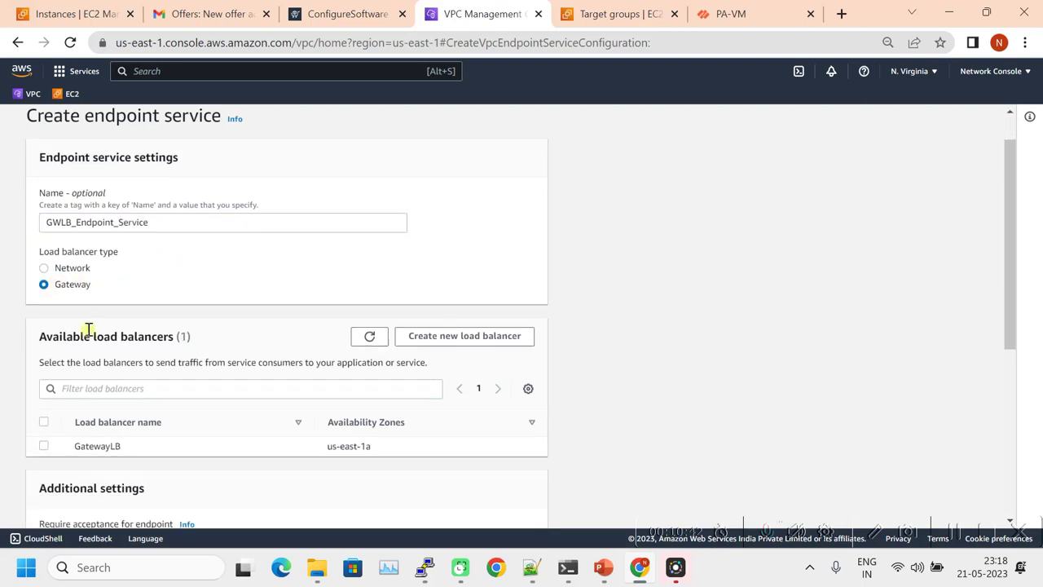
{"action": "scroll", "coordinate": [89, 329], "scroll_direction": "down", "scroll_amount": 1}
{"action": "left_click", "coordinate": [44, 408]}
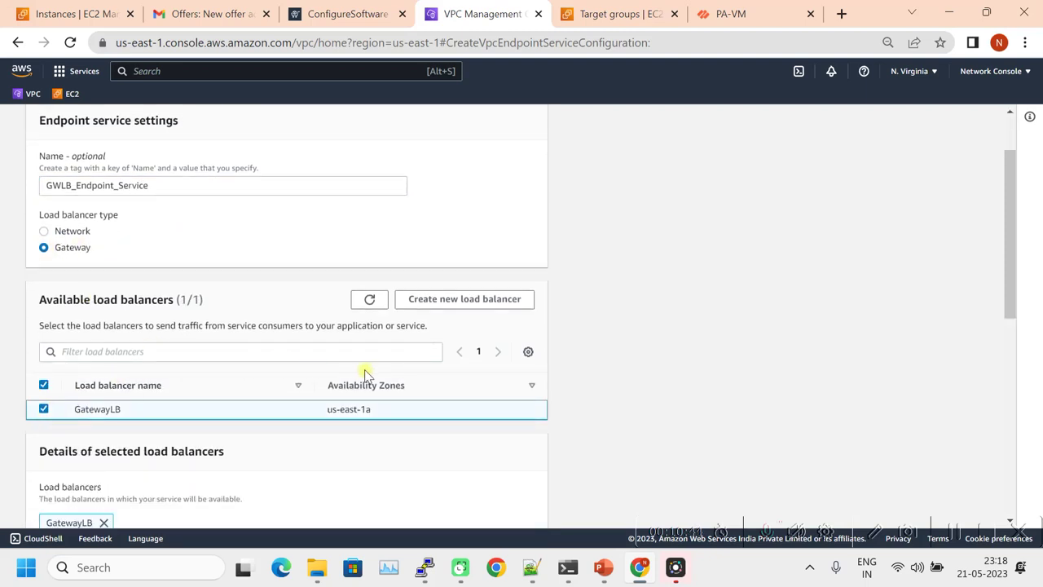
{"action": "scroll", "coordinate": [371, 375], "scroll_direction": "down", "scroll_amount": 2}
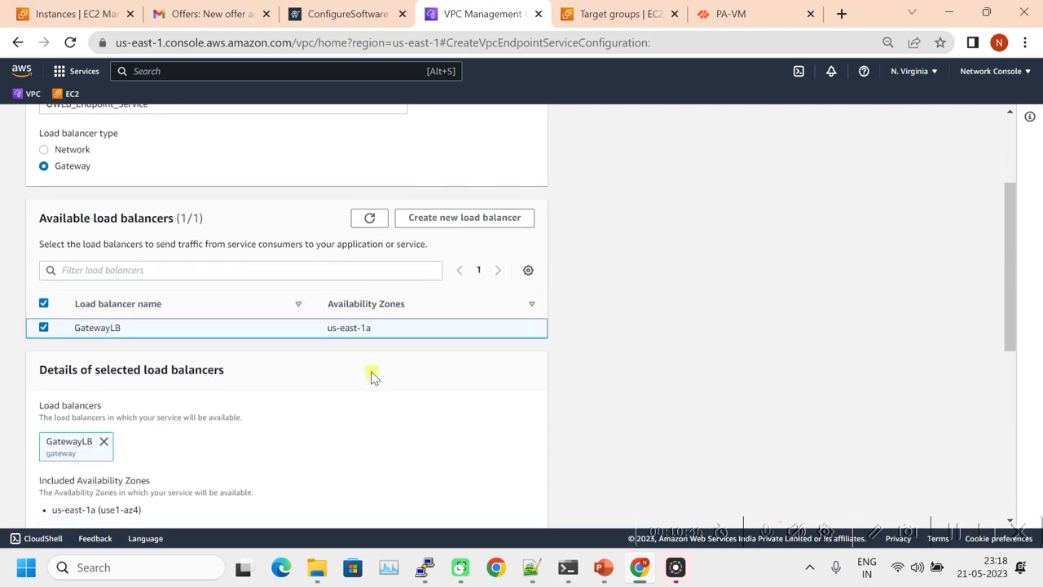
{"action": "scroll", "coordinate": [239, 380], "scroll_direction": "down", "scroll_amount": 2}
{"action": "scroll", "coordinate": [123, 340], "scroll_direction": "down", "scroll_amount": 3}
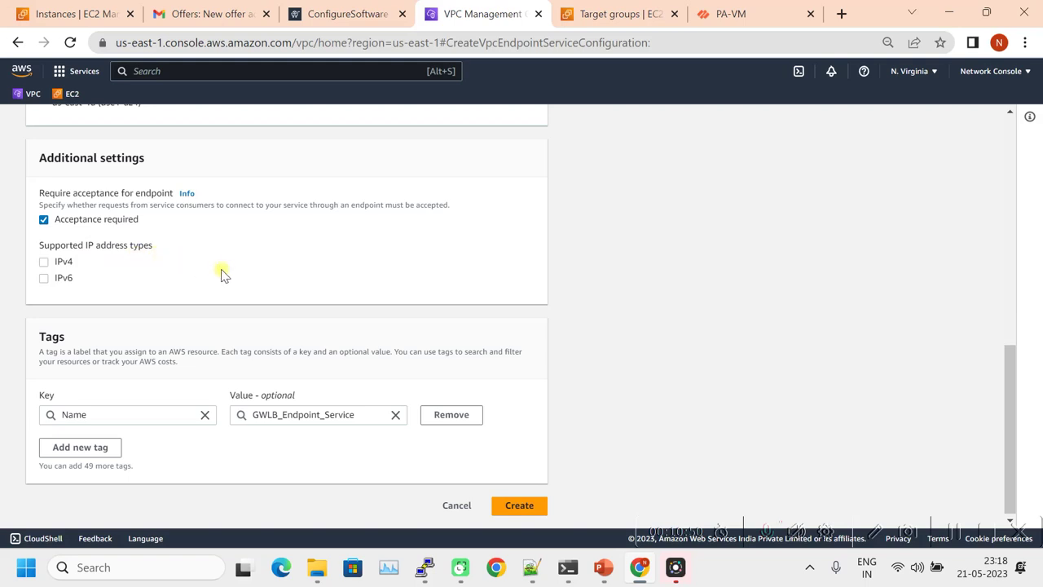
{"action": "left_click", "coordinate": [44, 262]}
{"action": "left_click", "coordinate": [526, 507]}
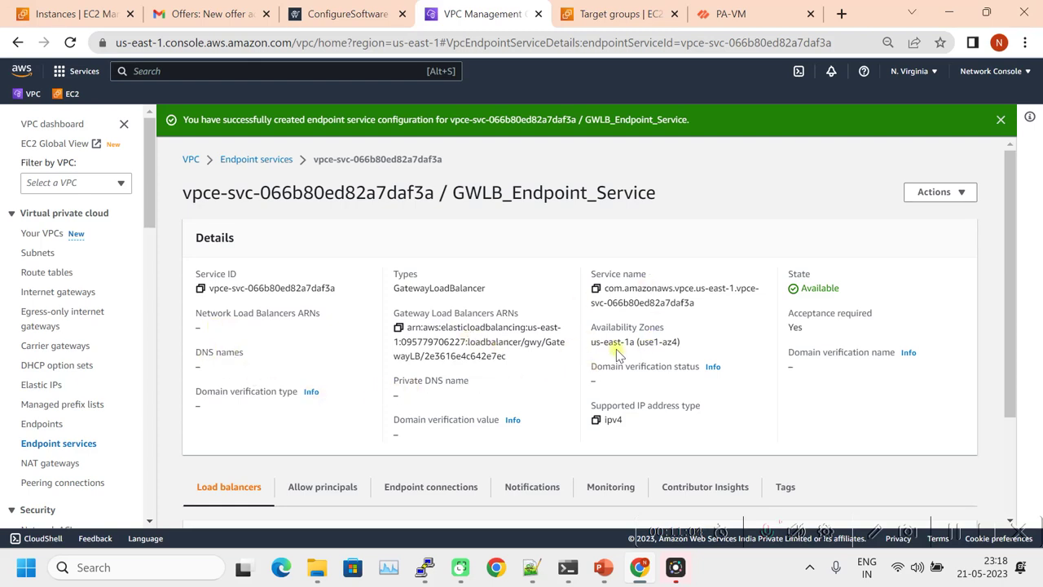
- Start a VPC endpoint named GWLB_Endpoint for Other endpoint services, then bring up the tab's menu
{"action": "left_click", "coordinate": [39, 425]}
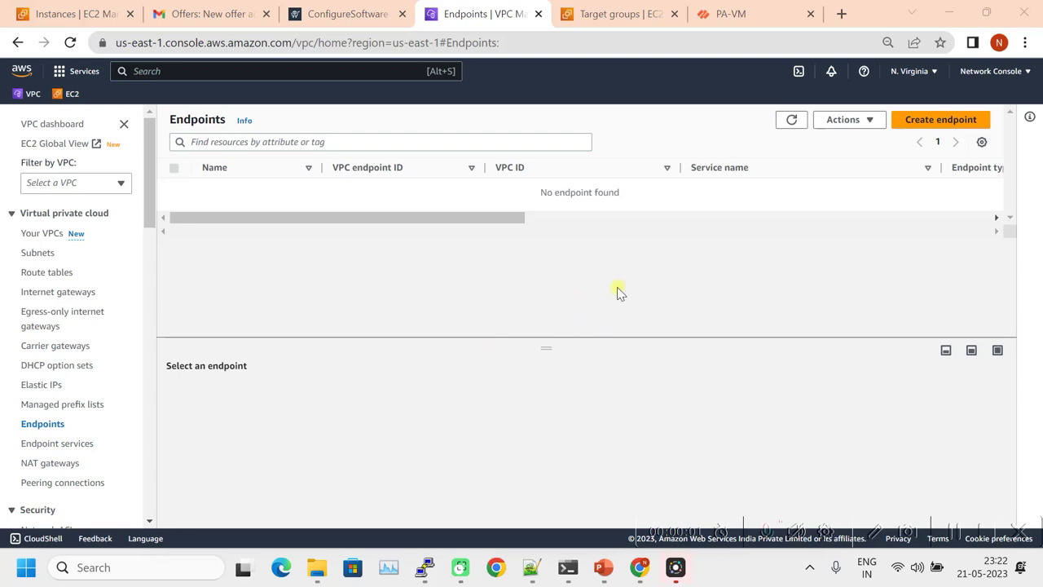
{"action": "left_click", "coordinate": [929, 121]}
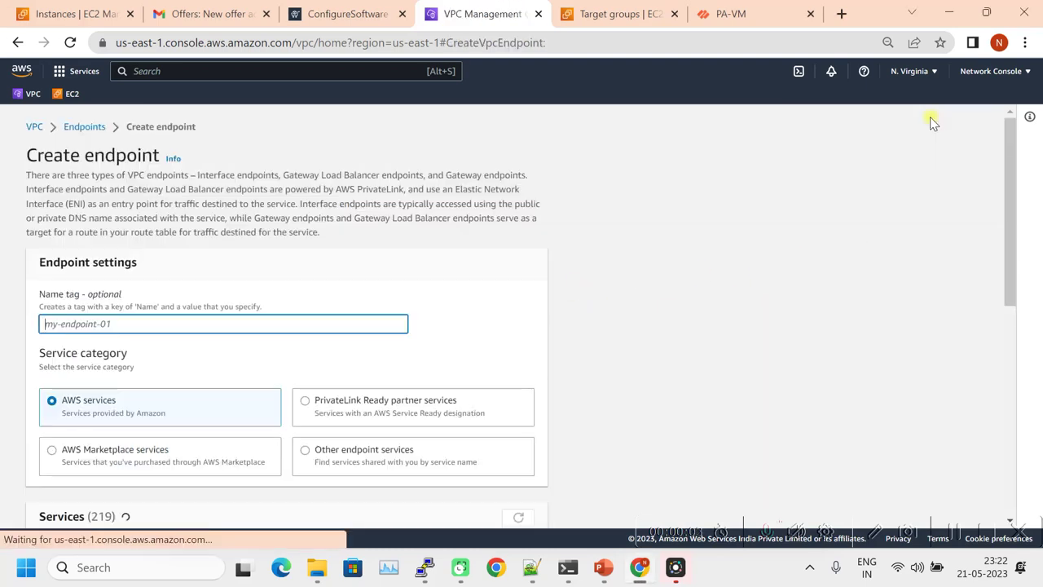
{"action": "type", "text": "GWLB_Endpoint"}
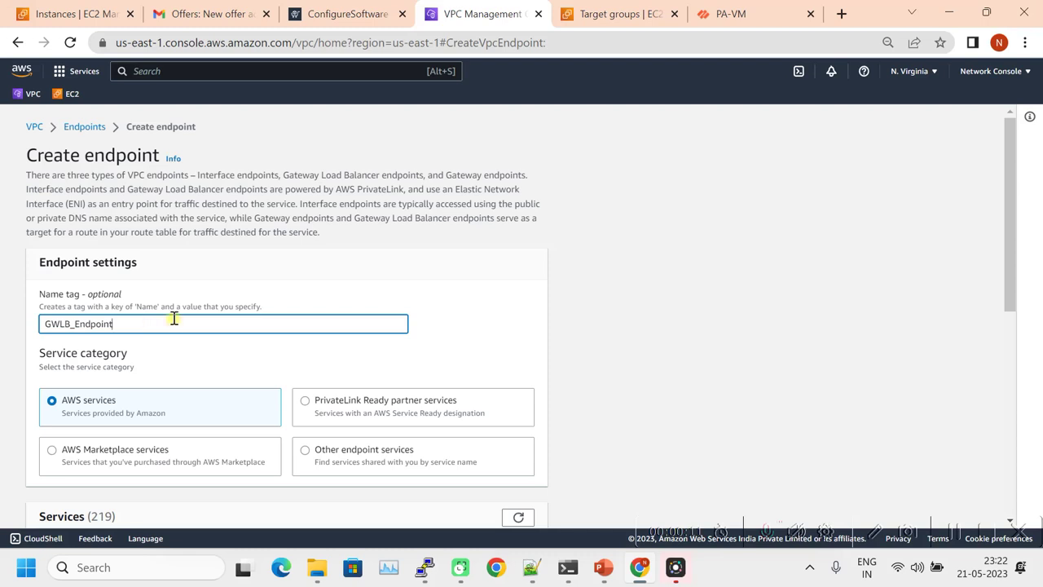
{"action": "scroll", "coordinate": [172, 317], "scroll_direction": "down", "scroll_amount": 2}
{"action": "left_click", "coordinate": [306, 292]}
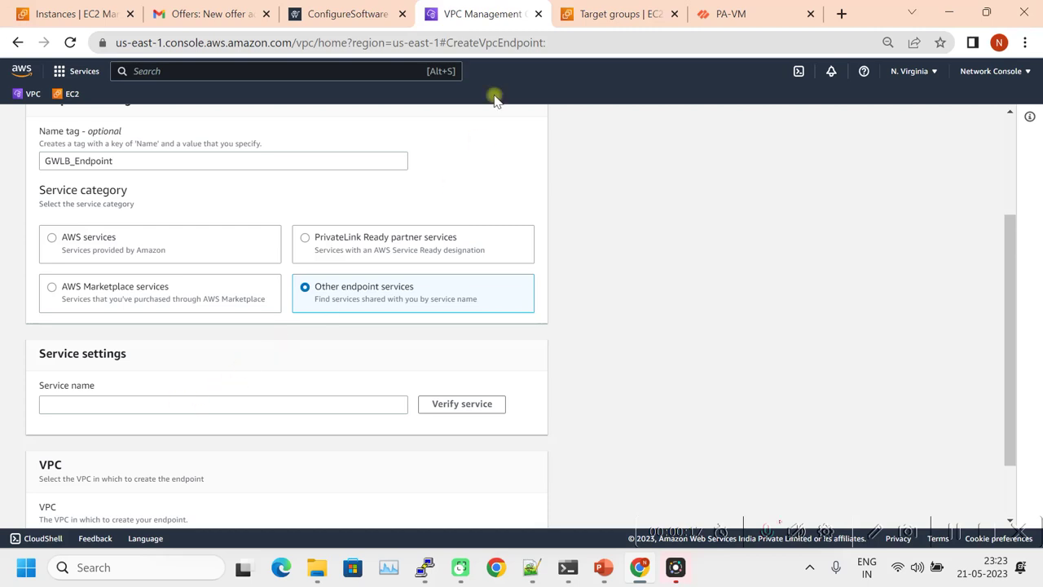
{"action": "right_click", "coordinate": [492, 14]}
- In a duplicated tab, copy the endpoint service name and paste it into the endpoint form
{"action": "left_click", "coordinate": [530, 132]}
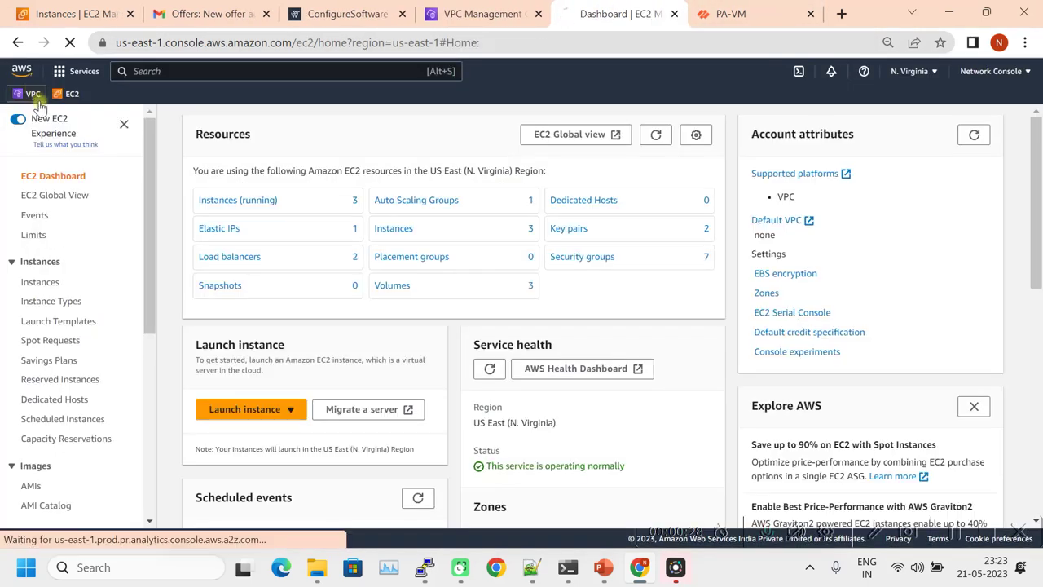
{"action": "left_click", "coordinate": [36, 99]}
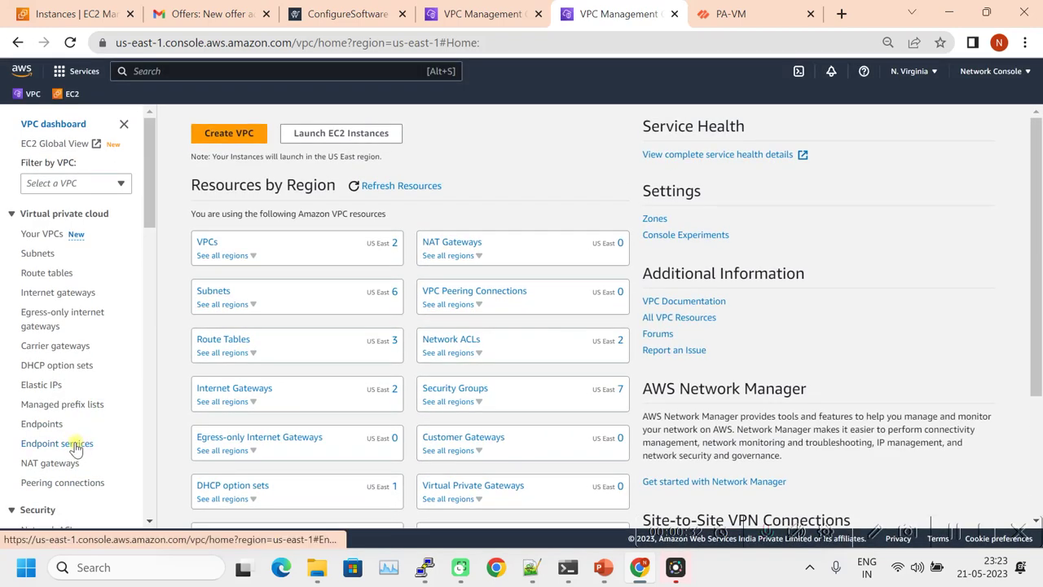
{"action": "left_click", "coordinate": [74, 445]}
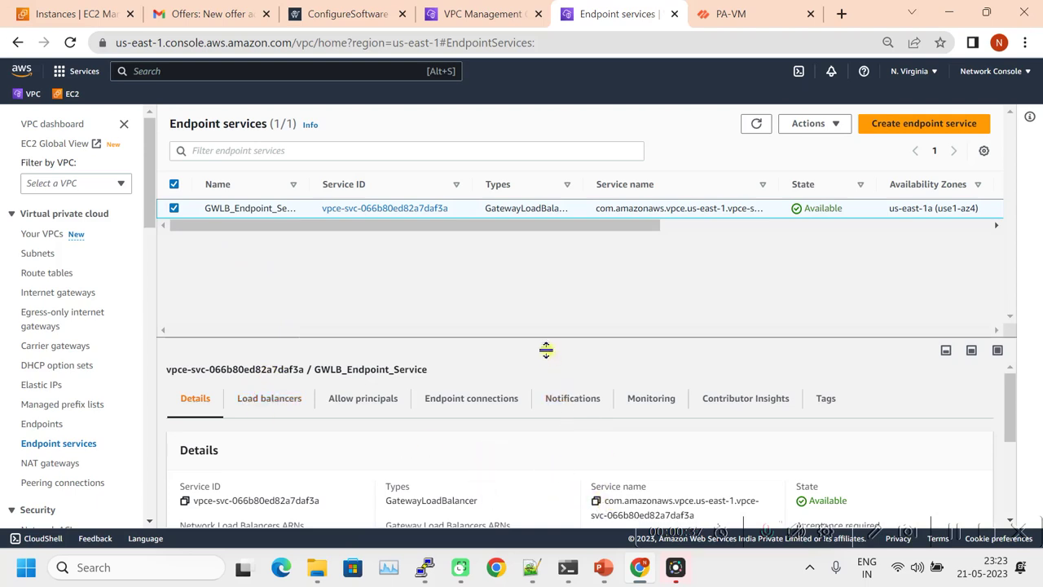
{"action": "left_click_drag", "start_coordinate": [546, 348], "coordinate": [535, 225]}
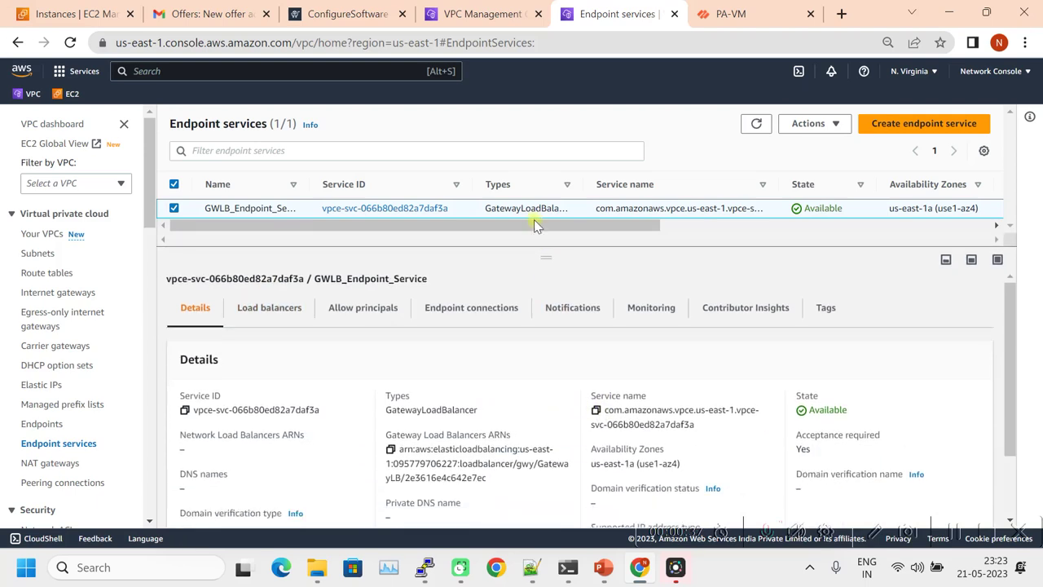
{"action": "left_click", "coordinate": [596, 410]}
{"action": "left_click", "coordinate": [440, 12]}
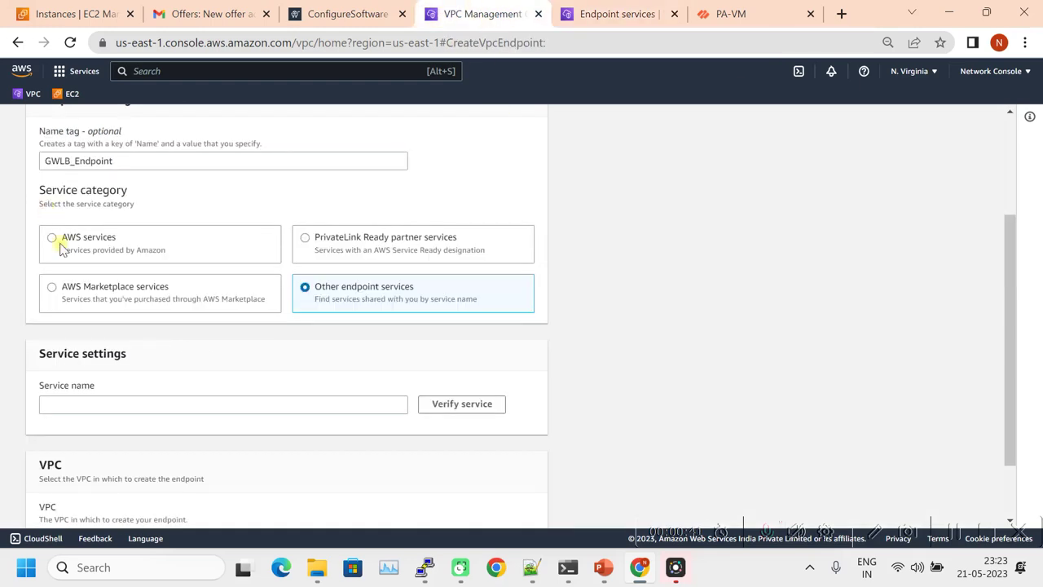
{"action": "left_click", "coordinate": [117, 399]}
{"action": "key", "text": "ctrl+v"}
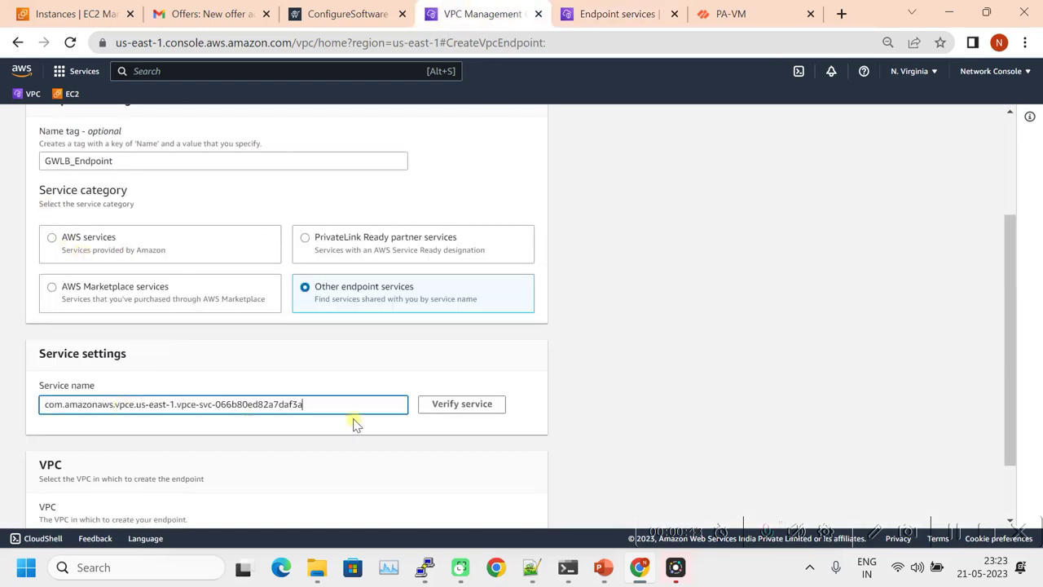
{"action": "left_click", "coordinate": [436, 408]}
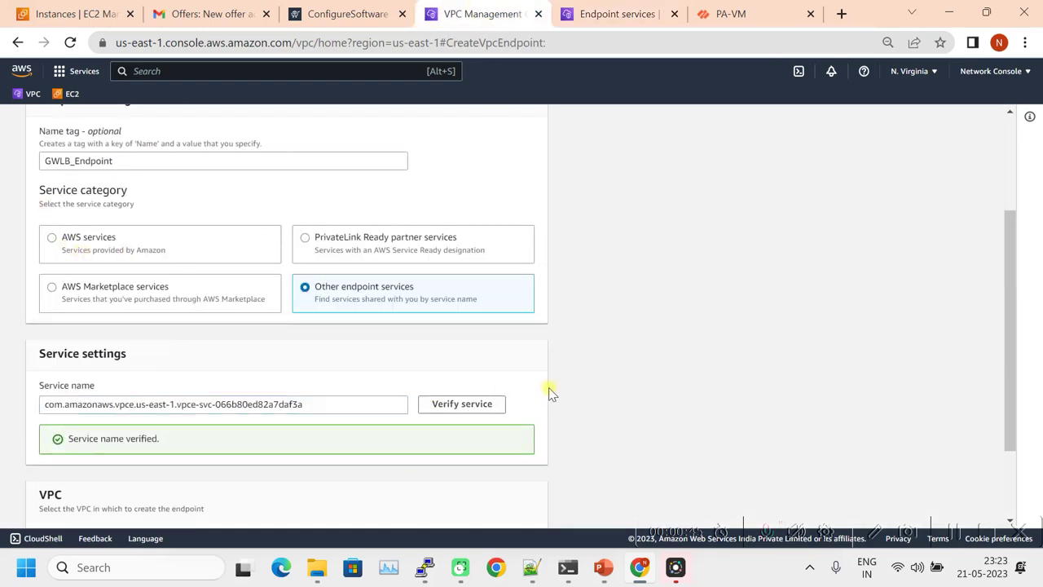
- Place the endpoint in VPC-1, us-east-1a, GW-Endpoint_Subnet-1 with IPv4, and create it
{"action": "scroll", "coordinate": [118, 383], "scroll_direction": "down", "scroll_amount": 2}
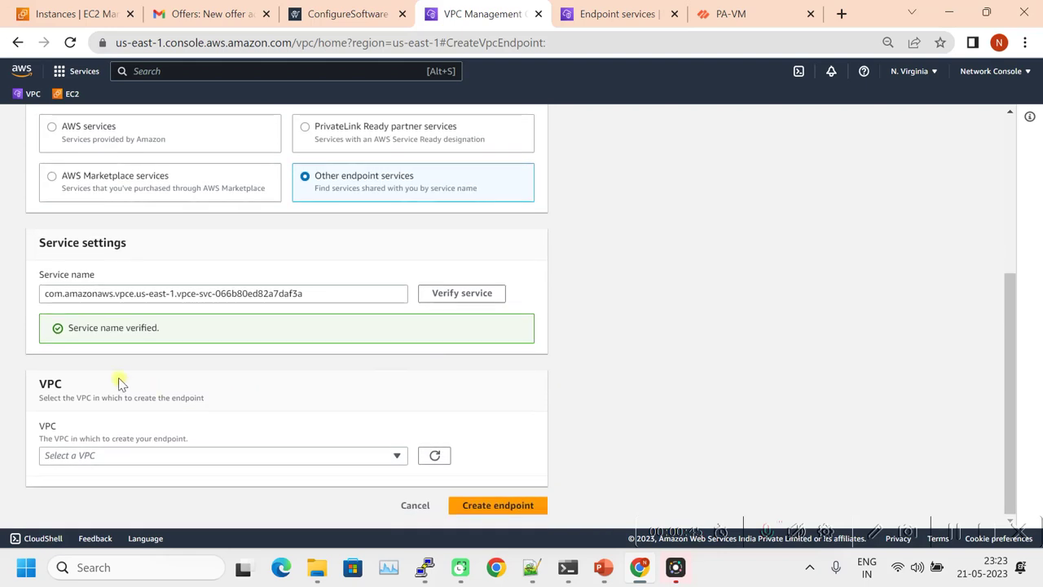
{"action": "left_click", "coordinate": [237, 467]}
{"action": "left_click", "coordinate": [224, 400]}
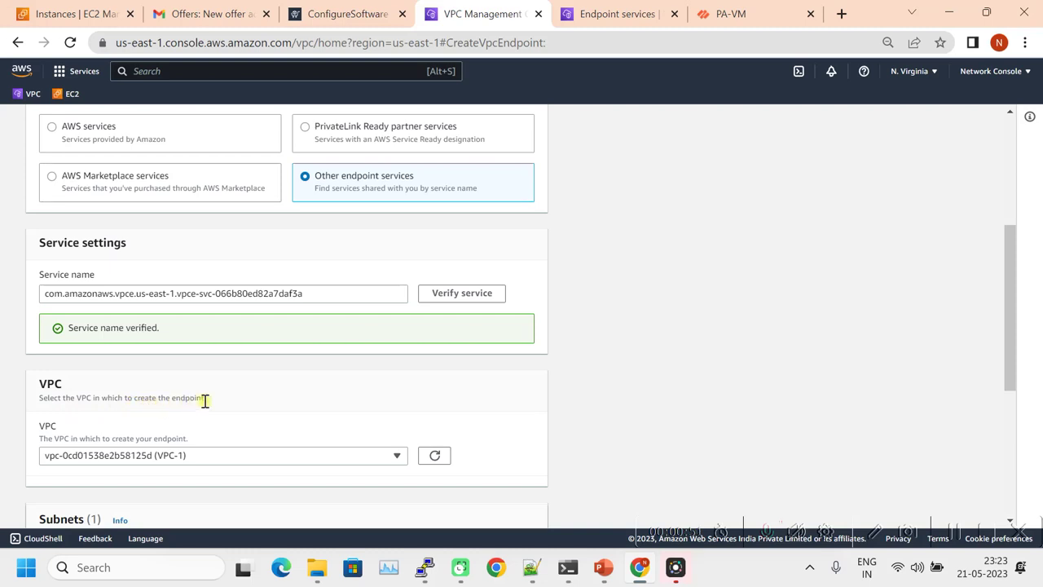
{"action": "scroll", "coordinate": [205, 401], "scroll_direction": "down", "scroll_amount": 1}
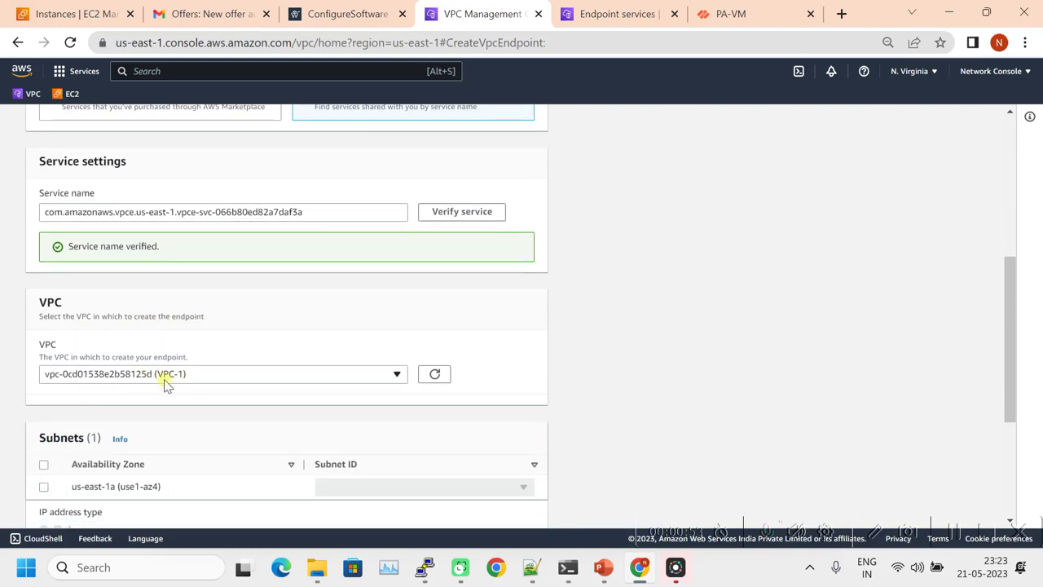
{"action": "scroll", "coordinate": [181, 389], "scroll_direction": "down", "scroll_amount": 1}
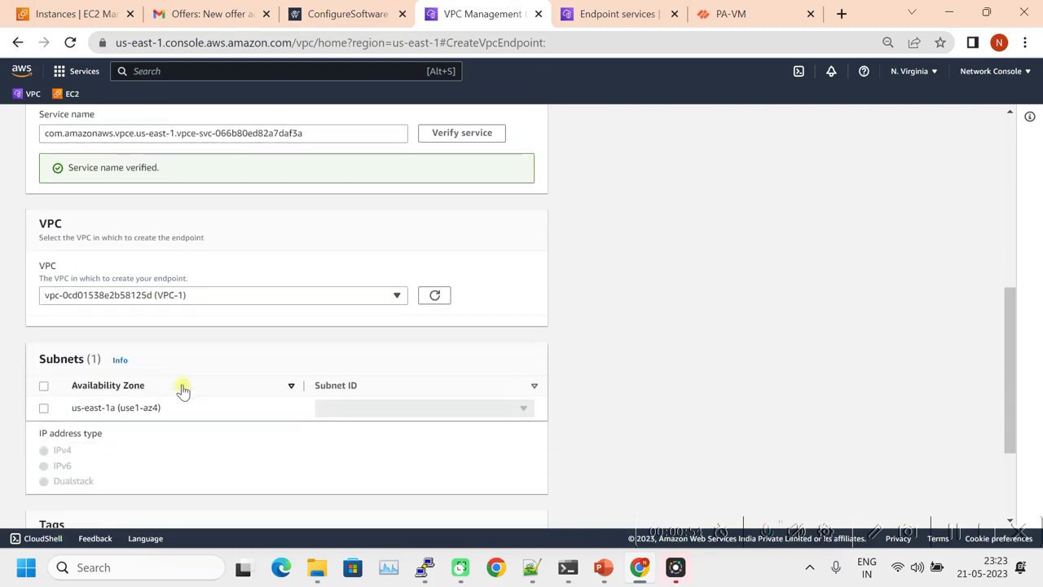
{"action": "left_click", "coordinate": [43, 405]}
{"action": "scroll", "coordinate": [132, 414], "scroll_direction": "down", "scroll_amount": 1}
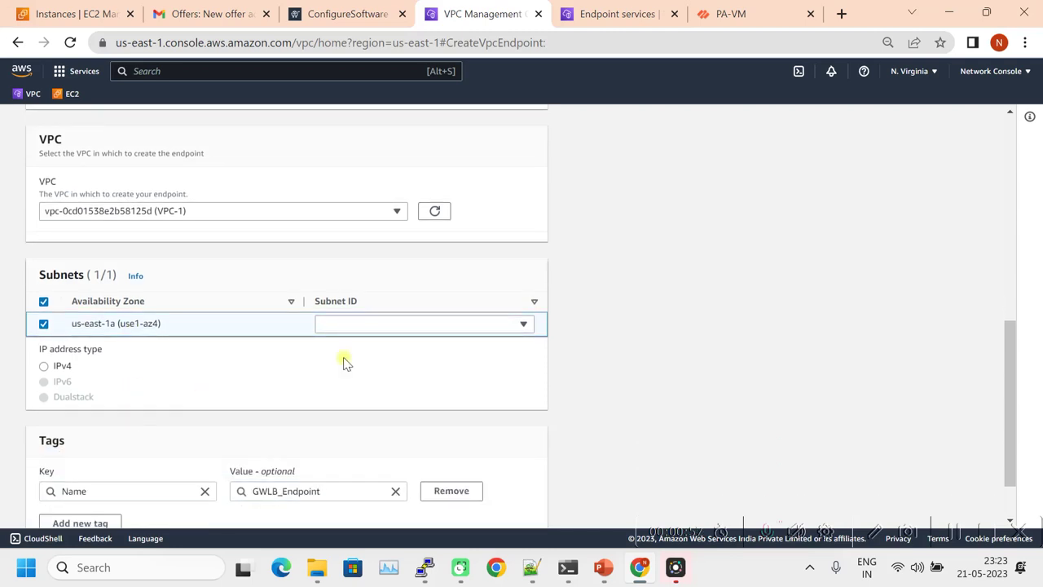
{"action": "left_click", "coordinate": [516, 325]}
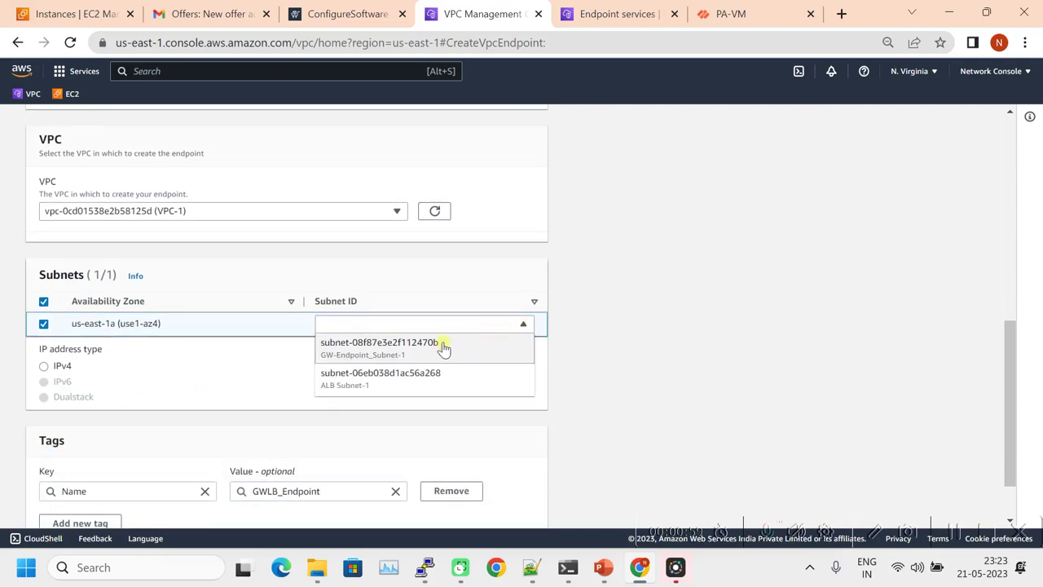
{"action": "left_click", "coordinate": [411, 359]}
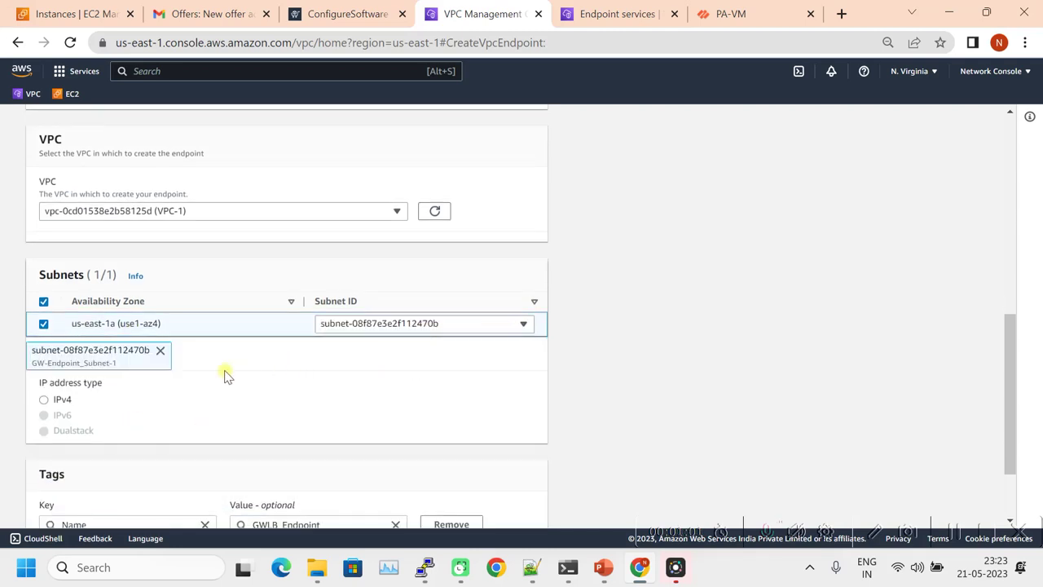
{"action": "scroll", "coordinate": [109, 344], "scroll_direction": "down", "scroll_amount": 1}
{"action": "left_click", "coordinate": [47, 312]}
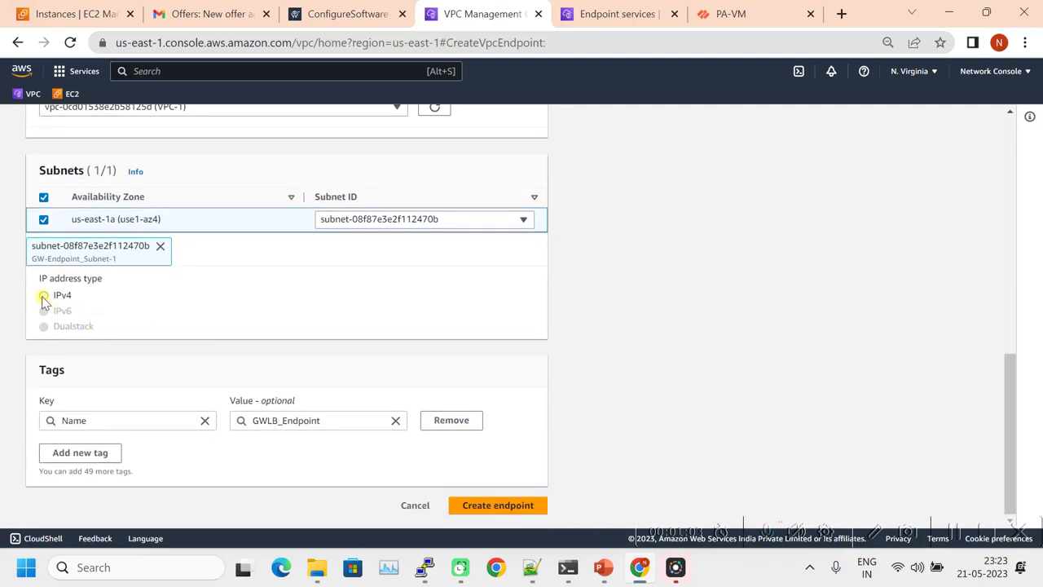
{"action": "left_click", "coordinate": [493, 507]}
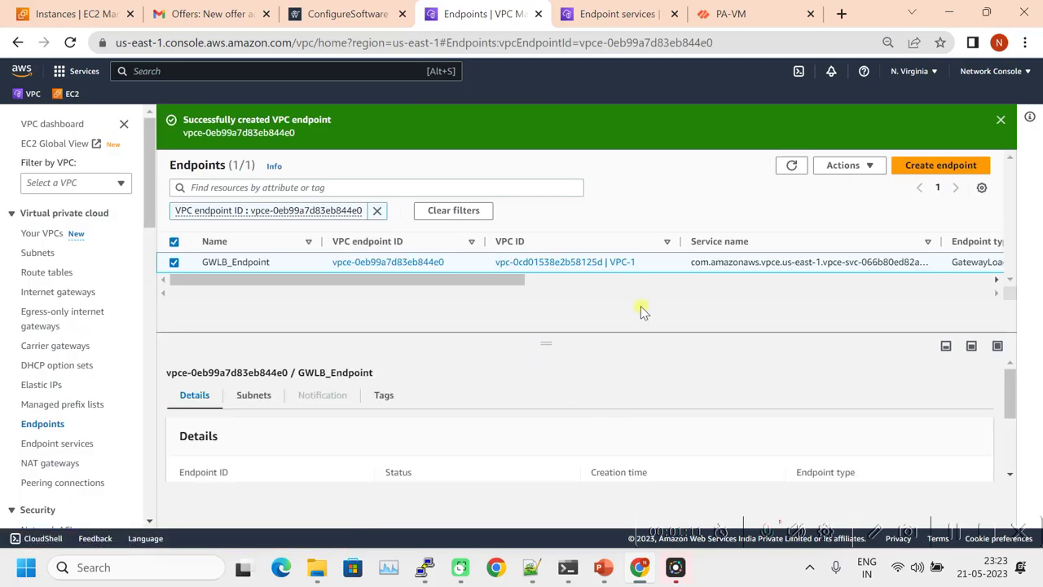
{"action": "left_click", "coordinate": [791, 165]}
{"action": "left_click_drag", "start_coordinate": [508, 279], "coordinate": [720, 271]}
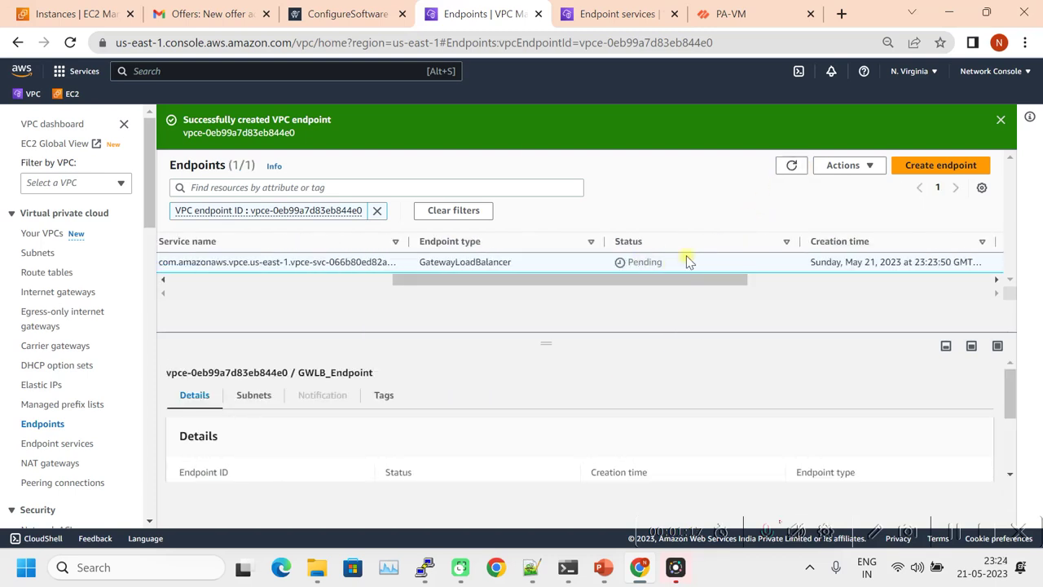
{"action": "left_click", "coordinate": [789, 166]}
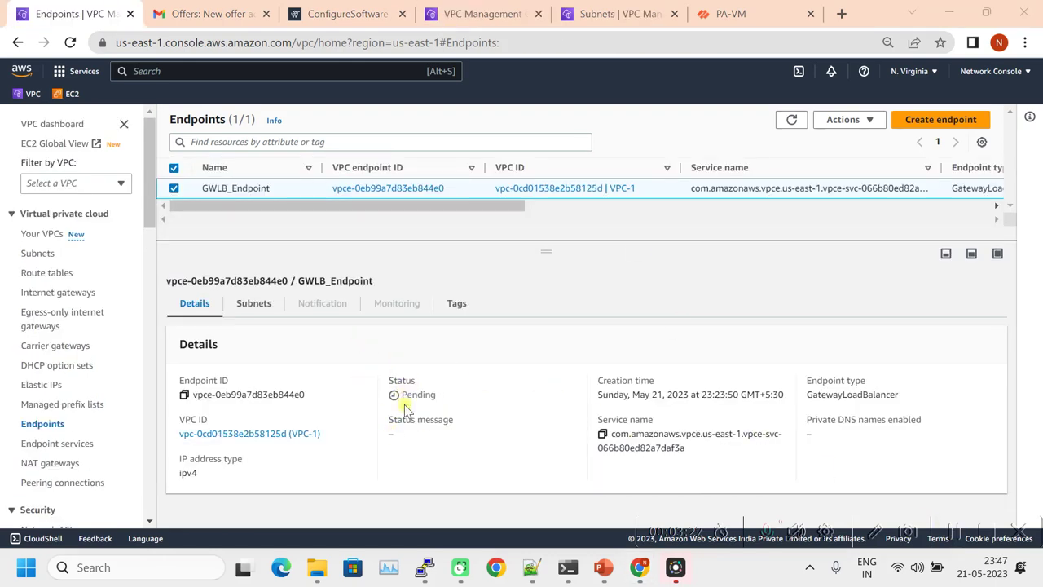
- Accept the pending GWLB_Endpoint connection by confirming with 'accept', then refresh the endpoints list
{"action": "left_click", "coordinate": [42, 448]}
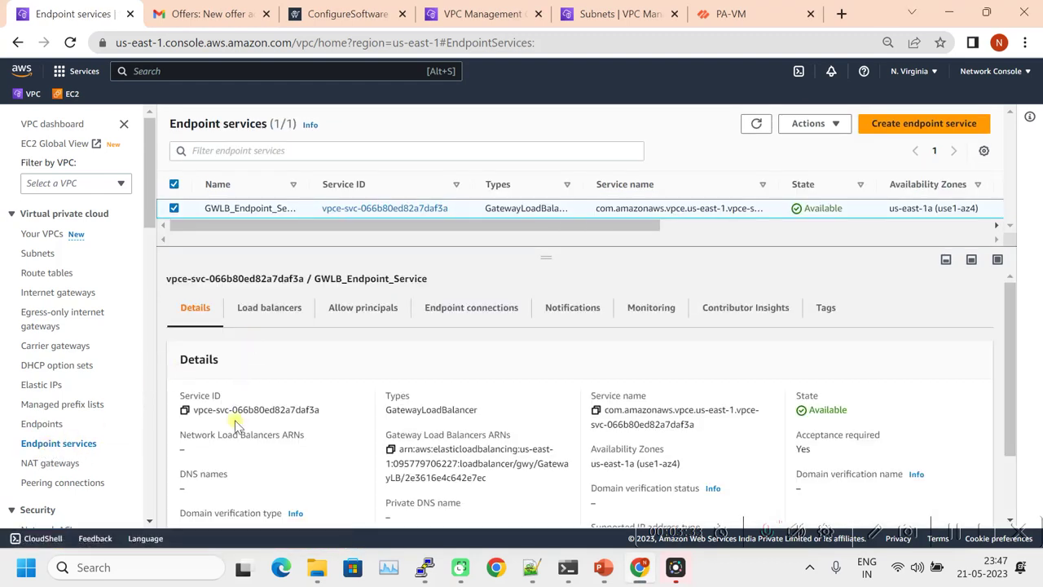
{"action": "left_click", "coordinate": [488, 318]}
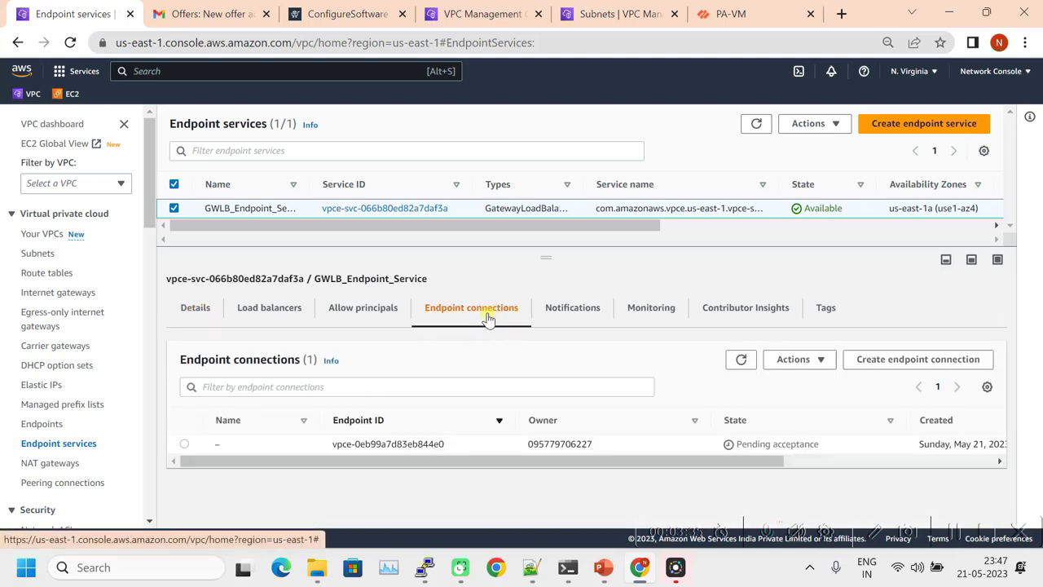
{"action": "left_click", "coordinate": [185, 445]}
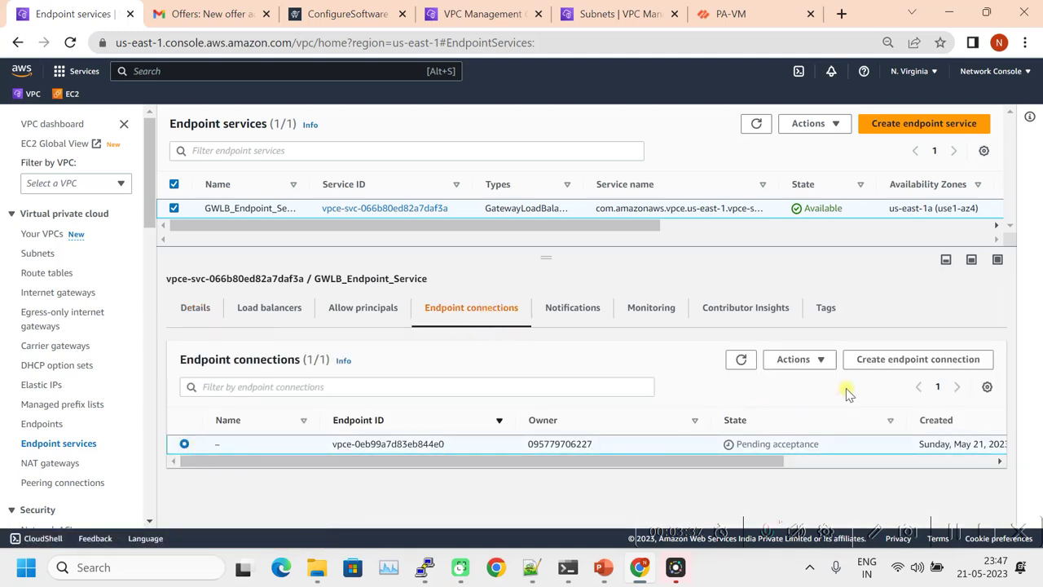
{"action": "left_click", "coordinate": [819, 363]}
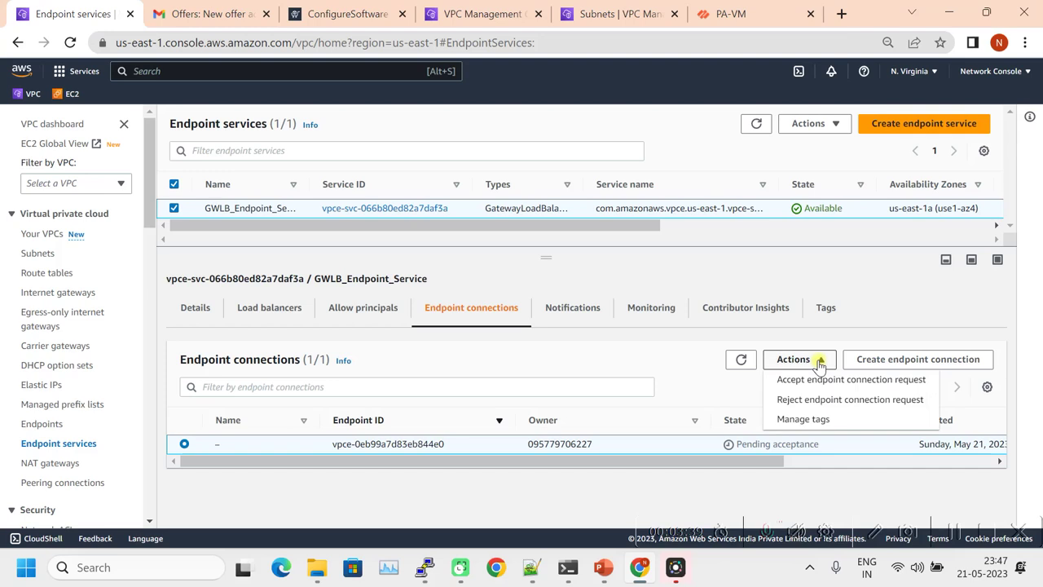
{"action": "left_click", "coordinate": [818, 380]}
{"action": "left_click", "coordinate": [333, 410]}
{"action": "type", "text": "acc"}
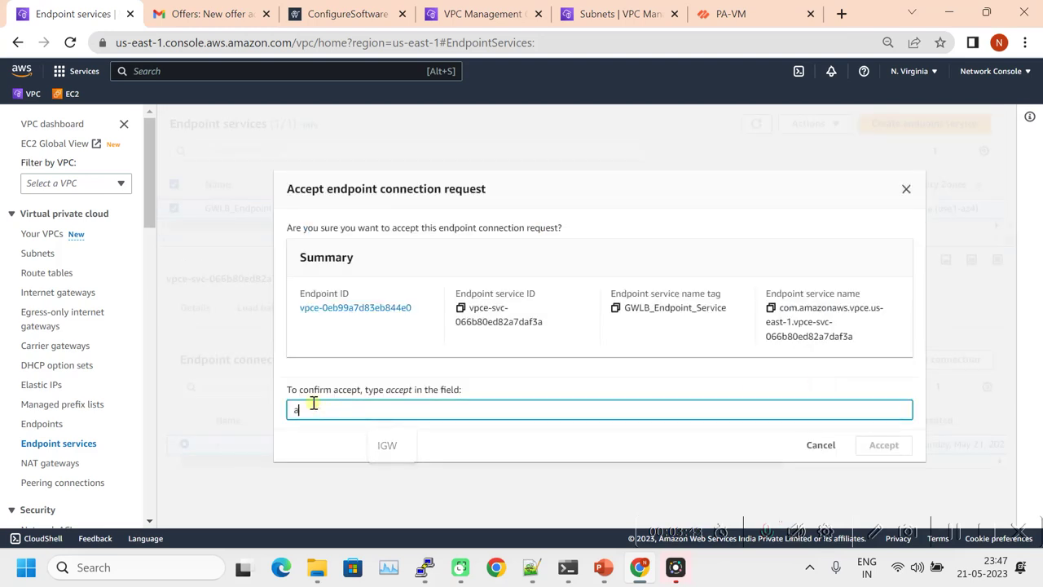
{"action": "type", "text": "ept"}
{"action": "left_click", "coordinate": [902, 448]}
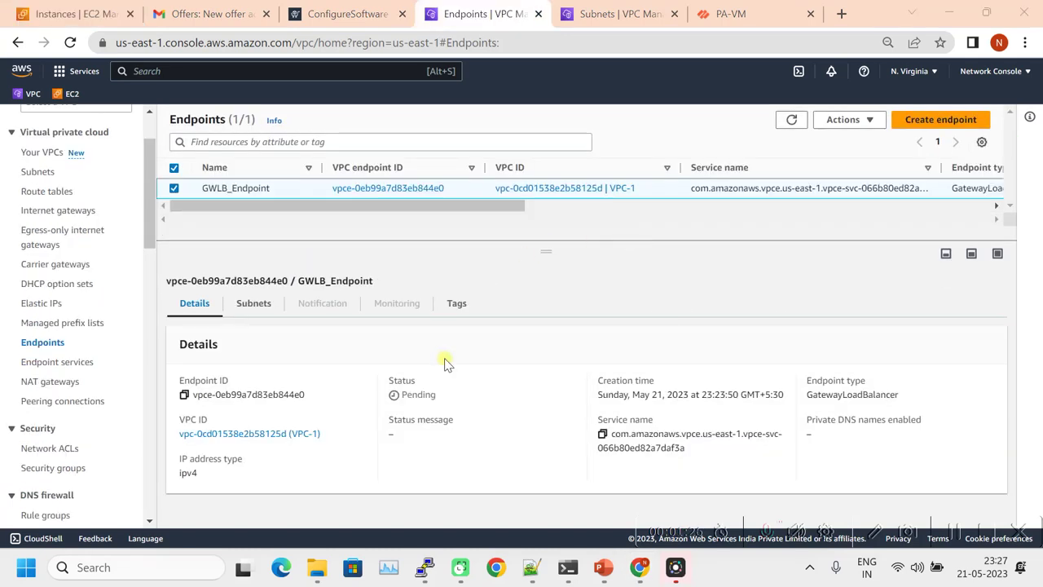
{"action": "left_click", "coordinate": [793, 123]}
{"action": "left_click", "coordinate": [793, 123]}
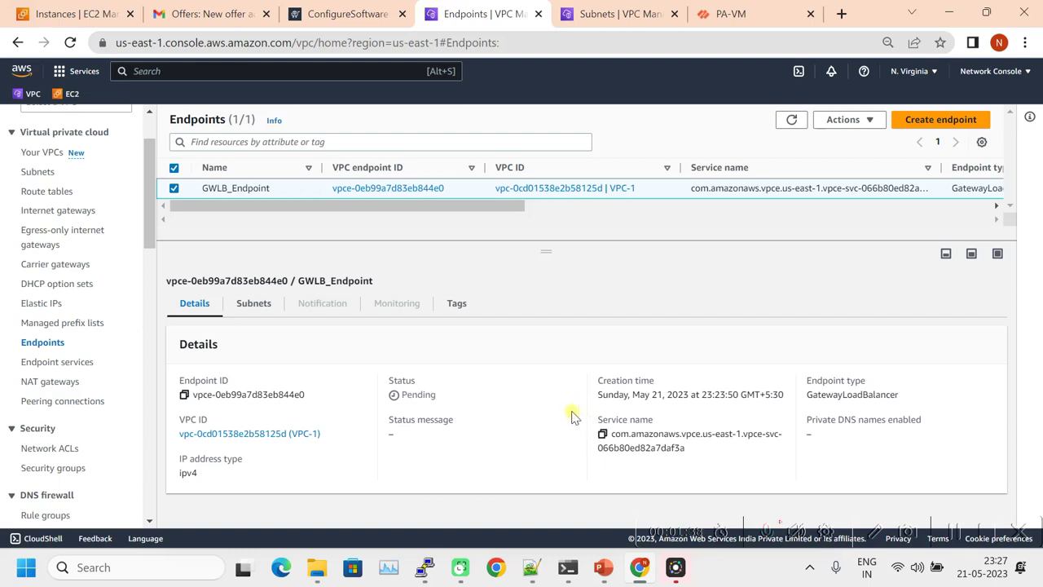
- Copy 'show plugins vm_series aws gwlb' from Notepad++ and run it in PuTTY
{"action": "mouse_move", "coordinate": [424, 568]}
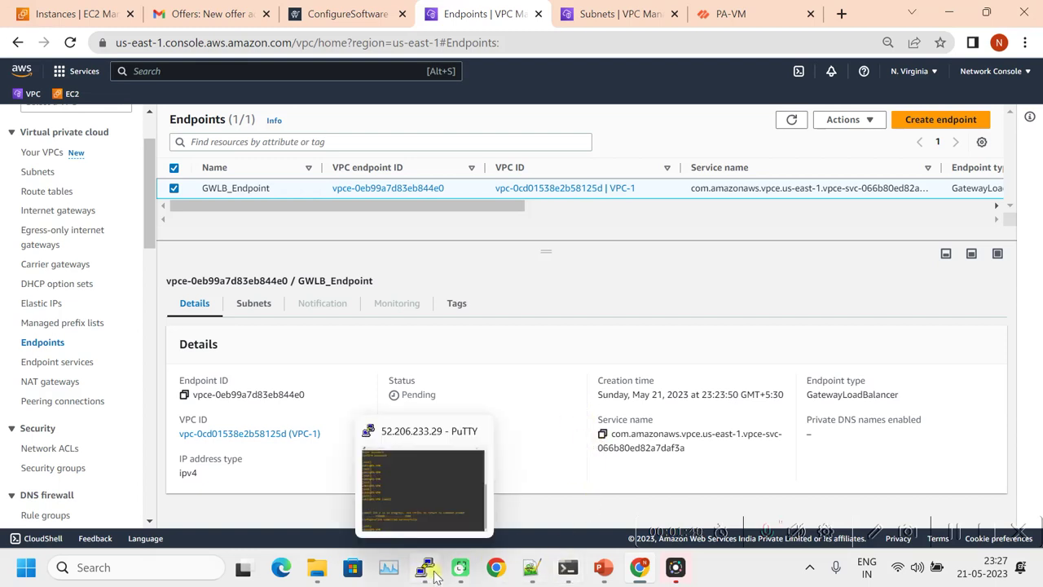
{"action": "left_click", "coordinate": [459, 507]}
{"action": "key", "text": "Return"}
{"action": "key", "text": "Return"}
{"action": "key", "text": "Return"}
{"action": "key", "text": "Return"}
{"action": "key", "text": "Return"}
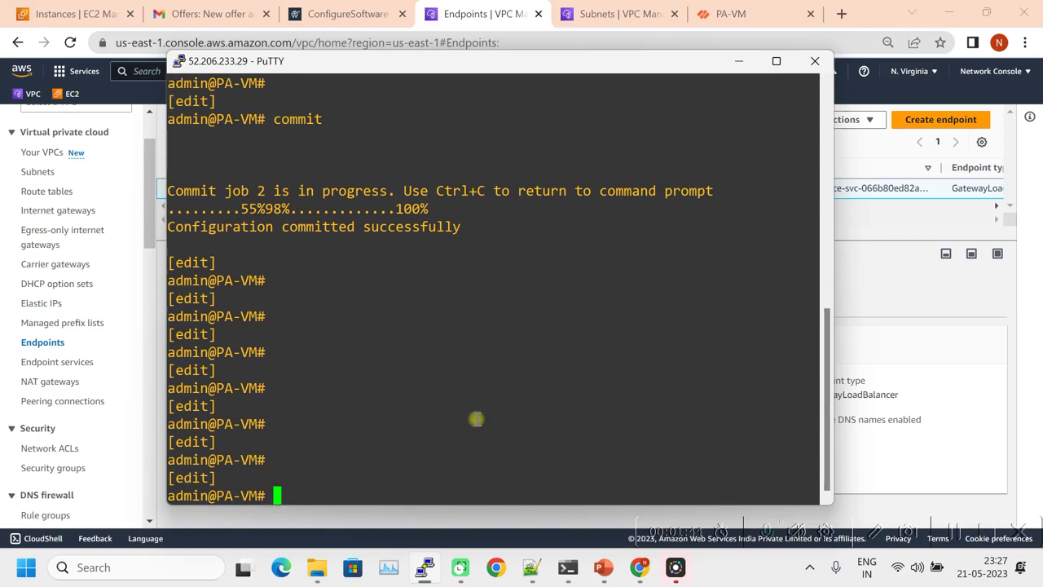
{"action": "left_click", "coordinate": [531, 568]}
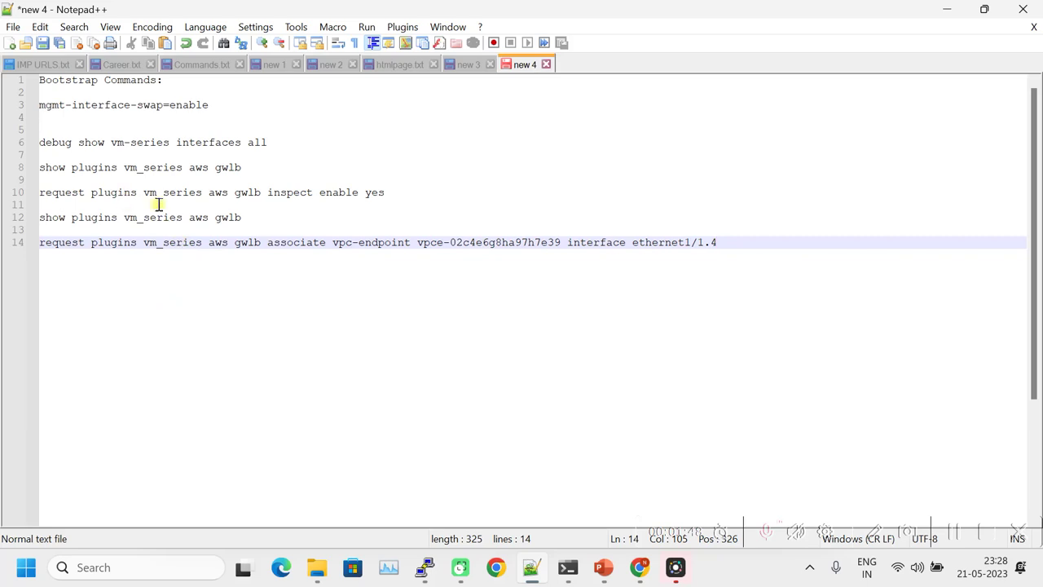
{"action": "left_click_drag", "start_coordinate": [247, 173], "coordinate": [185, 178]}
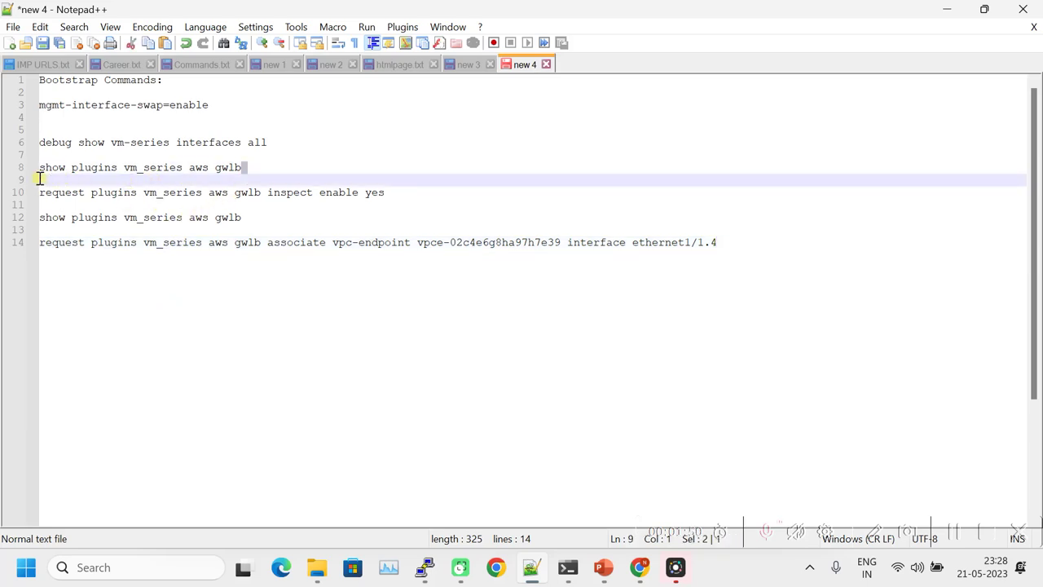
{"action": "left_click_drag", "start_coordinate": [39, 177], "coordinate": [21, 170]}
{"action": "key", "text": "ctrl+c"}
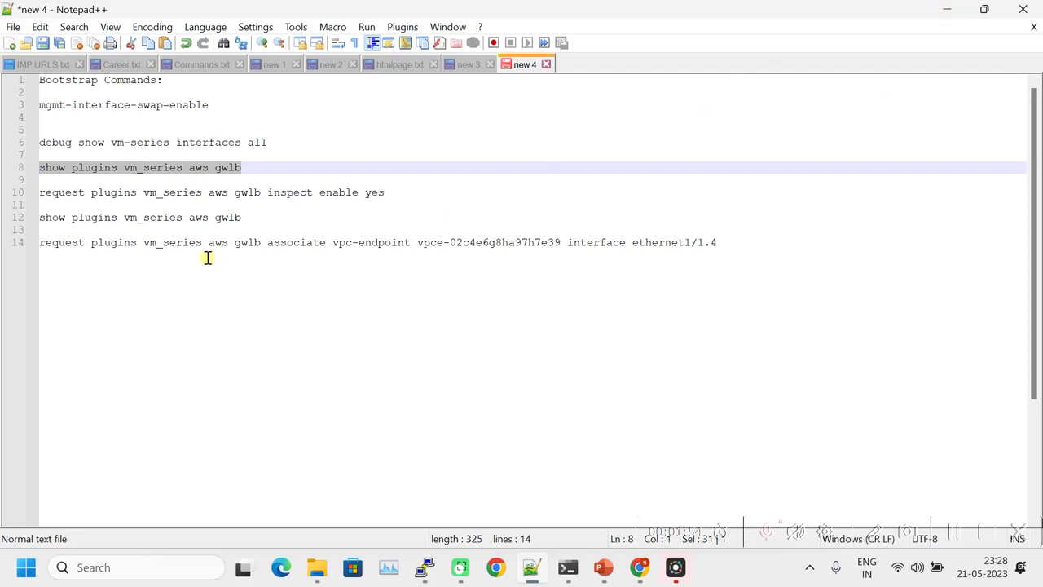
{"action": "left_click", "coordinate": [943, 9]}
{"action": "right_click", "coordinate": [413, 413]}
{"action": "type", "text": "gwlb"}
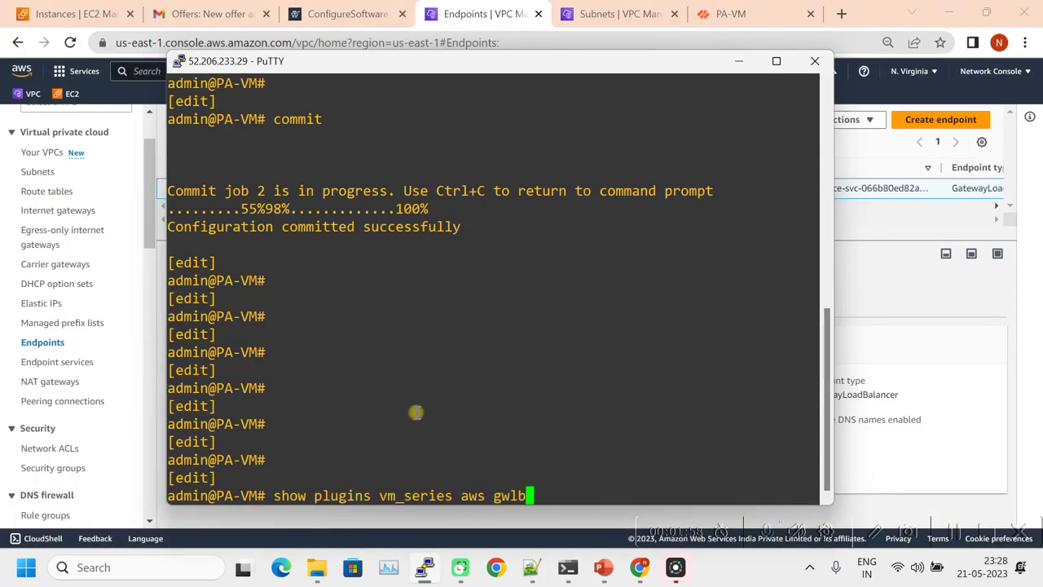
{"action": "key", "text": "Return"}
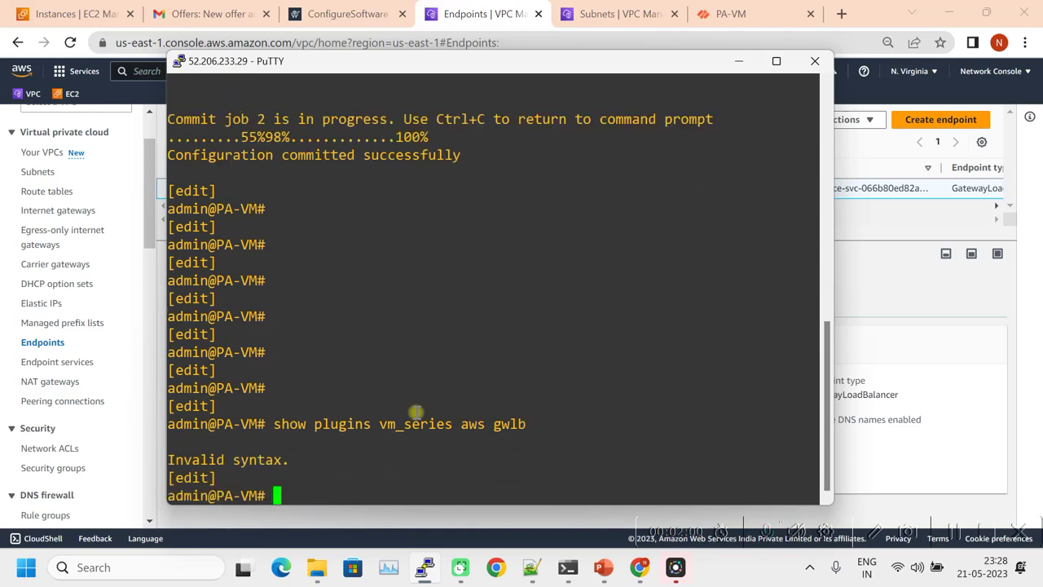
- Exit configuration mode, rerun the GWLB status check, and return to the PA-VM interfaces page
{"action": "type", "text": "exit"}
{"action": "key", "text": "Return"}
{"action": "right_click", "coordinate": [602, 274]}
{"action": "type", "text": "gwlb"}
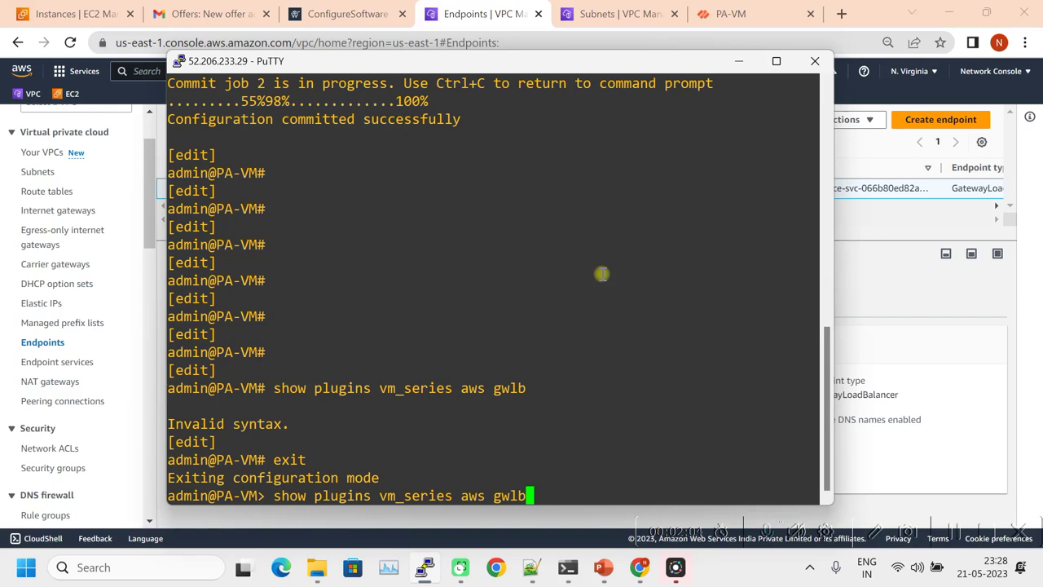
{"action": "key", "text": "Return"}
{"action": "key", "text": "Return"}
{"action": "key", "text": "Return"}
{"action": "key", "text": "Return"}
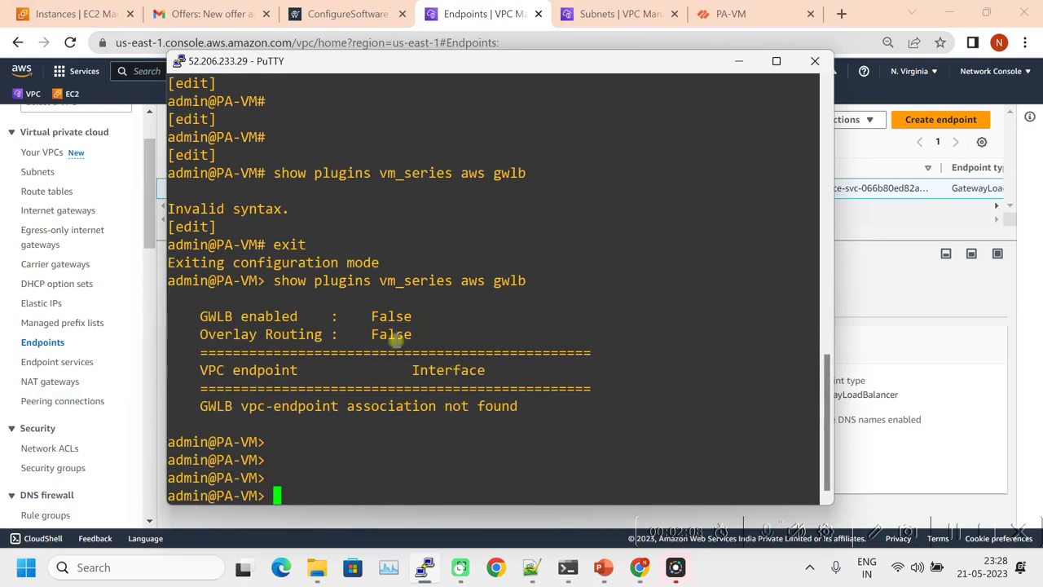
{"action": "left_click", "coordinate": [744, 64]}
{"action": "left_click", "coordinate": [737, 15]}
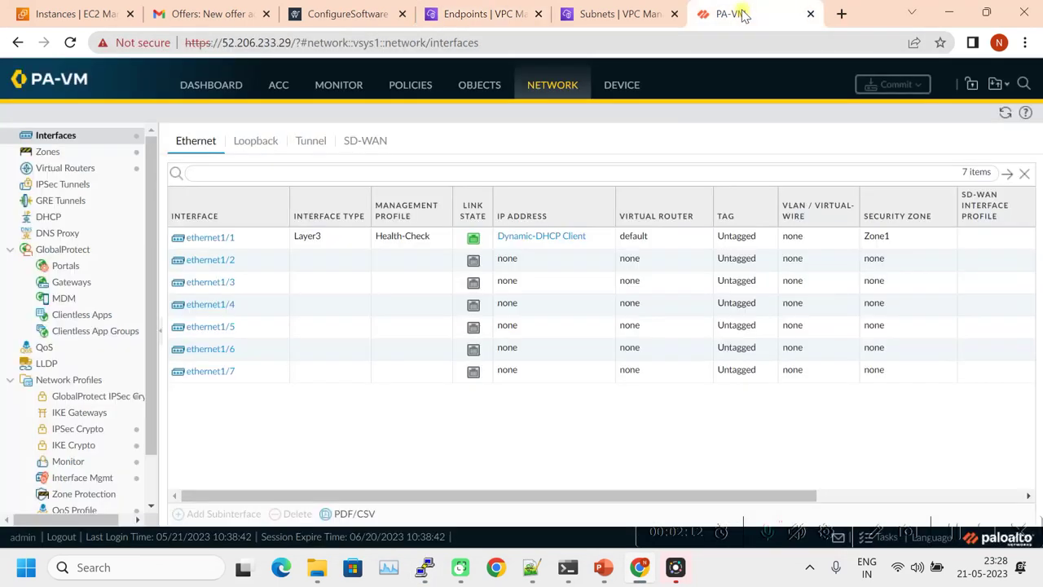
- Add Layer3 subinterface ethernet1/1.100 with tag 100 using DHCP Client addressing
{"action": "left_click", "coordinate": [216, 237]}
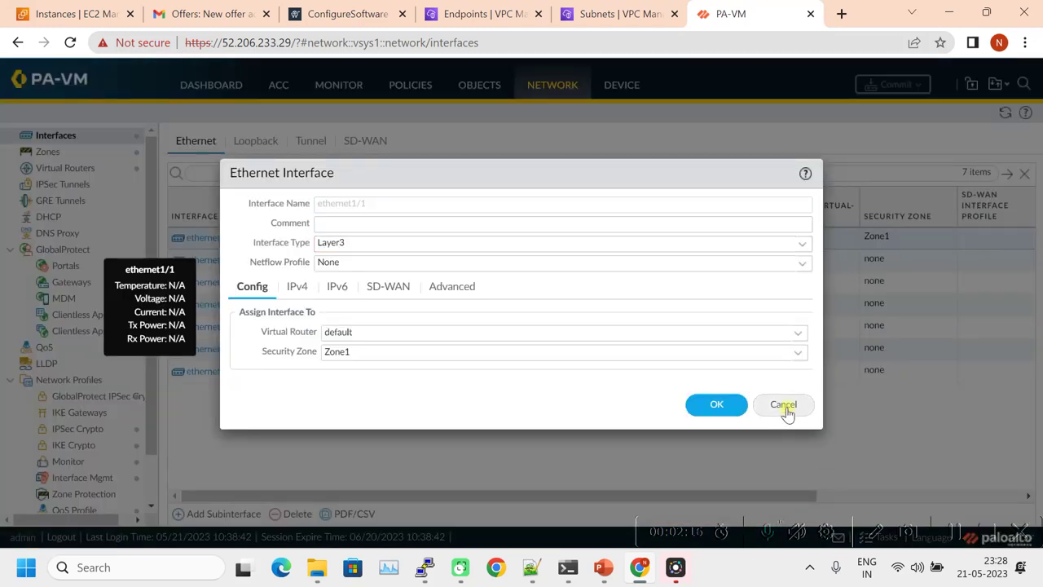
{"action": "left_click", "coordinate": [783, 404]}
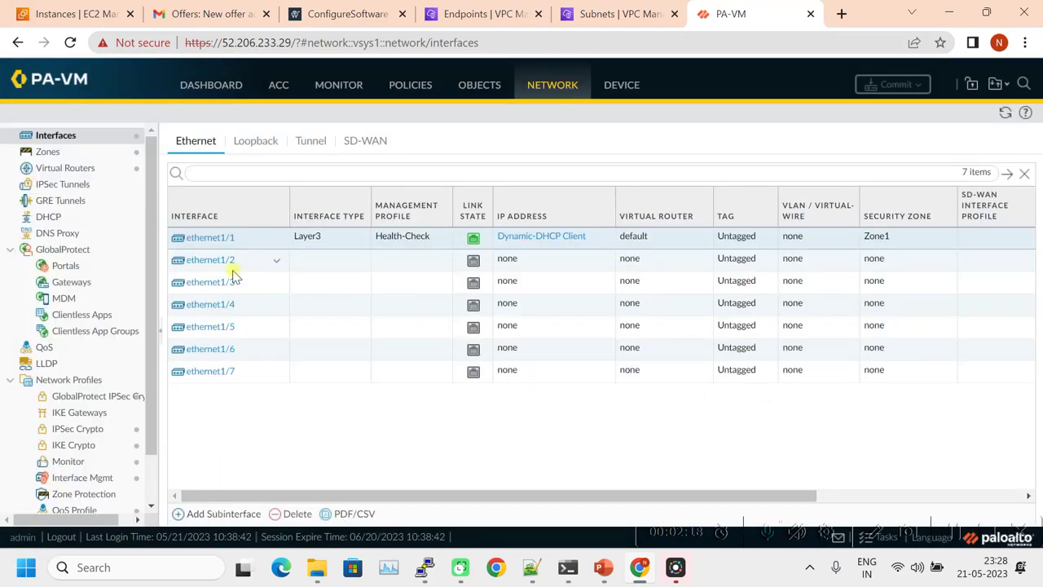
{"action": "left_click", "coordinate": [235, 514]}
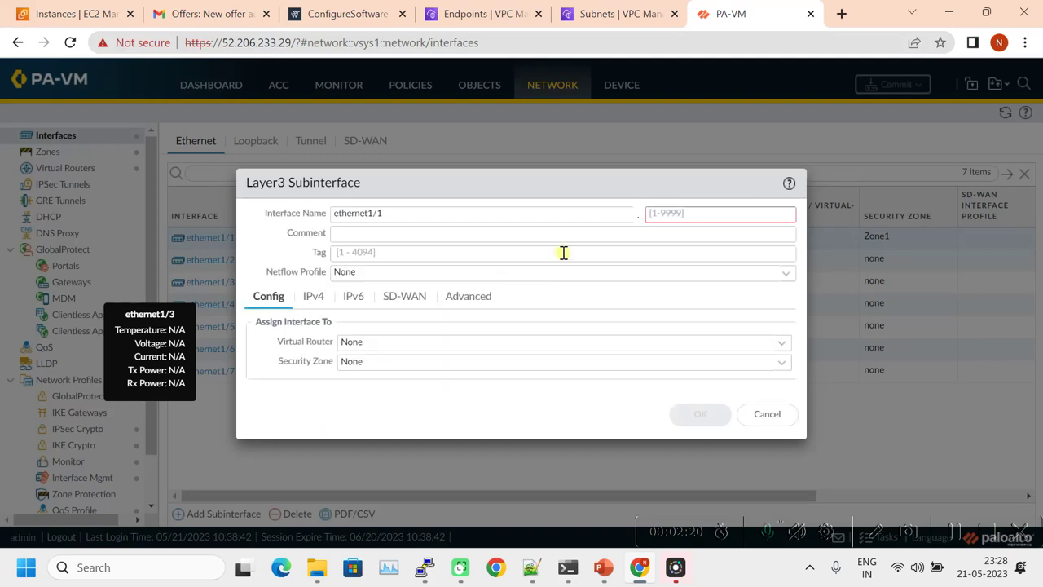
{"action": "left_click", "coordinate": [697, 214]}
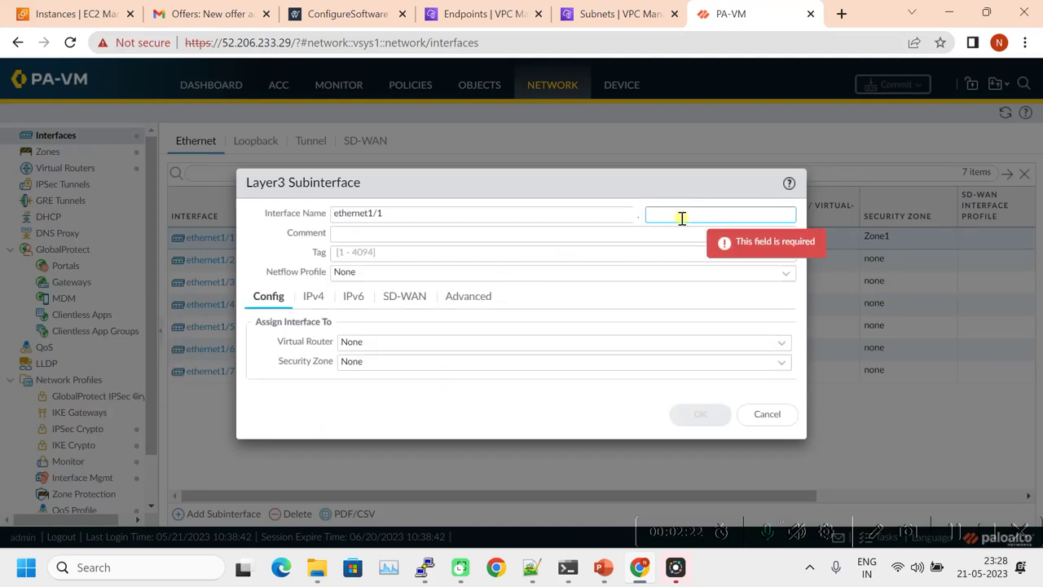
{"action": "type", "text": "100"}
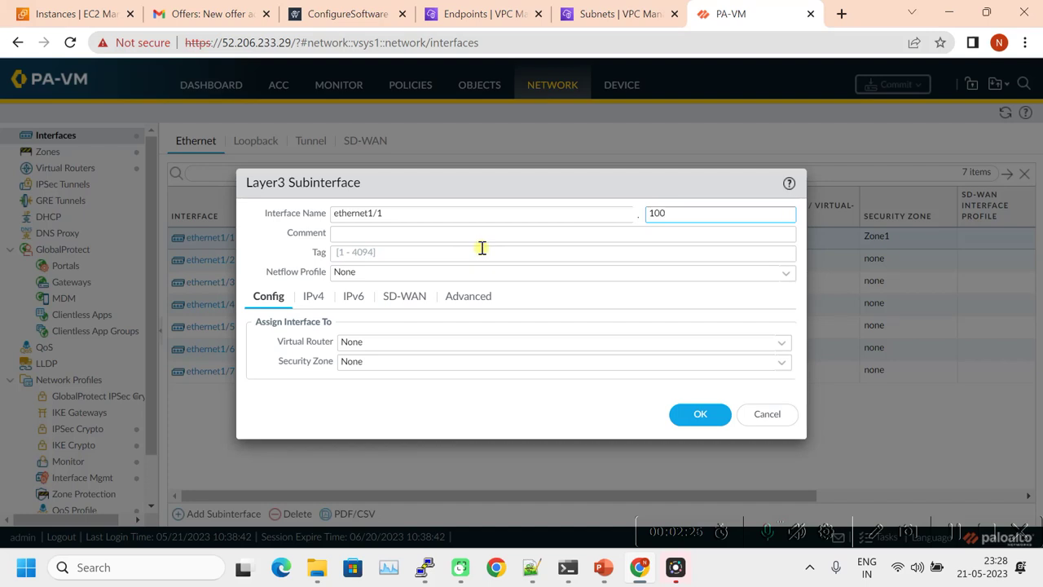
{"action": "left_click", "coordinate": [386, 251]}
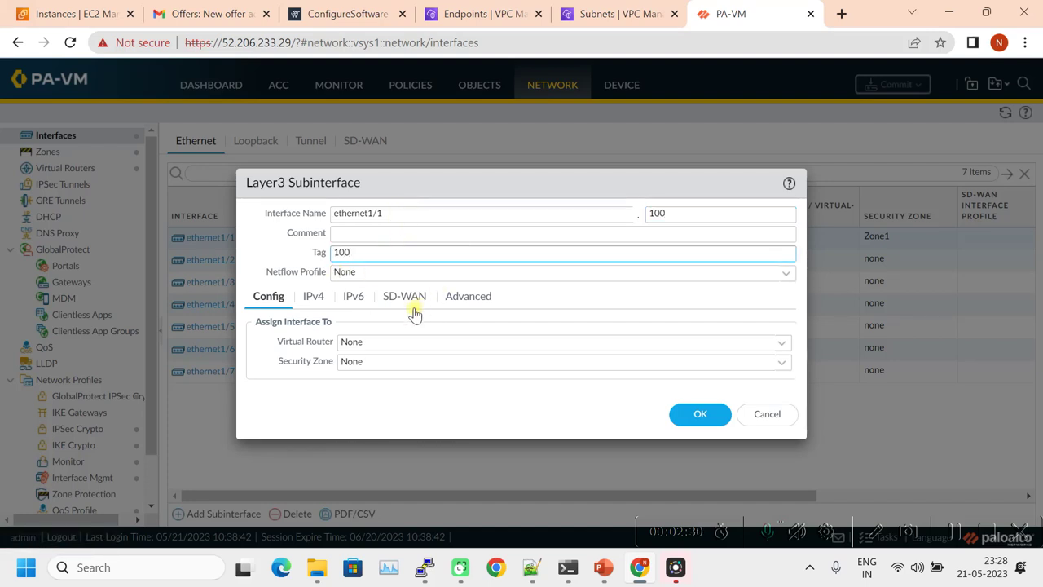
{"action": "left_click", "coordinate": [323, 303]}
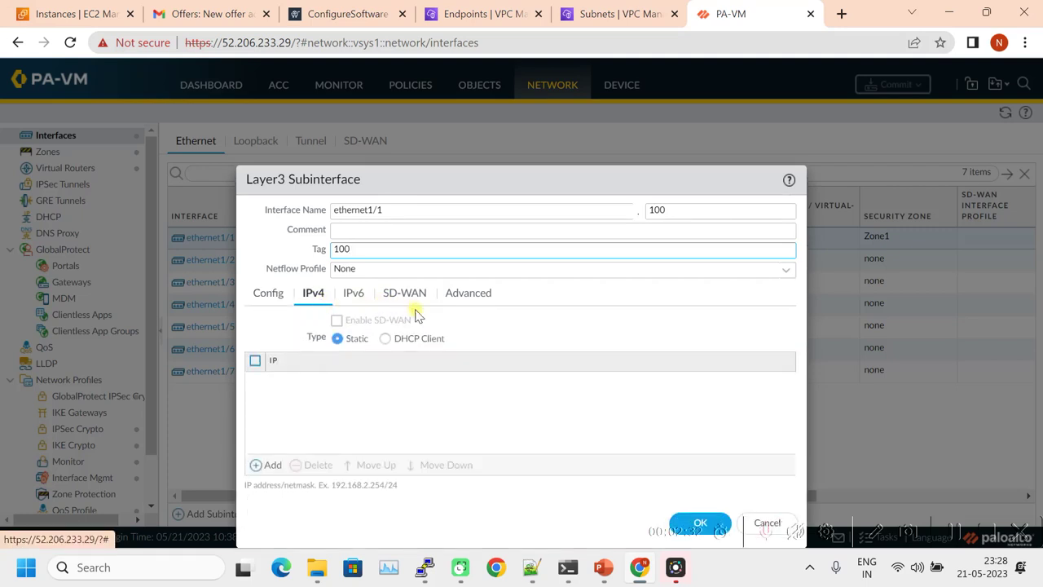
{"action": "left_click", "coordinate": [385, 339]}
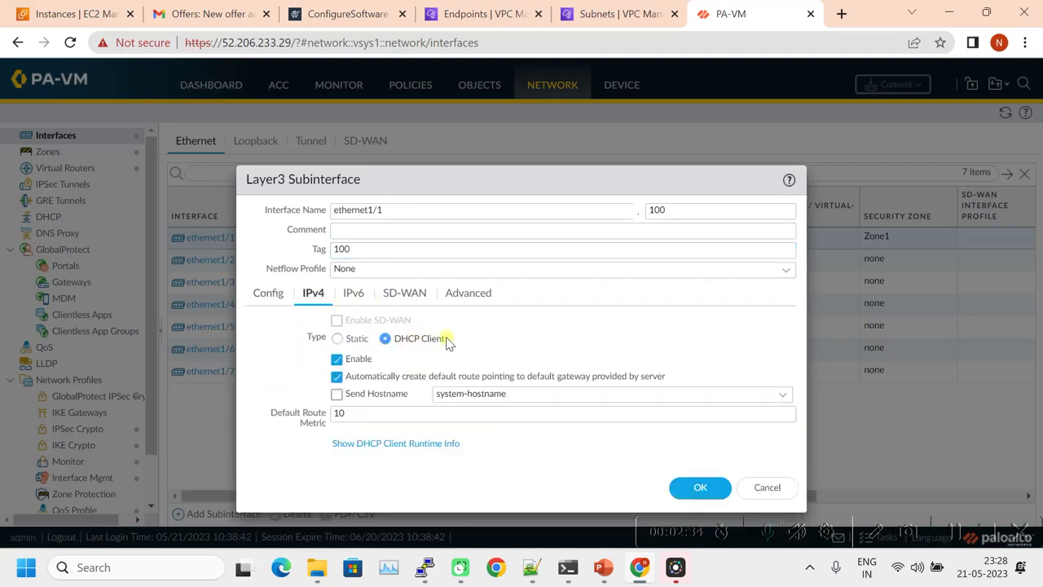
- Assign ethernet1/1.100 to the default virtual router and Zone1, and save it
{"action": "left_click", "coordinate": [469, 294]}
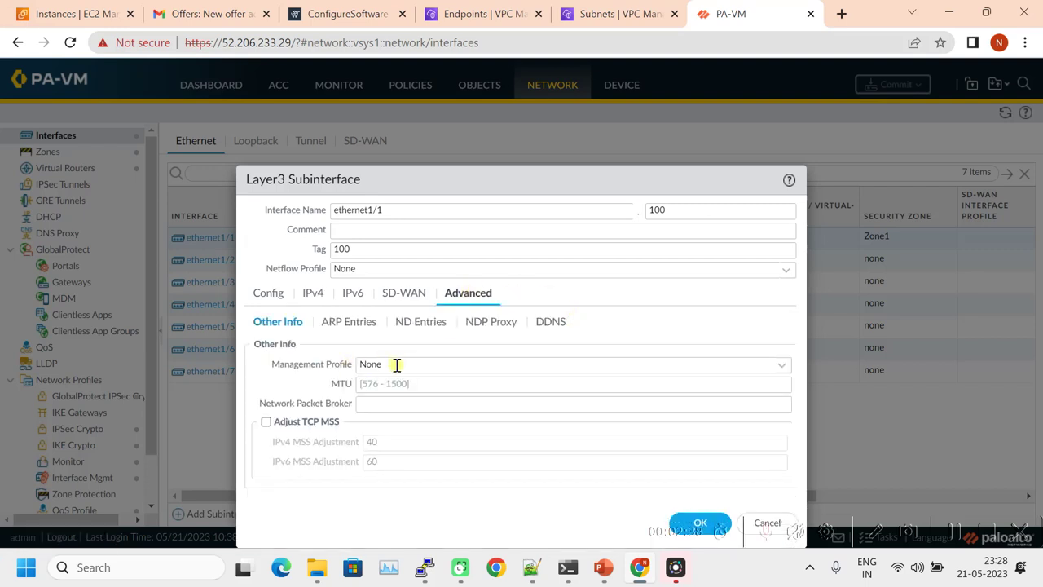
{"action": "left_click", "coordinate": [281, 293]}
{"action": "left_click", "coordinate": [648, 337]}
{"action": "left_click", "coordinate": [775, 337]}
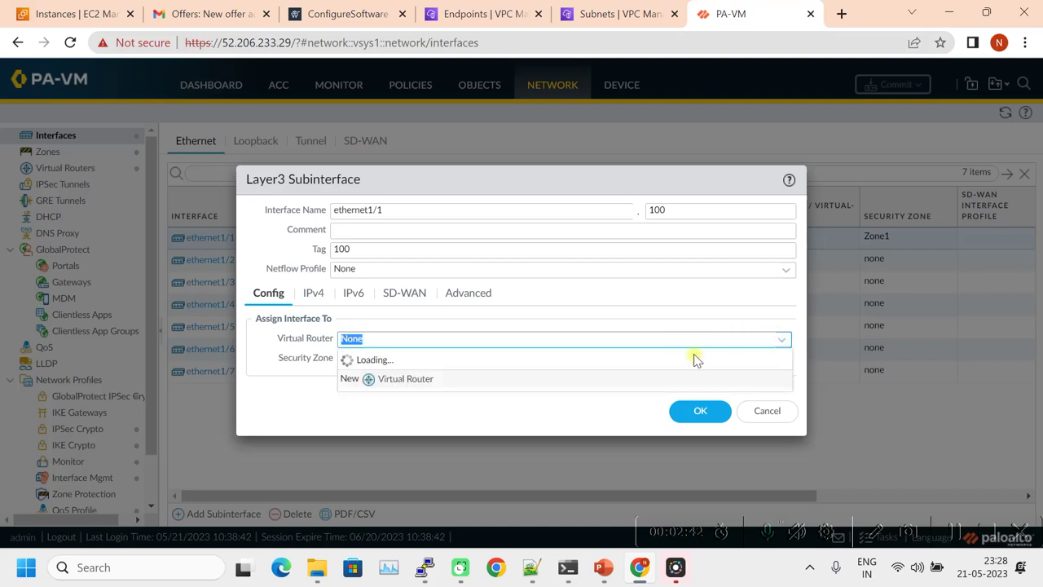
{"action": "left_click", "coordinate": [384, 378]}
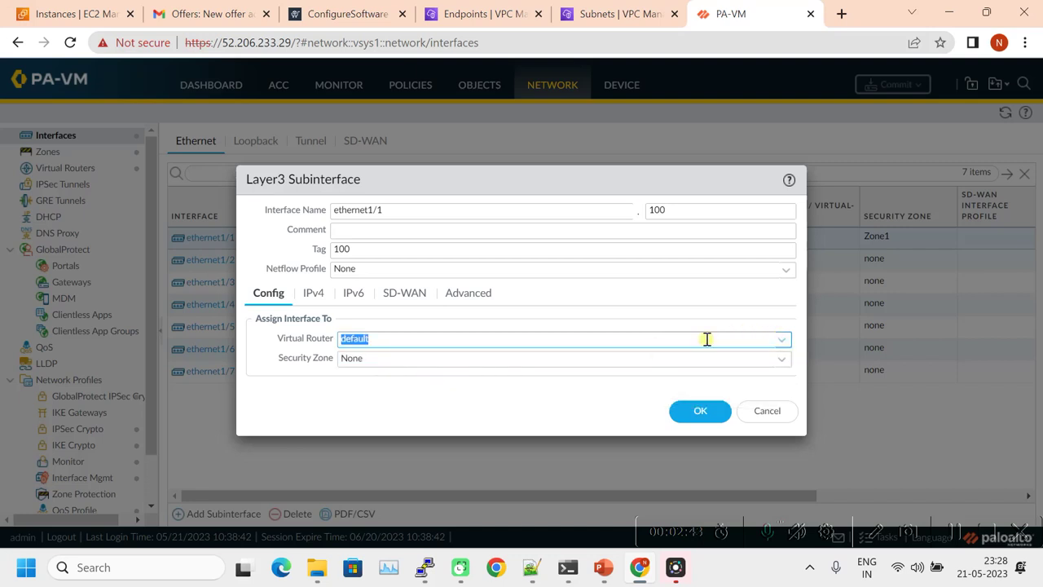
{"action": "left_click", "coordinate": [782, 359]}
{"action": "left_click", "coordinate": [391, 398]}
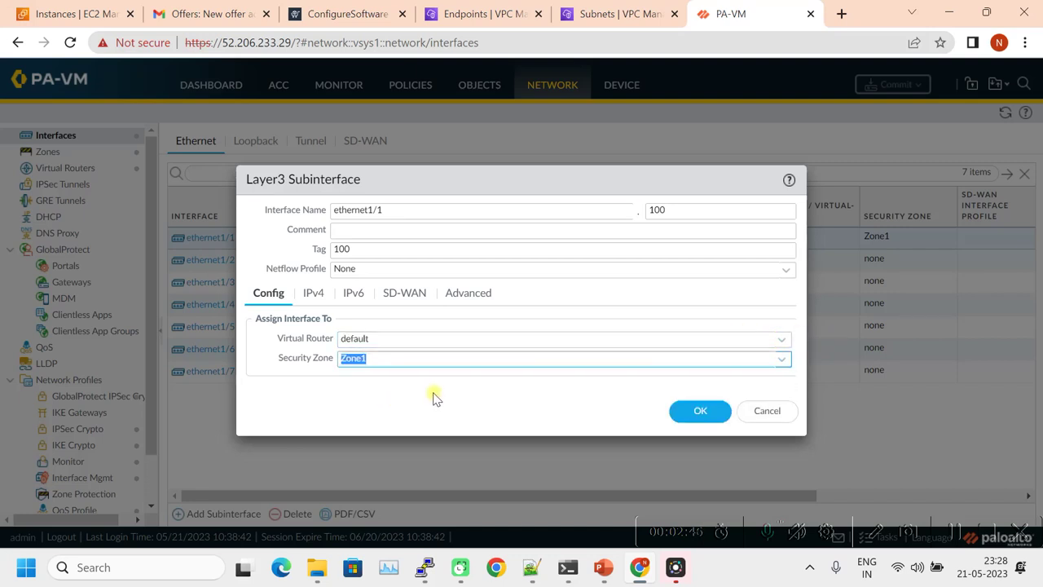
{"action": "left_click", "coordinate": [700, 411]}
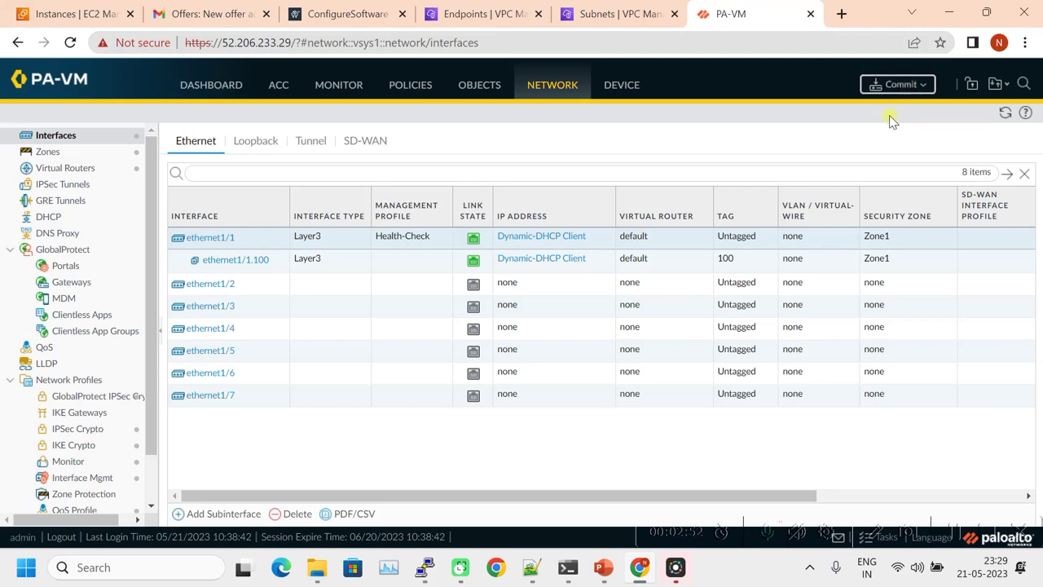
- Commit the configuration with the new ethernet1/1.100 subinterface and close the completed status
{"action": "left_click", "coordinate": [897, 84]}
{"action": "left_click", "coordinate": [662, 483]}
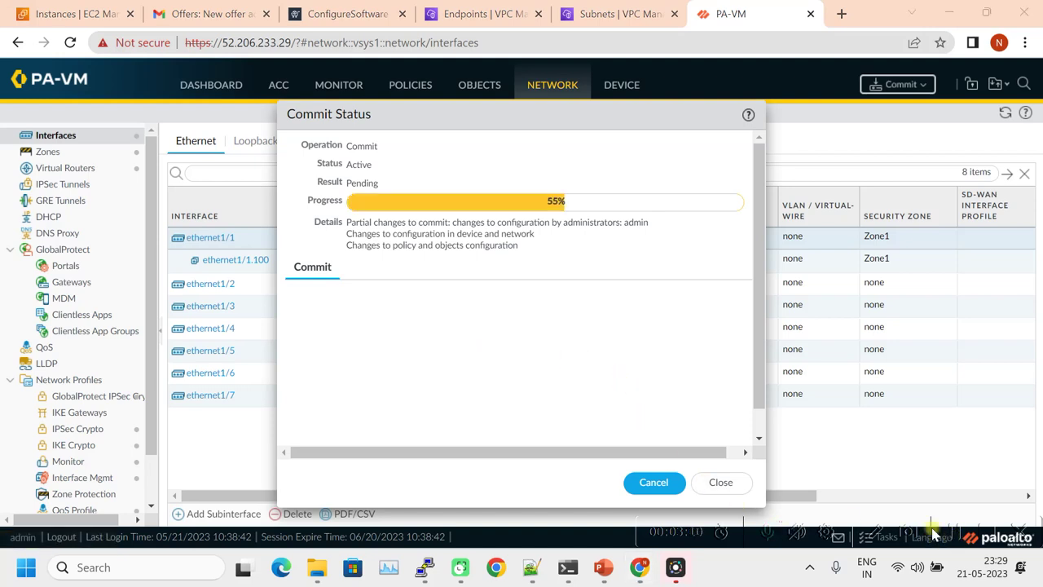
{"action": "left_click_drag", "start_coordinate": [632, 451], "coordinate": [675, 449]}
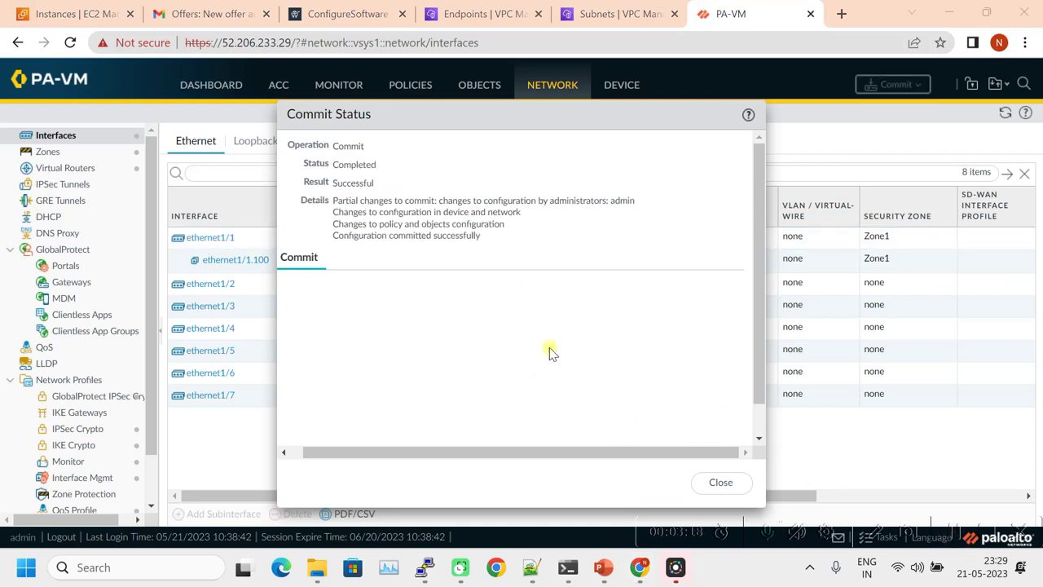
{"action": "left_click", "coordinate": [720, 481]}
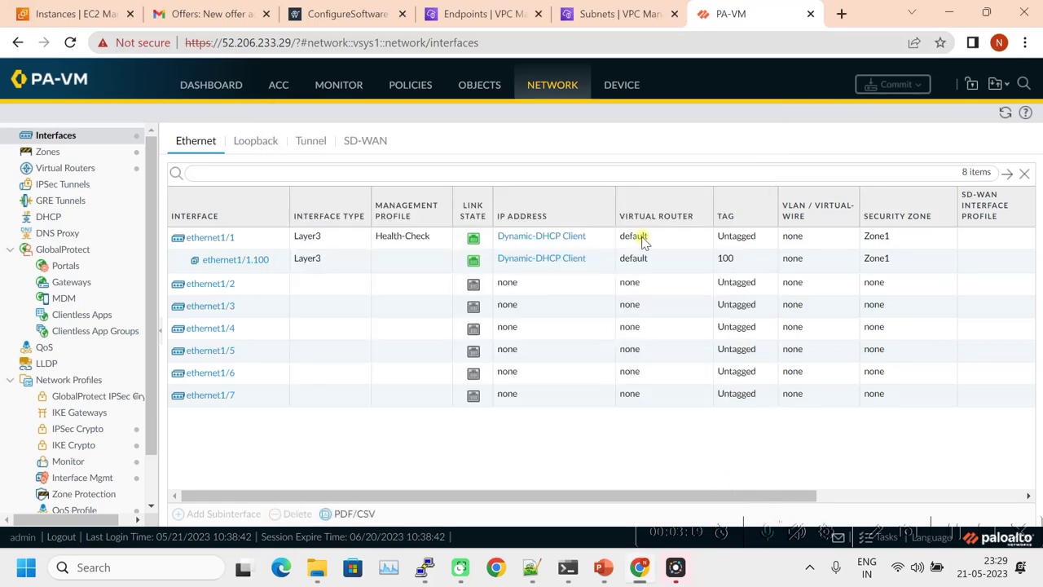
- Rerun the GWLB status check, then run 'debug show vm-series interfaces all' in PuTTY
{"action": "left_click", "coordinate": [424, 567]}
{"action": "key", "text": "Up"}
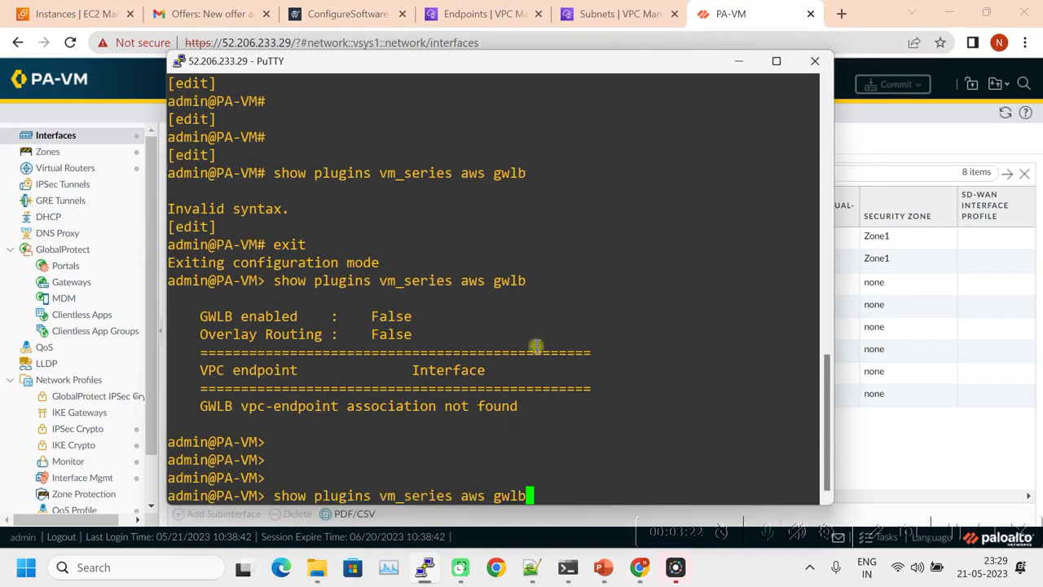
{"action": "key", "text": "Return"}
{"action": "key", "text": "Return"}
{"action": "key", "text": "Return"}
{"action": "key", "text": "Return"}
{"action": "key", "text": "Return"}
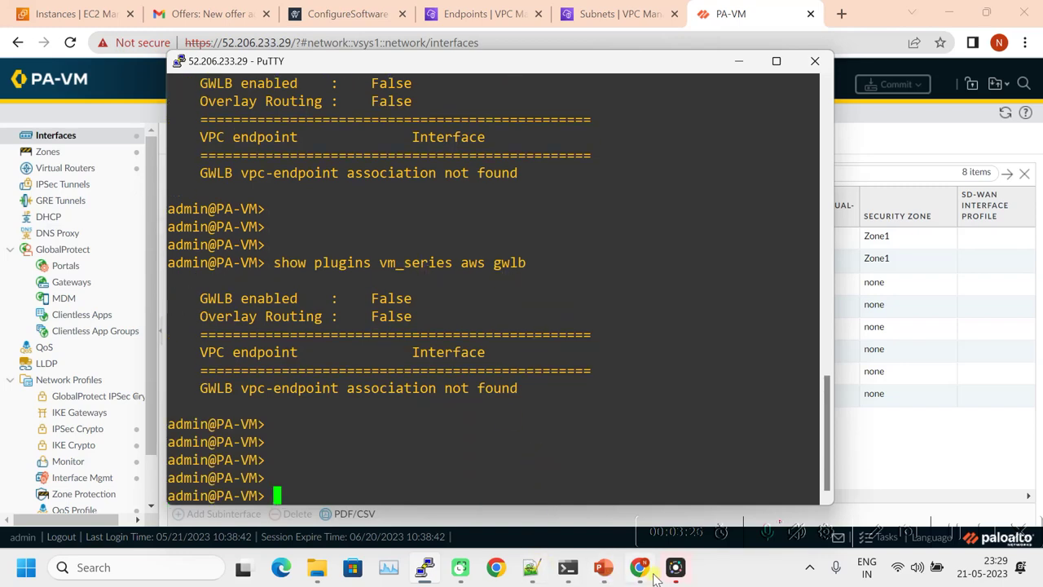
{"action": "left_click", "coordinate": [532, 569]}
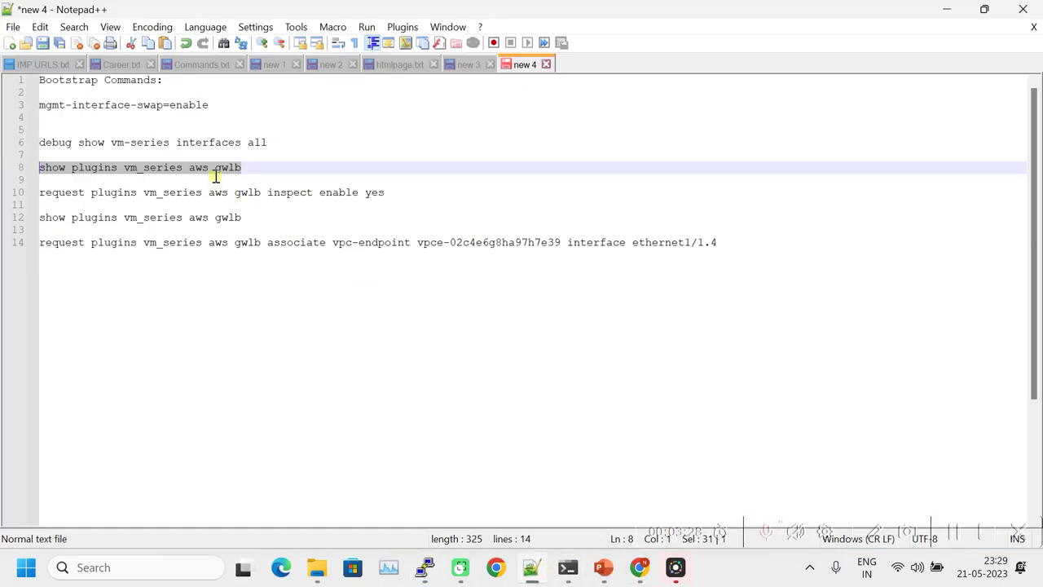
{"action": "left_click_drag", "start_coordinate": [270, 142], "coordinate": [37, 148]}
{"action": "key", "text": "ctrl+c"}
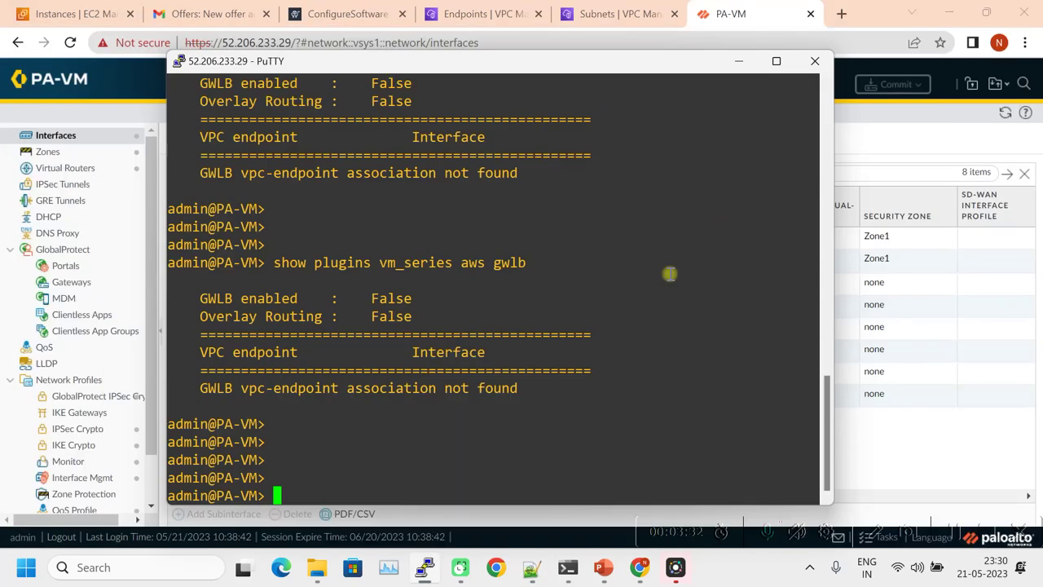
{"action": "left_click", "coordinate": [948, 9]}
{"action": "right_click", "coordinate": [451, 462]}
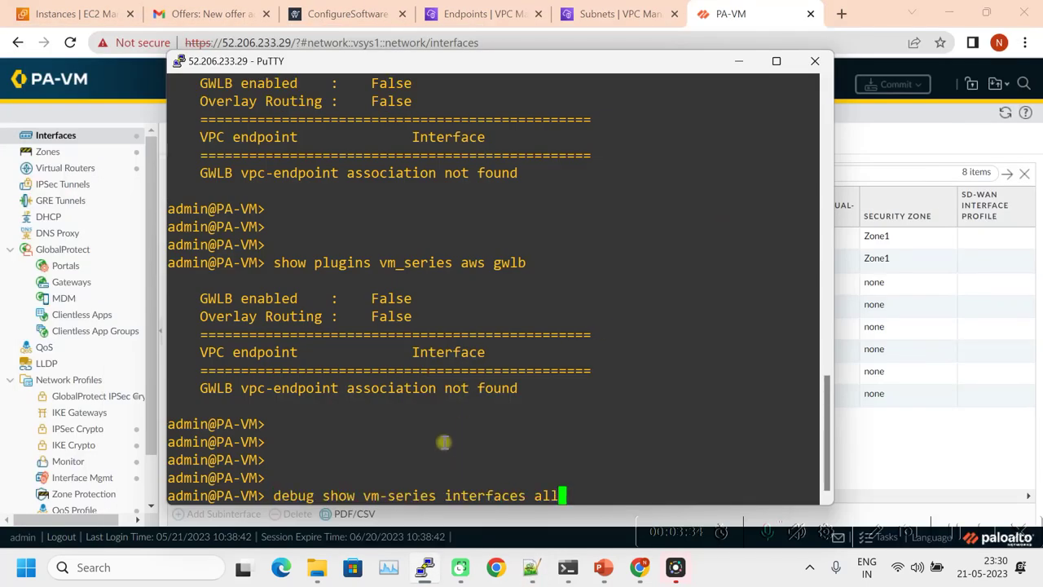
{"action": "key", "text": "Return"}
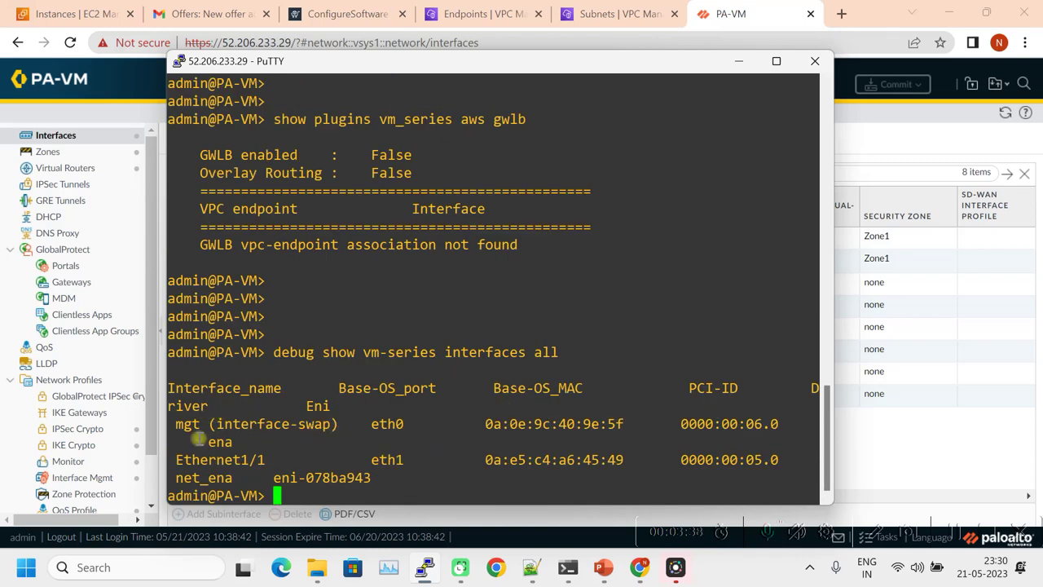
{"action": "left_click_drag", "start_coordinate": [177, 425], "coordinate": [322, 437]}
{"action": "left_click", "coordinate": [375, 477]}
- Widen the PuTTY window and rerun the interface listing, showing Ethernet1/1 mapped to eth1
{"action": "left_click_drag", "start_coordinate": [163, 269], "coordinate": [73, 268]}
{"action": "left_click_drag", "start_coordinate": [833, 221], "coordinate": [956, 221]}
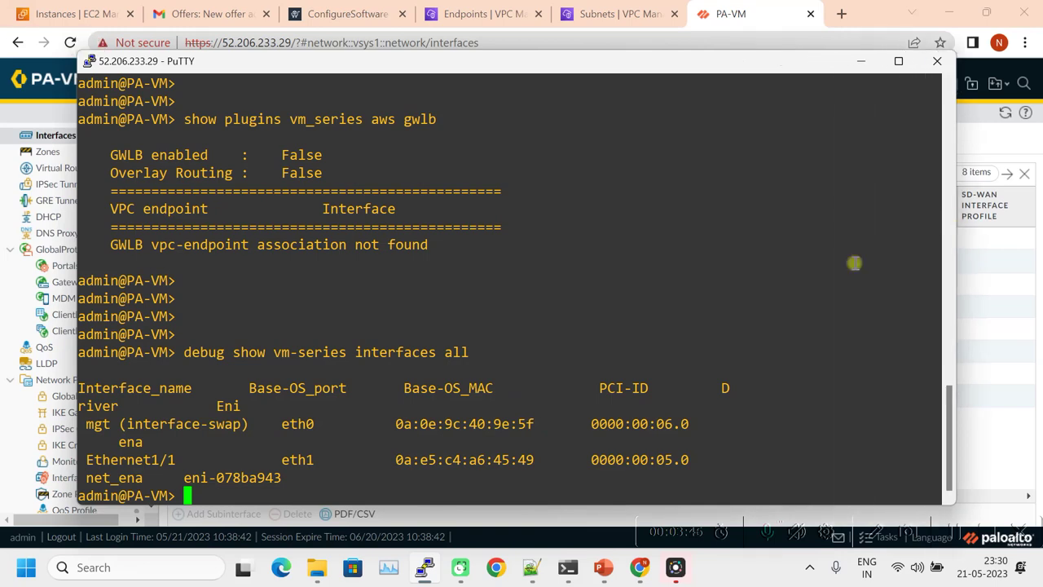
{"action": "key", "text": "Return"}
{"action": "key", "text": "Return"}
{"action": "key", "text": "Return"}
{"action": "key", "text": "Return"}
{"action": "key", "text": "Return"}
{"action": "key", "text": "Up"}
{"action": "key", "text": "Return"}
{"action": "key", "text": "Return"}
{"action": "key", "text": "Return"}
{"action": "key", "text": "Return"}
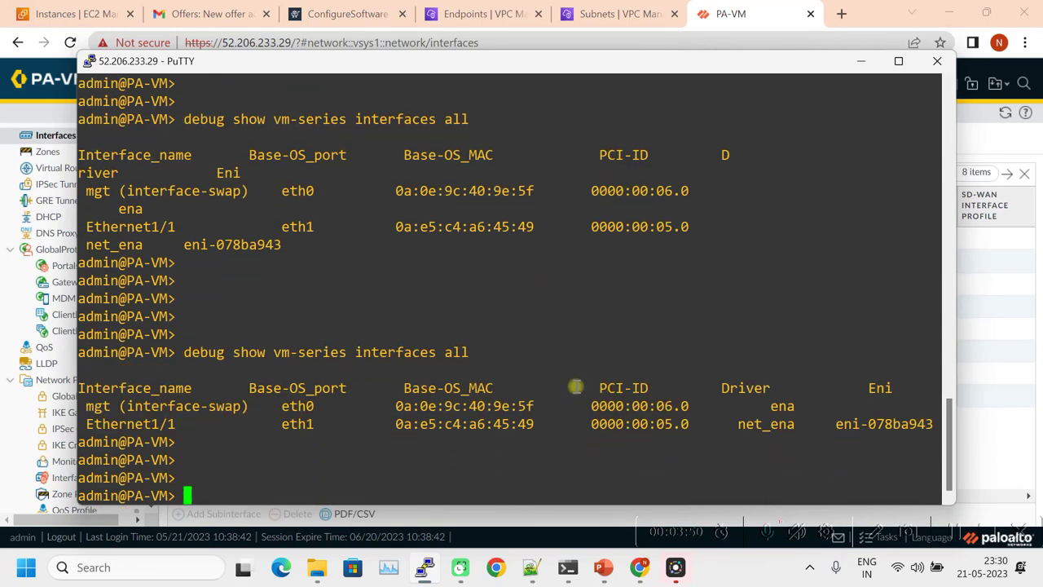
- Select the GWLB inspect enable command on line 10 of the Notepad++ notes
{"action": "left_click", "coordinate": [536, 569]}
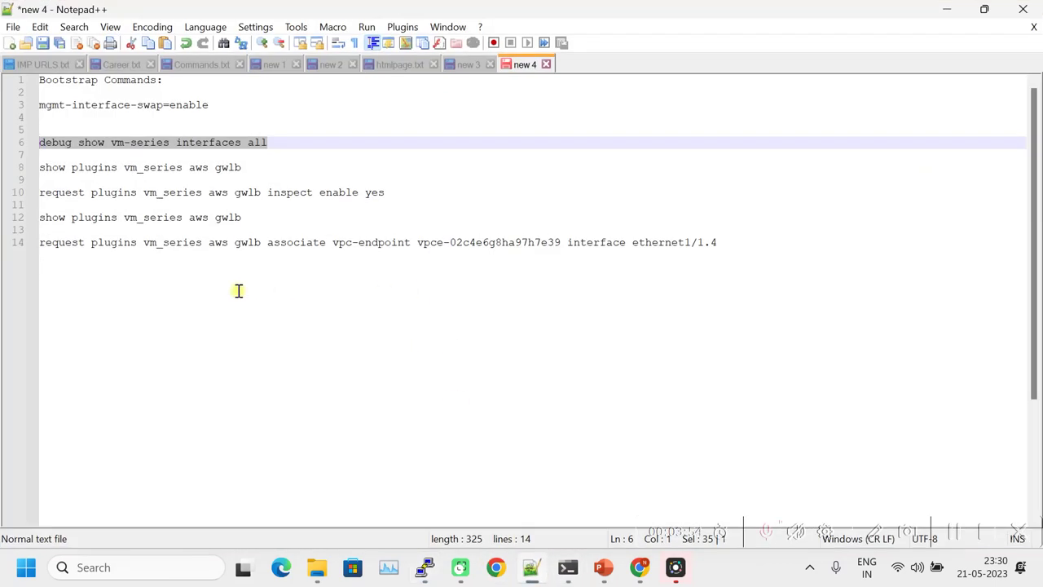
{"action": "key", "text": "ctrl+End"}
{"action": "left_click_drag", "start_coordinate": [392, 193], "coordinate": [42, 197]}
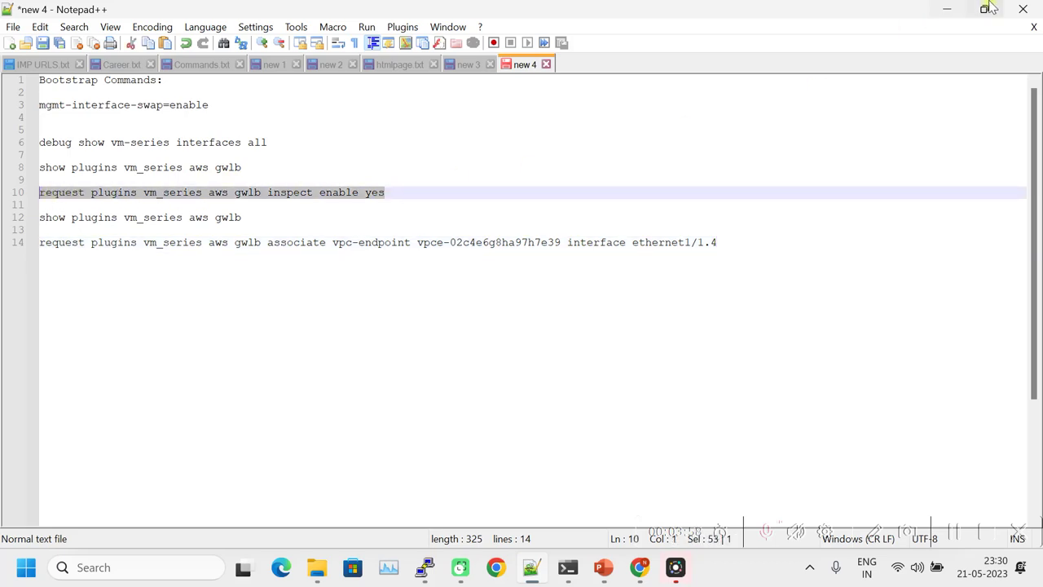
- Run 'request plugins vm_series aws gwlb inspect enable yes' in PuTTY
{"action": "left_click", "coordinate": [946, 9]}
{"action": "right_click", "coordinate": [361, 489]}
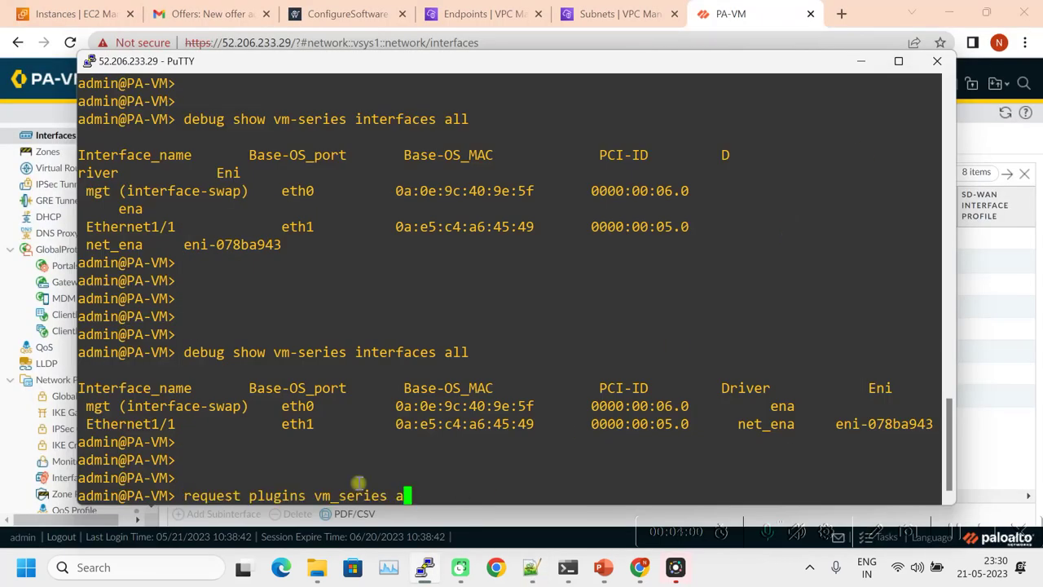
{"action": "key", "text": "Return"}
{"action": "key", "text": "Return"}
{"action": "key", "text": "Return"}
{"action": "key", "text": "Return"}
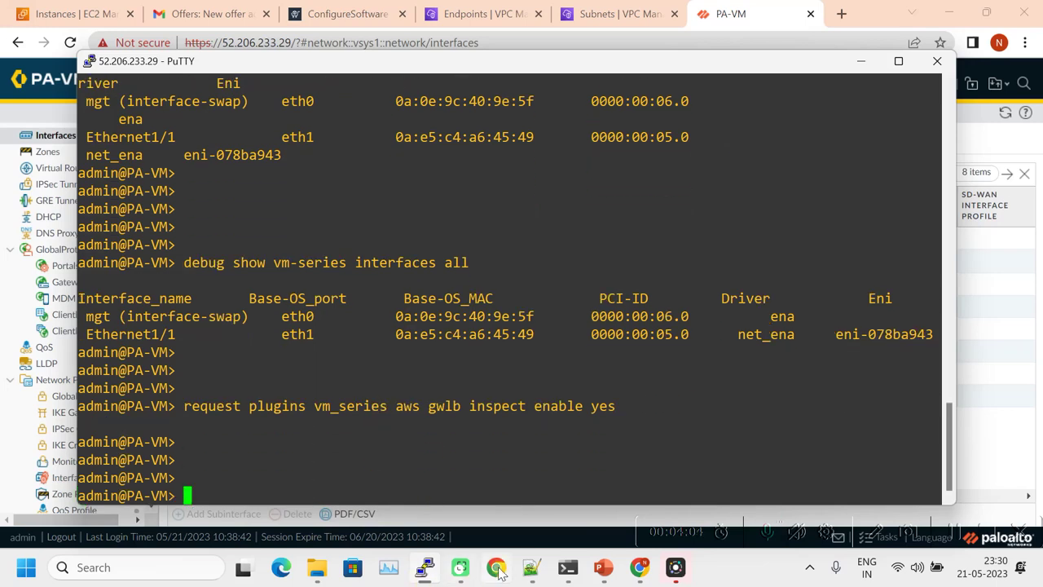
- Run 'show plugins vm_series aws gwlb' to confirm GWLB enabled is True
{"action": "left_click", "coordinate": [531, 567]}
{"action": "left_click_drag", "start_coordinate": [256, 168], "coordinate": [37, 171]}
{"action": "key", "text": "ctrl+c"}
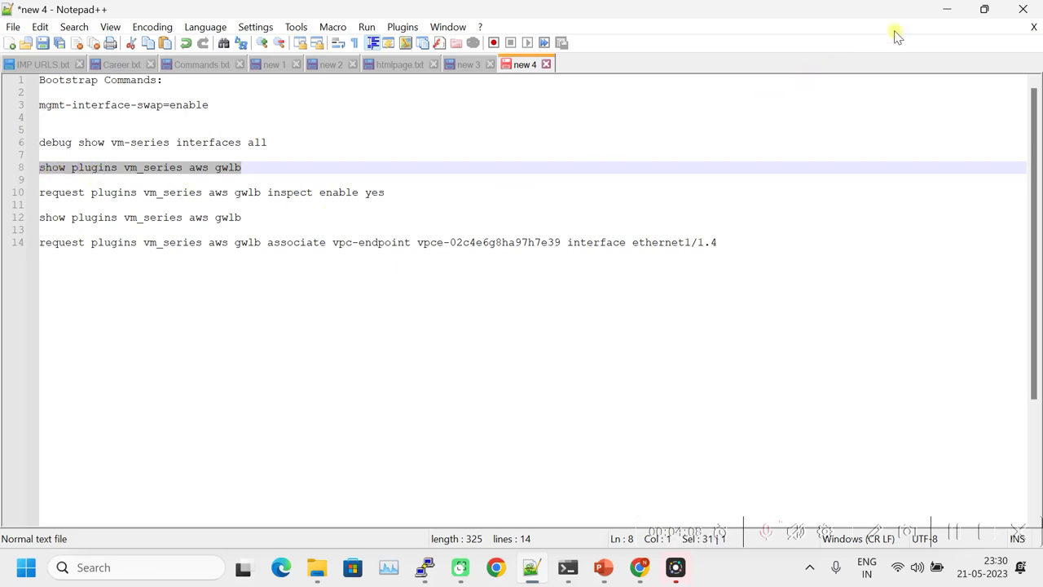
{"action": "left_click", "coordinate": [947, 9]}
{"action": "right_click", "coordinate": [407, 462]}
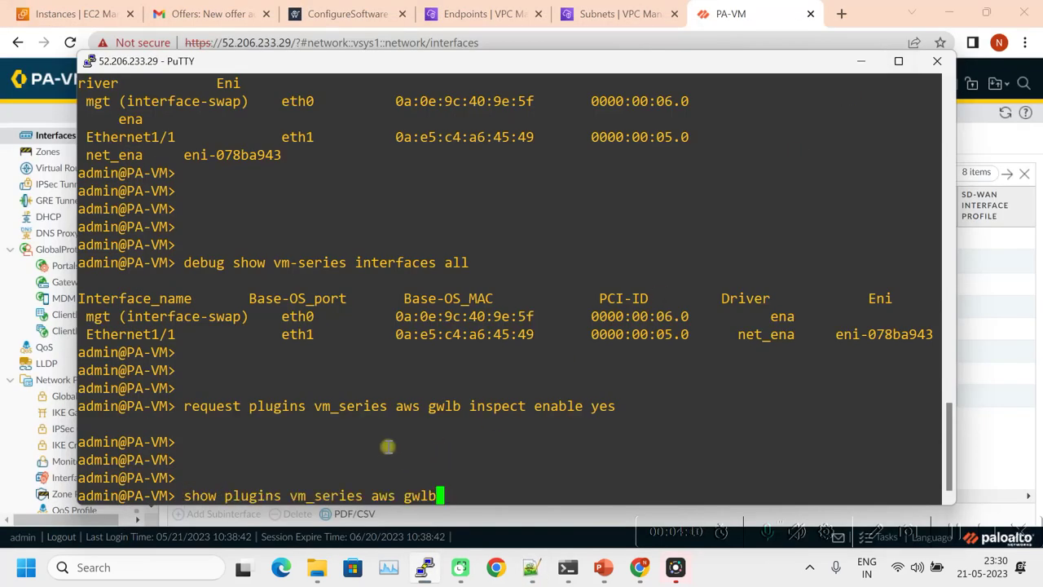
{"action": "key", "text": "Return"}
{"action": "key", "text": "Return"}
{"action": "key", "text": "Return"}
{"action": "key", "text": "Return"}
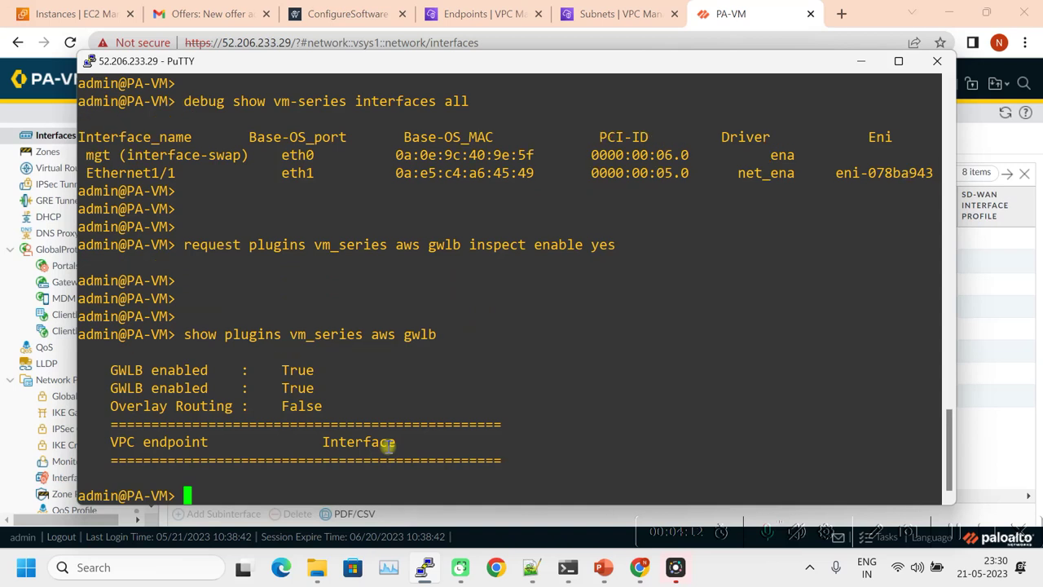
{"action": "key", "text": "Return"}
{"action": "key", "text": "Return"}
{"action": "key", "text": "Return"}
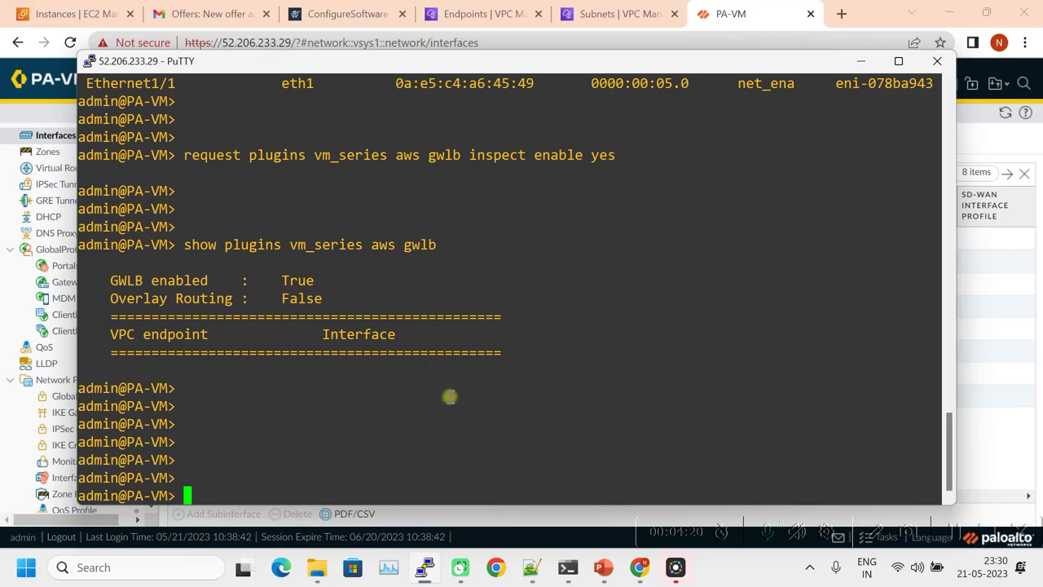
{"action": "left_click", "coordinate": [861, 62]}
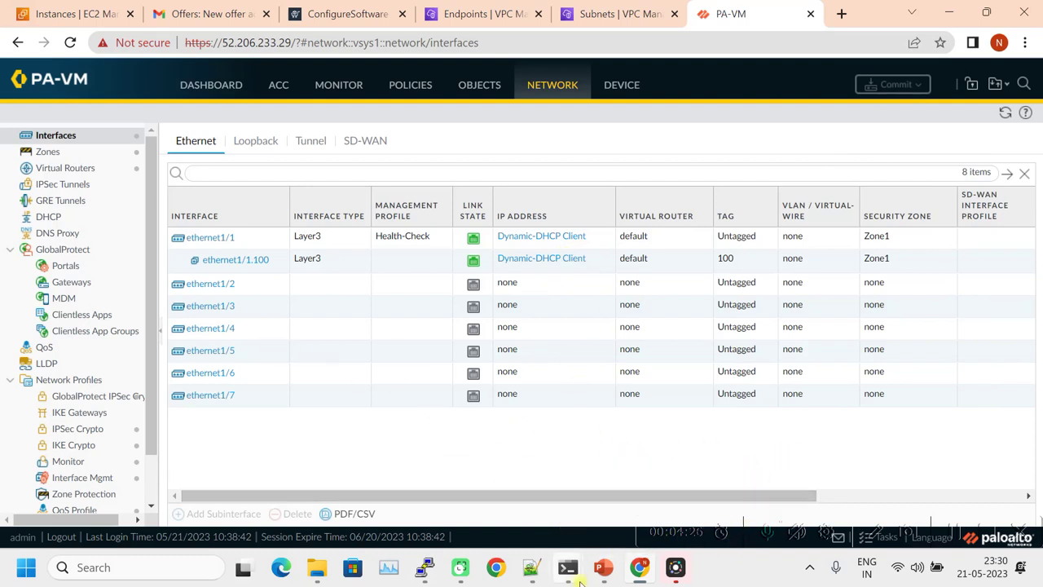
- Paste endpoint ID vpce-0eb99a7d83eb844e0 over the old ID in Notepad++ line 14, then select the line
{"action": "mouse_move", "coordinate": [530, 579]}
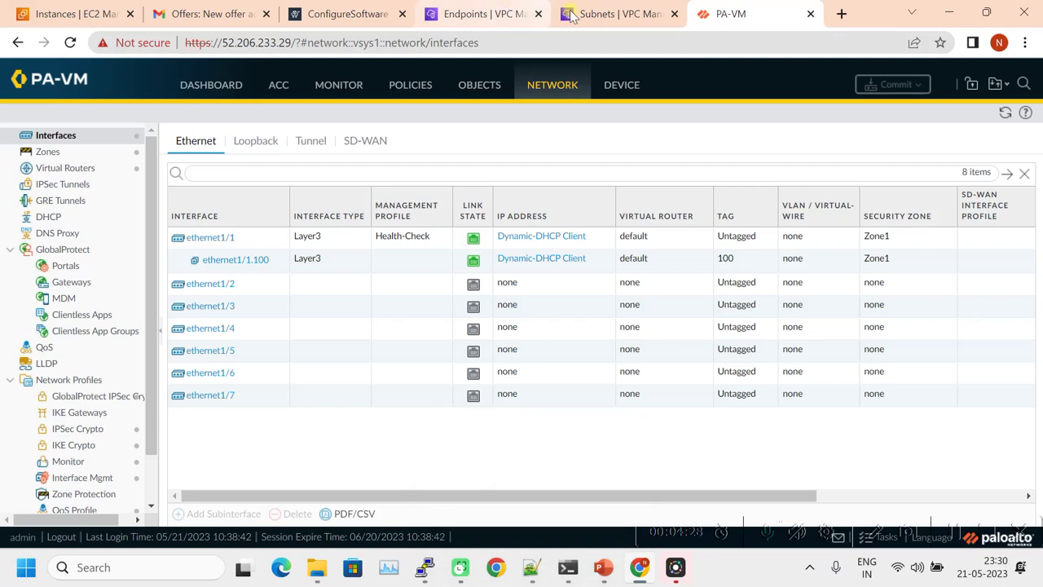
{"action": "left_click", "coordinate": [478, 14]}
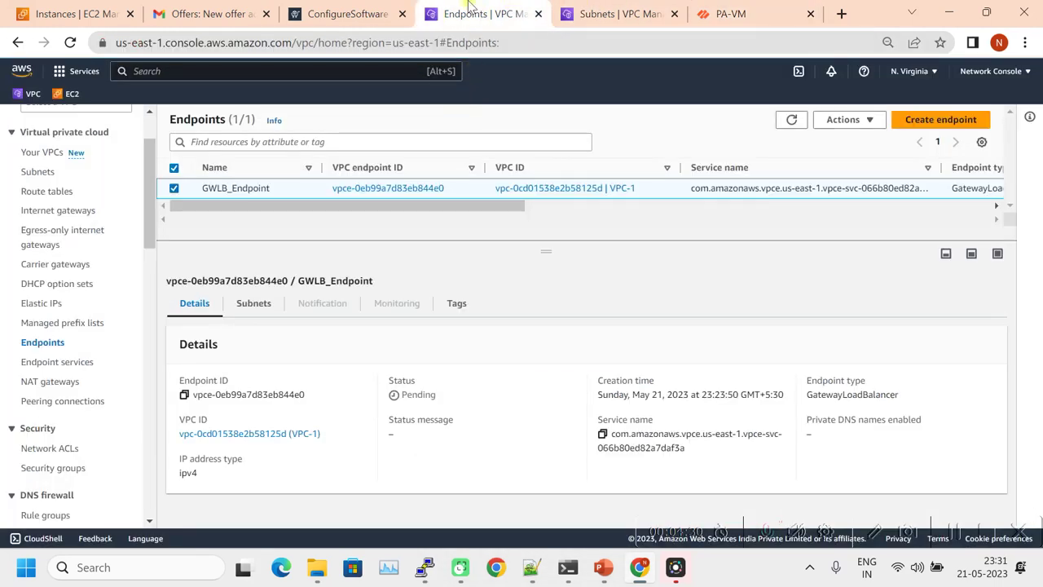
{"action": "left_click", "coordinate": [184, 395]}
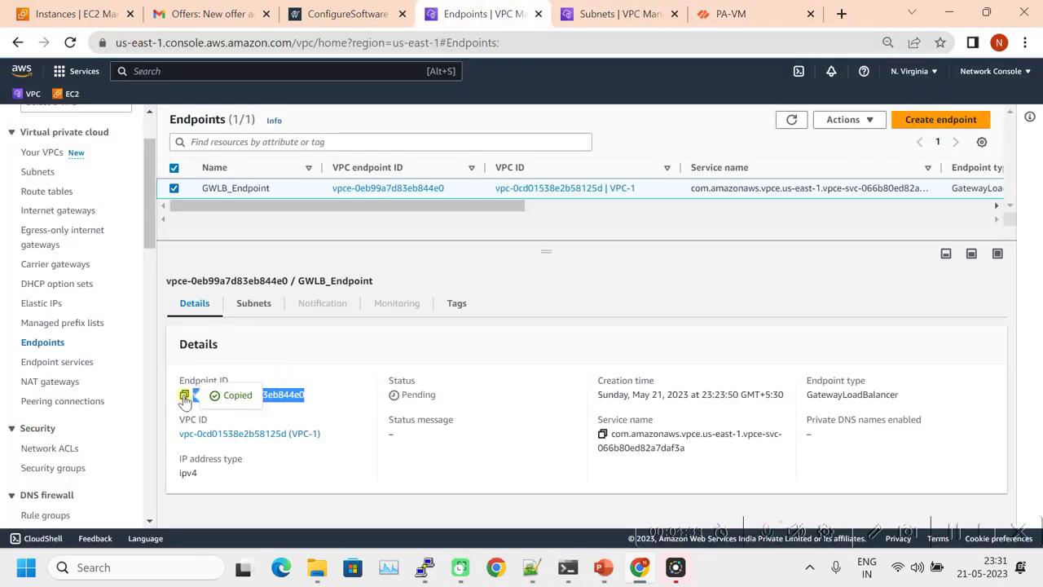
{"action": "left_click", "coordinate": [544, 572]}
{"action": "left_click", "coordinate": [548, 282]}
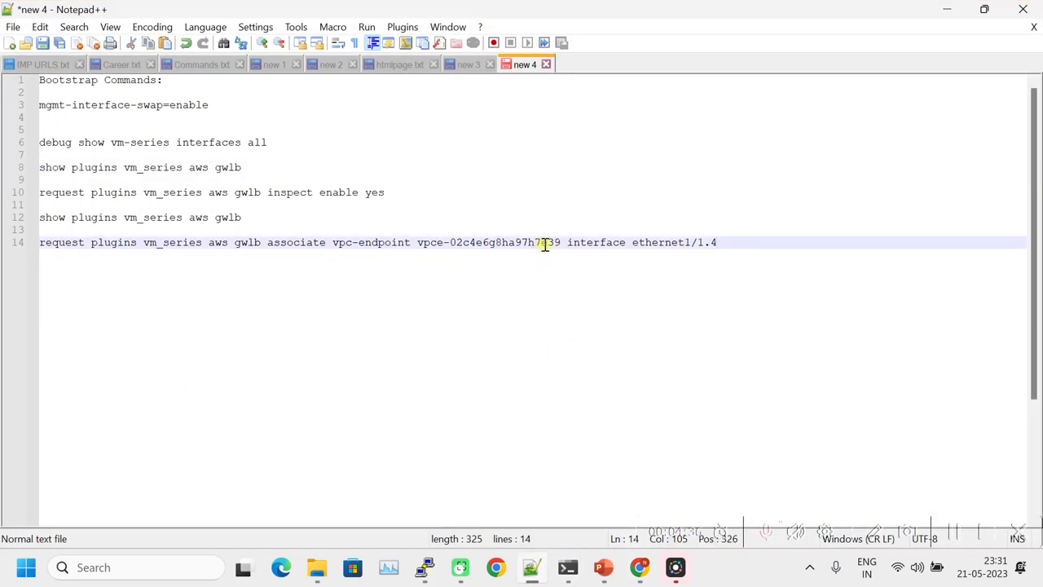
{"action": "left_click_drag", "start_coordinate": [559, 242], "coordinate": [424, 245]}
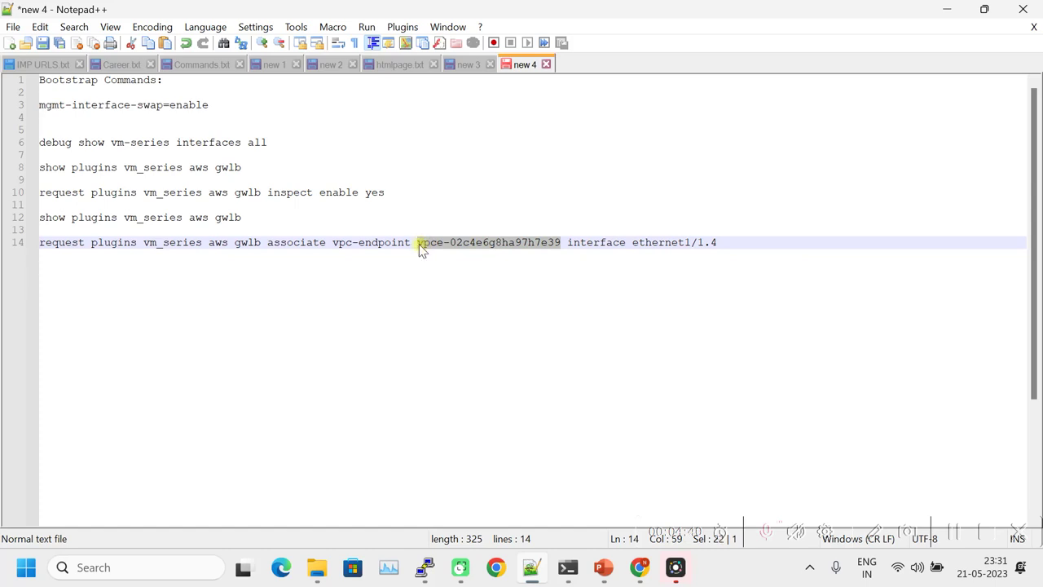
{"action": "key", "text": "ctrl+v"}
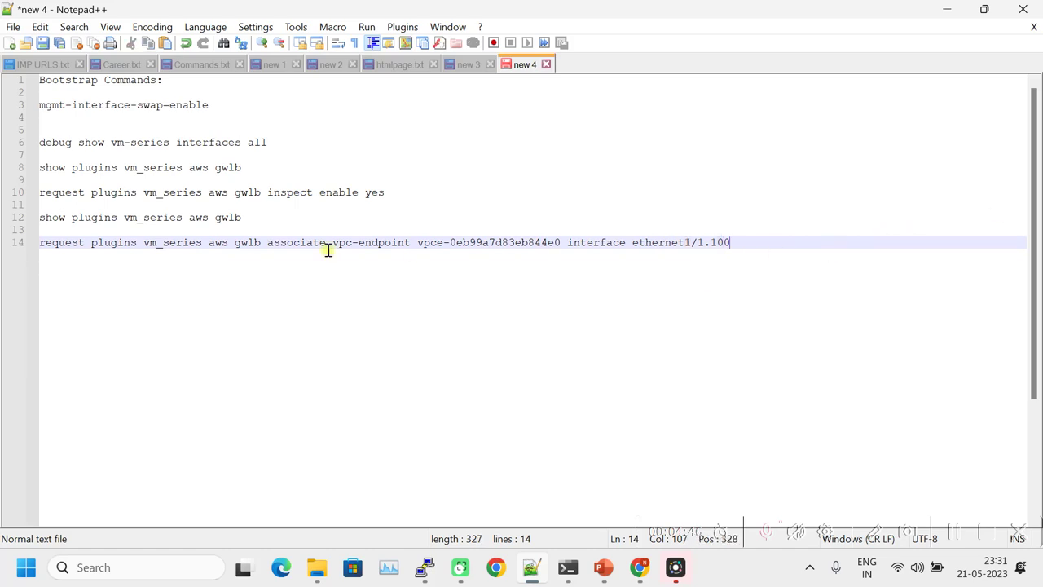
{"action": "left_click", "coordinate": [32, 247], "text": "shift"}
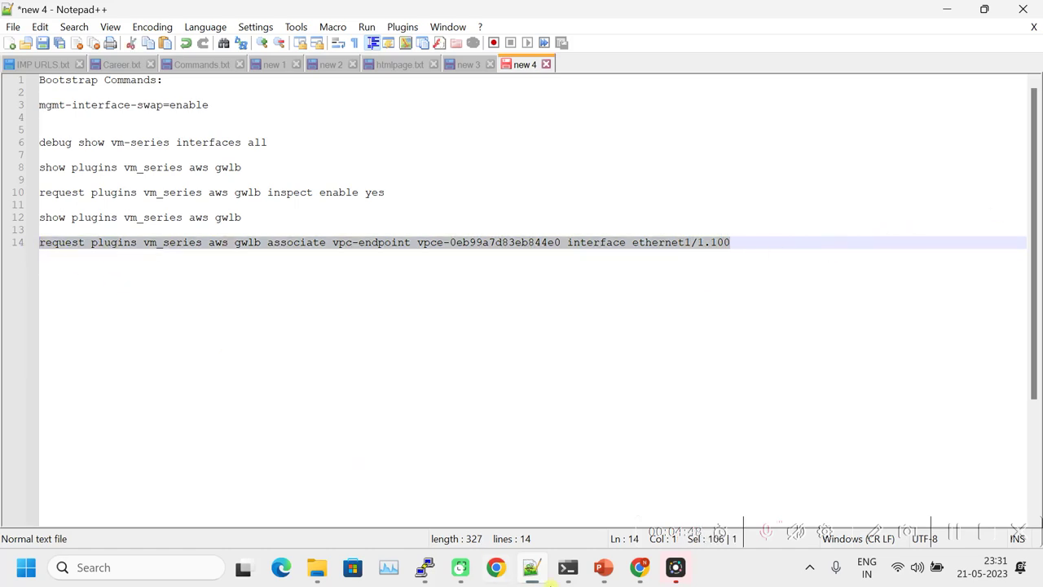
- Run the associate command for vpce-0eb99a7d83eb844e0 on ethernet1/1.100, then recheck the GWLB plugin status
{"action": "mouse_move", "coordinate": [568, 570]}
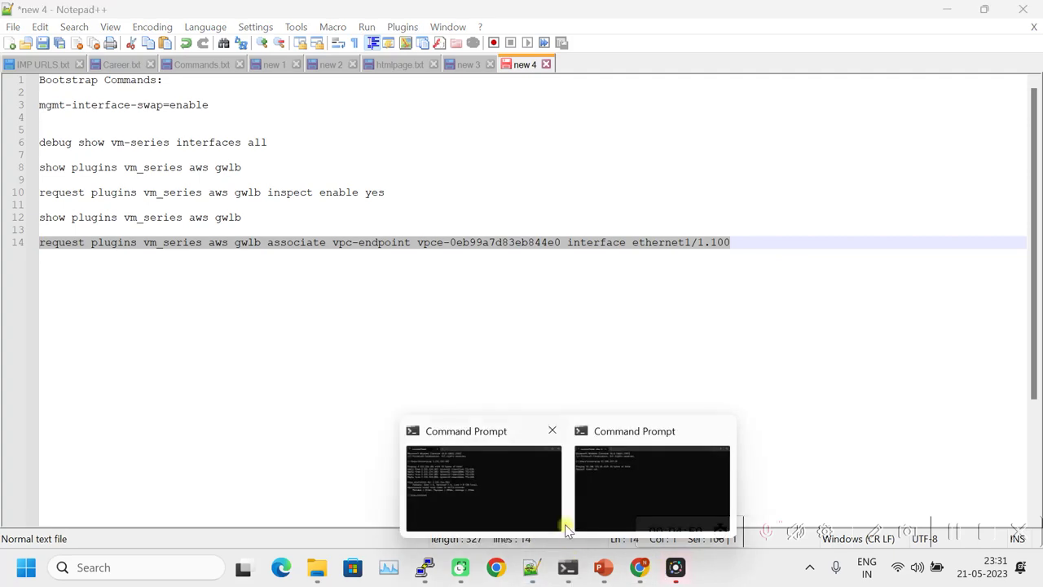
{"action": "left_click", "coordinate": [542, 496]}
{"action": "left_click", "coordinate": [903, 158]}
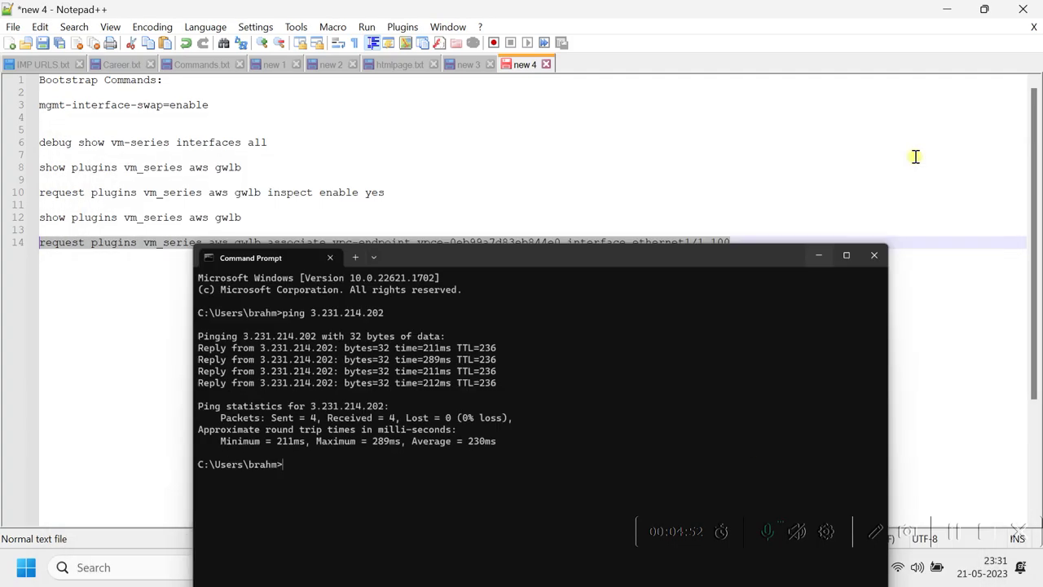
{"action": "left_click", "coordinate": [425, 568]}
{"action": "right_click", "coordinate": [406, 434]}
{"action": "key", "text": "Return"}
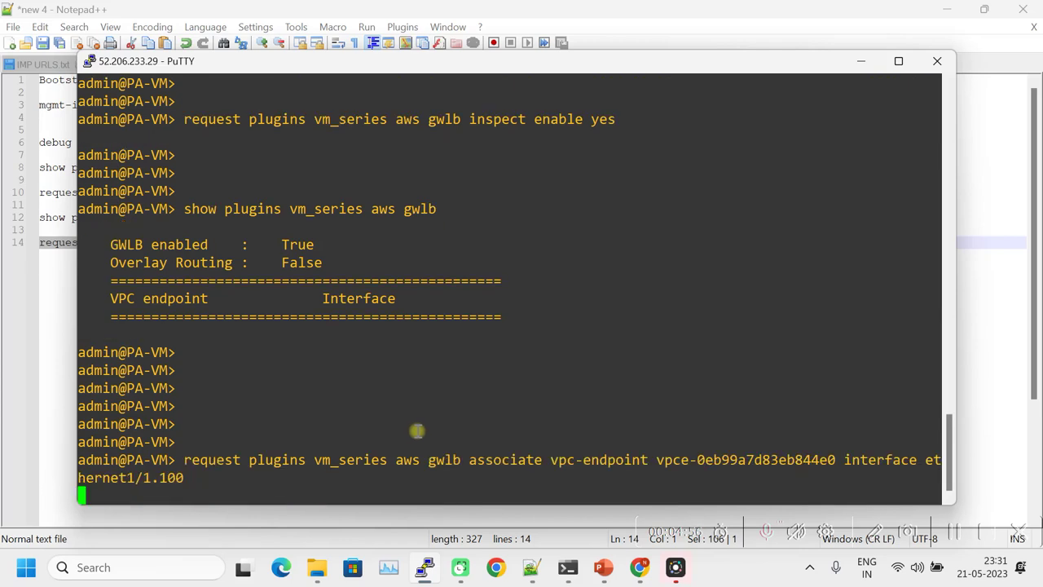
{"action": "key", "text": "Return"}
{"action": "key", "text": "Return"}
{"action": "key", "text": "Return"}
{"action": "key", "text": "Return"}
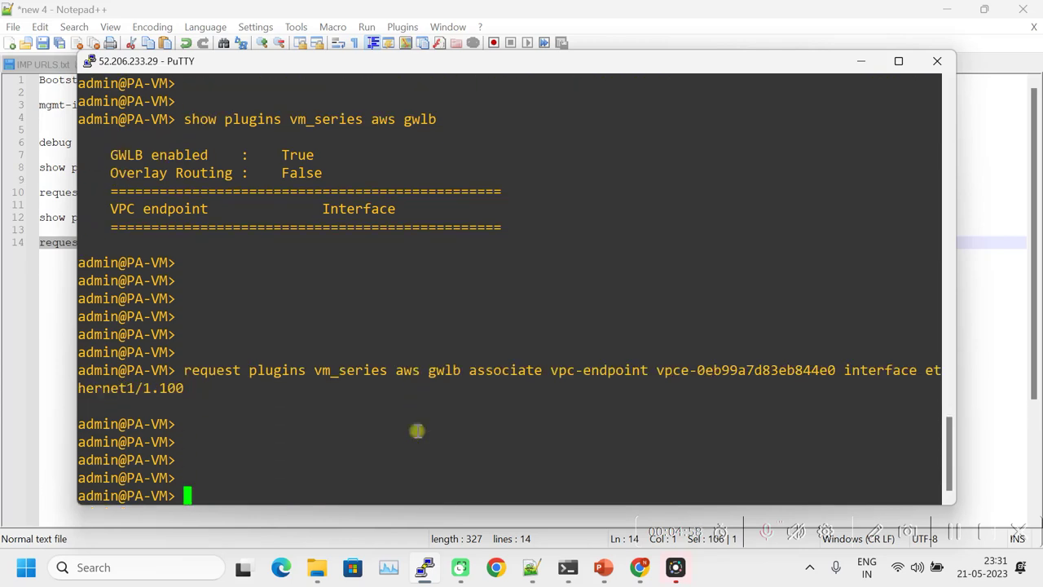
{"action": "key", "text": "Up"}
{"action": "key", "text": "Up"}
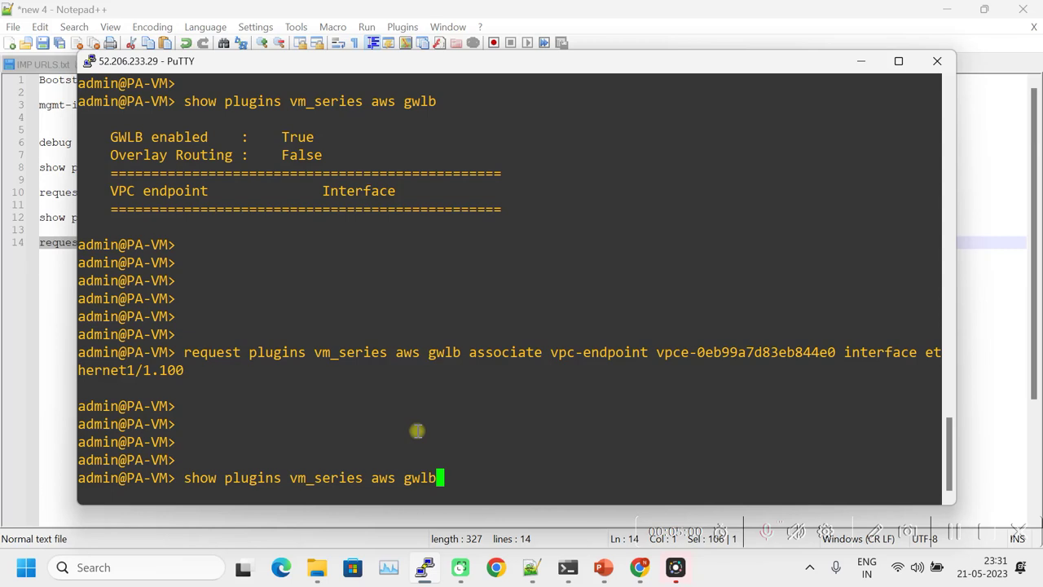
{"action": "key", "text": "Return"}
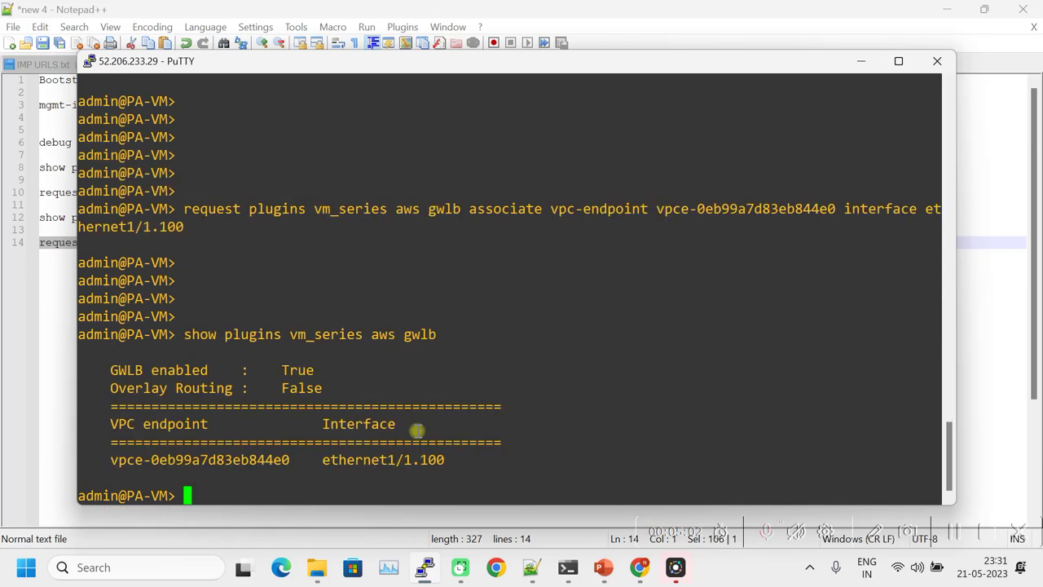
{"action": "key", "text": "Return"}
{"action": "key", "text": "Return"}
{"action": "key", "text": "Return"}
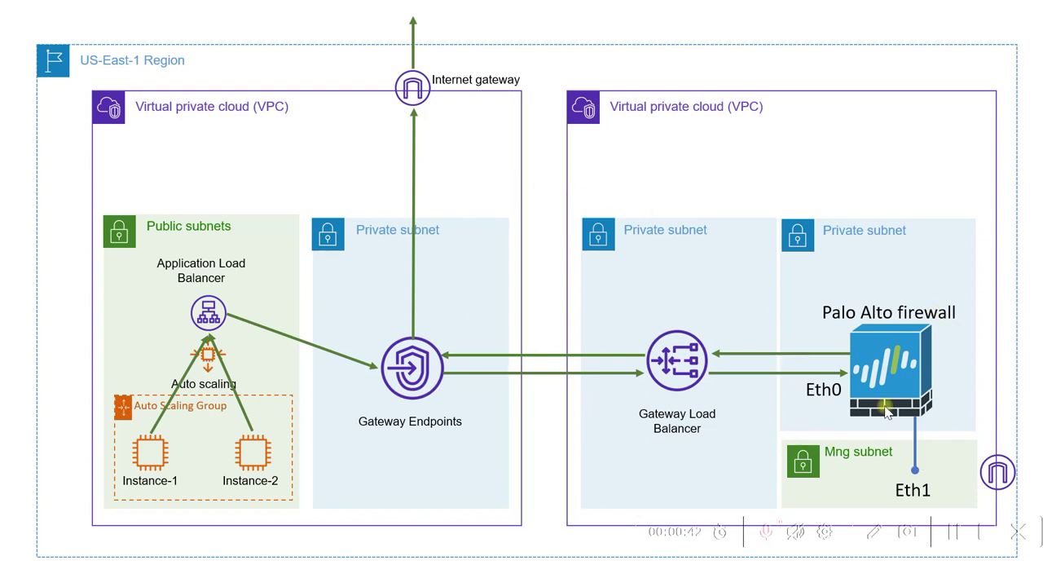
- Return from the PowerPoint diagram to the browser's AWS Route tables list
{"action": "left_click", "coordinate": [960, 534]}
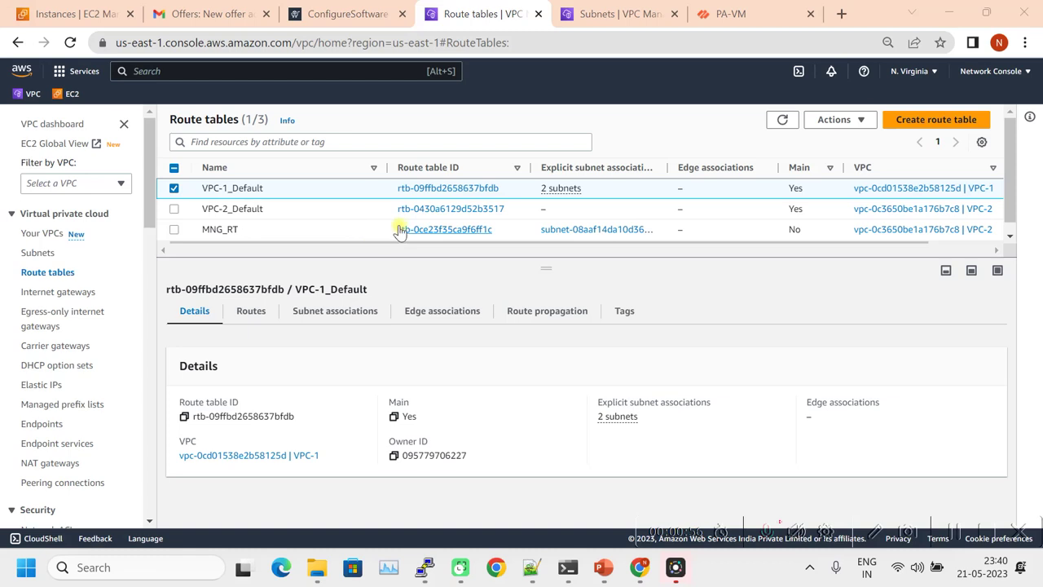
- Create route table IGW_VPC_1RT in VPC-1, holding only the local 10.10.0.0/16 route
{"action": "left_click", "coordinate": [927, 125]}
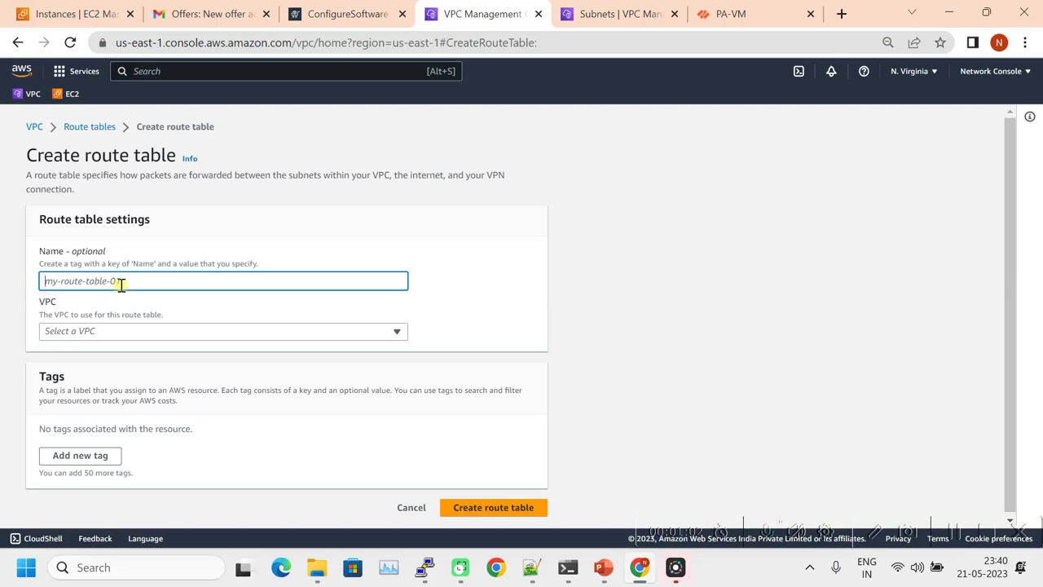
{"action": "type", "text": "IGW_VPC_1RT"}
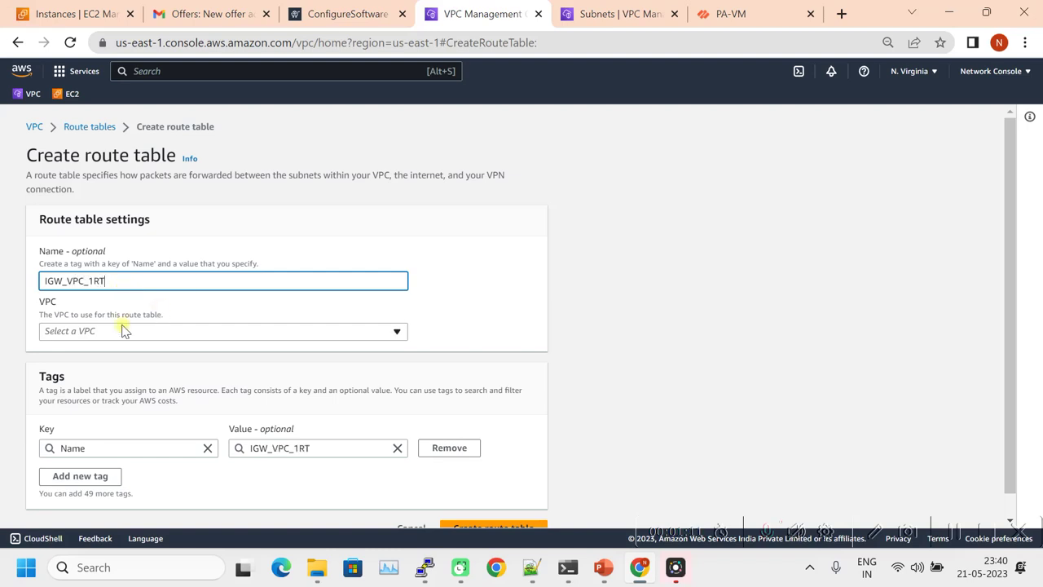
{"action": "left_click", "coordinate": [122, 329]}
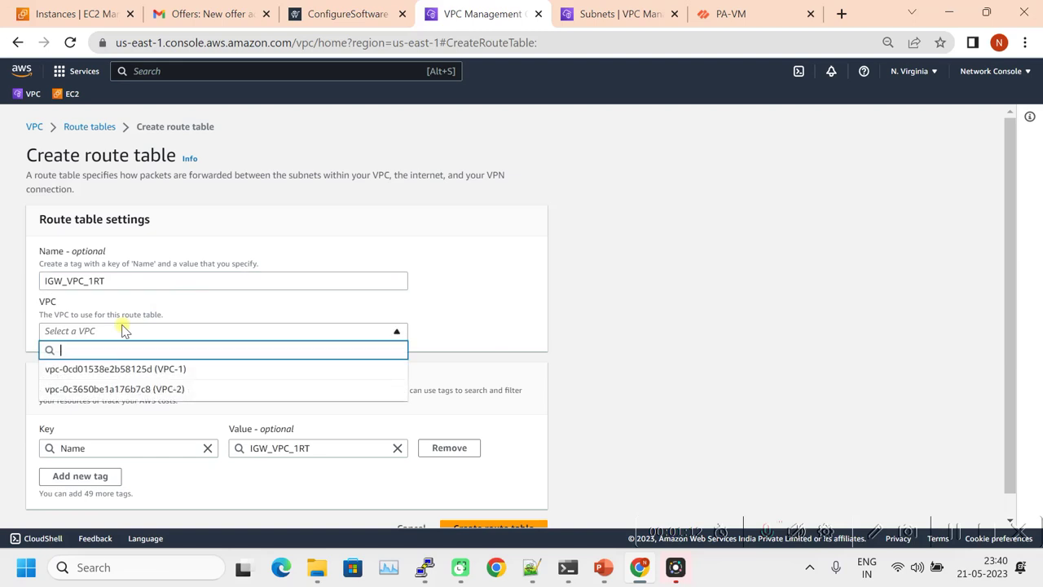
{"action": "left_click", "coordinate": [144, 368]}
{"action": "scroll", "coordinate": [308, 356], "scroll_direction": "down", "scroll_amount": 1}
{"action": "left_click", "coordinate": [499, 509]}
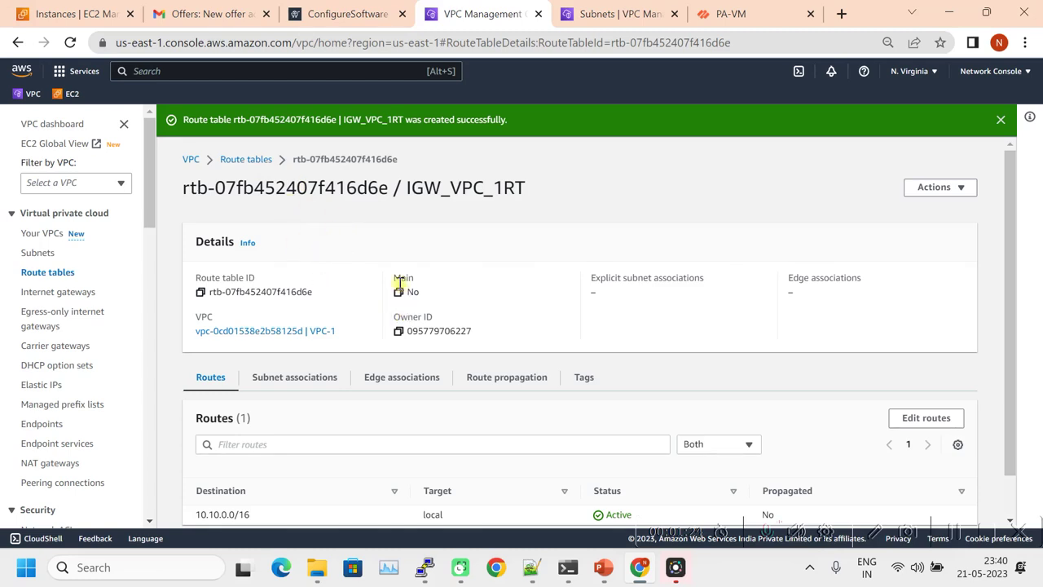
- Attach the internet gateway IGW to IGW_VPC_1RT as an edge association and save
{"action": "scroll", "coordinate": [375, 261], "scroll_direction": "down", "scroll_amount": 1}
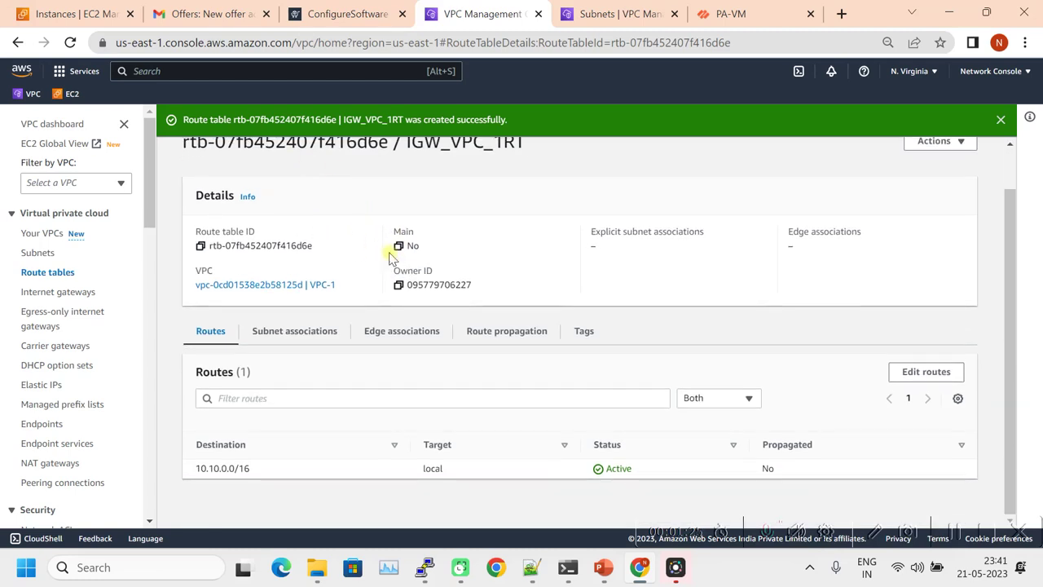
{"action": "left_click", "coordinate": [300, 334]}
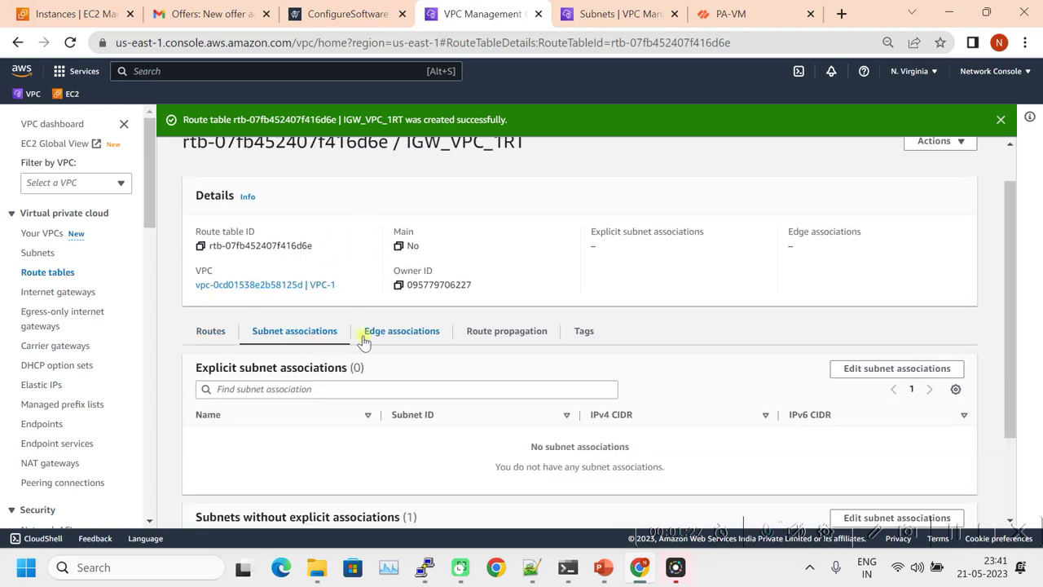
{"action": "left_click", "coordinate": [217, 332]}
{"action": "left_click", "coordinate": [411, 379]}
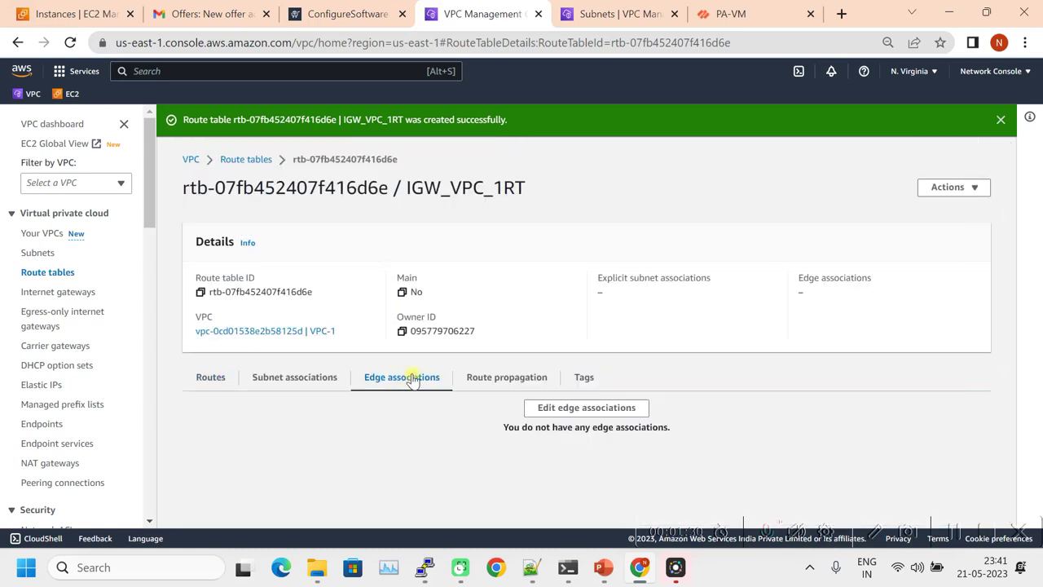
{"action": "left_click", "coordinate": [579, 409]}
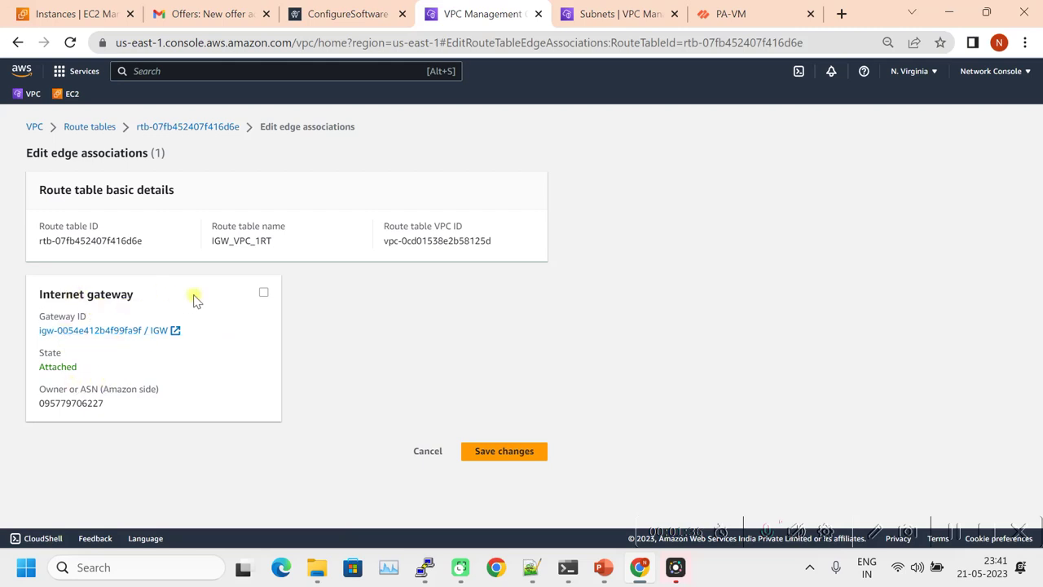
{"action": "left_click", "coordinate": [265, 293]}
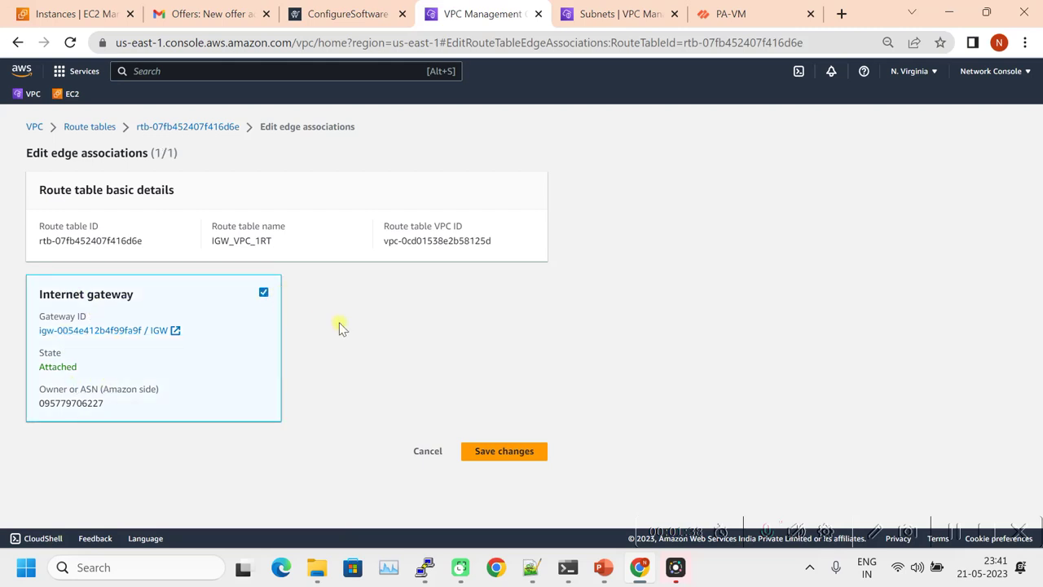
{"action": "left_click", "coordinate": [493, 453]}
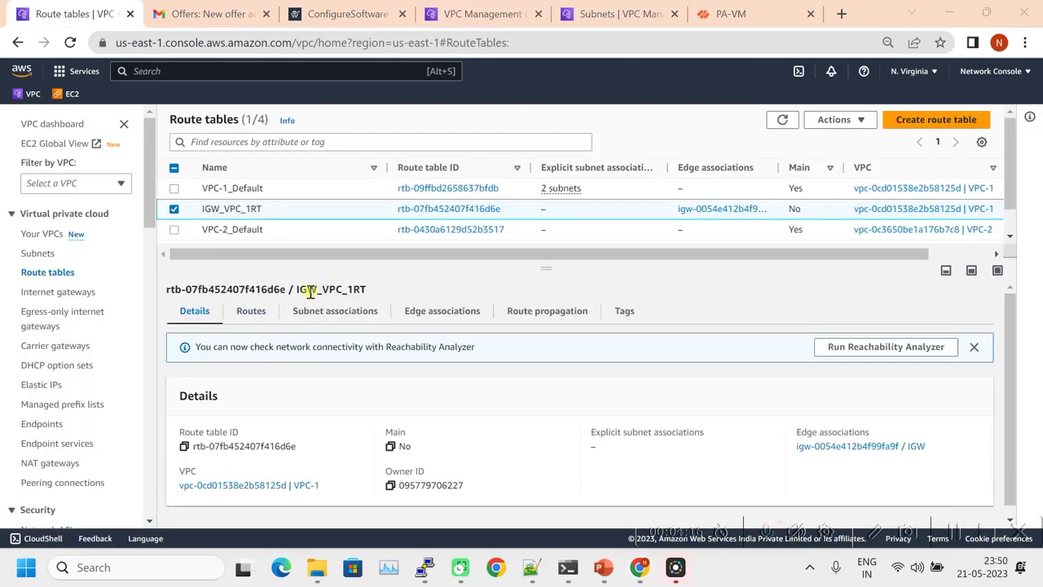
- Add a new route to IGW_VPC_1RT with destination 10.10.0.0/24
{"action": "left_click", "coordinate": [263, 315]}
{"action": "left_click", "coordinate": [946, 352]}
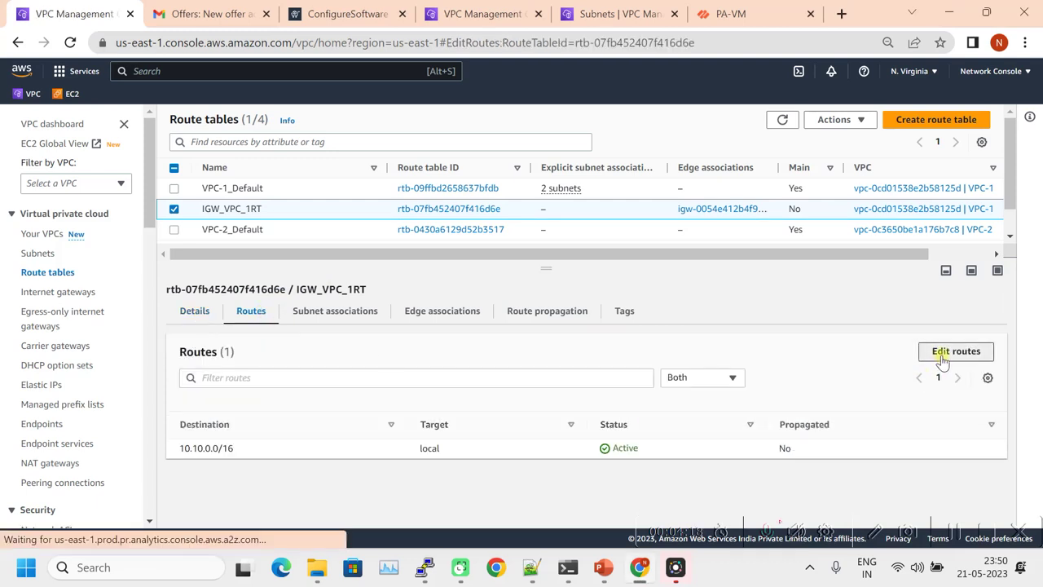
{"action": "left_click", "coordinate": [86, 280]}
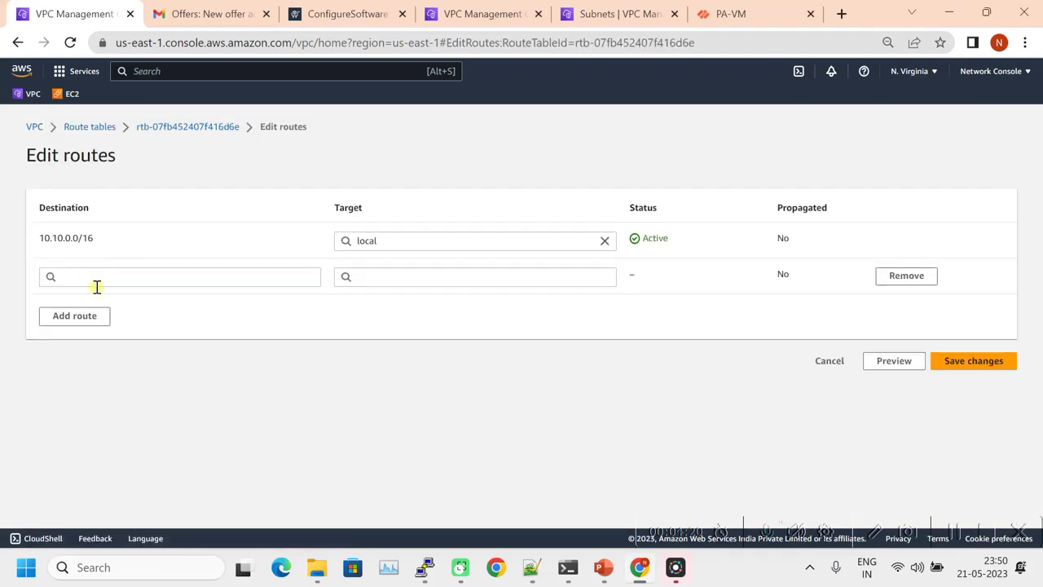
{"action": "left_click", "coordinate": [96, 274]}
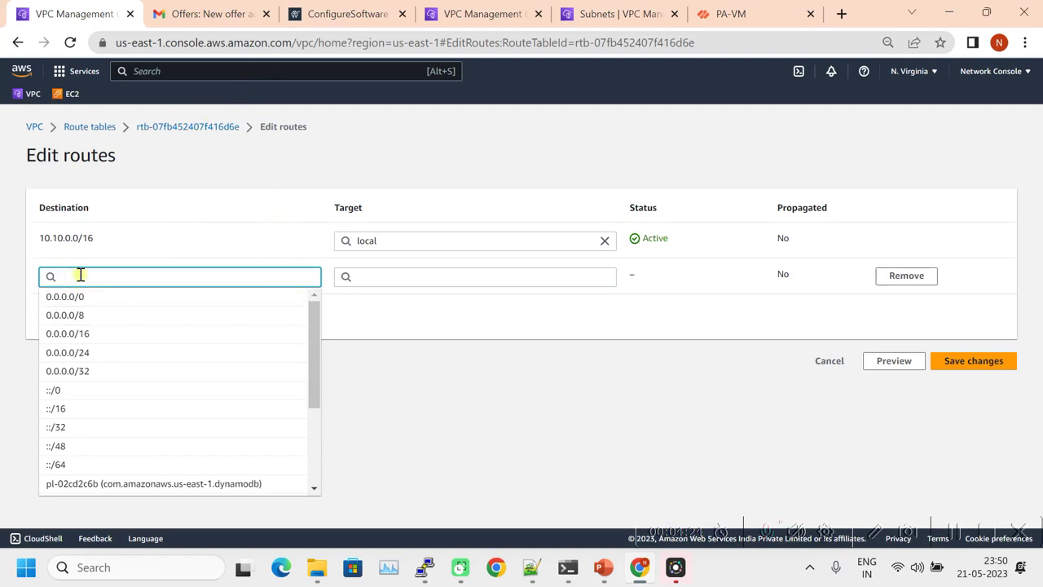
{"action": "type", "text": "10."}
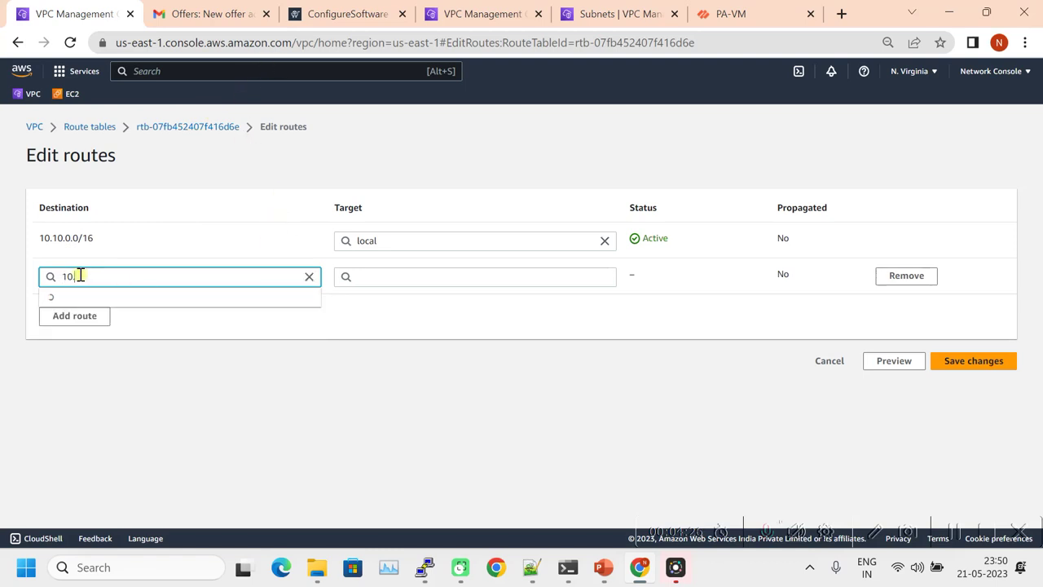
{"action": "type", "text": "10.10"}
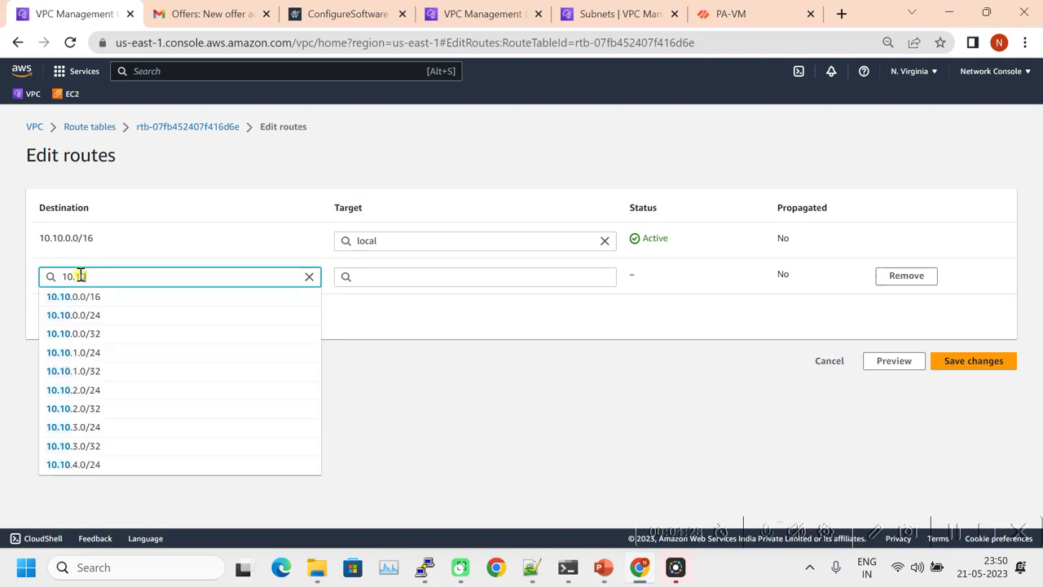
{"action": "key", "text": "BackSpace"}
{"action": "key", "text": "BackSpace"}
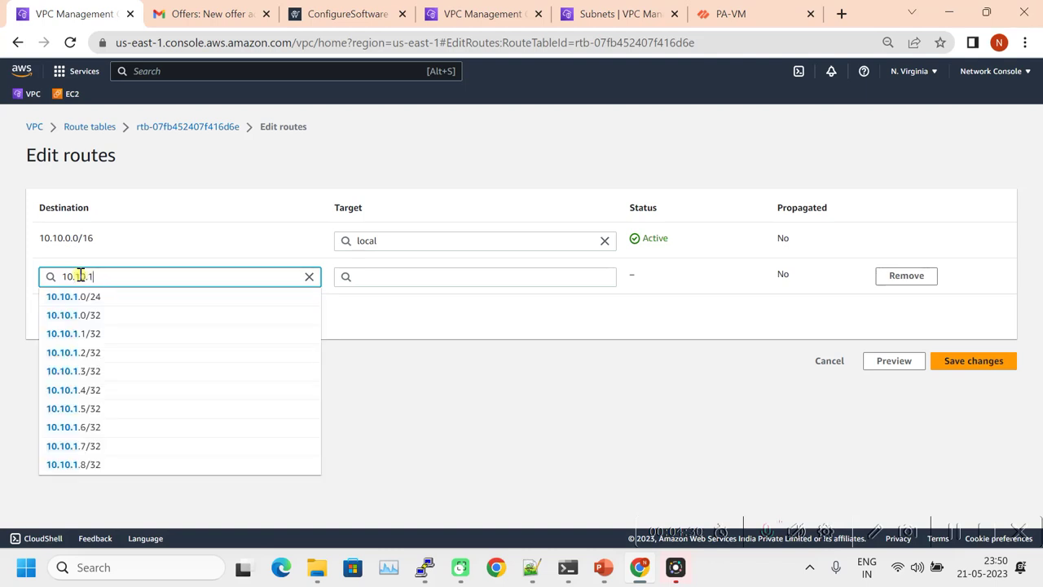
{"action": "type", "text": "0.0/"}
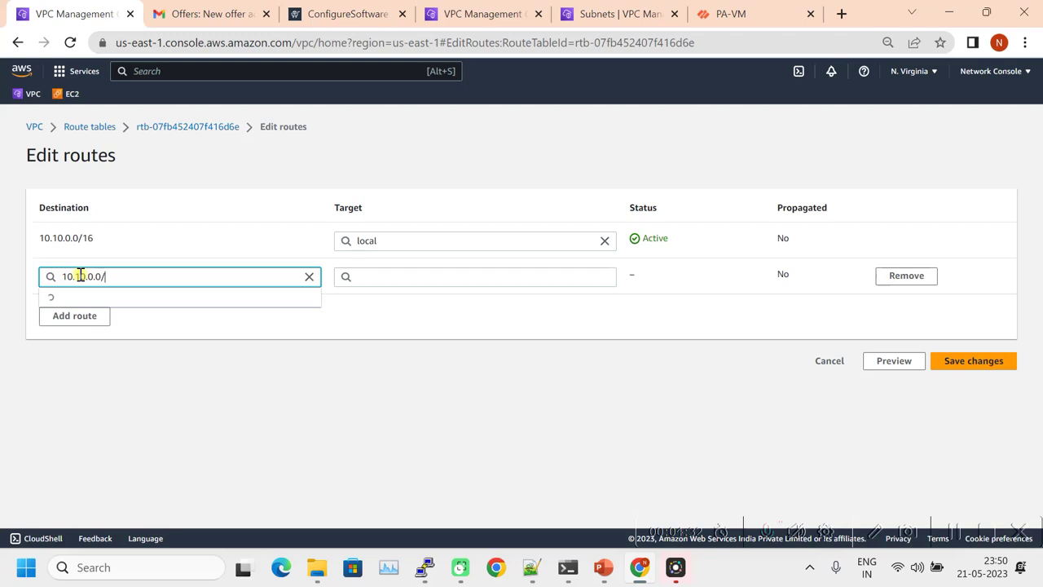
{"action": "type", "text": "16"}
{"action": "key", "text": "BackSpace"}
{"action": "key", "text": "BackSpace"}
{"action": "type", "text": "24"}
{"action": "left_click", "coordinate": [155, 299]}
- Target the route at GWLB endpoint vpce-0eb99a7d83eb844e0 and save it
{"action": "left_click", "coordinate": [403, 278]}
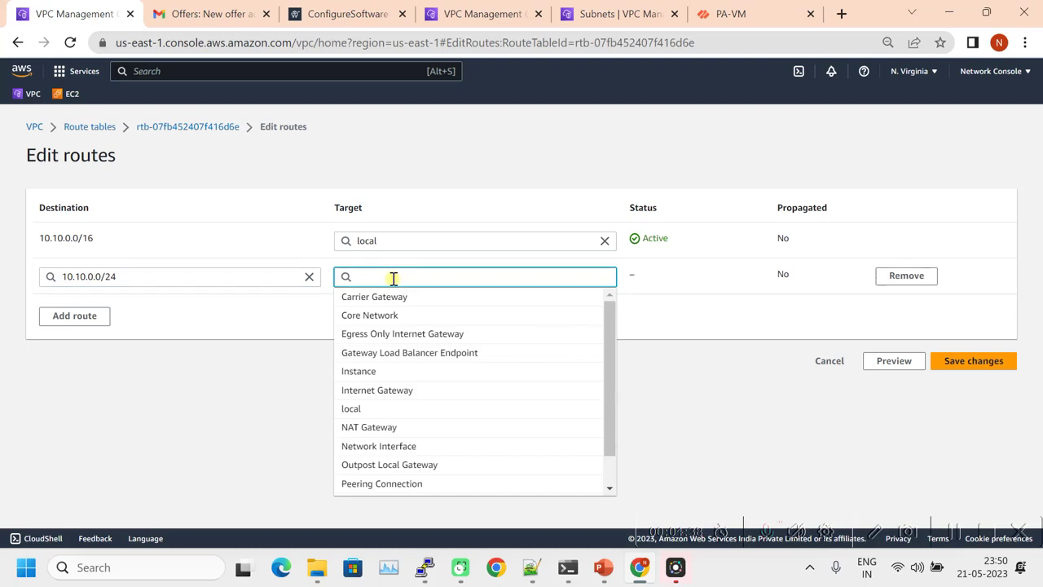
{"action": "type", "text": "ga"}
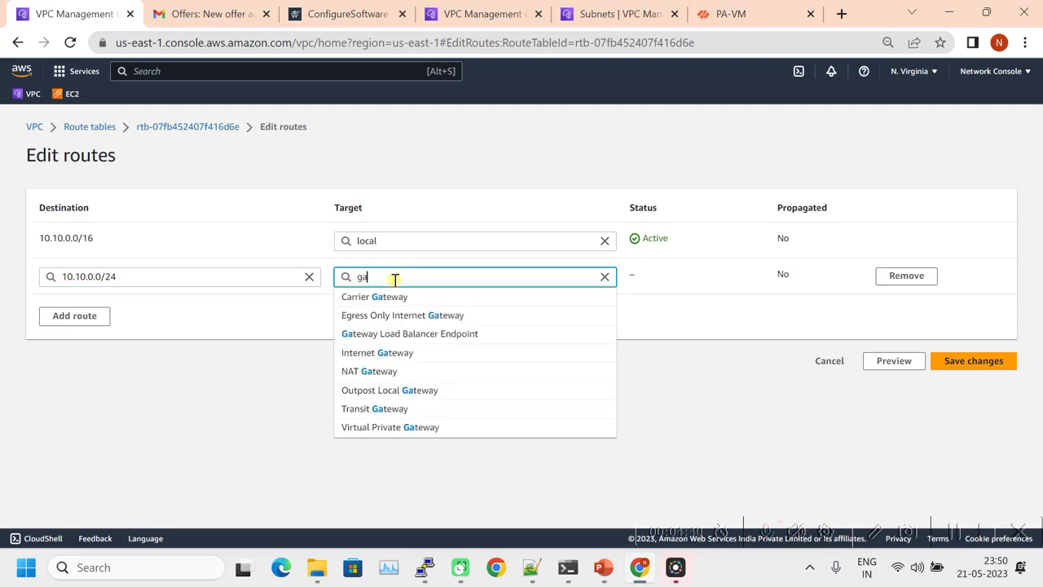
{"action": "left_click", "coordinate": [396, 334]}
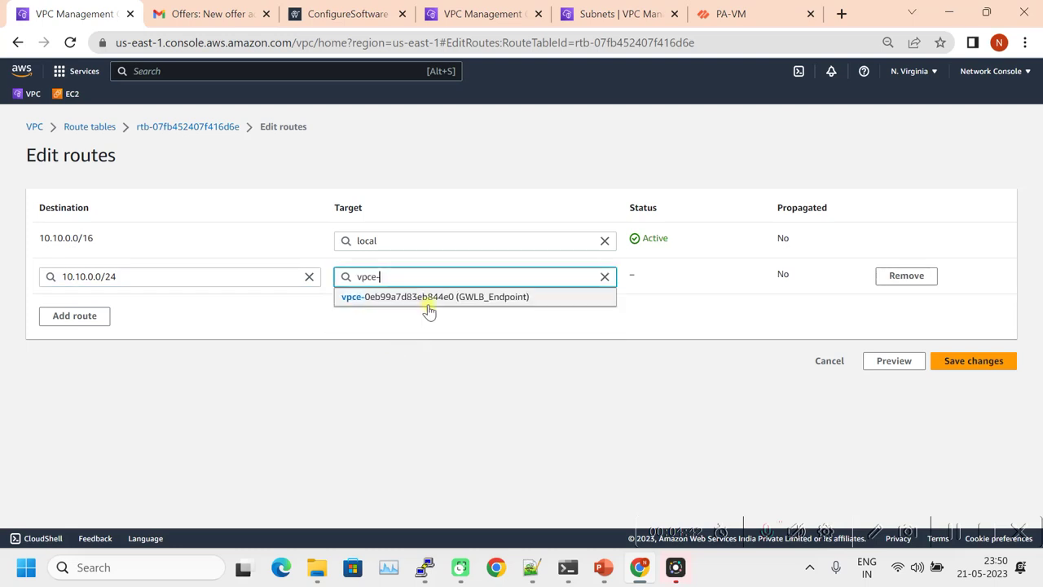
{"action": "left_click", "coordinate": [431, 301]}
{"action": "left_click", "coordinate": [996, 364]}
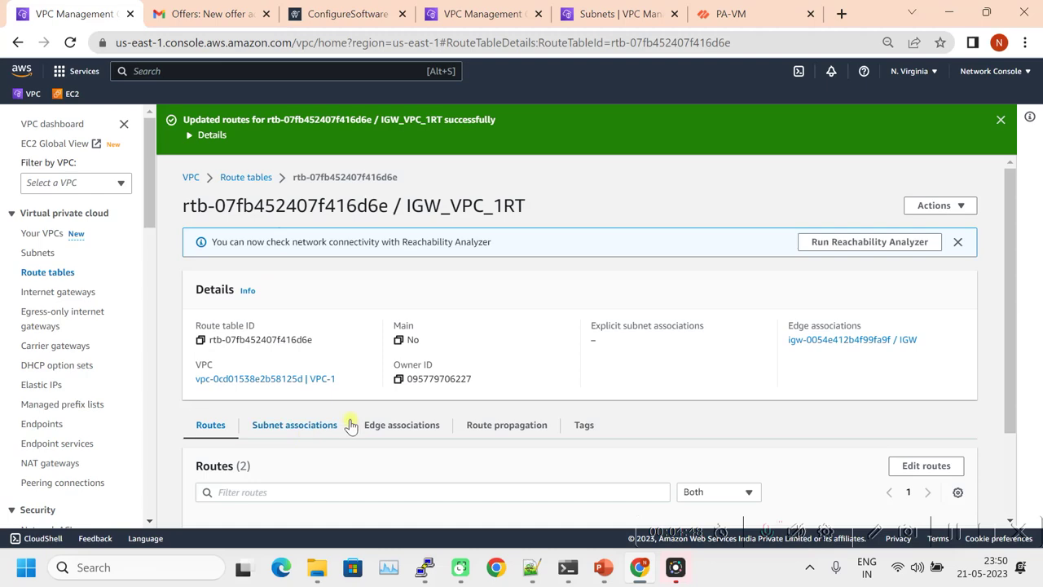
{"action": "left_click", "coordinate": [238, 177]}
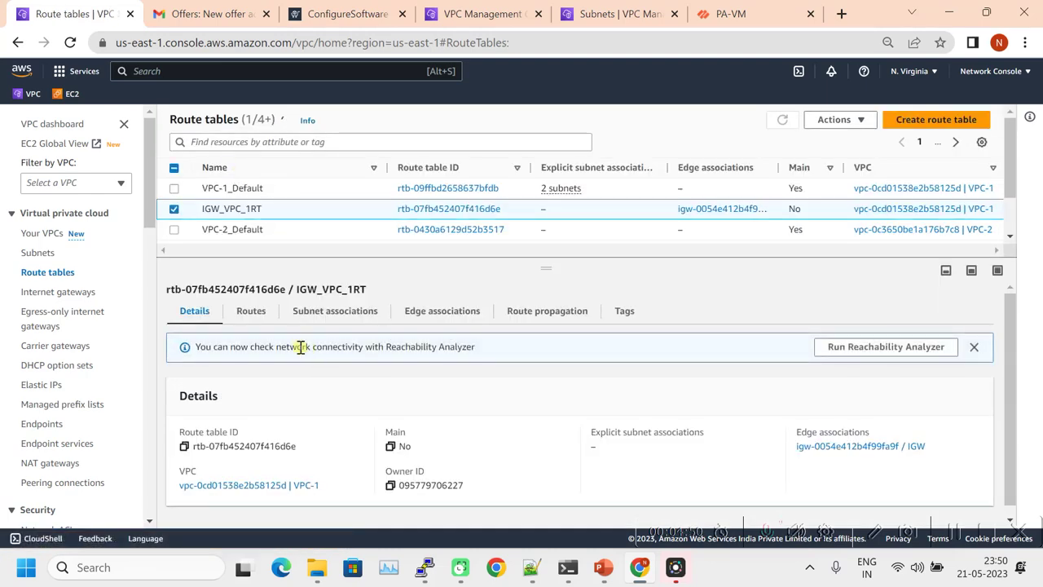
- Add route 10.10.1.0/24 to IGW_VPC_1RT via GWLB endpoint vpce-0eb99a7d83eb844e0 and save
{"action": "left_click", "coordinate": [258, 314]}
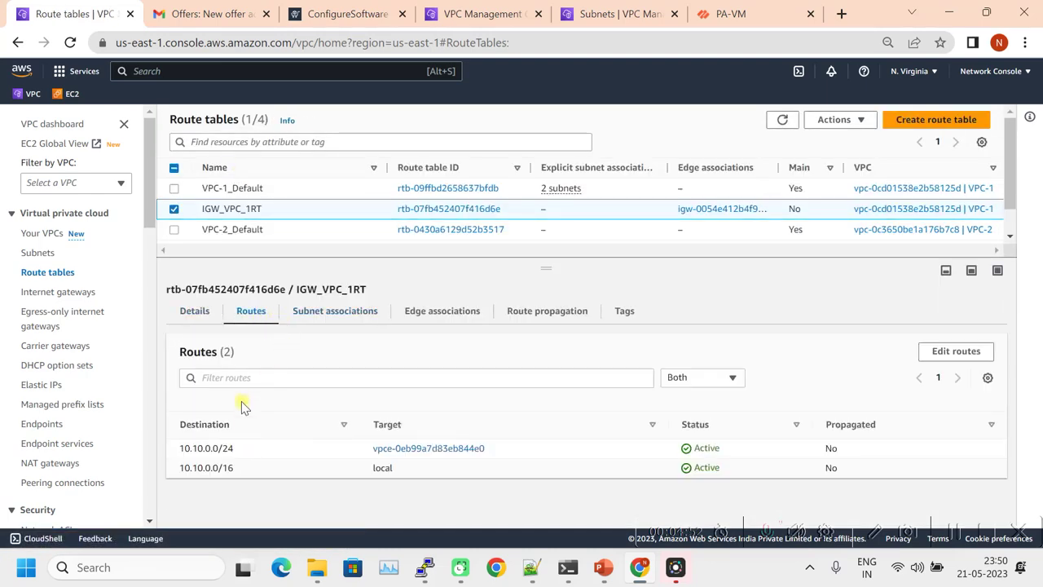
{"action": "left_click", "coordinate": [955, 353]}
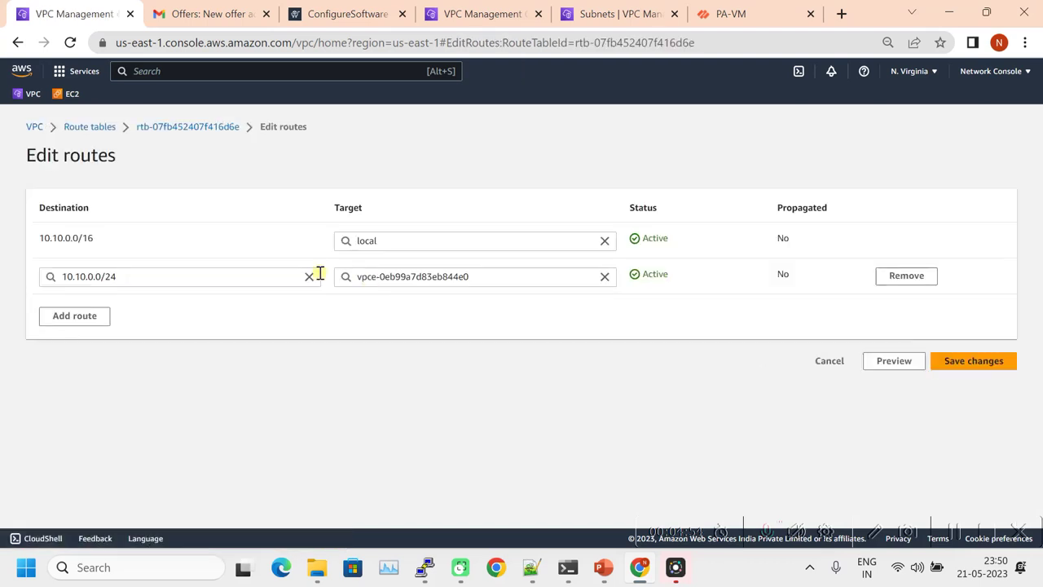
{"action": "left_click", "coordinate": [96, 320]}
{"action": "left_click", "coordinate": [99, 315]}
{"action": "type", "text": "1"}
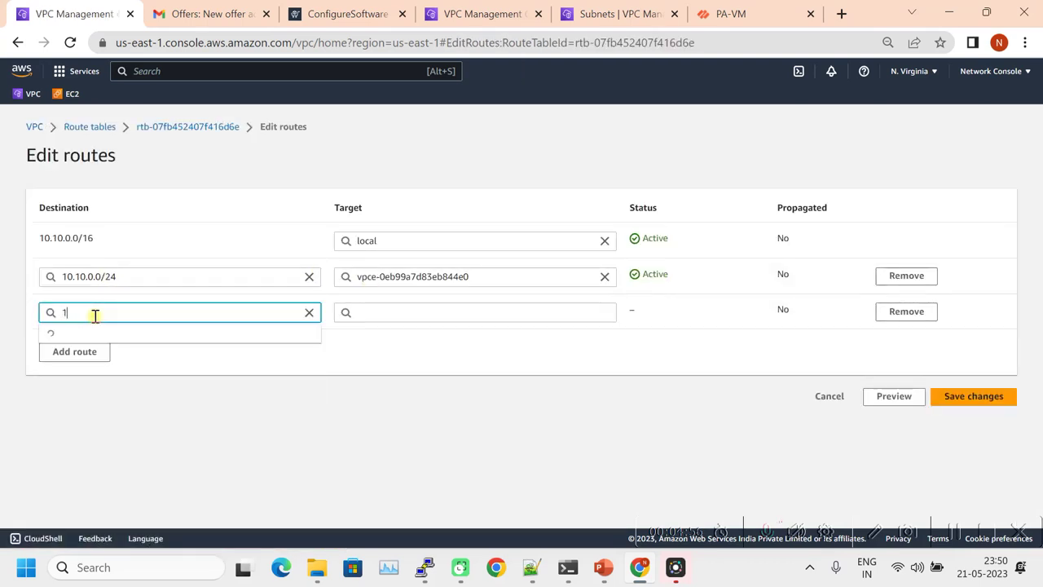
{"action": "type", "text": "0.10."}
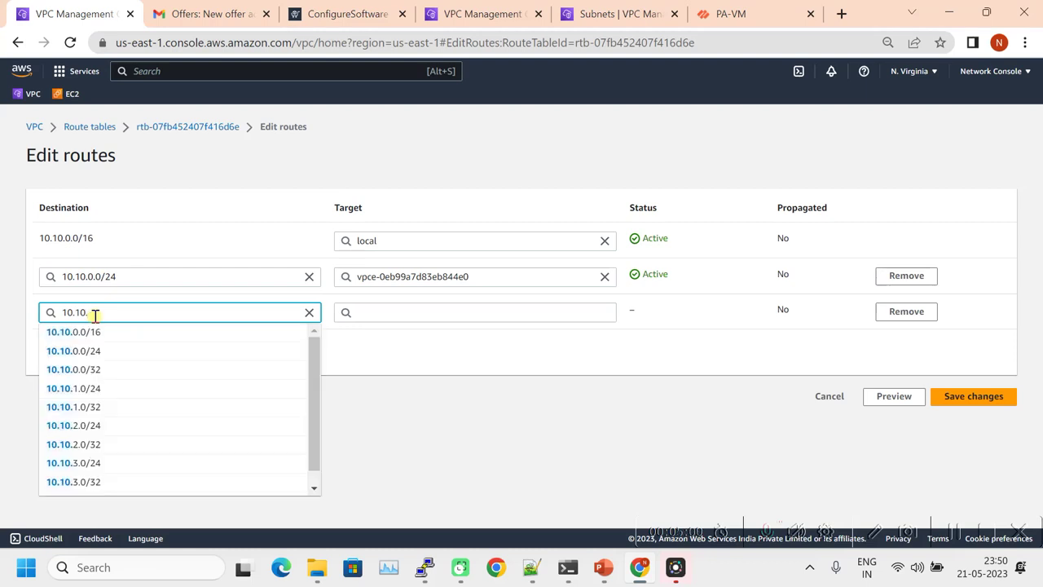
{"action": "type", "text": "1.0"}
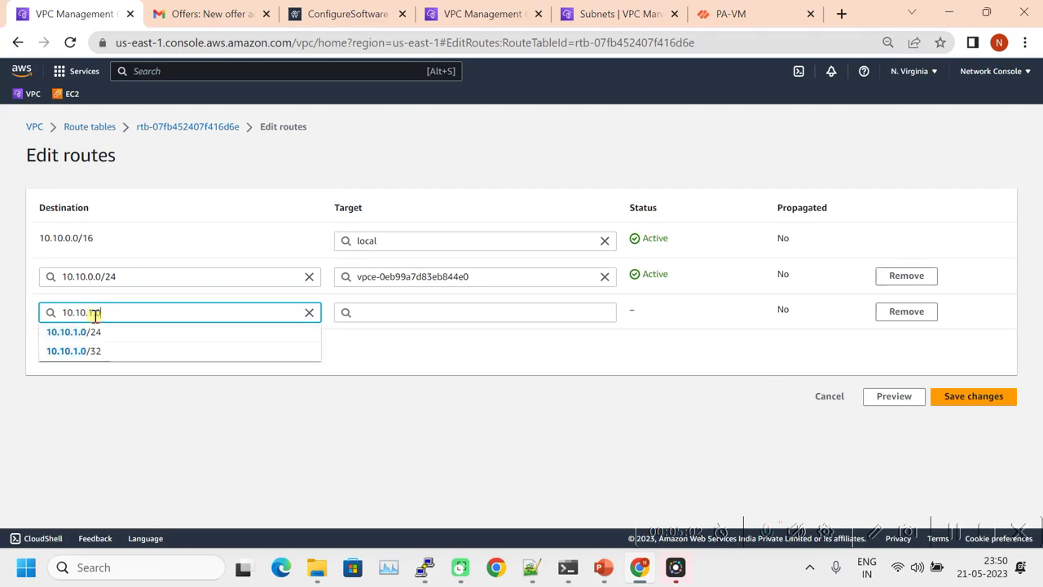
{"action": "type", "text": "/24"}
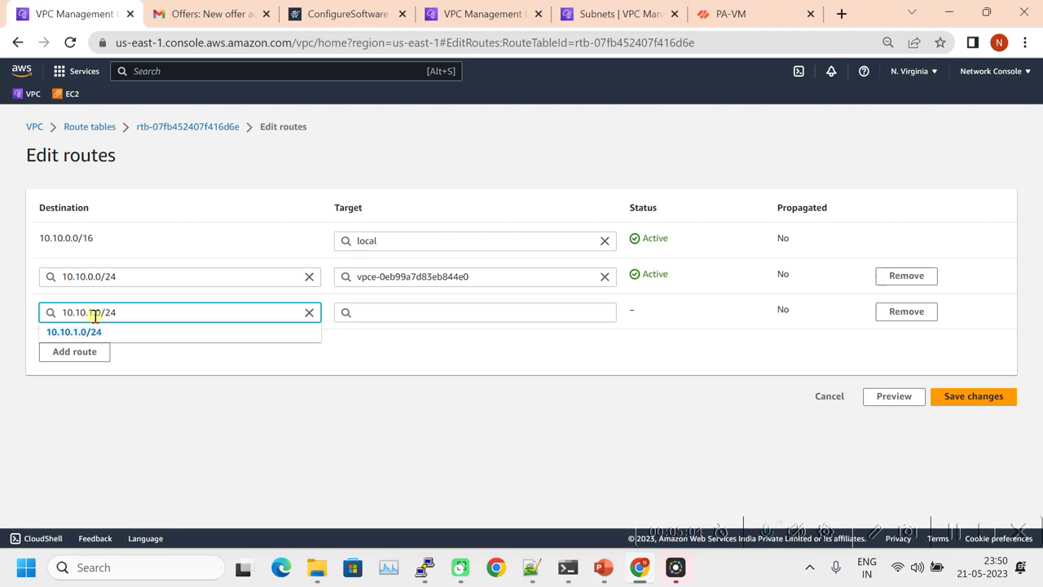
{"action": "left_click", "coordinate": [104, 333]}
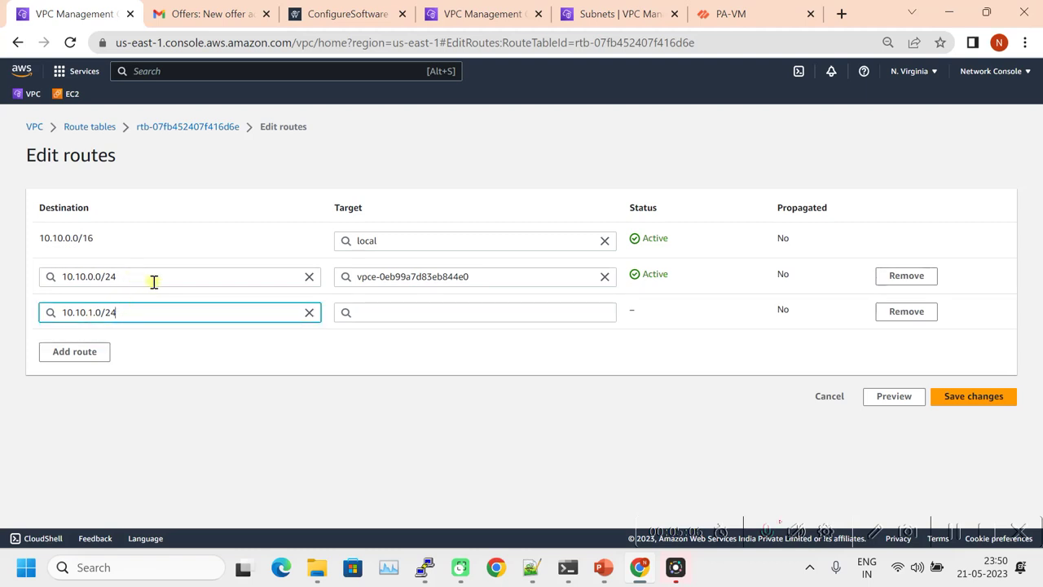
{"action": "left_click", "coordinate": [399, 304]}
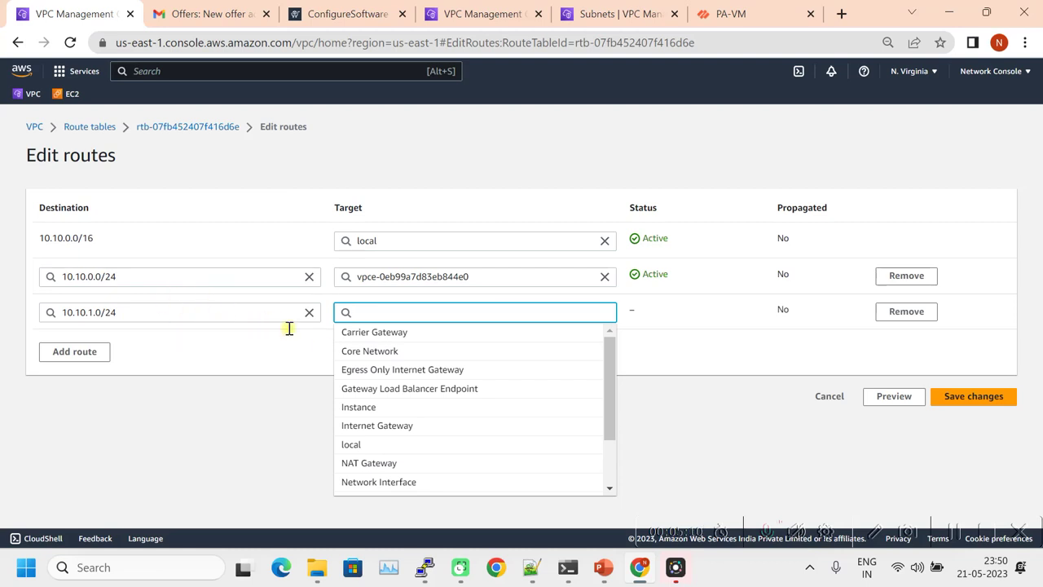
{"action": "type", "text": "vpce-"}
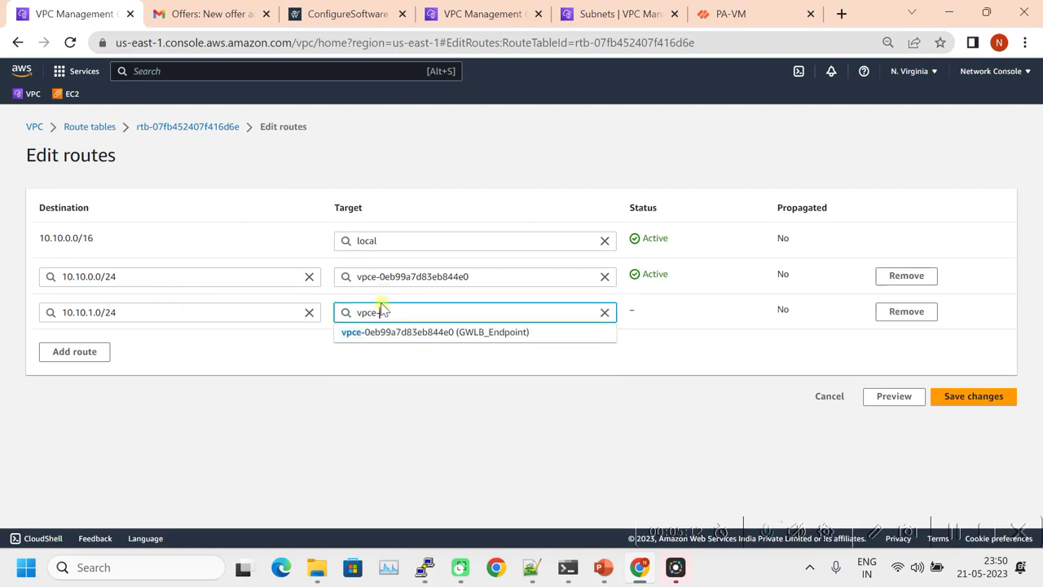
{"action": "left_click", "coordinate": [419, 332]}
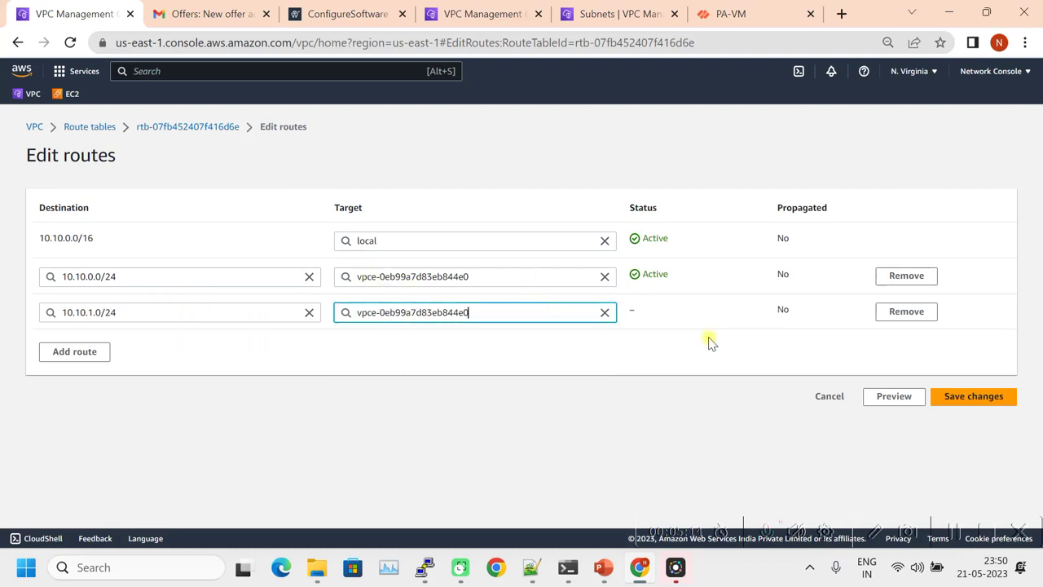
{"action": "left_click", "coordinate": [973, 400]}
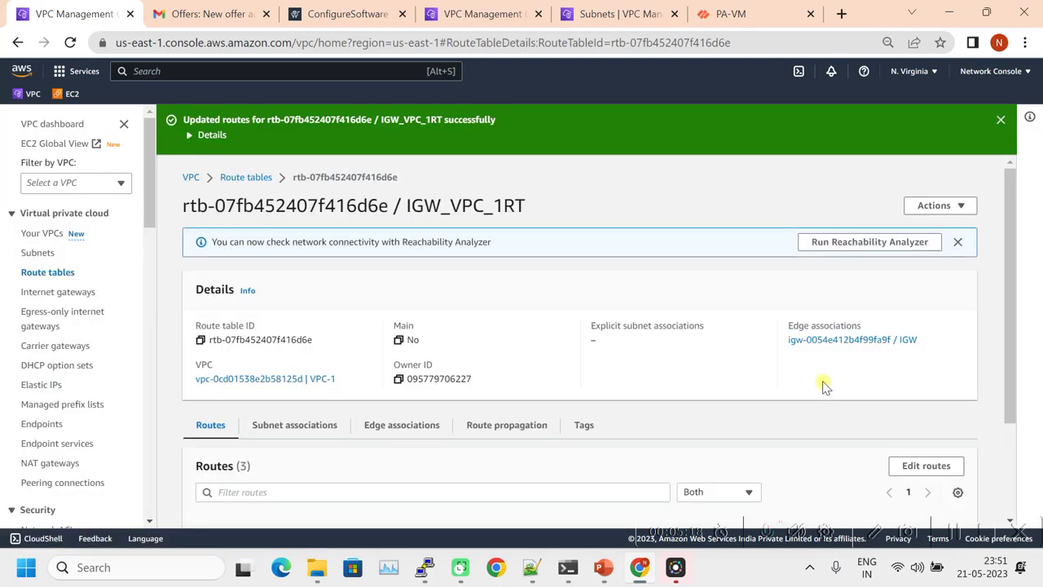
- Switch selection from IGW_VPC_1RT to VPC-1_Default and show its ALB Subnet-1/Subnet-2 associations
{"action": "left_click", "coordinate": [247, 182]}
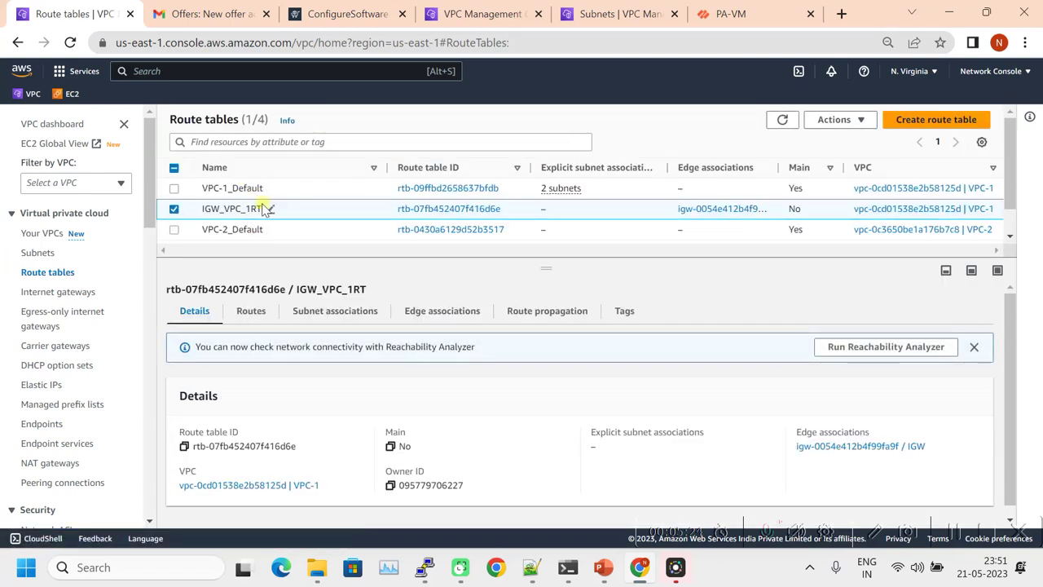
{"action": "left_click", "coordinate": [960, 529]}
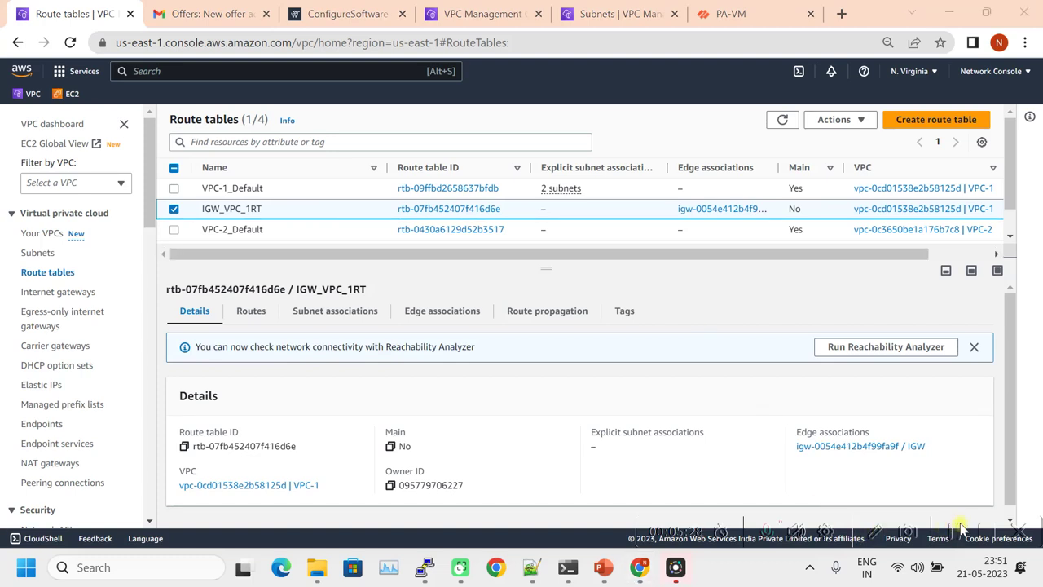
{"action": "left_click", "coordinate": [177, 210]}
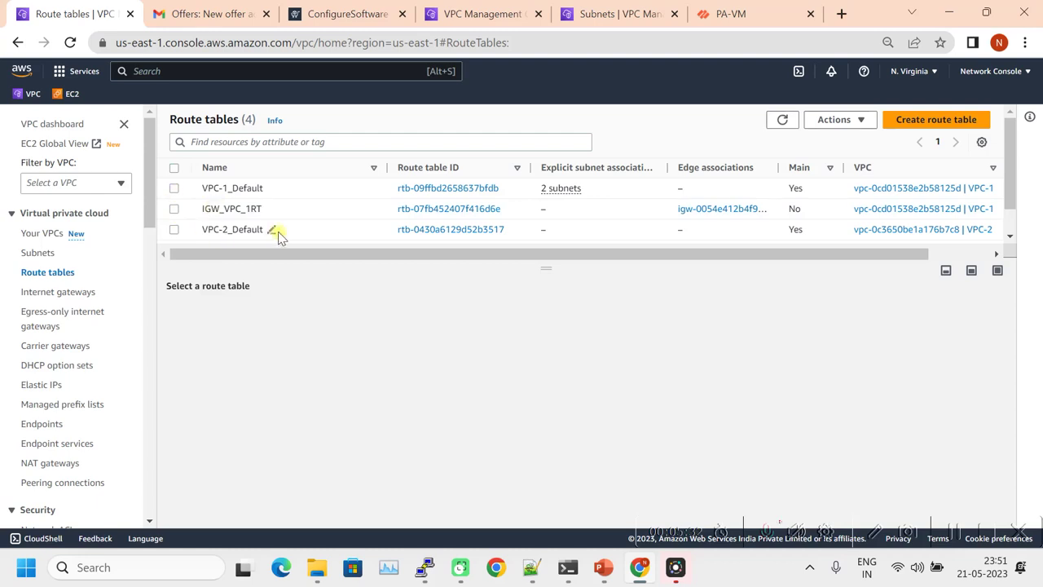
{"action": "left_click", "coordinate": [174, 189]}
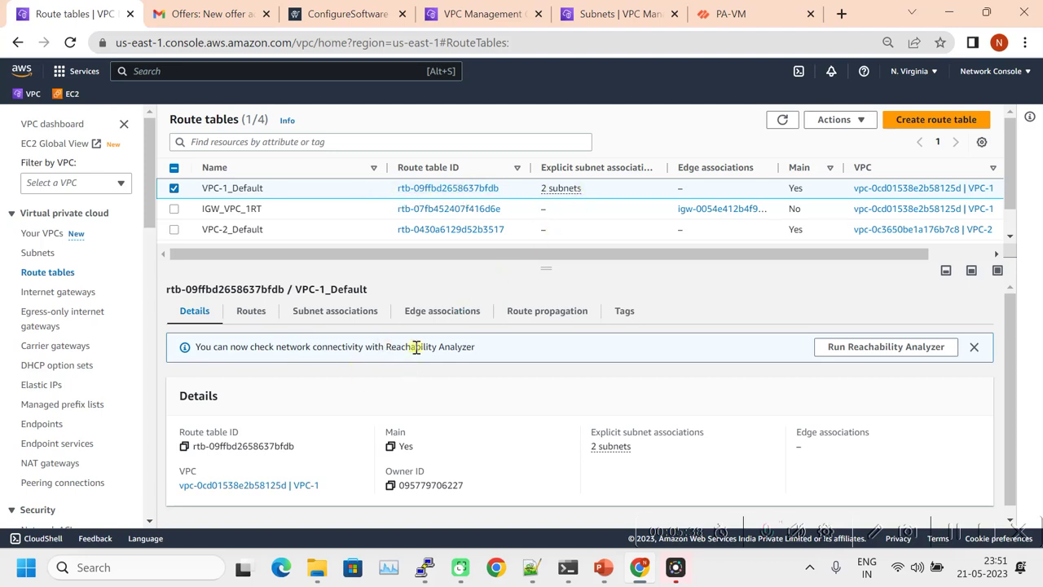
{"action": "left_click", "coordinate": [345, 313]}
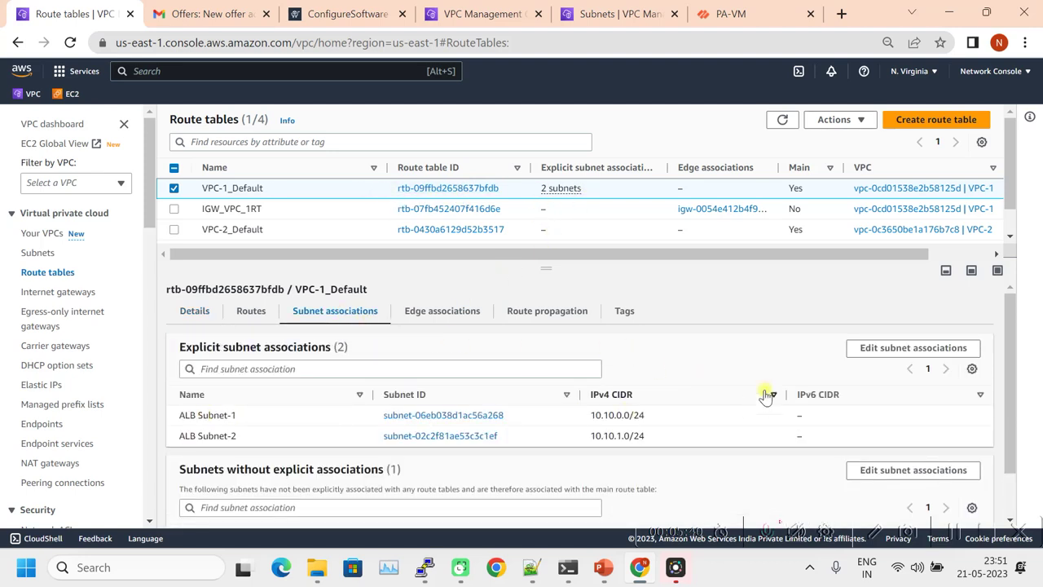
{"action": "left_click", "coordinate": [953, 534]}
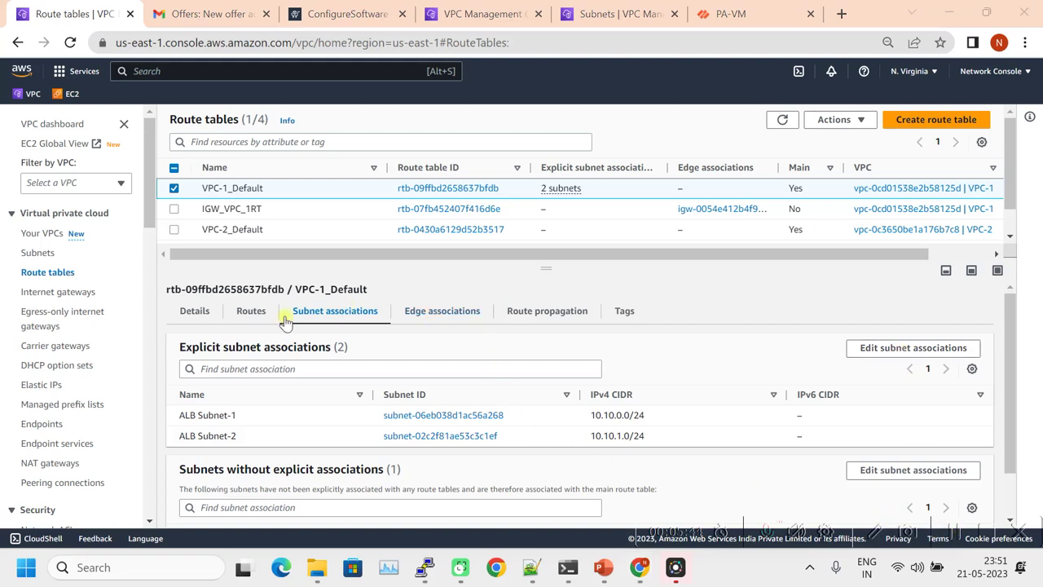
- Replace ALB Subnet-1 and ALB Subnet-2 with GW-Endpoint_Subnet-1 in VPC-1_Default's subnet associations
{"action": "left_click", "coordinate": [891, 352]}
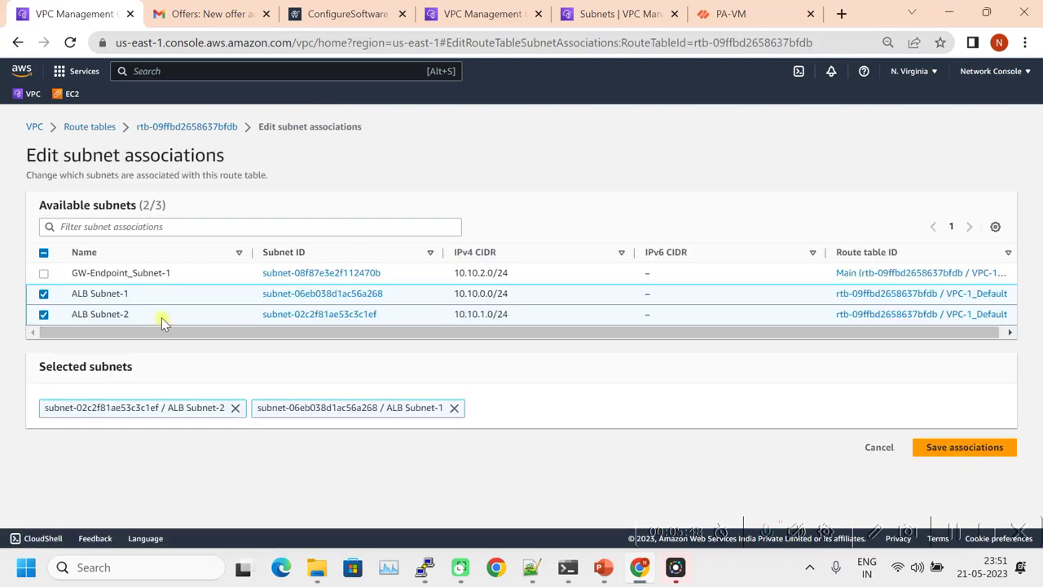
{"action": "left_click", "coordinate": [156, 132]}
{"action": "scroll", "coordinate": [915, 424], "scroll_direction": "down", "scroll_amount": 1}
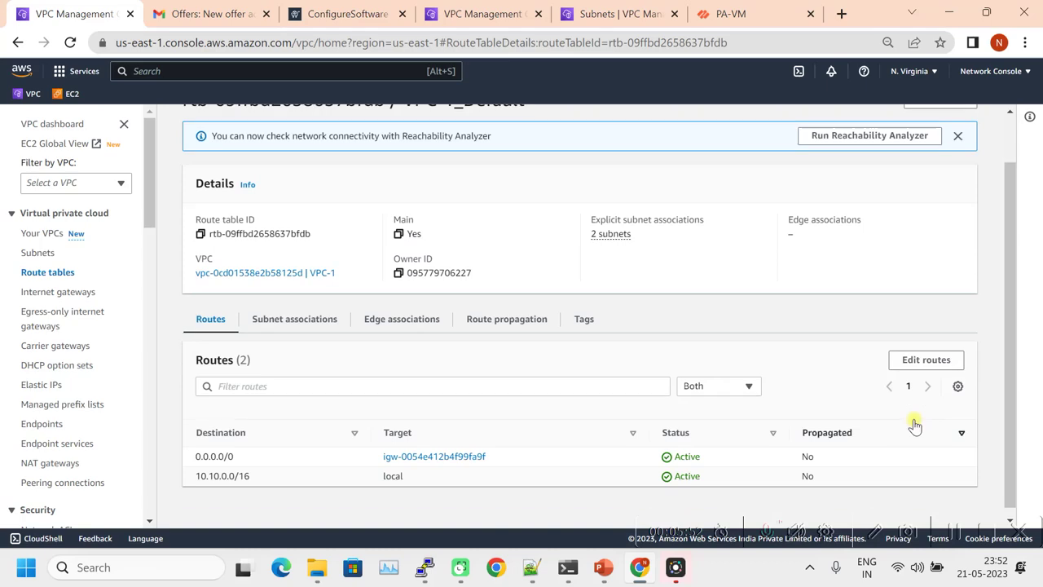
{"action": "left_click", "coordinate": [292, 323]}
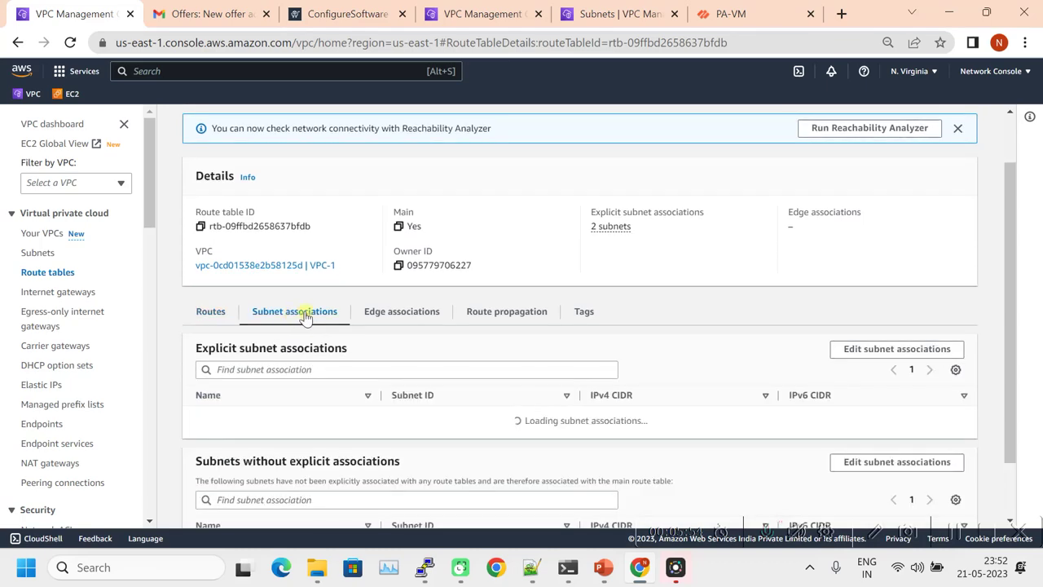
{"action": "scroll", "coordinate": [888, 396], "scroll_direction": "down", "scroll_amount": 1}
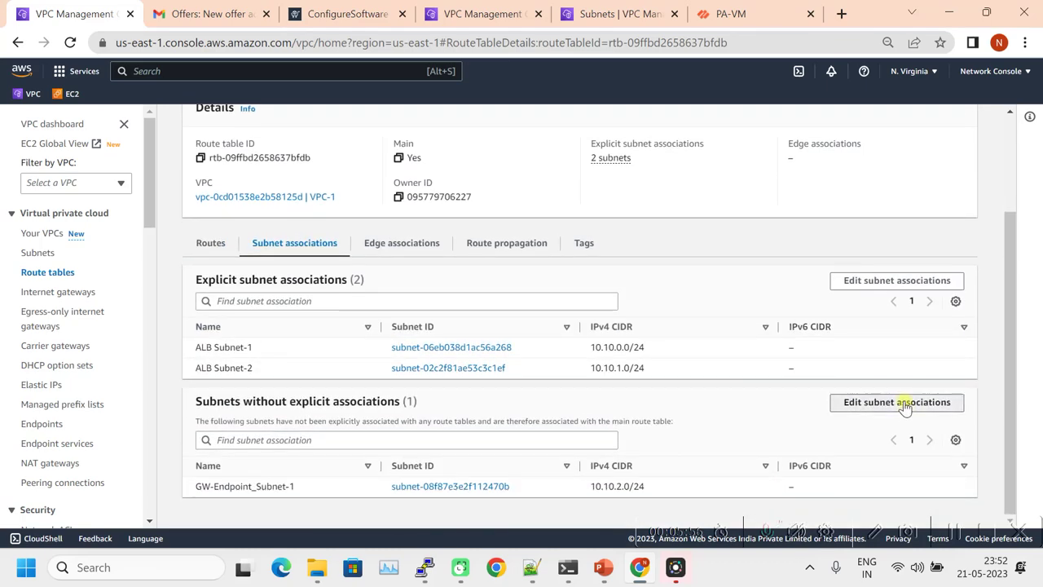
{"action": "left_click", "coordinate": [903, 402]}
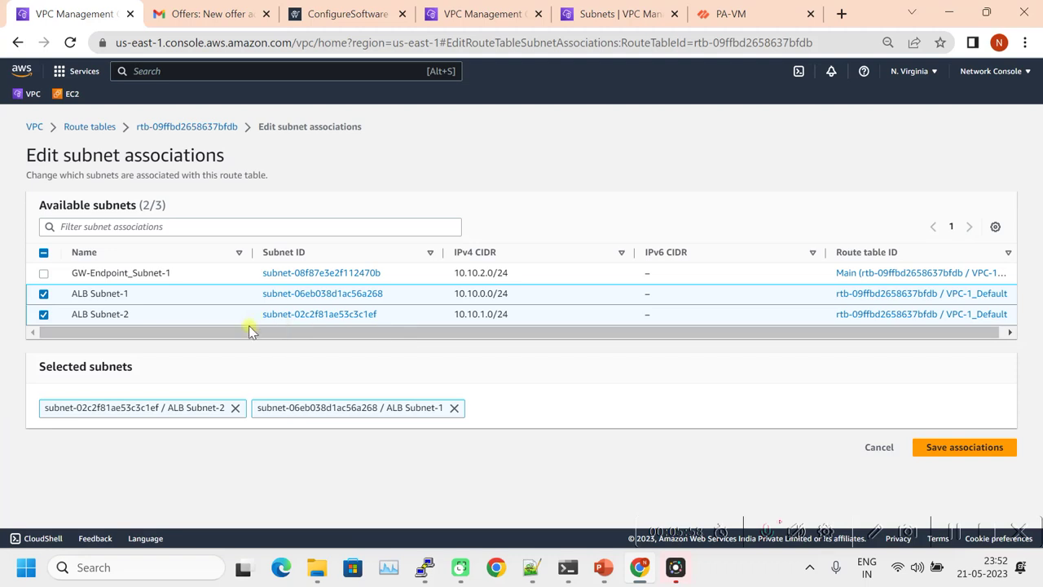
{"action": "left_click", "coordinate": [44, 294]}
{"action": "left_click", "coordinate": [44, 313]}
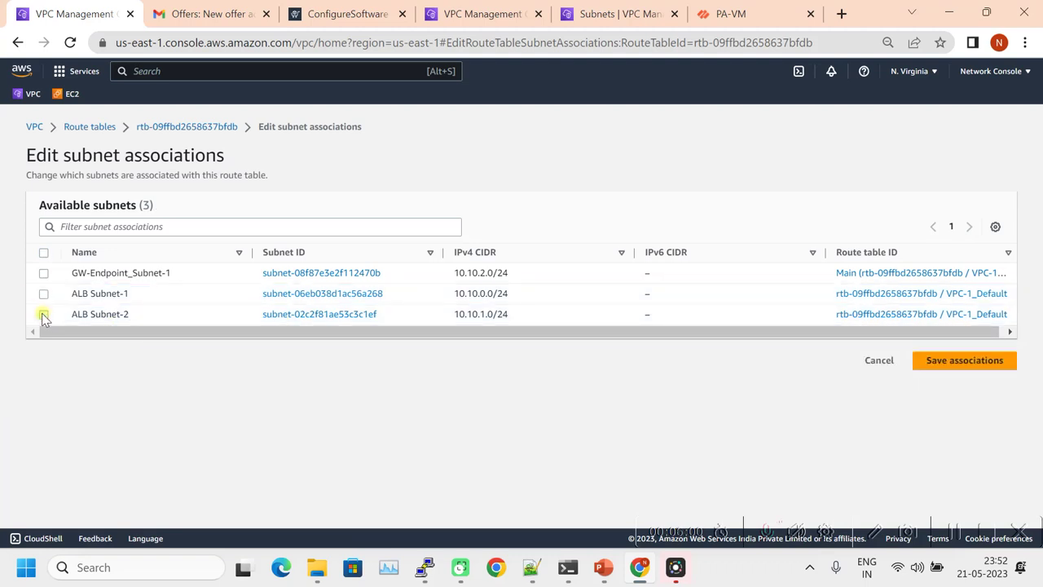
{"action": "left_click", "coordinate": [44, 274]}
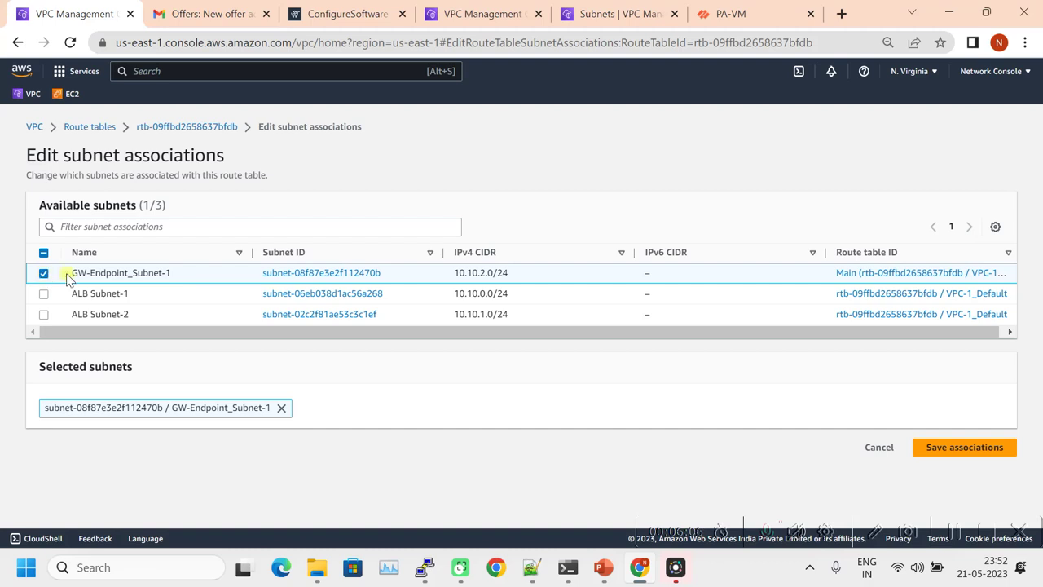
{"action": "left_click", "coordinate": [950, 448]}
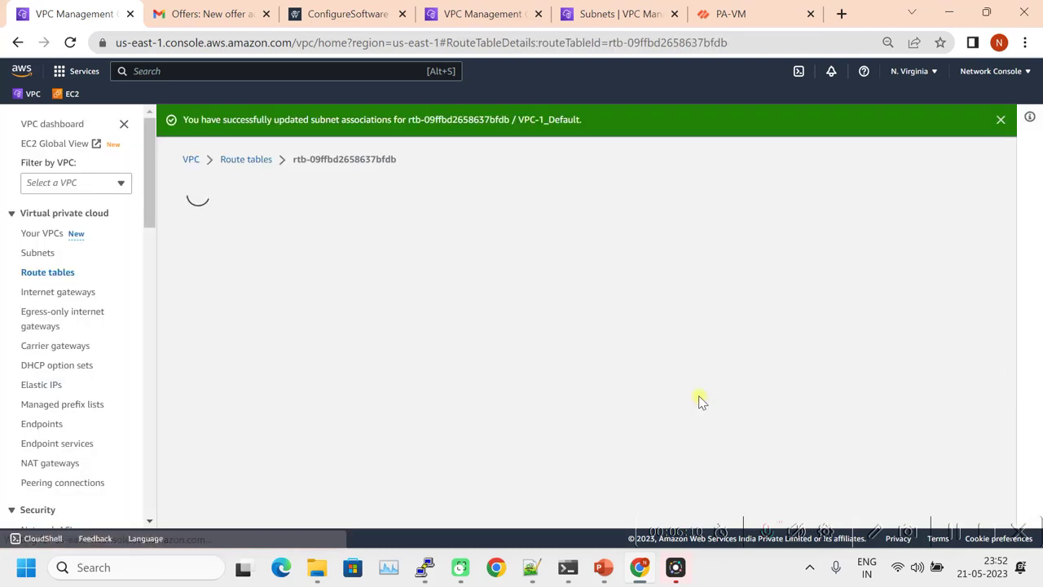
{"action": "scroll", "coordinate": [447, 351], "scroll_direction": "down", "scroll_amount": 2}
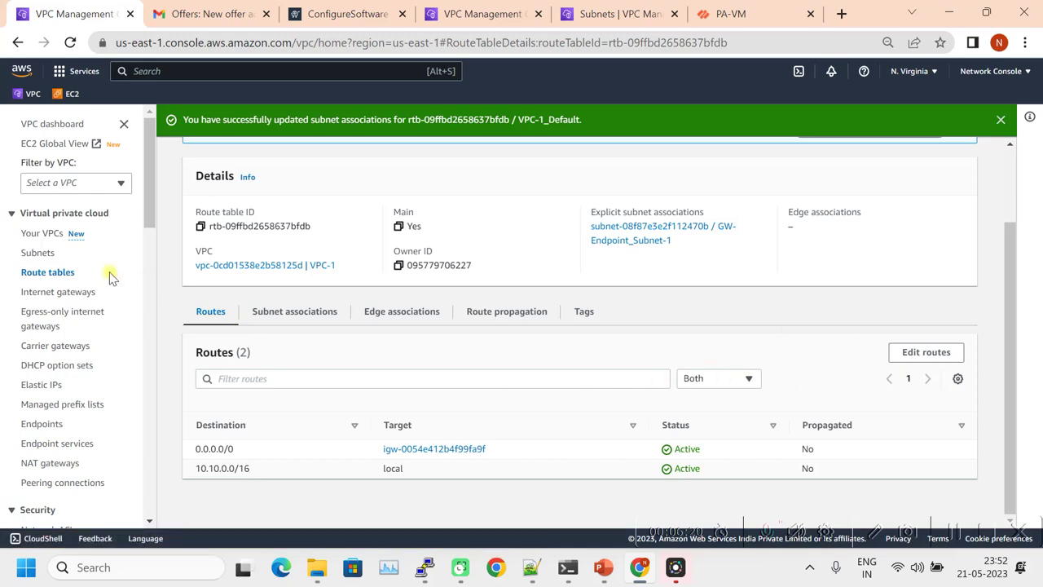
{"action": "left_click", "coordinate": [34, 253]}
{"action": "left_click", "coordinate": [38, 275]}
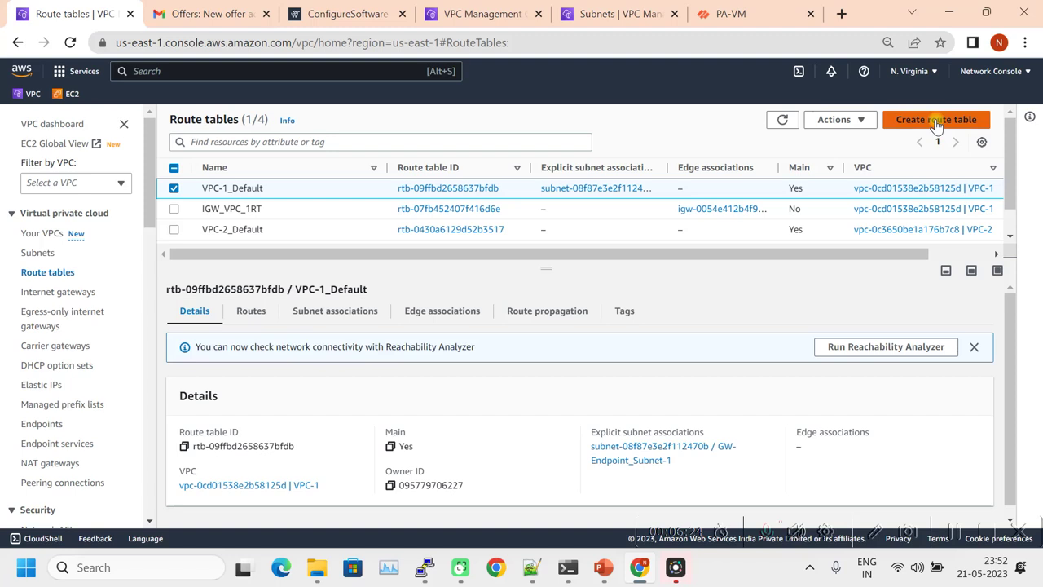
- Create a new route table named ALB_RT in VPC-1
{"action": "left_click", "coordinate": [937, 123]}
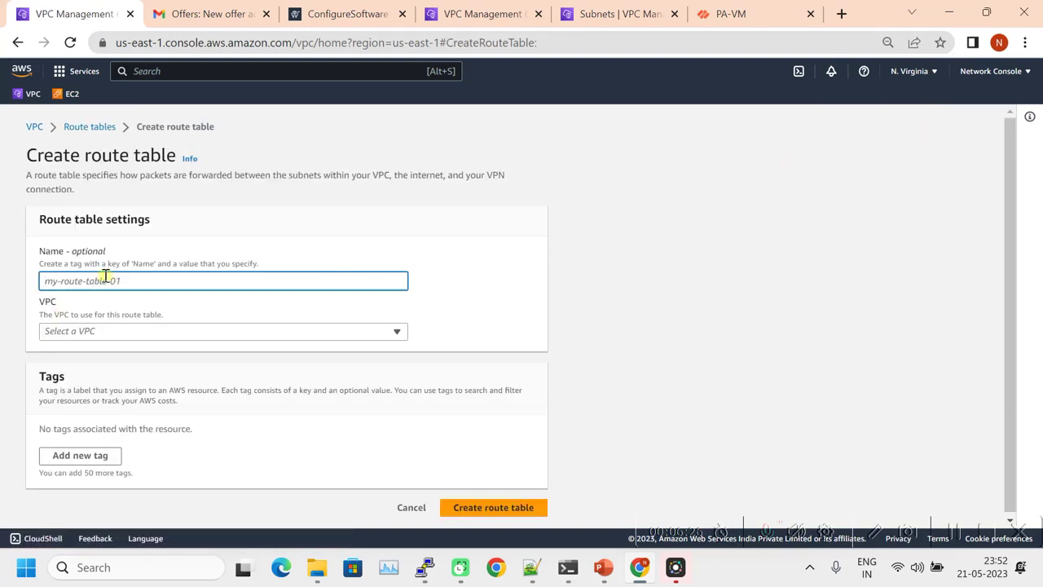
{"action": "type", "text": "ALB_RT"}
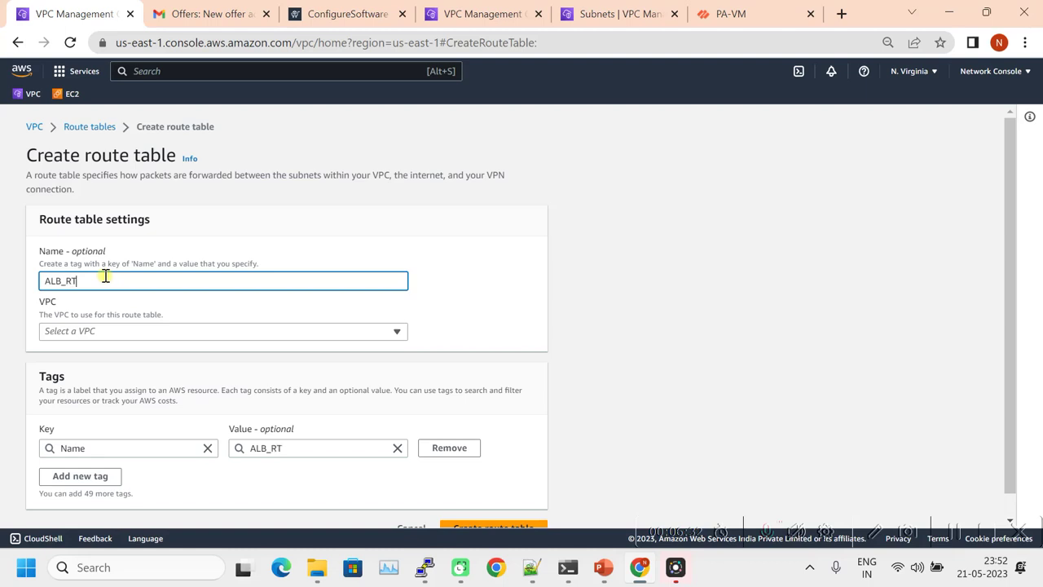
{"action": "left_click", "coordinate": [103, 335]}
{"action": "left_click", "coordinate": [112, 368]}
{"action": "scroll", "coordinate": [180, 357], "scroll_direction": "down", "scroll_amount": 1}
{"action": "left_click", "coordinate": [525, 503]}
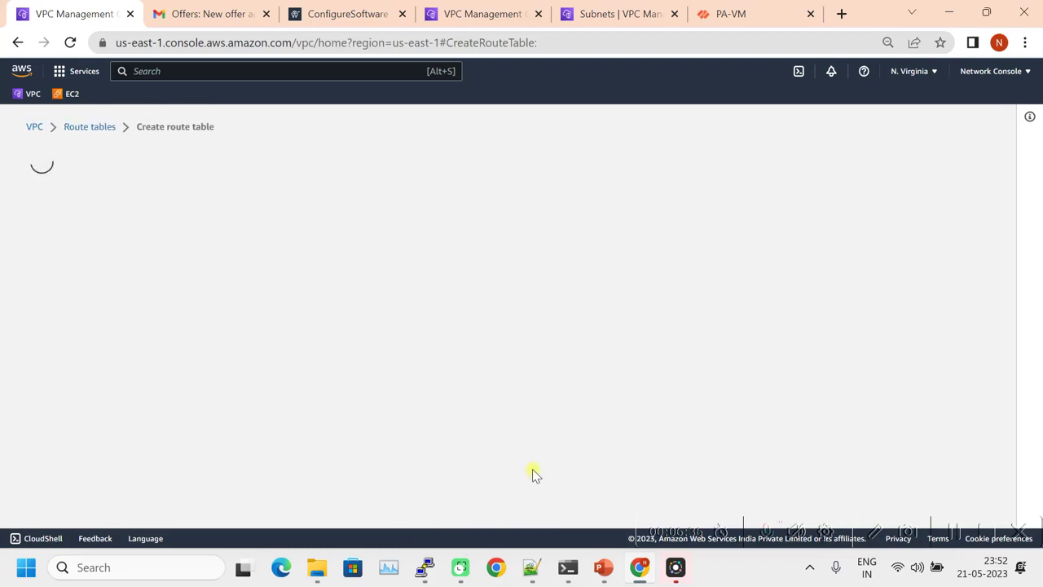
- Associate ALB Subnet-1 and ALB Subnet-2 with ALB_RT and save
{"action": "scroll", "coordinate": [396, 358], "scroll_direction": "down", "scroll_amount": 1}
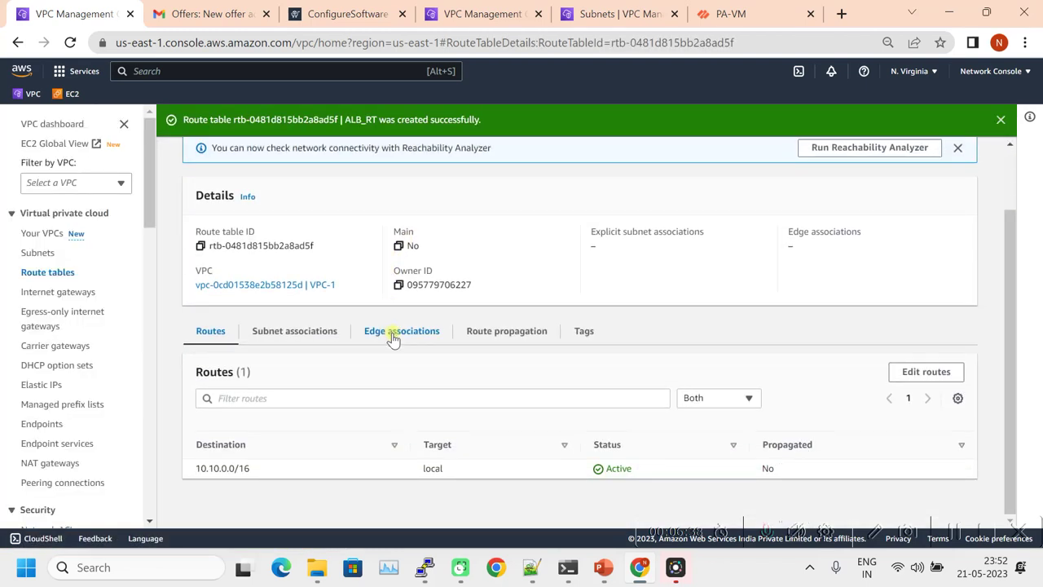
{"action": "left_click", "coordinate": [323, 341]}
{"action": "scroll", "coordinate": [461, 364], "scroll_direction": "down", "scroll_amount": 2}
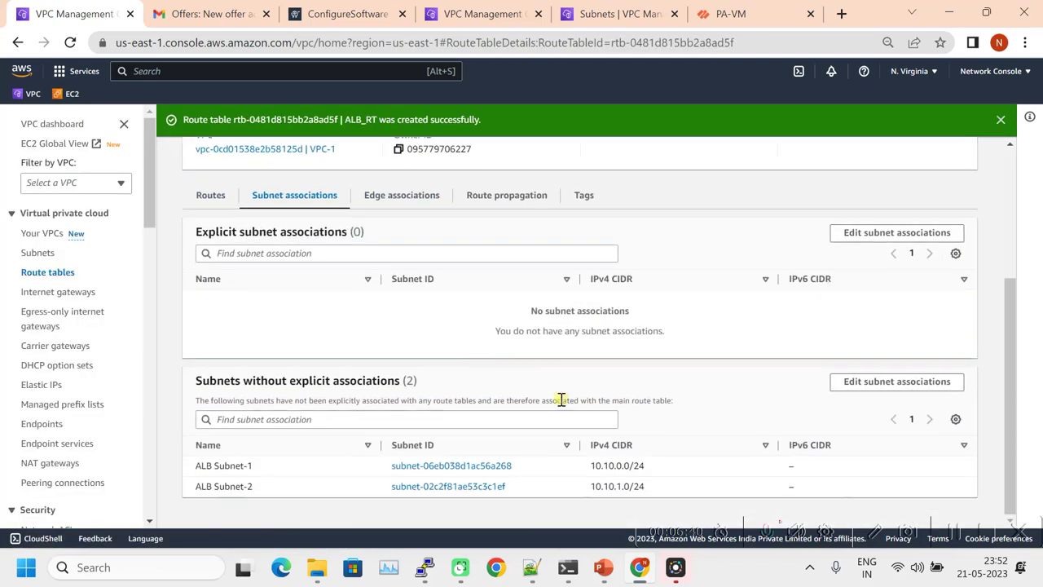
{"action": "left_click", "coordinate": [897, 381]}
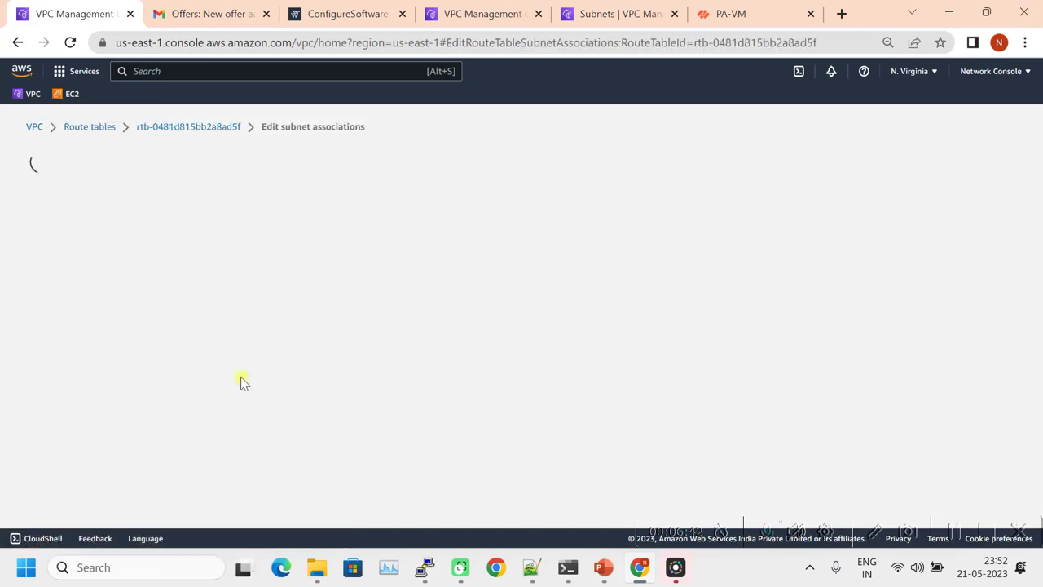
{"action": "left_click", "coordinate": [44, 293]}
{"action": "left_click", "coordinate": [44, 314]}
{"action": "left_click", "coordinate": [943, 448]}
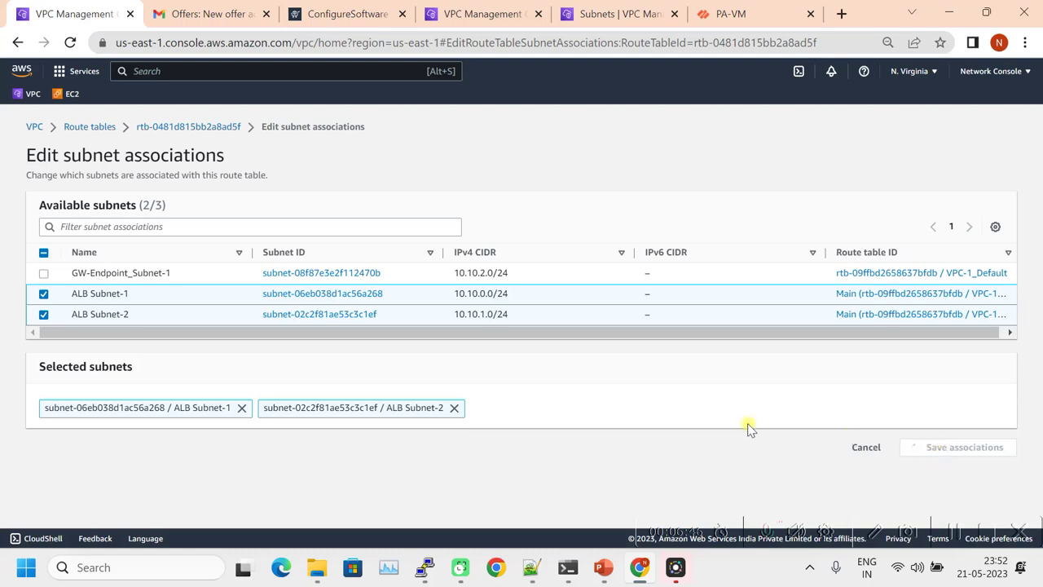
{"action": "scroll", "coordinate": [368, 392], "scroll_direction": "down", "scroll_amount": 1}
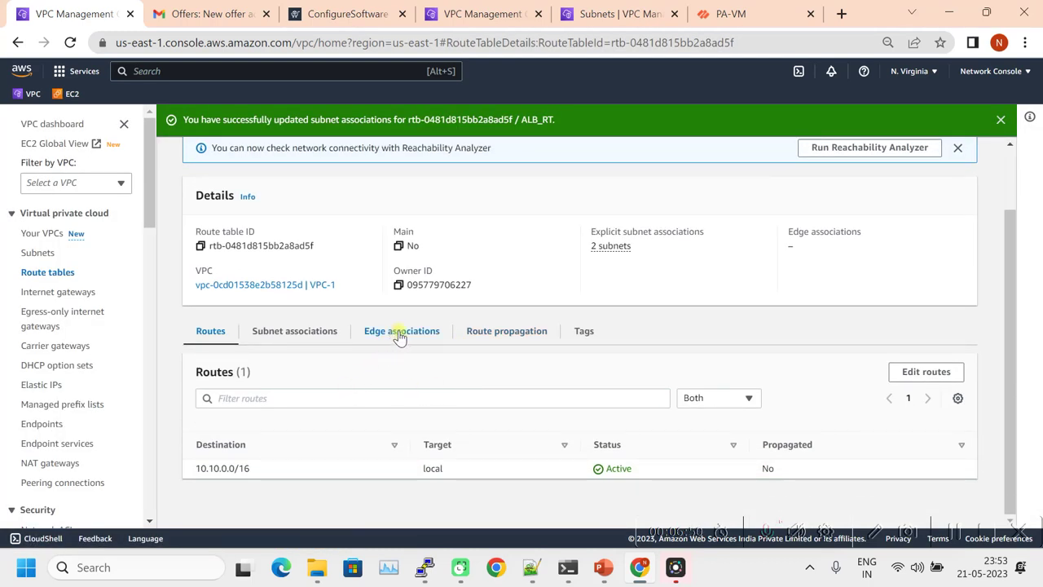
- Add a 0.0.0.0/0 route in ALB_RT targeting GWLB endpoint vpce-0eb99a7d83eb844e0 and save
{"action": "left_click", "coordinate": [526, 335]}
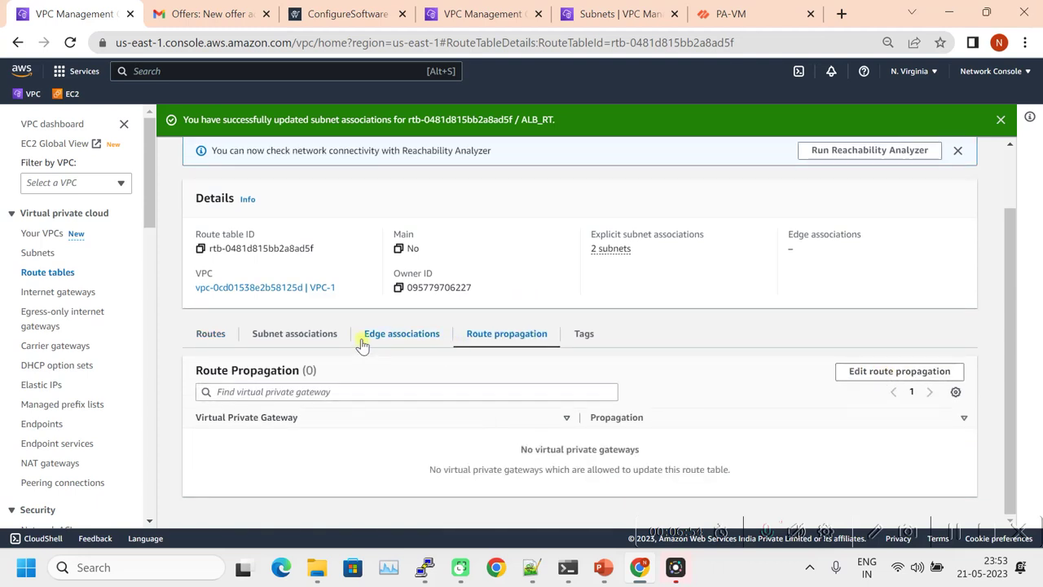
{"action": "left_click", "coordinate": [324, 334]}
{"action": "left_click", "coordinate": [219, 337]}
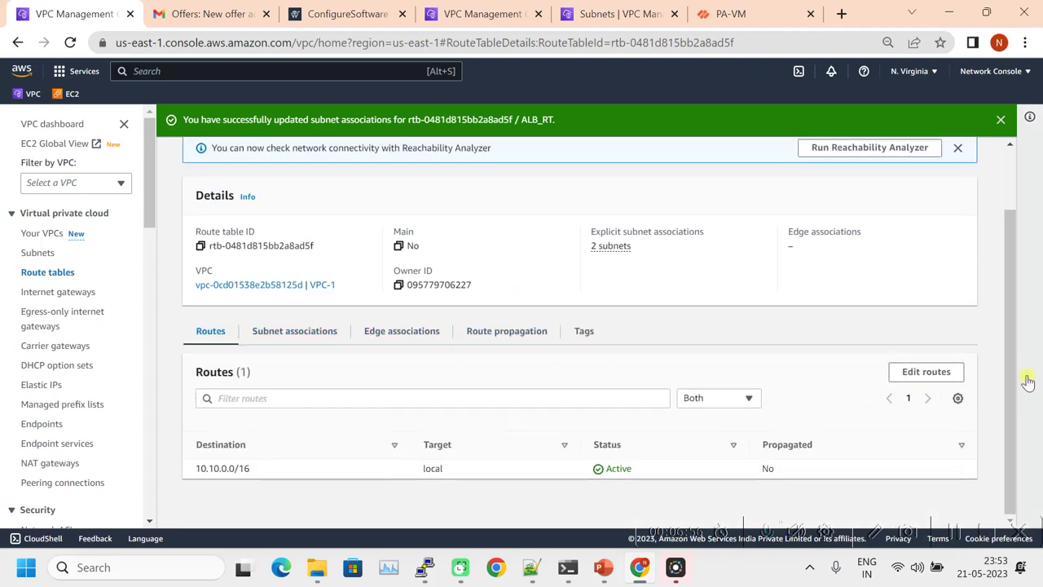
{"action": "left_click", "coordinate": [943, 370]}
{"action": "left_click", "coordinate": [101, 284]}
{"action": "left_click", "coordinate": [166, 274]}
{"action": "left_click", "coordinate": [158, 296]}
{"action": "left_click", "coordinate": [490, 277]}
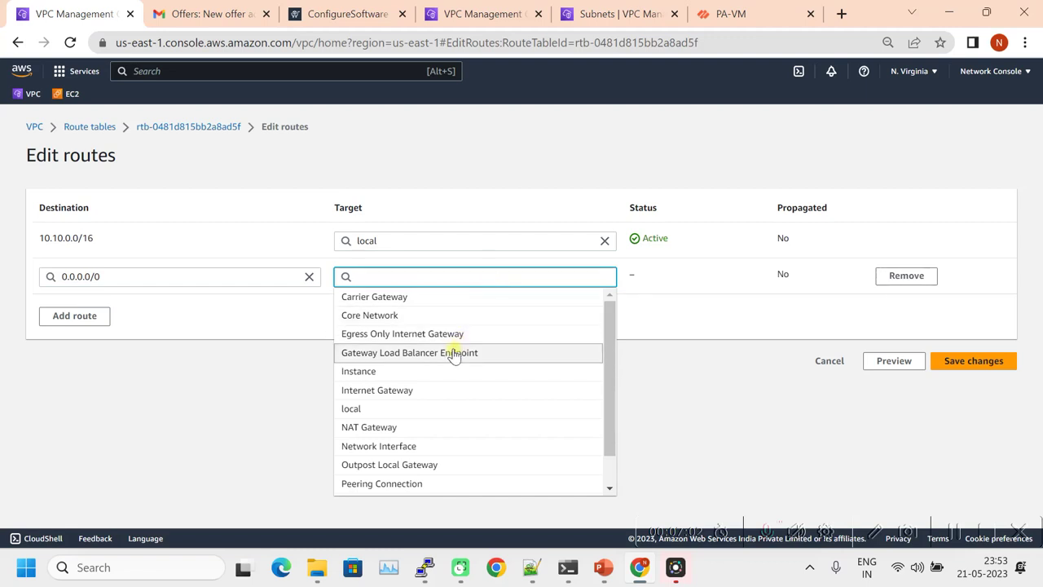
{"action": "left_click", "coordinate": [453, 353]}
{"action": "left_click", "coordinate": [458, 297]}
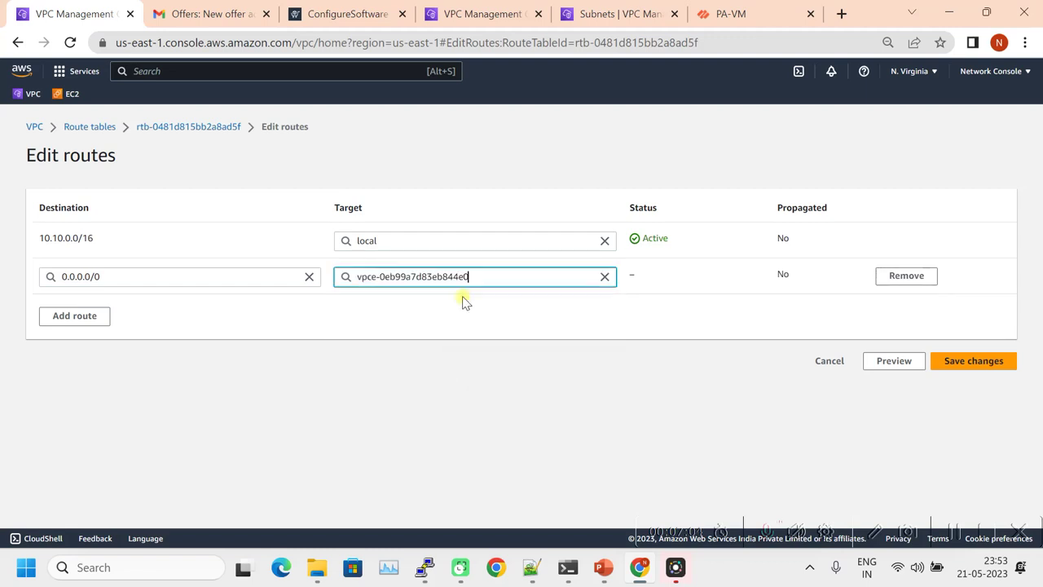
{"action": "left_click", "coordinate": [977, 364]}
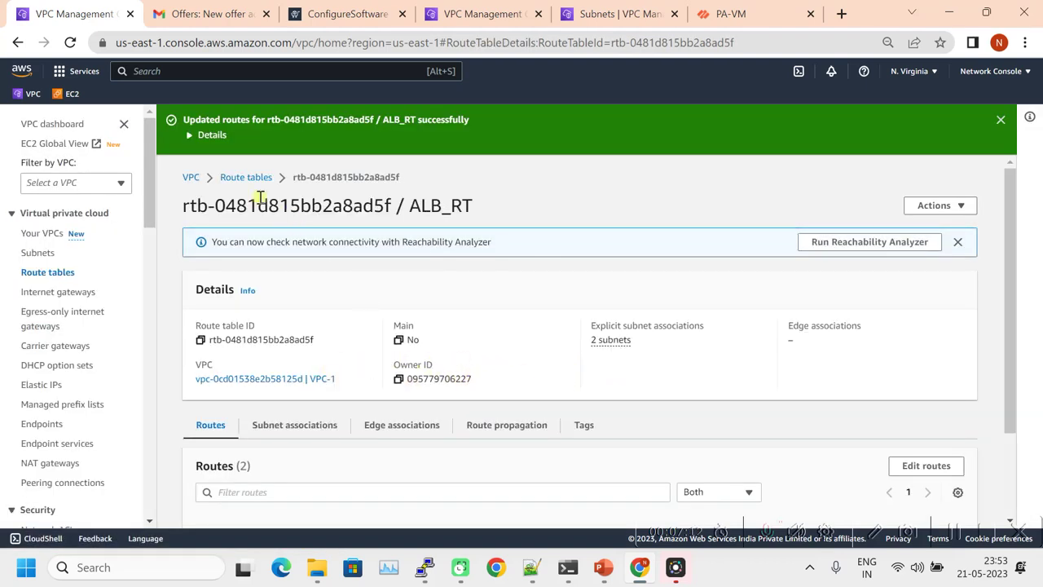
{"action": "left_click", "coordinate": [245, 177]}
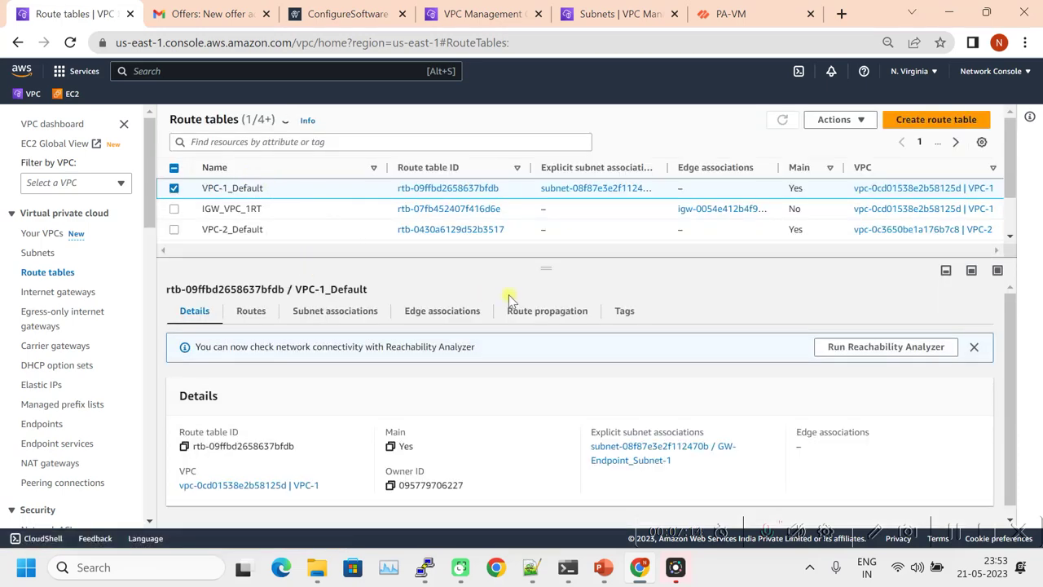
{"action": "left_click_drag", "start_coordinate": [548, 268], "coordinate": [540, 349]}
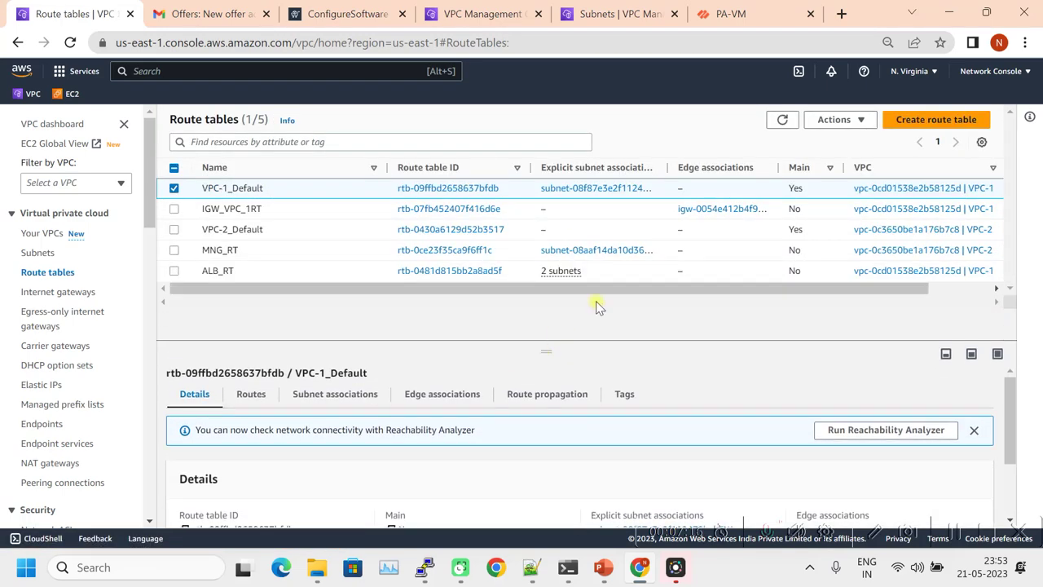
{"action": "left_click_drag", "start_coordinate": [387, 167], "coordinate": [396, 167]}
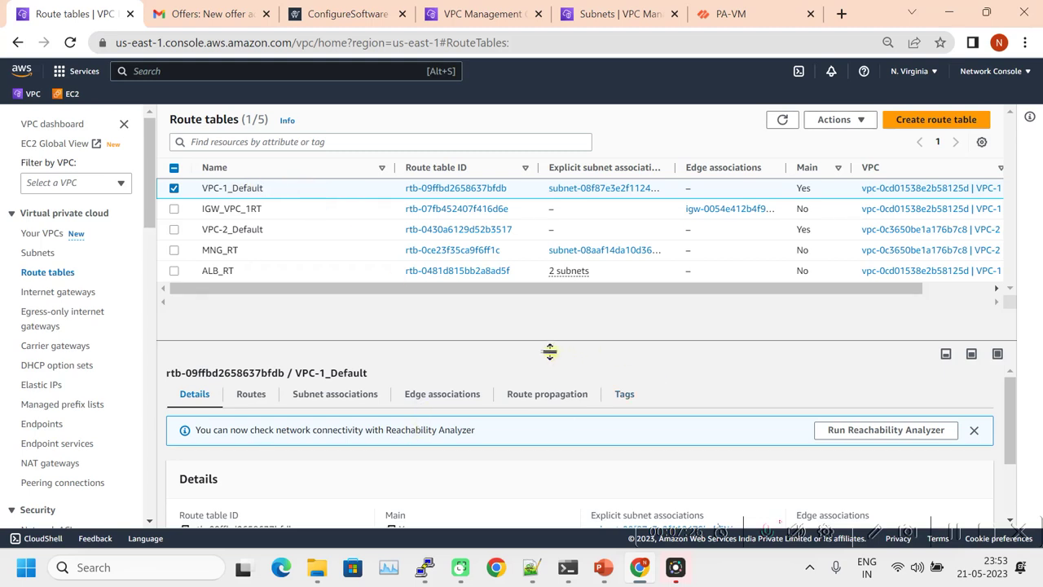
{"action": "left_click_drag", "start_coordinate": [550, 351], "coordinate": [550, 300]}
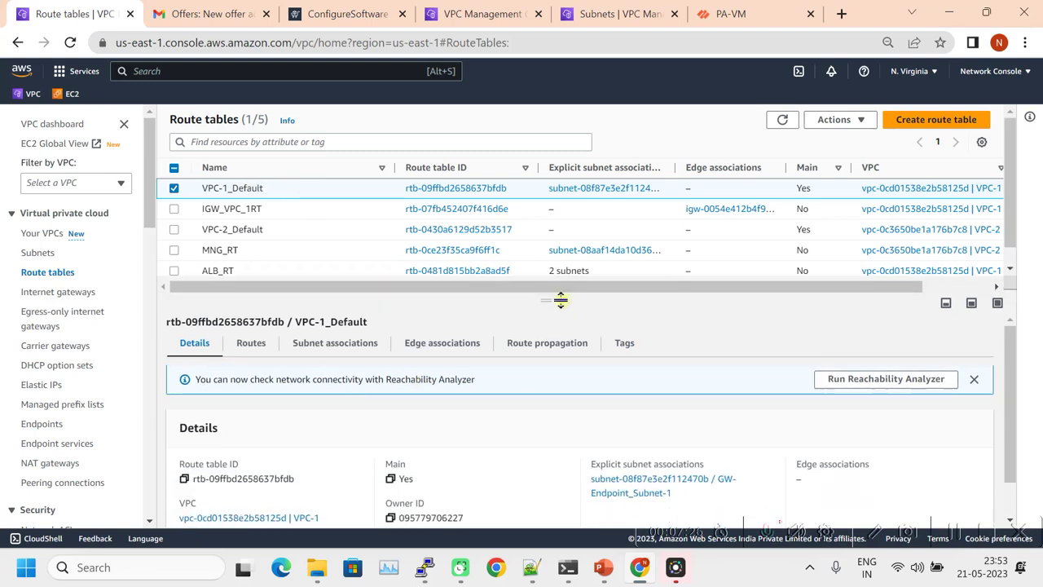
{"action": "left_click", "coordinate": [253, 345]}
{"action": "left_click_drag", "start_coordinate": [547, 291], "coordinate": [547, 262]}
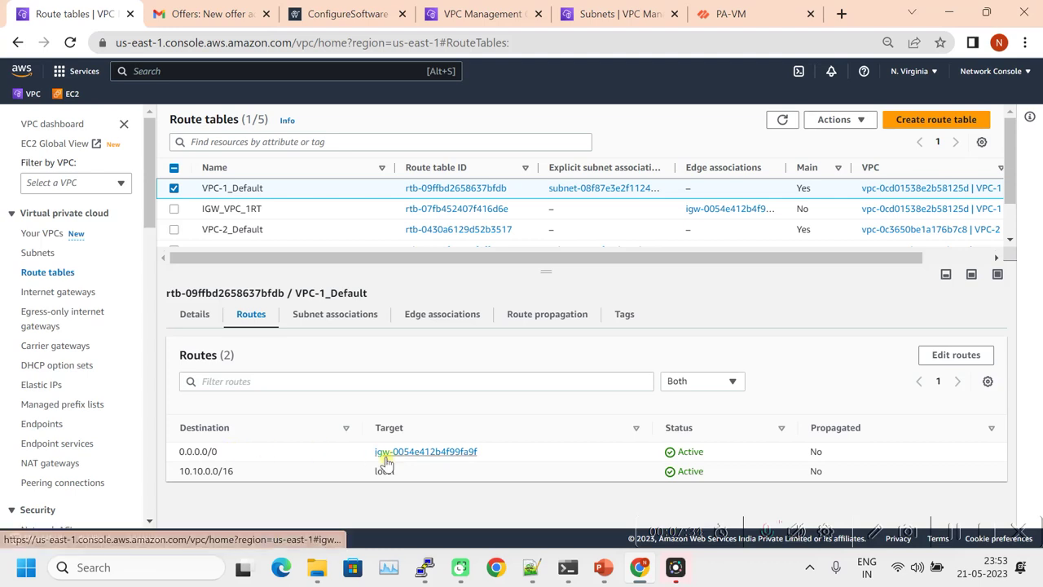
{"action": "left_click", "coordinate": [175, 190]}
{"action": "left_click", "coordinate": [175, 210]}
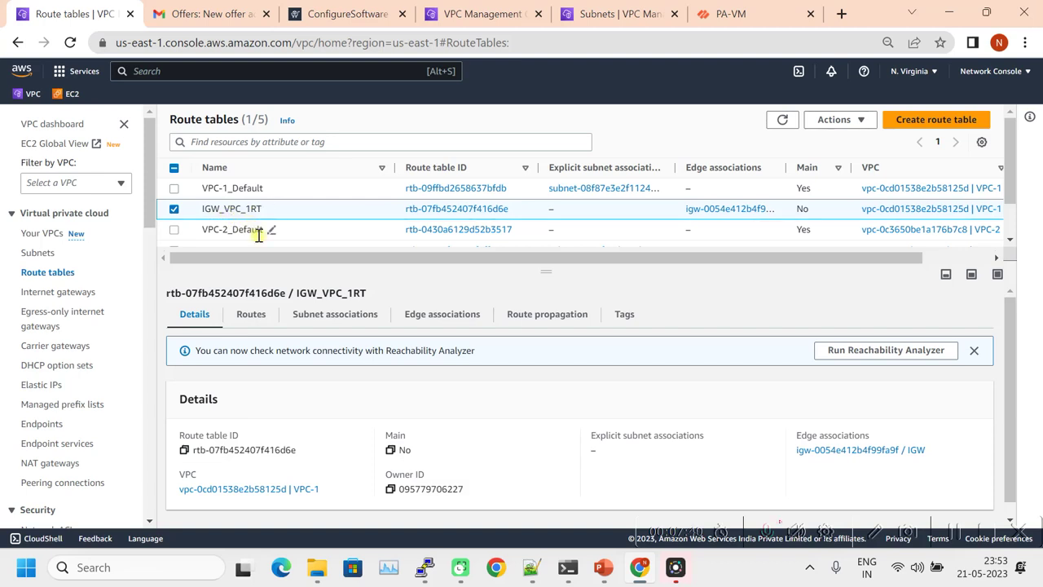
{"action": "left_click", "coordinate": [256, 320]}
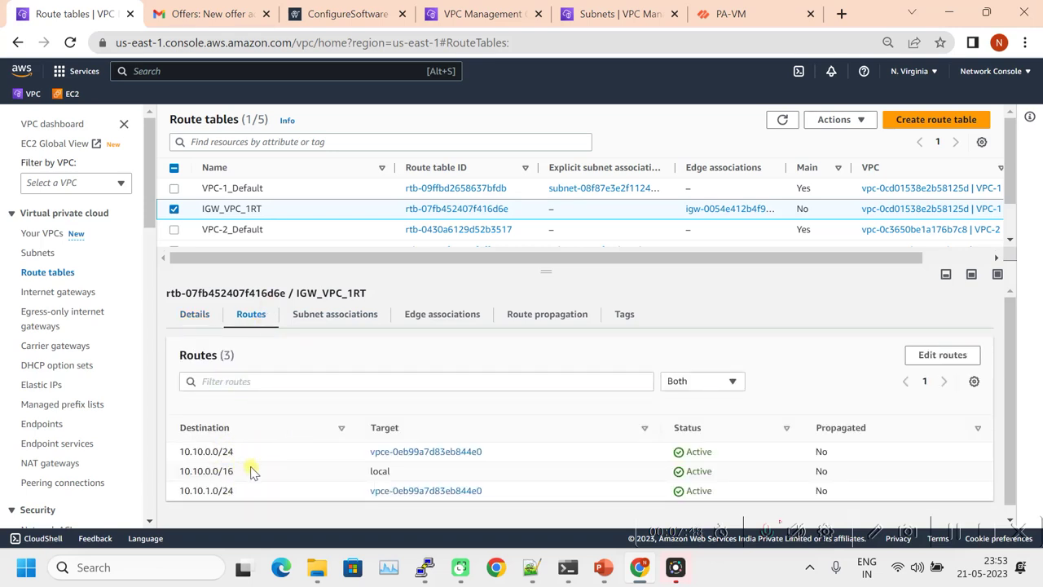
{"action": "scroll", "coordinate": [250, 474], "scroll_direction": "down", "scroll_amount": 1}
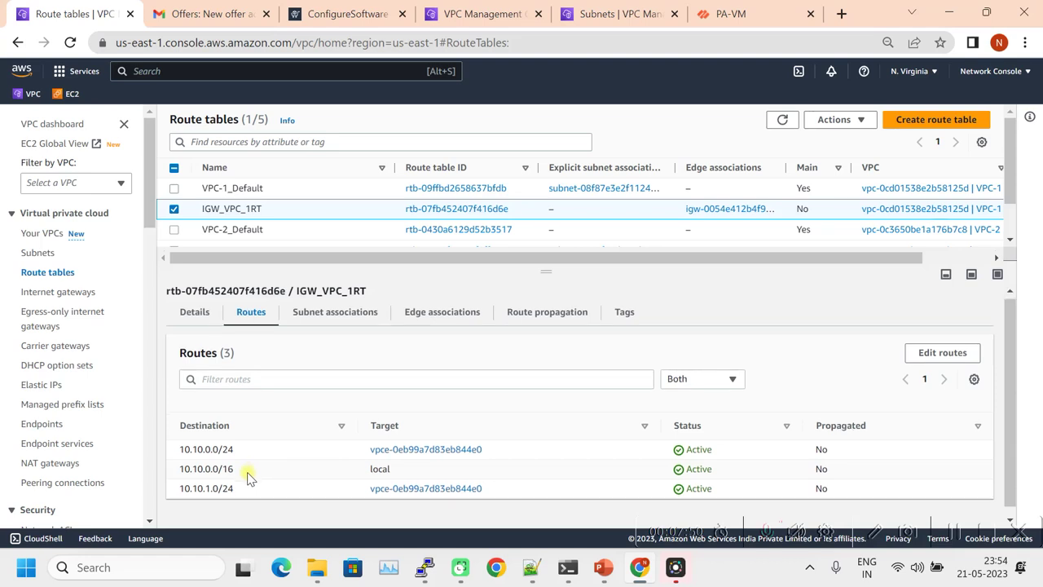
{"action": "left_click_drag", "start_coordinate": [243, 446], "coordinate": [266, 492]}
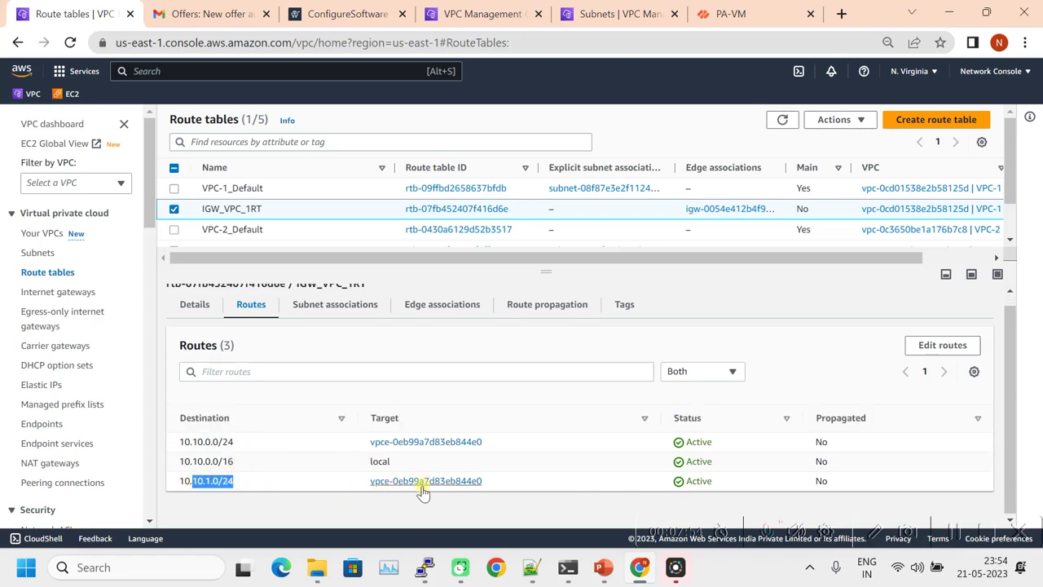
{"action": "left_click_drag", "start_coordinate": [244, 463], "coordinate": [181, 462]}
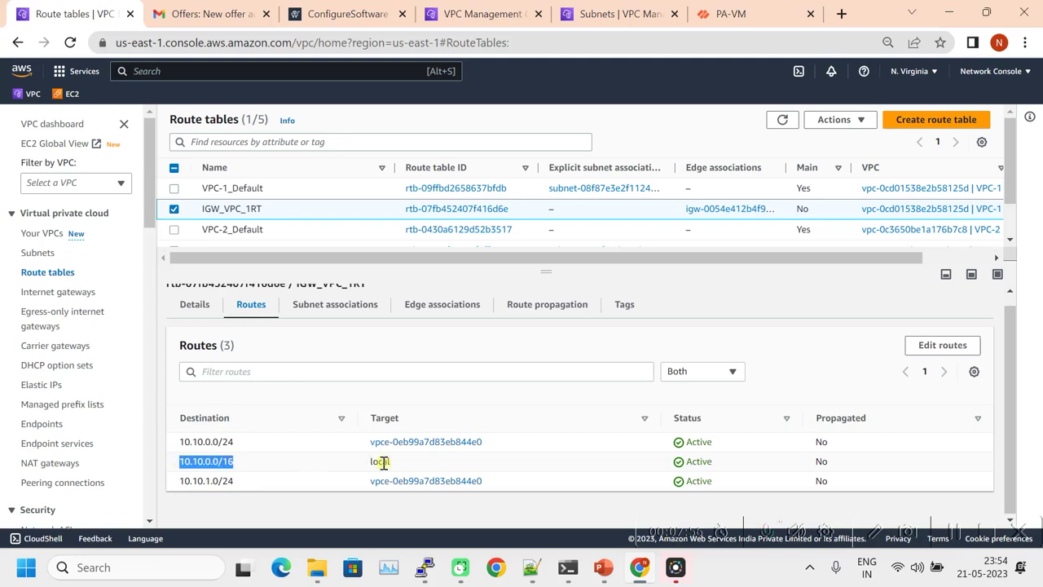
- Check MNG_RT's routes, then confirm ALB_RT sends 0.0.0.0/0 to vpce-0eb99a7d83eb844e0
{"action": "left_click", "coordinate": [173, 209]}
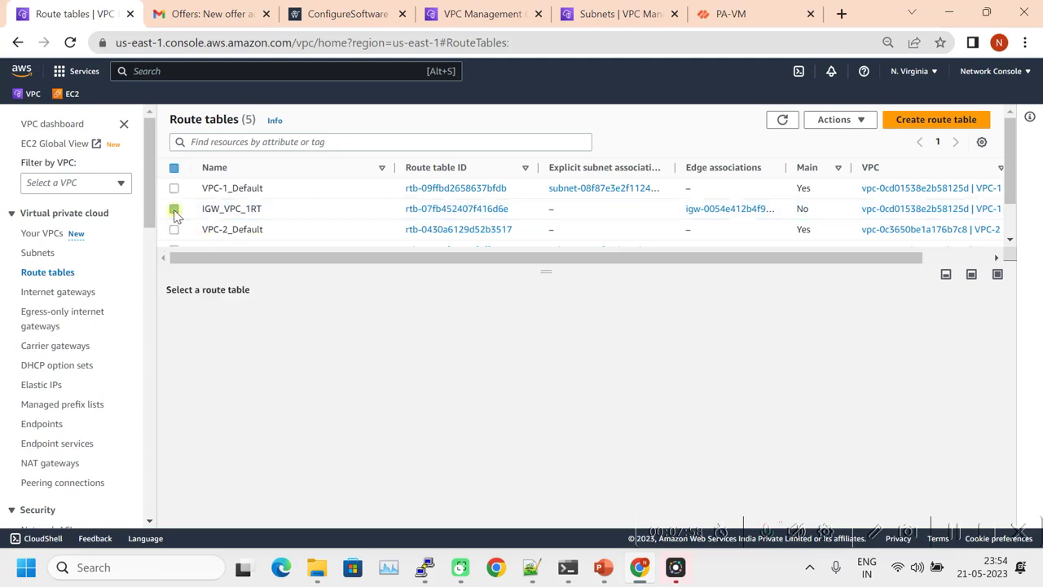
{"action": "scroll", "coordinate": [196, 227], "scroll_direction": "down", "scroll_amount": 1}
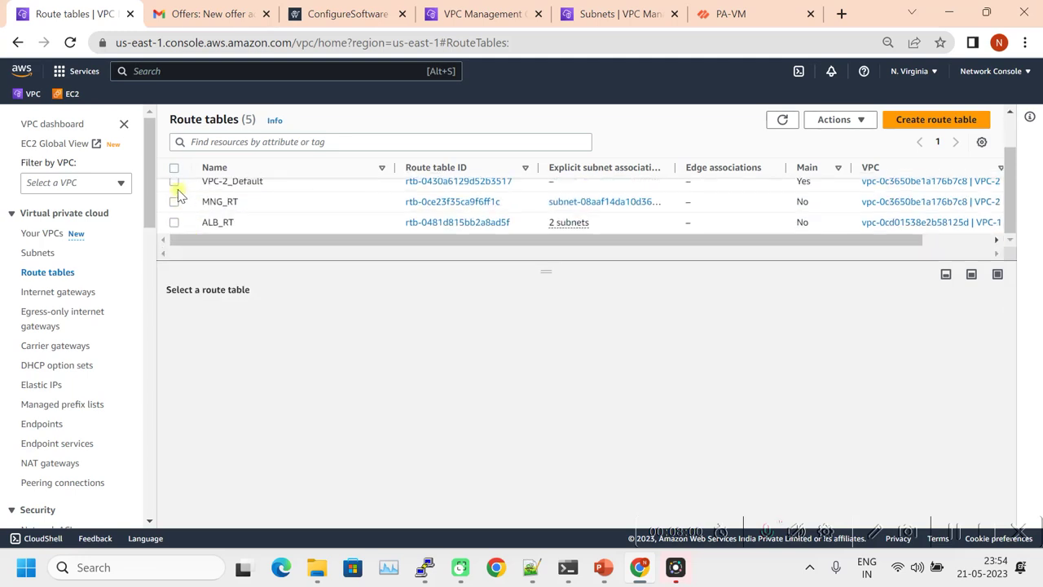
{"action": "left_click", "coordinate": [175, 182]}
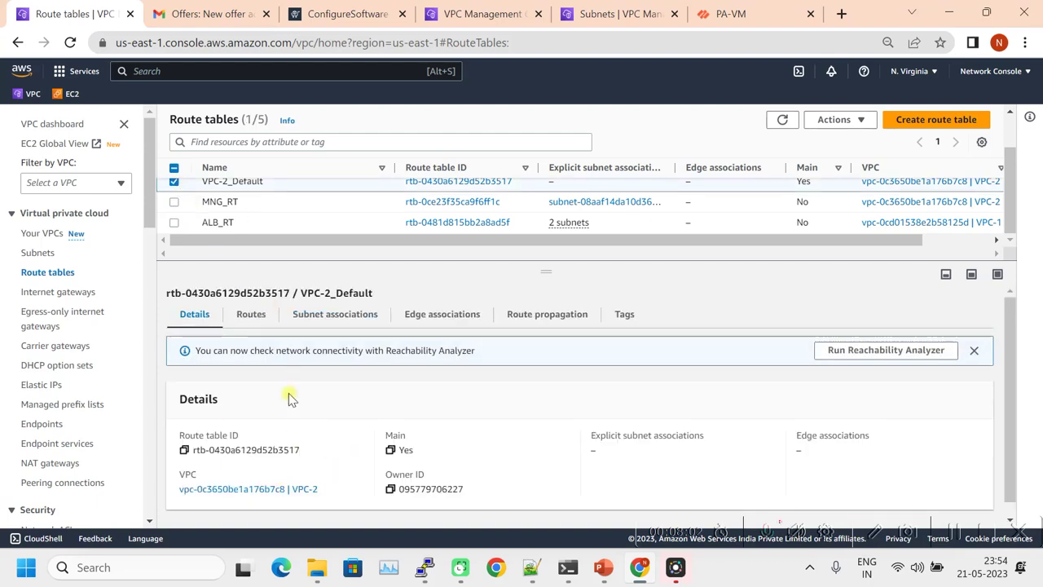
{"action": "left_click", "coordinate": [173, 201]}
{"action": "left_click", "coordinate": [173, 181]}
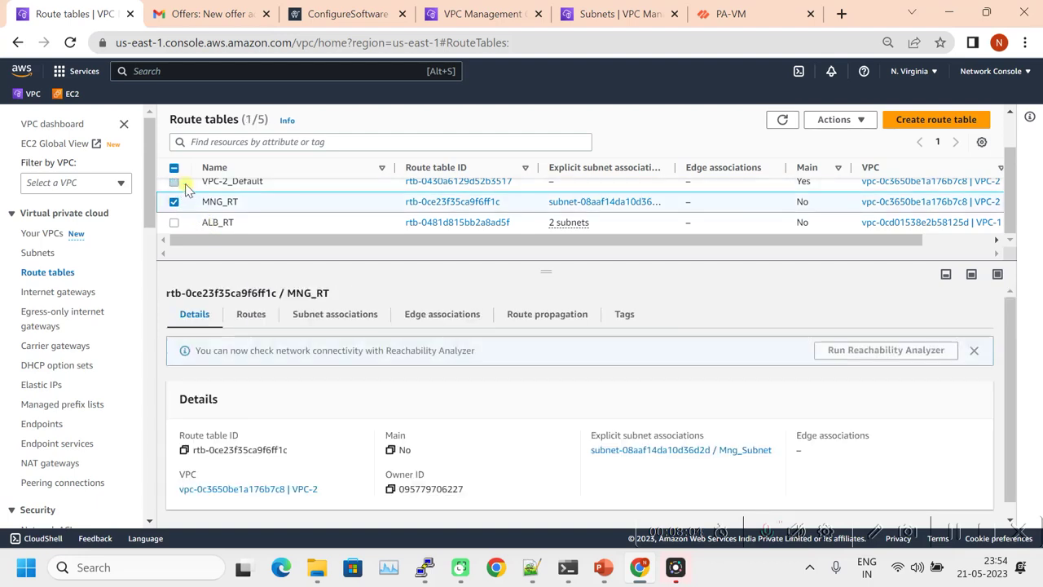
{"action": "left_click", "coordinate": [259, 318]}
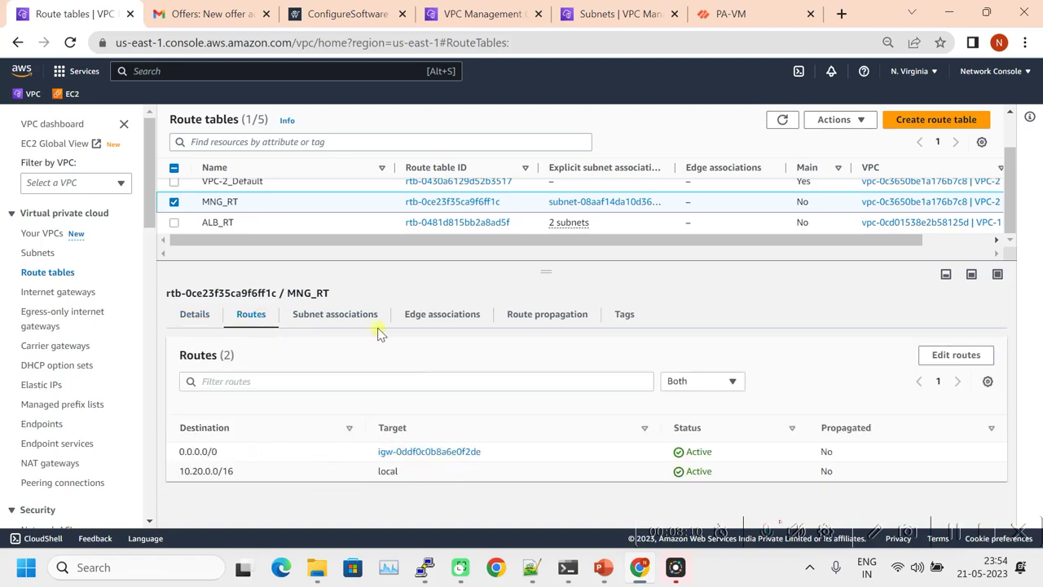
{"action": "left_click", "coordinate": [174, 202]}
{"action": "left_click", "coordinate": [174, 222]}
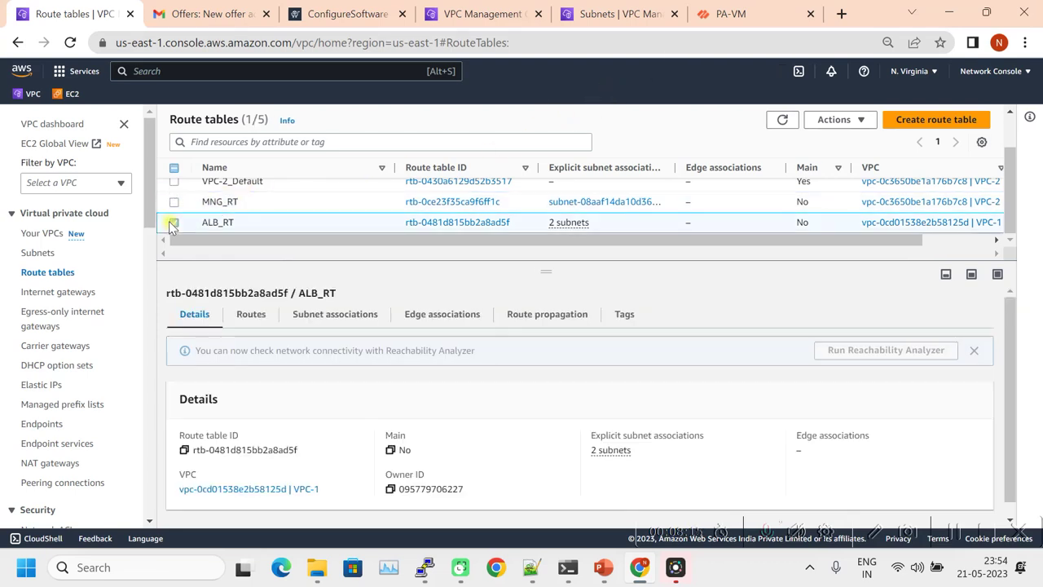
{"action": "left_click", "coordinate": [262, 324]}
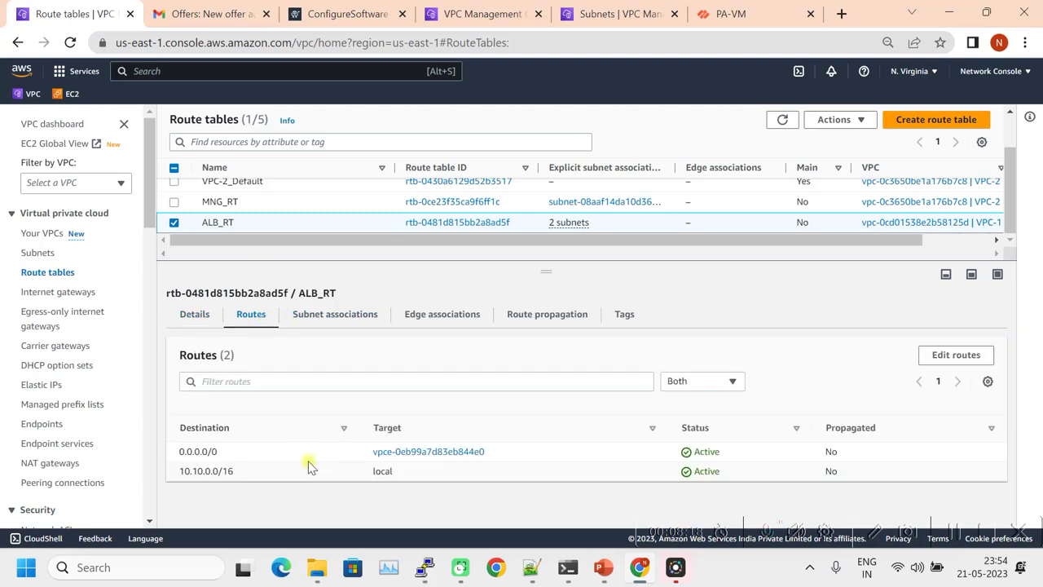
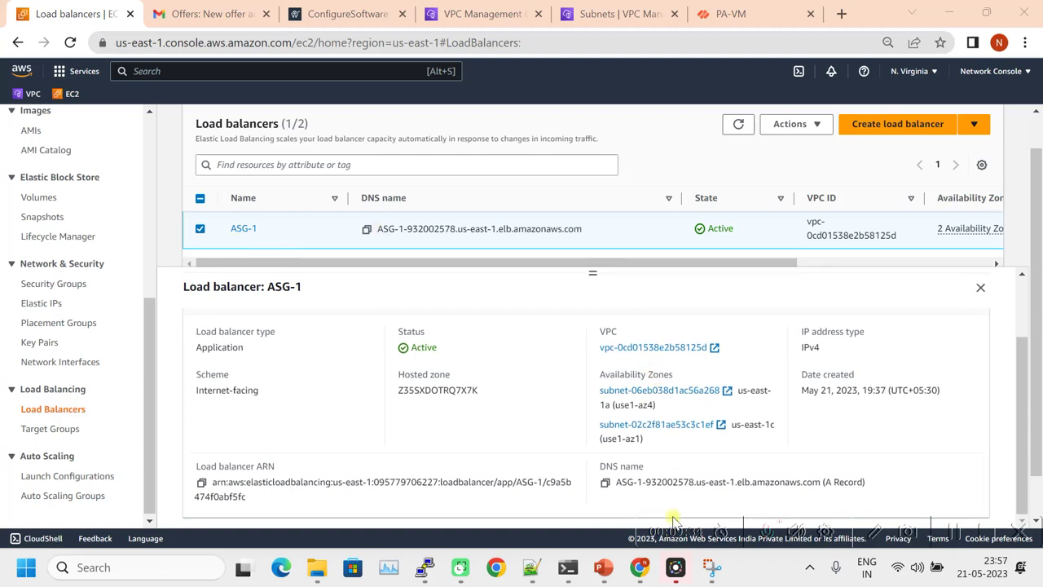
- Copy the ASG-1 load balancer's DNS name and open a new browser tab
{"action": "left_click", "coordinate": [606, 483]}
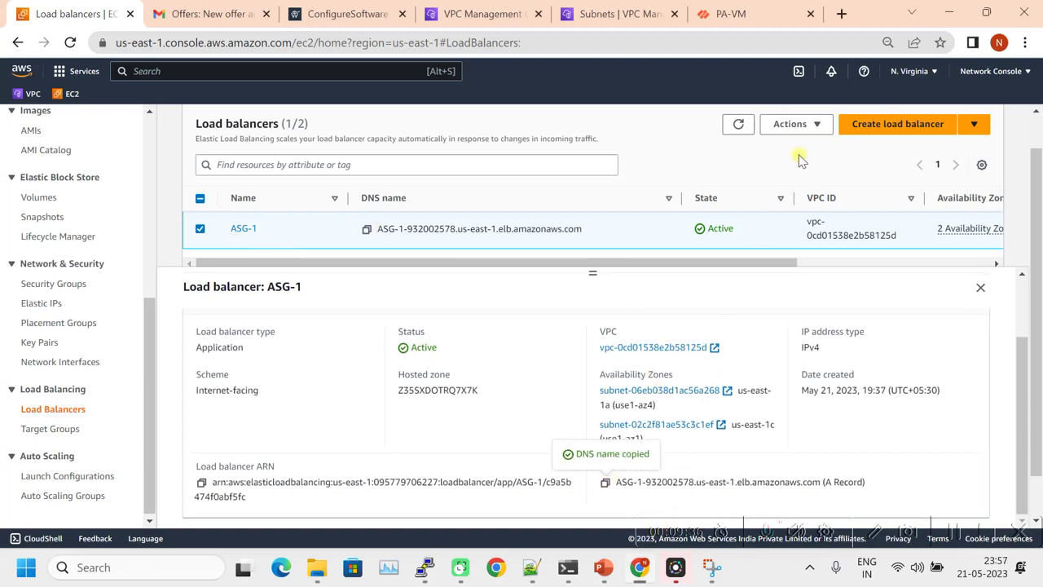
{"action": "left_click", "coordinate": [842, 14]}
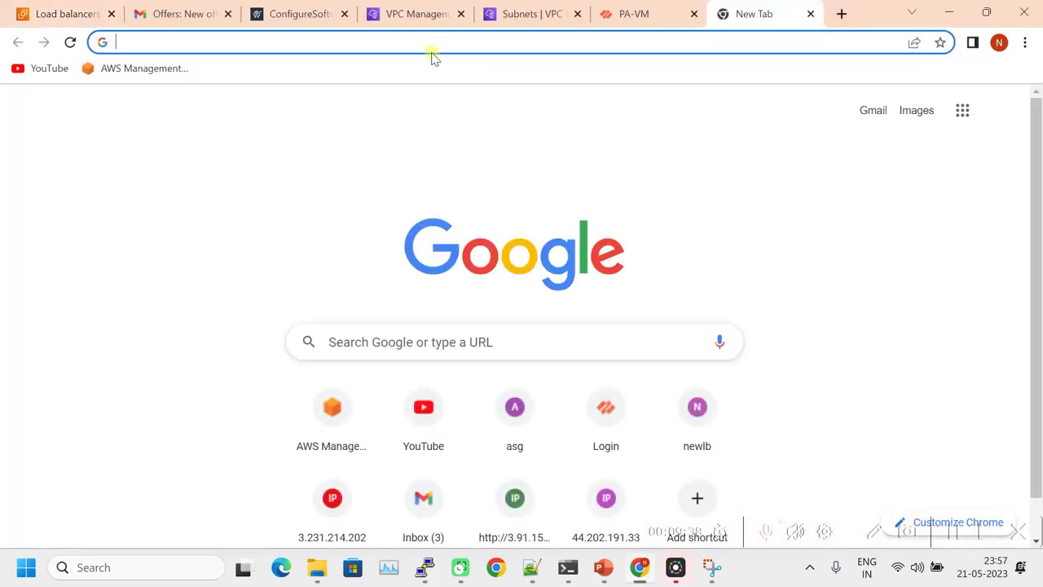
- Load the pasted ASG-1 DNS name and reload repeatedly to see backends like ip-10-10-0-112 alternate
{"action": "left_click", "coordinate": [431, 42]}
{"action": "key", "text": "ctrl+v"}
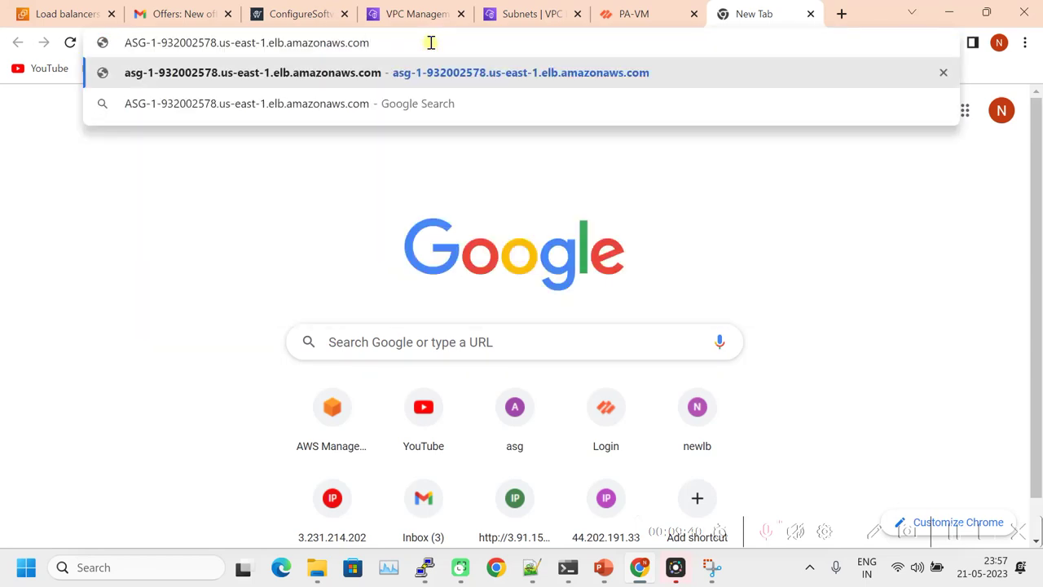
{"action": "key", "text": "Return"}
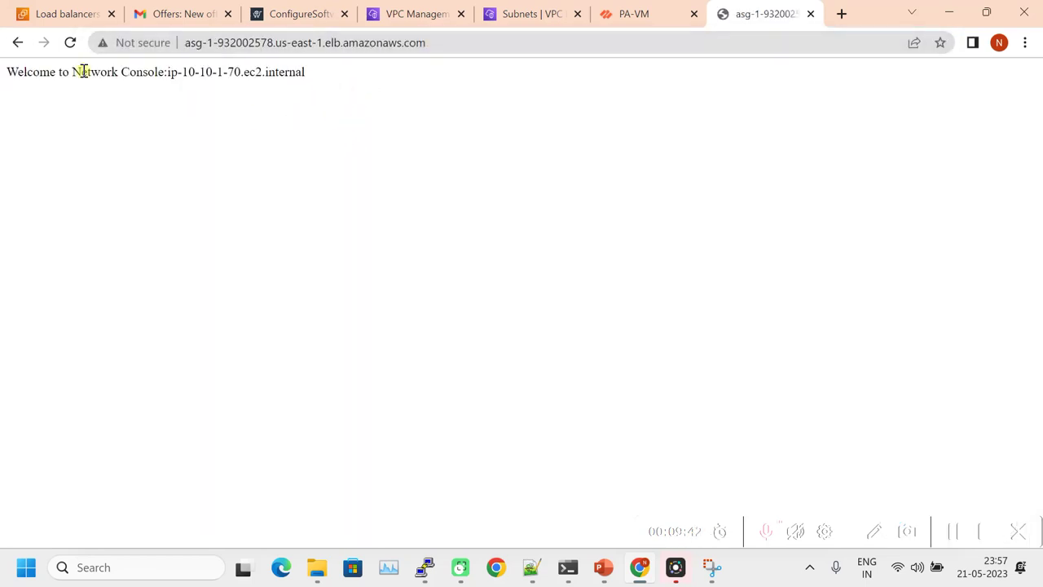
{"action": "left_click", "coordinate": [71, 43]}
{"action": "left_click", "coordinate": [70, 42]}
{"action": "left_click", "coordinate": [71, 42]}
{"action": "left_click", "coordinate": [70, 42]}
{"action": "left_click", "coordinate": [70, 42]}
{"action": "left_click", "coordinate": [70, 42]}
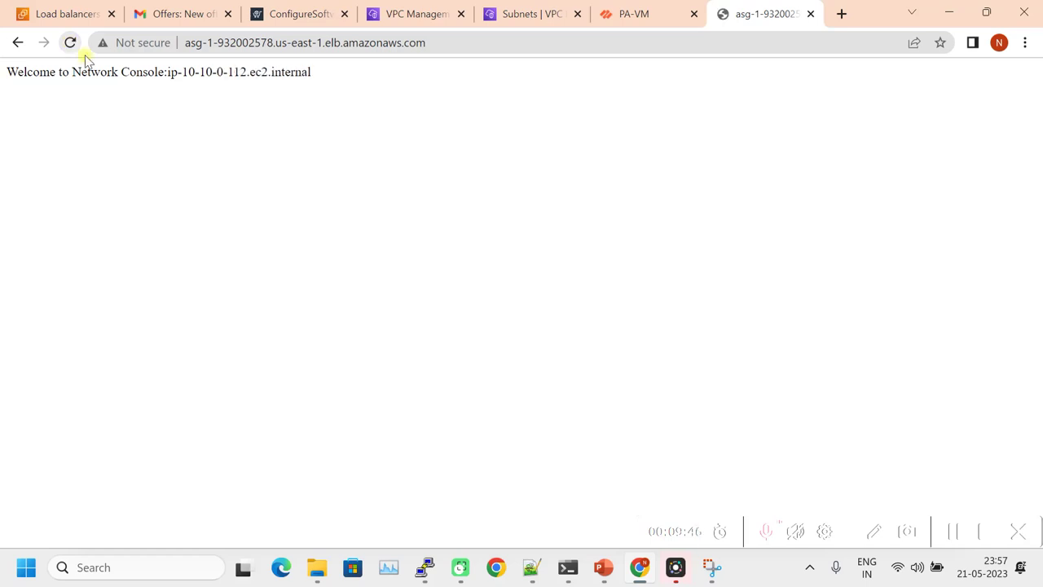
- Back in PA-VM, dismiss the alert and review allowed Zone1 sessions in Monitor > Traffic logs
{"action": "left_click", "coordinate": [643, 16]}
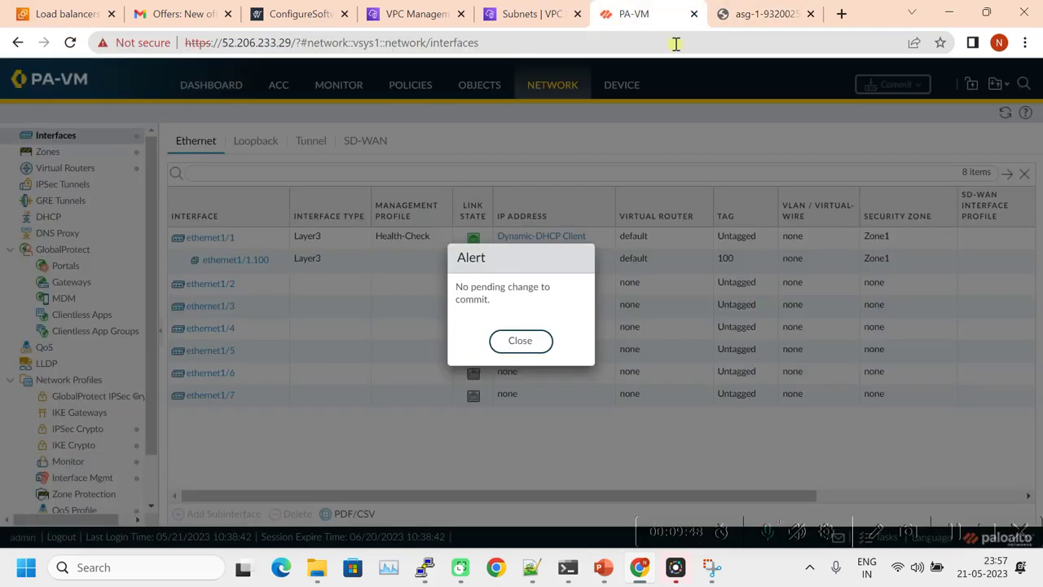
{"action": "left_click", "coordinate": [538, 342]}
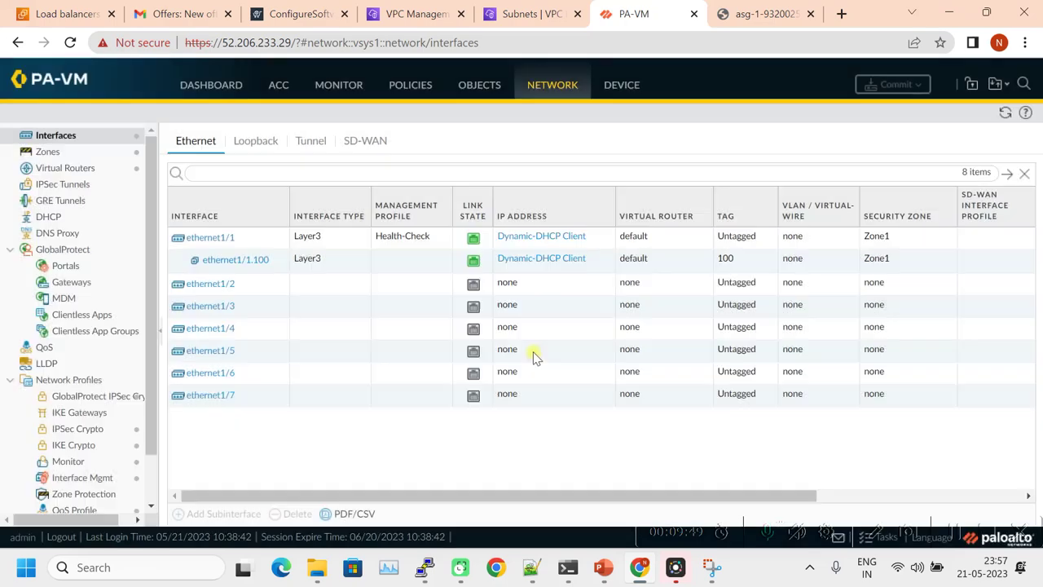
{"action": "left_click", "coordinate": [346, 81]}
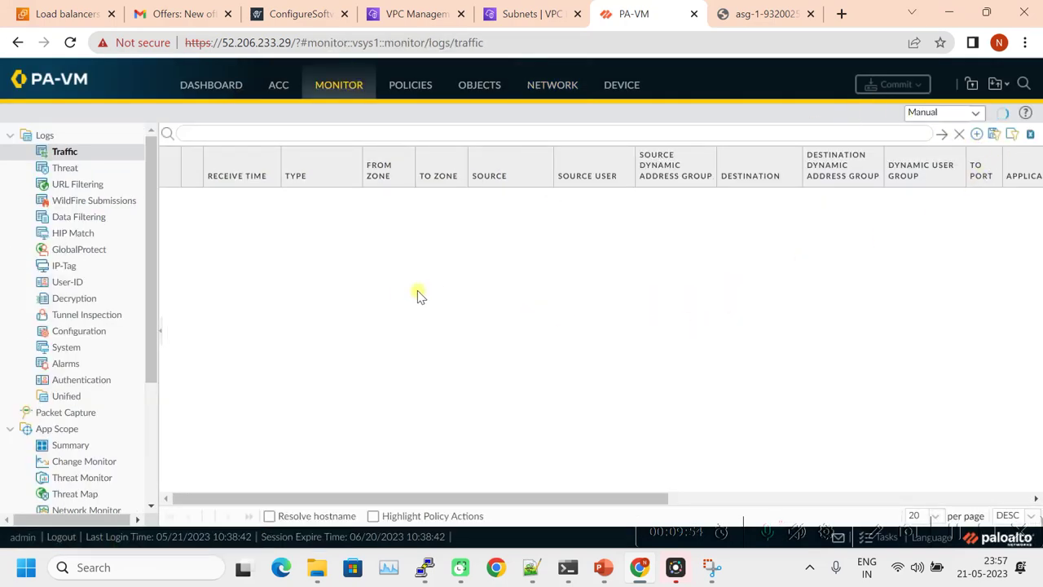
{"action": "left_click_drag", "start_coordinate": [571, 498], "coordinate": [640, 500]}
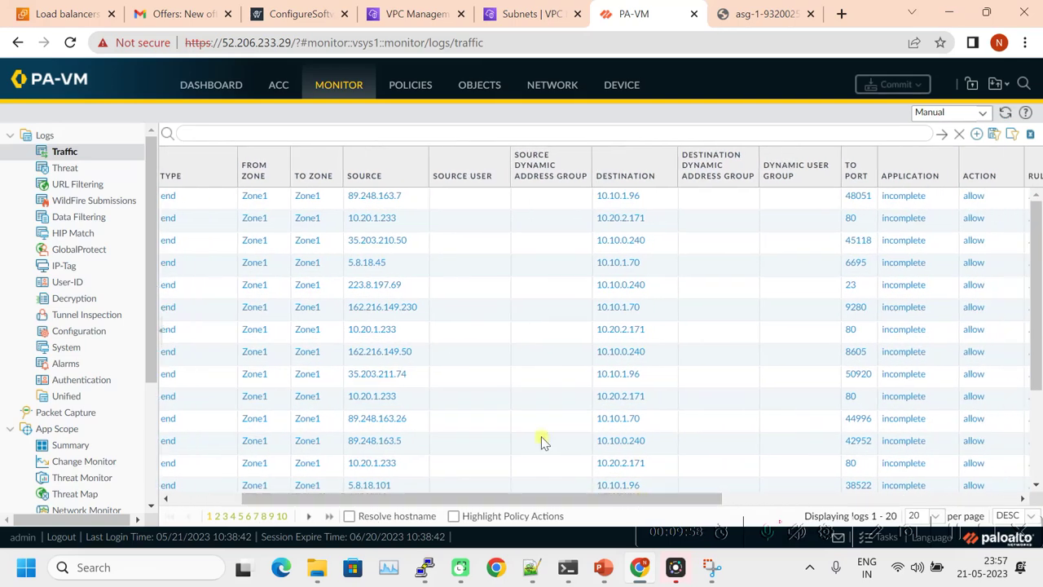
{"action": "scroll", "coordinate": [376, 308], "scroll_direction": "down", "scroll_amount": 2}
{"action": "scroll", "coordinate": [396, 356], "scroll_direction": "up", "scroll_amount": 2}
{"action": "scroll", "coordinate": [521, 308], "scroll_direction": "down", "scroll_amount": 2}
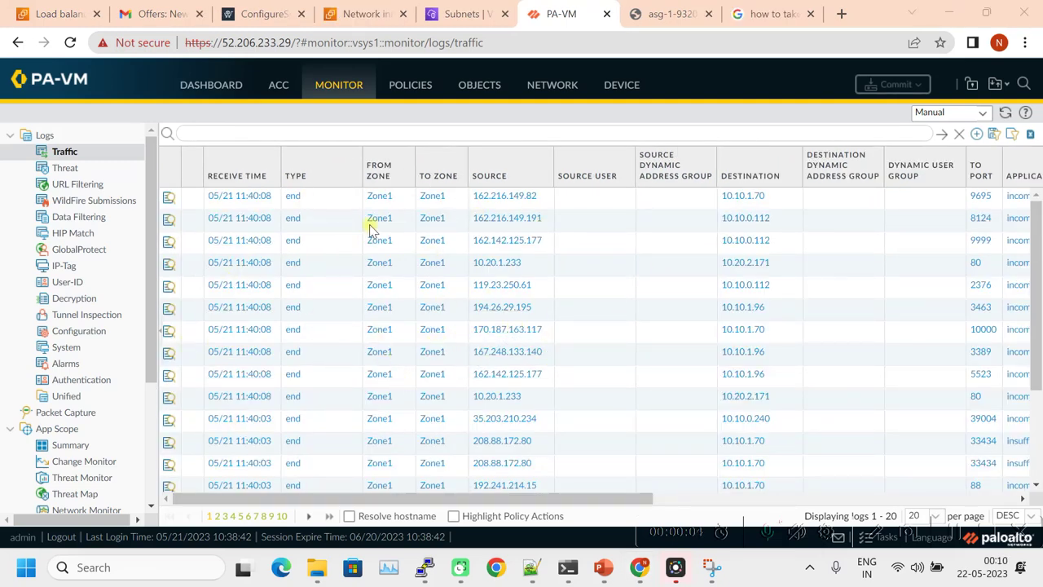
- Review the Security rules under Policies, then go to Network > Zones to see Zone1
{"action": "left_click", "coordinate": [414, 85]}
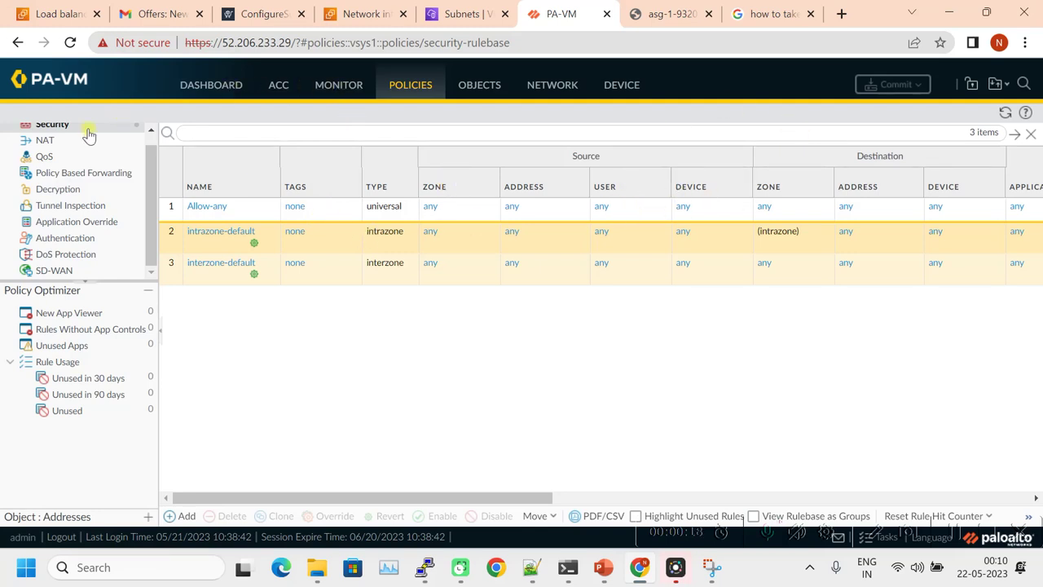
{"action": "scroll", "coordinate": [82, 191], "scroll_direction": "up", "scroll_amount": 1}
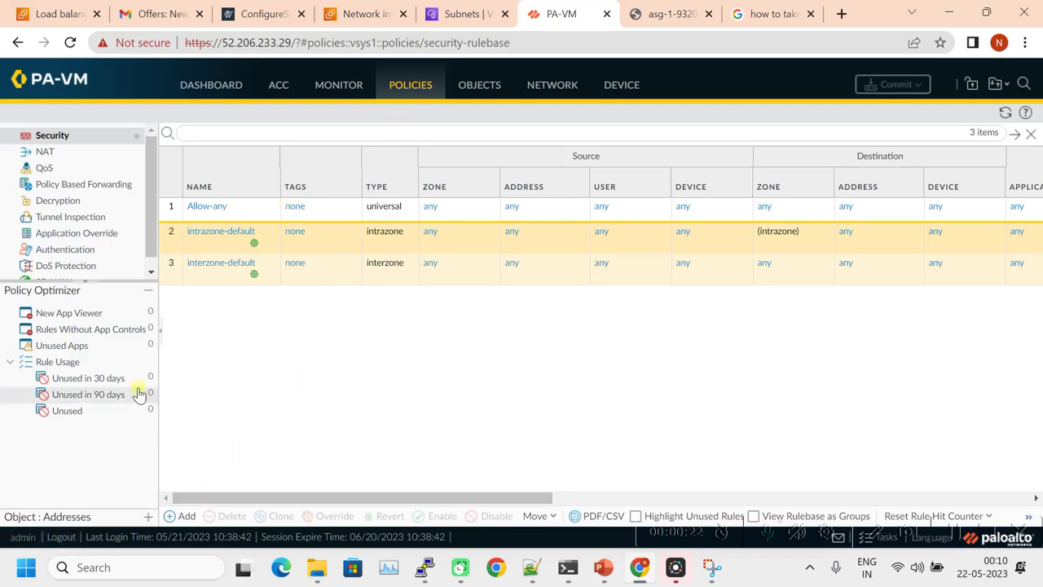
{"action": "left_click", "coordinate": [559, 91]}
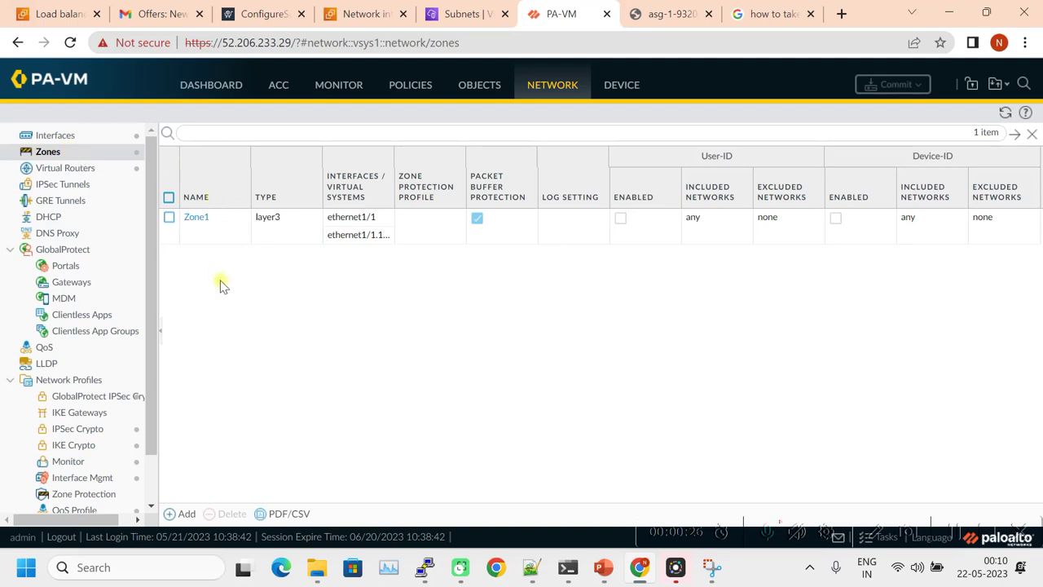
- Create a new Layer3 zone named helathcheck
{"action": "left_click", "coordinate": [188, 516]}
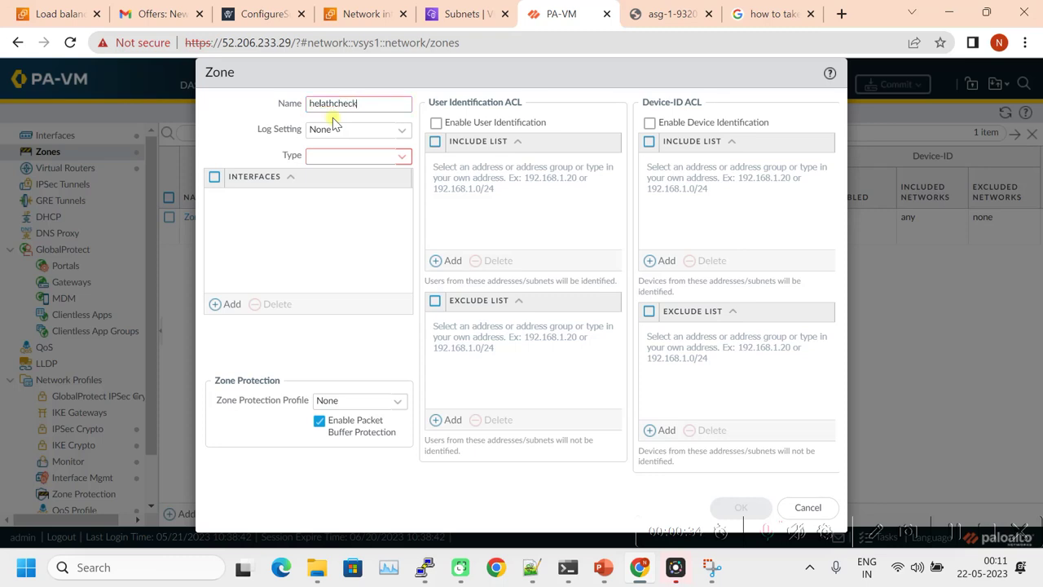
{"action": "left_click", "coordinate": [405, 156]}
{"action": "left_click", "coordinate": [362, 174]}
{"action": "left_click", "coordinate": [738, 507]}
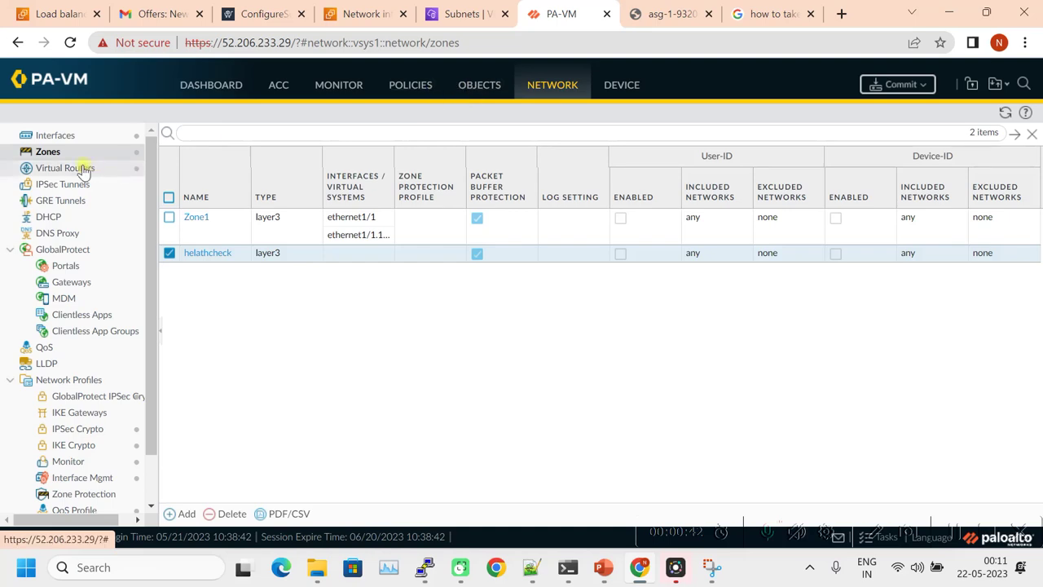
- Change ethernet1/1's security zone from Zone1 to helathcheck and answer the management-profile warning
{"action": "left_click", "coordinate": [69, 138]}
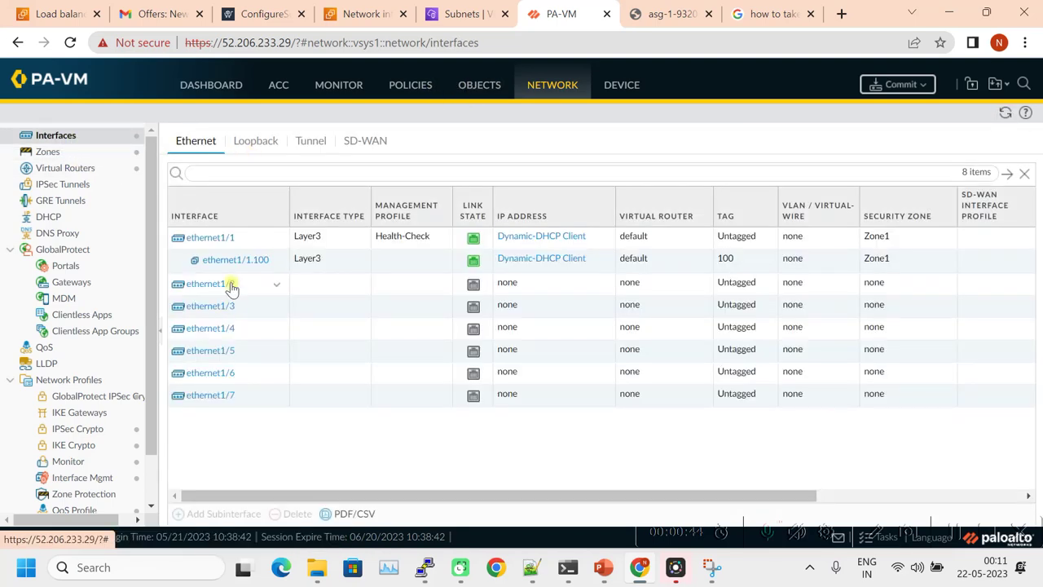
{"action": "left_click", "coordinate": [217, 240]}
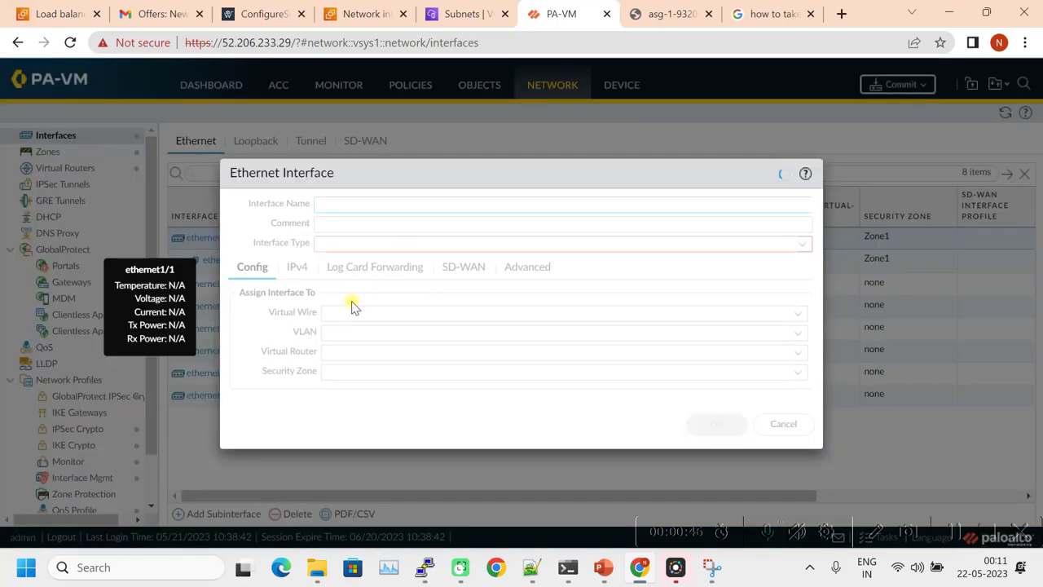
{"action": "left_click", "coordinate": [799, 353]}
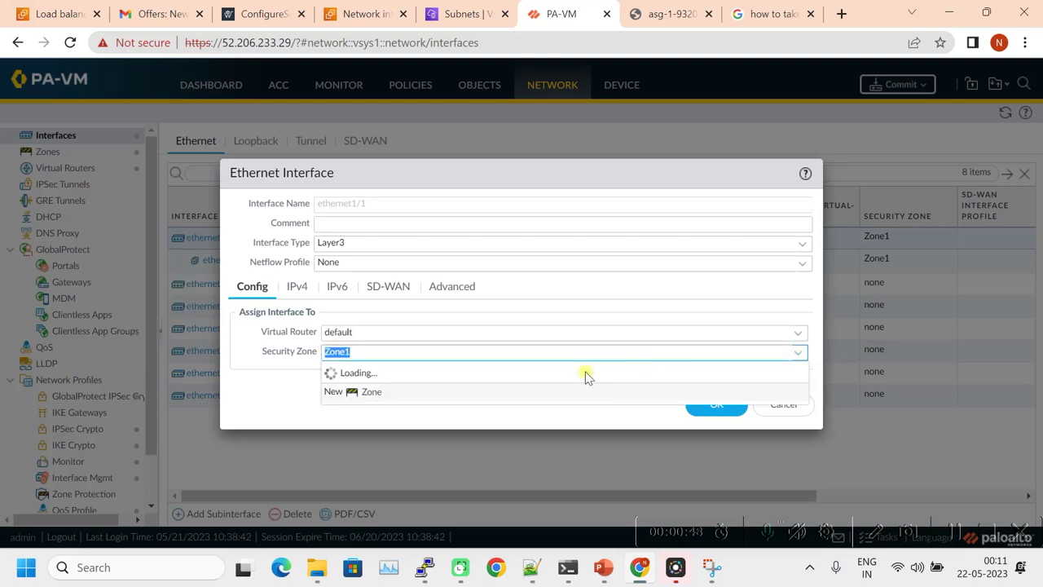
{"action": "left_click", "coordinate": [363, 408]}
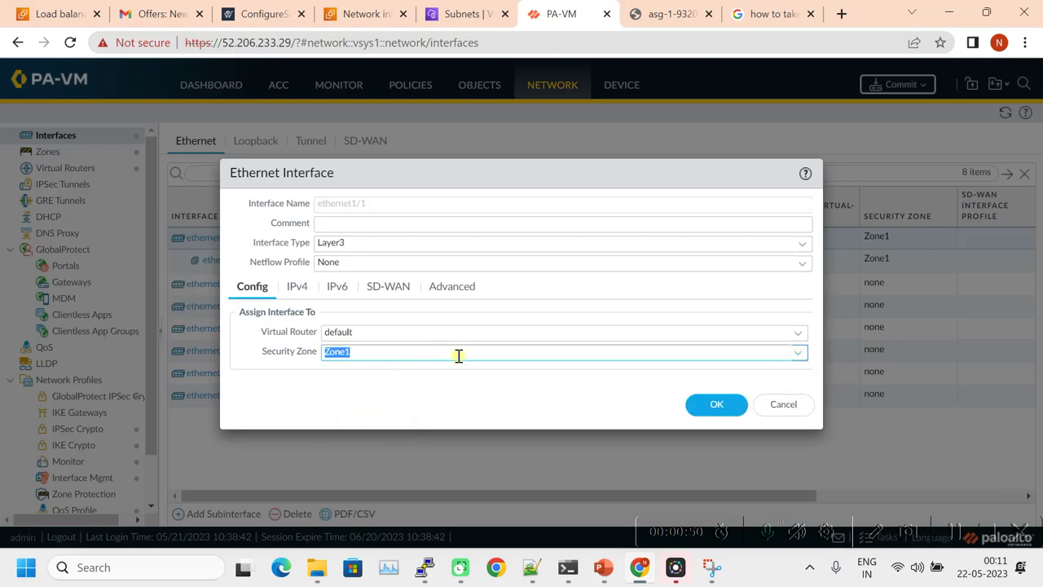
{"action": "left_click", "coordinate": [801, 357]}
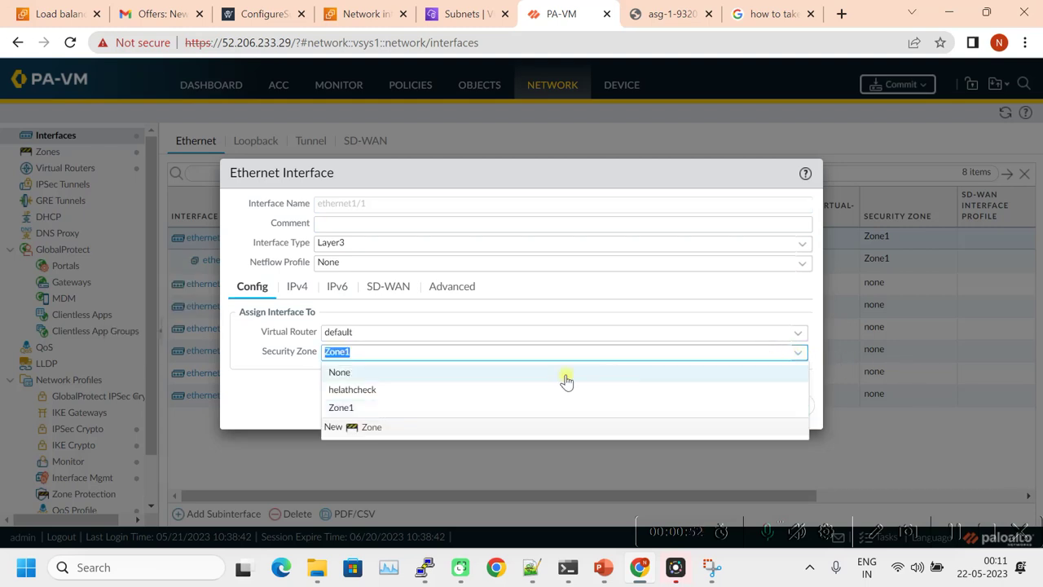
{"action": "left_click", "coordinate": [440, 392]}
{"action": "left_click", "coordinate": [705, 402]}
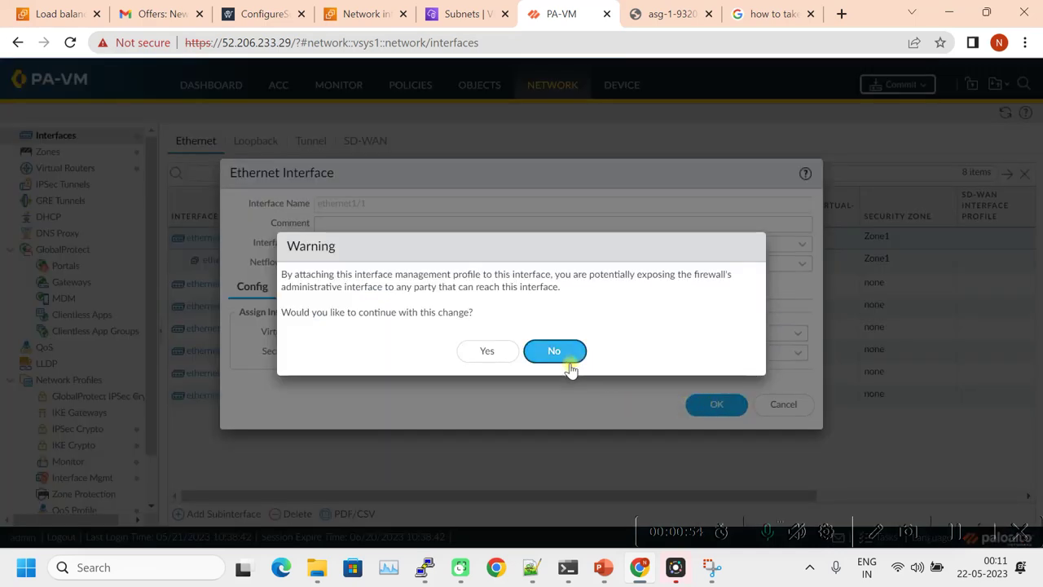
{"action": "left_click", "coordinate": [548, 350]}
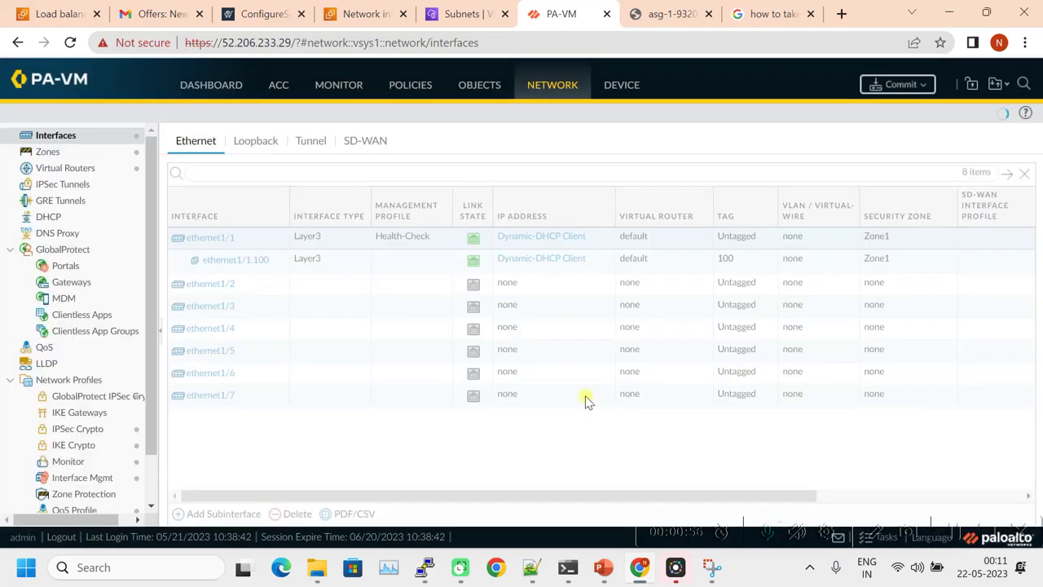
- Start a new security policy rule and enter its name, health-check, fixing typos
{"action": "left_click", "coordinate": [415, 85]}
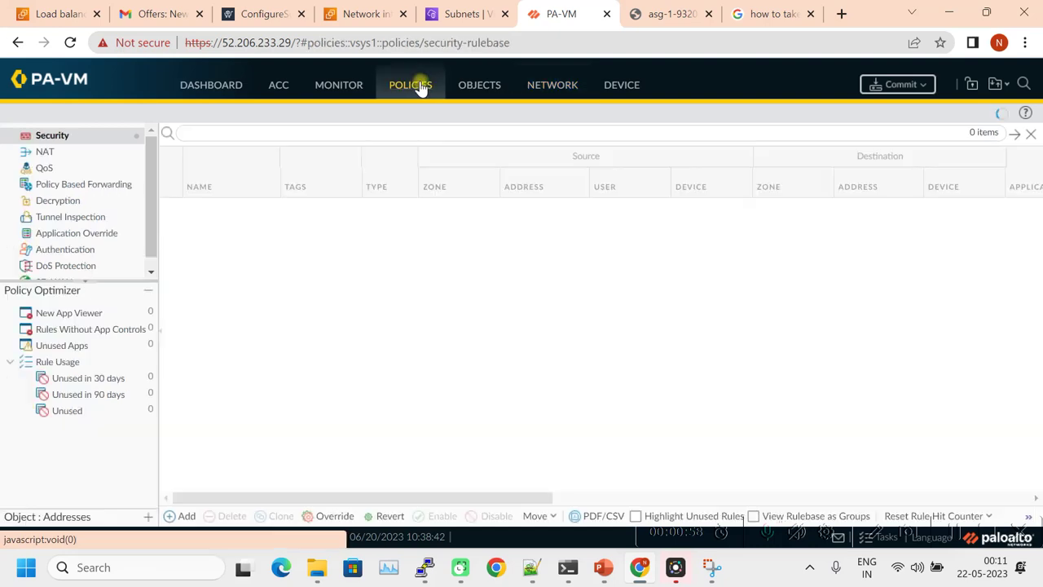
{"action": "left_click", "coordinate": [187, 516]}
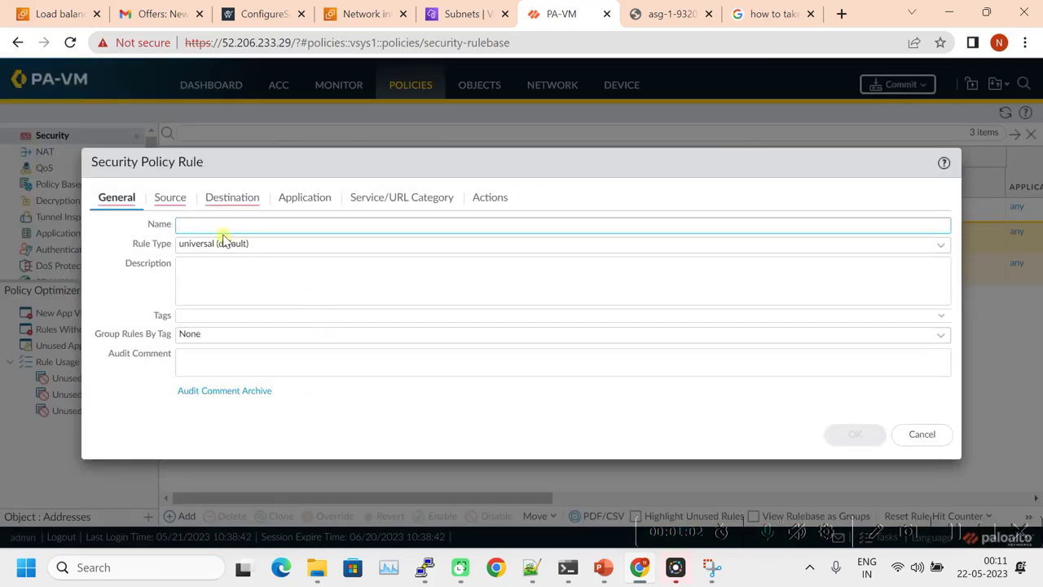
{"action": "type", "text": "health"}
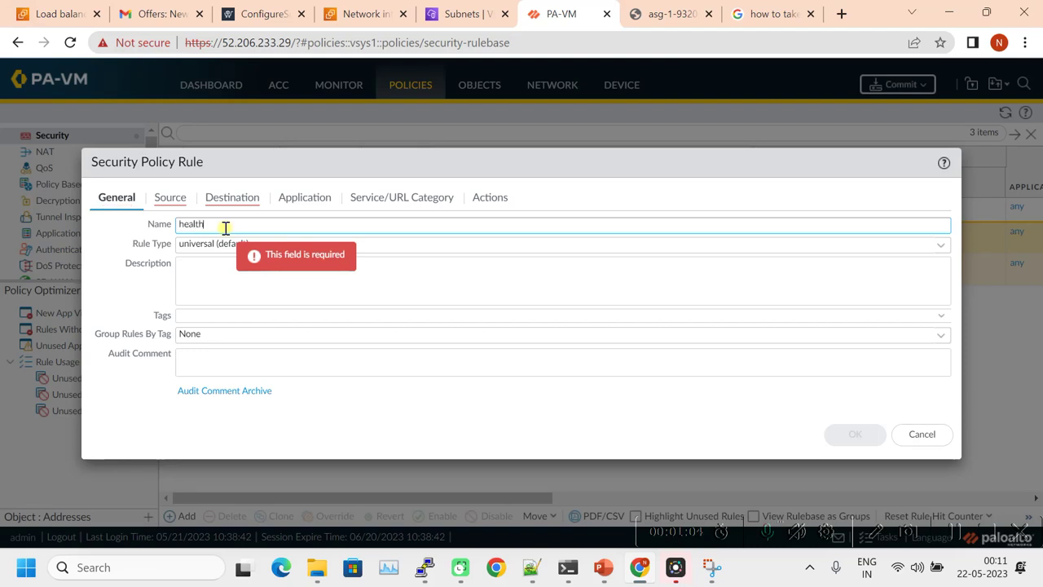
{"action": "key", "text": "BackSpace"}
{"action": "key", "text": "BackSpace"}
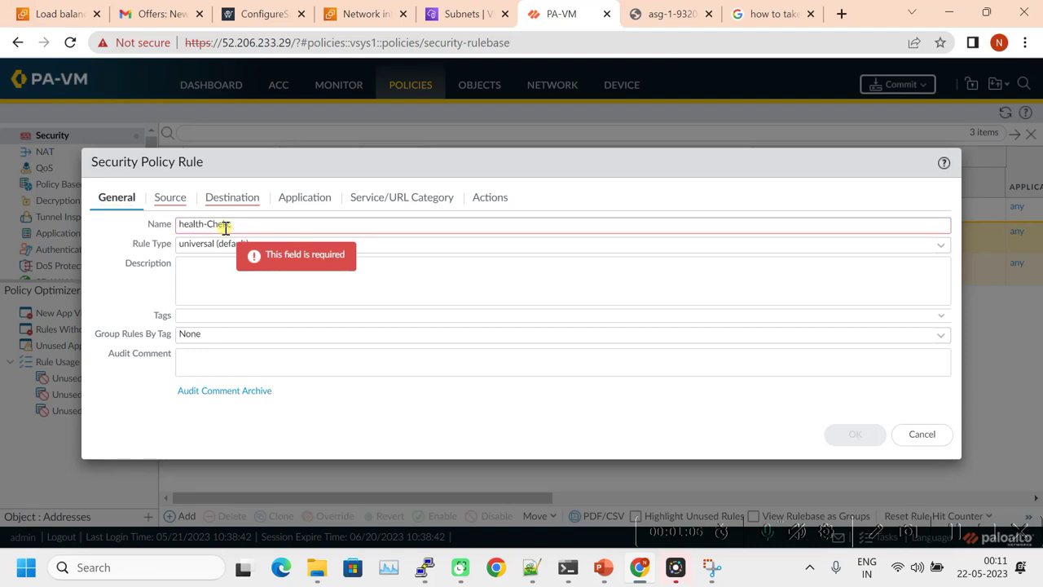
{"action": "key", "text": "BackSpace"}
{"action": "key", "text": "BackSpace"}
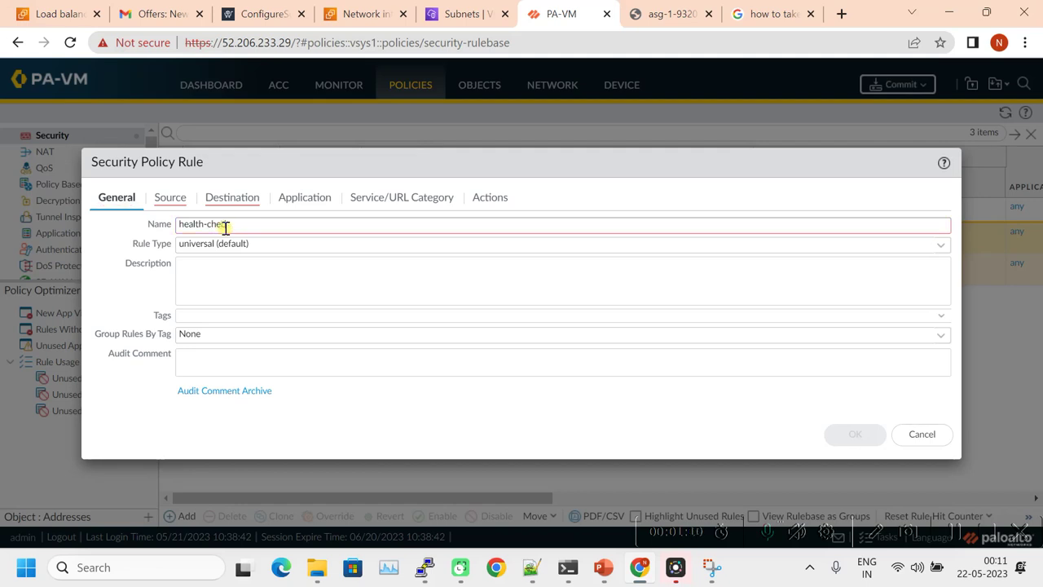
- Set the rule's source zone and destination zone both to helathcheck
{"action": "left_click", "coordinate": [171, 199]}
{"action": "left_click", "coordinate": [108, 398]}
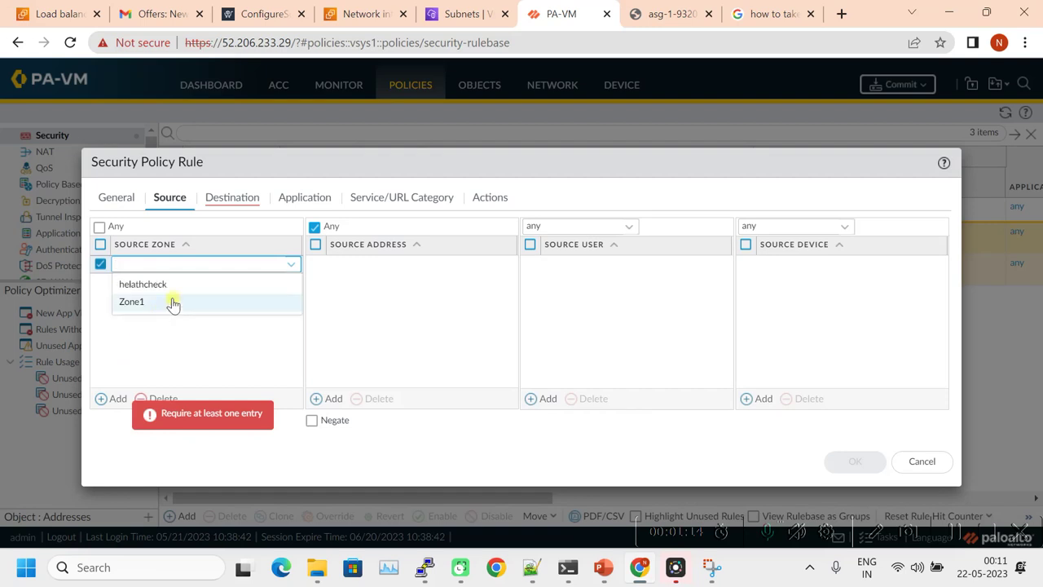
{"action": "left_click", "coordinate": [155, 284]}
{"action": "left_click", "coordinate": [234, 291]}
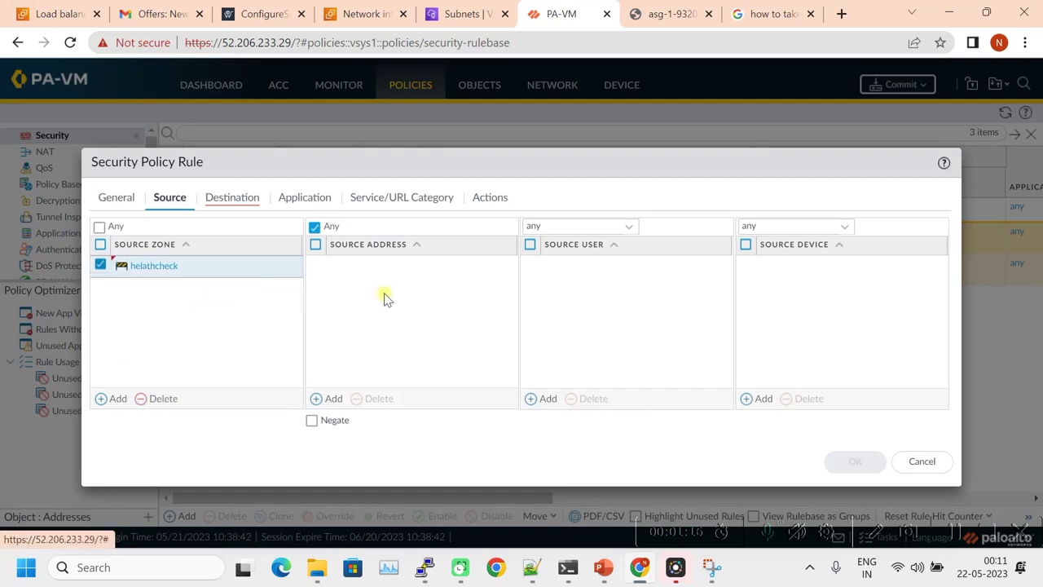
{"action": "left_click", "coordinate": [242, 200]}
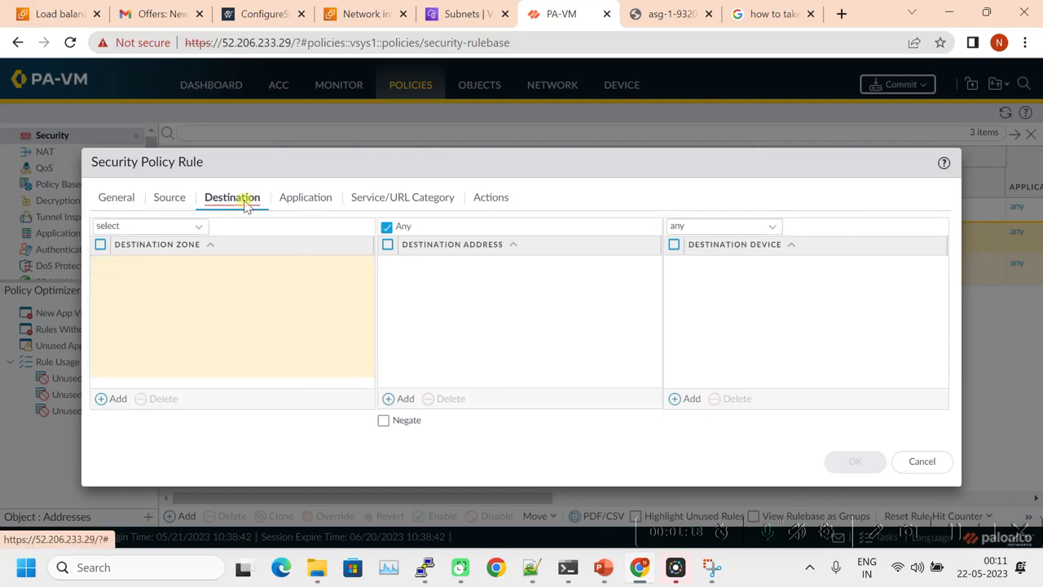
{"action": "left_click", "coordinate": [113, 401]}
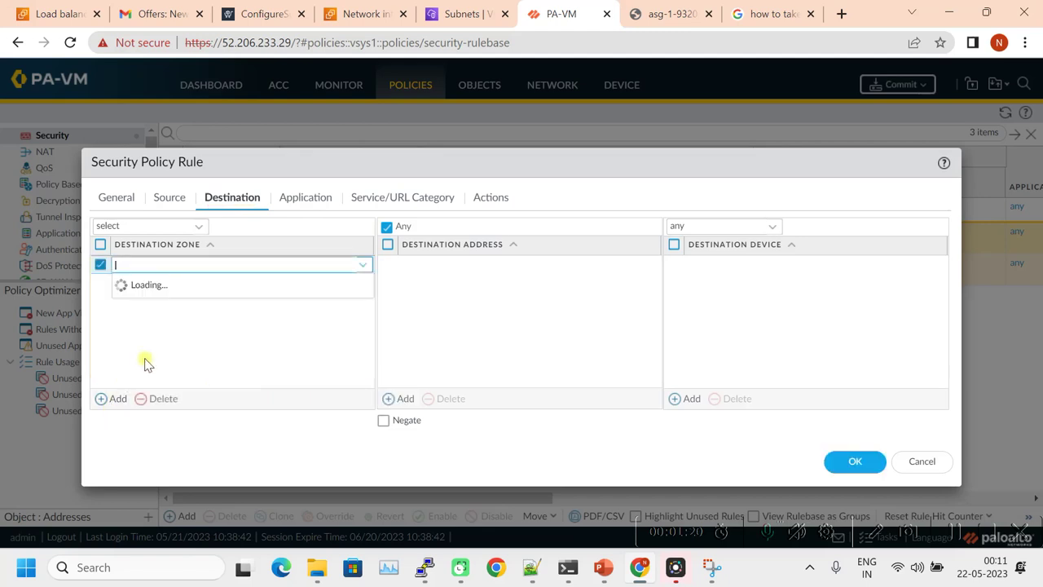
{"action": "left_click", "coordinate": [179, 287]}
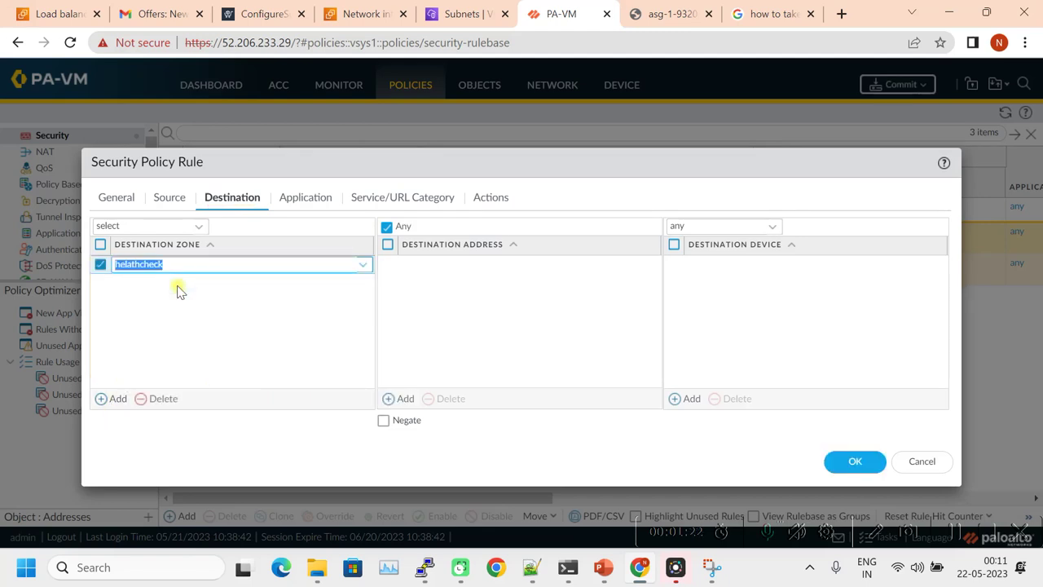
{"action": "left_click", "coordinate": [173, 198]}
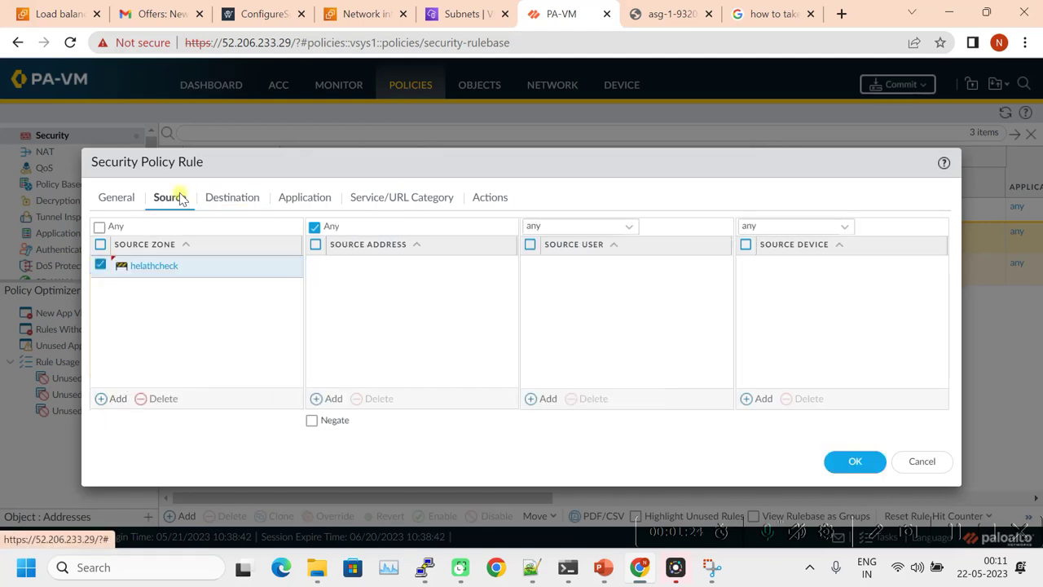
{"action": "left_click", "coordinate": [229, 204]}
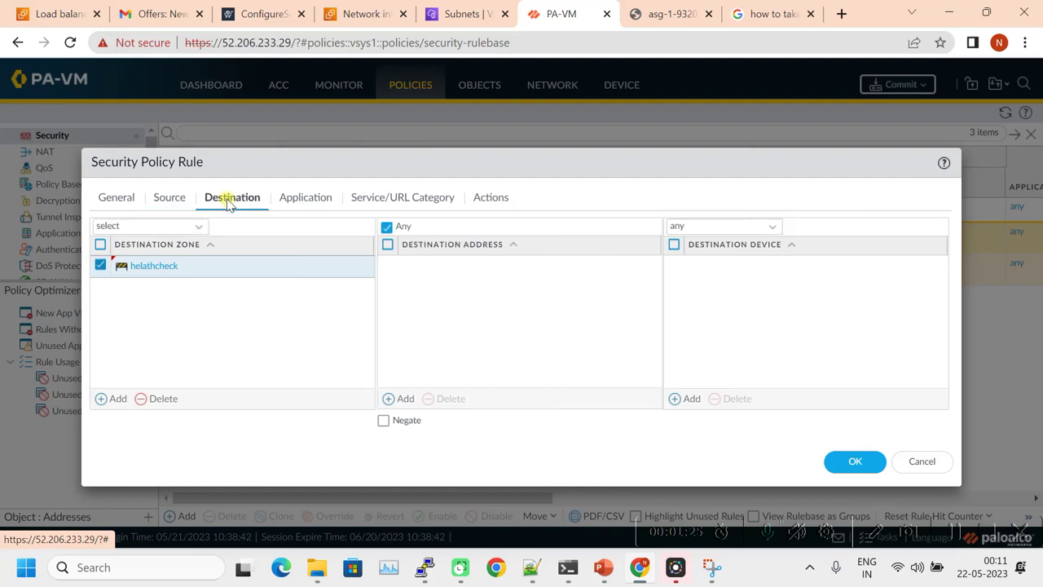
{"action": "left_click", "coordinate": [307, 201]}
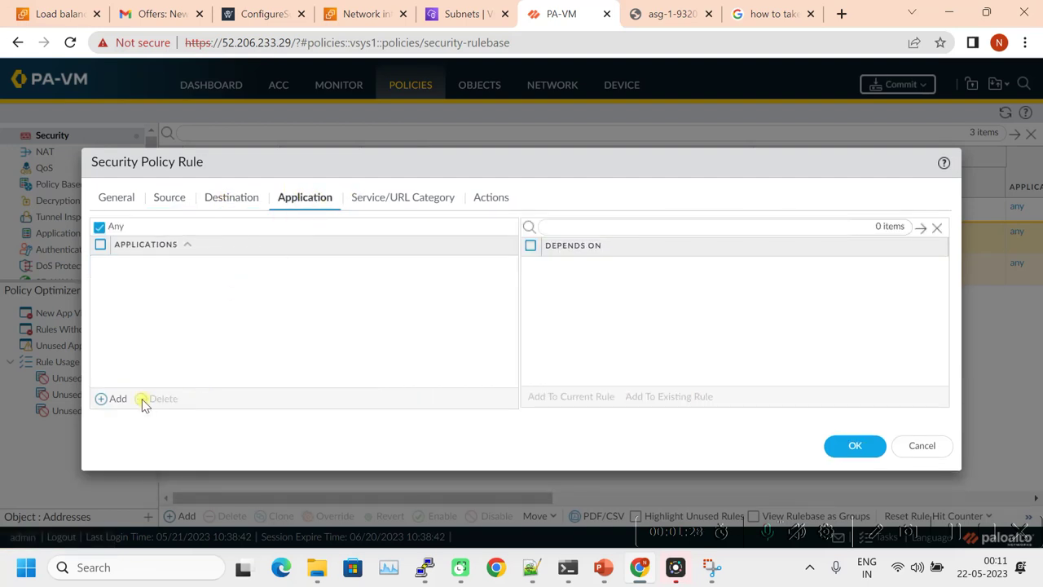
- Add service-http and service-https as the rule's services
{"action": "left_click", "coordinate": [115, 403]}
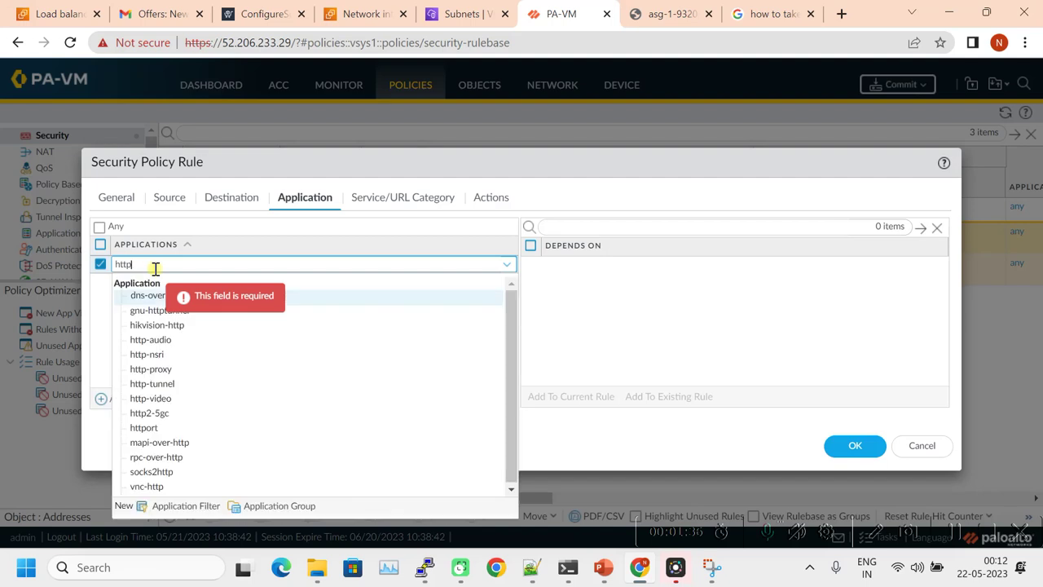
{"action": "key", "text": "BackSpace"}
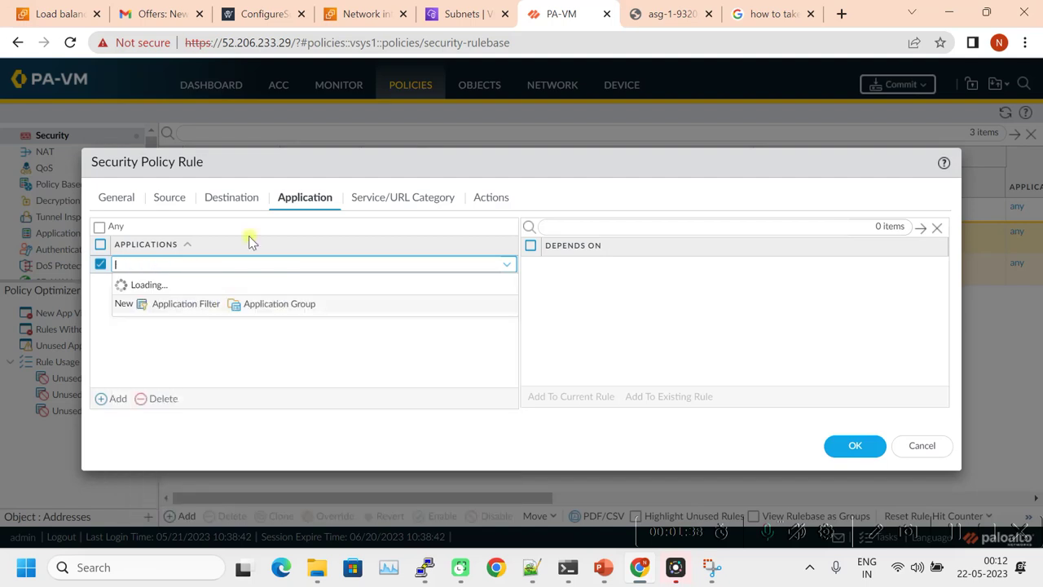
{"action": "left_click", "coordinate": [373, 201]}
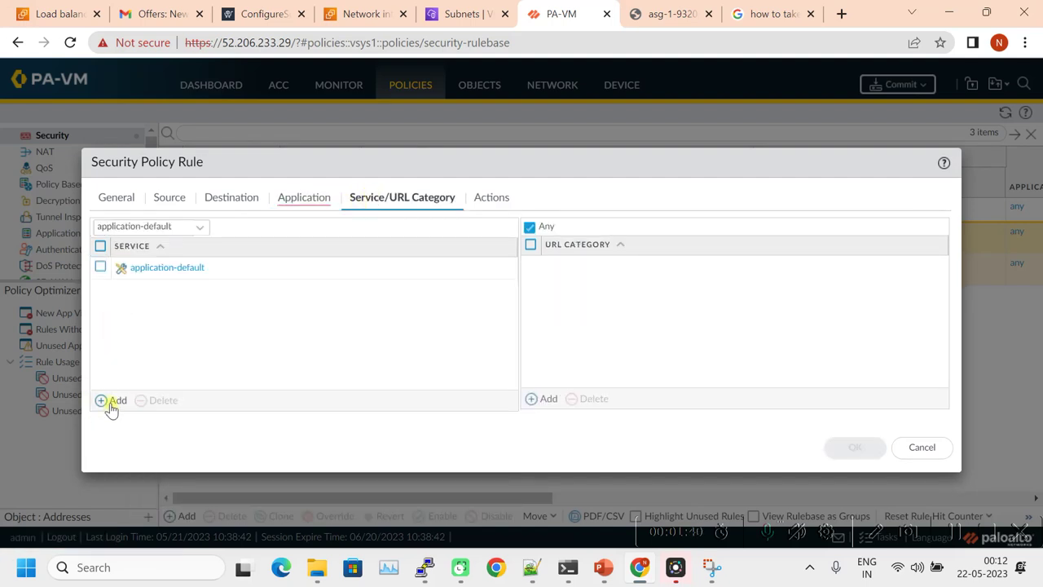
{"action": "left_click", "coordinate": [111, 401]}
{"action": "left_click", "coordinate": [177, 302]}
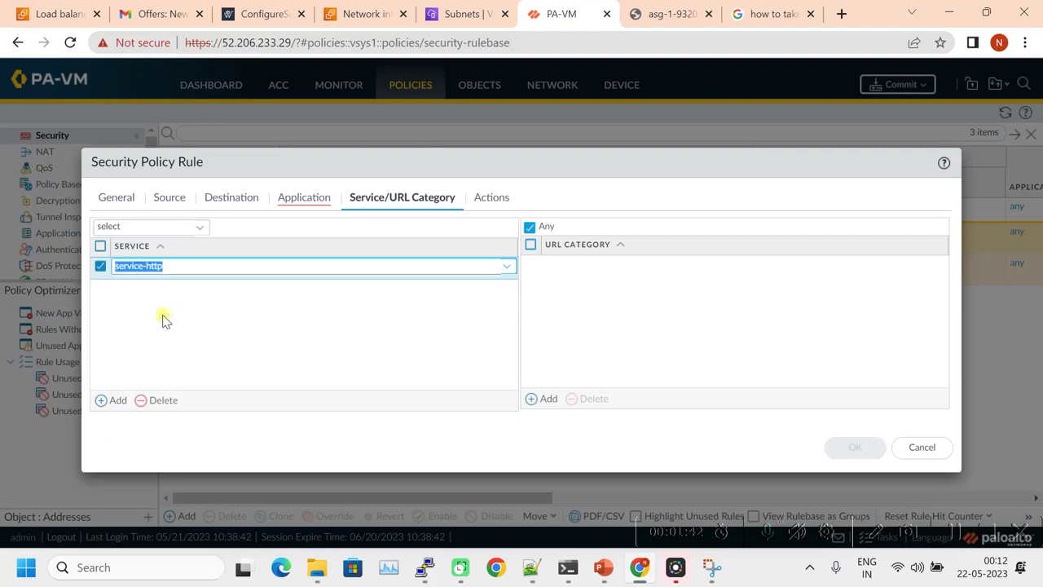
{"action": "left_click", "coordinate": [118, 401]}
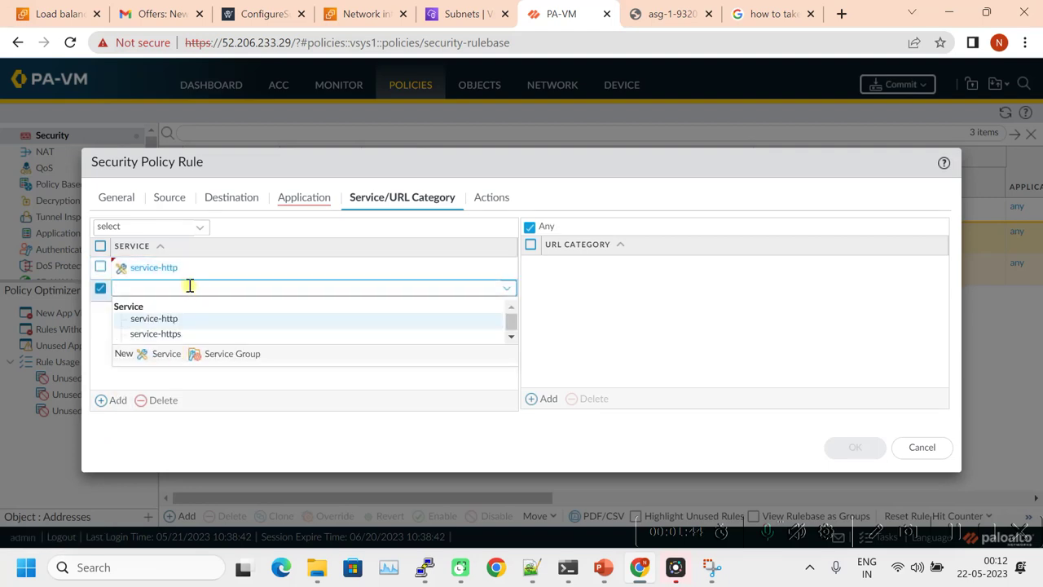
{"action": "left_click", "coordinate": [177, 333]}
- Confirm the action is Allow, set Application to Any, and save the health-check rule
{"action": "left_click", "coordinate": [491, 198]}
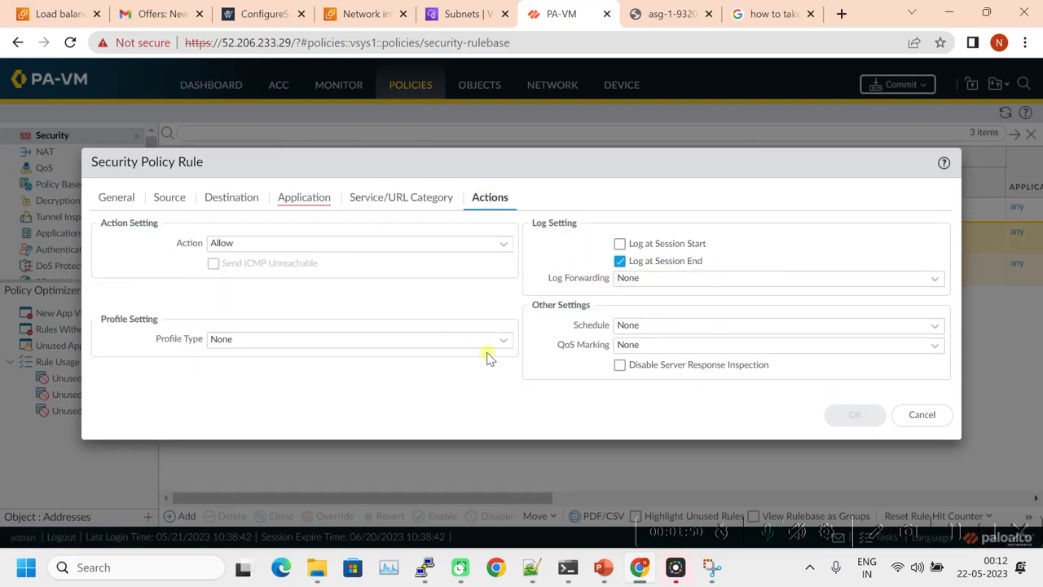
{"action": "left_click", "coordinate": [307, 201]}
{"action": "left_click", "coordinate": [100, 228]}
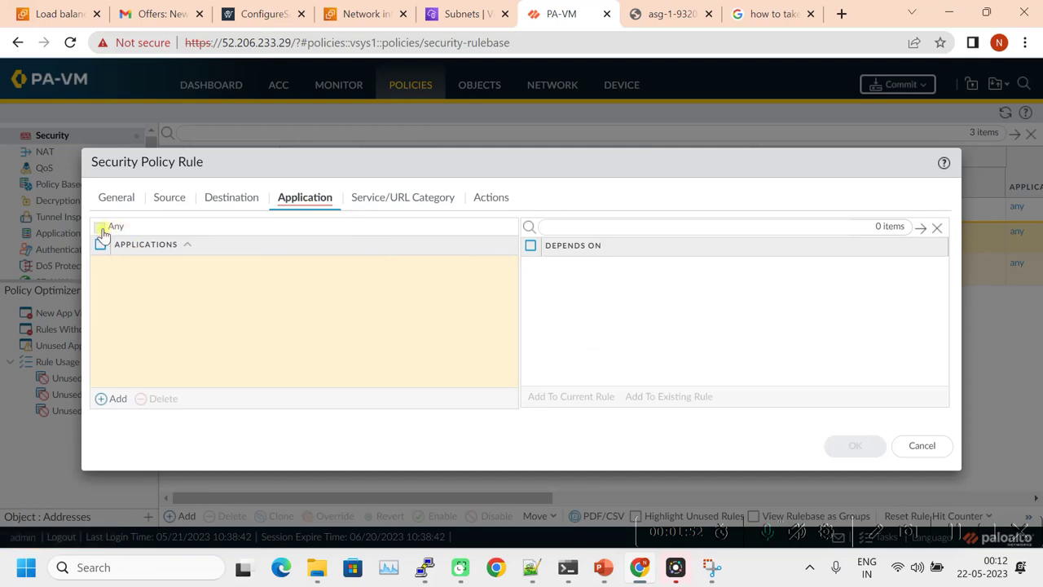
{"action": "left_click", "coordinate": [857, 447]}
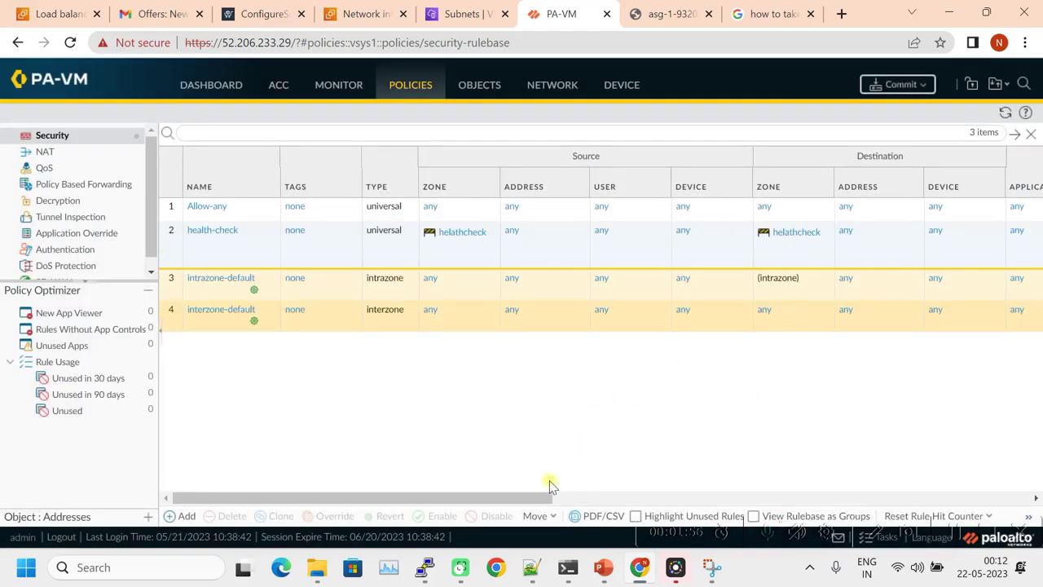
- Drag health-check above Allow-any to make it rule 1, then commit the configuration
{"action": "left_click", "coordinate": [205, 254]}
{"action": "left_click_drag", "start_coordinate": [205, 255], "coordinate": [170, 202]}
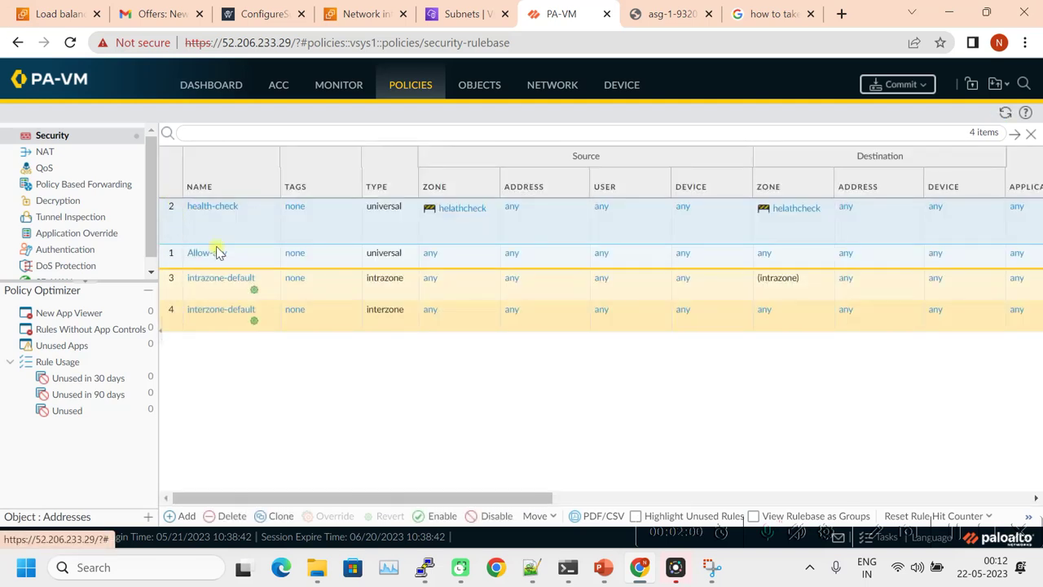
{"action": "left_click", "coordinate": [903, 88]}
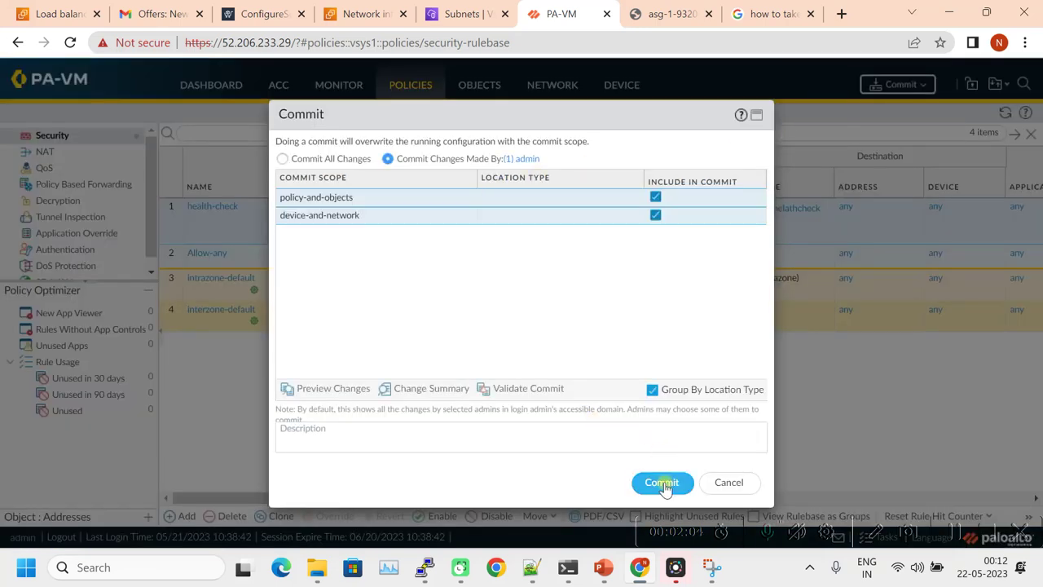
{"action": "left_click", "coordinate": [661, 483]}
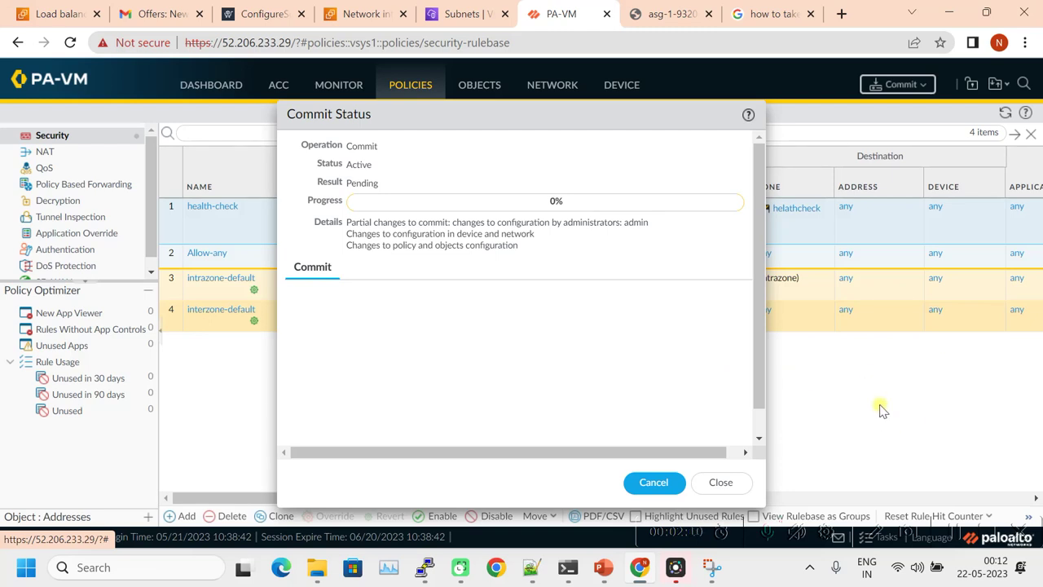
{"action": "left_click", "coordinate": [720, 482]}
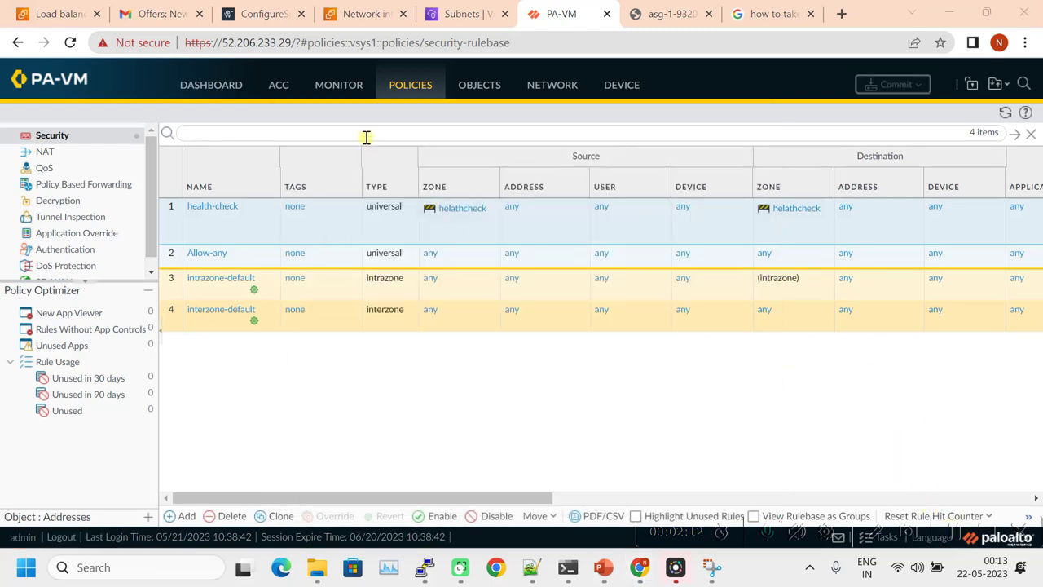
- Scroll across the rulebase to check hit counts, then view the traffic logs
{"action": "left_click_drag", "start_coordinate": [465, 498], "coordinate": [840, 498]}
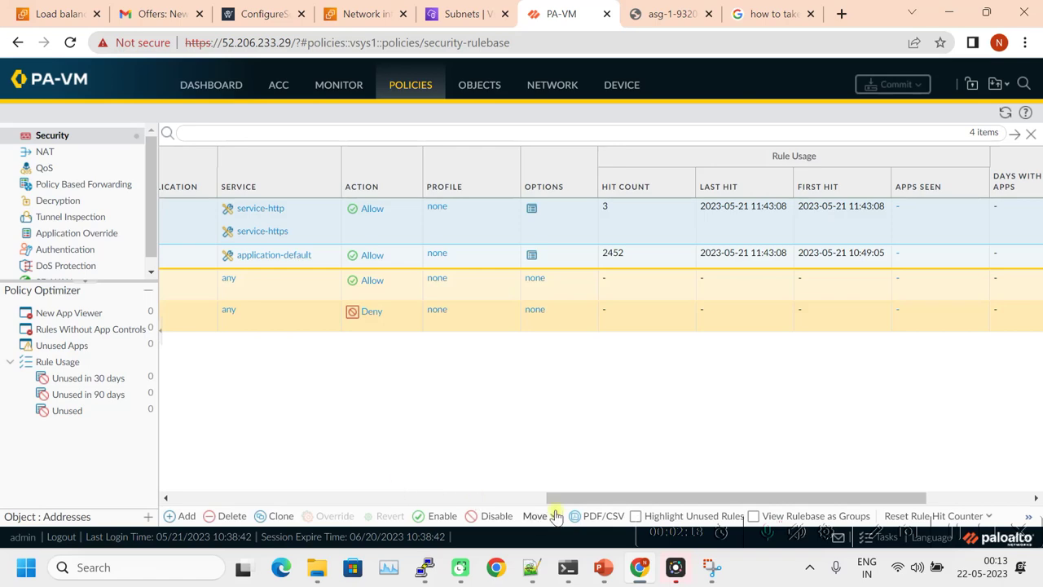
{"action": "left_click_drag", "start_coordinate": [617, 496], "coordinate": [186, 481]}
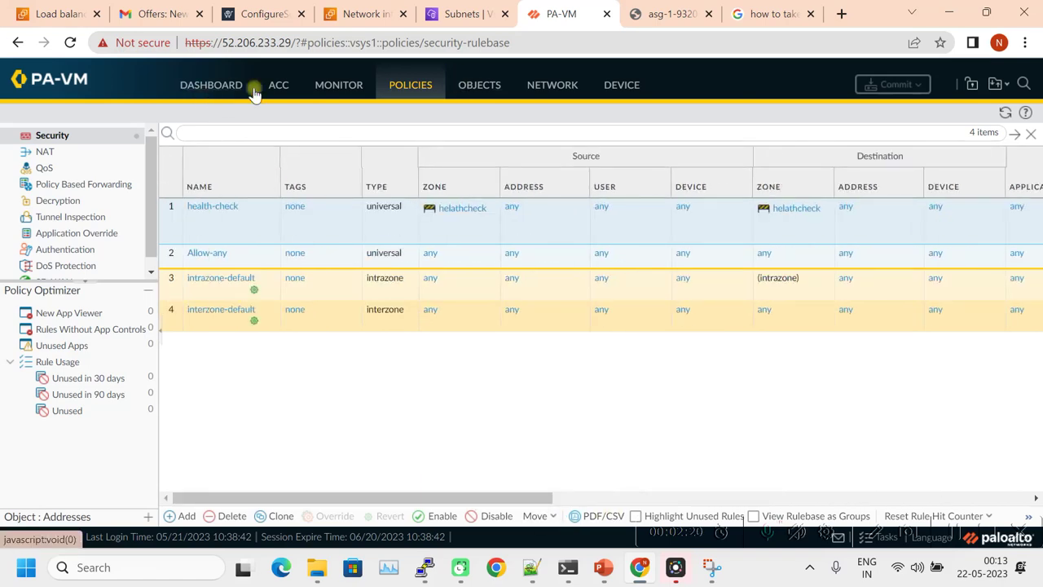
{"action": "left_click", "coordinate": [367, 91]}
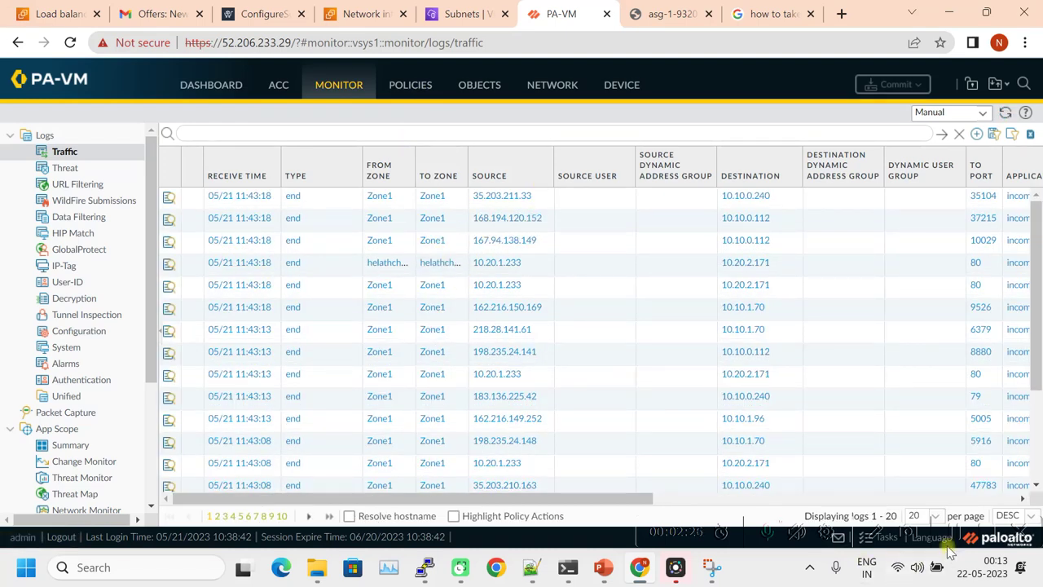
- Delete the Allow-any rule from the security rulebase, confirming with Yes
{"action": "left_click", "coordinate": [412, 87]}
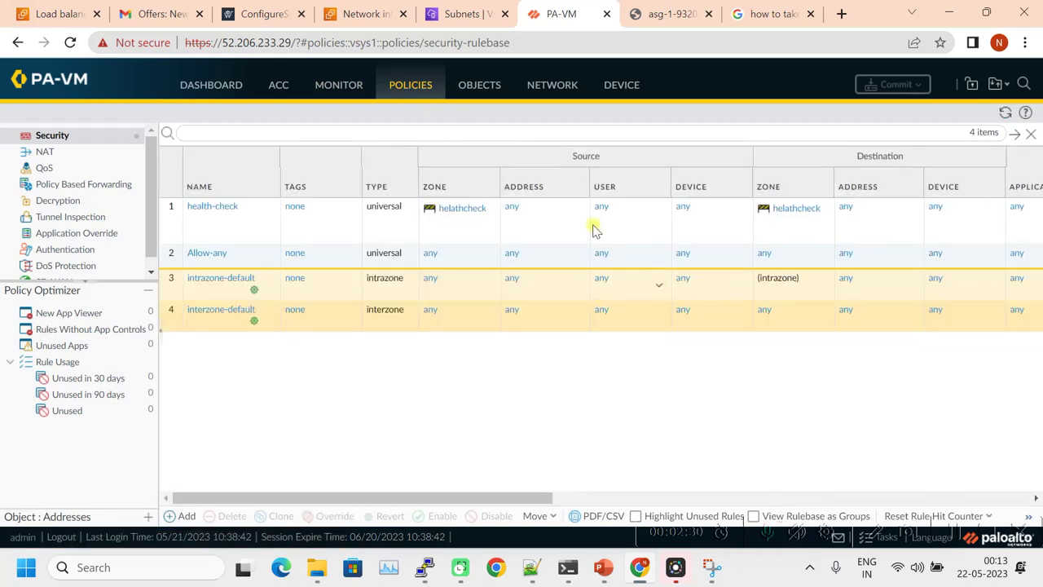
{"action": "left_click", "coordinate": [173, 265]}
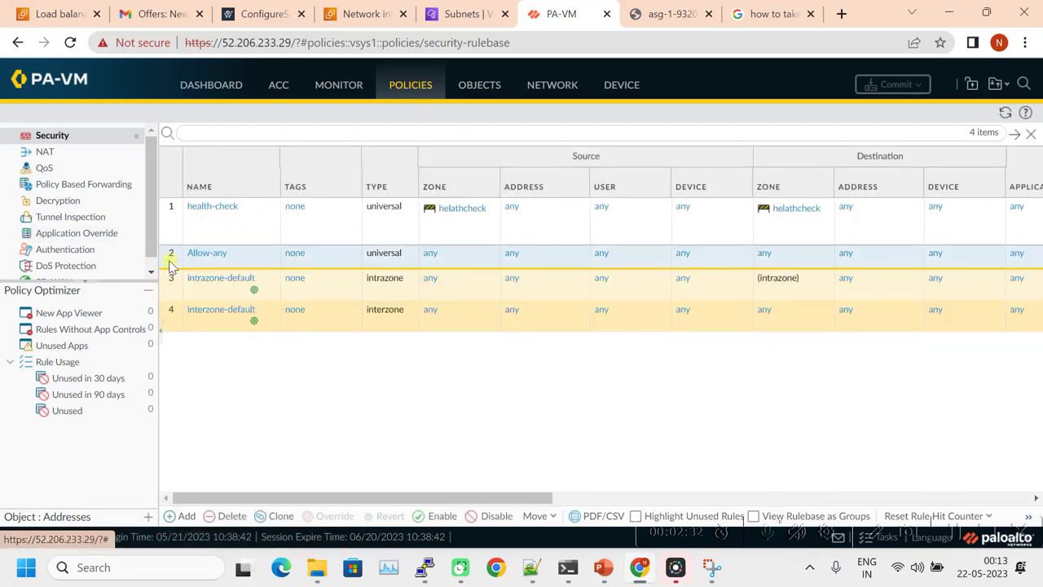
{"action": "left_click", "coordinate": [242, 520]}
{"action": "left_click", "coordinate": [538, 346]}
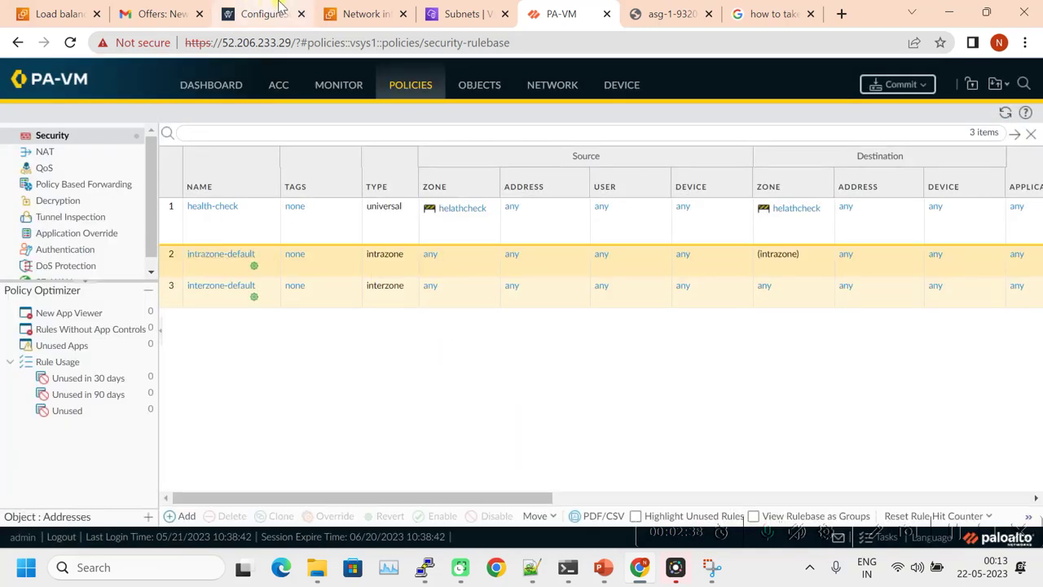
{"action": "left_click", "coordinate": [358, 15]}
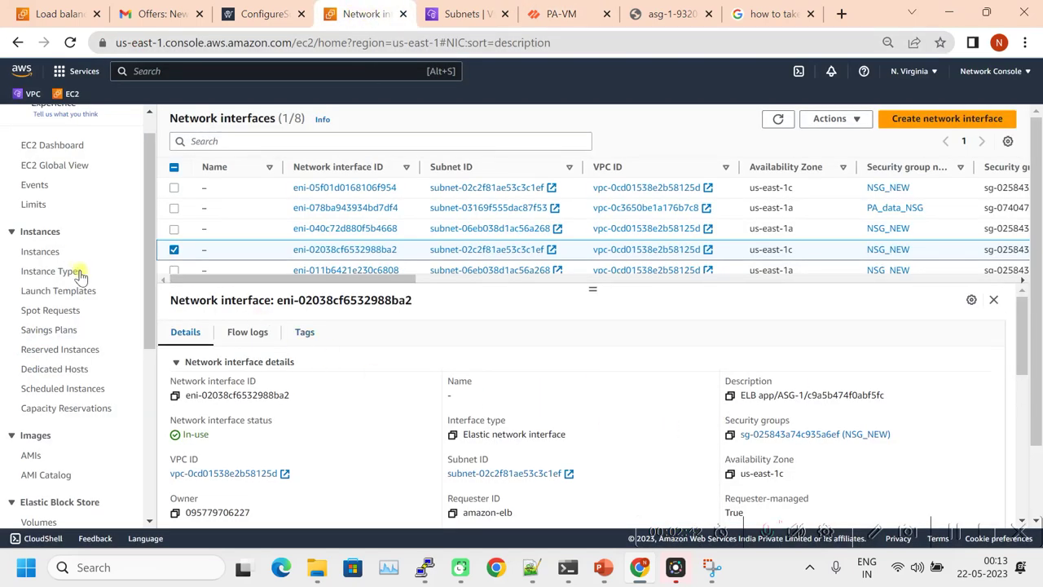
{"action": "scroll", "coordinate": [193, 377], "scroll_direction": "down", "scroll_amount": 2}
{"action": "scroll", "coordinate": [102, 423], "scroll_direction": "down", "scroll_amount": 4}
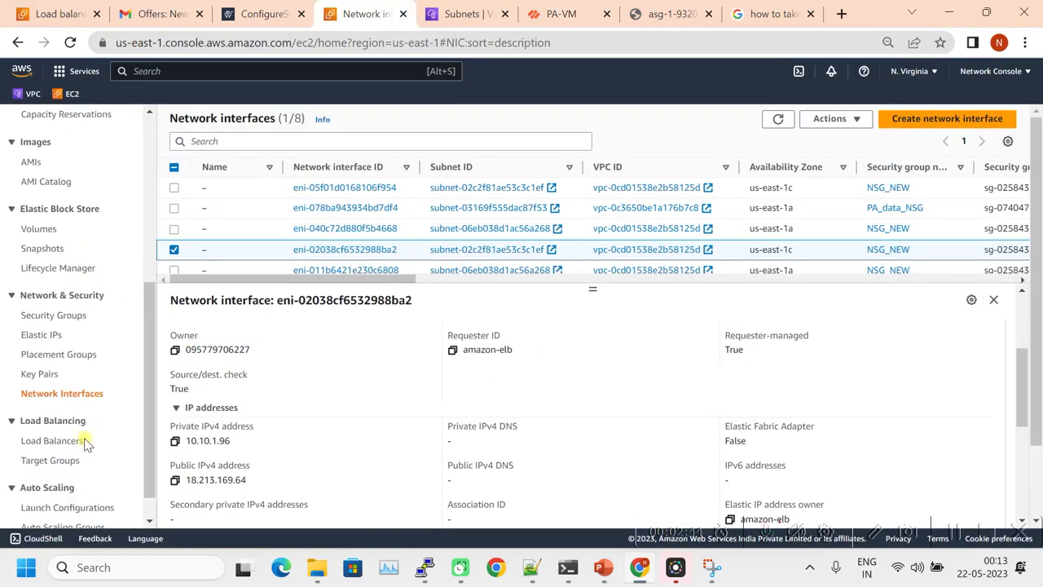
{"action": "left_click", "coordinate": [64, 417]}
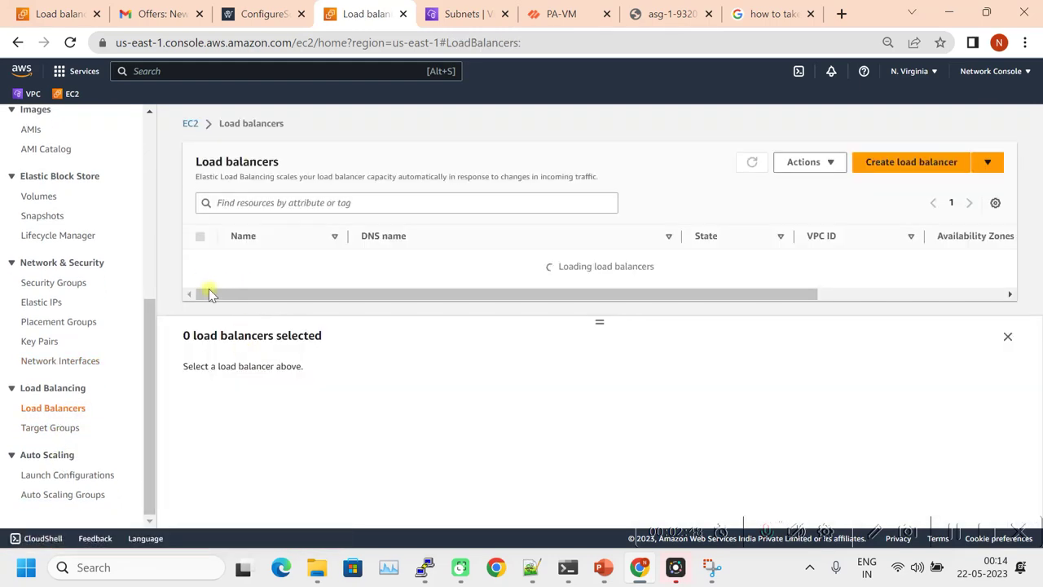
{"action": "left_click", "coordinate": [201, 270]}
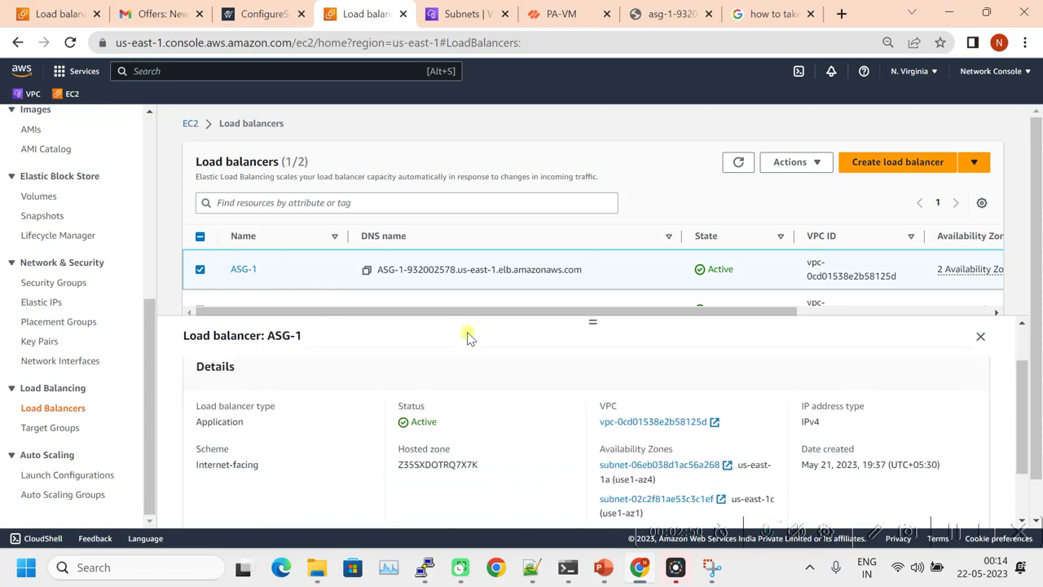
{"action": "left_click", "coordinate": [367, 382]}
{"action": "left_click_drag", "start_coordinate": [579, 319], "coordinate": [621, 155]}
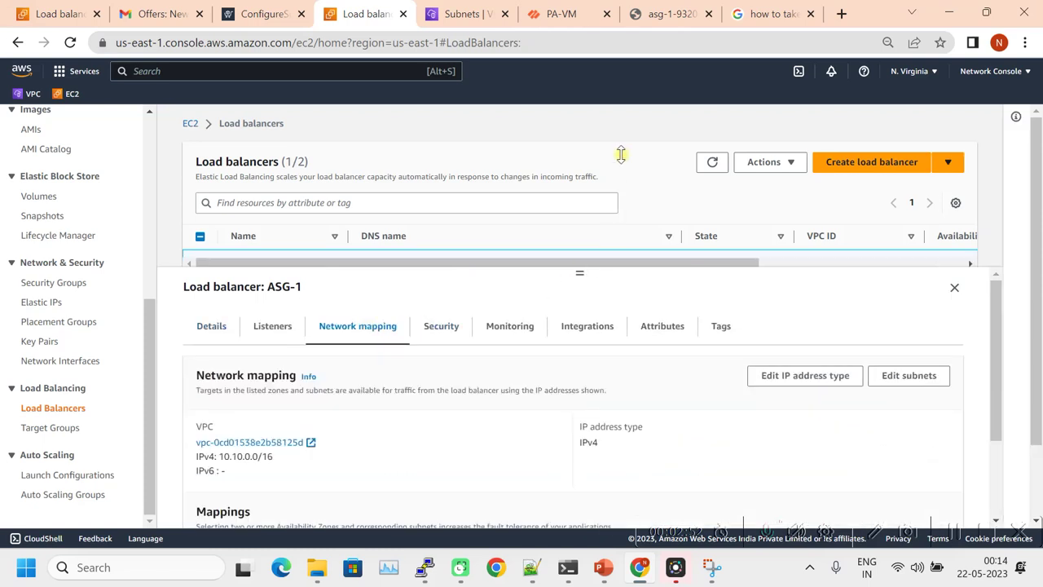
{"action": "scroll", "coordinate": [424, 405], "scroll_direction": "down", "scroll_amount": 5}
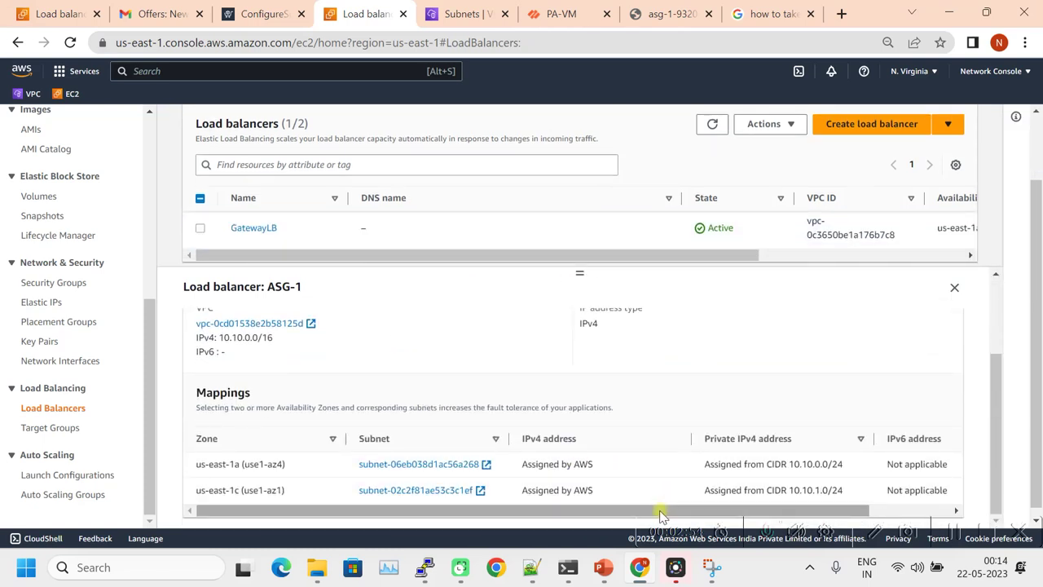
{"action": "left_click_drag", "start_coordinate": [660, 516], "coordinate": [415, 512]}
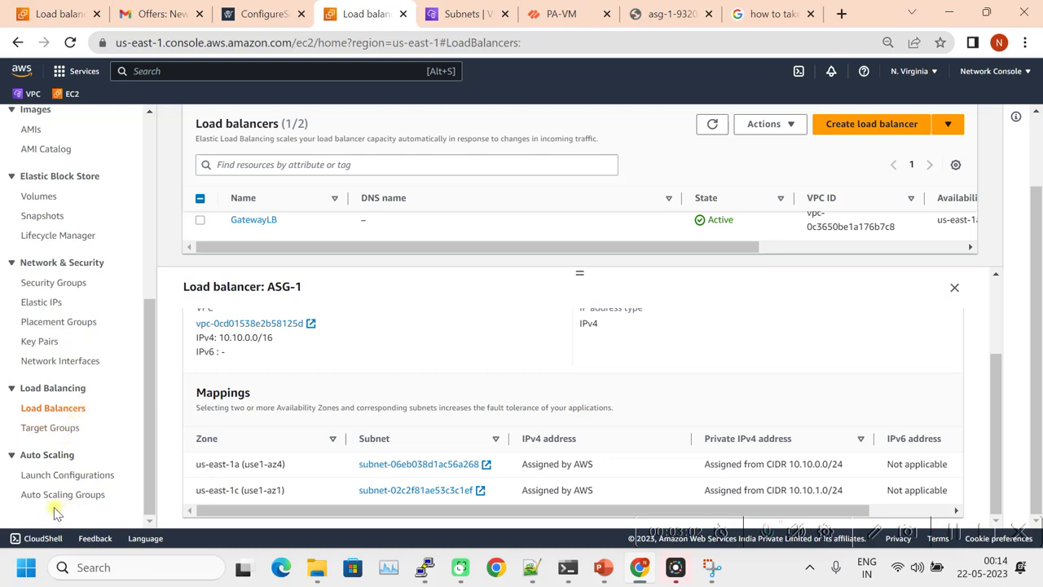
{"action": "scroll", "coordinate": [51, 305], "scroll_direction": "up", "scroll_amount": 3}
{"action": "scroll", "coordinate": [81, 449], "scroll_direction": "down", "scroll_amount": 3}
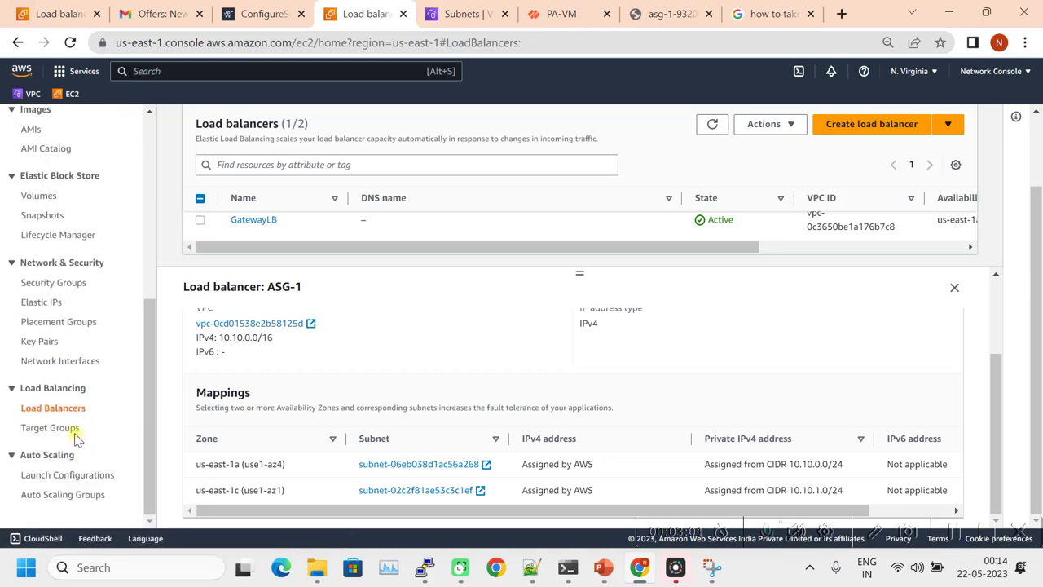
{"action": "left_click", "coordinate": [70, 362]}
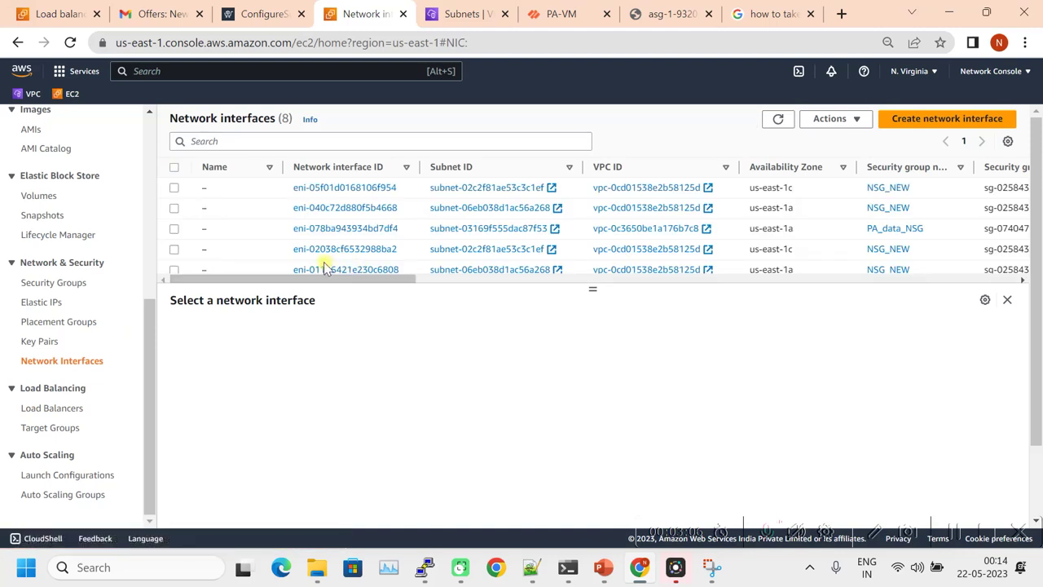
- Sort the EC2 network interfaces by Description in ascending order
{"action": "scroll", "coordinate": [495, 213], "scroll_direction": "down", "scroll_amount": 2}
{"action": "left_click_drag", "start_coordinate": [344, 261], "coordinate": [526, 269]}
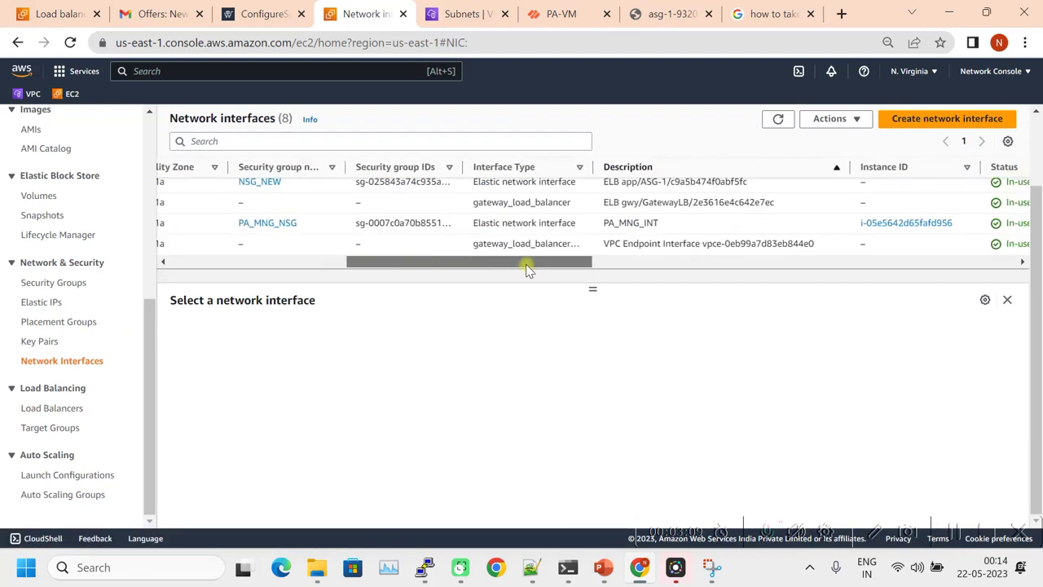
{"action": "left_click", "coordinate": [825, 169]}
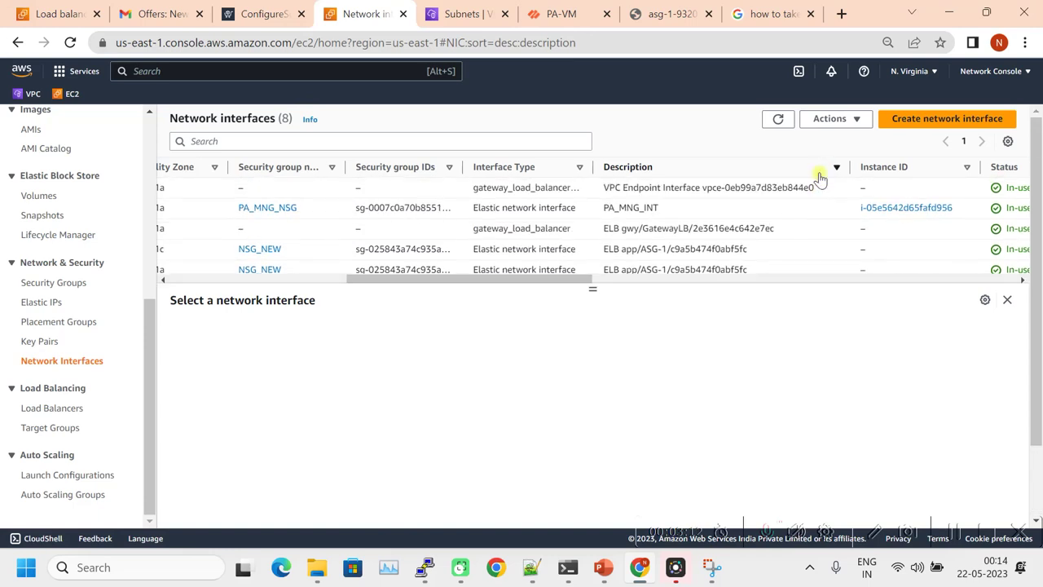
{"action": "left_click", "coordinate": [817, 173]}
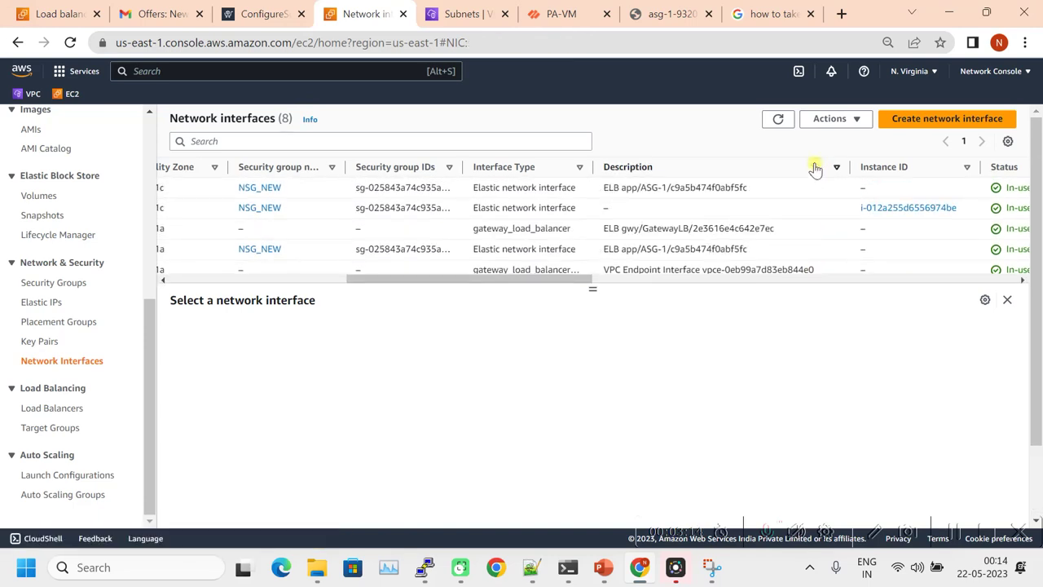
{"action": "left_click", "coordinate": [815, 168]}
{"action": "scroll", "coordinate": [799, 198], "scroll_direction": "down", "scroll_amount": 2}
{"action": "scroll", "coordinate": [798, 198], "scroll_direction": "up", "scroll_amount": 2}
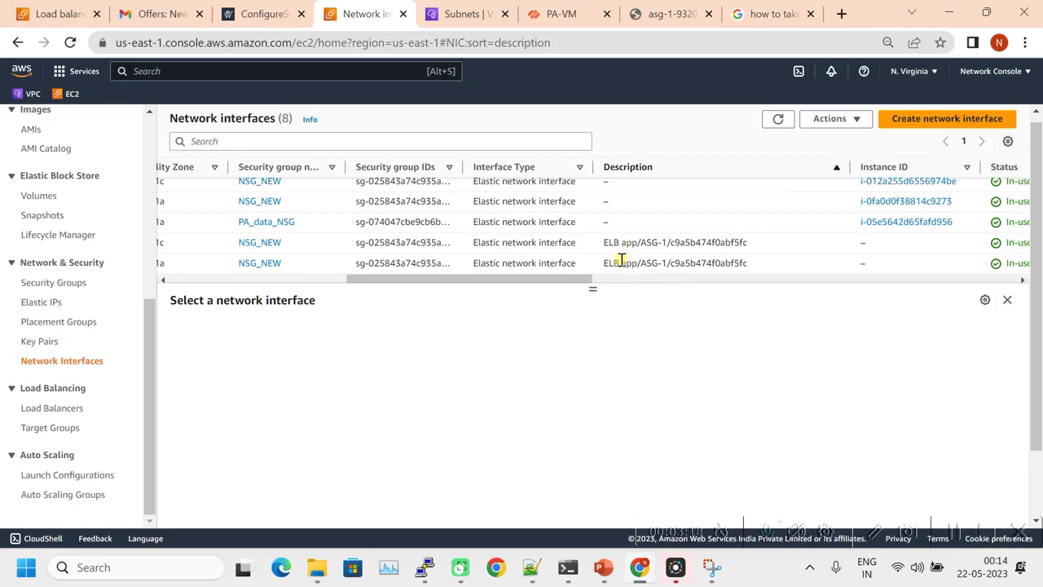
- Name the two ASG-1 load balancer interfaces ALB_IP1 and ALB_IP2, then sort by Name descending
{"action": "left_click_drag", "start_coordinate": [585, 288], "coordinate": [207, 274]}
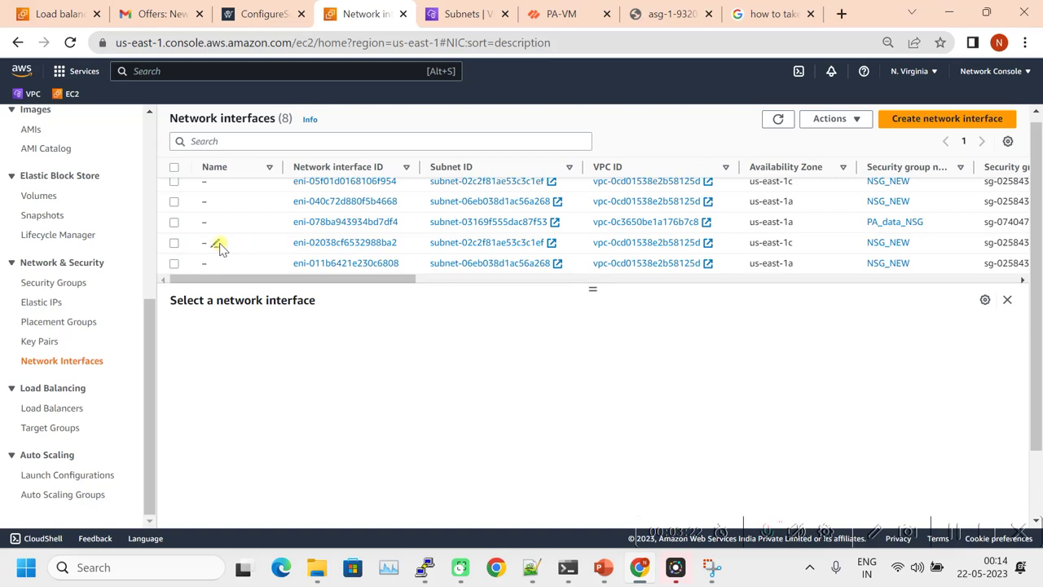
{"action": "left_click", "coordinate": [217, 244]}
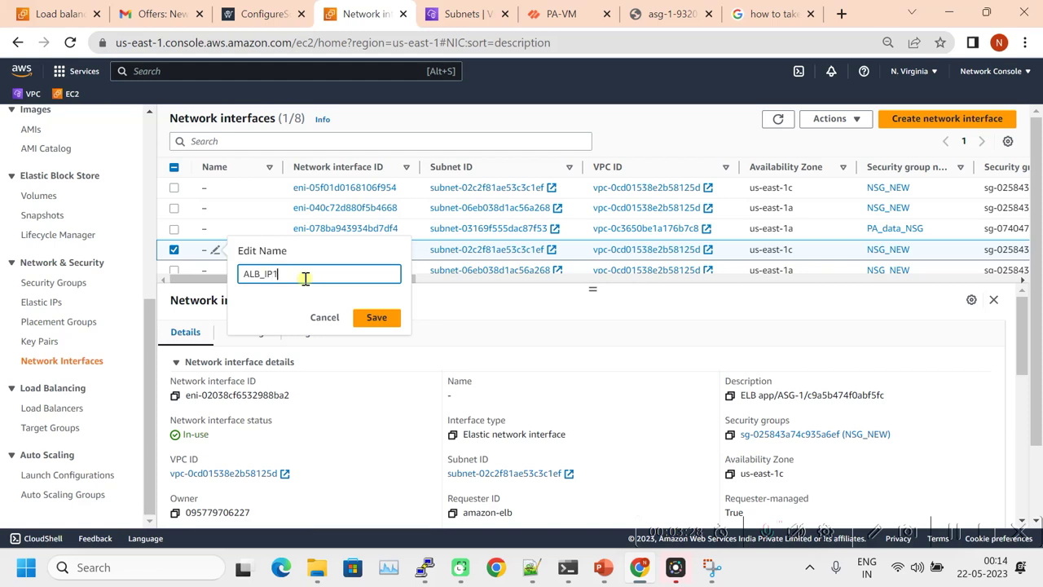
{"action": "left_click", "coordinate": [376, 317]}
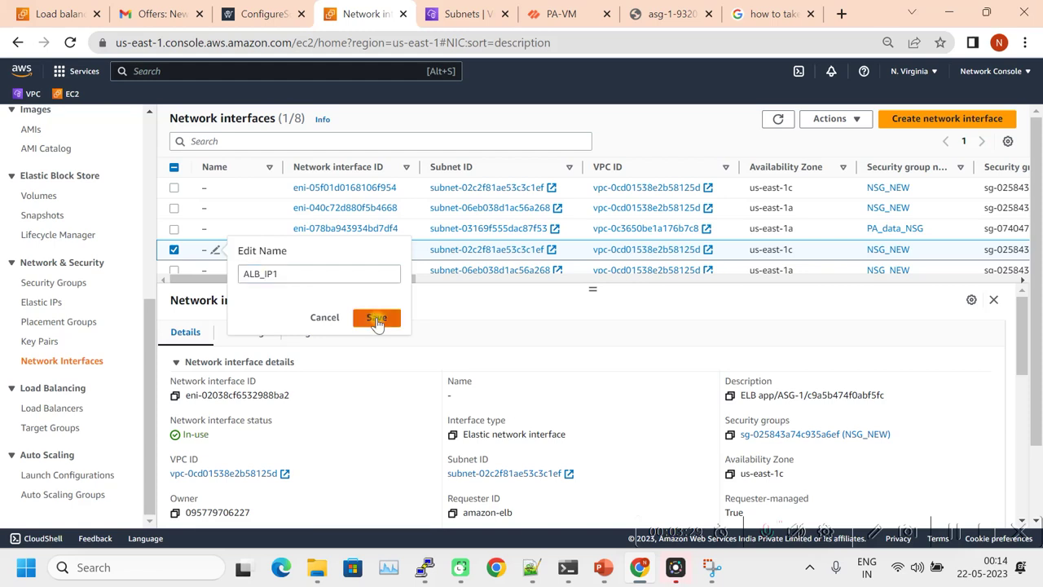
{"action": "left_click", "coordinate": [216, 270]}
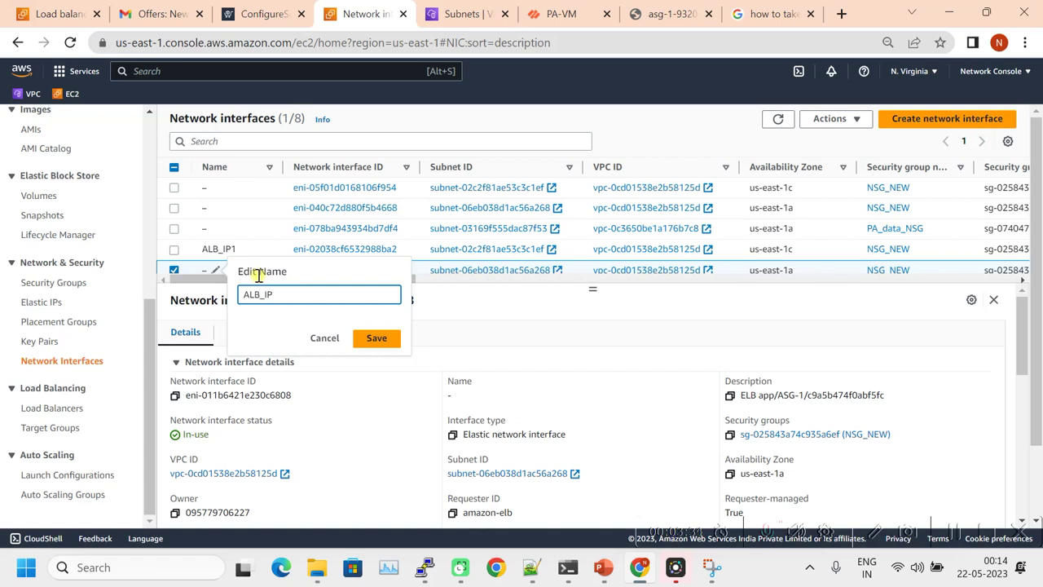
{"action": "left_click", "coordinate": [375, 337]}
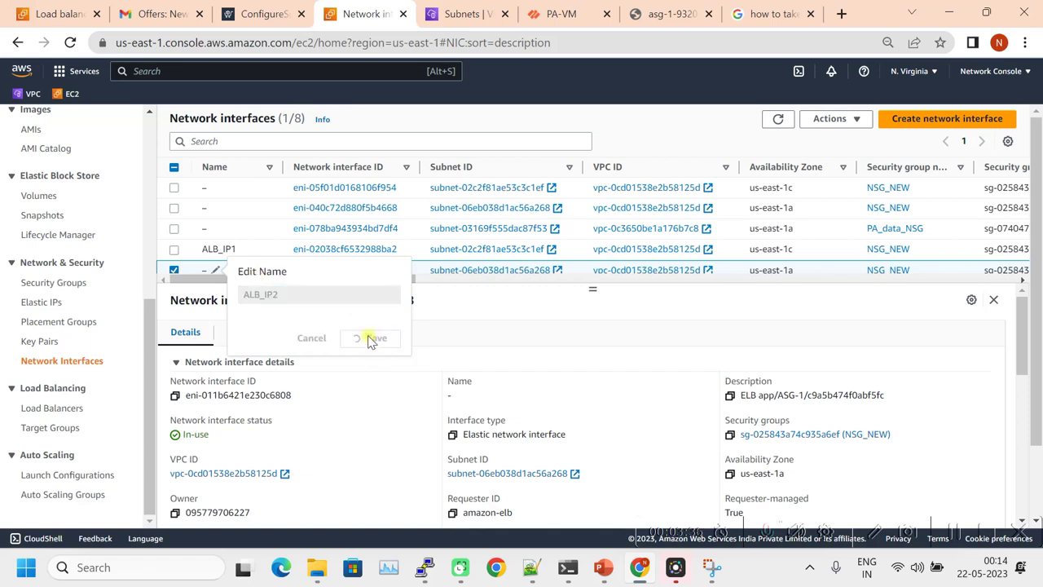
{"action": "left_click", "coordinate": [270, 168]}
{"action": "left_click", "coordinate": [269, 168]}
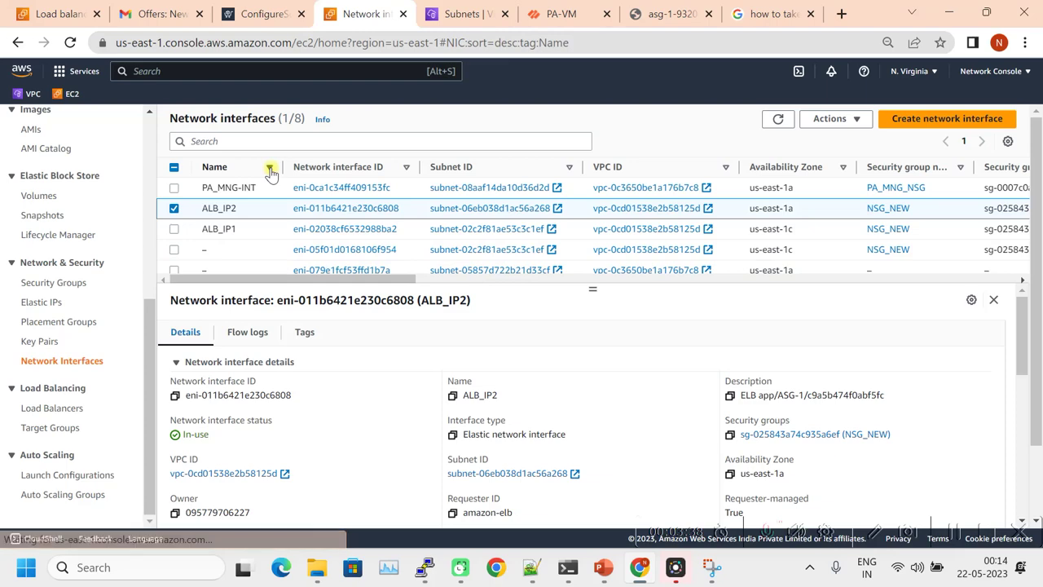
- Select ALB_IP2's private IPv4 10.10.0.240, then ALB_IP1's address 10.10.1.96
{"action": "left_click_drag", "start_coordinate": [396, 279], "coordinate": [750, 282]}
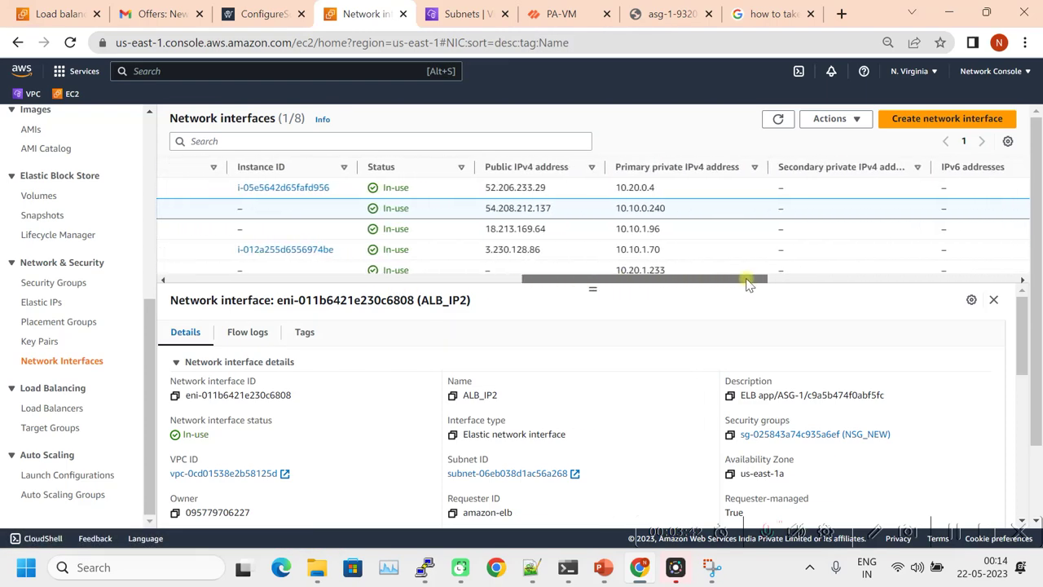
{"action": "left_click_drag", "start_coordinate": [669, 210], "coordinate": [617, 208]}
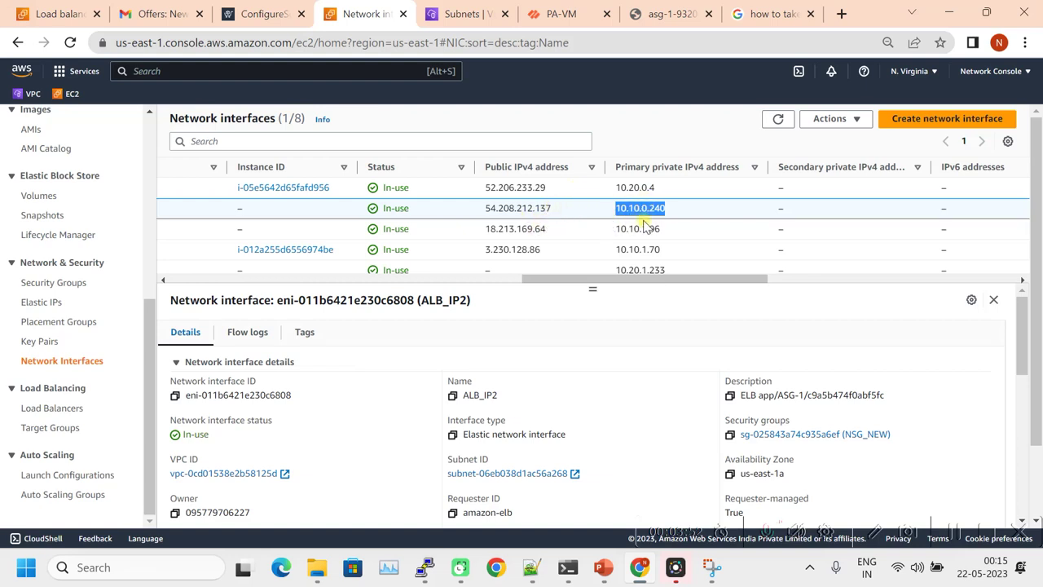
{"action": "left_click_drag", "start_coordinate": [669, 213], "coordinate": [617, 208]}
{"action": "left_click_drag", "start_coordinate": [667, 233], "coordinate": [619, 233]}
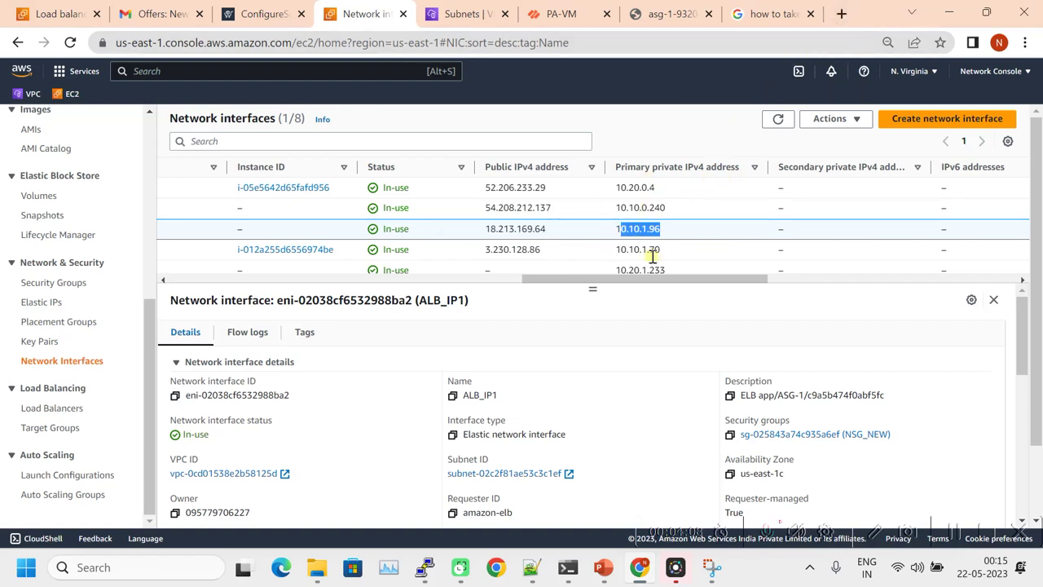
{"action": "left_click_drag", "start_coordinate": [662, 230], "coordinate": [607, 234]}
{"action": "key", "text": "ctrl+c"}
- Launch Notepad and paste 10.10.1.96 into it
{"action": "left_click", "coordinate": [26, 567]}
{"action": "type", "text": "ntoe"}
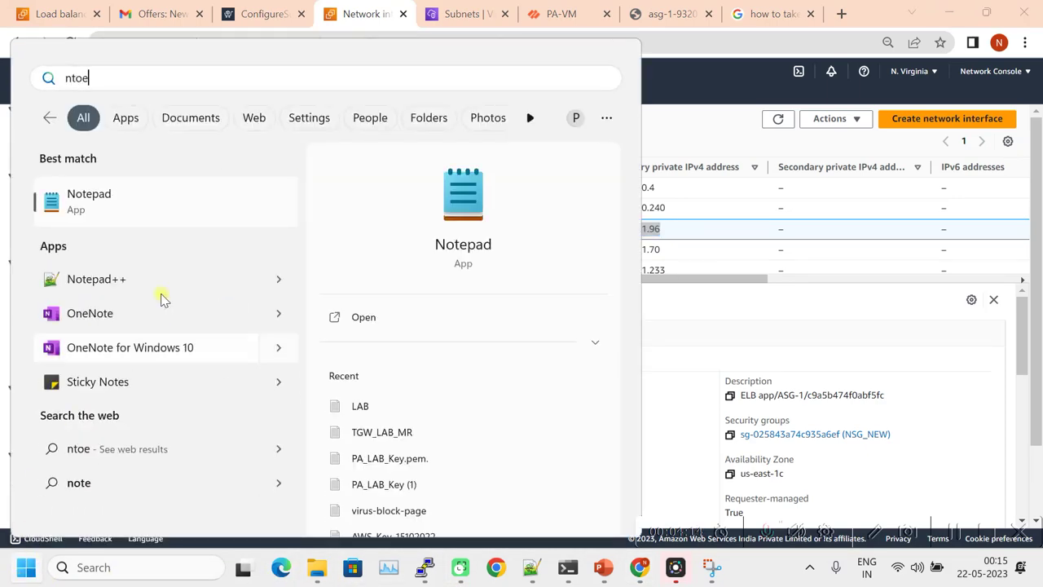
{"action": "left_click", "coordinate": [156, 204]}
{"action": "key", "text": "ctrl+v"}
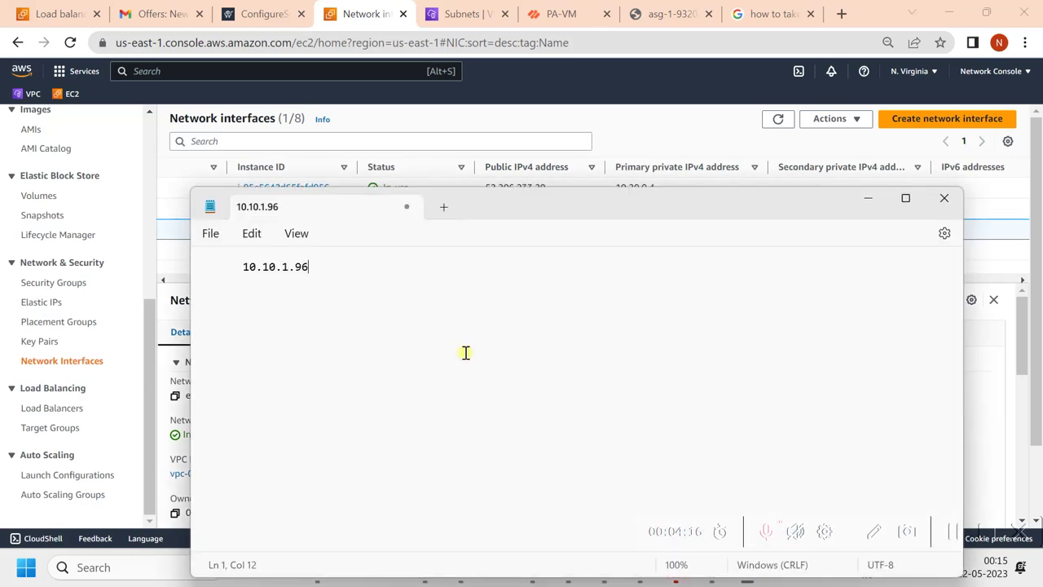
{"action": "left_click_drag", "start_coordinate": [591, 219], "coordinate": [647, 403]}
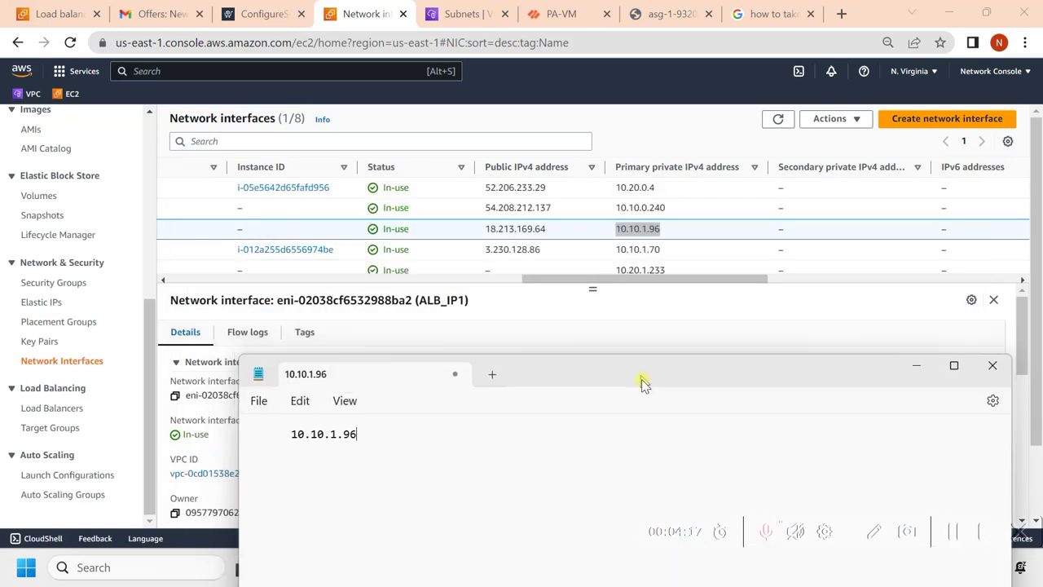
- Copy ALB_IP2's address 10.10.0.240 into the Notepad list
{"action": "left_click", "coordinate": [673, 210]}
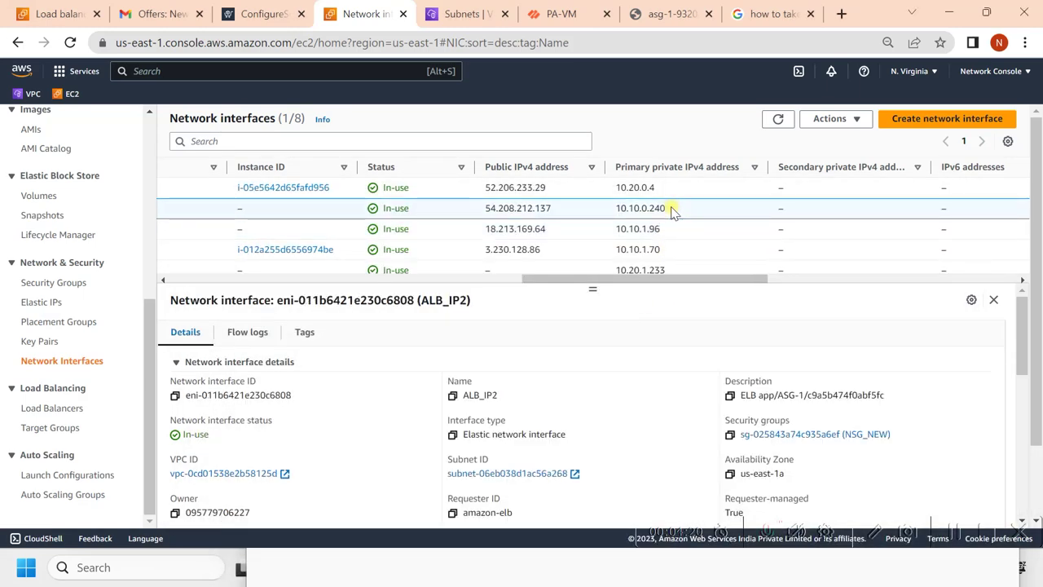
{"action": "left_click_drag", "start_coordinate": [670, 211], "coordinate": [604, 215]}
{"action": "key", "text": "ctrl+c"}
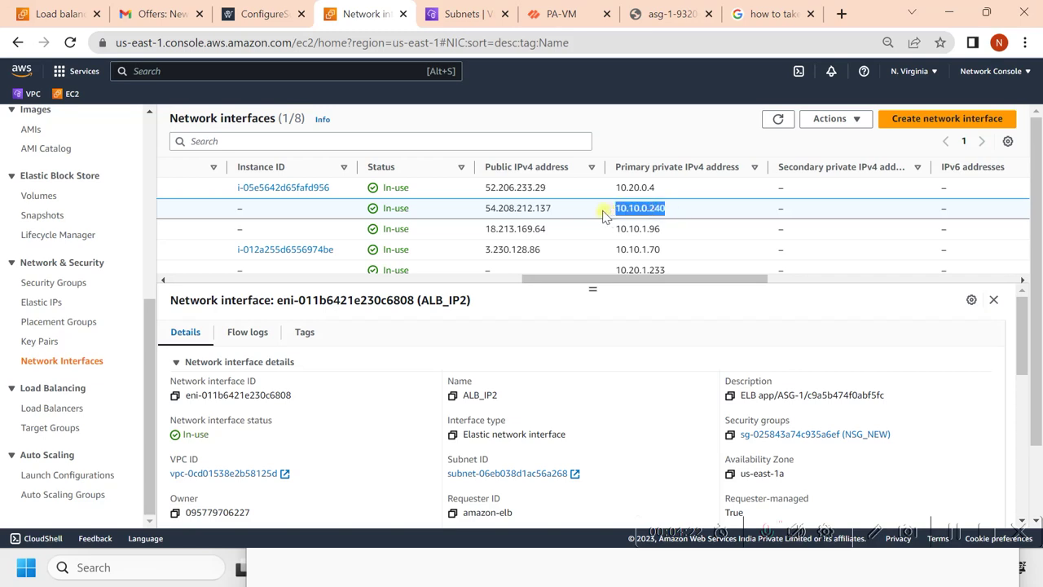
{"action": "left_click", "coordinate": [369, 580]}
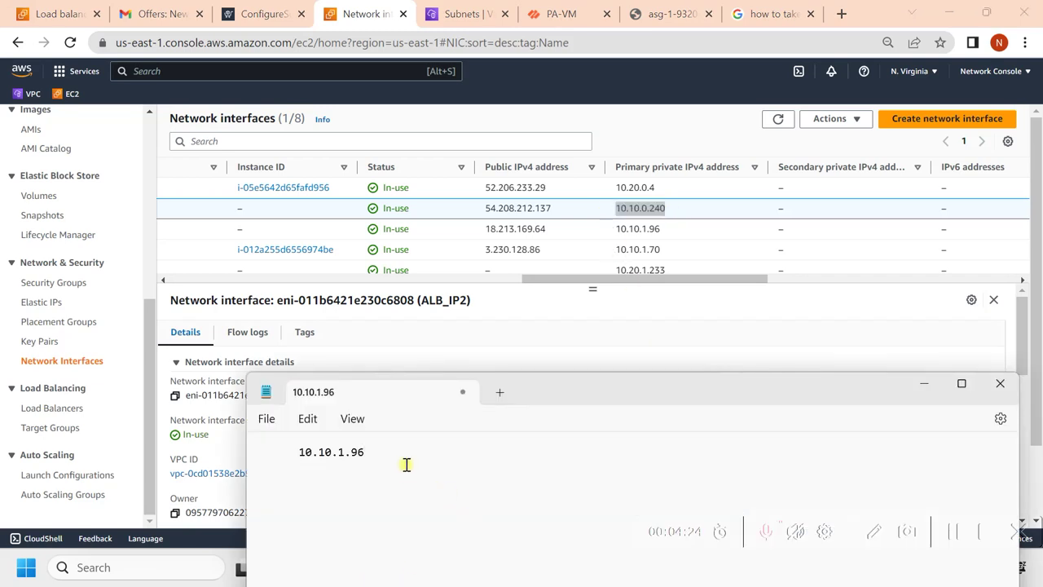
{"action": "key", "text": "ctrl+v"}
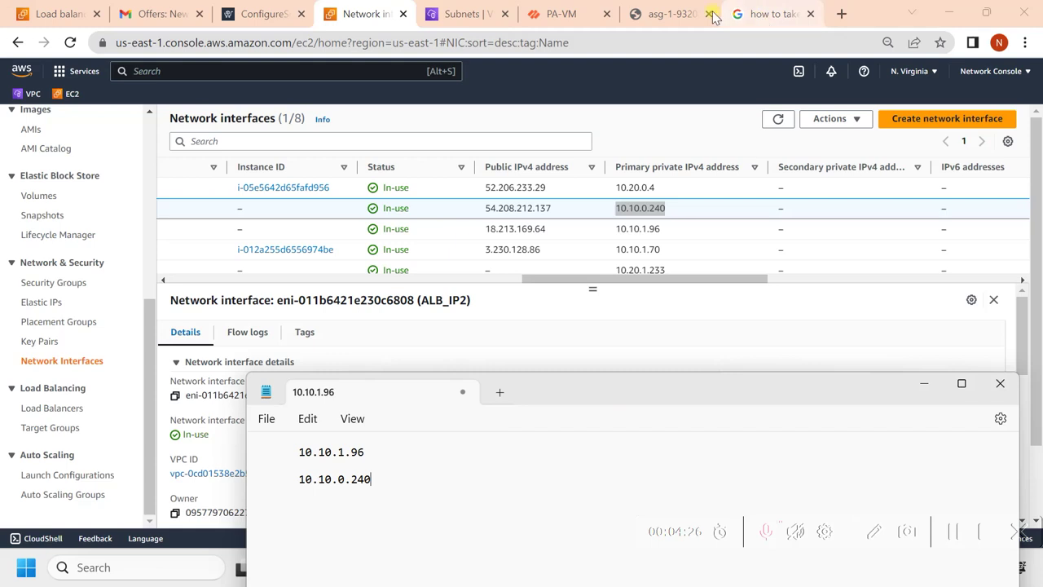
- Copy the public IP 49.204.0.38 from the search results onto a new Notepad line
{"action": "left_click", "coordinate": [770, 13]}
{"action": "left_click_drag", "start_coordinate": [194, 287], "coordinate": [98, 286]}
{"action": "key", "text": "ctrl+c"}
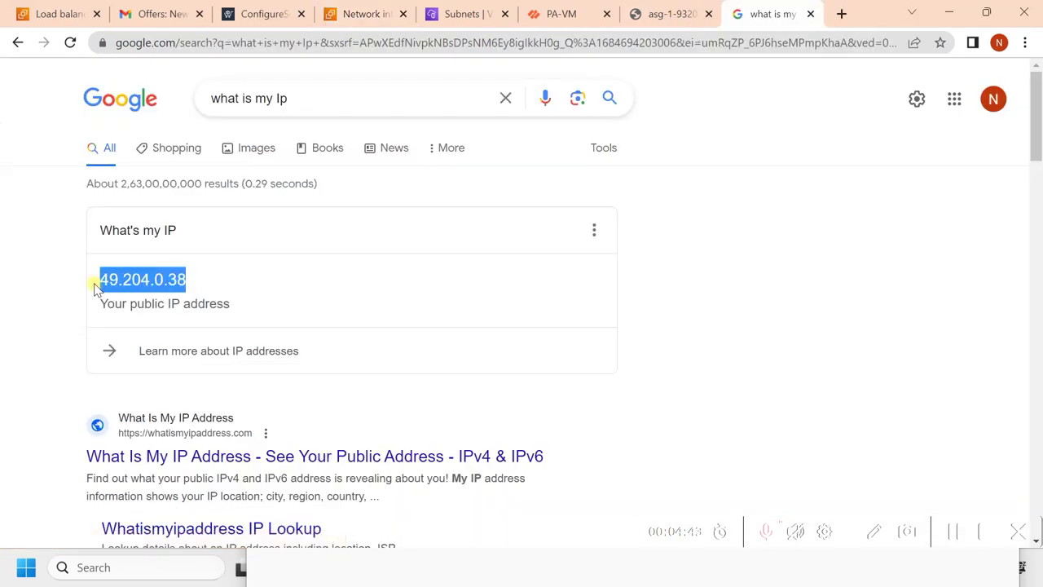
{"action": "left_click", "coordinate": [482, 579]}
{"action": "key", "text": "ctrl+v"}
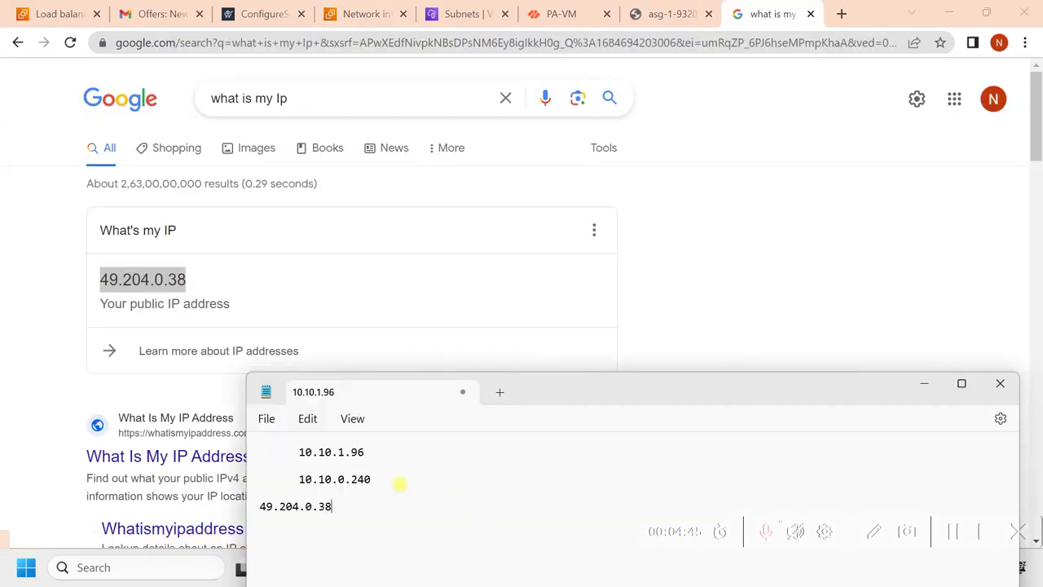
{"action": "left_click", "coordinate": [560, 16]}
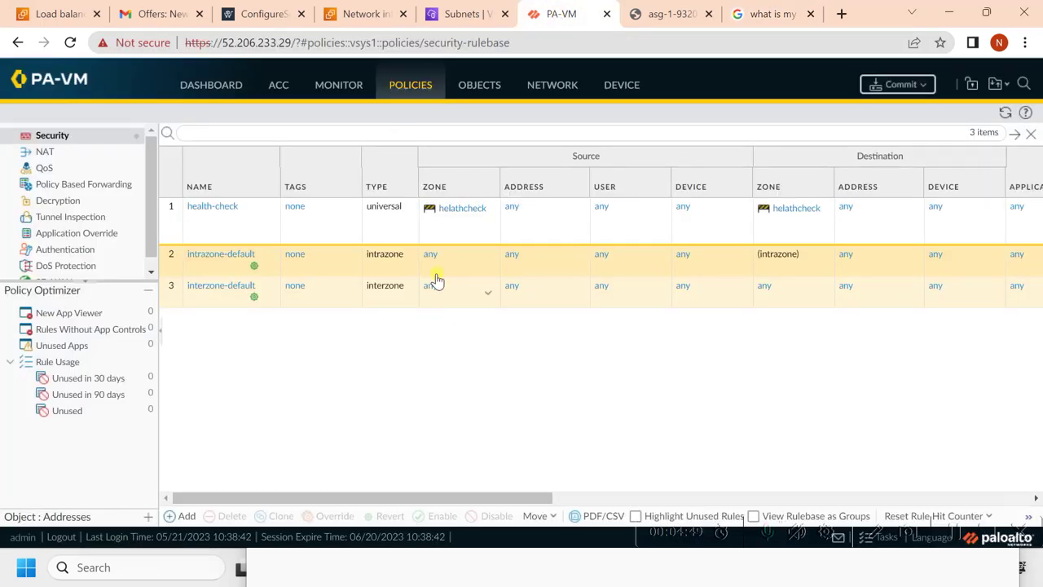
- Start a new security rule and set its source zone to Zone1
{"action": "left_click", "coordinate": [347, 93]}
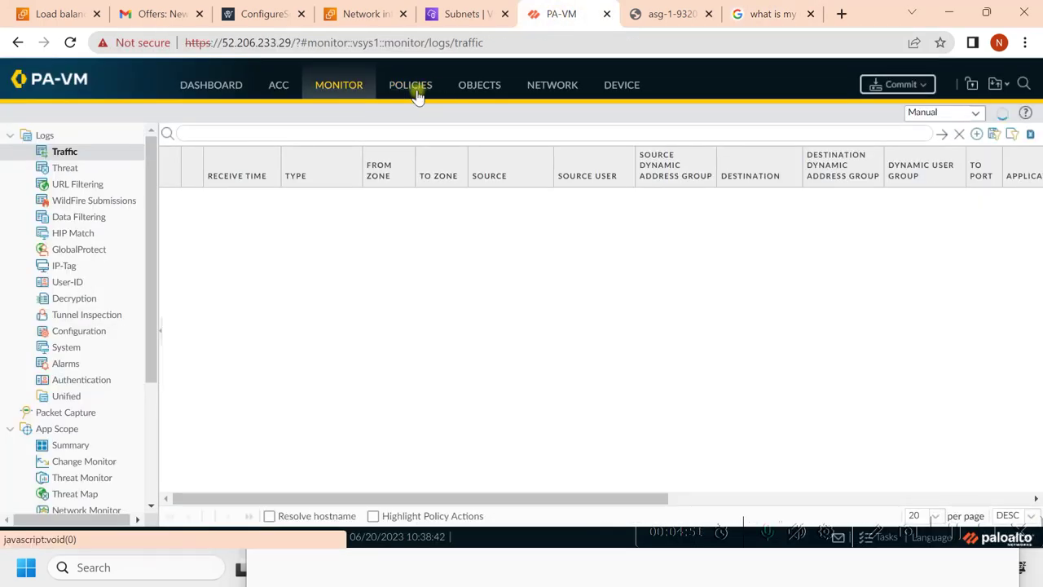
{"action": "left_click", "coordinate": [410, 88]}
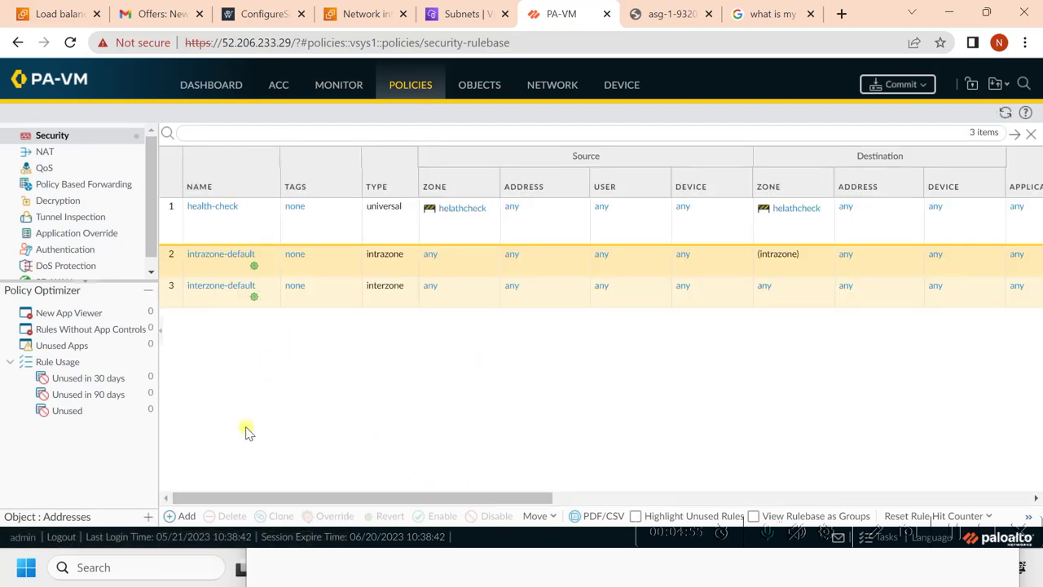
{"action": "left_click", "coordinate": [184, 518]}
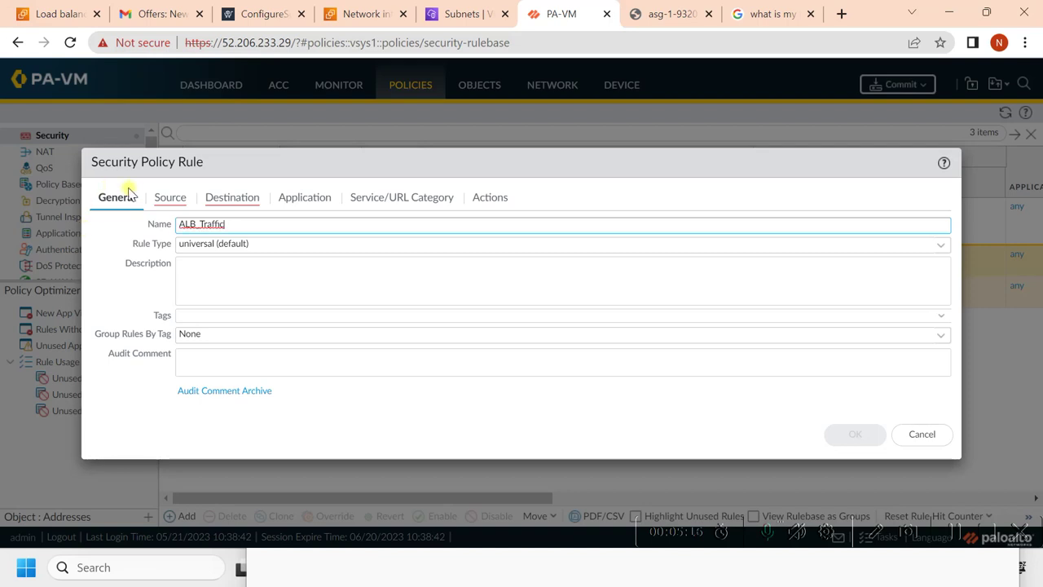
{"action": "left_click", "coordinate": [167, 198]}
{"action": "left_click", "coordinate": [100, 227]}
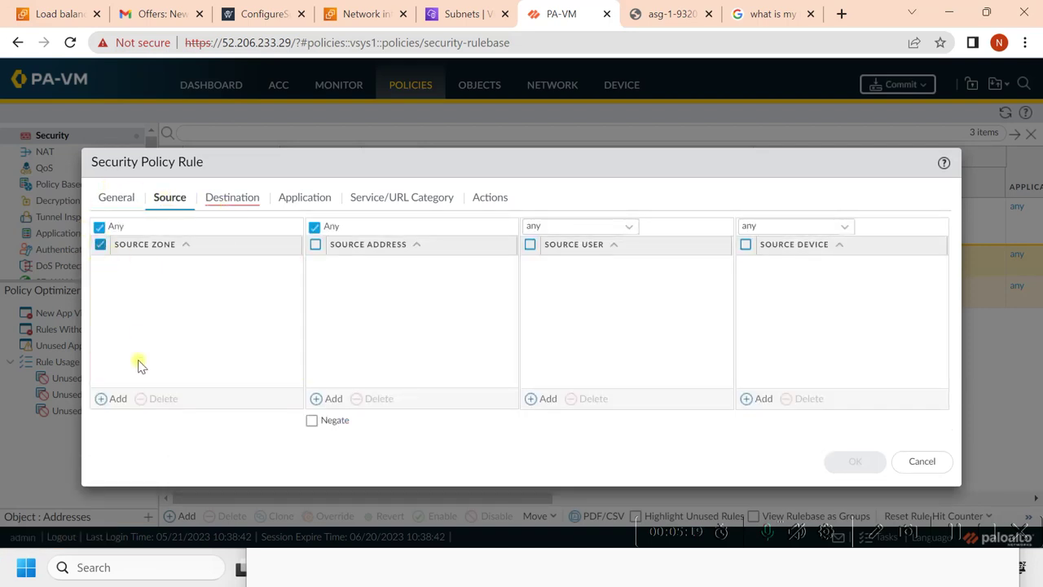
{"action": "left_click", "coordinate": [116, 400]}
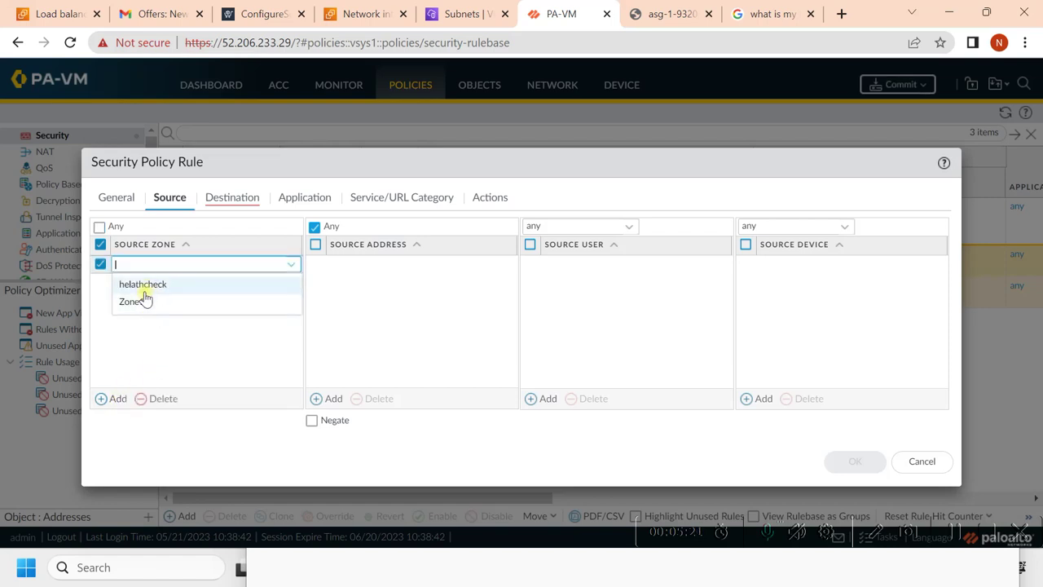
{"action": "left_click", "coordinate": [149, 285]}
{"action": "left_click", "coordinate": [290, 265]}
{"action": "left_click", "coordinate": [186, 305]}
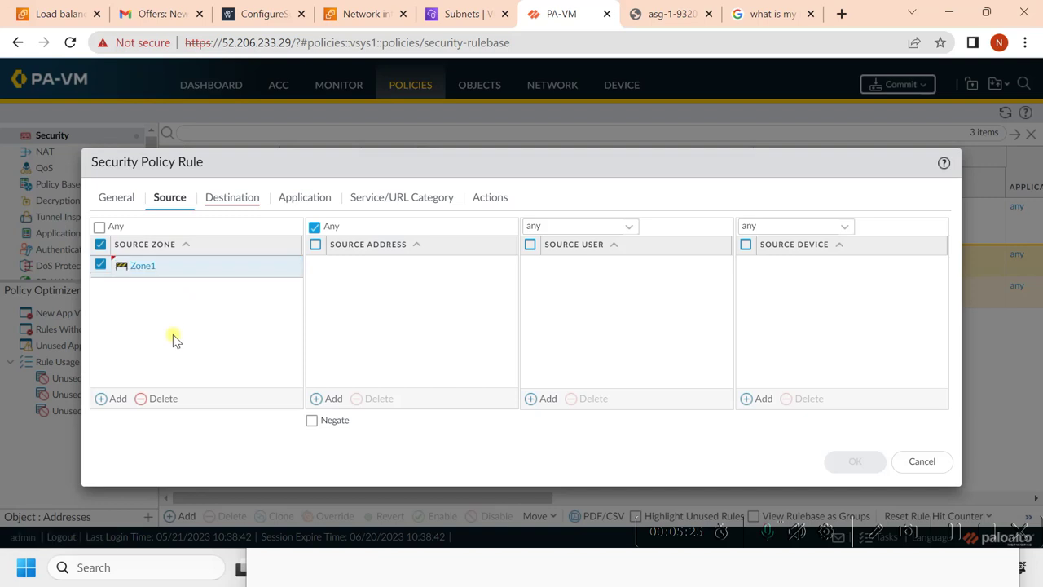
- Add 49.204.0.38 as the rule's source address
{"action": "left_click", "coordinate": [326, 400]}
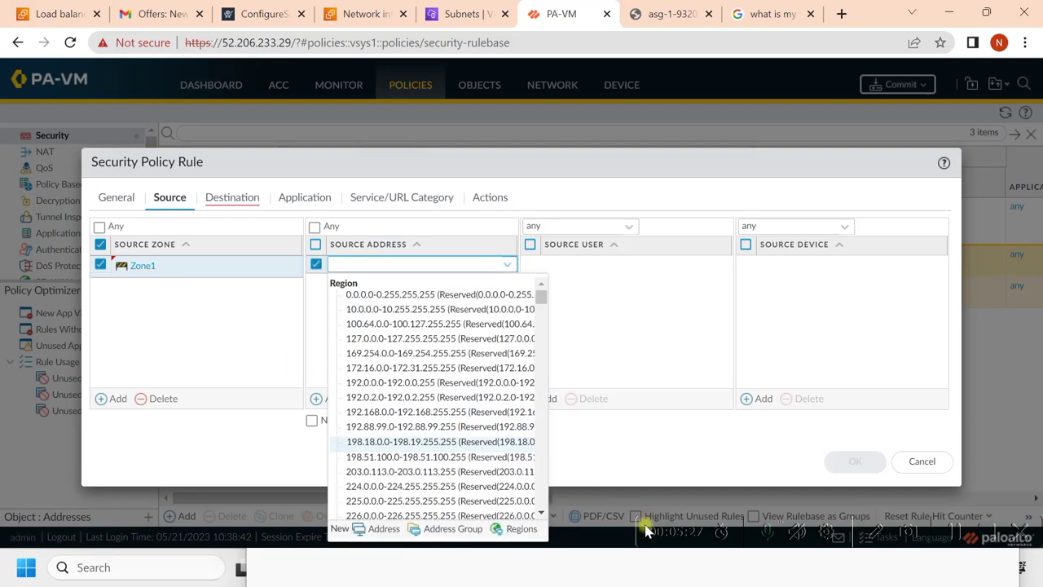
{"action": "left_click", "coordinate": [548, 580]}
{"action": "left_click_drag", "start_coordinate": [336, 511], "coordinate": [258, 506]}
{"action": "key", "text": "ctrl+c"}
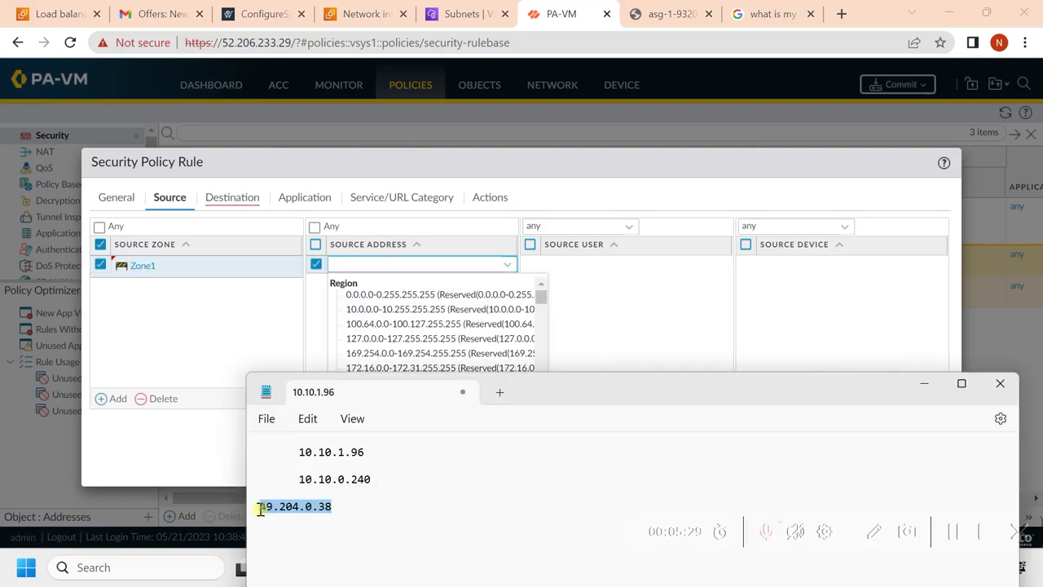
{"action": "left_click", "coordinate": [342, 266]}
{"action": "key", "text": "ctrl+v"}
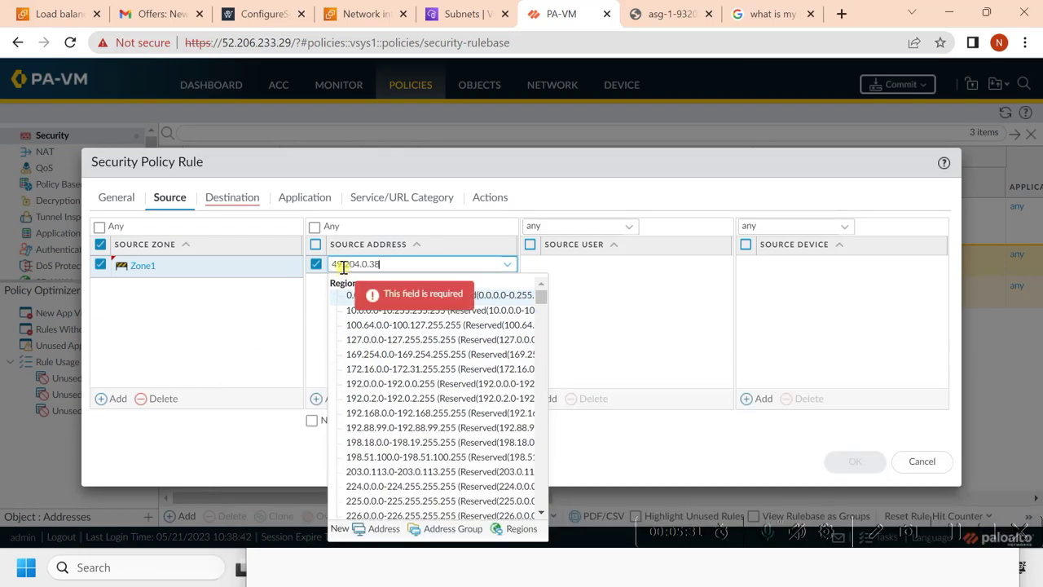
{"action": "left_click", "coordinate": [319, 327]}
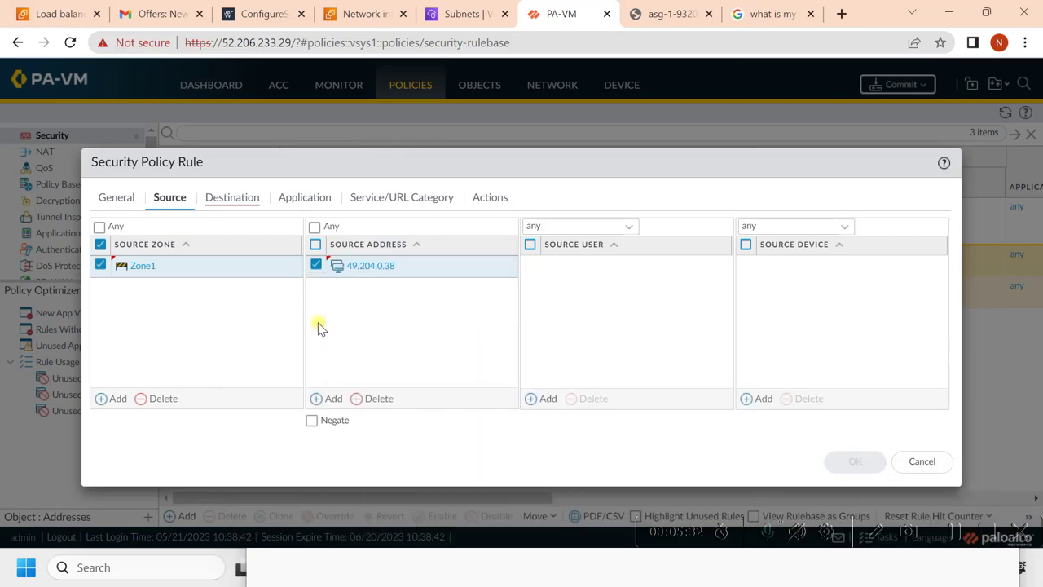
- Set the destination zone to Zone1 and add destination address 10.10.1.96
{"action": "left_click", "coordinate": [242, 200]}
{"action": "left_click", "coordinate": [117, 398]}
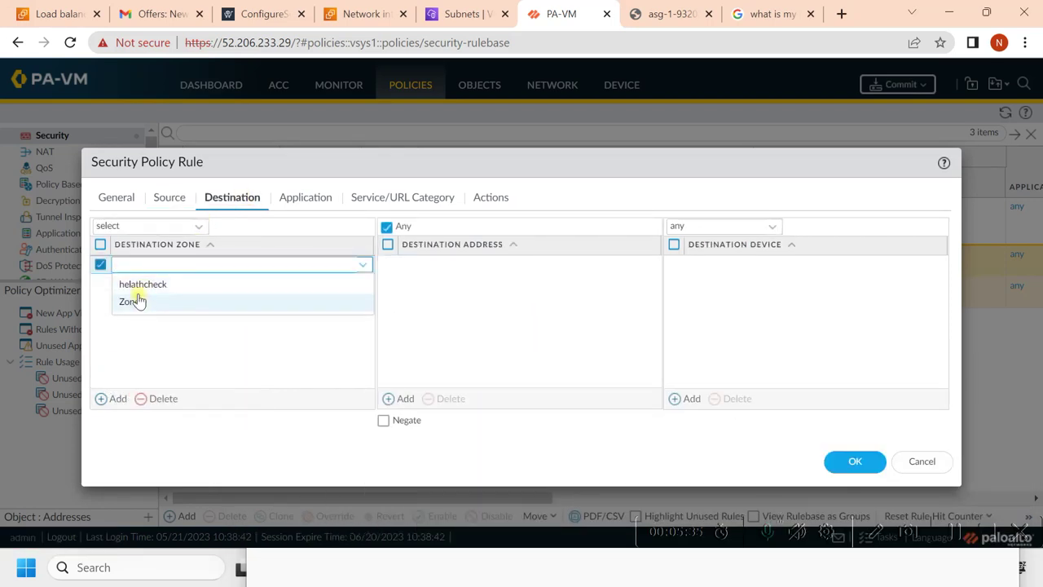
{"action": "left_click", "coordinate": [140, 304]}
{"action": "left_click", "coordinate": [380, 360]}
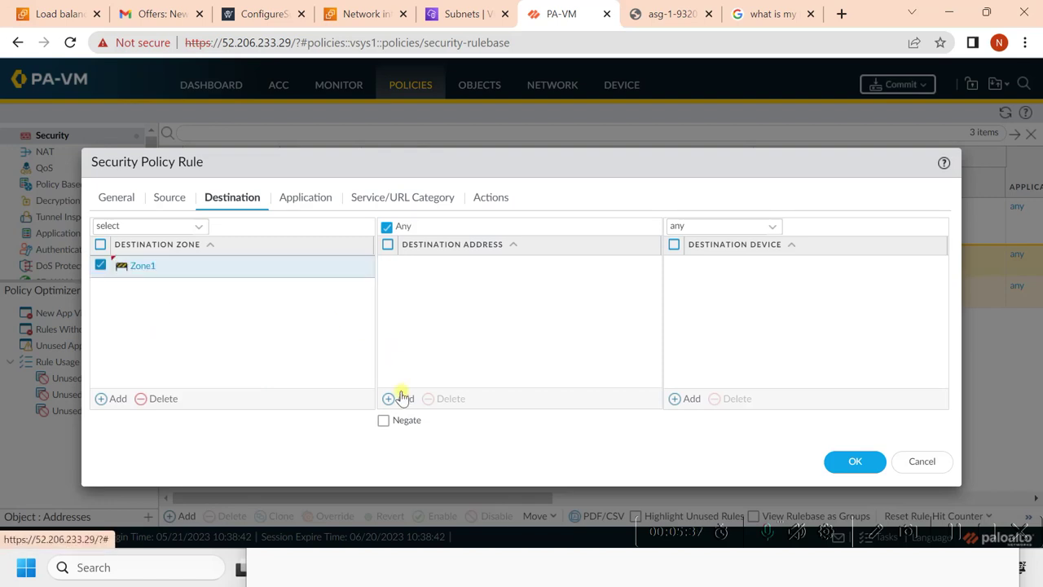
{"action": "left_click", "coordinate": [401, 399]}
{"action": "left_click", "coordinate": [563, 555]}
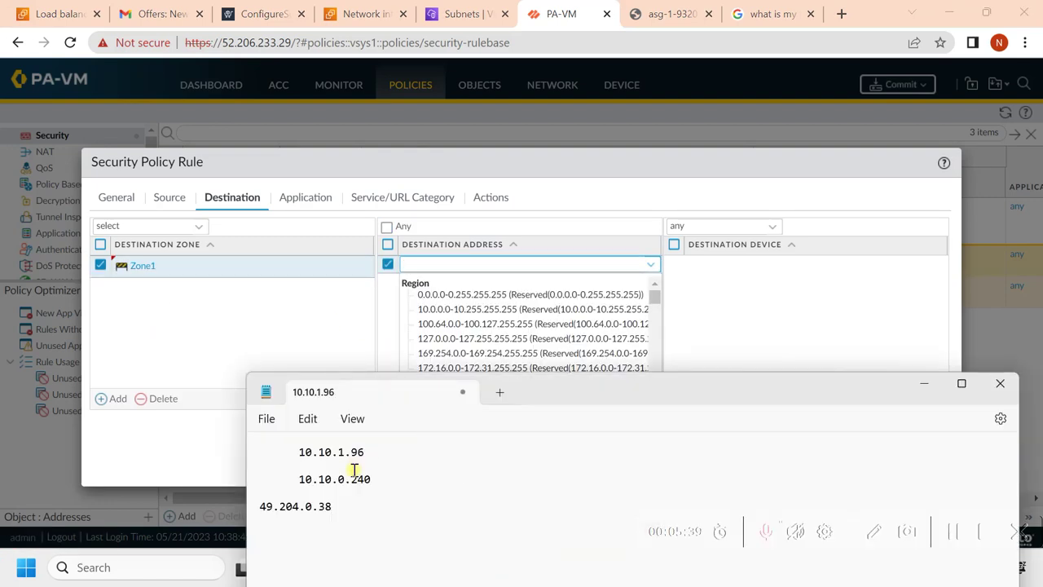
{"action": "left_click_drag", "start_coordinate": [369, 454], "coordinate": [301, 454]}
{"action": "key", "text": "ctrl+c"}
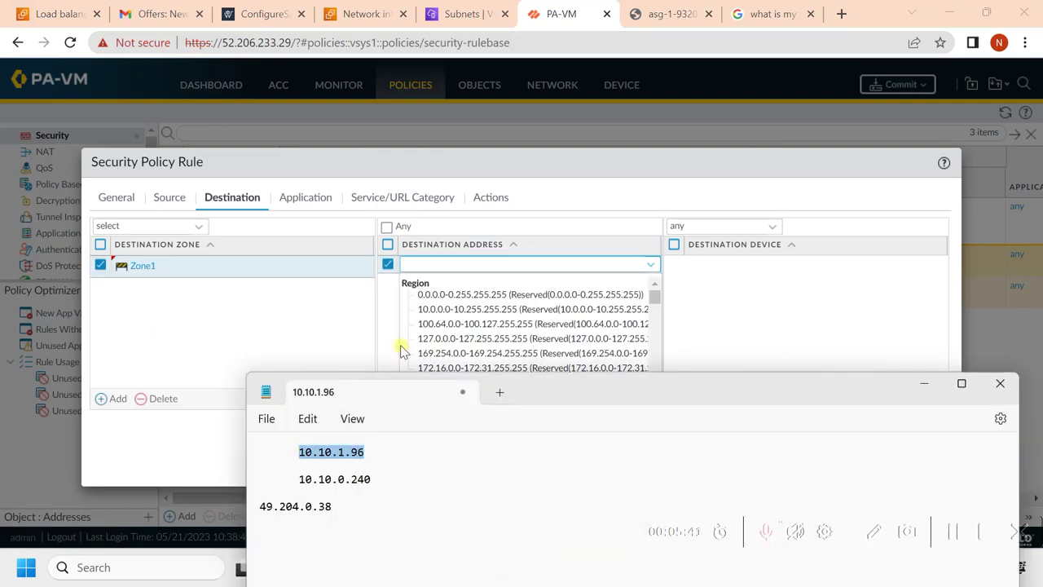
{"action": "left_click", "coordinate": [431, 265]}
{"action": "key", "text": "ctrl+v"}
{"action": "left_click", "coordinate": [392, 333]}
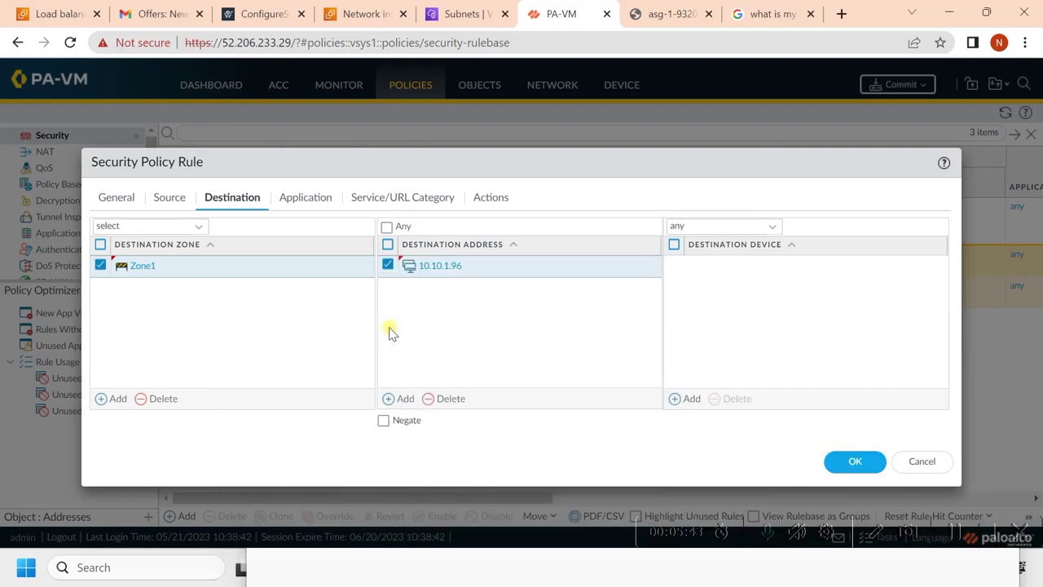
- Add 10.10.0.240 as a second destination address
{"action": "left_click", "coordinate": [375, 572]}
{"action": "left_click_drag", "start_coordinate": [380, 481], "coordinate": [295, 481]}
{"action": "key", "text": "ctrl+c"}
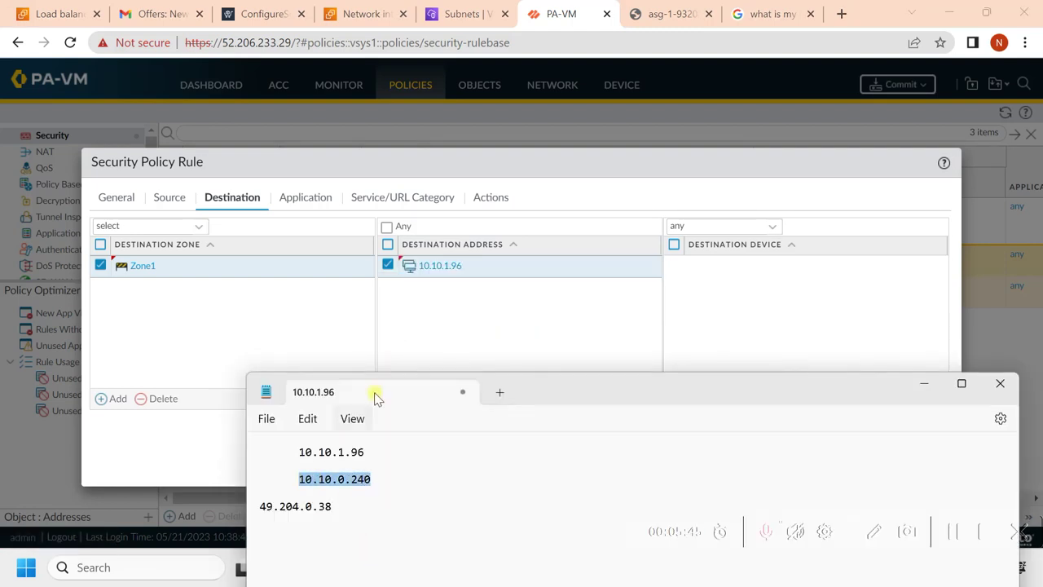
{"action": "left_click", "coordinate": [425, 314]}
{"action": "left_click", "coordinate": [401, 399]}
{"action": "key", "text": "ctrl+v"}
{"action": "left_click", "coordinate": [384, 345]}
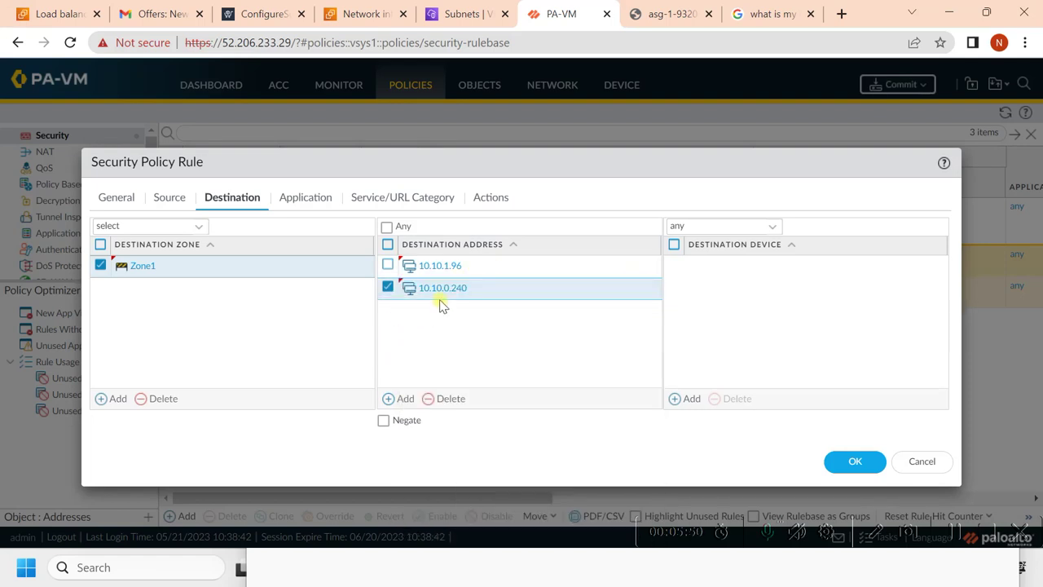
{"action": "left_click", "coordinate": [322, 200]}
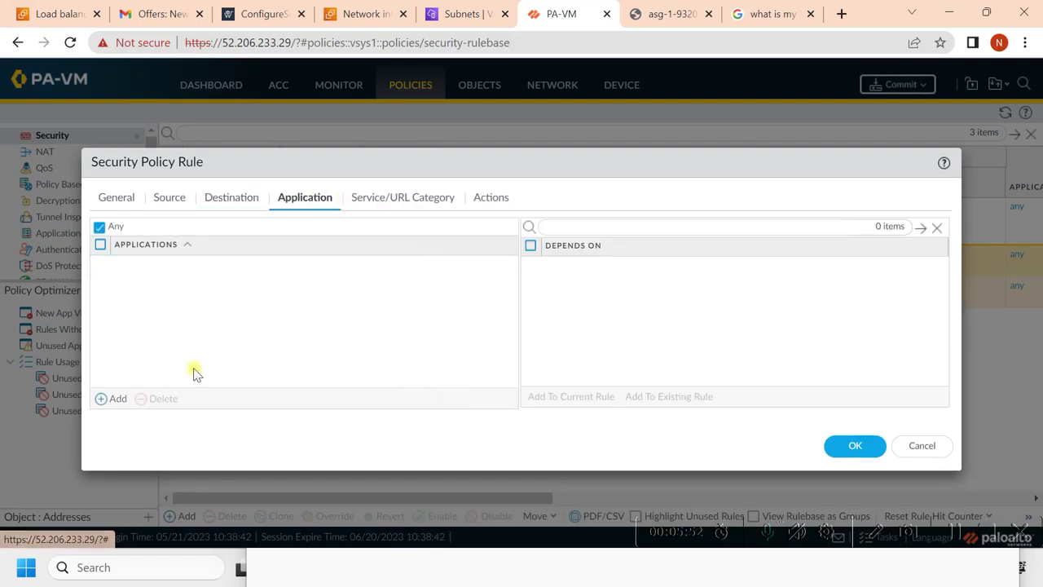
- Allow the web-browsing application and save the rule as ALB_Traffic
{"action": "left_click", "coordinate": [112, 400]}
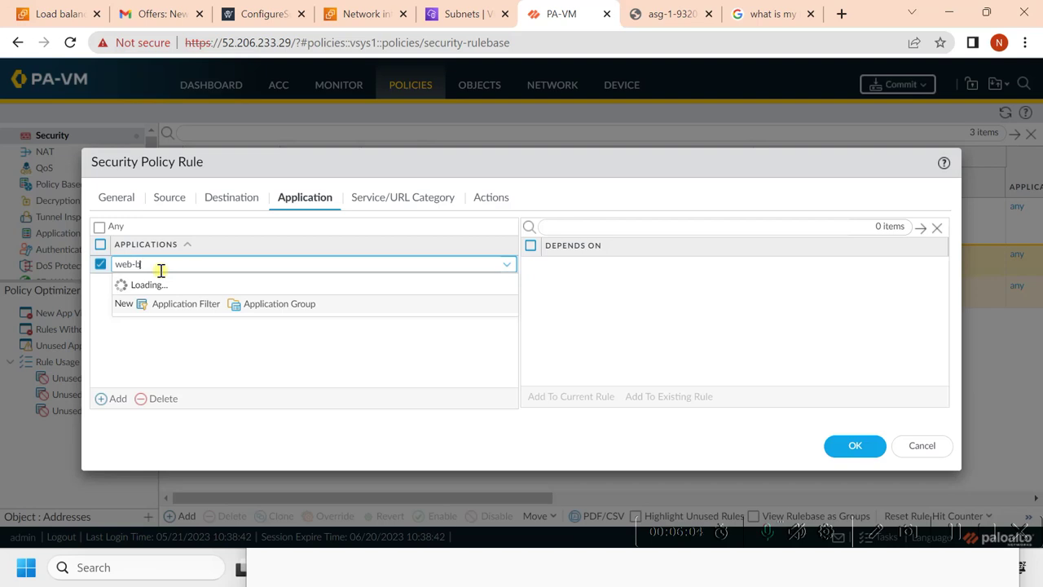
{"action": "type", "text": "r"}
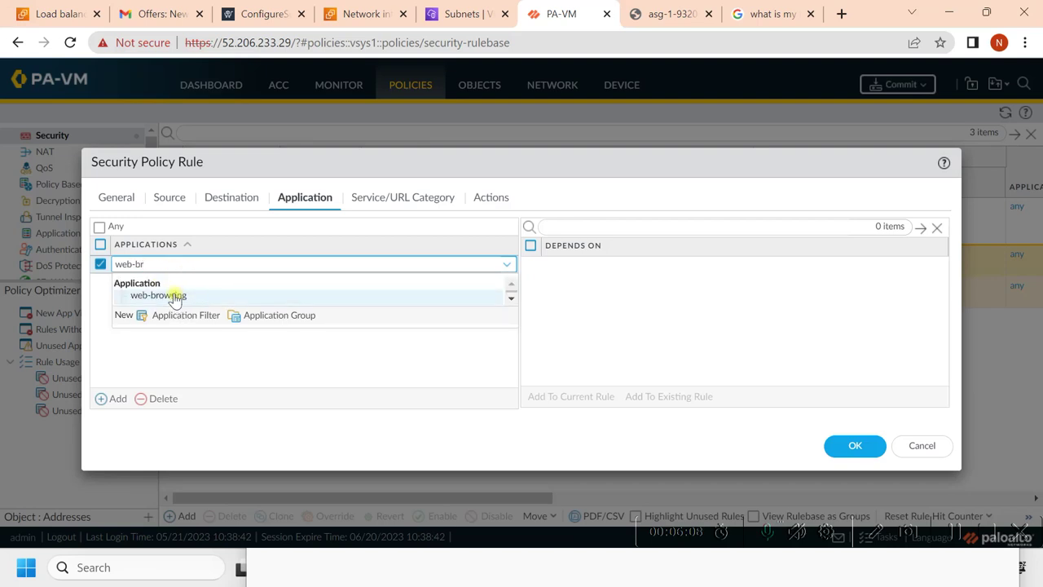
{"action": "left_click", "coordinate": [174, 298]}
{"action": "left_click", "coordinate": [444, 197]}
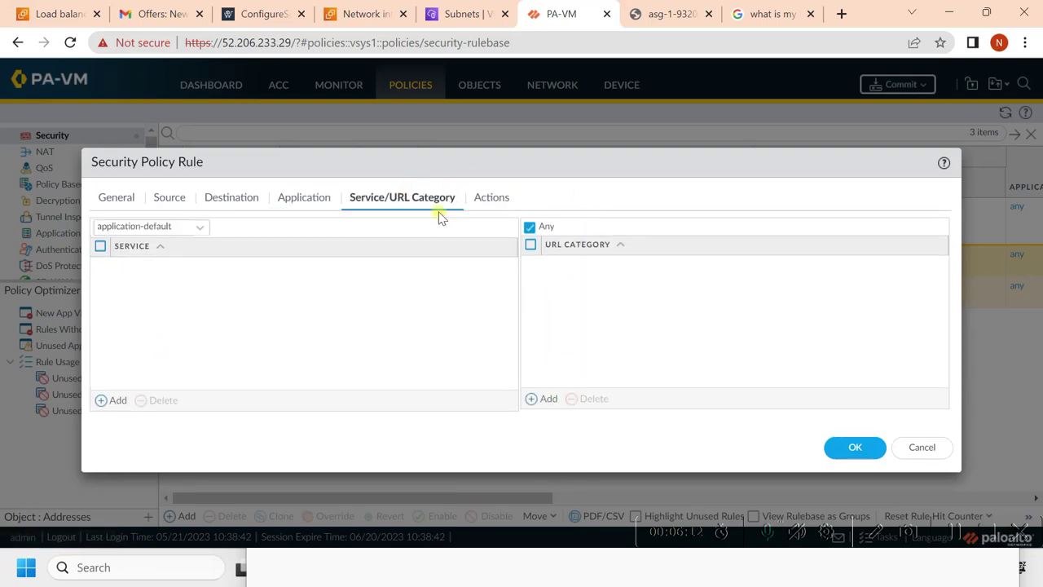
{"action": "left_click", "coordinate": [491, 198]}
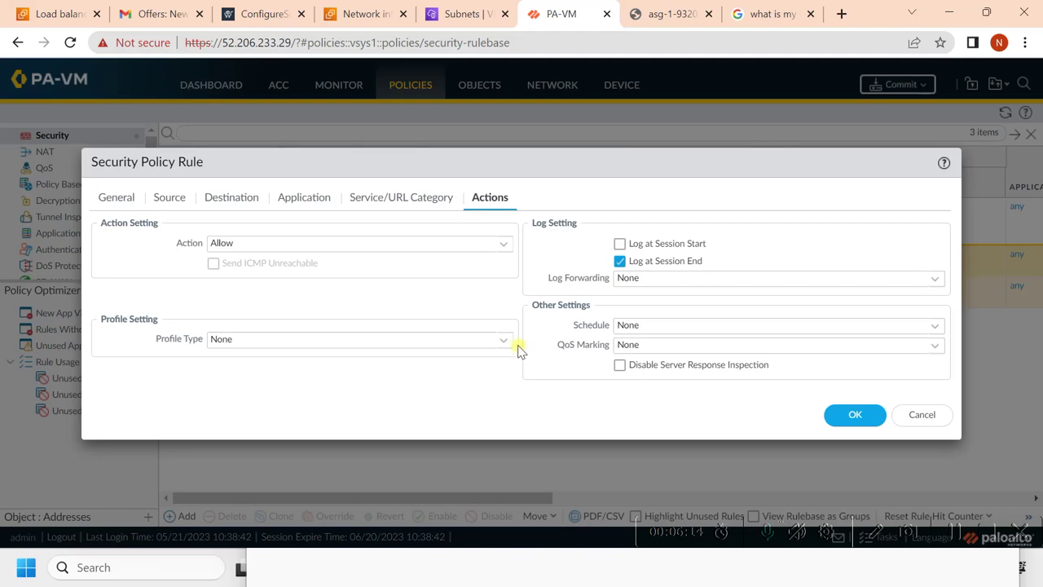
{"action": "left_click", "coordinate": [853, 414]}
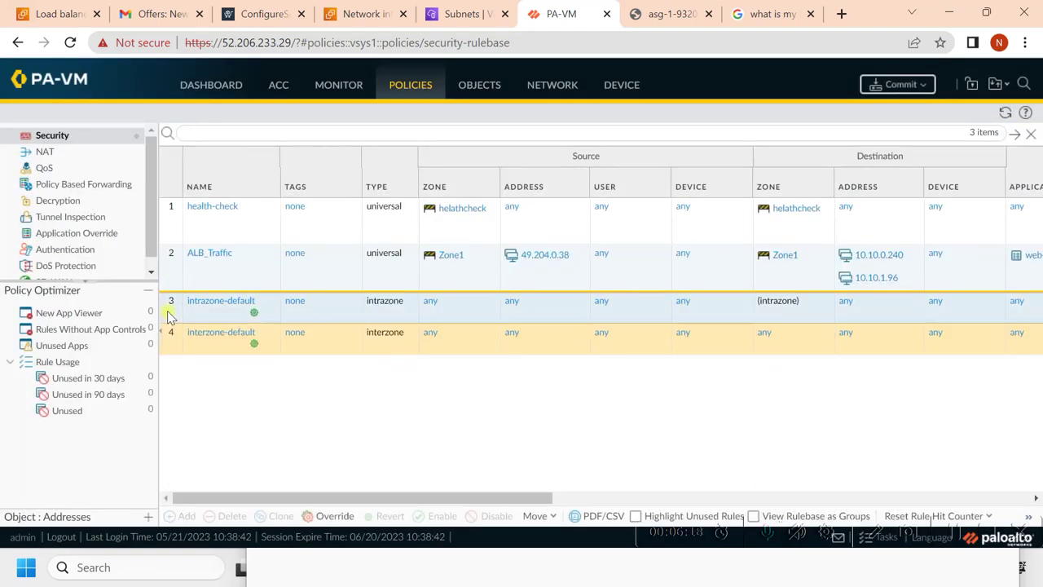
- Inspect the predefined intrazone-default rule's read-only action settings
{"action": "left_click", "coordinate": [233, 300]}
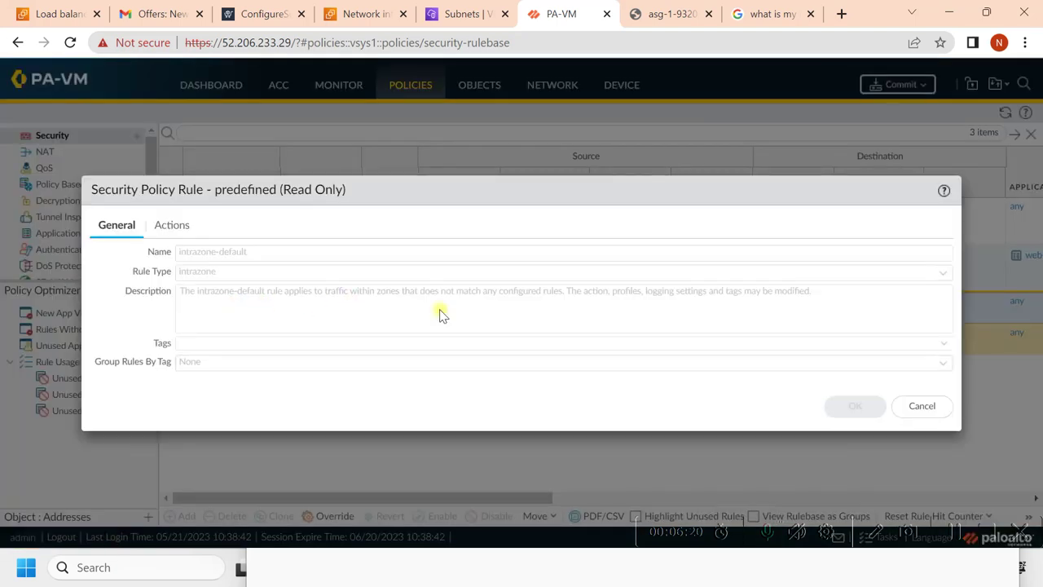
{"action": "left_click", "coordinate": [171, 226]}
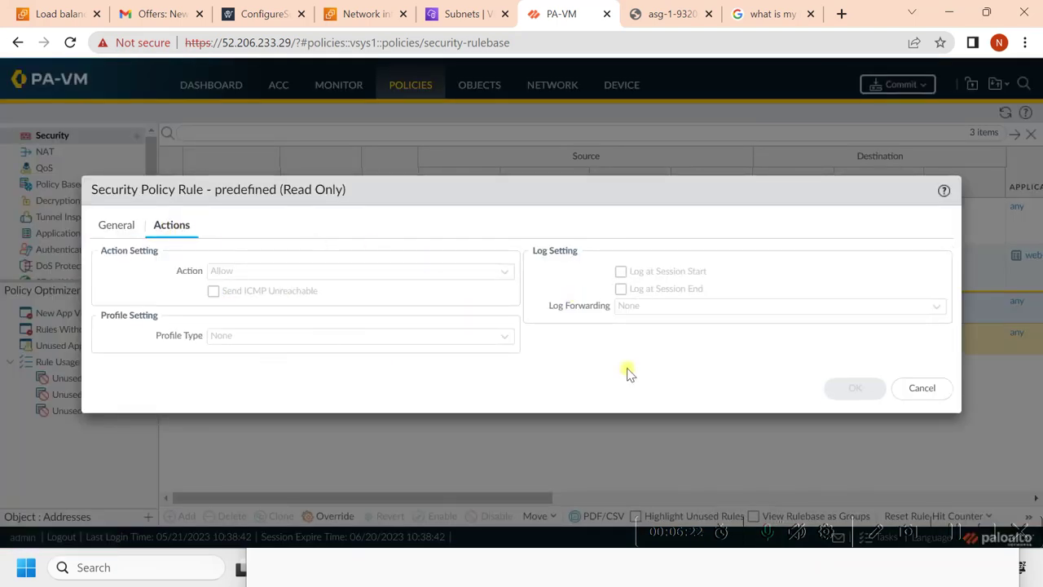
{"action": "left_click", "coordinate": [924, 389]}
{"action": "left_click_drag", "start_coordinate": [391, 496], "coordinate": [351, 496]}
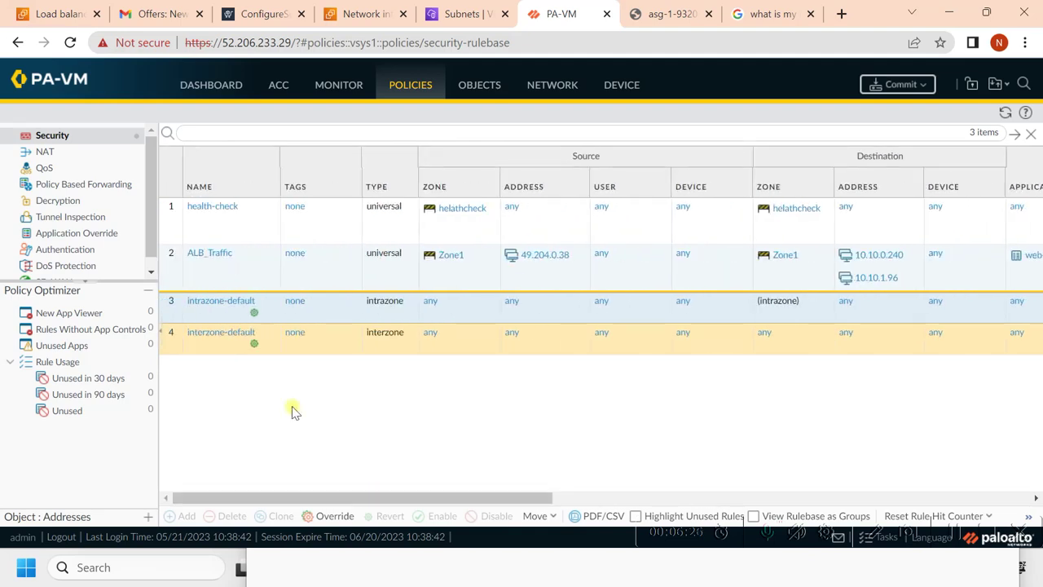
{"action": "left_click", "coordinate": [204, 302]}
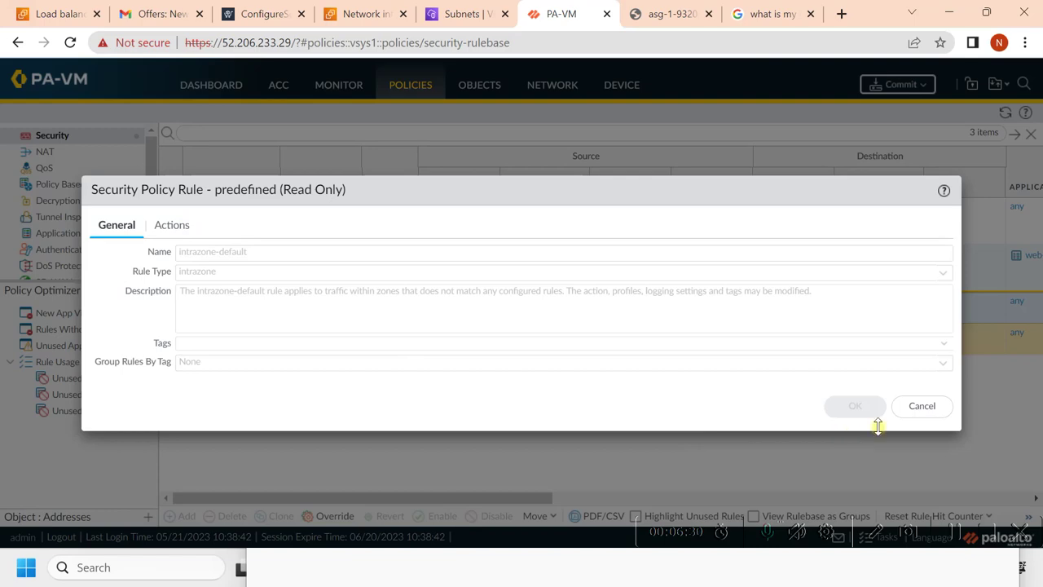
{"action": "left_click", "coordinate": [921, 406]}
{"action": "left_click", "coordinate": [254, 317]}
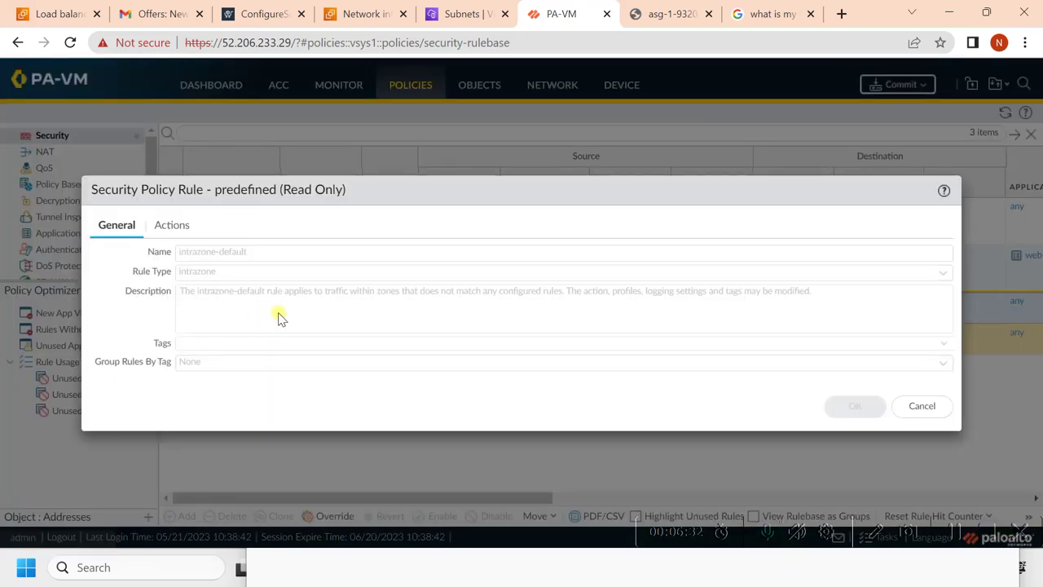
{"action": "left_click", "coordinate": [897, 406]}
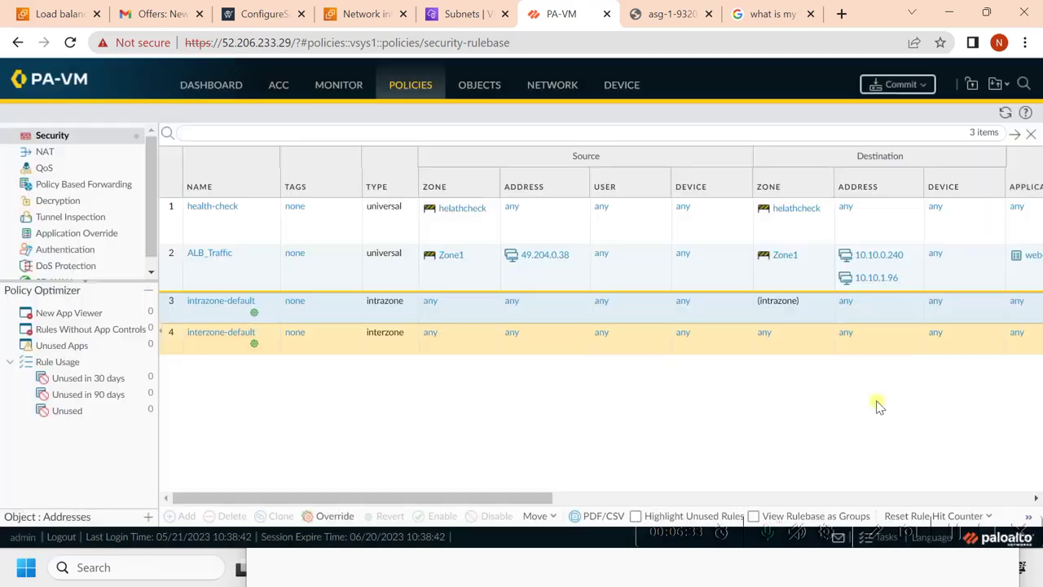
- Override intrazone-default and change its action to Deny
{"action": "left_click", "coordinate": [349, 516]}
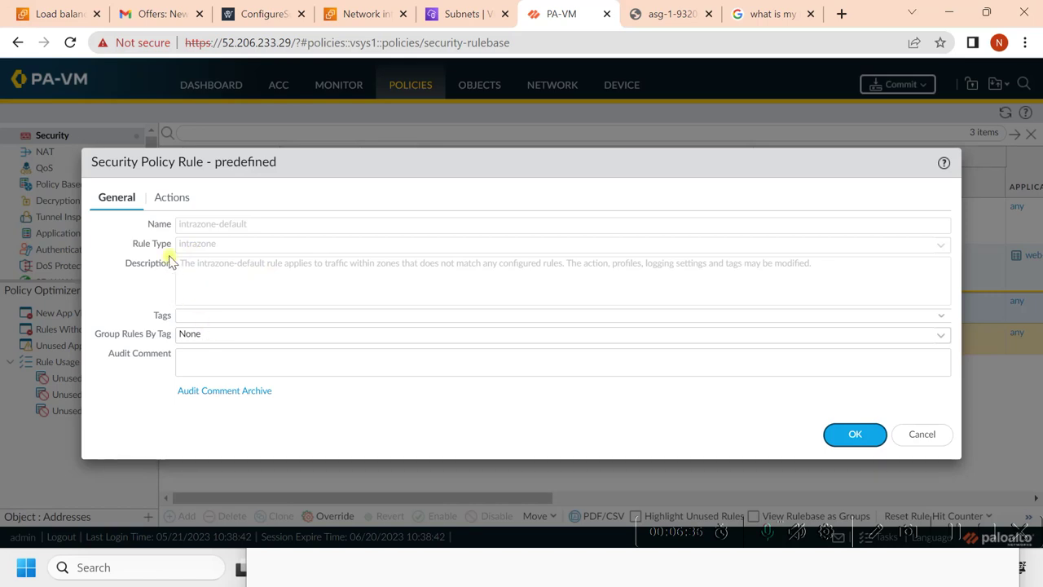
{"action": "left_click", "coordinate": [169, 199]}
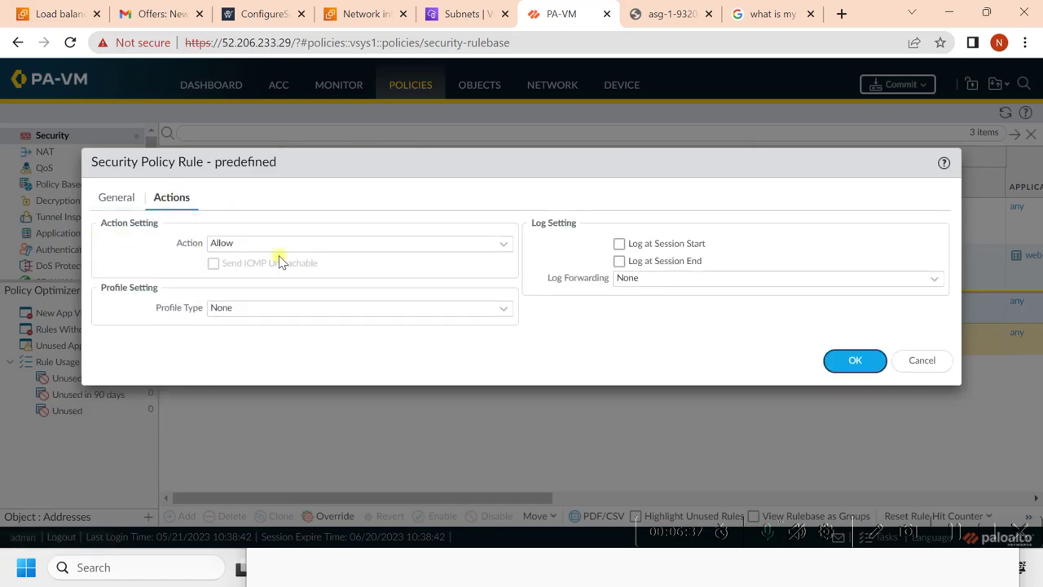
{"action": "left_click", "coordinate": [503, 245]}
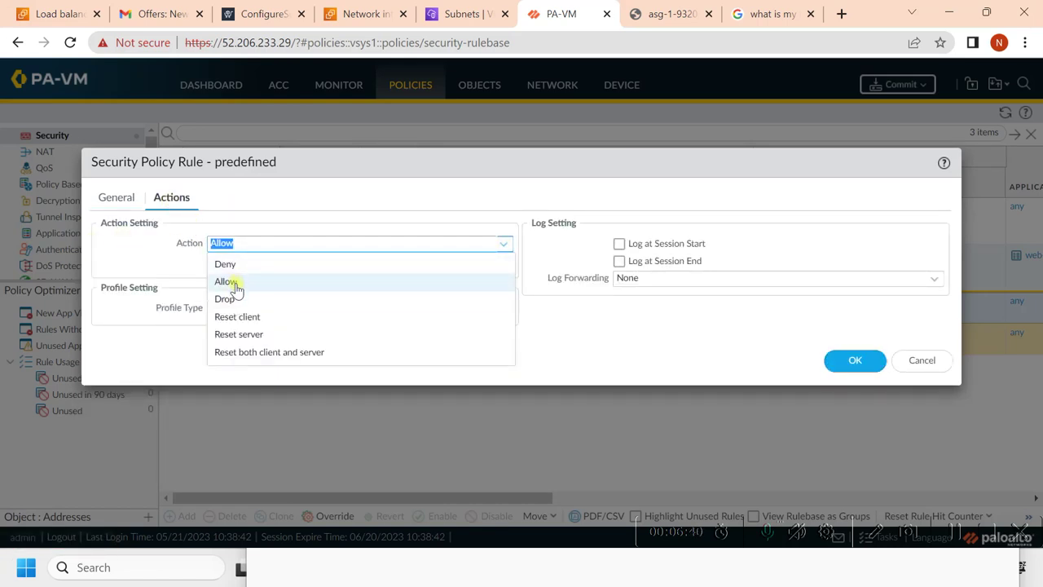
{"action": "left_click", "coordinate": [228, 264]}
{"action": "left_click", "coordinate": [855, 360]}
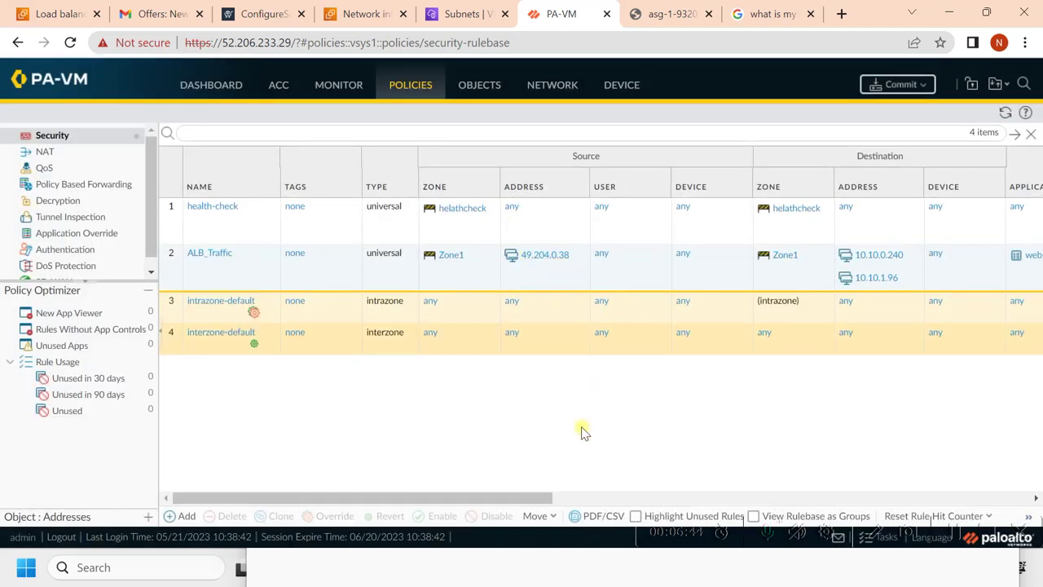
{"action": "mouse_move", "coordinate": [496, 496]}
{"action": "left_mouse_down"}
{"action": "mouse_move", "coordinate": [784, 477]}
{"action": "mouse_move", "coordinate": [477, 497]}
{"action": "left_mouse_up"}
- Commit the configuration changes and refresh the security rule list
{"action": "left_click", "coordinate": [889, 87]}
{"action": "left_click", "coordinate": [665, 477]}
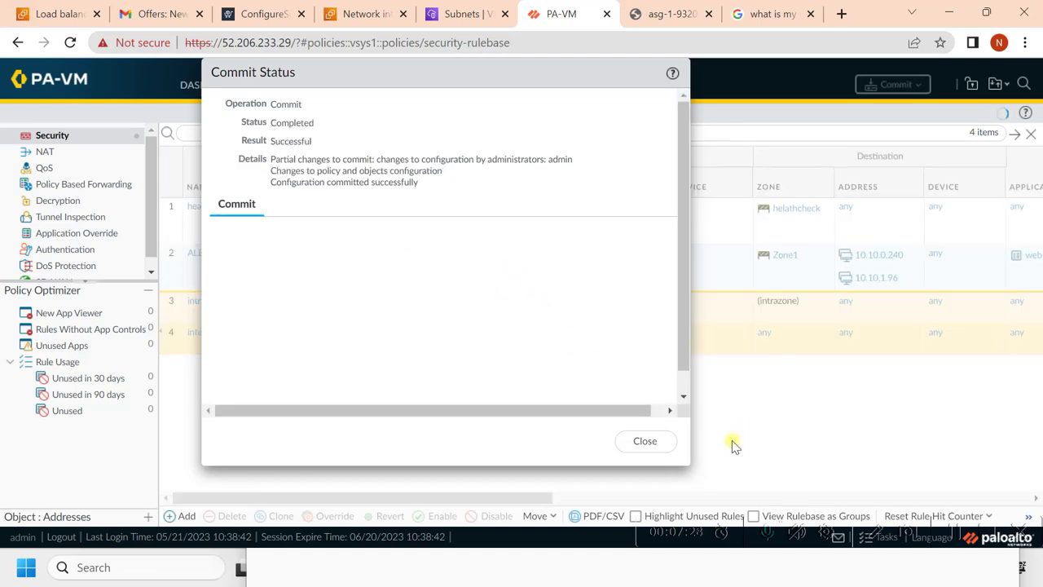
{"action": "left_click", "coordinate": [637, 441]}
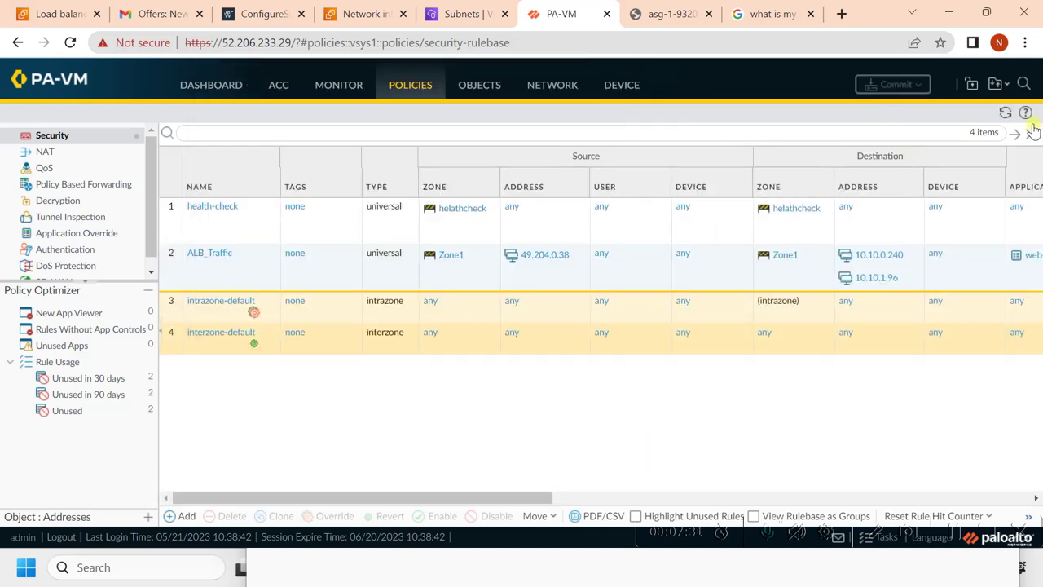
{"action": "left_click", "coordinate": [1006, 115]}
- Open Monitor > Traffic logs and reload the entries
{"action": "mouse_move", "coordinate": [464, 496]}
{"action": "left_mouse_down"}
{"action": "mouse_move", "coordinate": [769, 489]}
{"action": "mouse_move", "coordinate": [456, 497]}
{"action": "left_mouse_up"}
{"action": "left_click", "coordinate": [340, 92]}
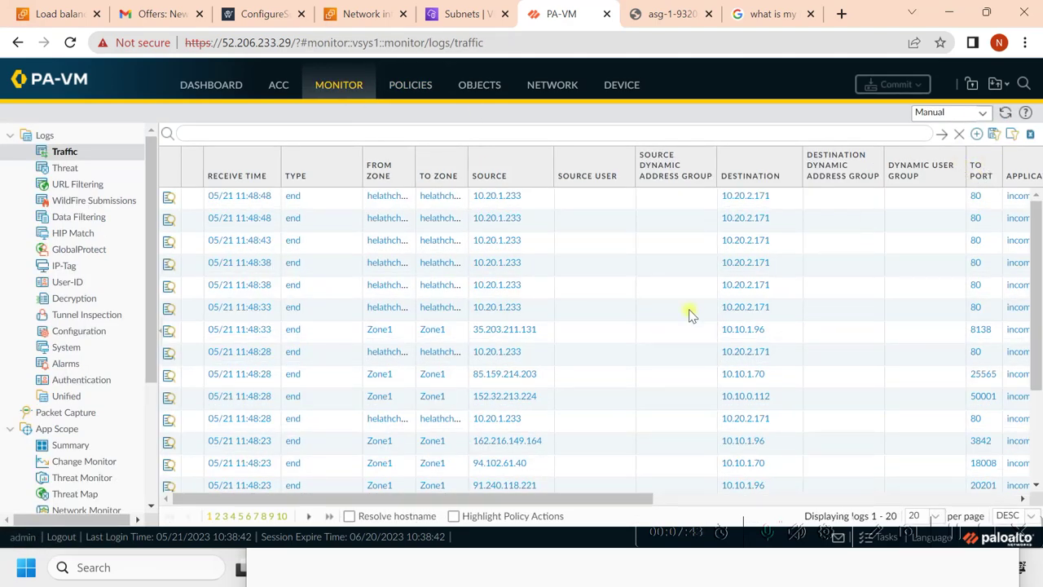
{"action": "left_click", "coordinate": [941, 135]}
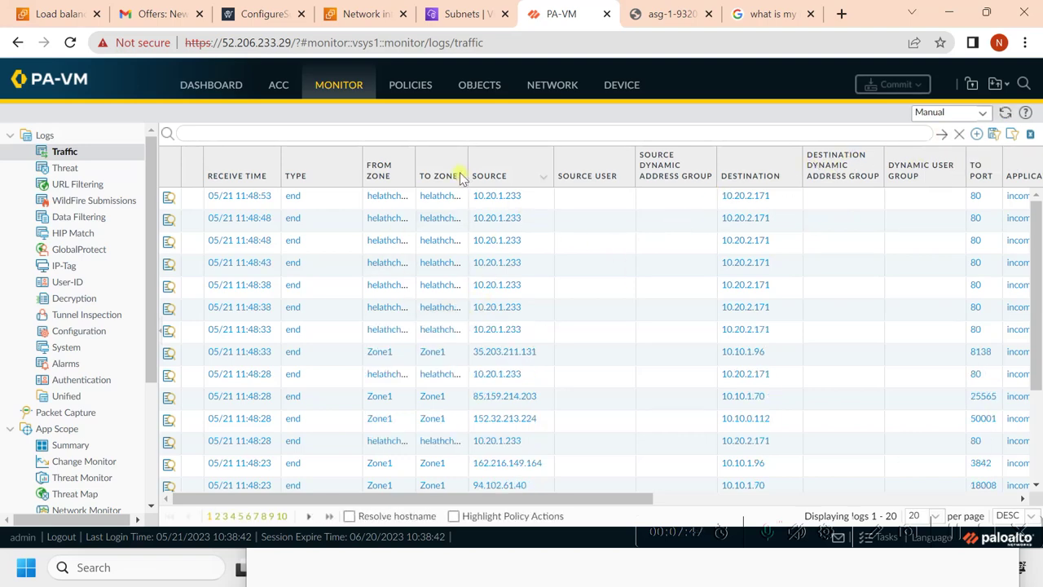
- Reload the load balancer test page six times to generate traffic
{"action": "left_click", "coordinate": [656, 14]}
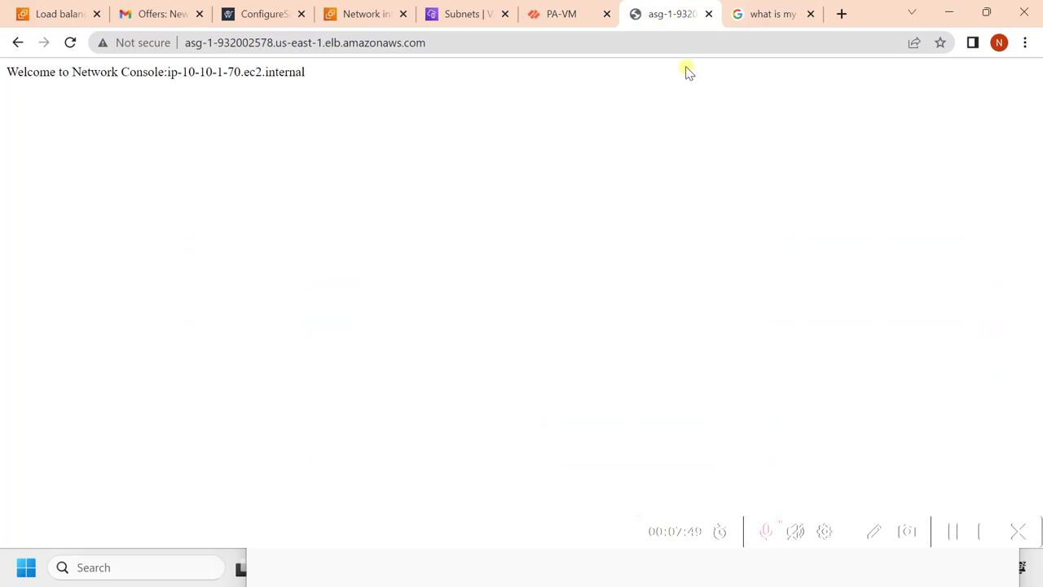
{"action": "left_click", "coordinate": [71, 43]}
{"action": "left_click", "coordinate": [71, 43]}
{"action": "left_click", "coordinate": [71, 43]}
{"action": "left_click", "coordinate": [71, 43]}
{"action": "left_click", "coordinate": [71, 43]}
{"action": "left_click", "coordinate": [71, 43]}
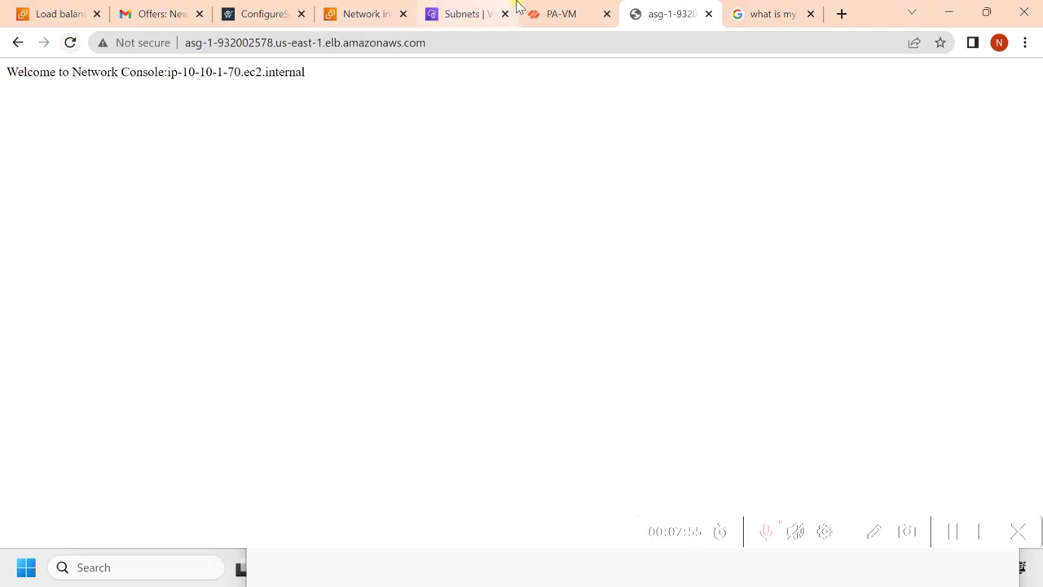
{"action": "left_click", "coordinate": [561, 14]}
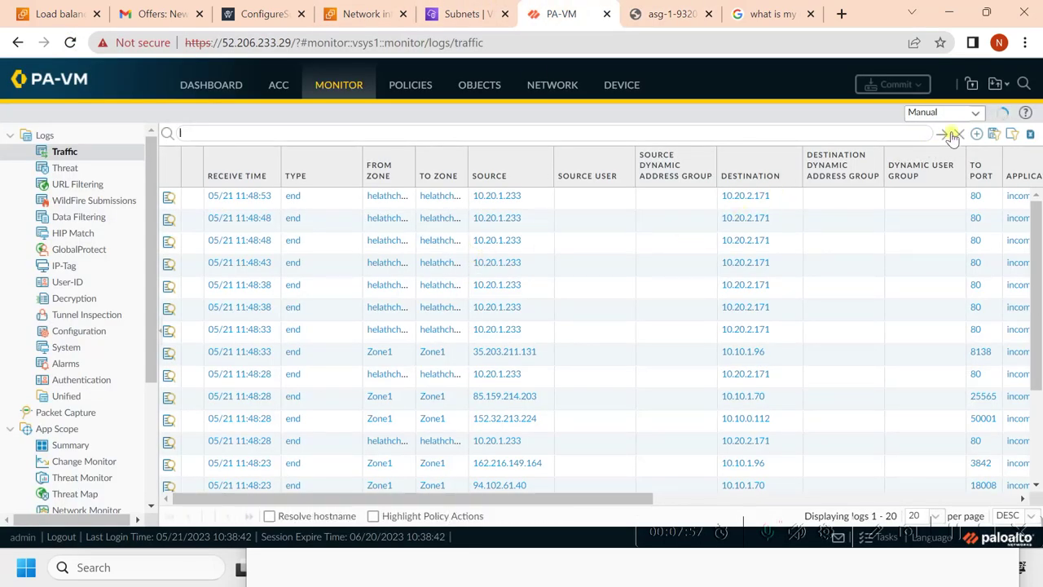
- Change the traffic log filter's source address to 49.204.0.38 and apply it
{"action": "left_click", "coordinate": [505, 197]}
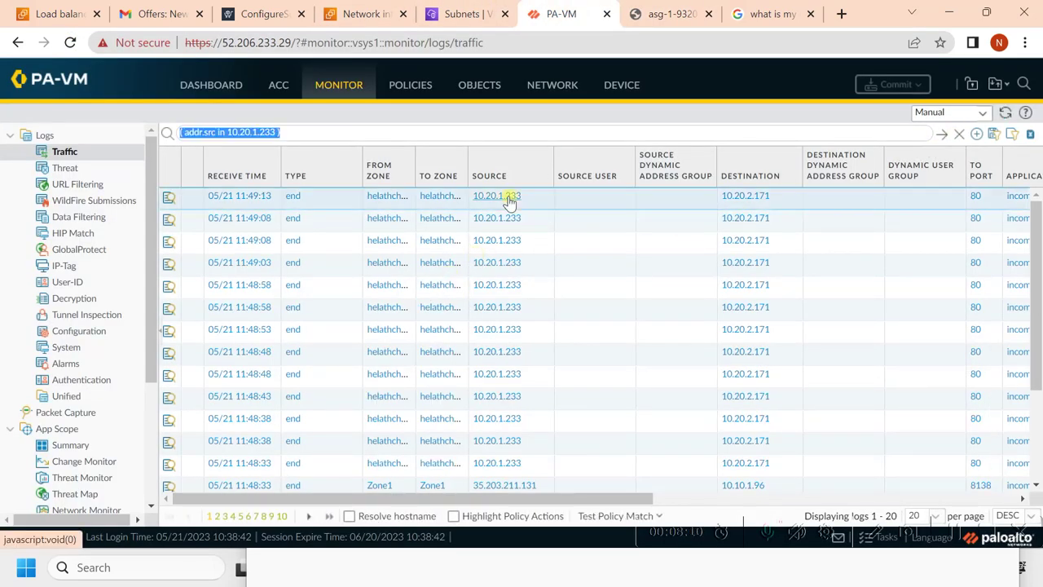
{"action": "left_click", "coordinate": [774, 17]}
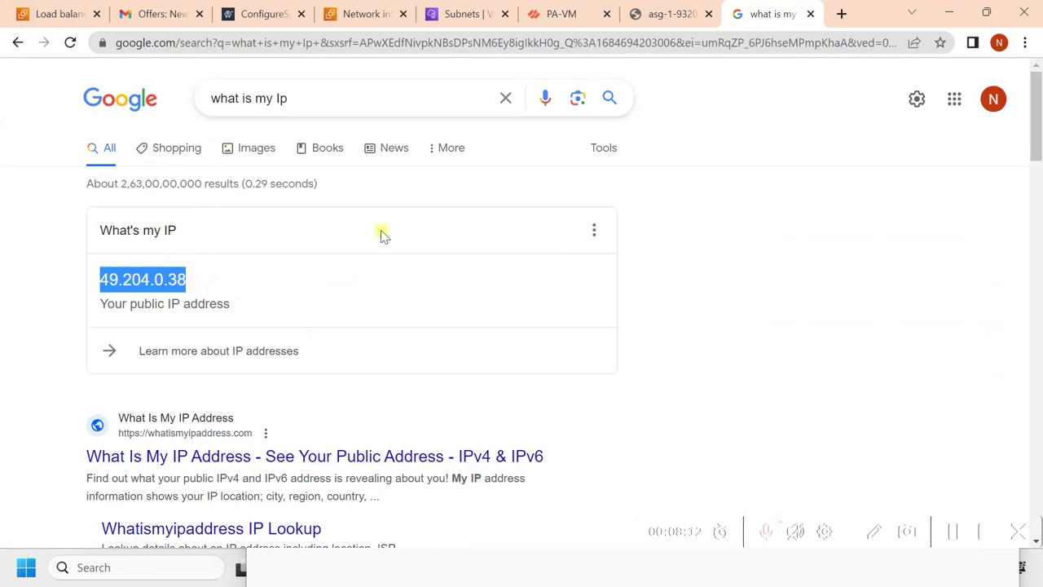
{"action": "left_click", "coordinate": [555, 15]}
{"action": "left_click", "coordinate": [254, 137]}
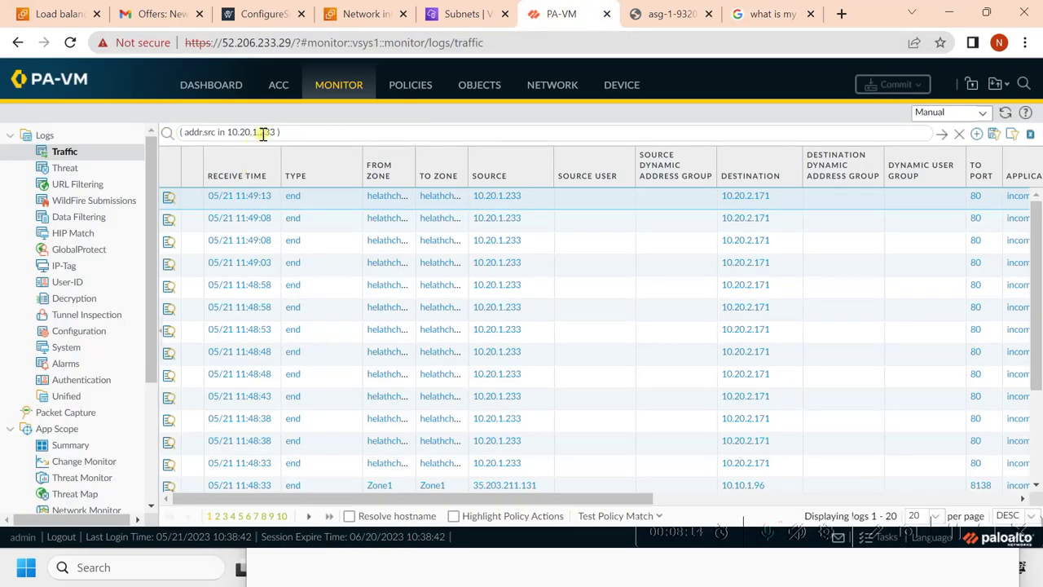
{"action": "triple_click", "coordinate": [275, 136]}
{"action": "left_click", "coordinate": [275, 136]}
{"action": "left_click_drag", "start_coordinate": [276, 133], "coordinate": [235, 133]}
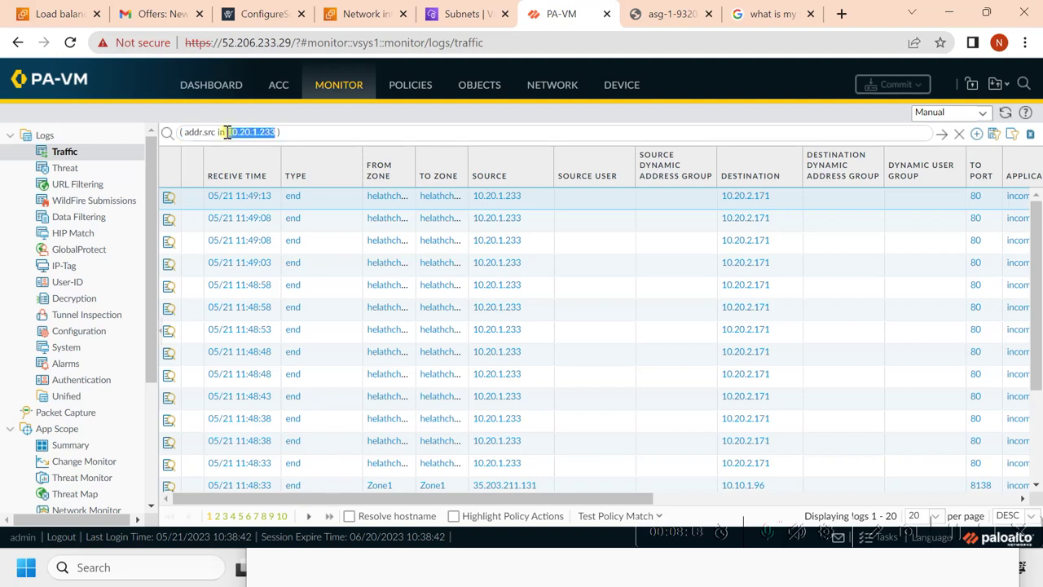
{"action": "key", "text": "ctrl+v"}
{"action": "key", "text": "Return"}
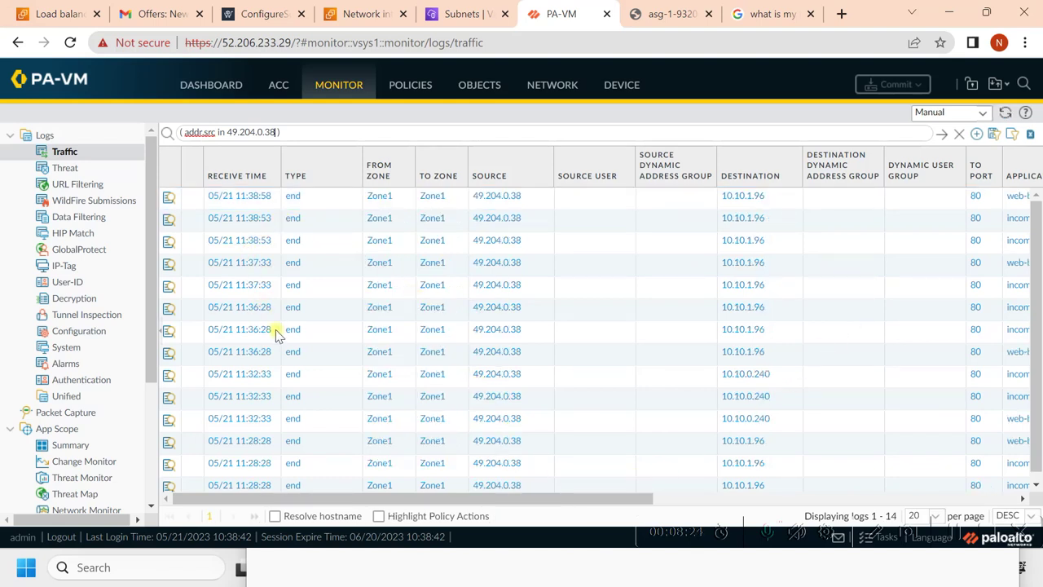
{"action": "scroll", "coordinate": [465, 351], "scroll_direction": "right", "scroll_amount": 1}
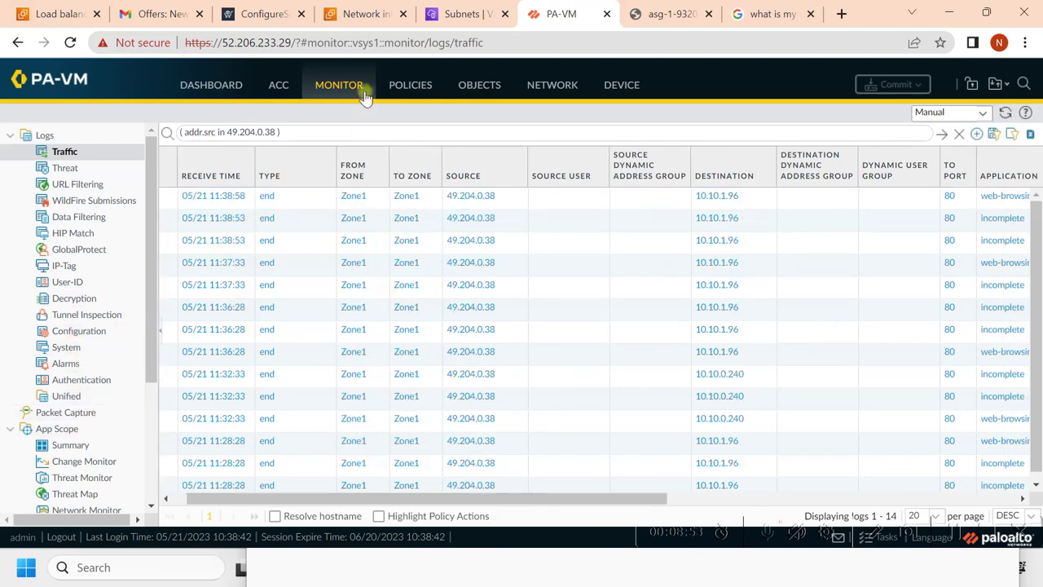
{"action": "scroll", "coordinate": [105, 298], "scroll_direction": "down", "scroll_amount": 3}
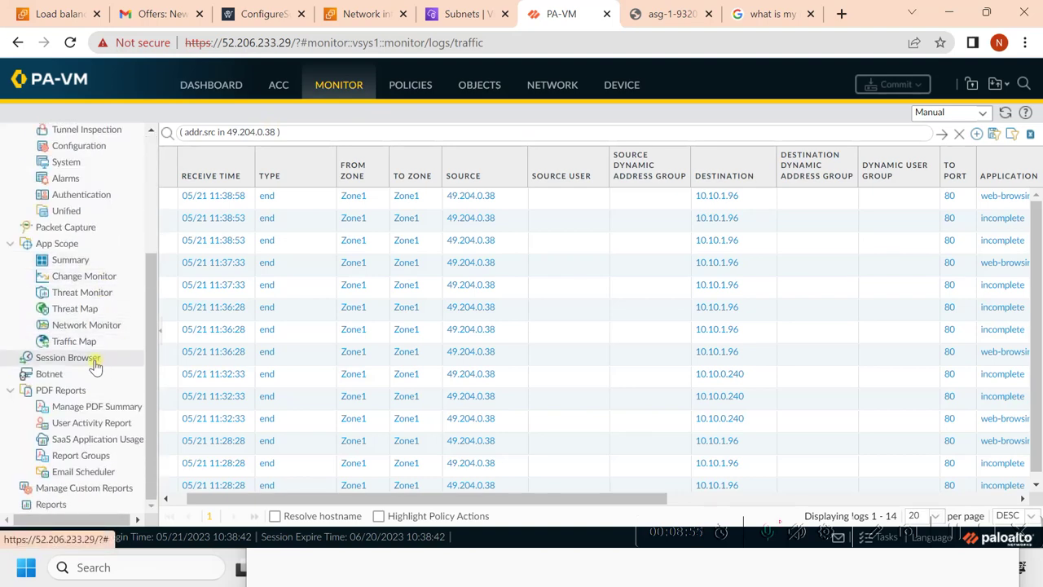
{"action": "left_click", "coordinate": [93, 359]}
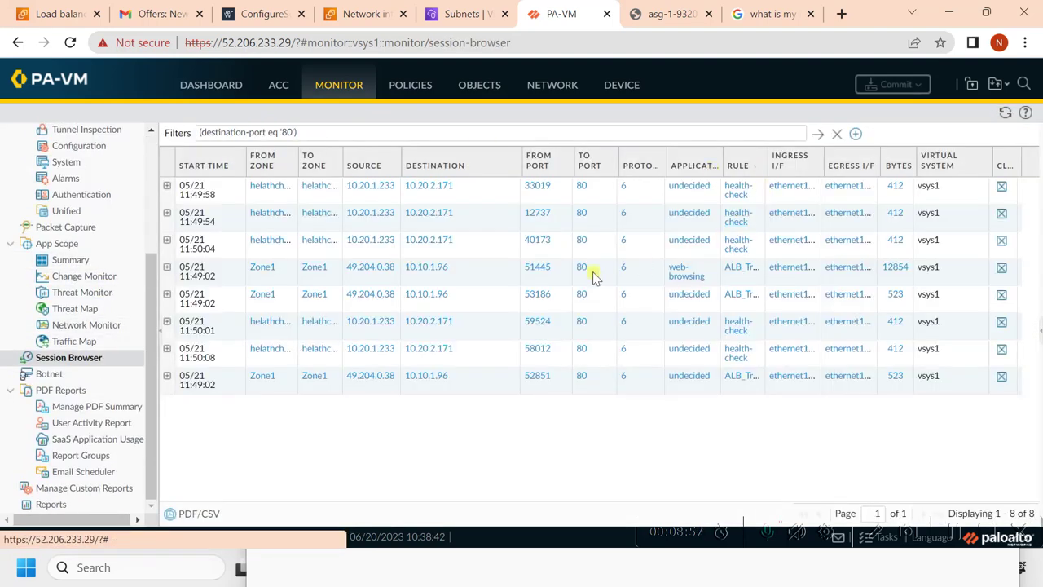
- Filter sessions to port 80, close the five listed sessions, and refresh
{"action": "left_click", "coordinate": [816, 136]}
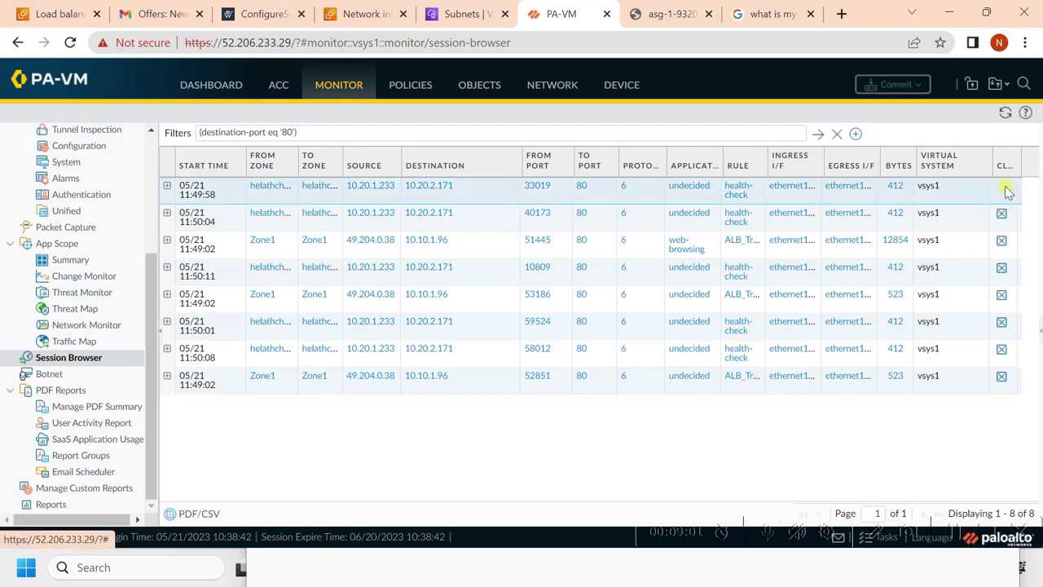
{"action": "left_click", "coordinate": [1001, 215]}
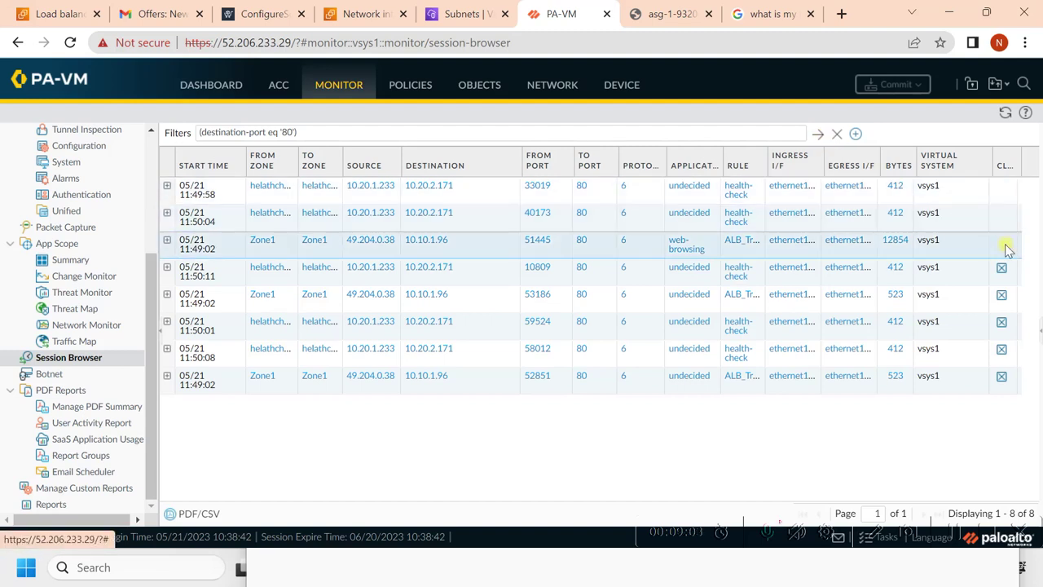
{"action": "left_click", "coordinate": [1001, 268]}
{"action": "left_click", "coordinate": [1001, 294]}
{"action": "left_click", "coordinate": [1001, 321]}
{"action": "left_click", "coordinate": [1003, 379]}
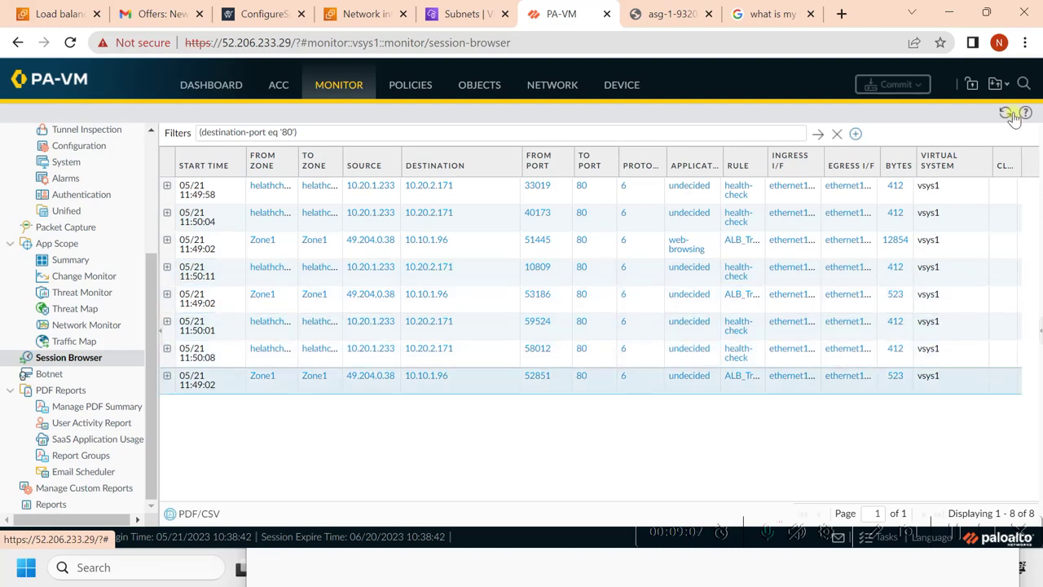
{"action": "left_click", "coordinate": [1006, 116]}
{"action": "left_click", "coordinate": [1005, 114]}
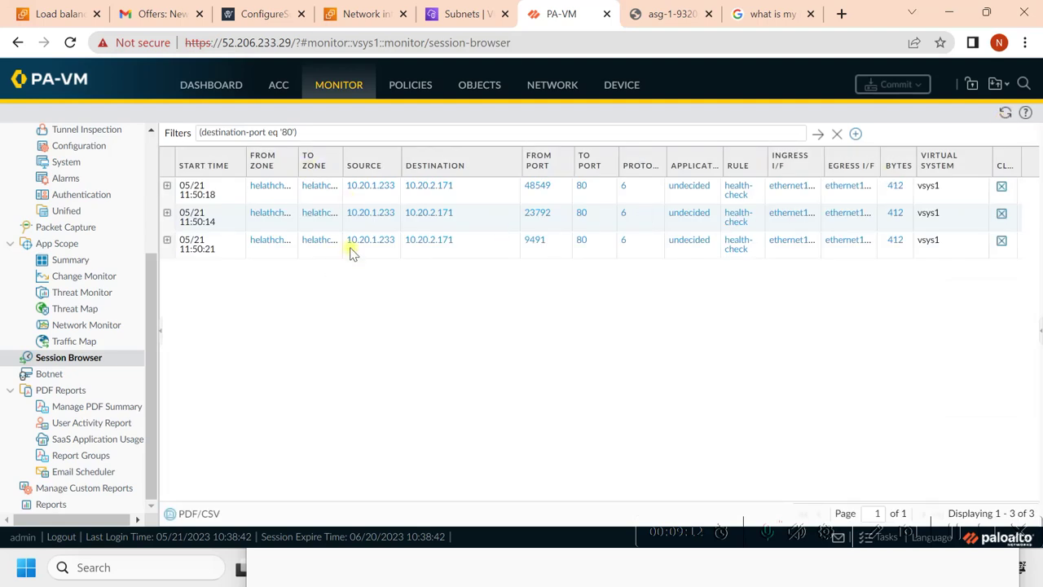
- Reload the ELB page, reapply the port 80 filter, and widen the Source and Rule columns
{"action": "left_click", "coordinate": [662, 17]}
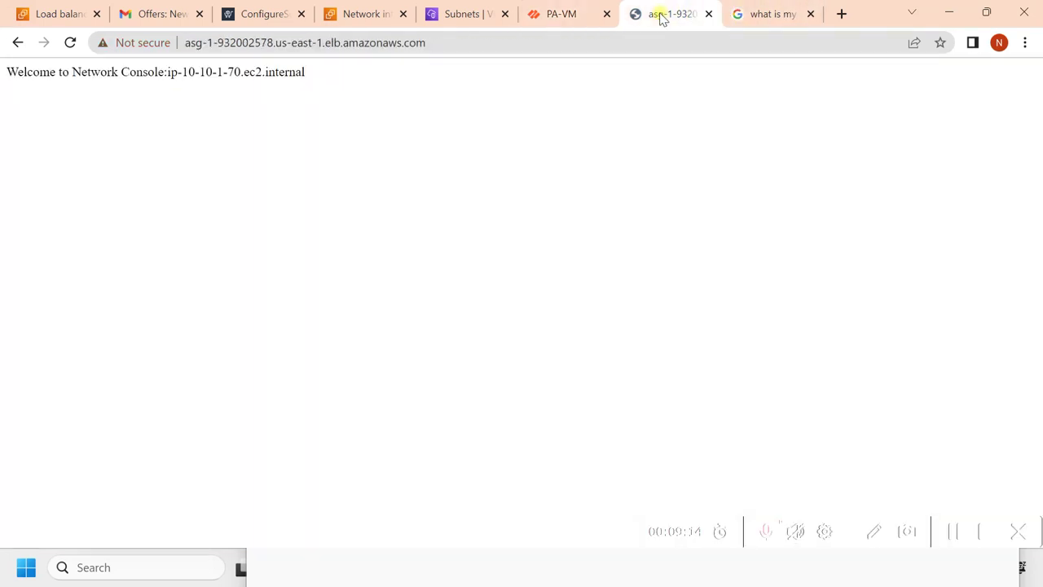
{"action": "left_click", "coordinate": [72, 44]}
{"action": "left_click", "coordinate": [559, 13]}
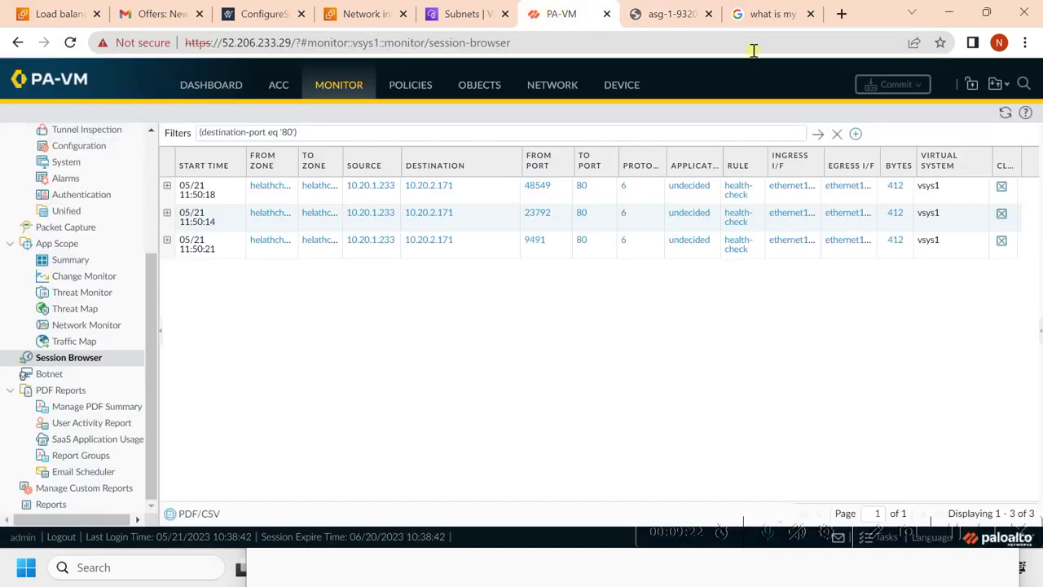
{"action": "left_click", "coordinate": [819, 134]}
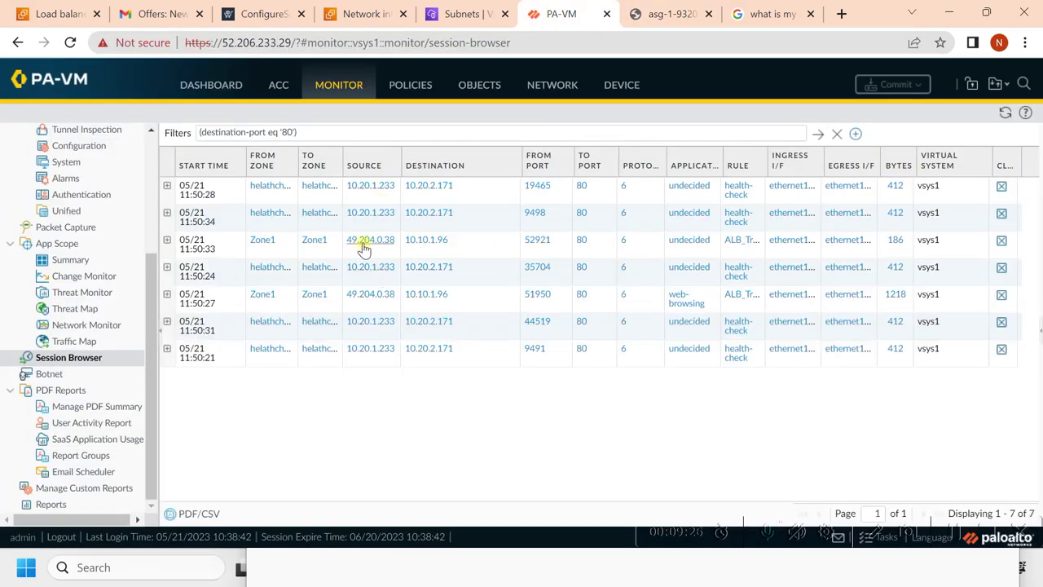
{"action": "left_click_drag", "start_coordinate": [401, 165], "coordinate": [437, 167]}
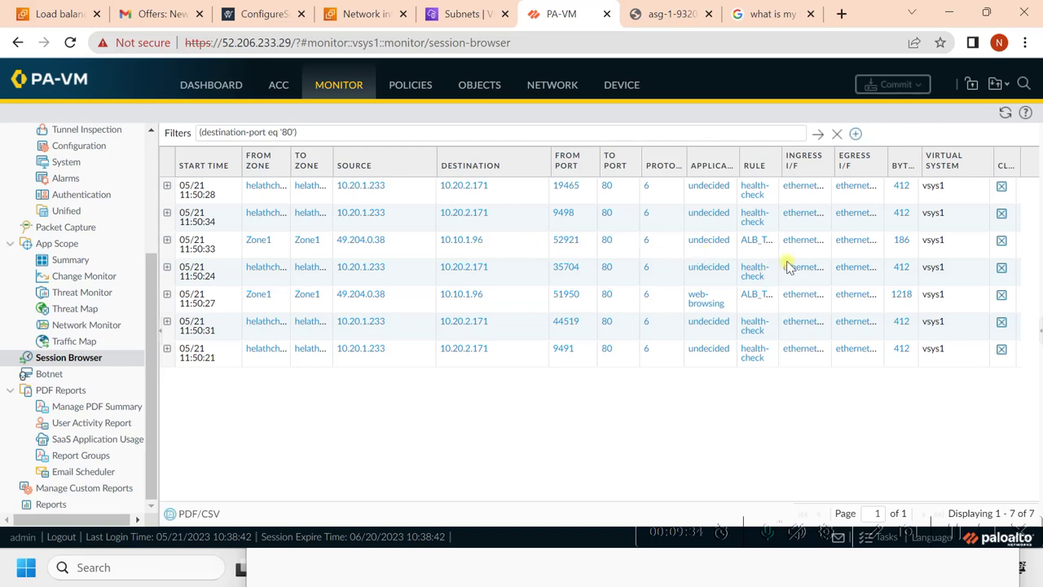
{"action": "left_click_drag", "start_coordinate": [782, 165], "coordinate": [846, 167]}
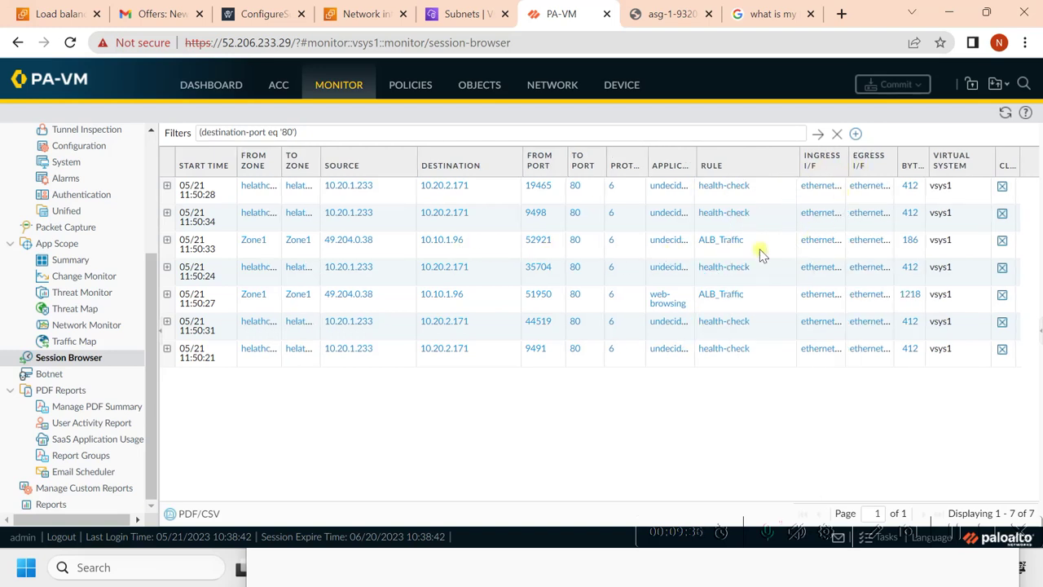
- Check the load balancer and AWS pages, then reapply the port 80 session filter
{"action": "left_click", "coordinate": [668, 16]}
{"action": "left_click", "coordinate": [365, 14]}
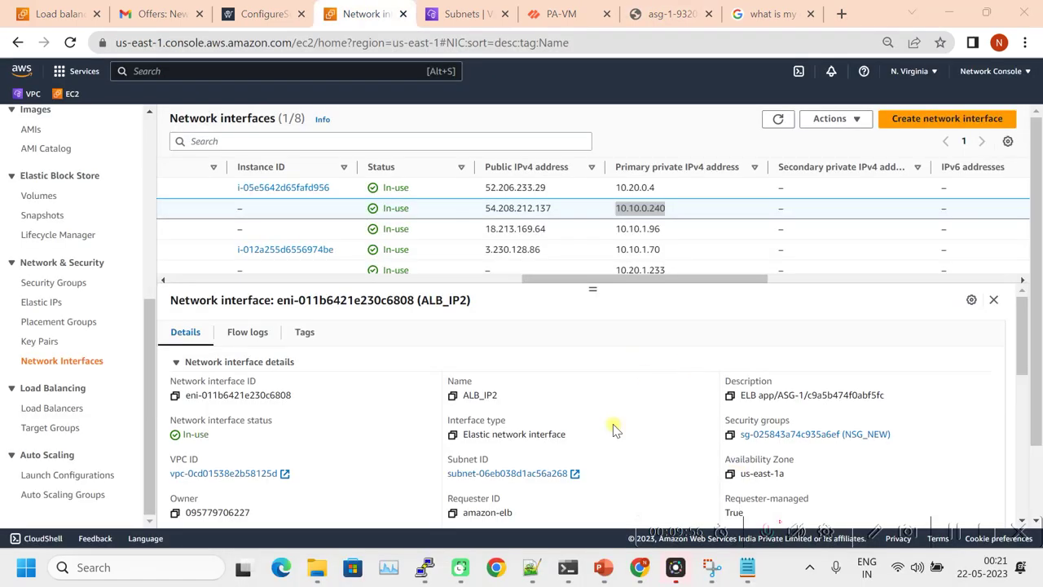
{"action": "left_click", "coordinate": [560, 14]}
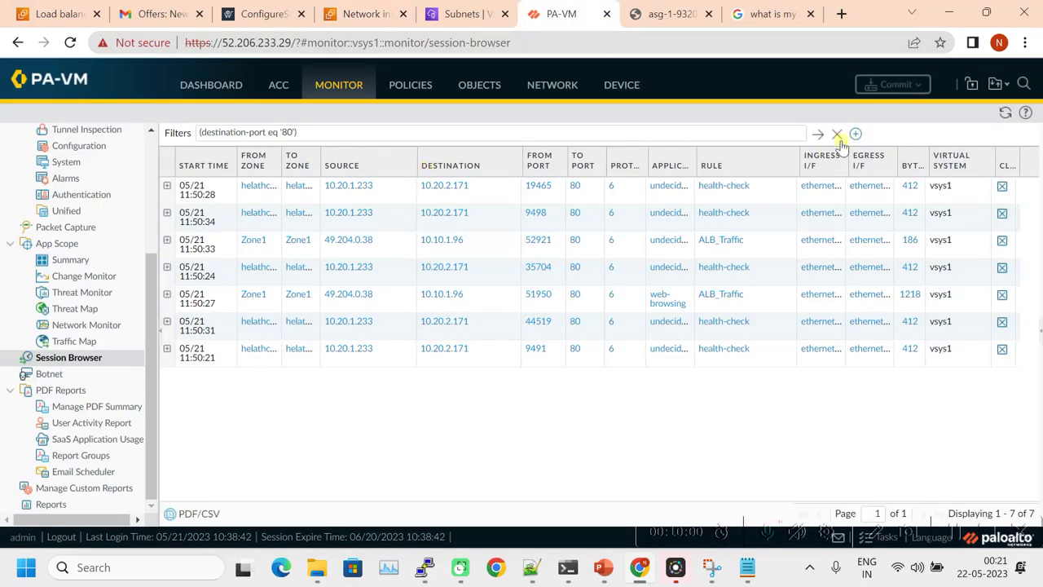
{"action": "left_click", "coordinate": [816, 134]}
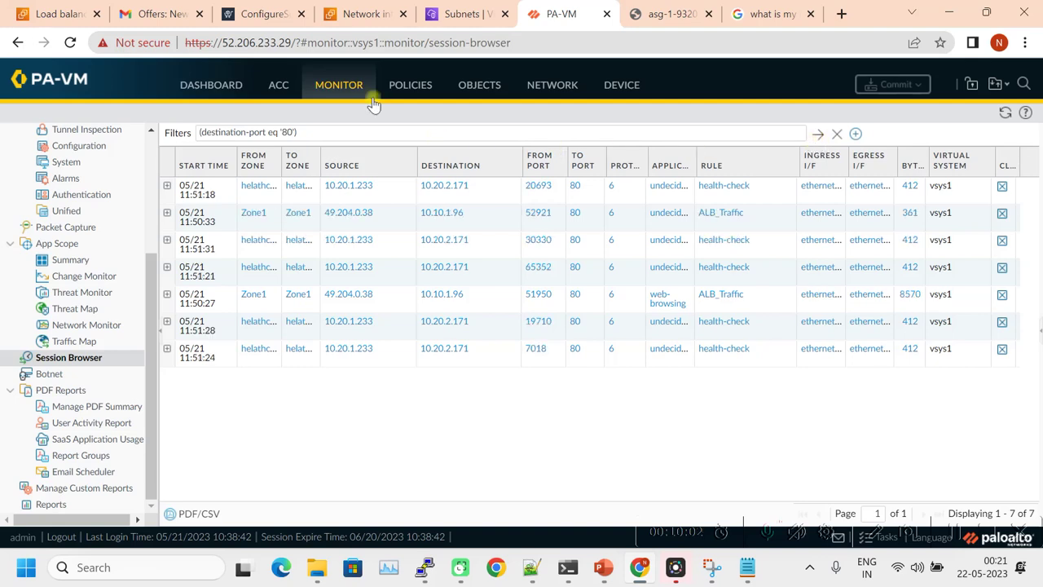
{"action": "left_click", "coordinate": [414, 86]}
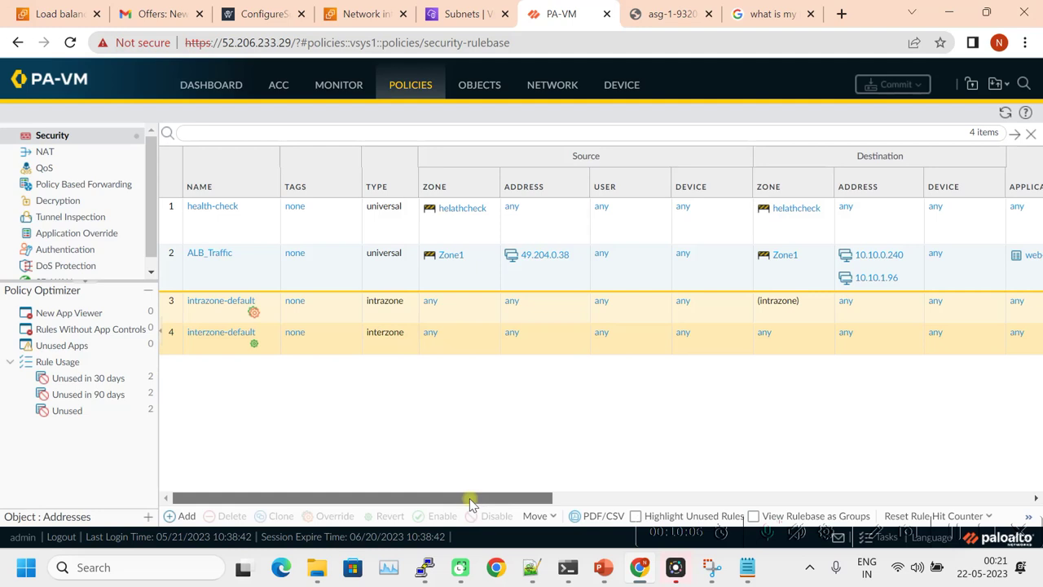
- Disable ALB_Traffic, commit the change, and dismiss the commit result
{"action": "left_click", "coordinate": [231, 273]}
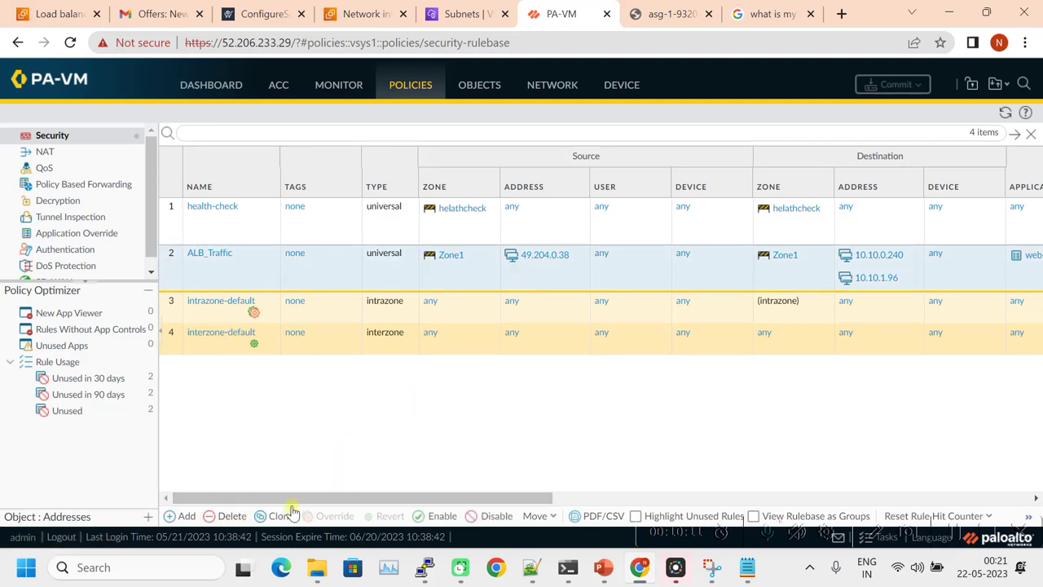
{"action": "left_click", "coordinate": [496, 516]}
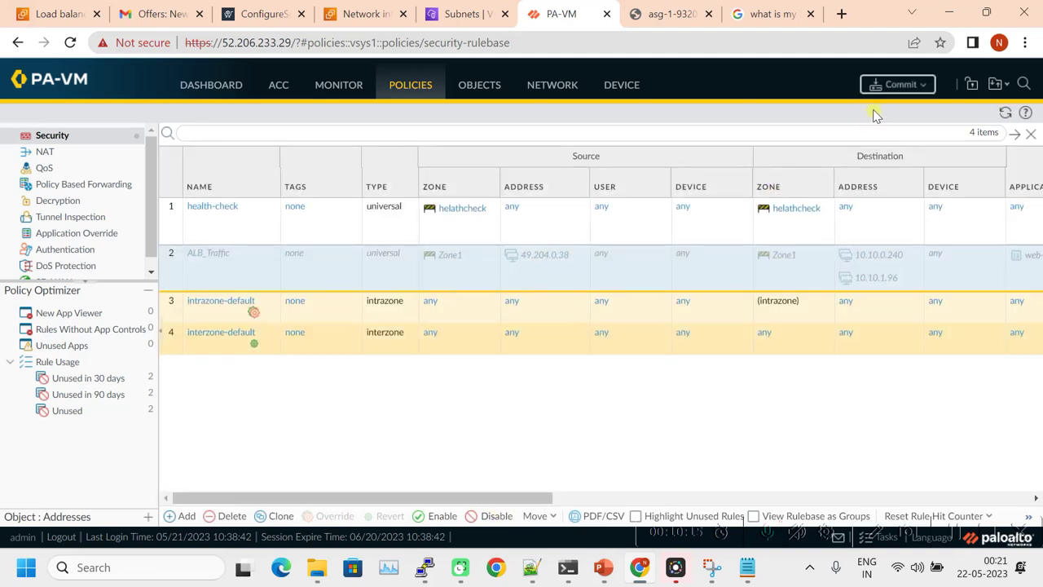
{"action": "left_click", "coordinate": [900, 83]}
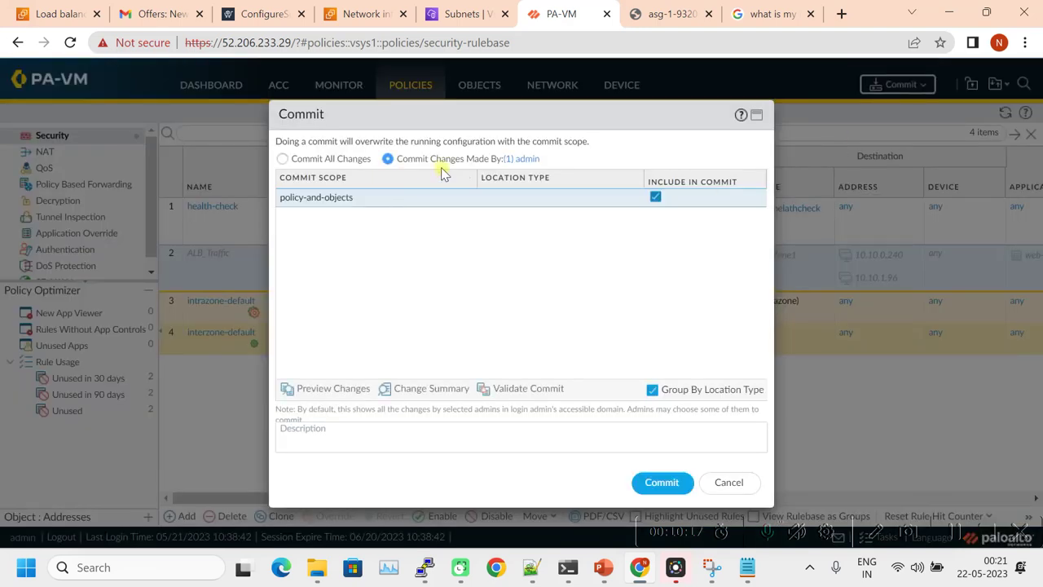
{"action": "left_click", "coordinate": [661, 481]}
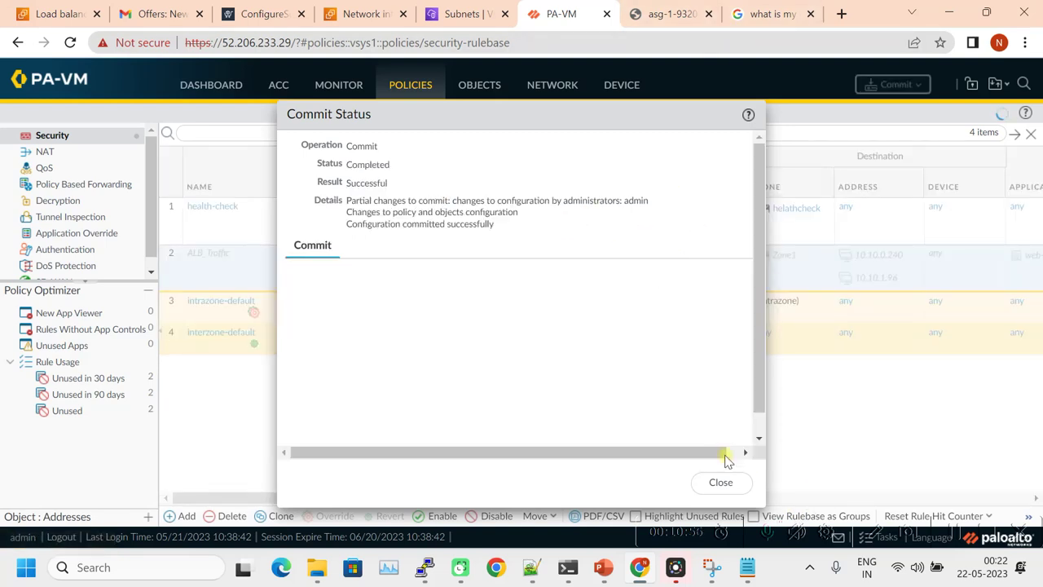
{"action": "left_click", "coordinate": [721, 483]}
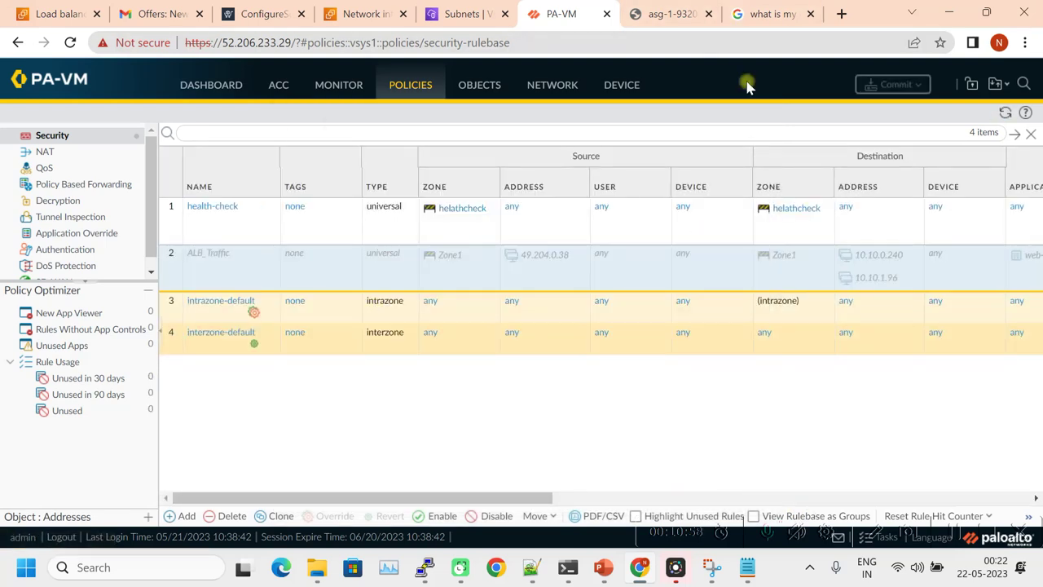
{"action": "left_click", "coordinate": [709, 14]}
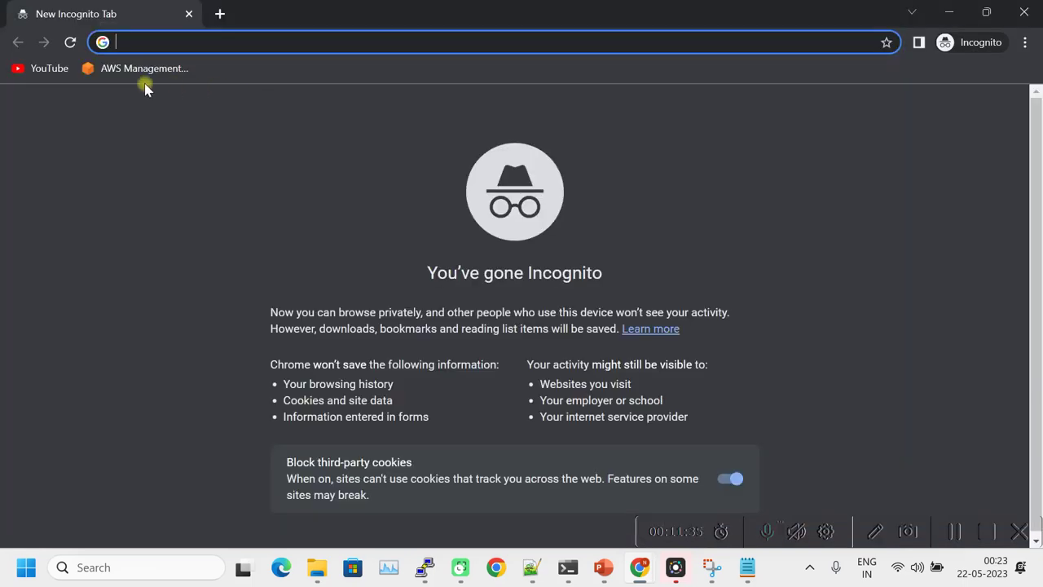
- Load asg-1-932002578.us-east-1.elb.amazonaws.com in the Incognito window, then shrink that window to reveal the other browser
{"action": "type", "text": "ASG-1-932002578.us-east-1.elb.amazonaws.com"}
{"action": "key", "text": "Return"}
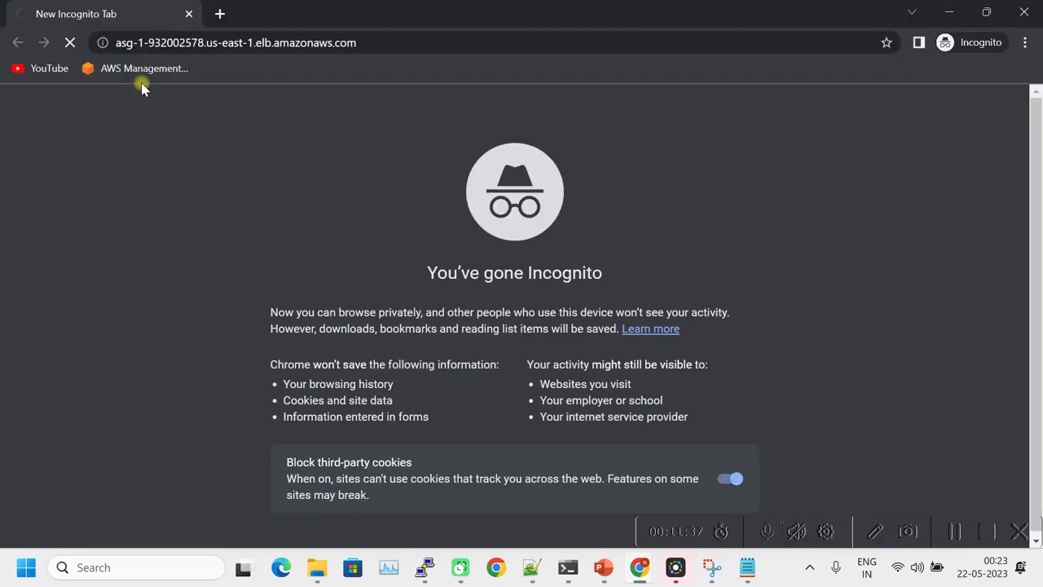
{"action": "left_click_drag", "start_coordinate": [381, 9], "coordinate": [508, 139]}
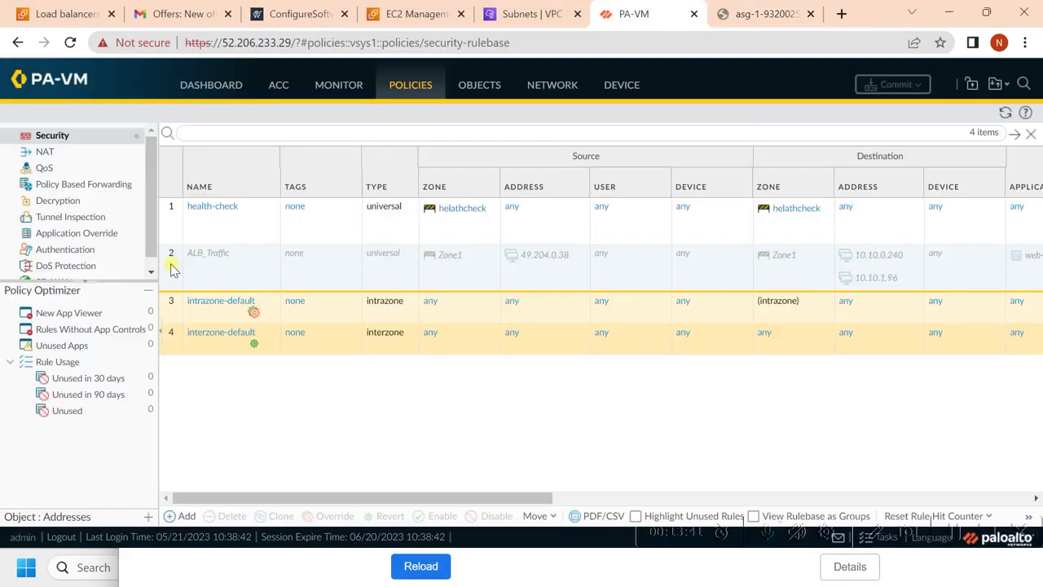
- Enable the ALB_Traffic rule again and commit the change to the firewall
{"action": "left_click", "coordinate": [189, 267]}
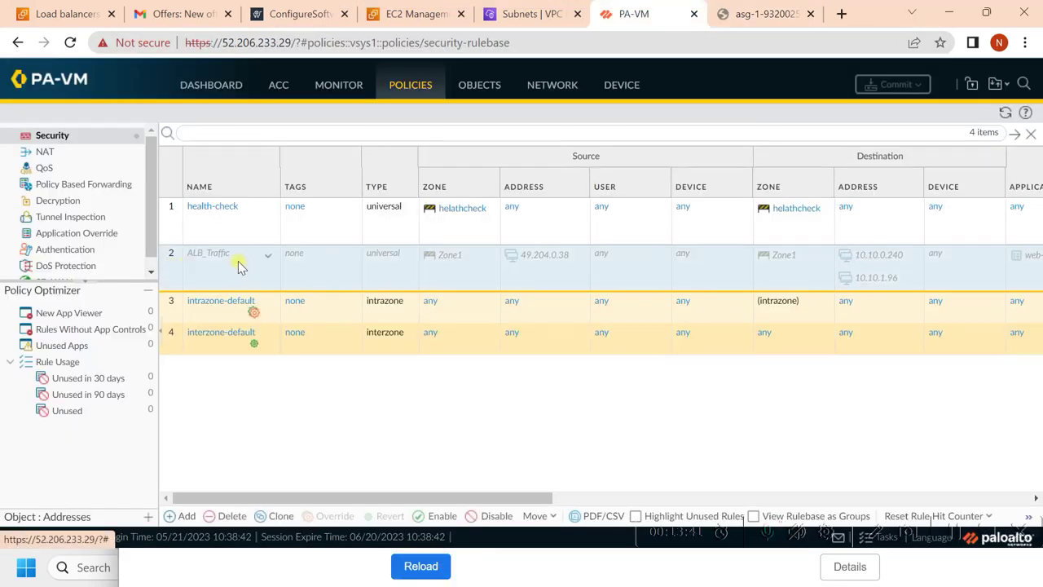
{"action": "left_click", "coordinate": [447, 520]}
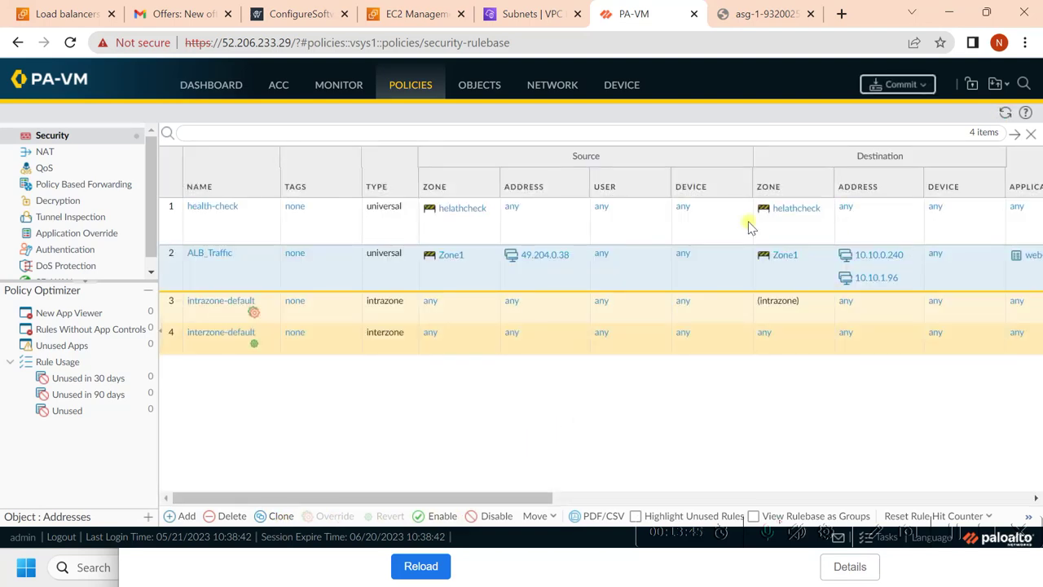
{"action": "left_click", "coordinate": [897, 85]}
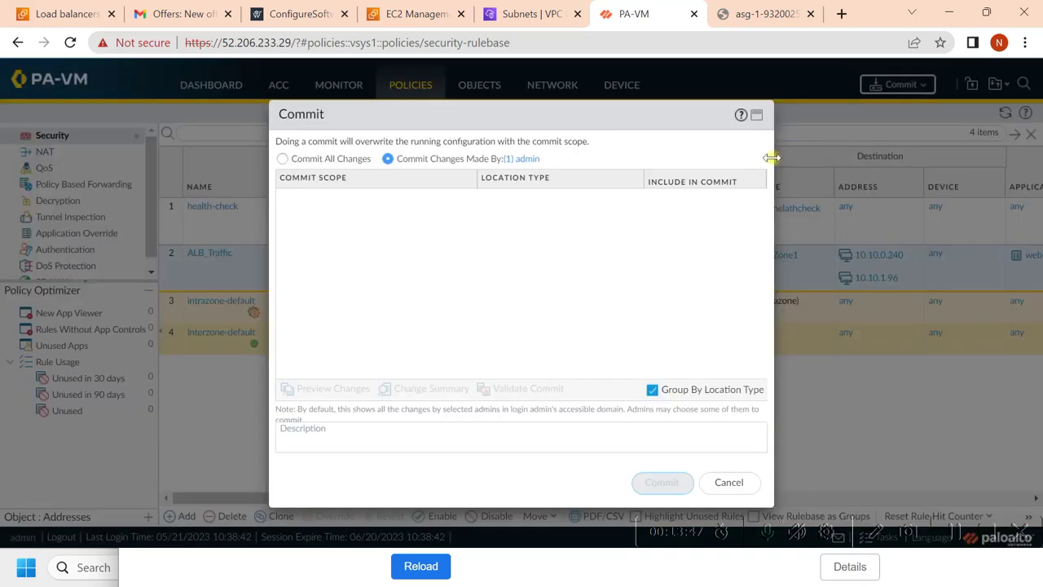
{"action": "left_click", "coordinate": [661, 483]}
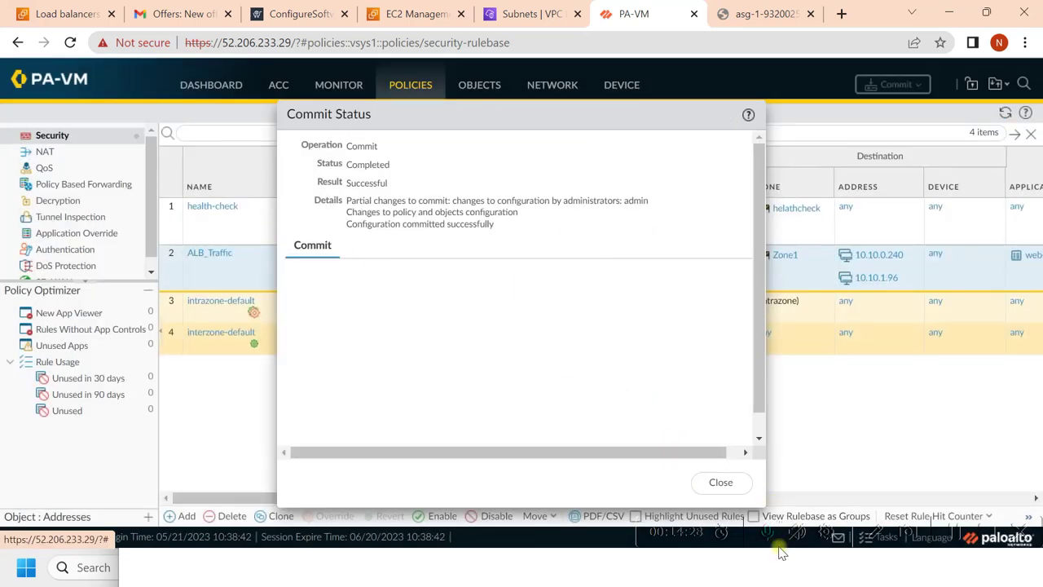
{"action": "left_click", "coordinate": [736, 485]}
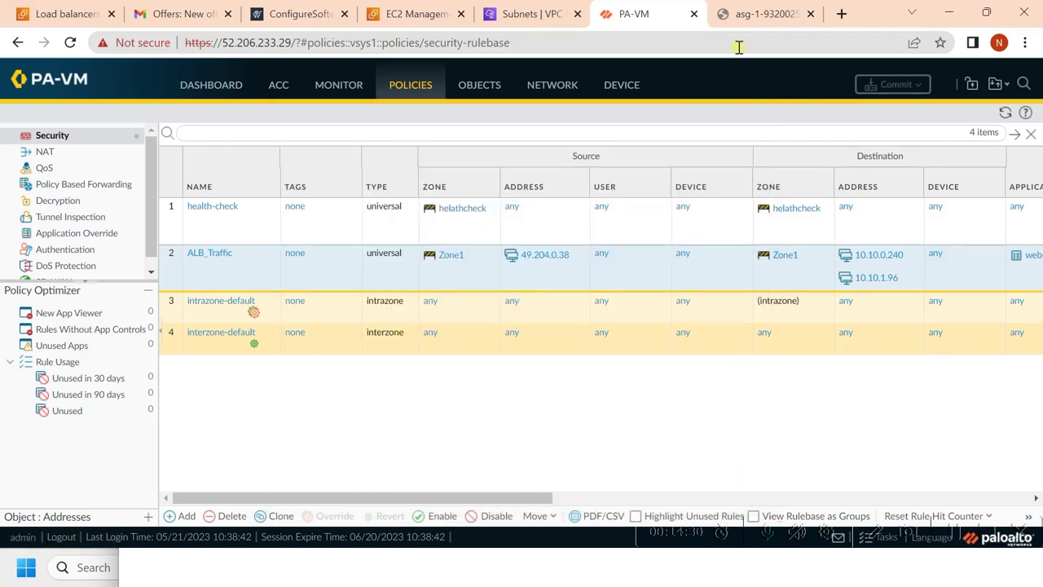
- Reload the load balancer page to confirm access returns, then advance the presentation slide
{"action": "left_click", "coordinate": [744, 14]}
{"action": "left_click", "coordinate": [71, 44]}
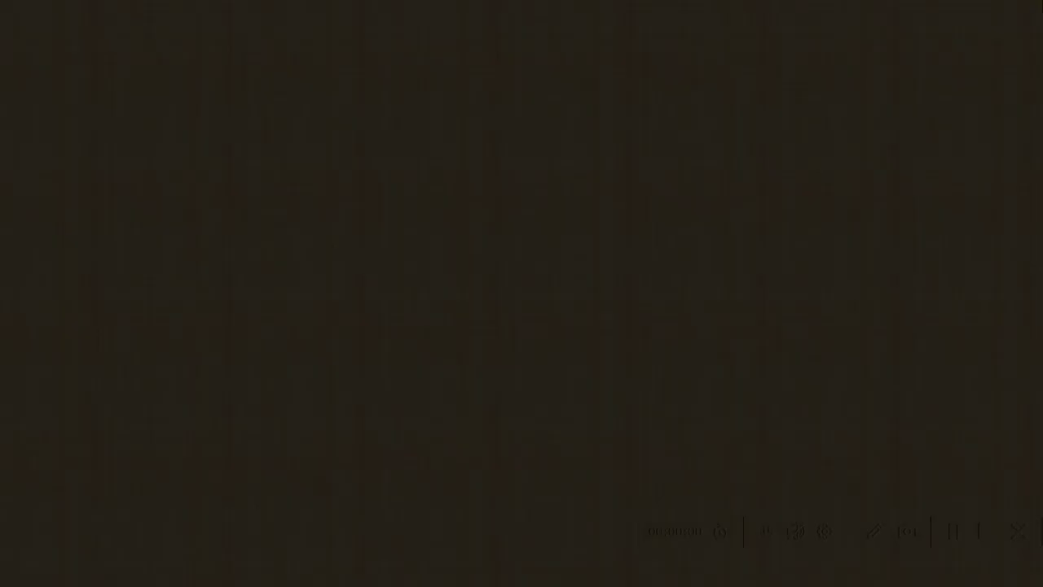
{"action": "key", "text": "Right"}
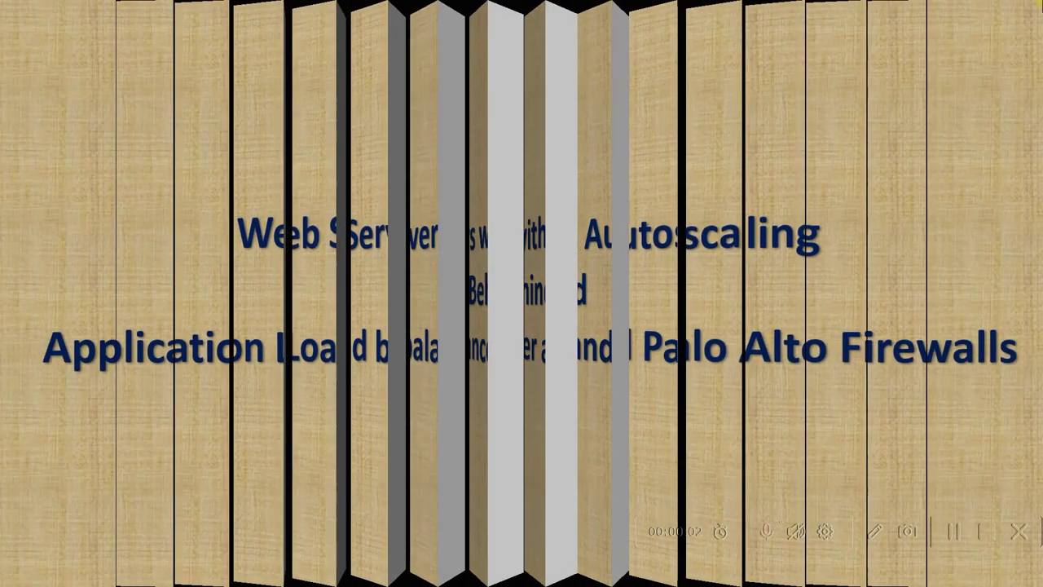